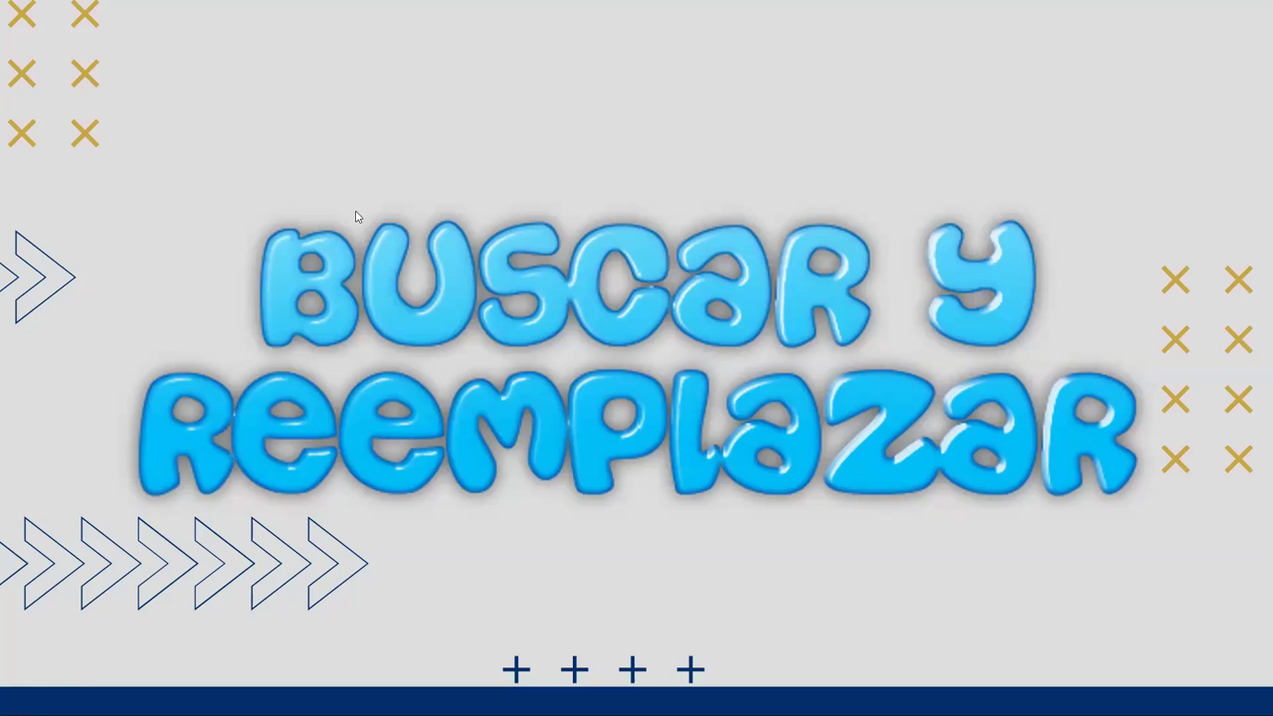
# Advance the slideshow to the slide listing steps 2–4 and the CTRL+G shortcut for Ir a especial
pyautogui.click(544, 287)
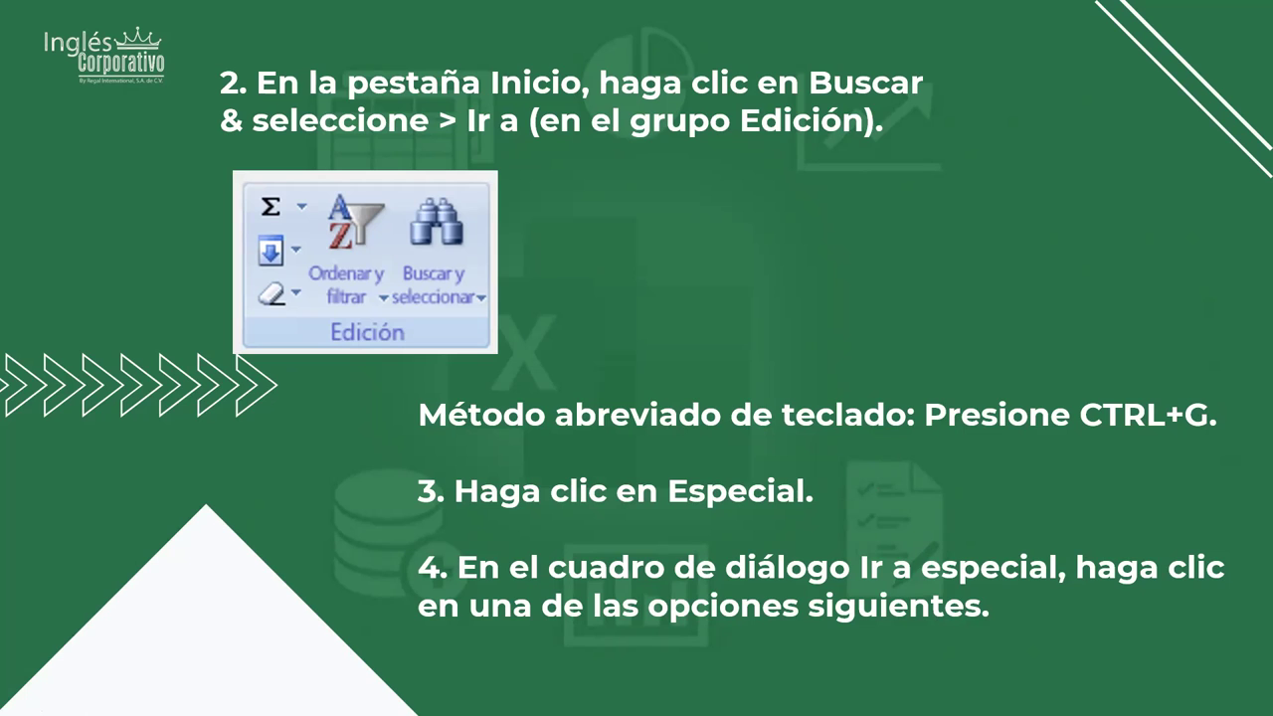
# Advance to the table explaining Comentarios, Constantes, Fórmulas and Espacios en blanco selections
pyautogui.click(691, 280)
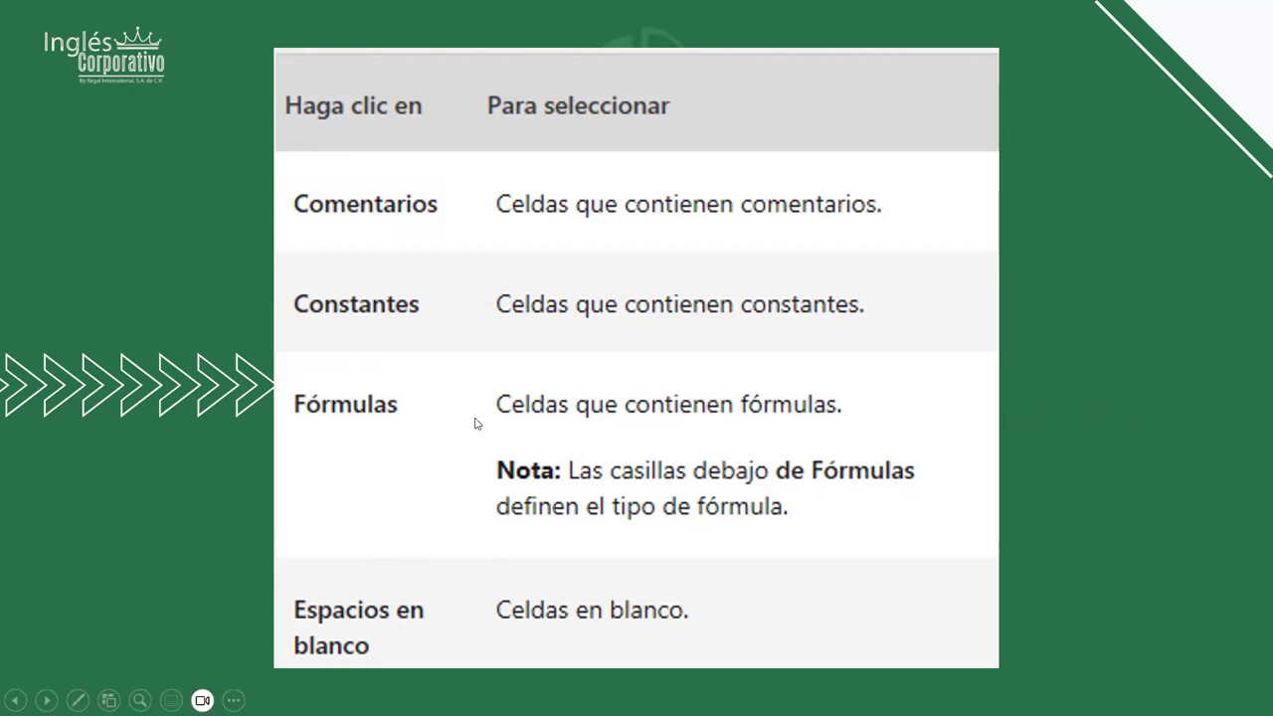
# Advance through the Región actual, Matriz actual and Objetos slide to the Diferencias de fila slide
pyautogui.click(516, 400)
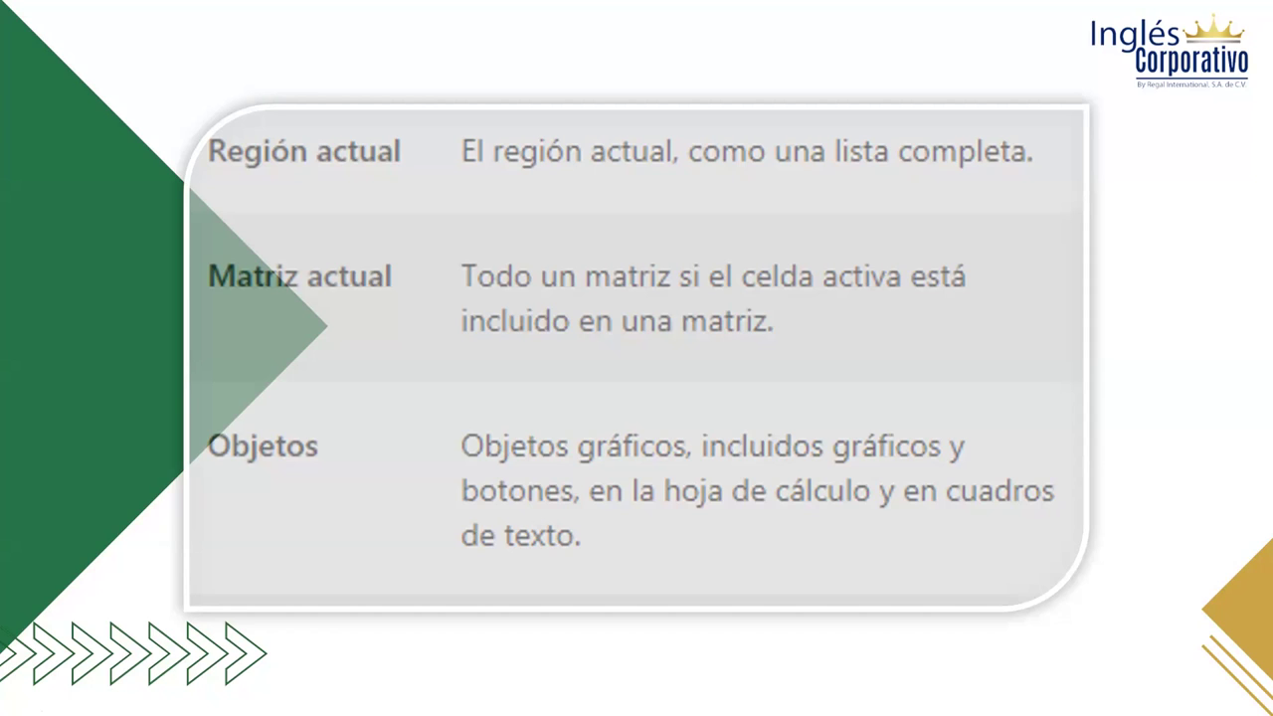
pyautogui.click(544, 384)
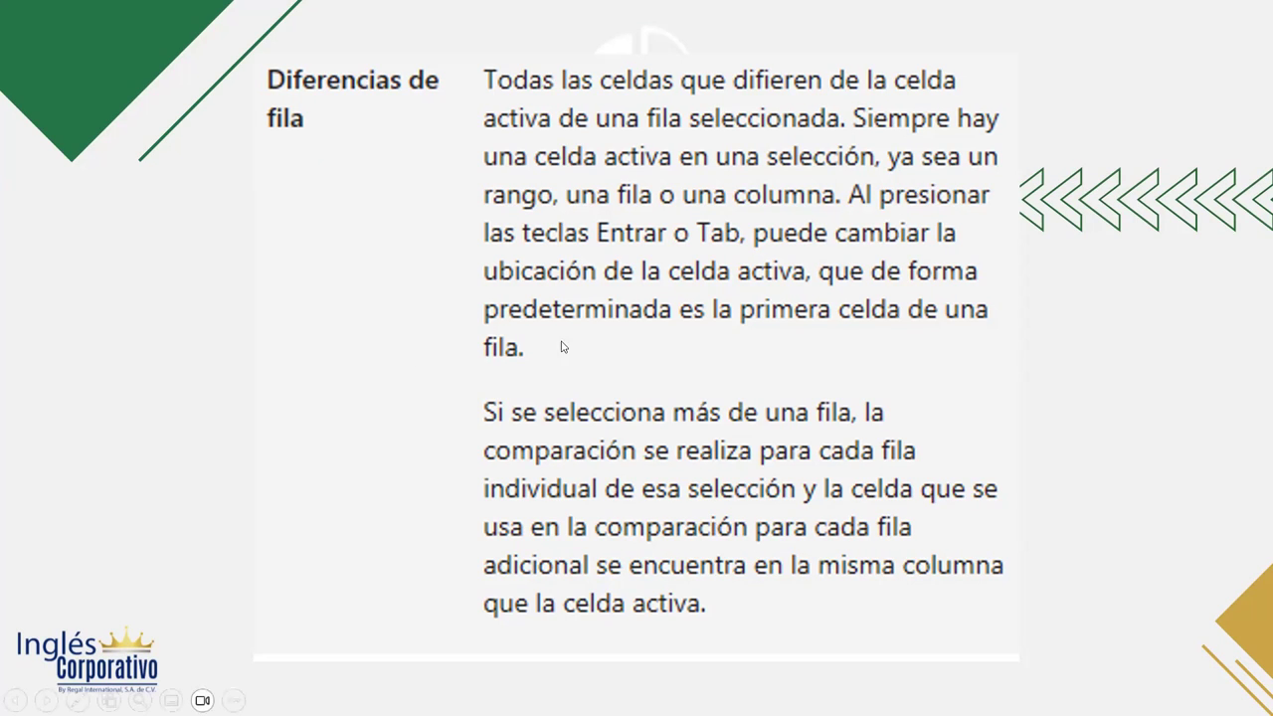
# Move past the Diferencias de columna slide to the Última celda and Solo celdas visibles slide
pyautogui.click(351, 192)
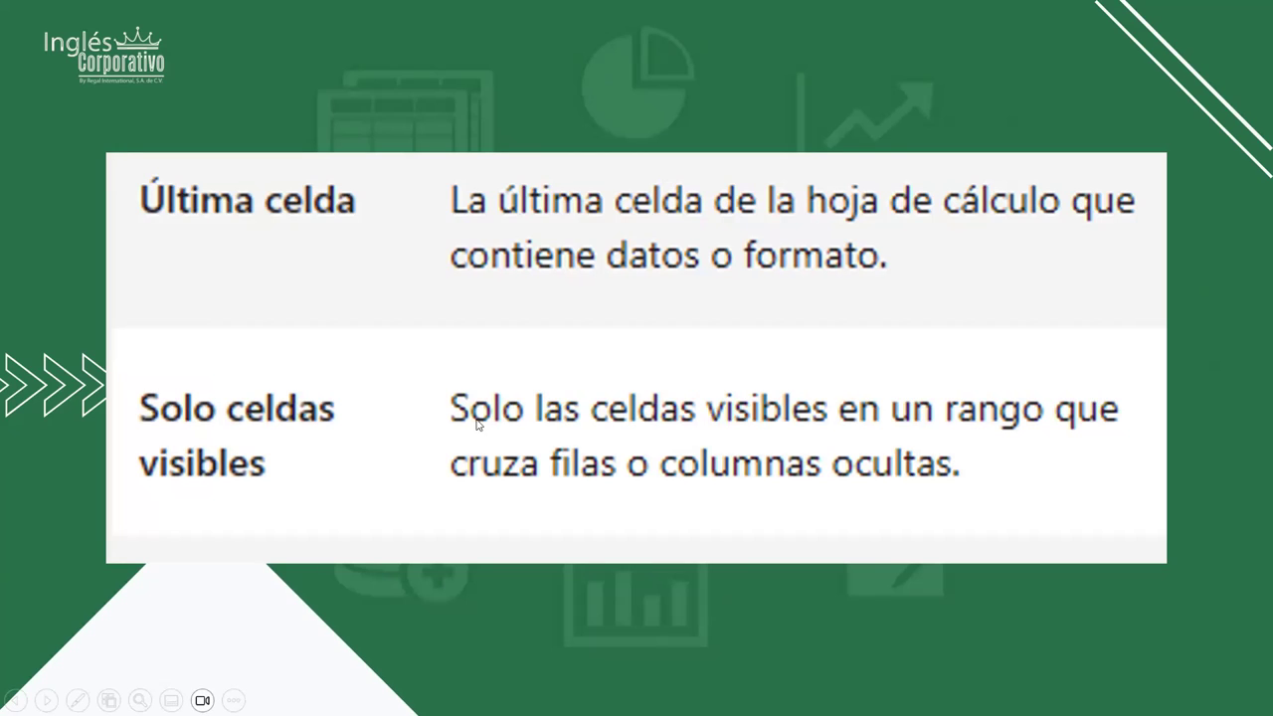
pyautogui.click(388, 425)
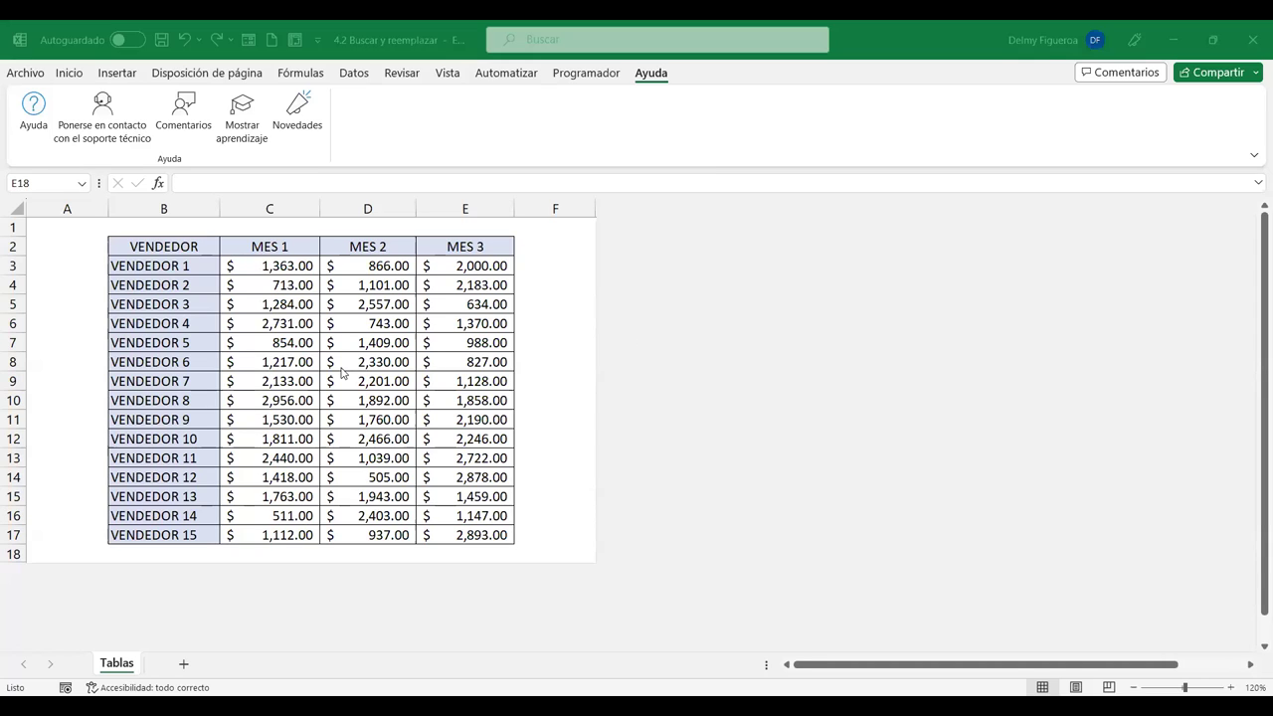
# Bring up the Excel Tablas sheet with VENDEDOR 1–15 sales for MES 1–3
pyautogui.click(69, 74)
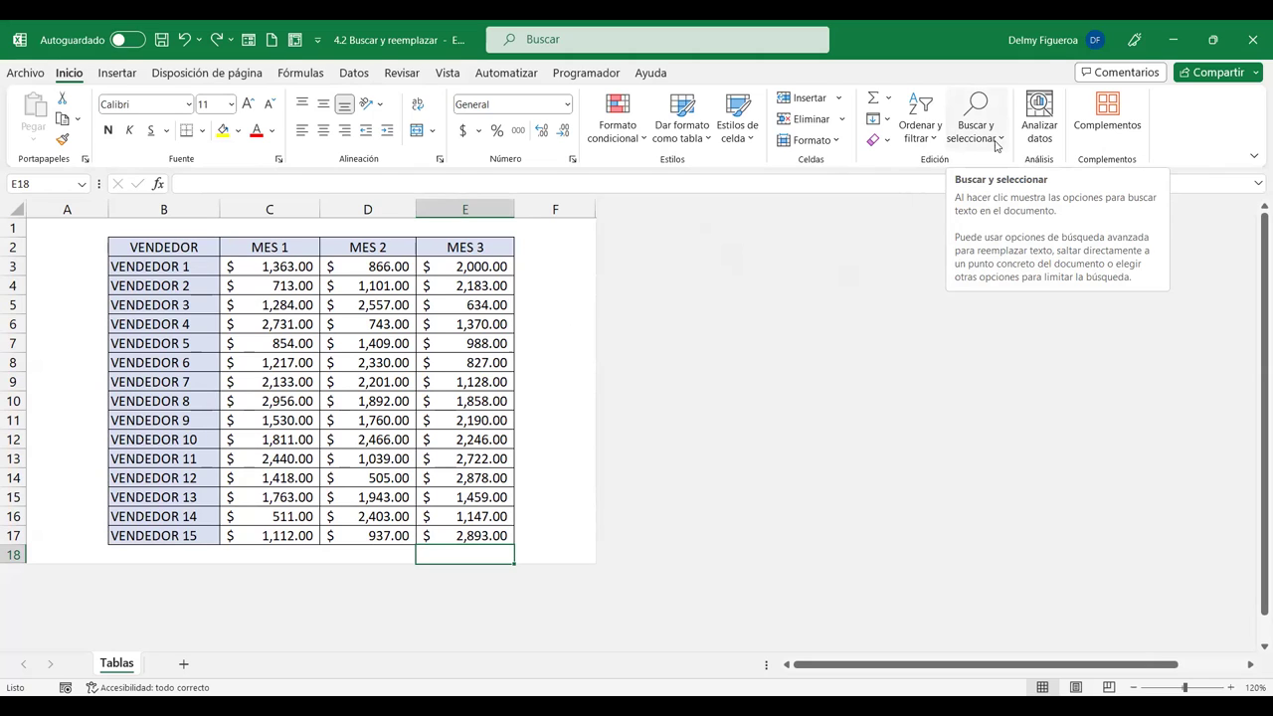
# Open Buscar from Buscar y seleccionar and enter VENDEDOR as the search term
pyautogui.click(995, 145)
pyautogui.click(995, 145)
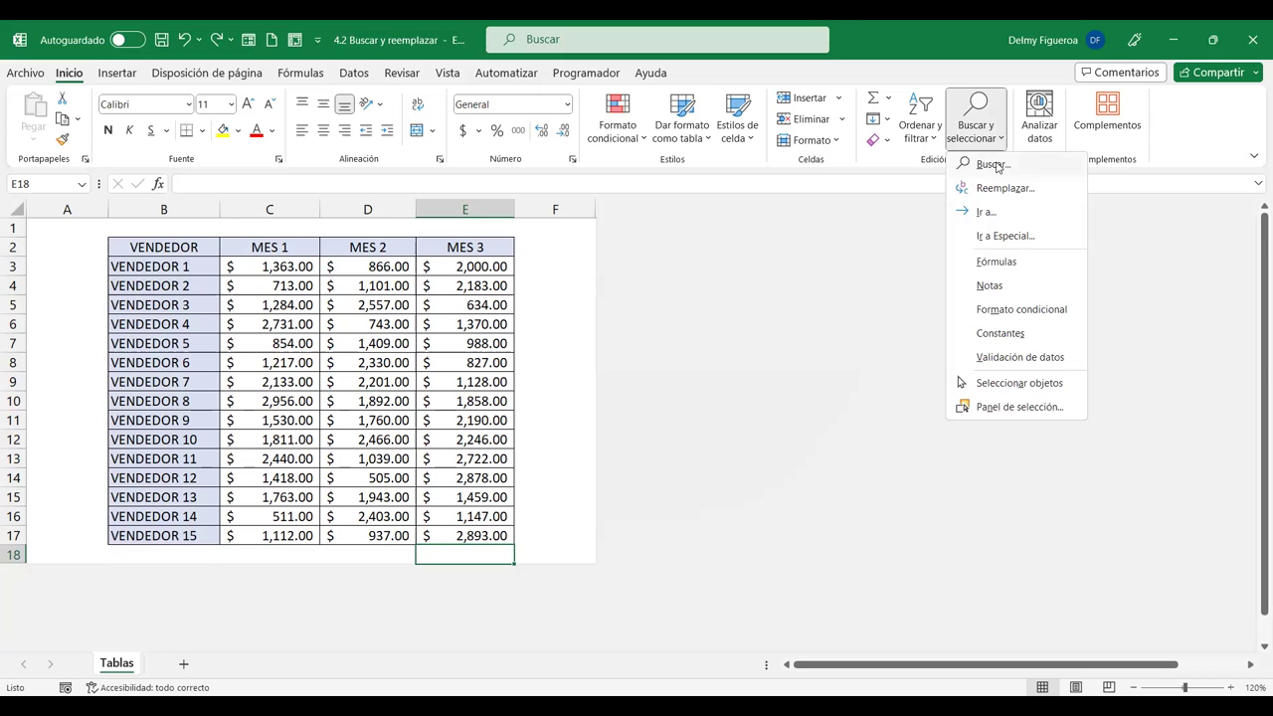
pyautogui.click(994, 166)
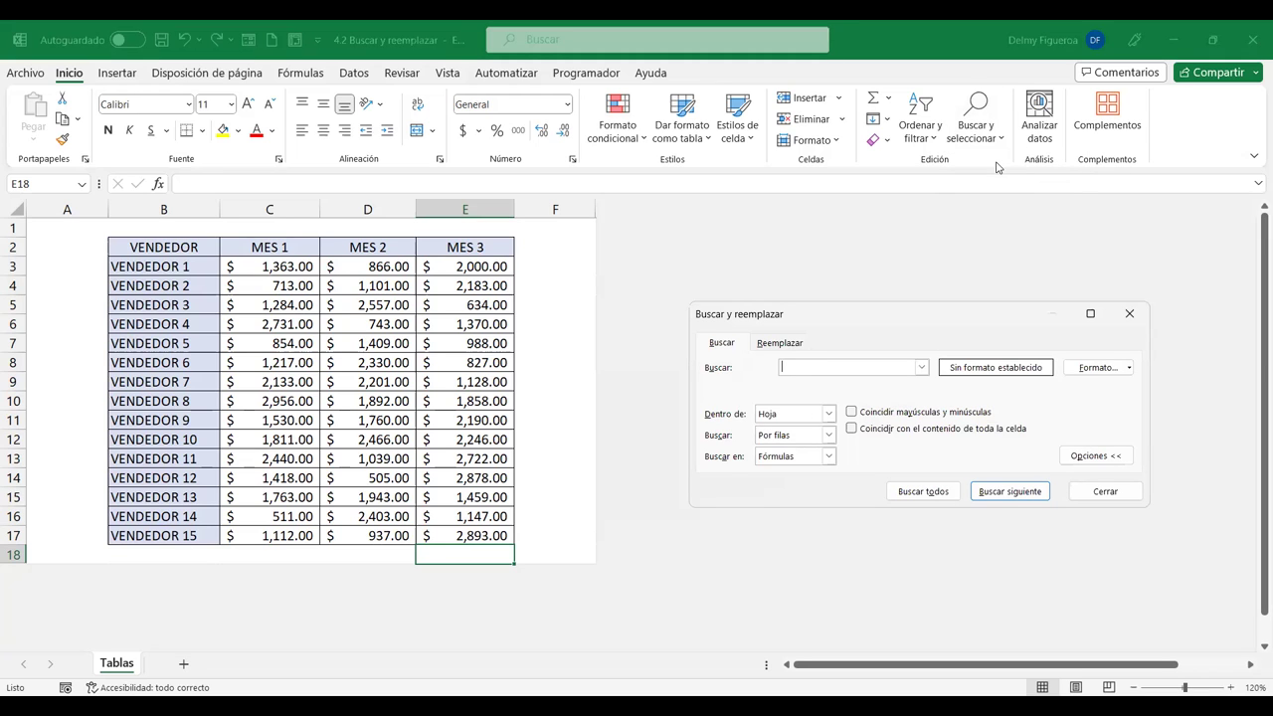
pyautogui.write('VENDEDOR')
pyautogui.click(1130, 370)
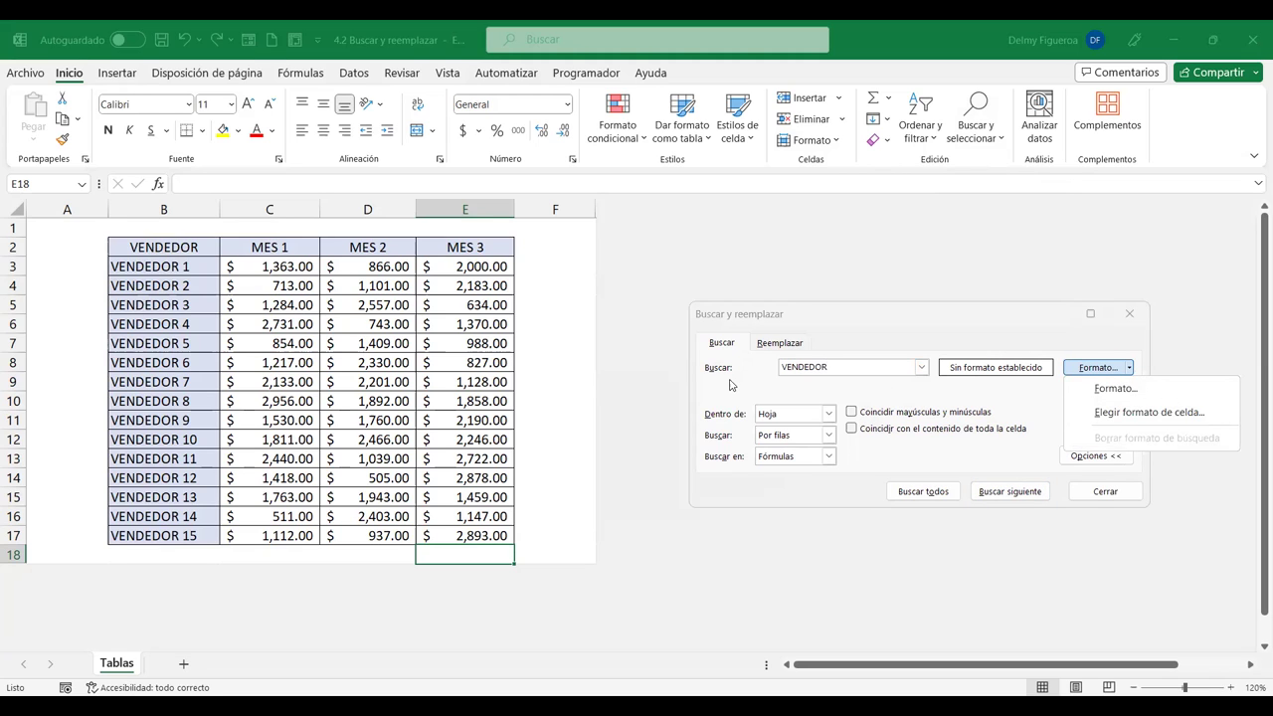
pyautogui.click(829, 413)
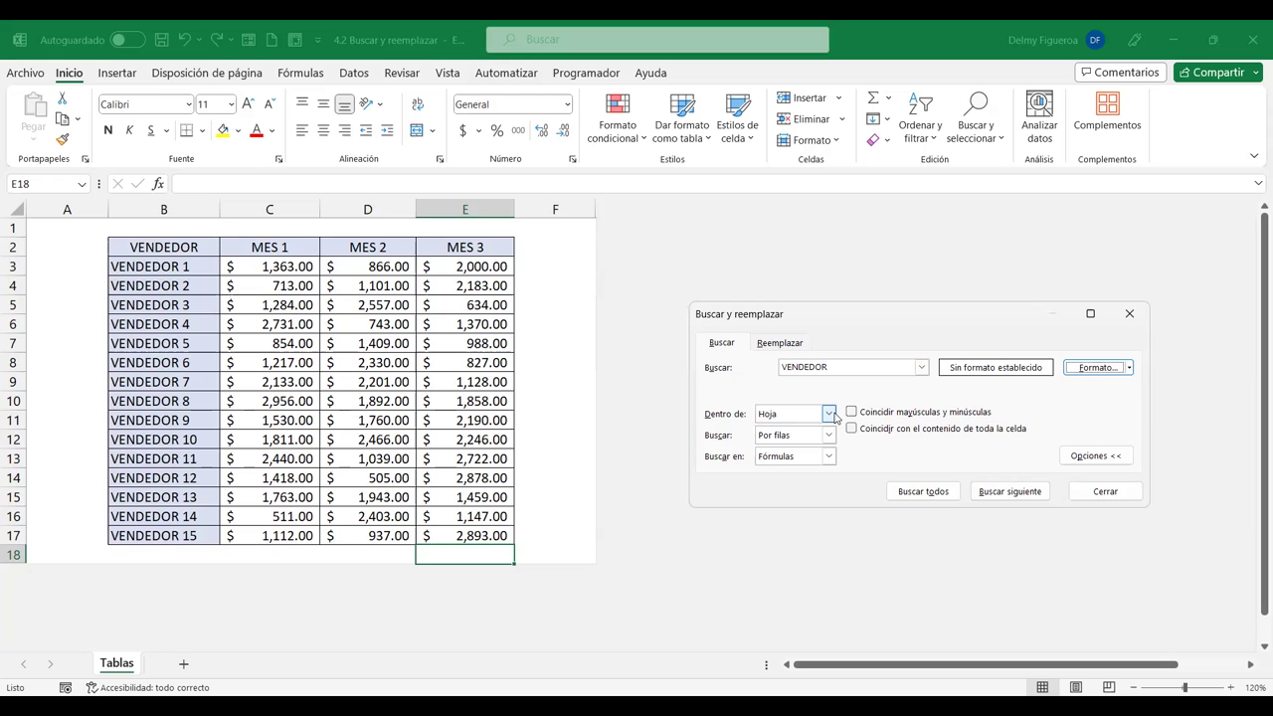
pyautogui.click(832, 415)
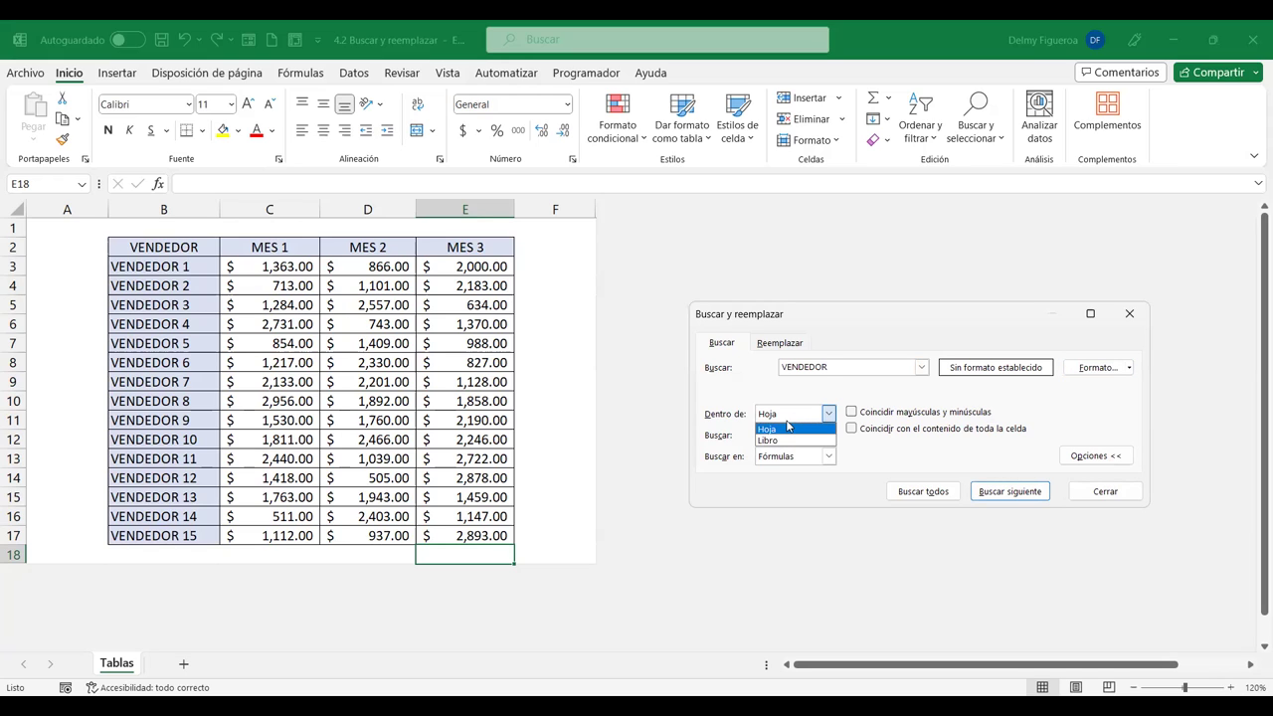
pyautogui.click(773, 397)
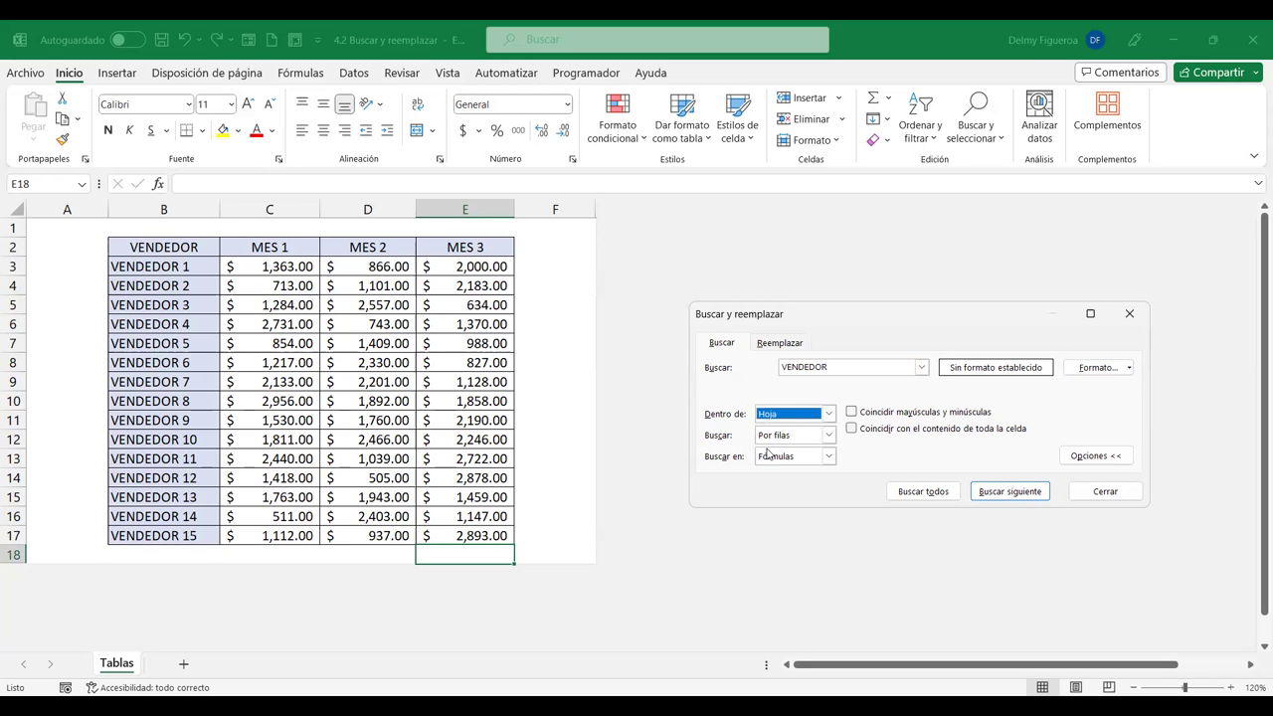
pyautogui.click(829, 435)
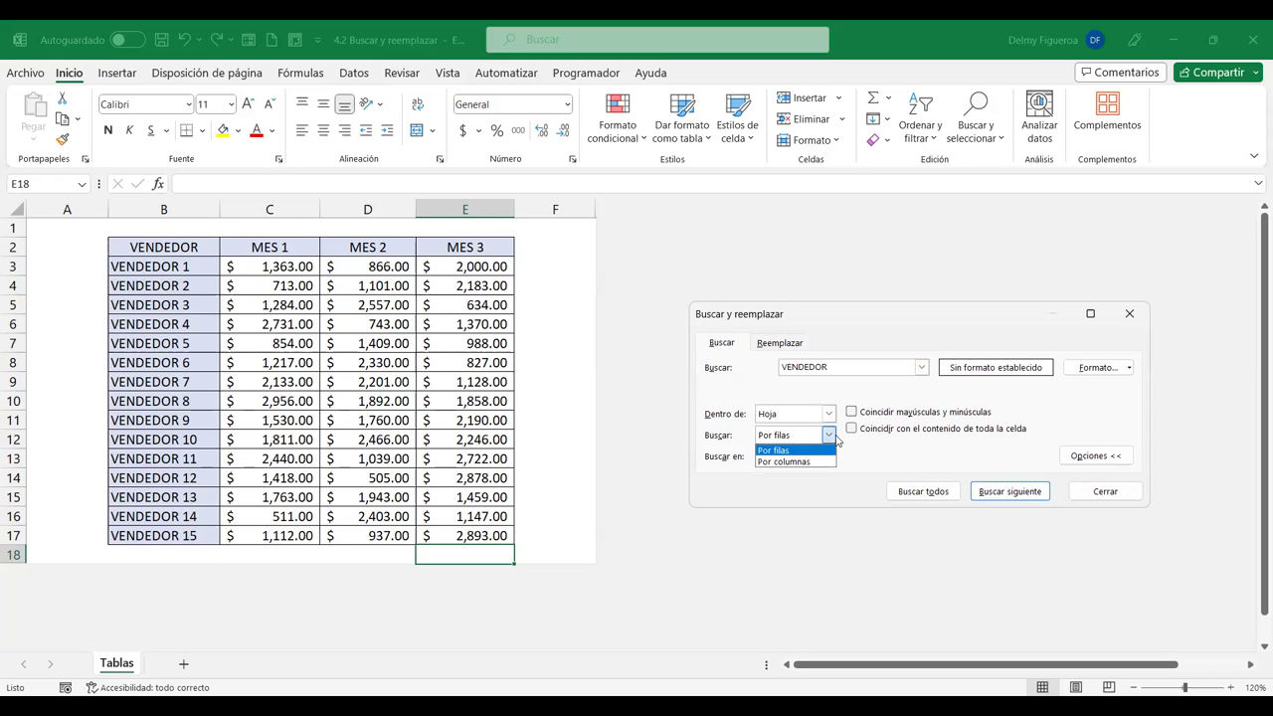
pyautogui.click(773, 451)
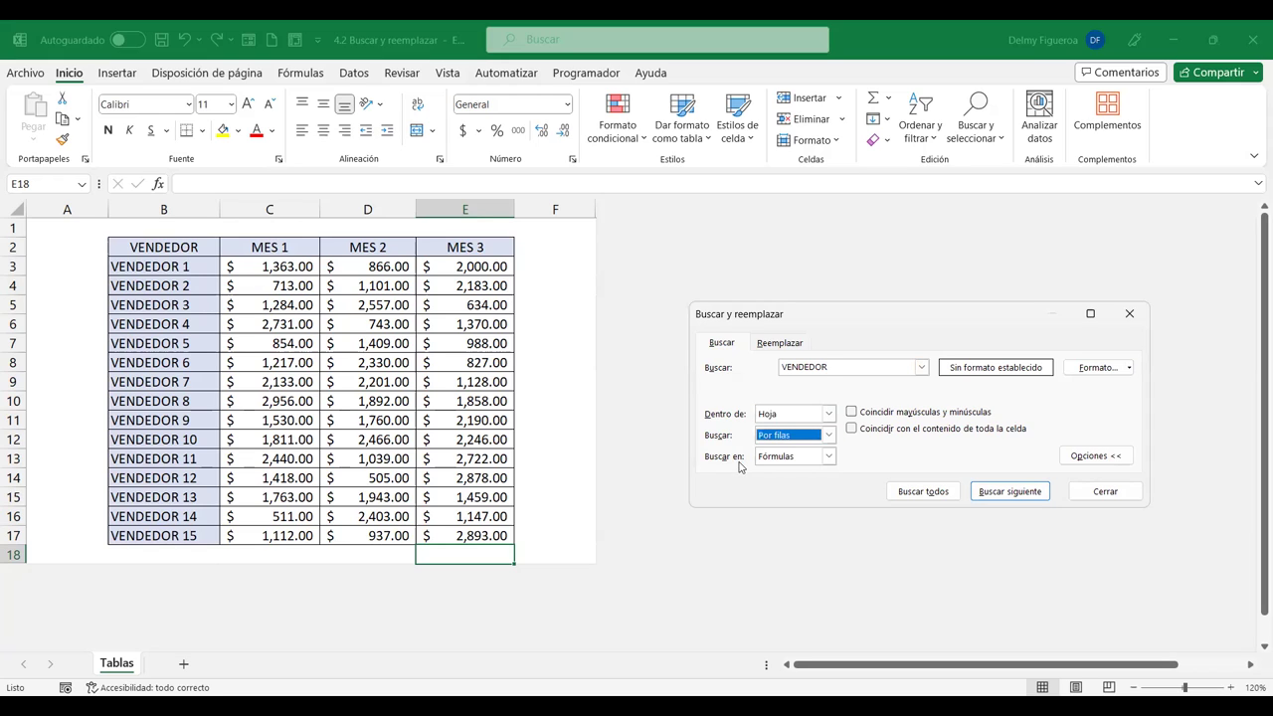
pyautogui.click(829, 457)
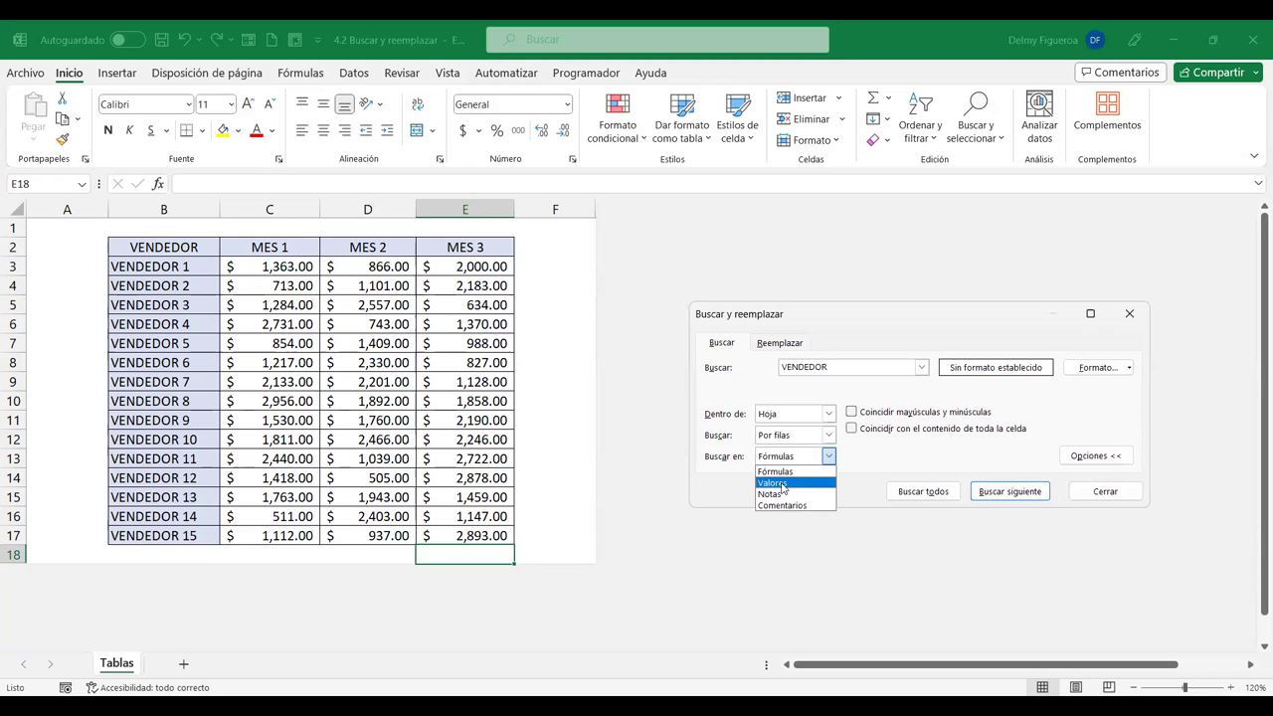
pyautogui.click(885, 455)
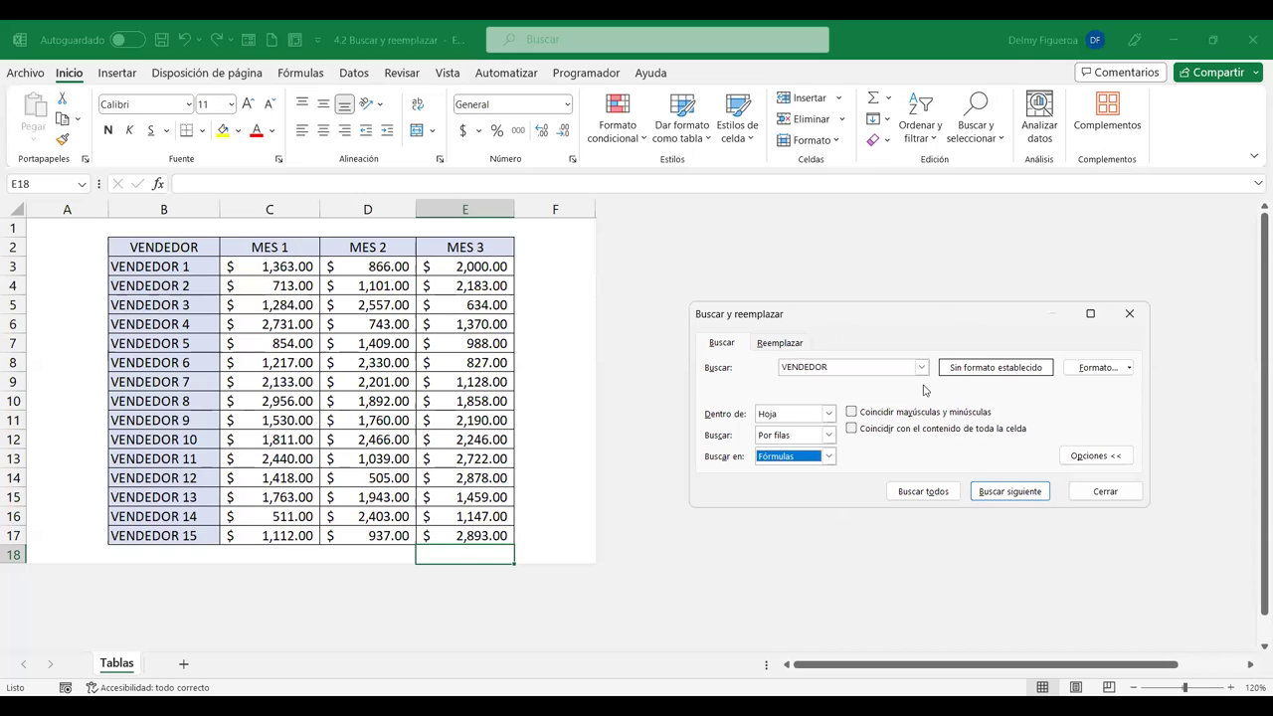
pyautogui.click(1097, 456)
pyautogui.click(1097, 457)
pyautogui.click(1104, 419)
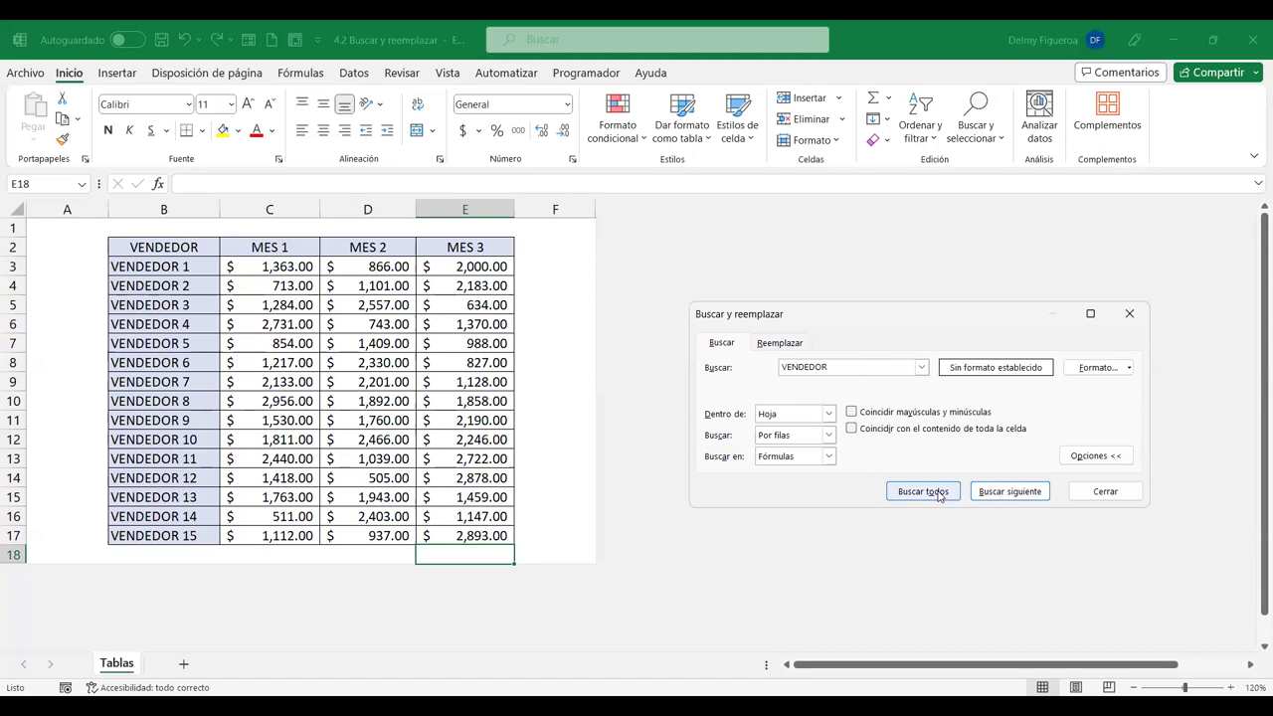
# List all 16 VENDEDOR matches with Buscar todos, enlarge the results, then close the dialog
pyautogui.click(940, 494)
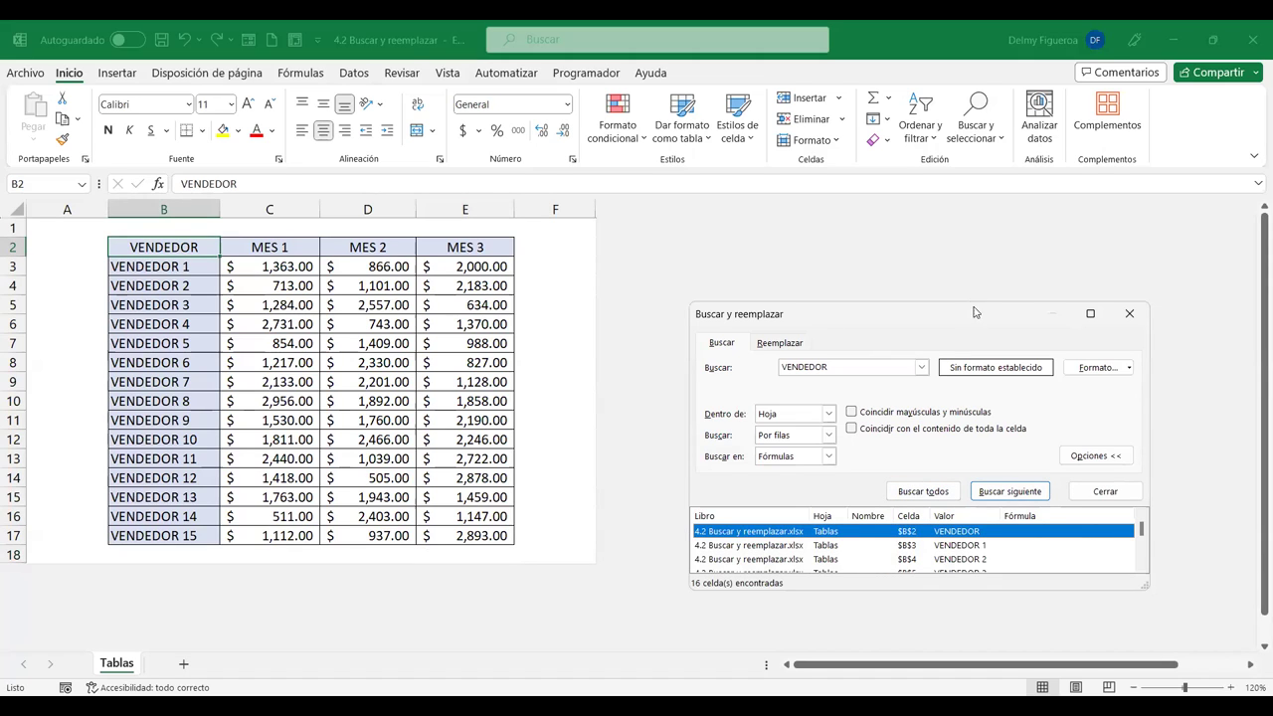
pyautogui.moveTo(974, 305); pyautogui.dragTo(974, 118)
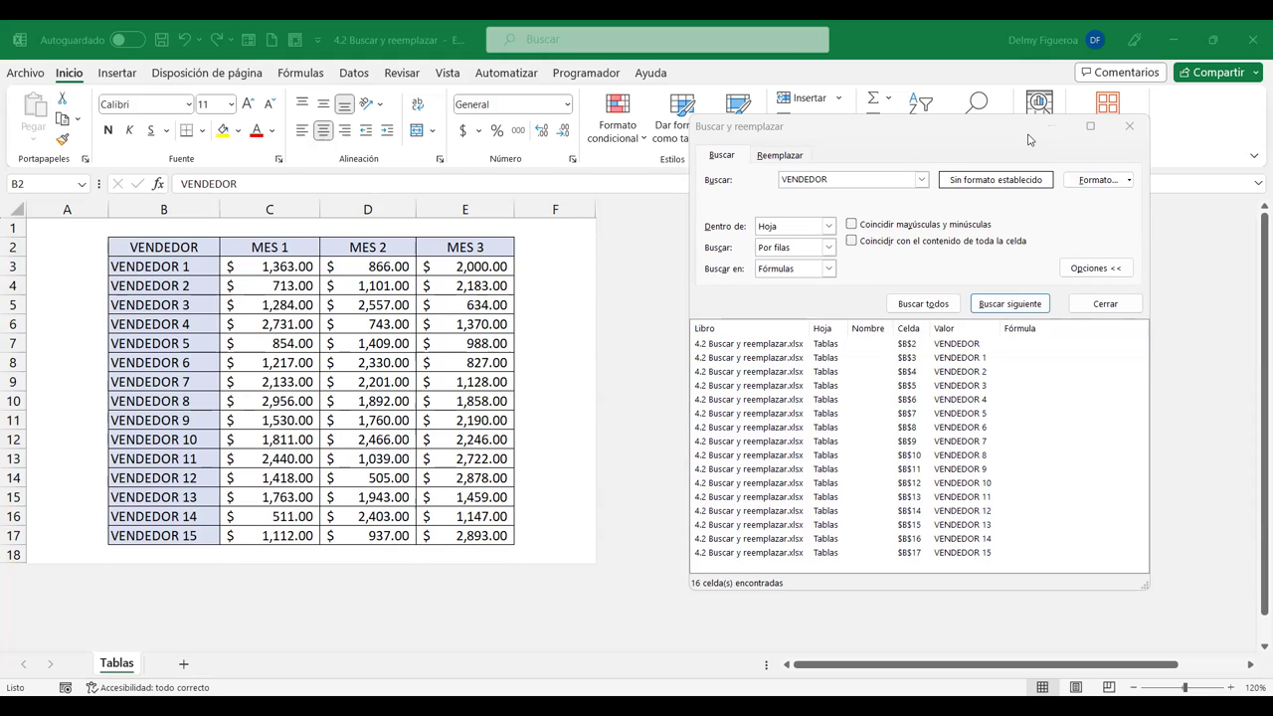
pyautogui.moveTo(1029, 140); pyautogui.dragTo(908, 139)
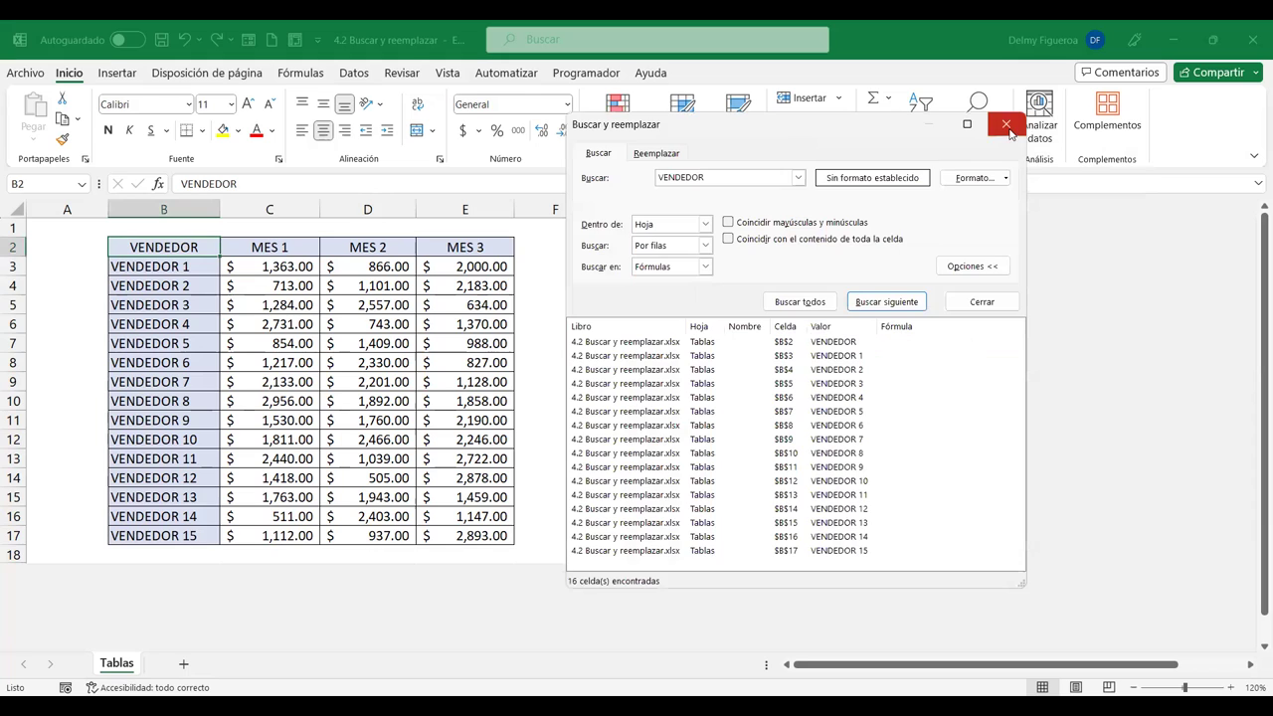
pyautogui.click(1009, 126)
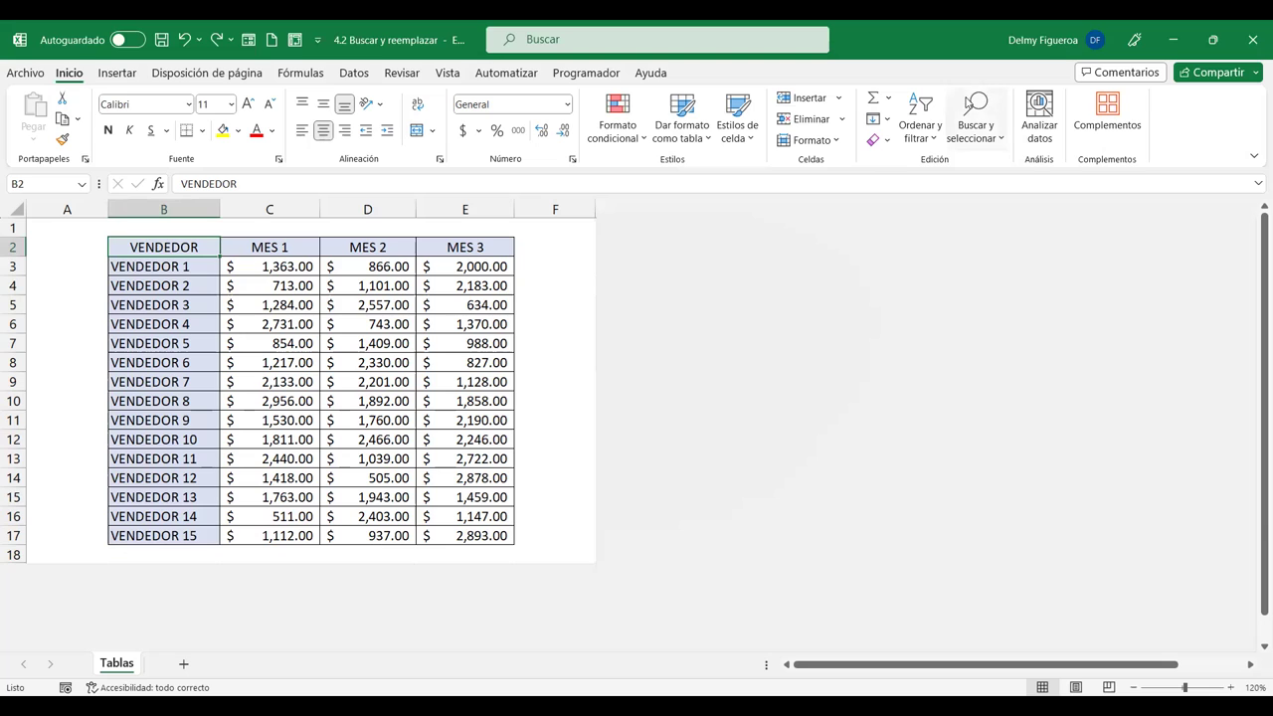
# Reopen Buscar and step through successive VENDEDOR matches down to VENDEDOR 4
pyautogui.click(1000, 145)
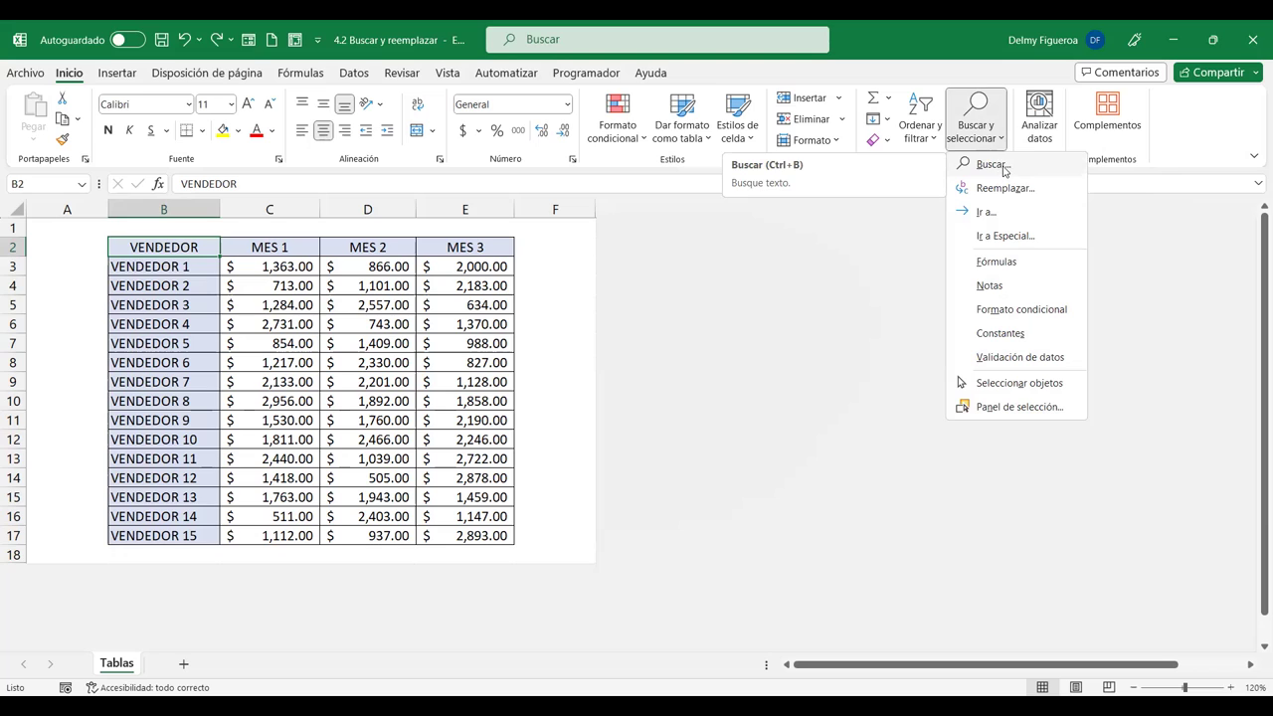
pyautogui.click(1004, 167)
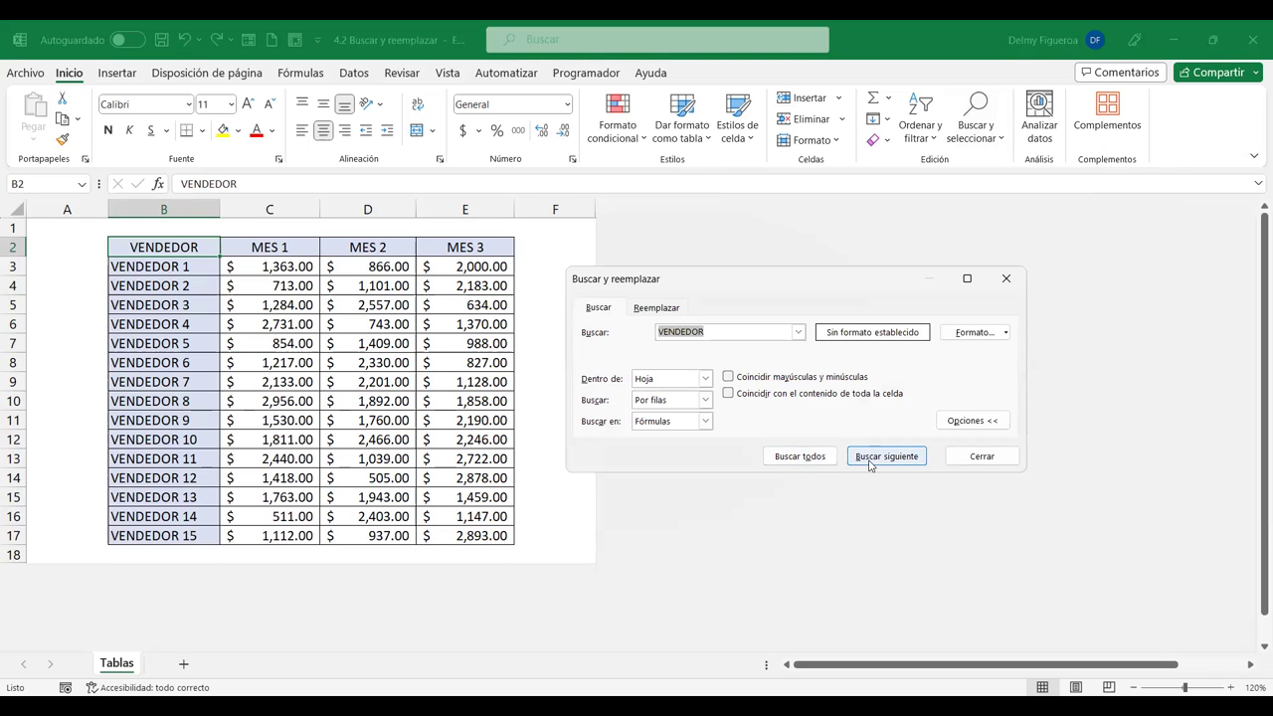
pyautogui.click(870, 461)
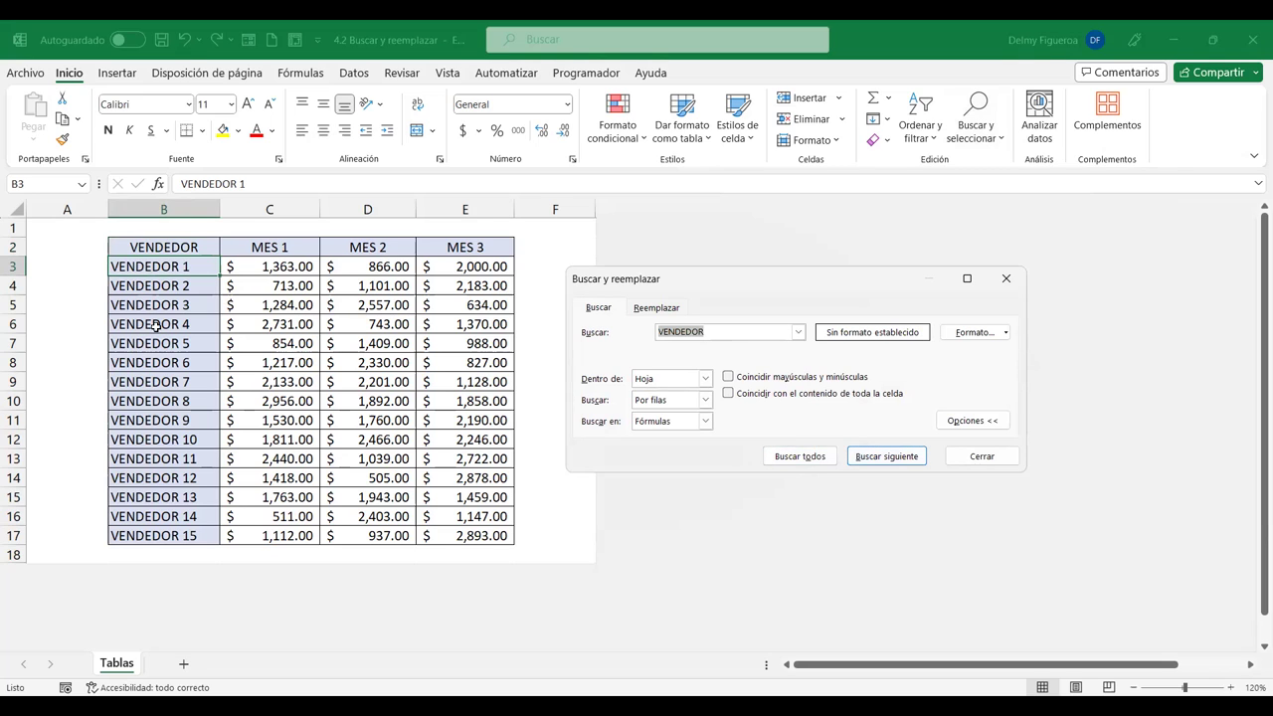
pyautogui.click(902, 461)
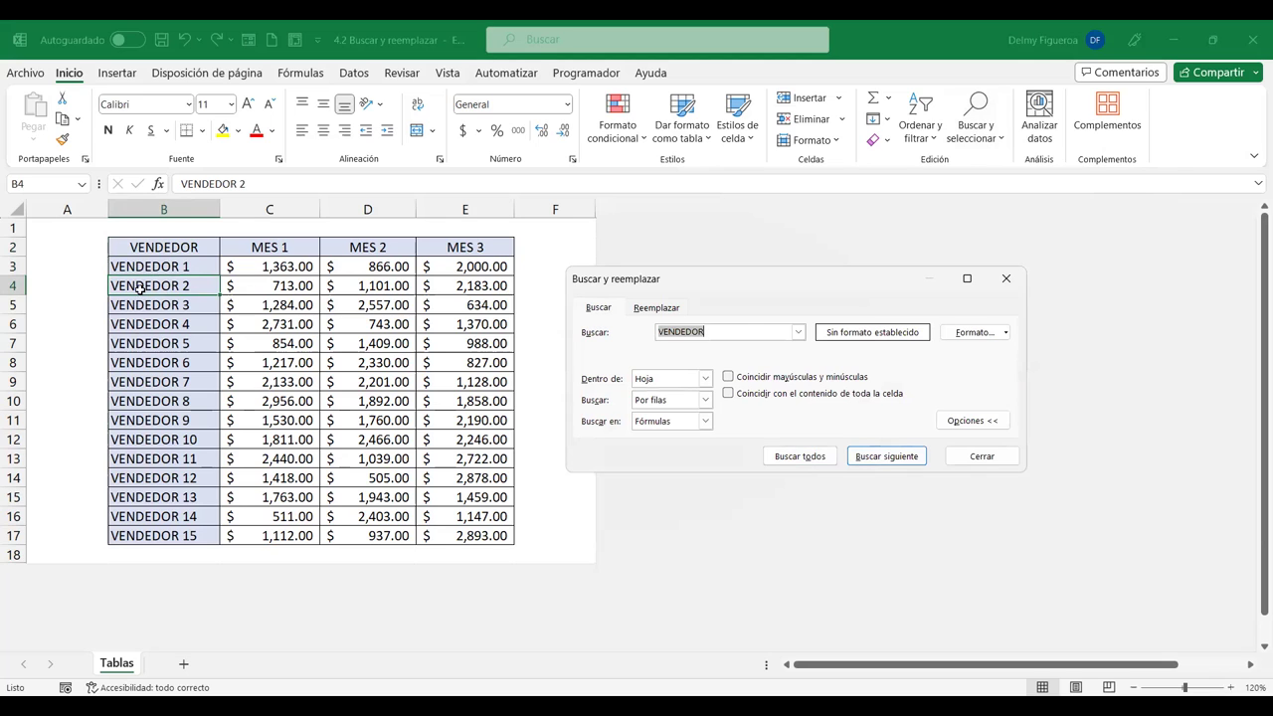
pyautogui.click(876, 454)
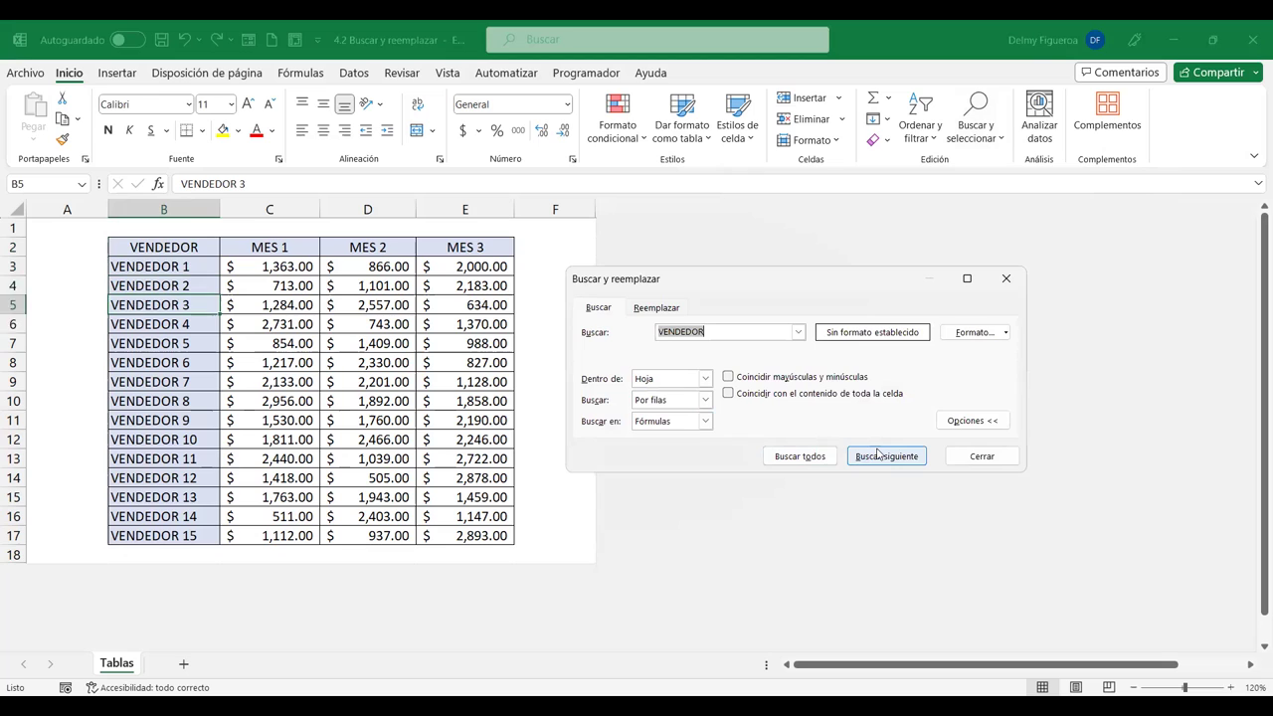
pyautogui.click(876, 454)
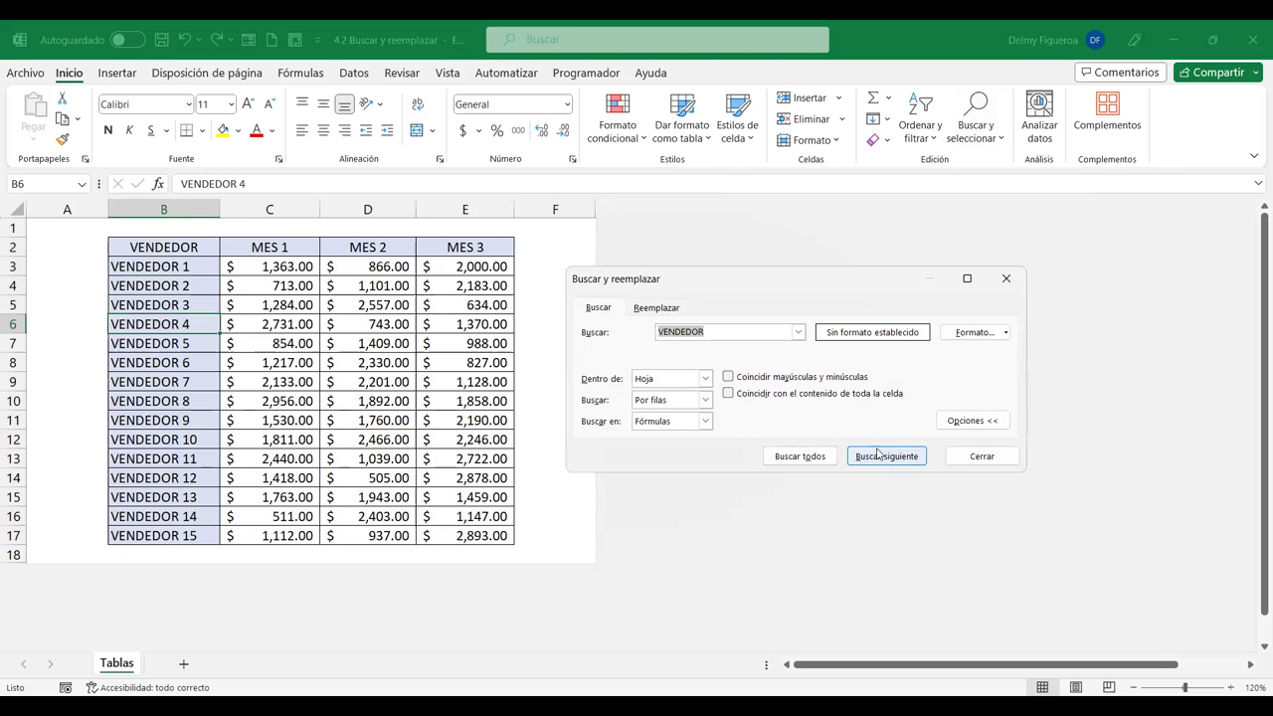
# List every VENDEDOR cell from $B$2 onward and enlarge the dialog to show all 16
pyautogui.click(794, 462)
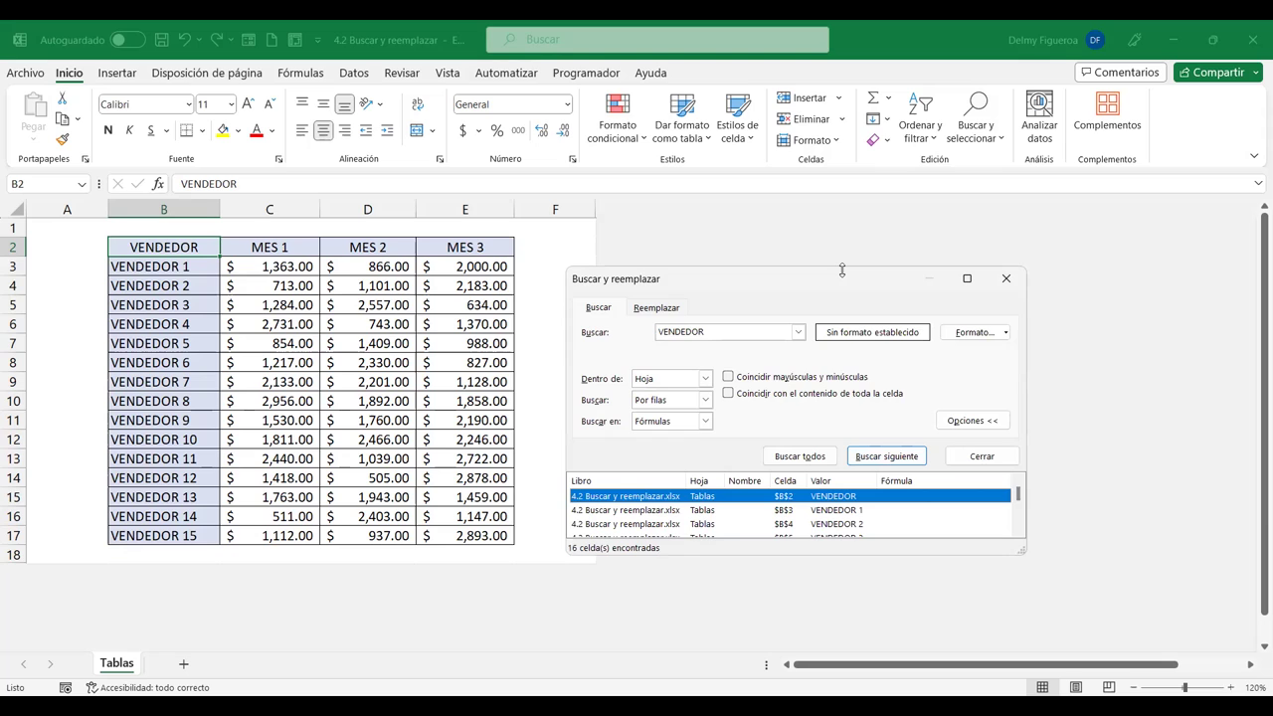
pyautogui.moveTo(841, 269); pyautogui.dragTo(841, 141)
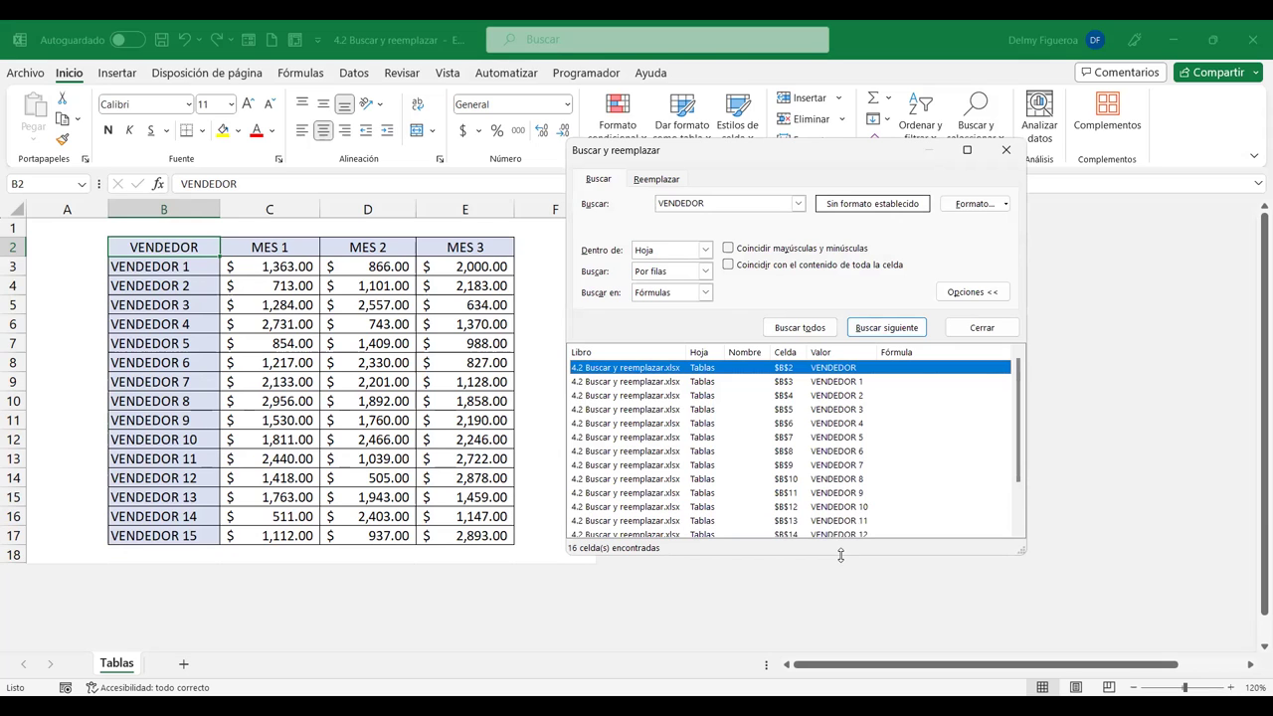
pyautogui.moveTo(840, 555); pyautogui.dragTo(564, 586)
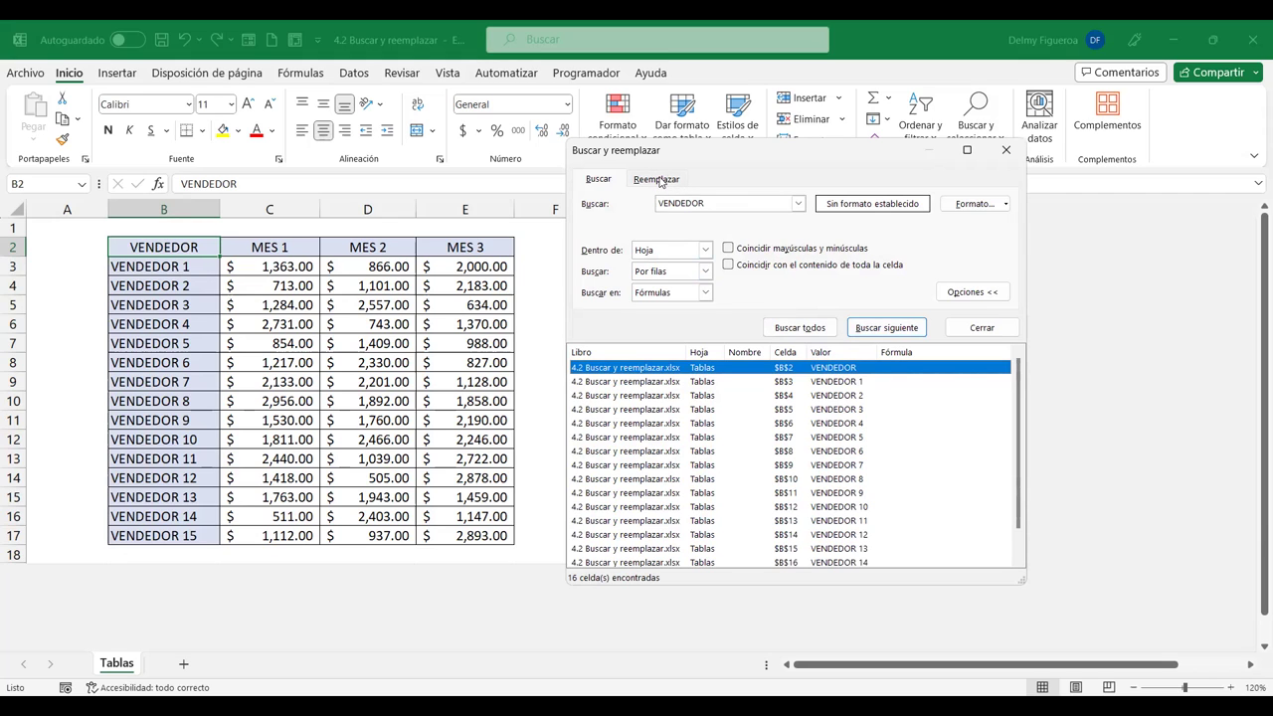
# Replace VENDEDOR with CLIENTE once, changing header cell B2 to CLIENTE
pyautogui.click(654, 181)
pyautogui.write('CLIENTE')
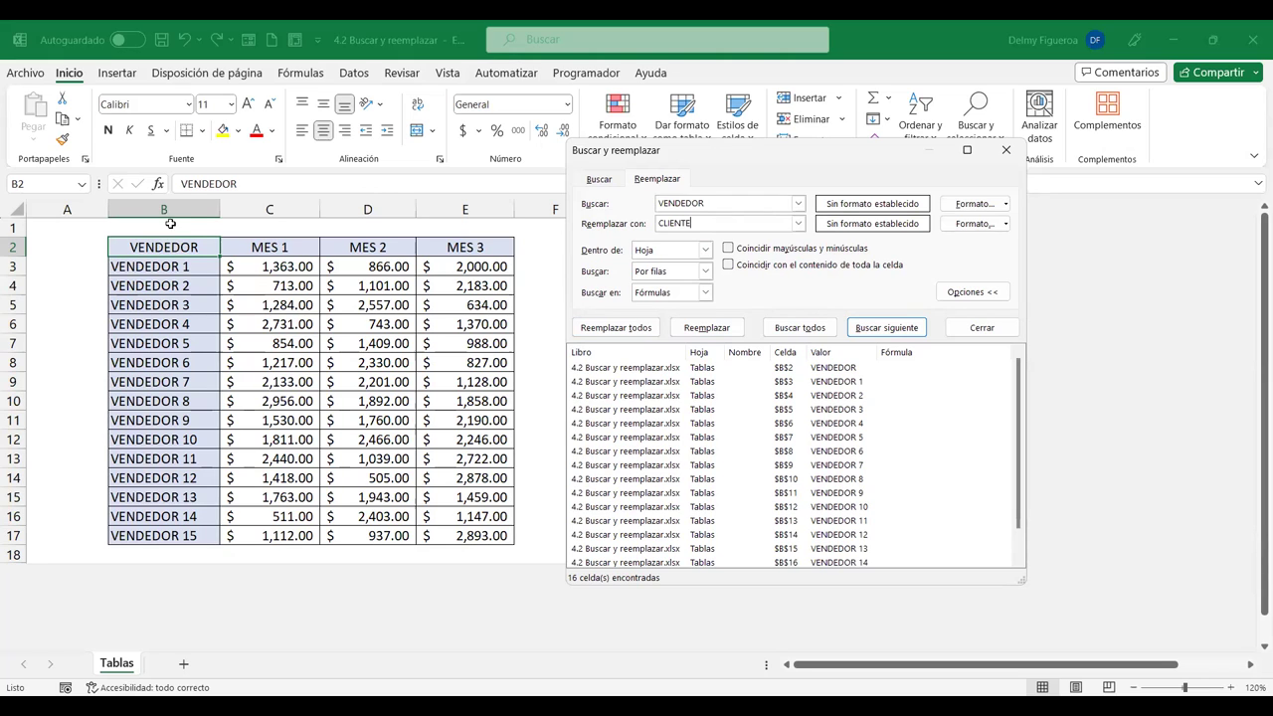
pyautogui.click(706, 327)
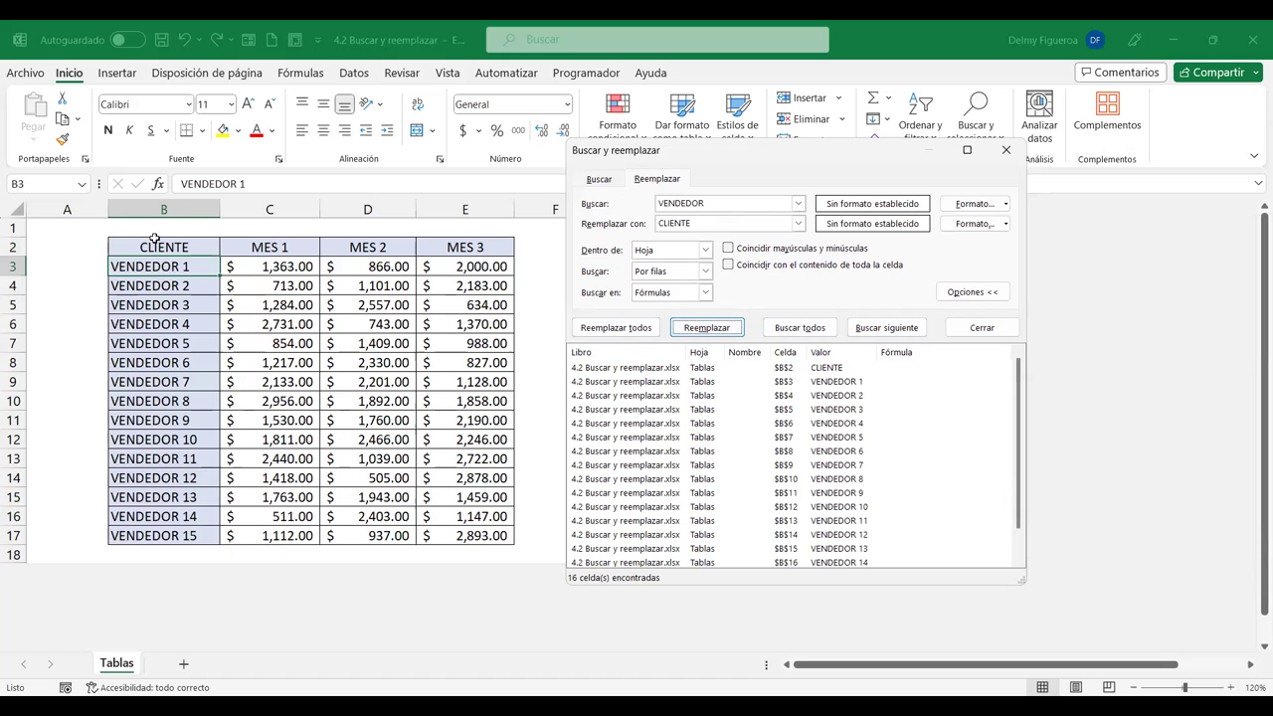
# Replace all remaining VENDEDOR entries with CLIENTE, confirming the 15 replacements
pyautogui.click(617, 331)
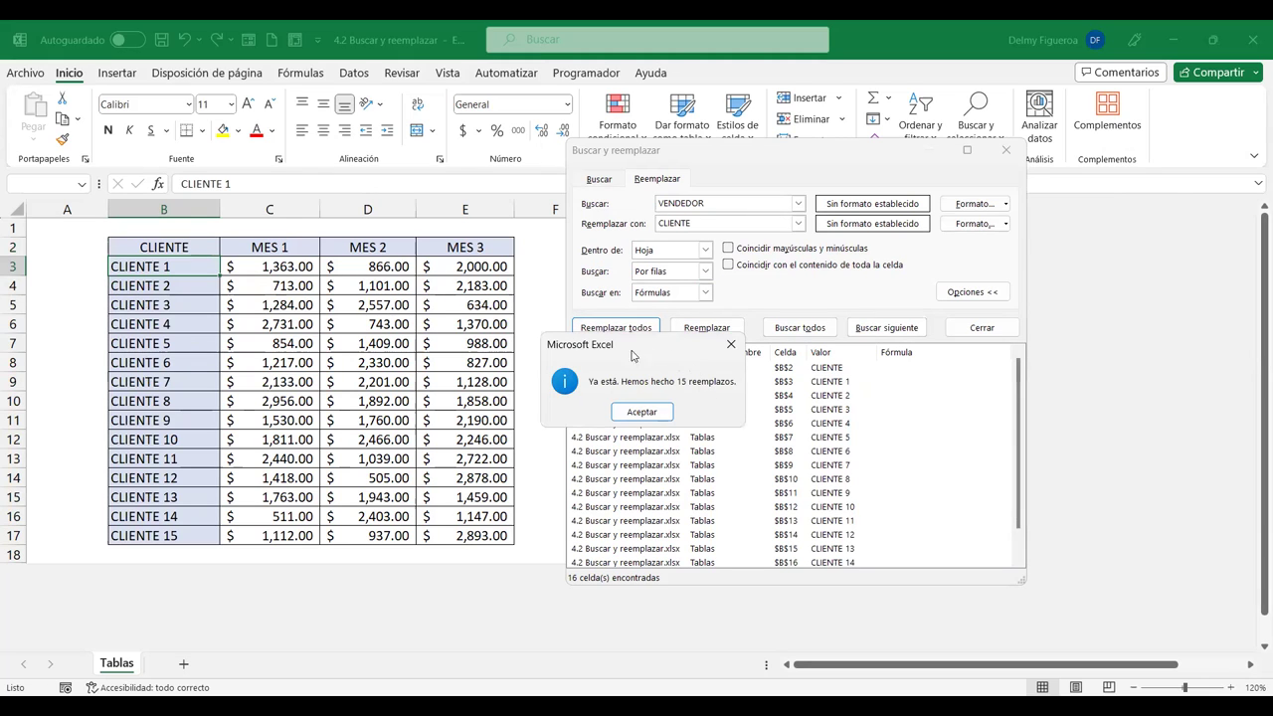
pyautogui.click(642, 412)
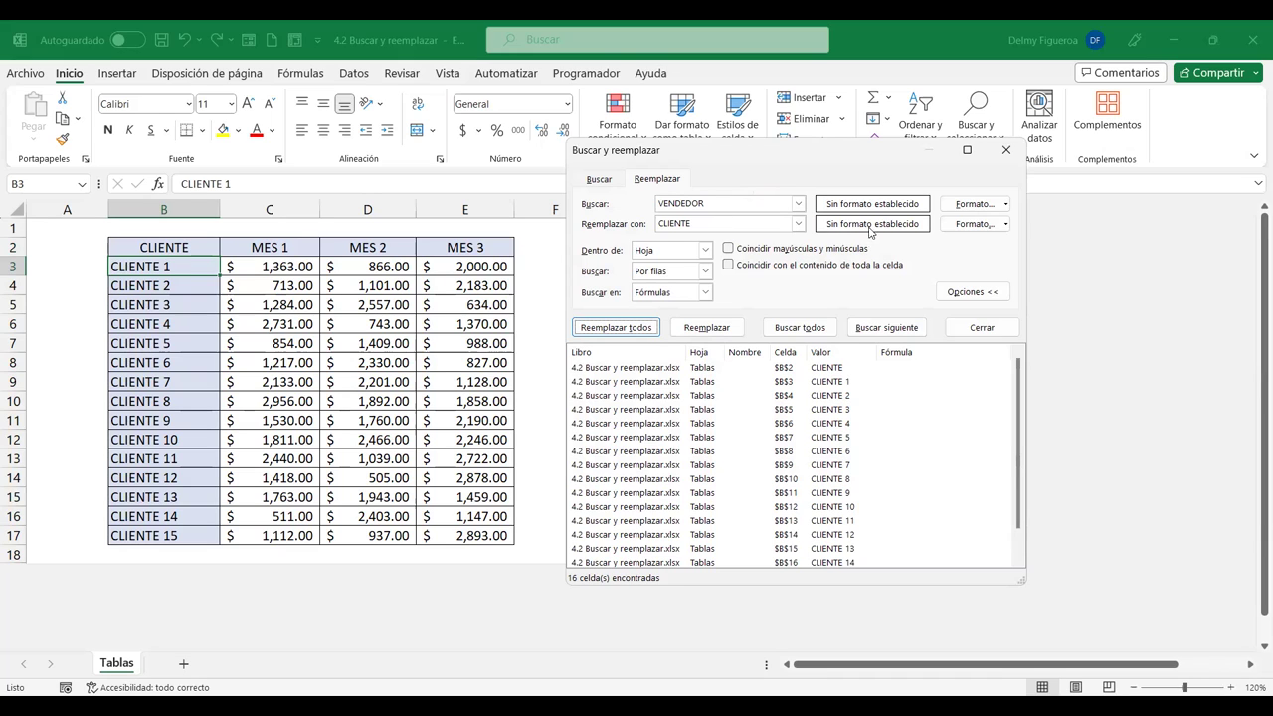
# Set the replacement format to bold (Negrita) and try a replace, which finds no VENDEDOR left
pyautogui.click(1006, 225)
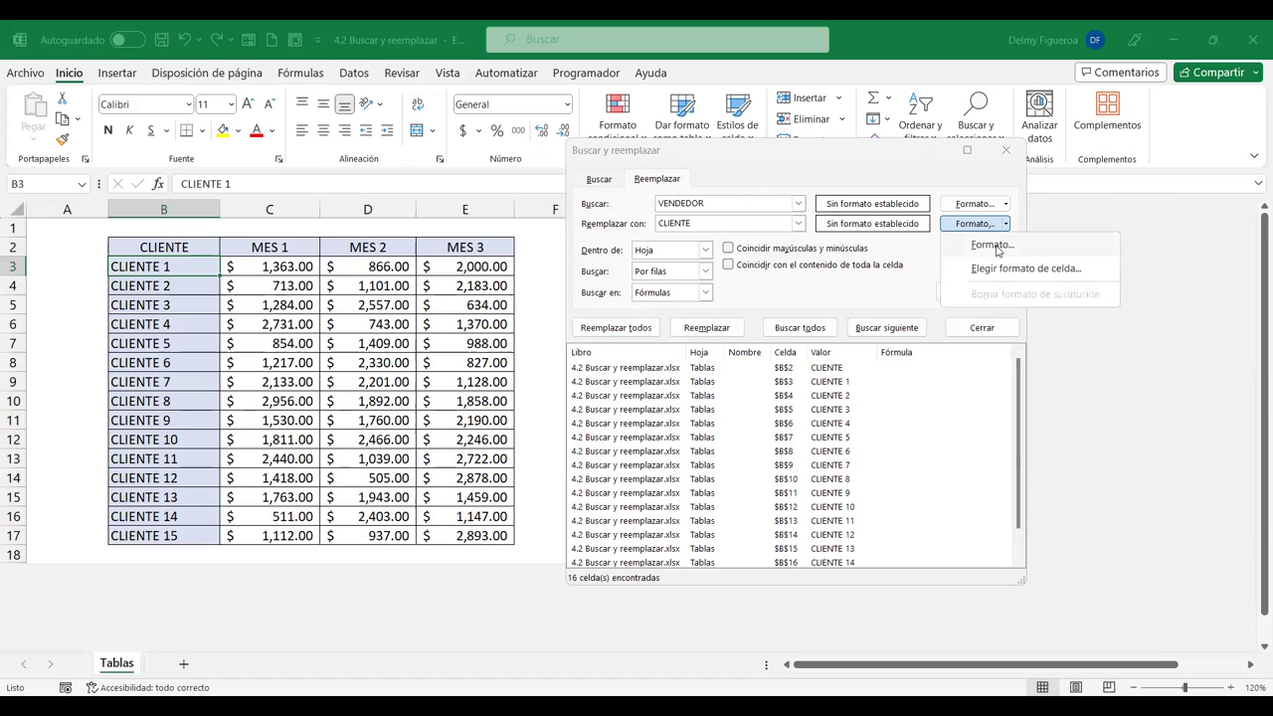
pyautogui.click(991, 244)
pyautogui.moveTo(963, 33); pyautogui.dragTo(803, 90)
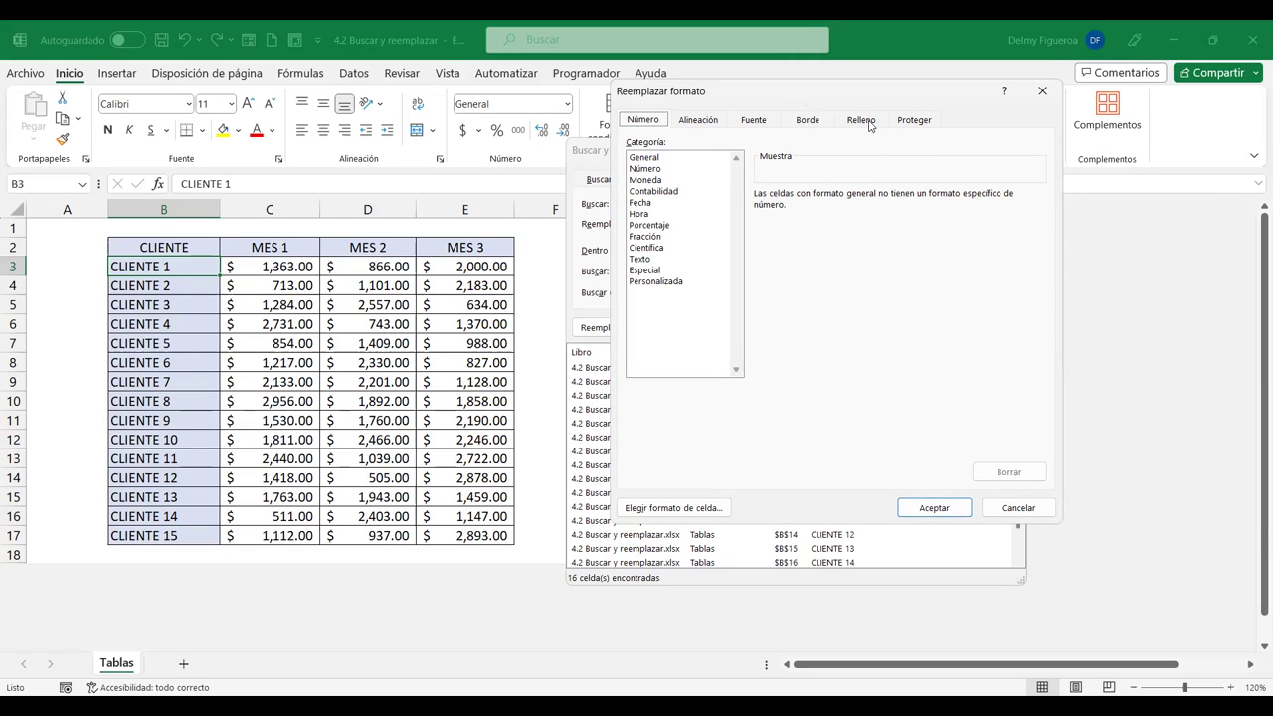
pyautogui.click(753, 125)
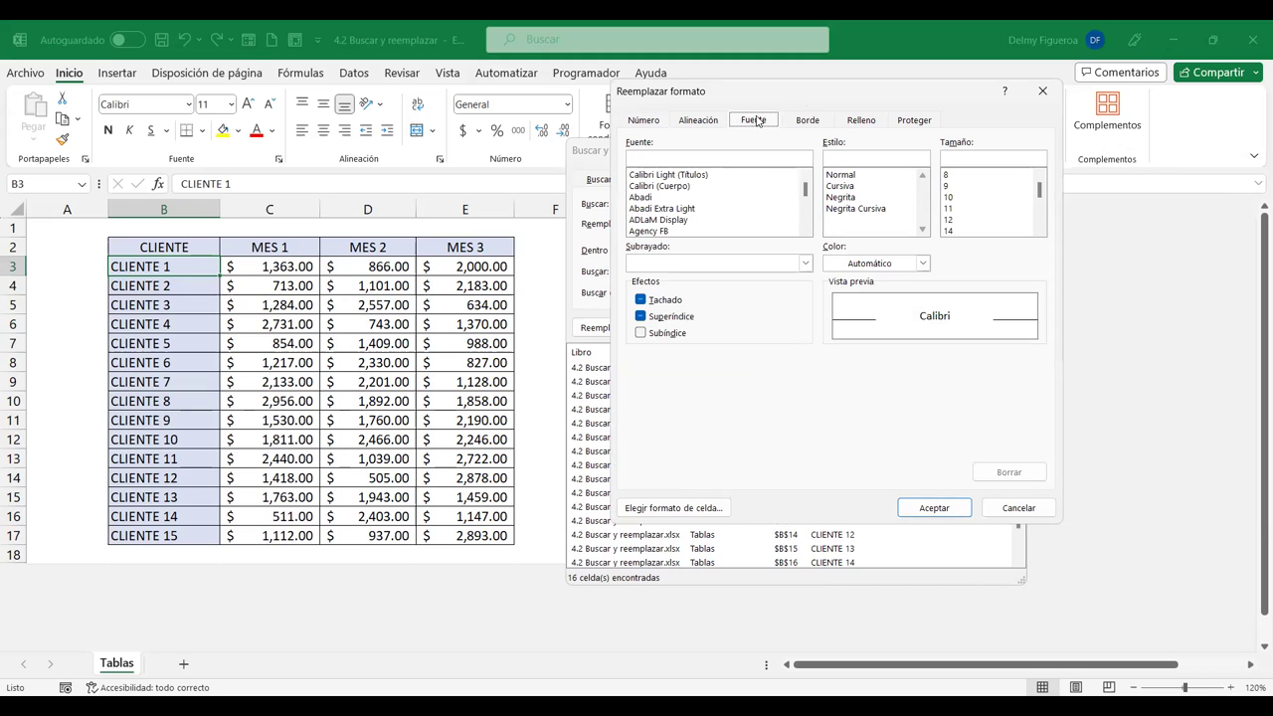
pyautogui.click(850, 199)
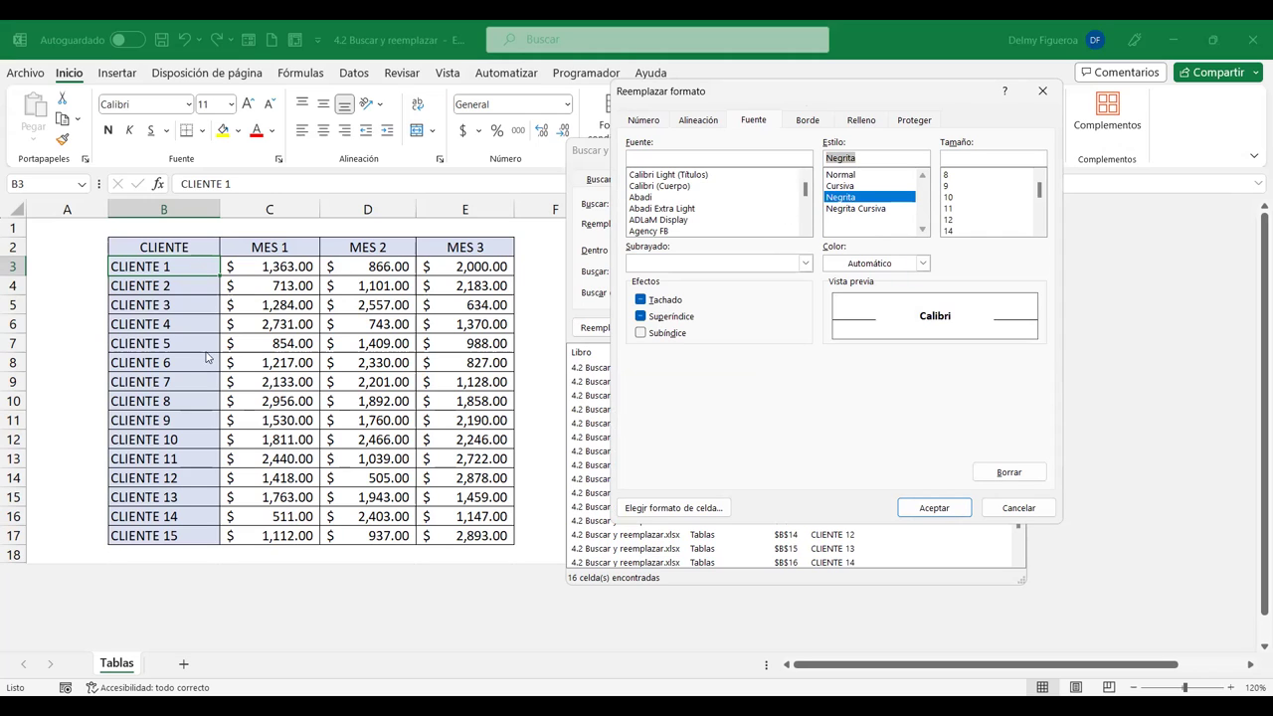
pyautogui.click(935, 508)
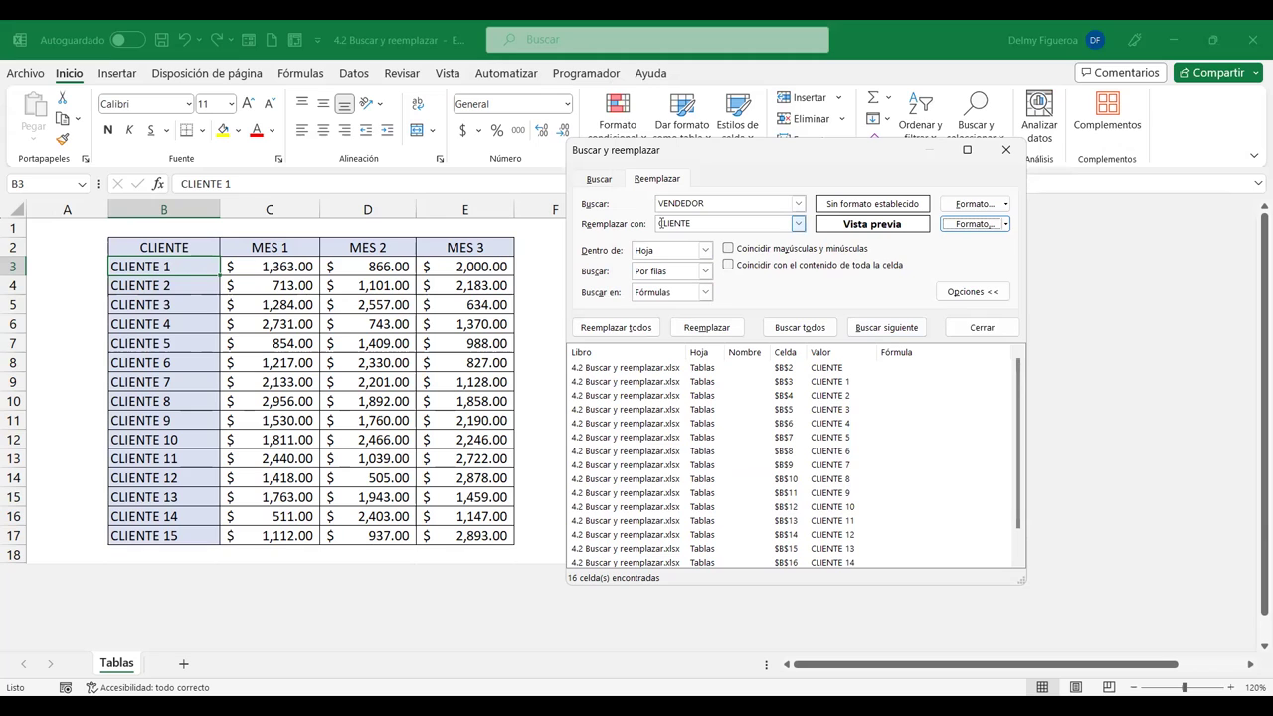
pyautogui.click(723, 328)
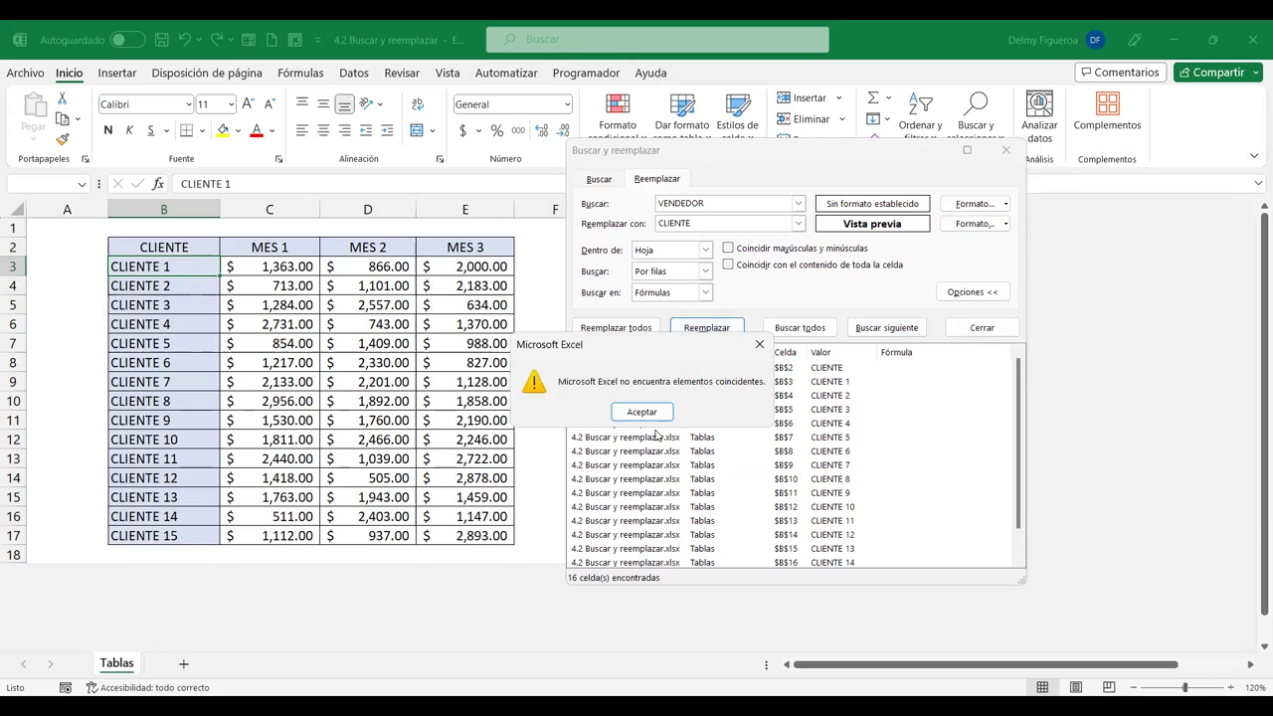
pyautogui.click(663, 413)
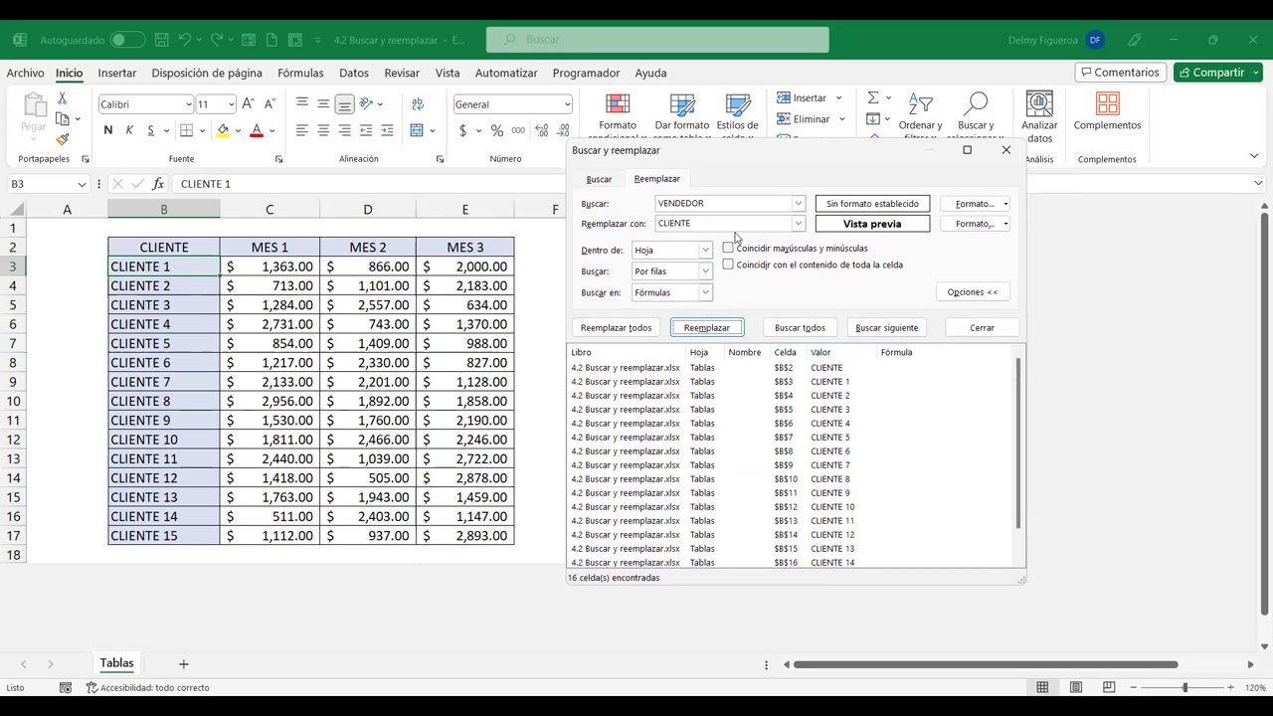
# Add a light green fill to the bold replacement format and run Reemplazar todos, which replaces nothing
pyautogui.click(989, 228)
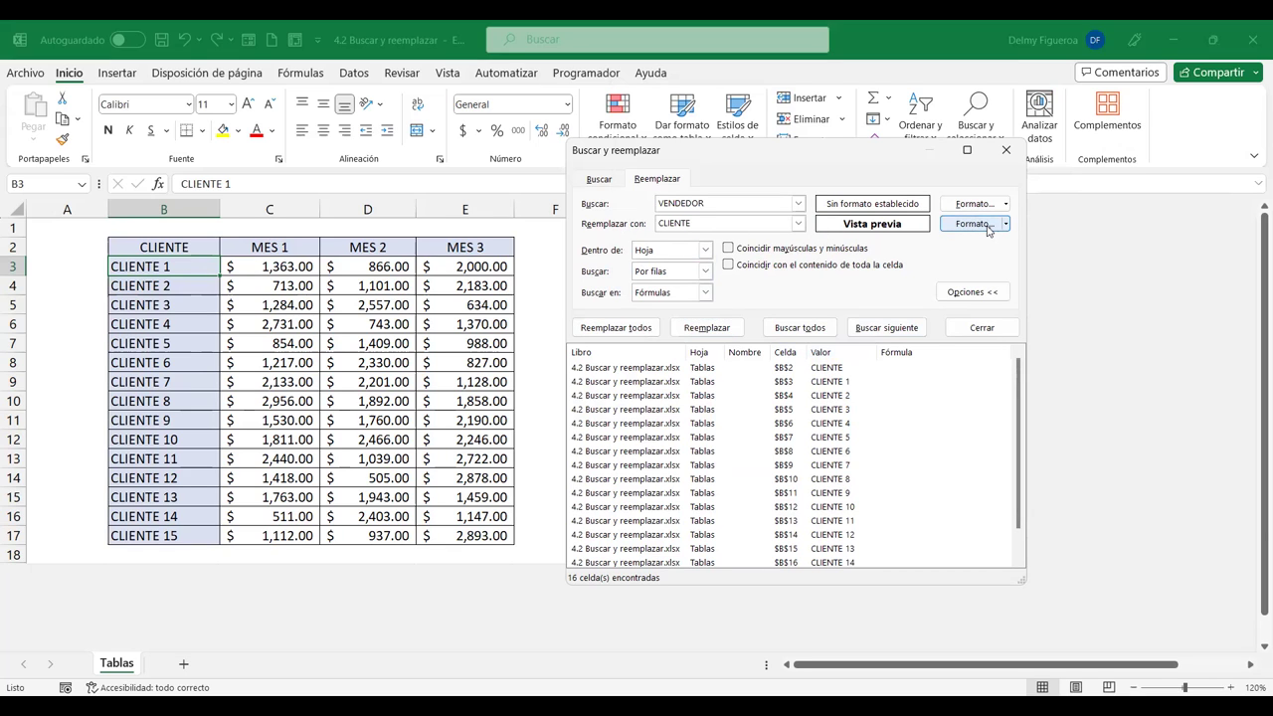
pyautogui.click(941, 197)
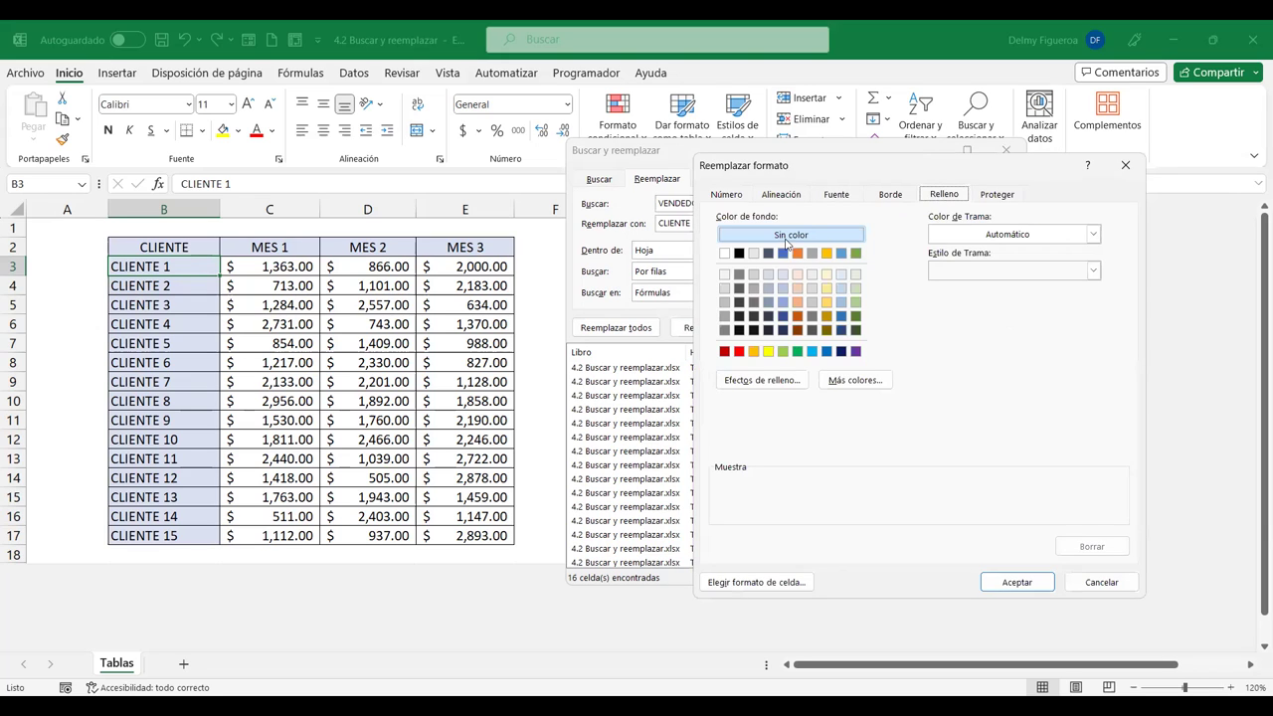
pyautogui.click(856, 274)
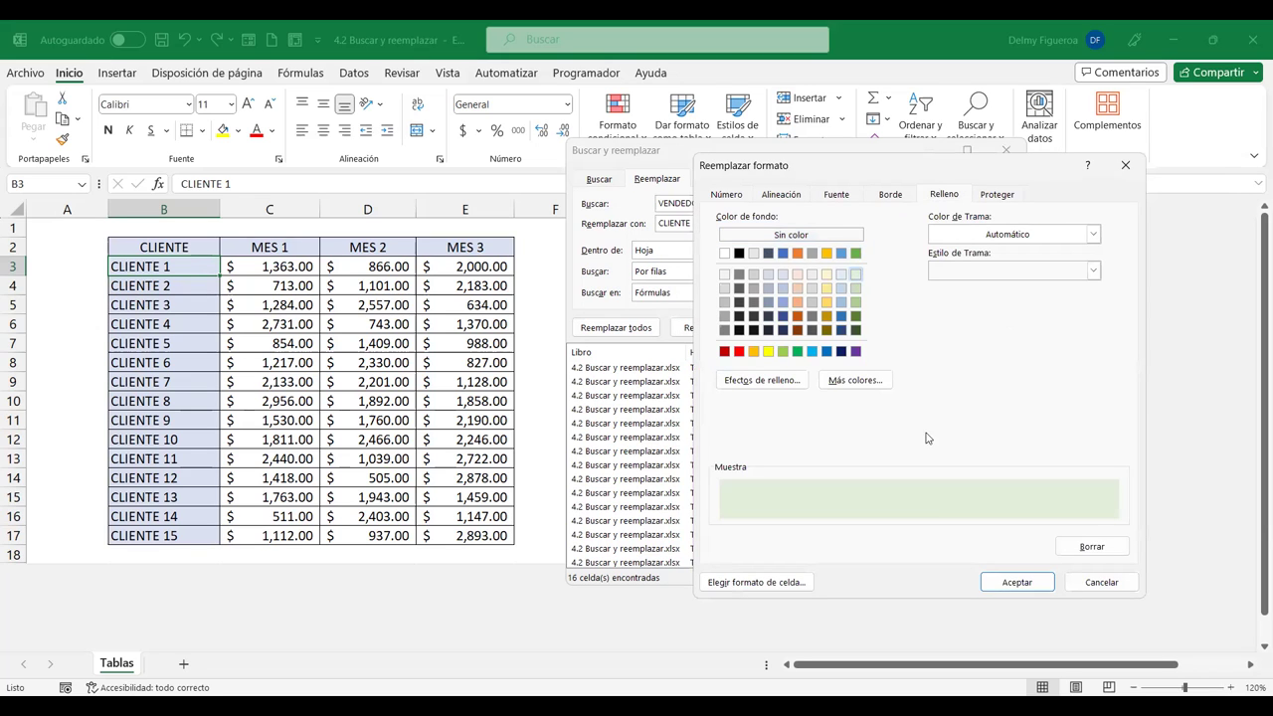
pyautogui.click(1018, 583)
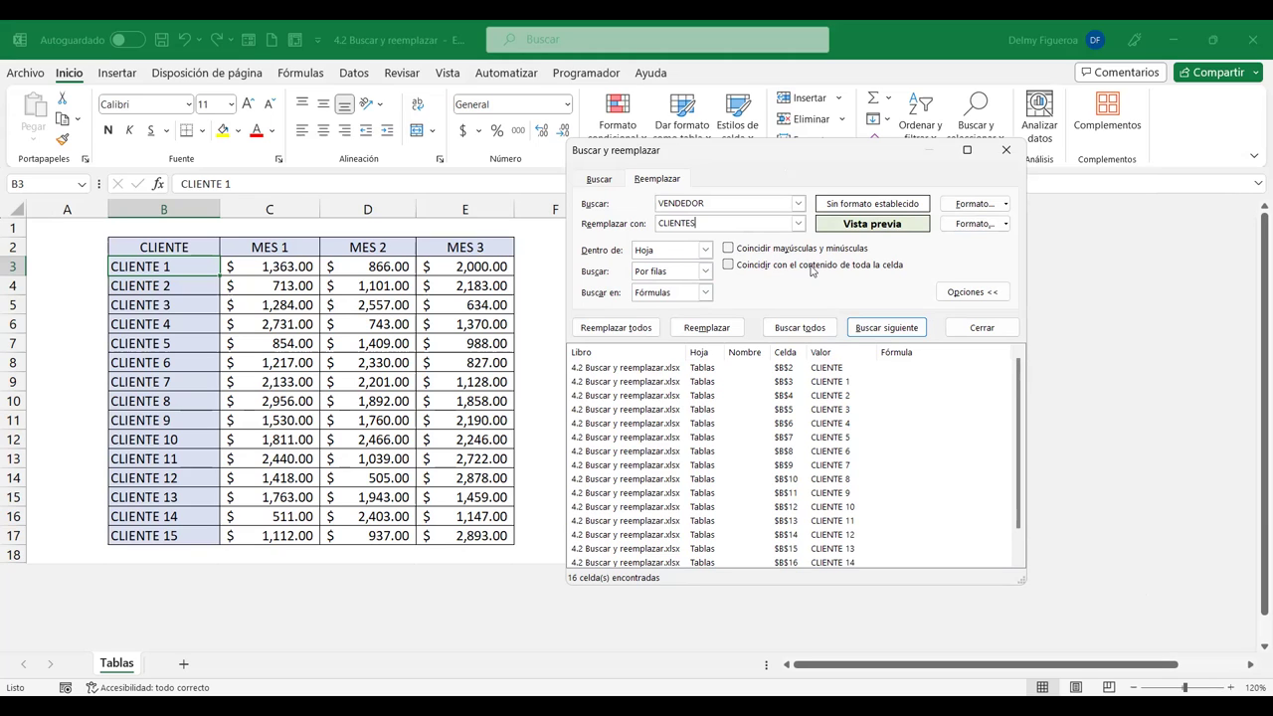
pyautogui.click(653, 331)
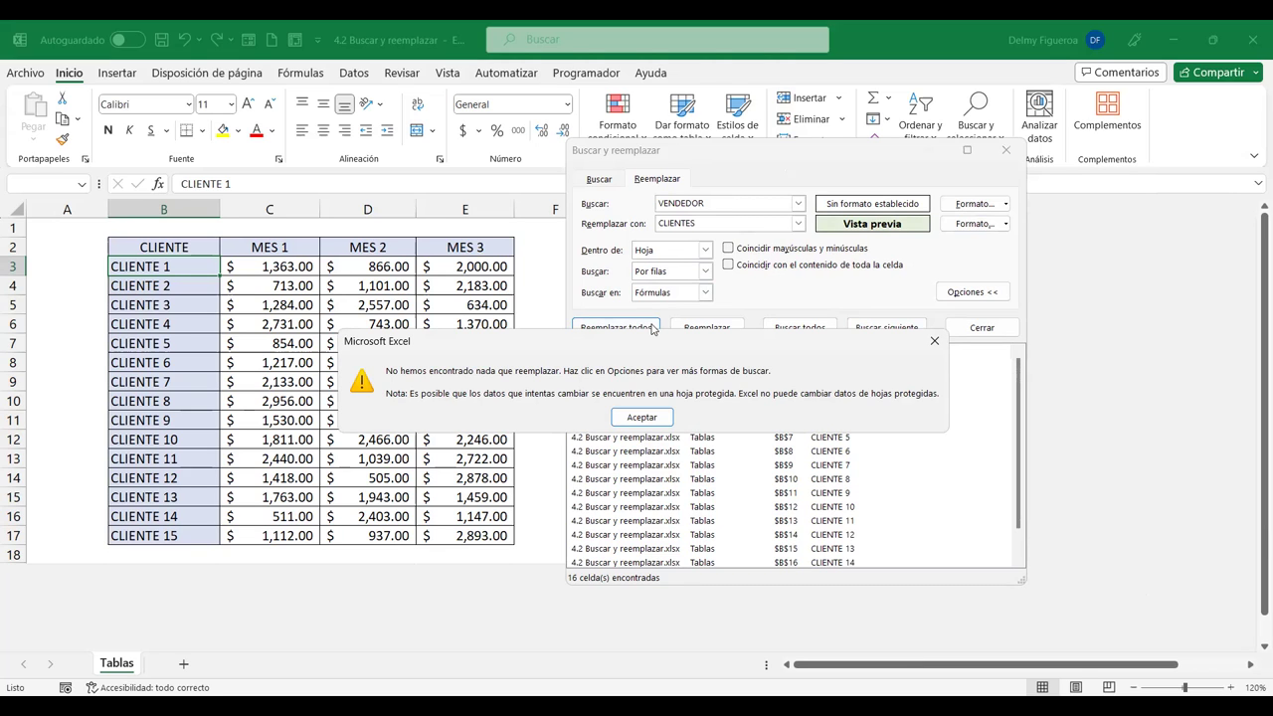
pyautogui.click(936, 344)
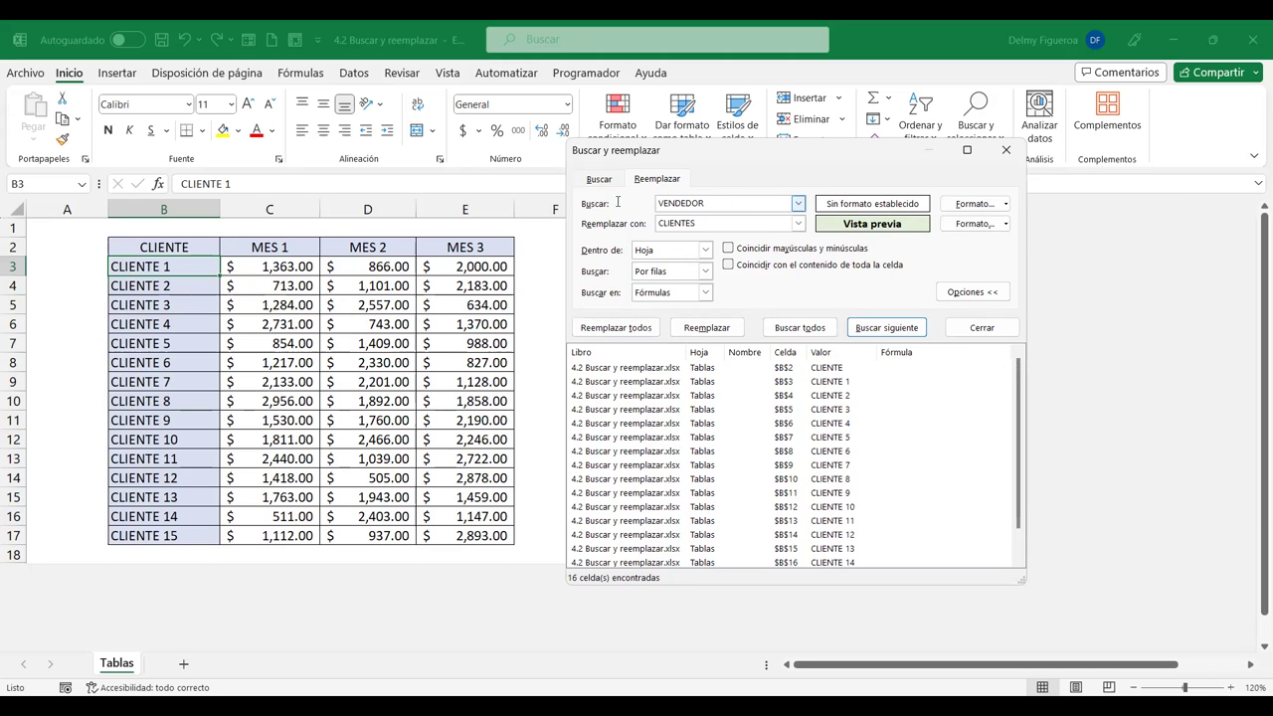
# Search for CLIENTE and replace all 16 matches with the bold, light green format
pyautogui.write('CLIENTE')
pyautogui.press('Tab')
pyautogui.press('End')
pyautogui.click(711, 333)
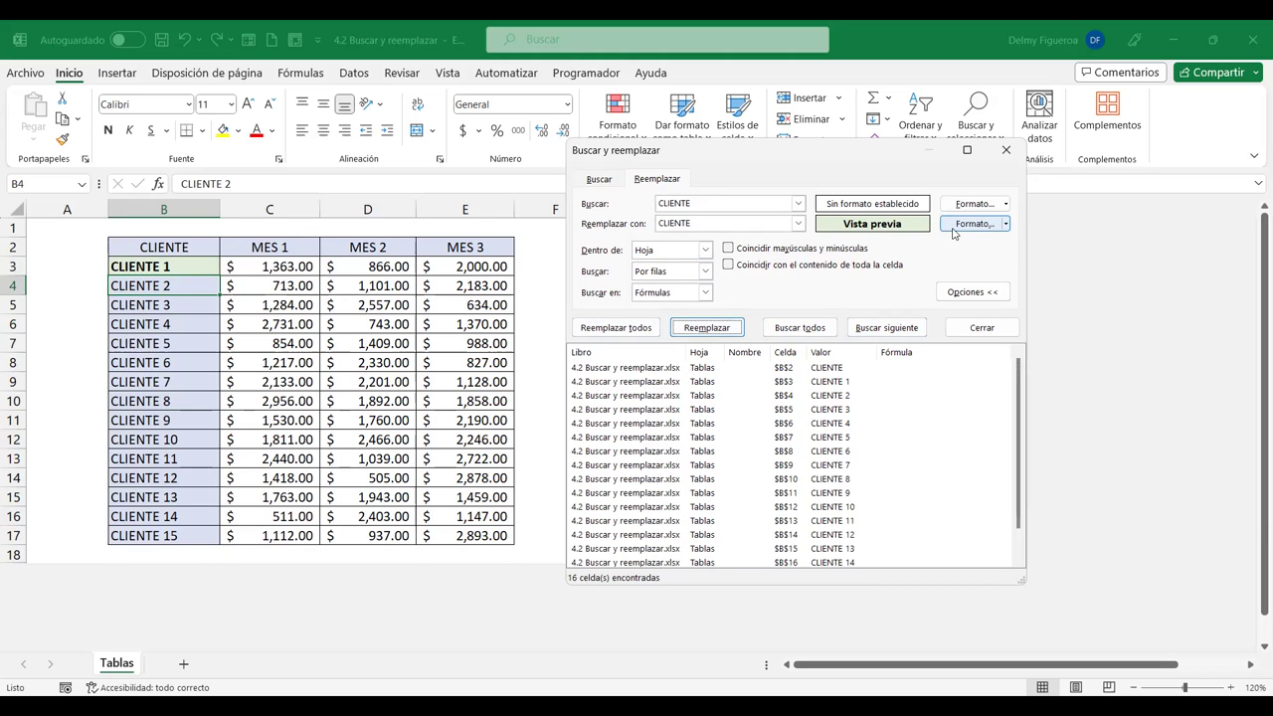
pyautogui.click(625, 329)
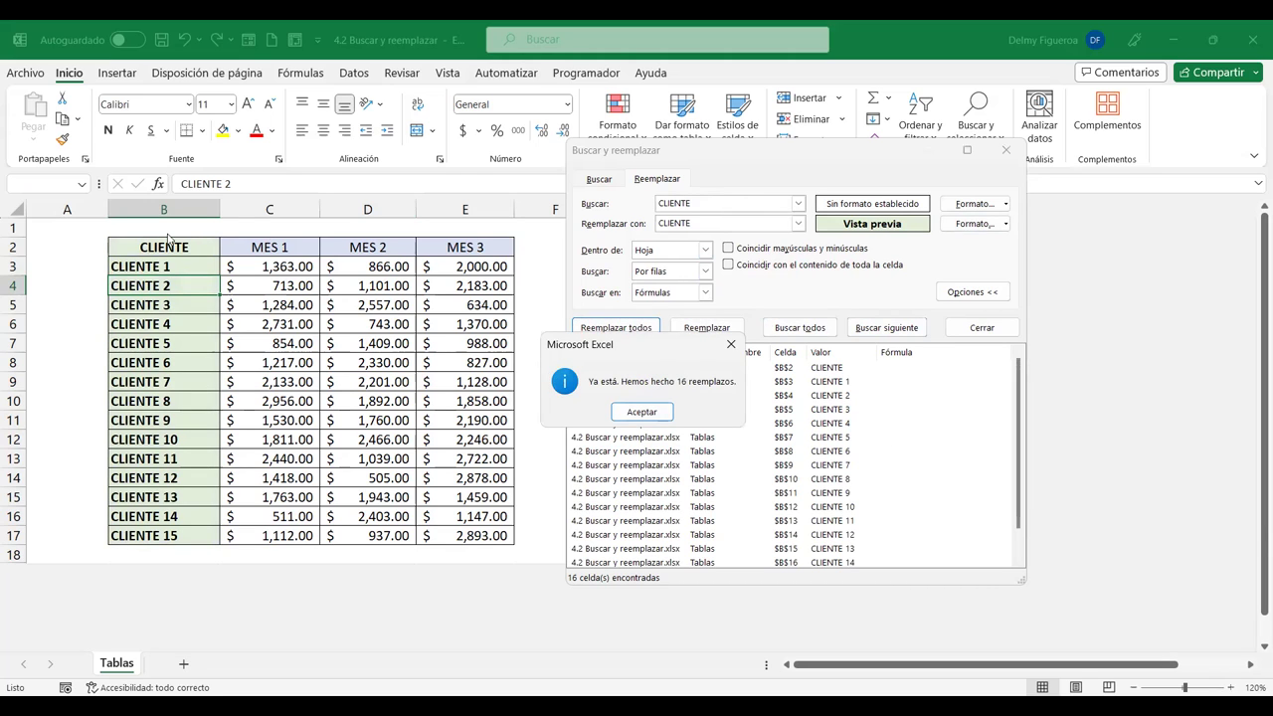
pyautogui.click(632, 414)
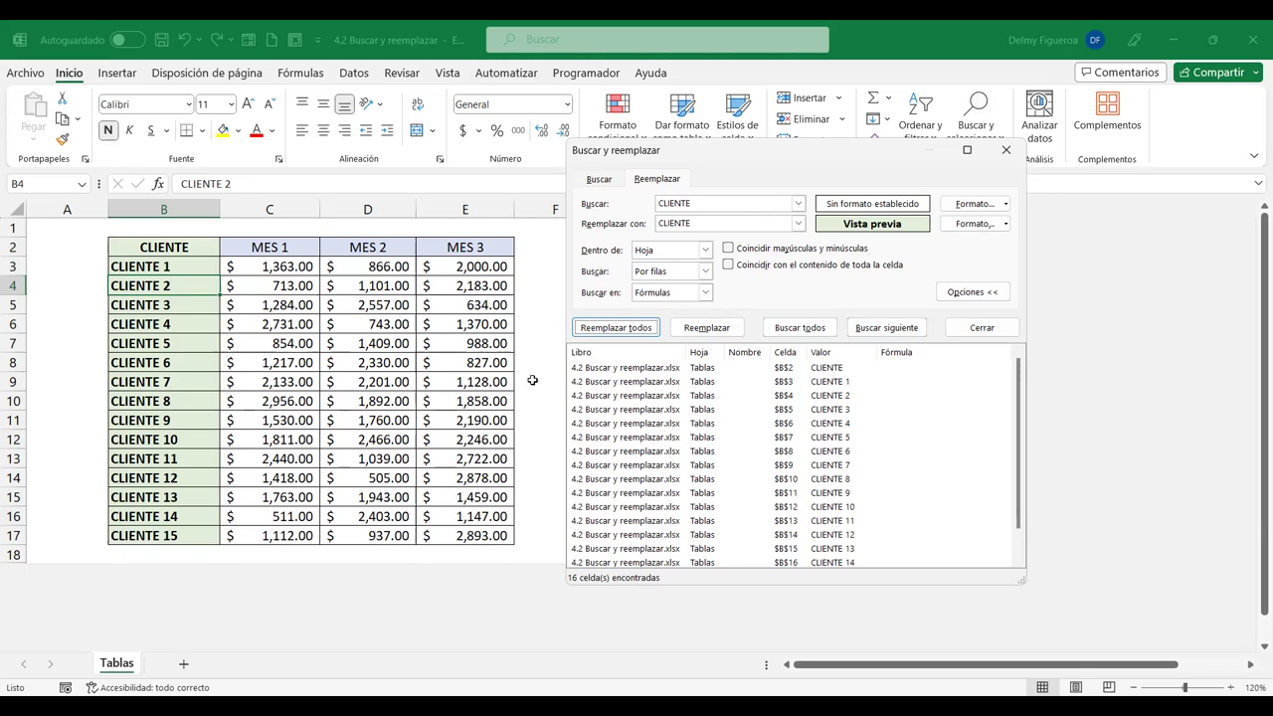
# Close the Buscar y reemplazar dialog after checking its Buscar and Reemplazar tabs
pyautogui.click(609, 180)
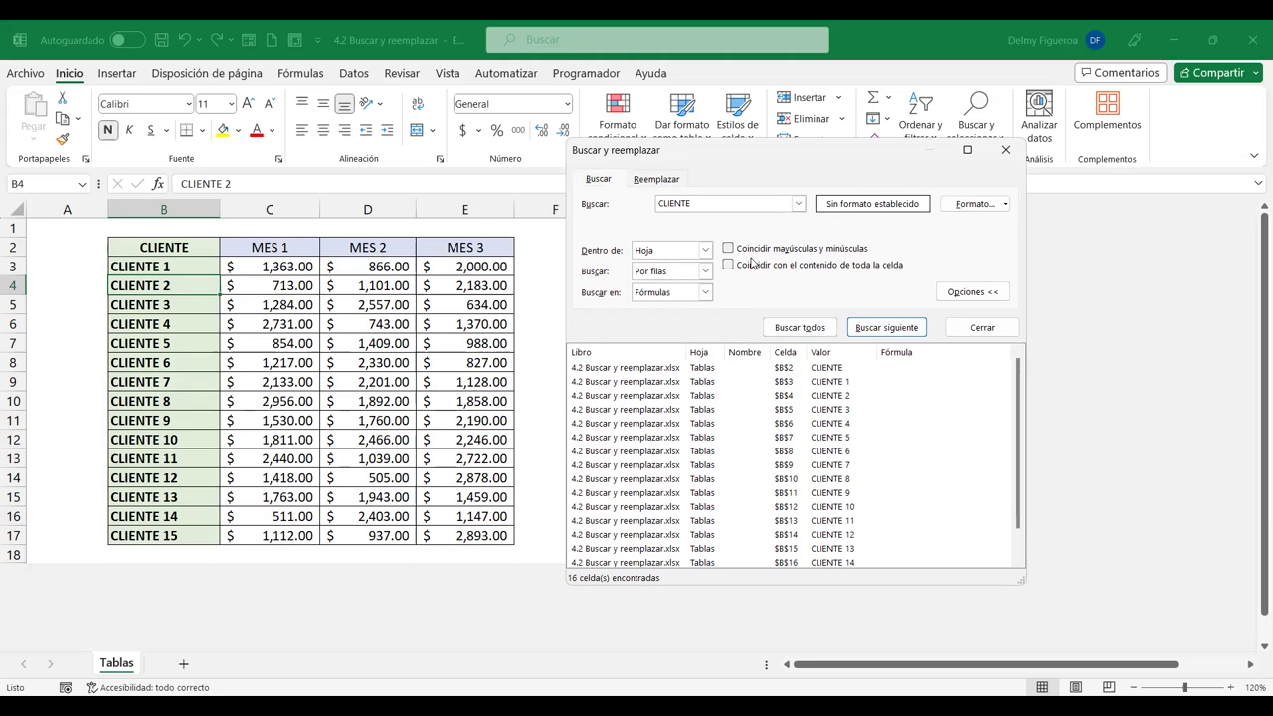
pyautogui.click(657, 180)
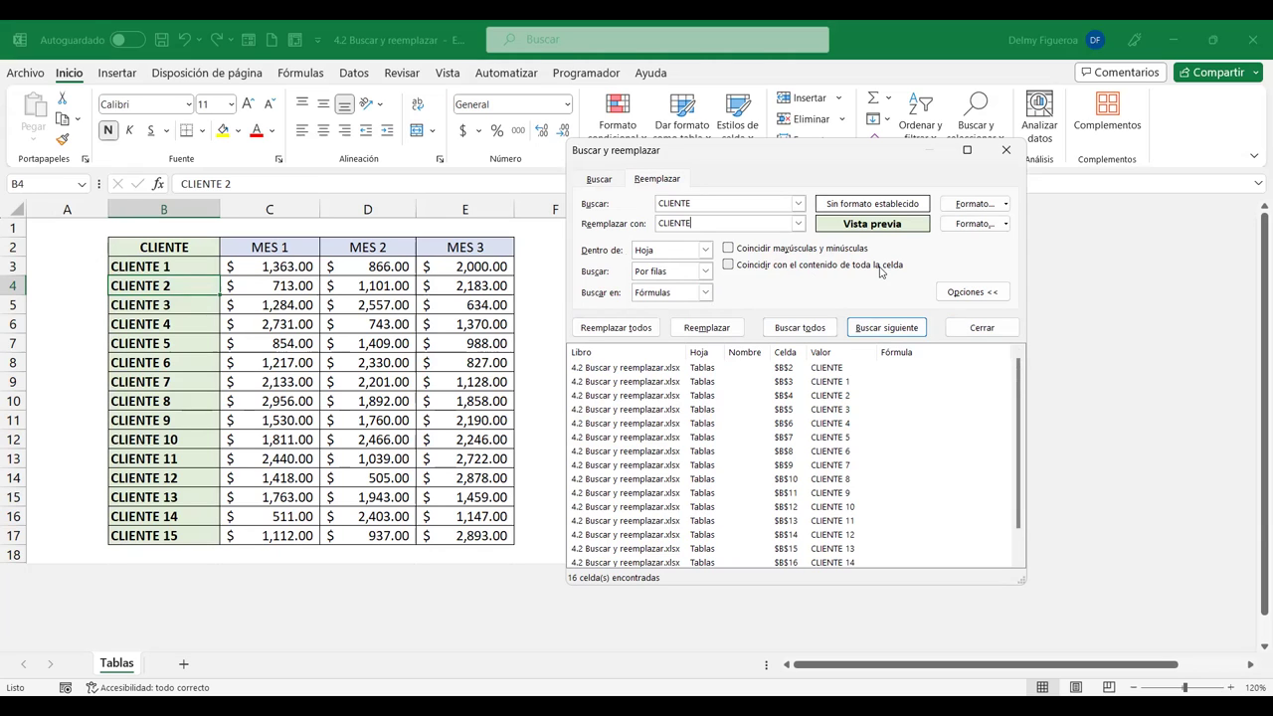
pyautogui.click(990, 336)
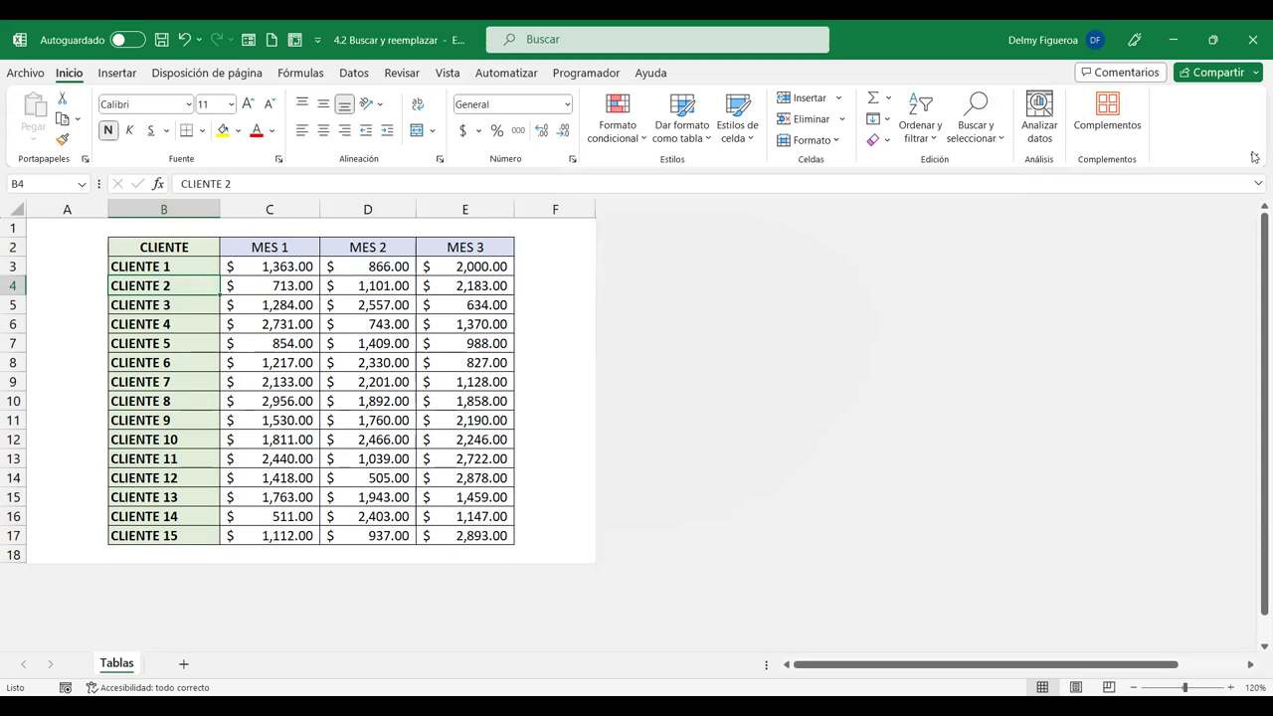
# Jump to cell A1000 using Buscar y seleccionar > Ir a
pyautogui.click(983, 140)
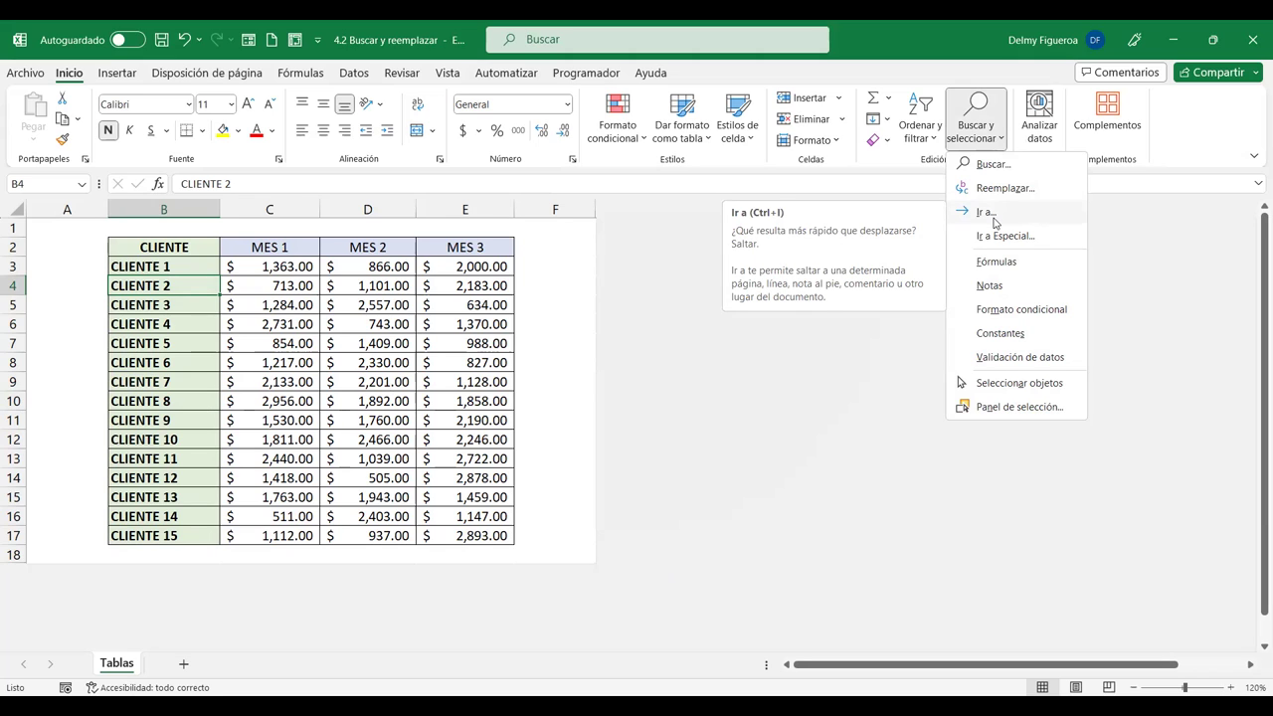
pyautogui.click(994, 223)
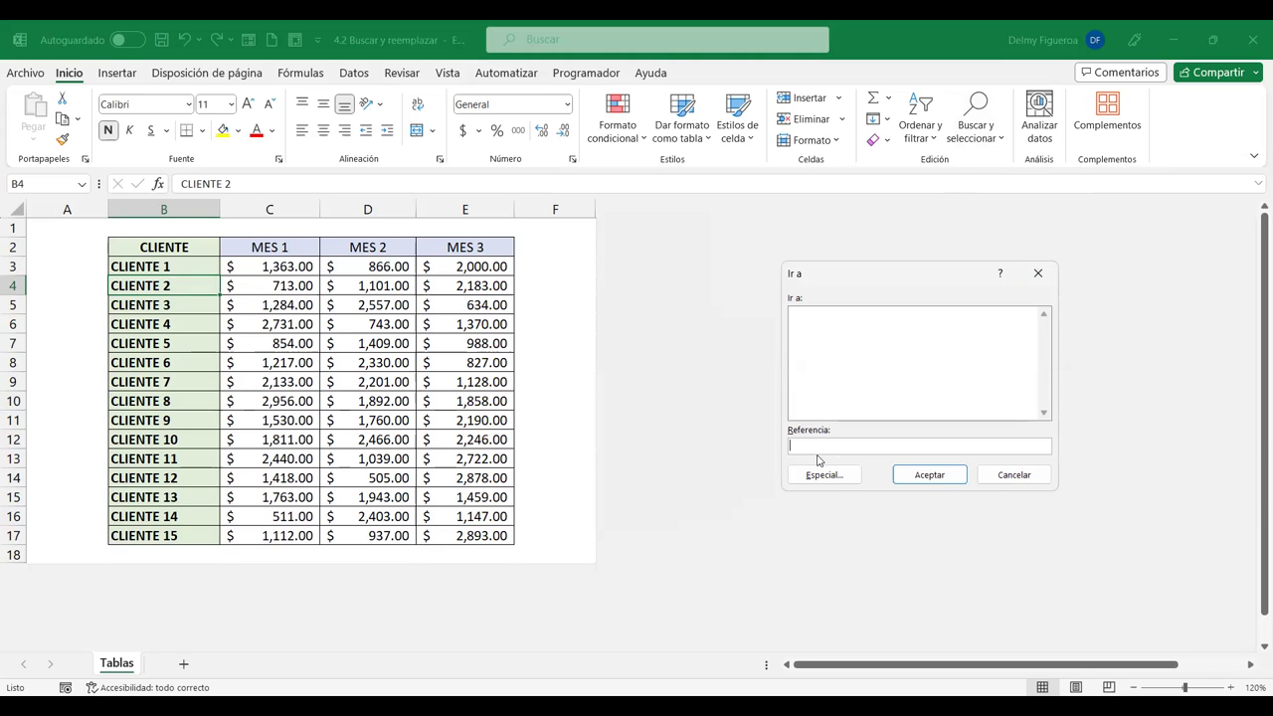
pyautogui.write('A1000')
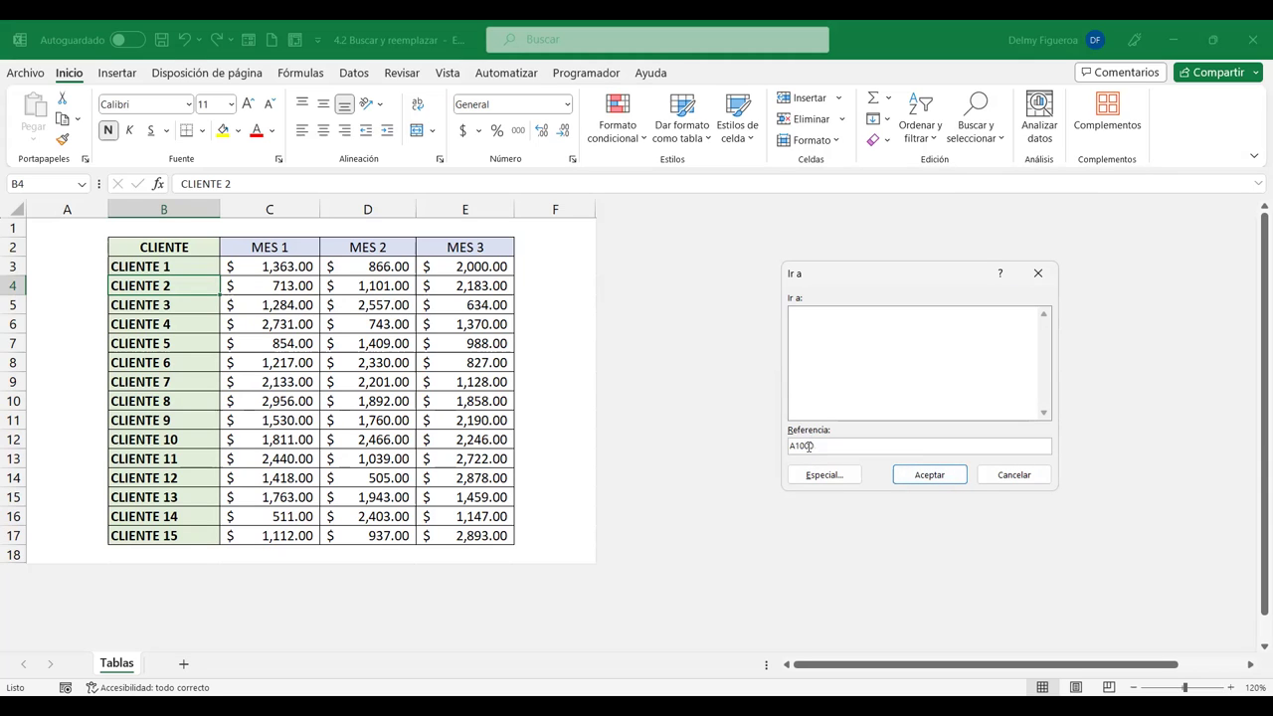
pyautogui.click(933, 477)
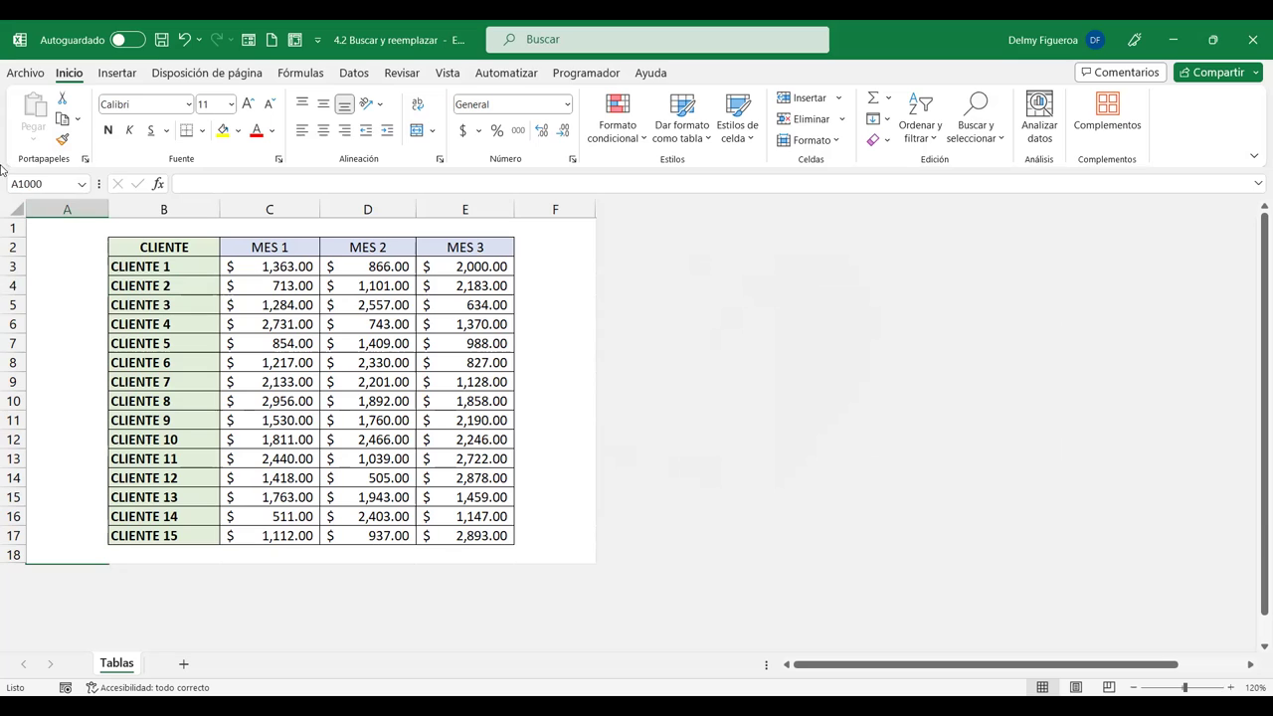
# Unhide the rows below row 18
pyautogui.click(12, 554)
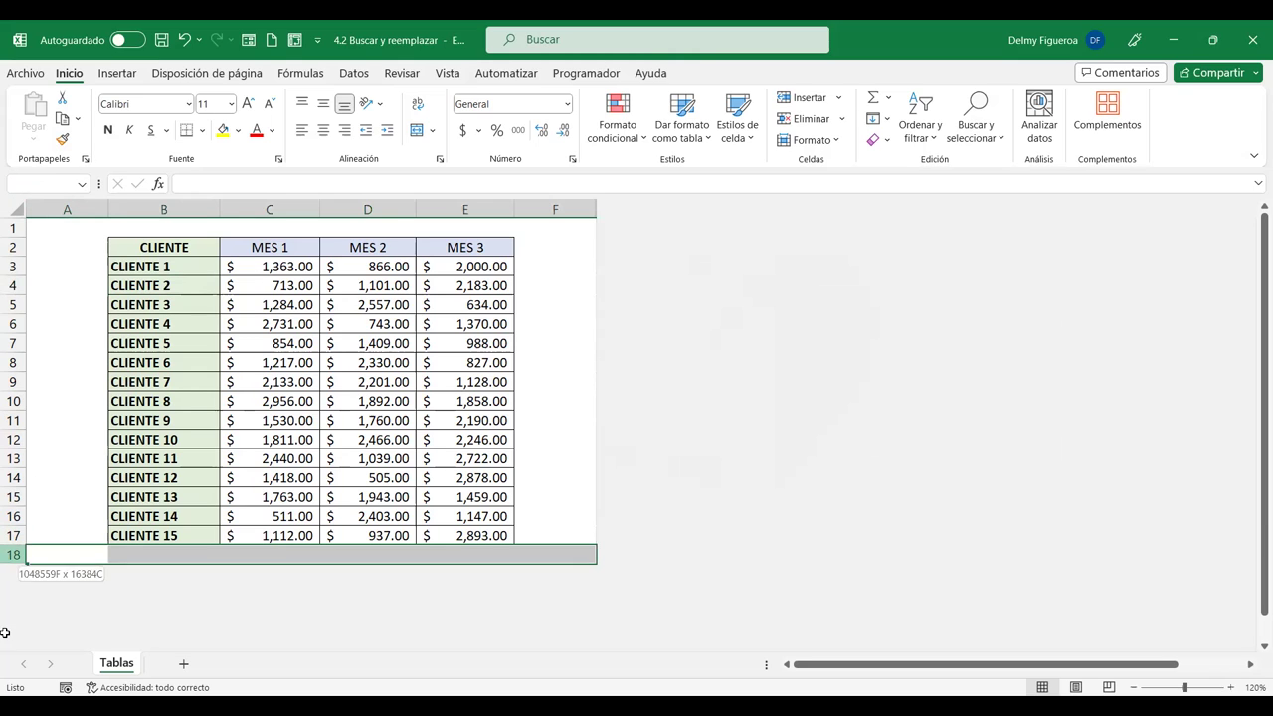
pyautogui.rightClick(12, 554)
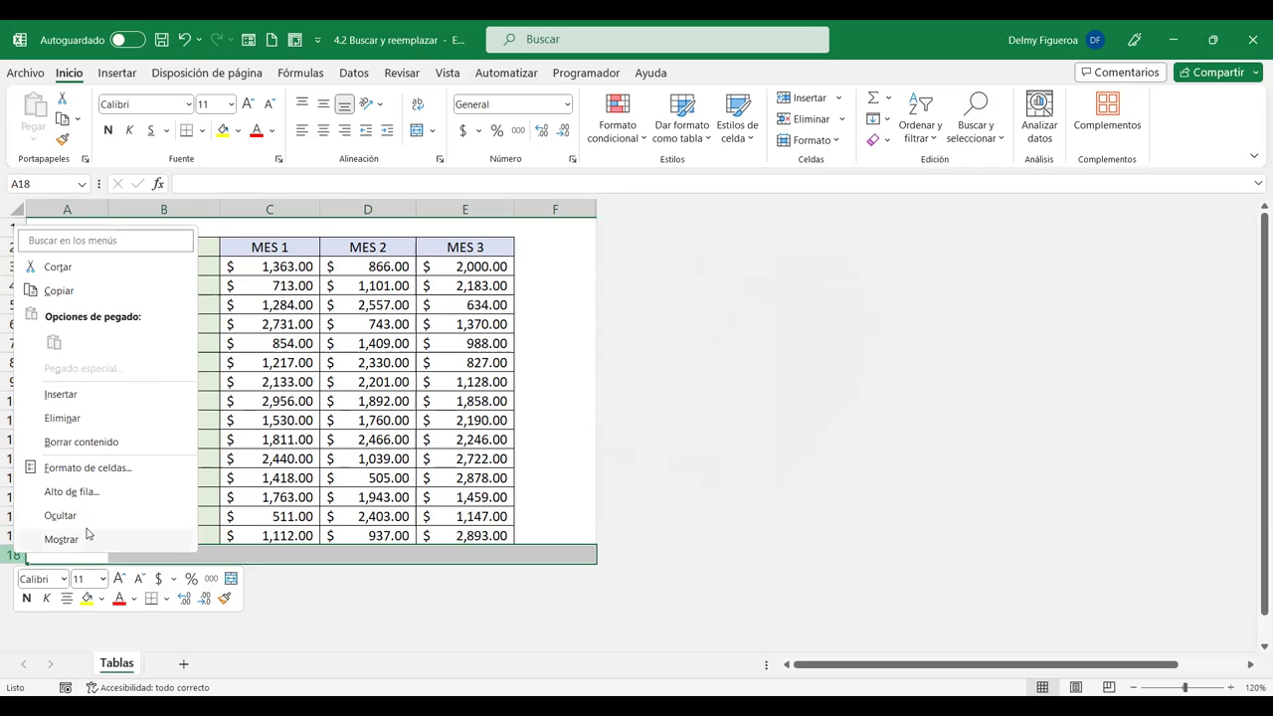
pyautogui.click(61, 538)
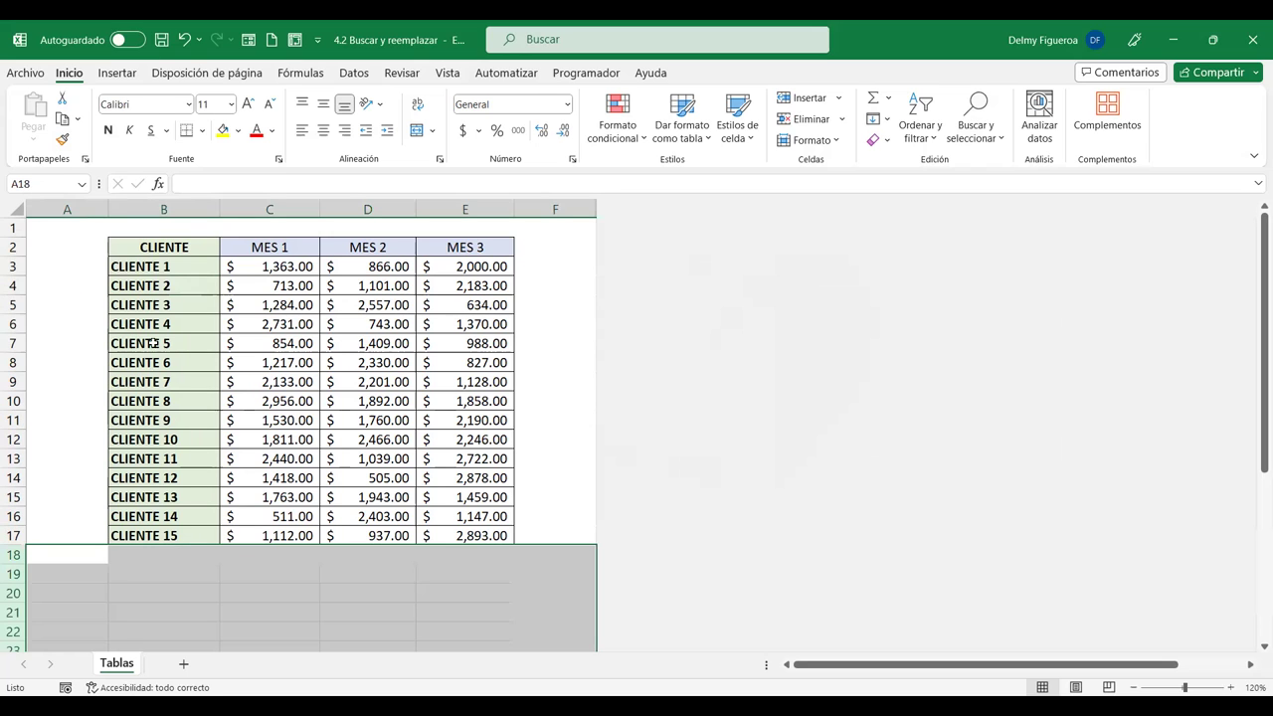
# Unhide the columns beyond column F and reopen the Ir a window with F5
pyautogui.click(579, 206)
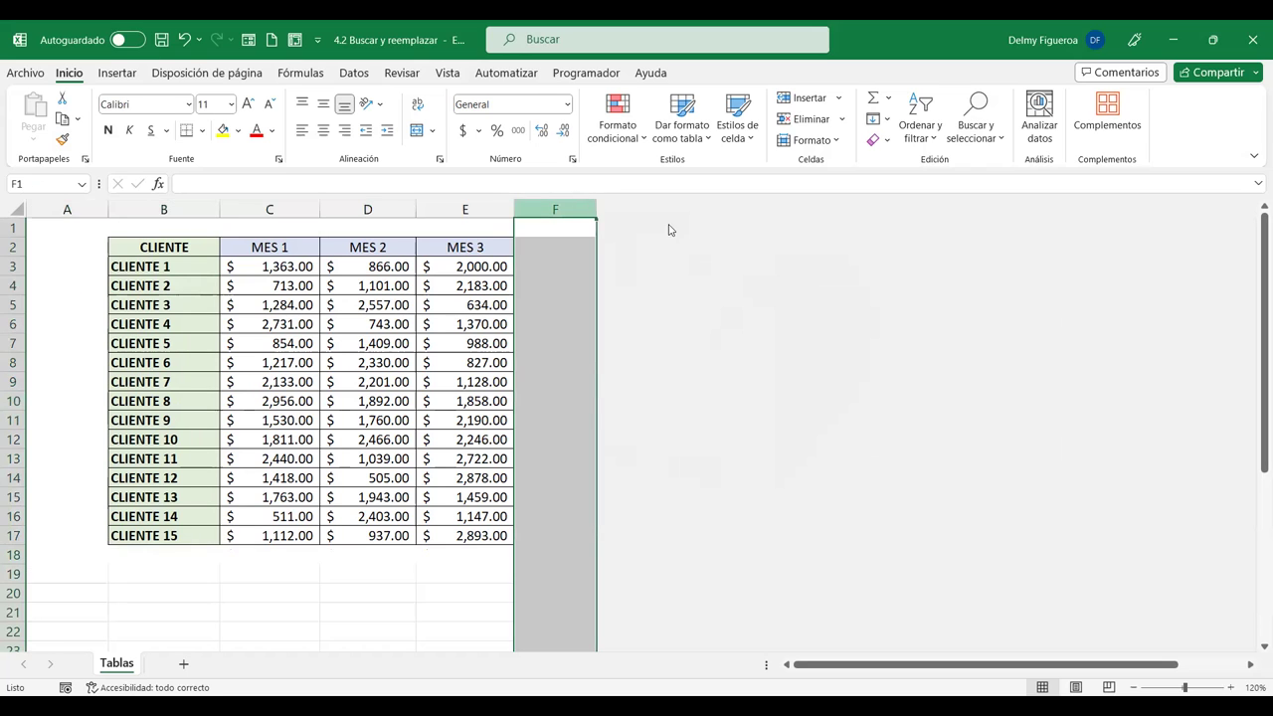
pyautogui.rightClick(579, 206)
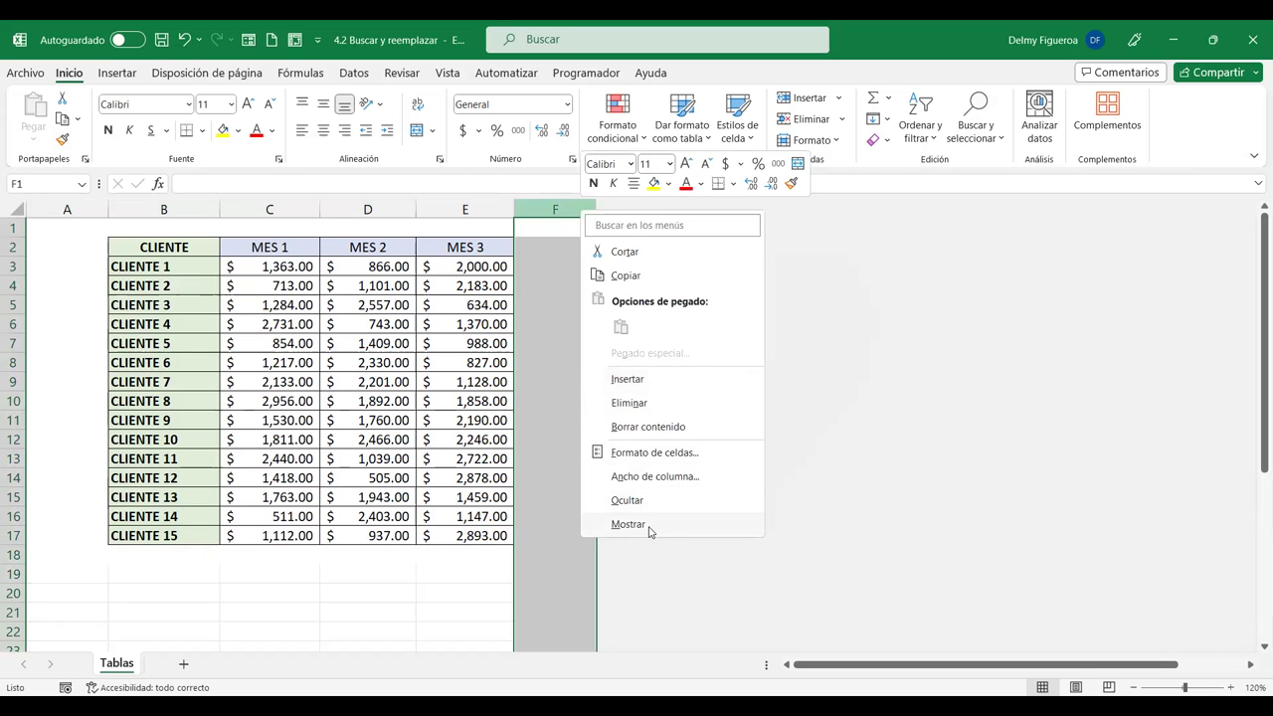
pyautogui.click(629, 525)
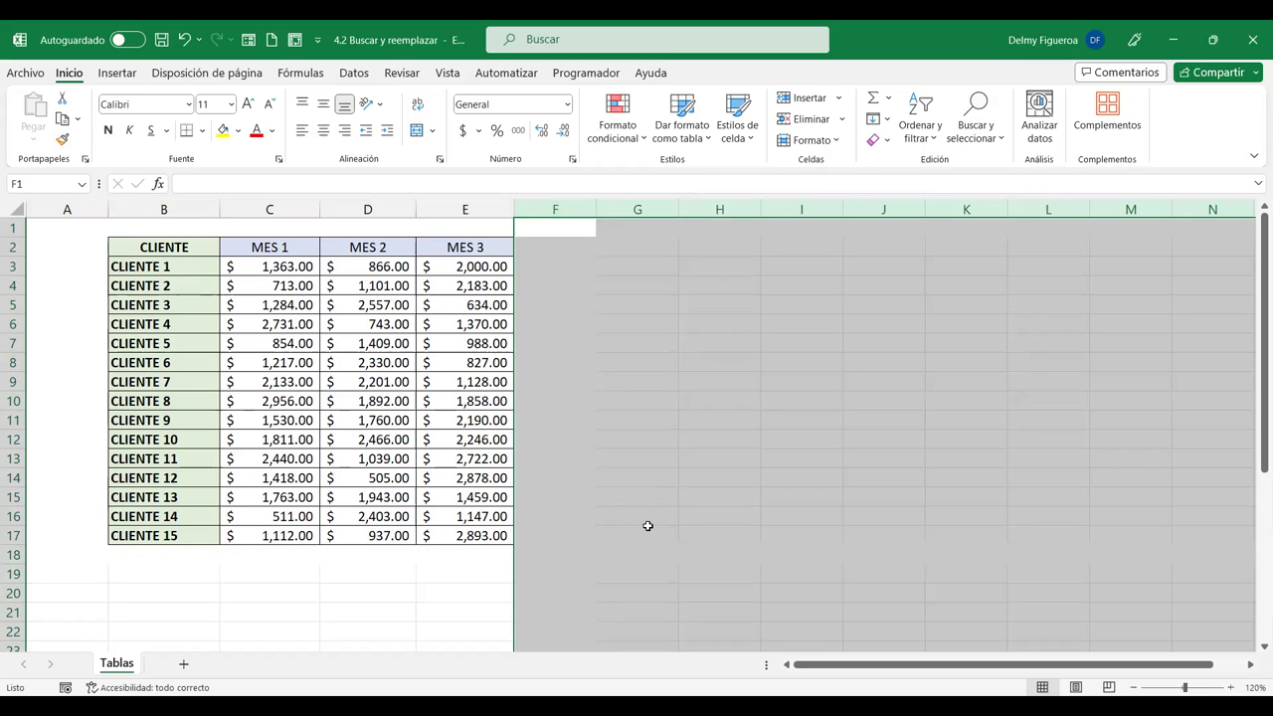
pyautogui.press('F5')
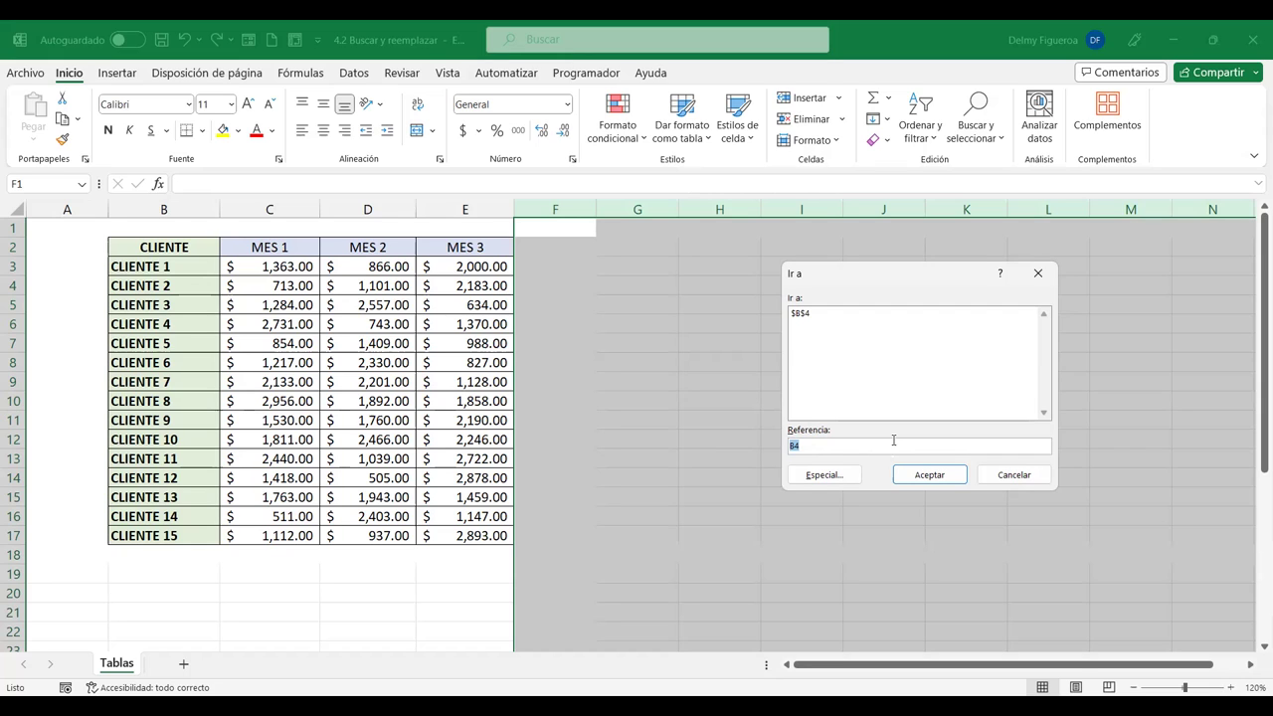
# Jump to cell Z700, then return to A1 with Ctrl+Home
pyautogui.write('Z700')
pyautogui.press('Return')
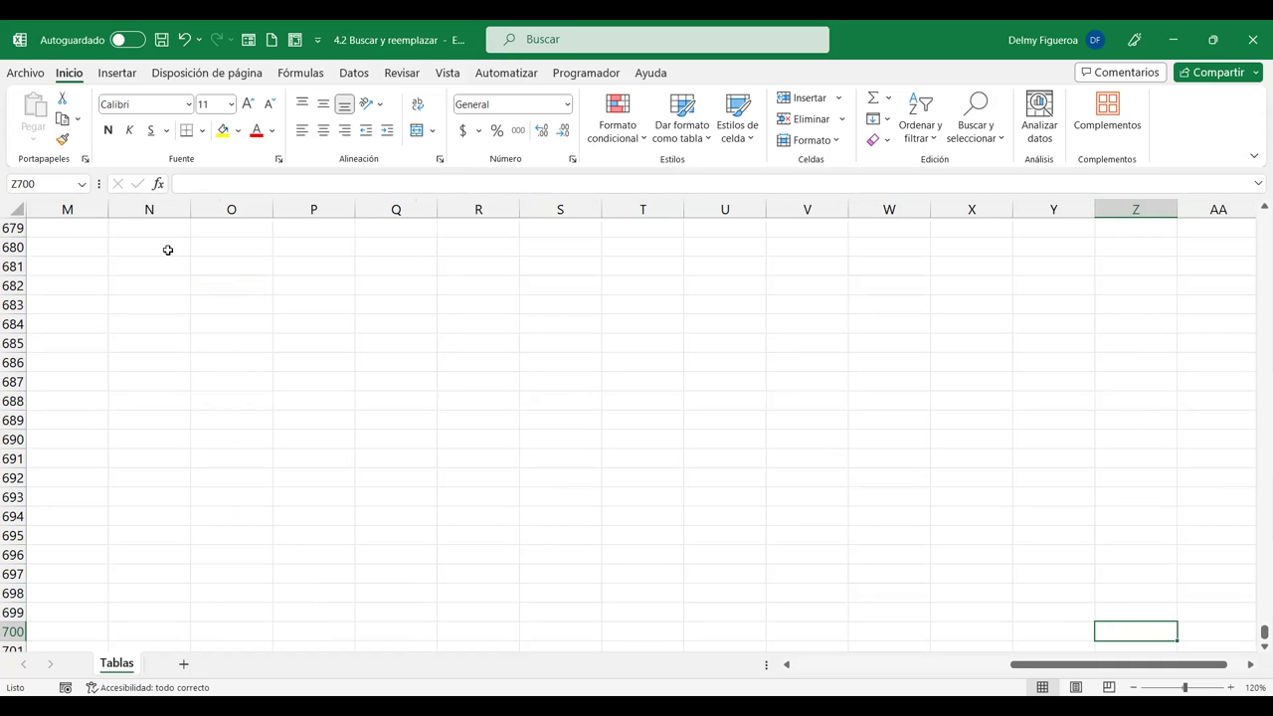
pyautogui.hotkey('ctrl', 'Home')
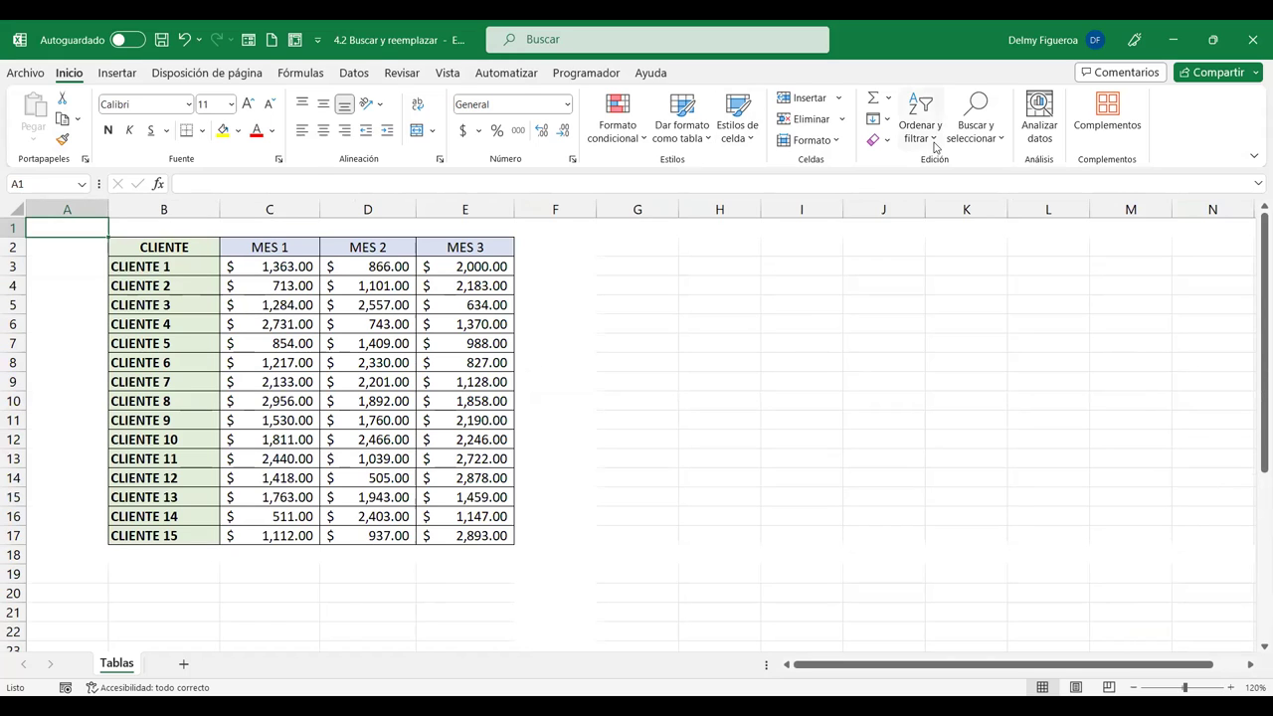
# Open the Ir a Especial dialog from Buscar y seleccionar > Ir a
pyautogui.click(989, 145)
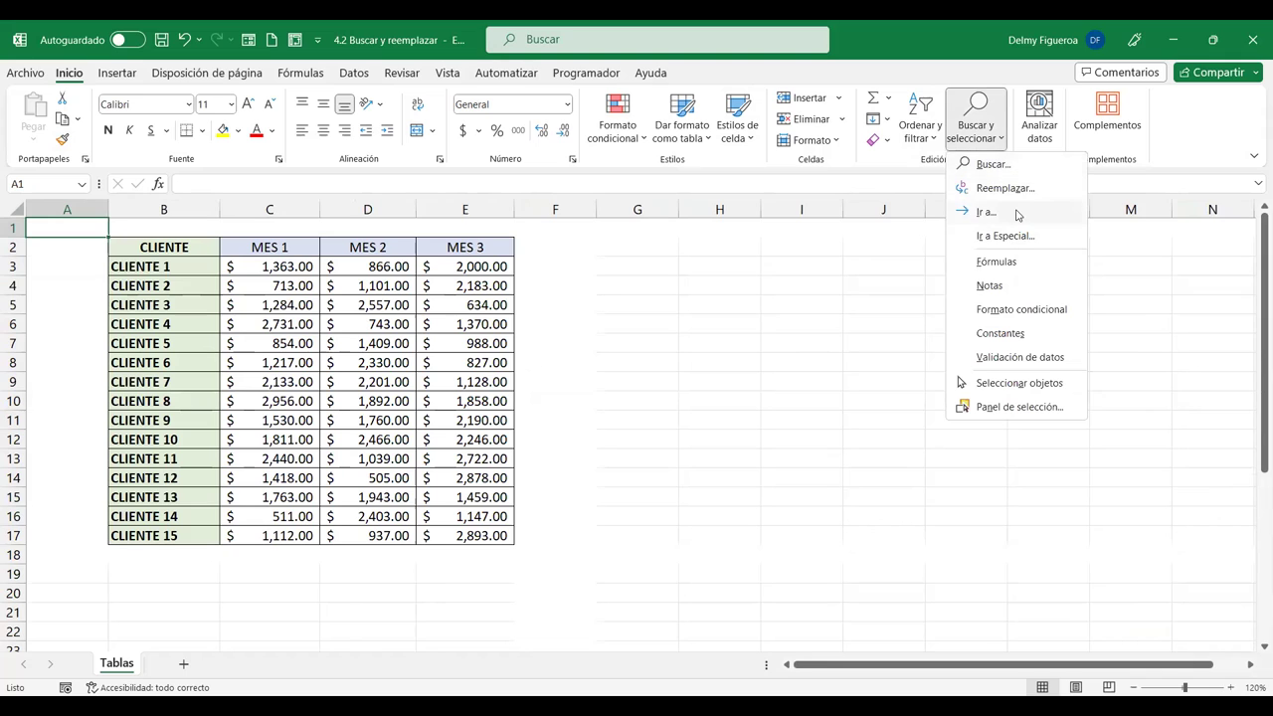
pyautogui.click(995, 212)
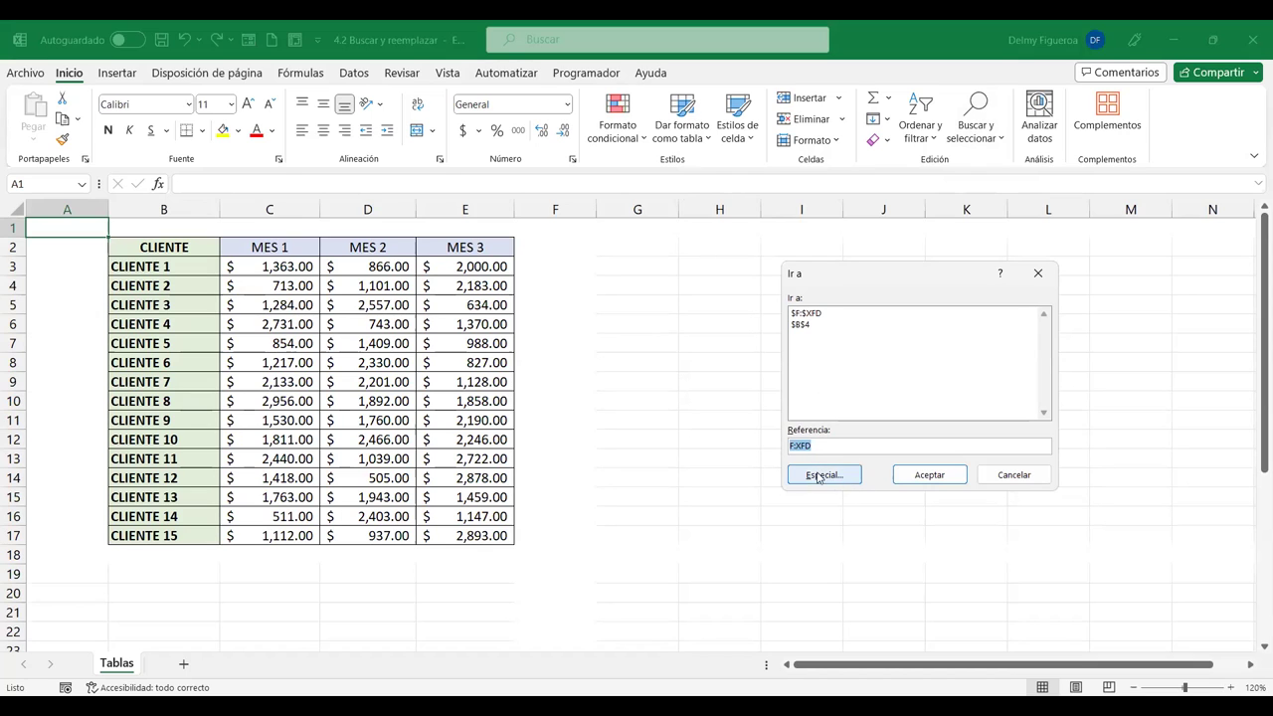
pyautogui.click(822, 475)
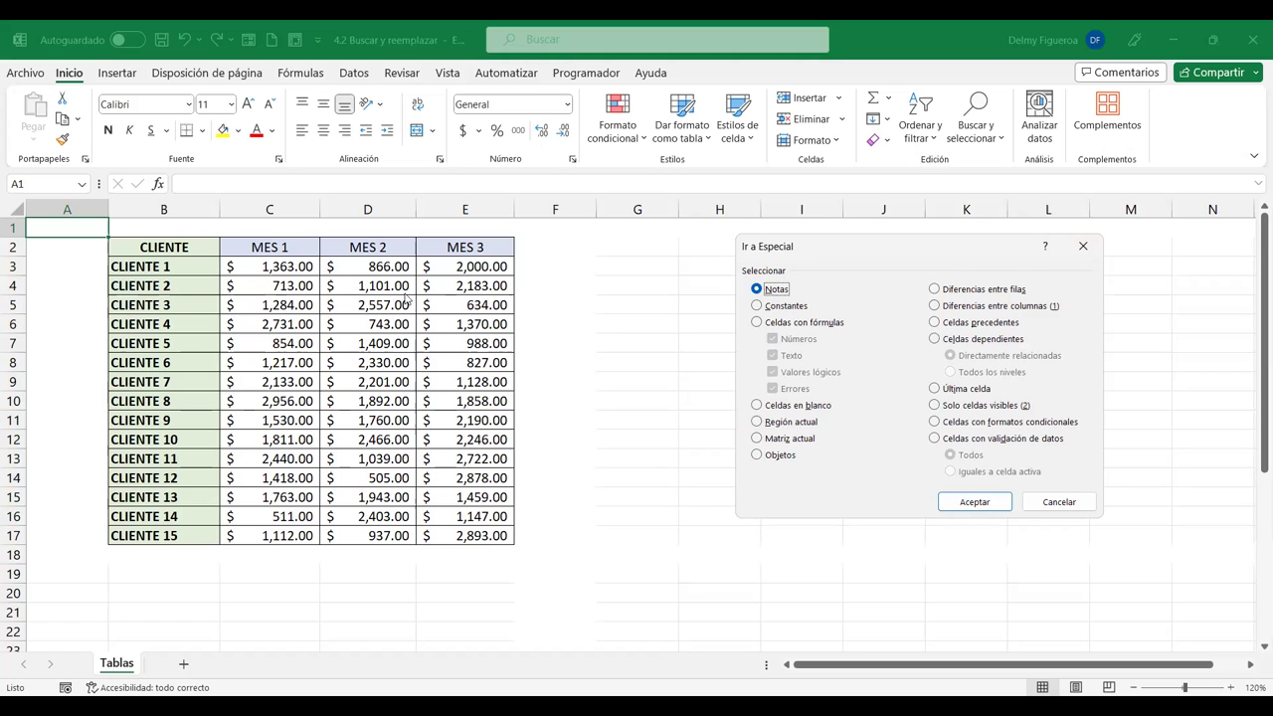
# Select all constant cells via Ir a Especial > Constantes, then select the table region B2:E17
pyautogui.click(781, 310)
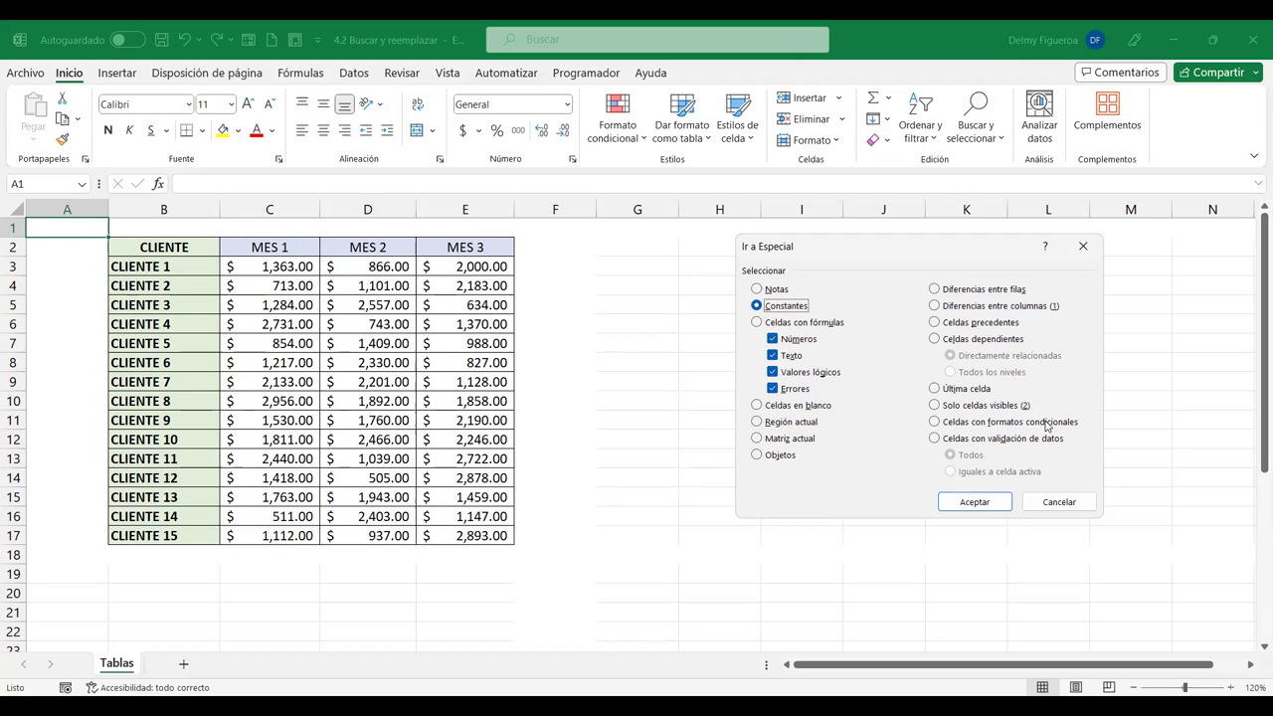
pyautogui.click(975, 502)
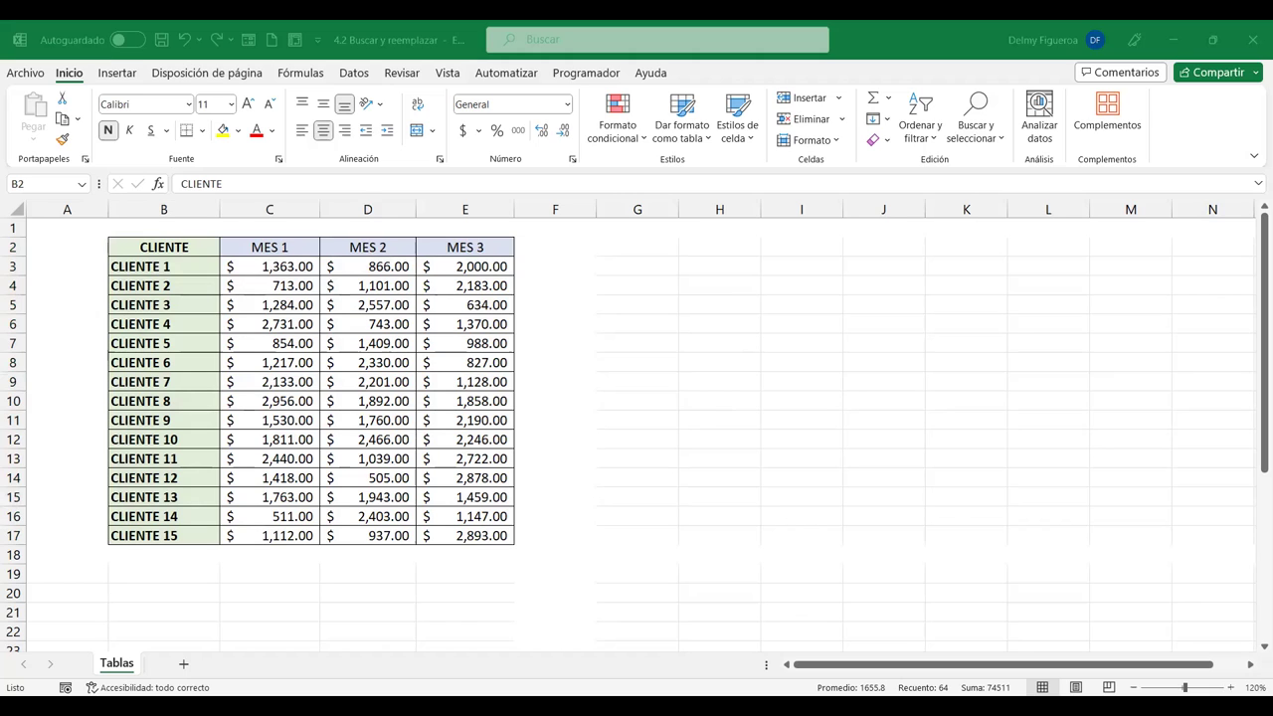
pyautogui.click(436, 26)
pyautogui.hotkey('ctrl', 'a')
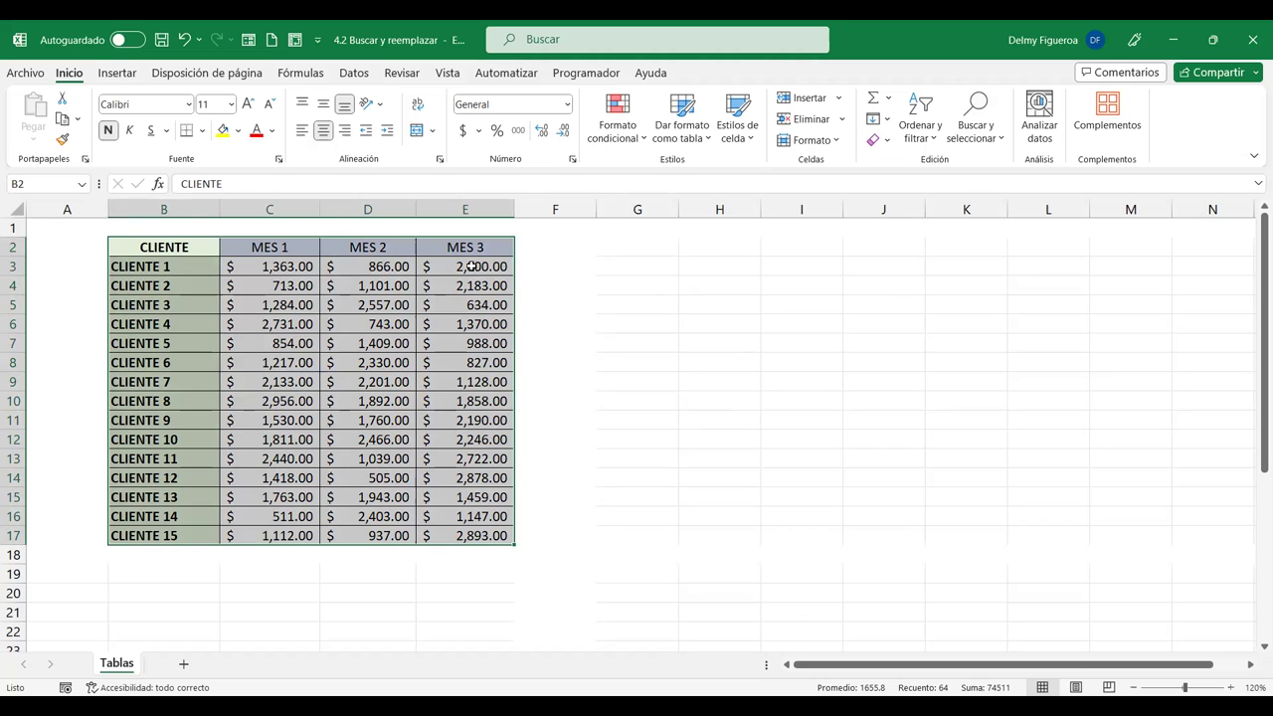
# Reduce the selection to one cell, then open and close the Ir a window unused
pyautogui.click(467, 287)
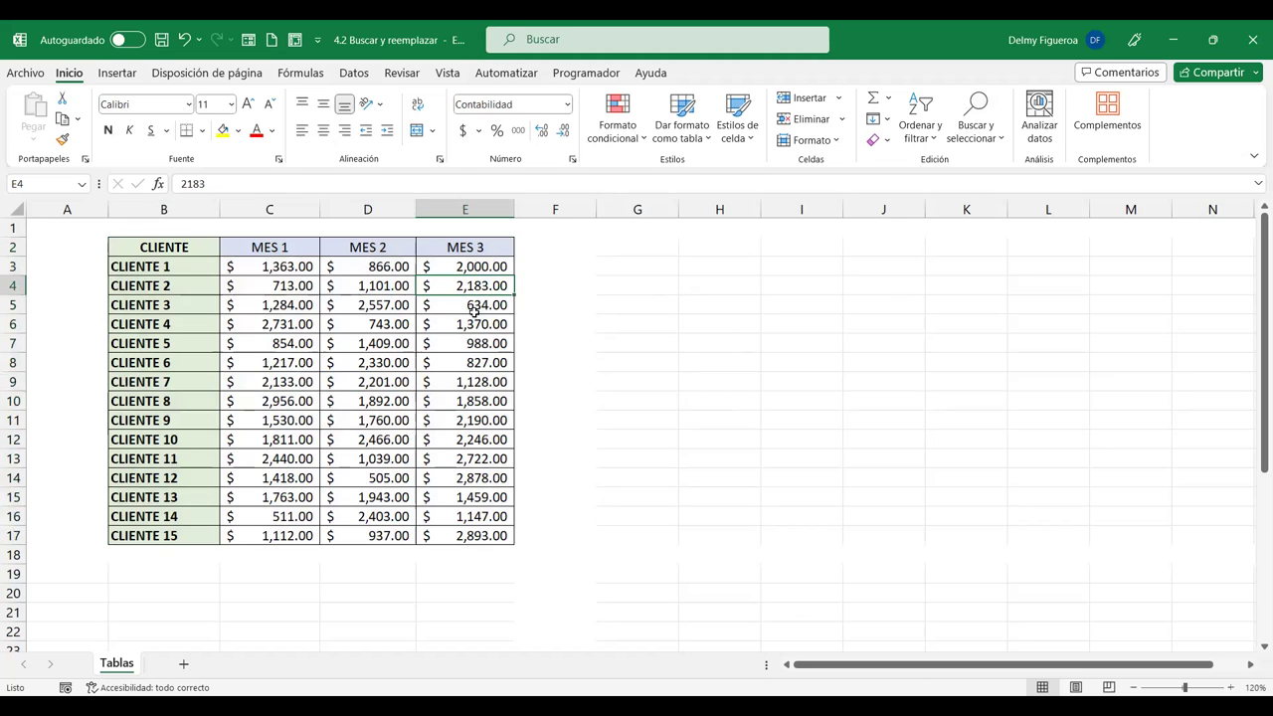
pyautogui.click(997, 142)
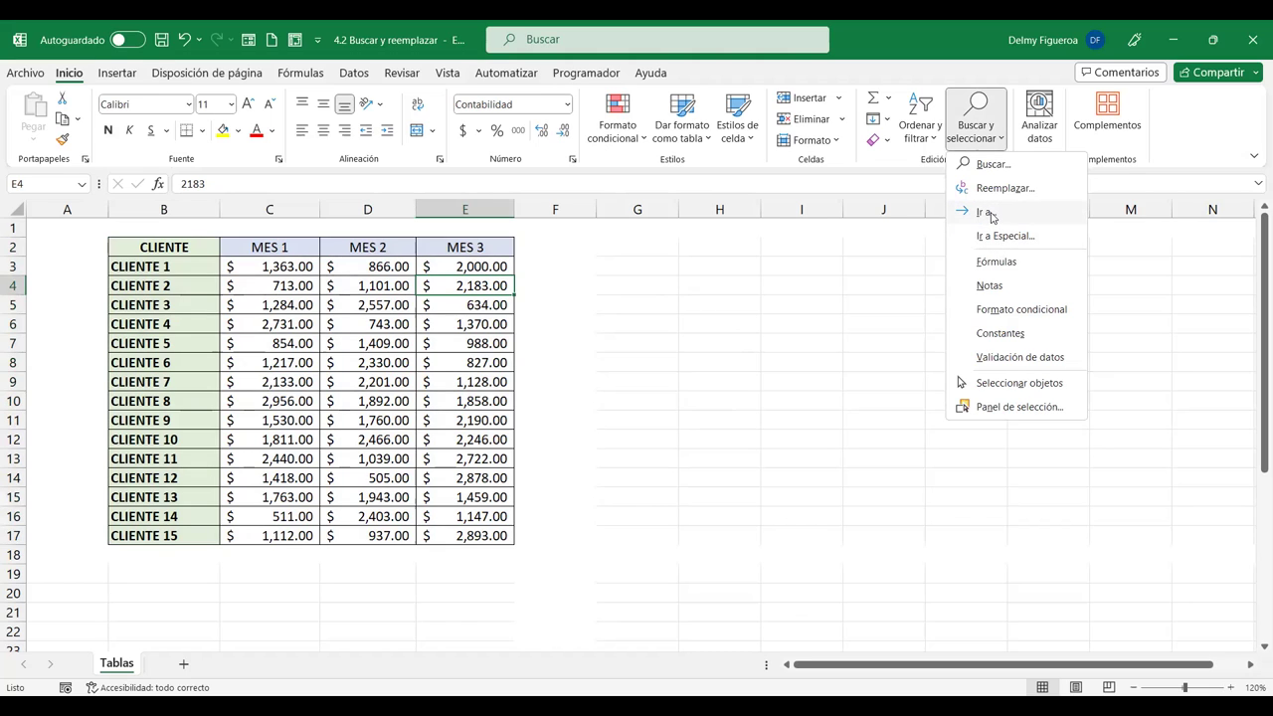
pyautogui.click(987, 213)
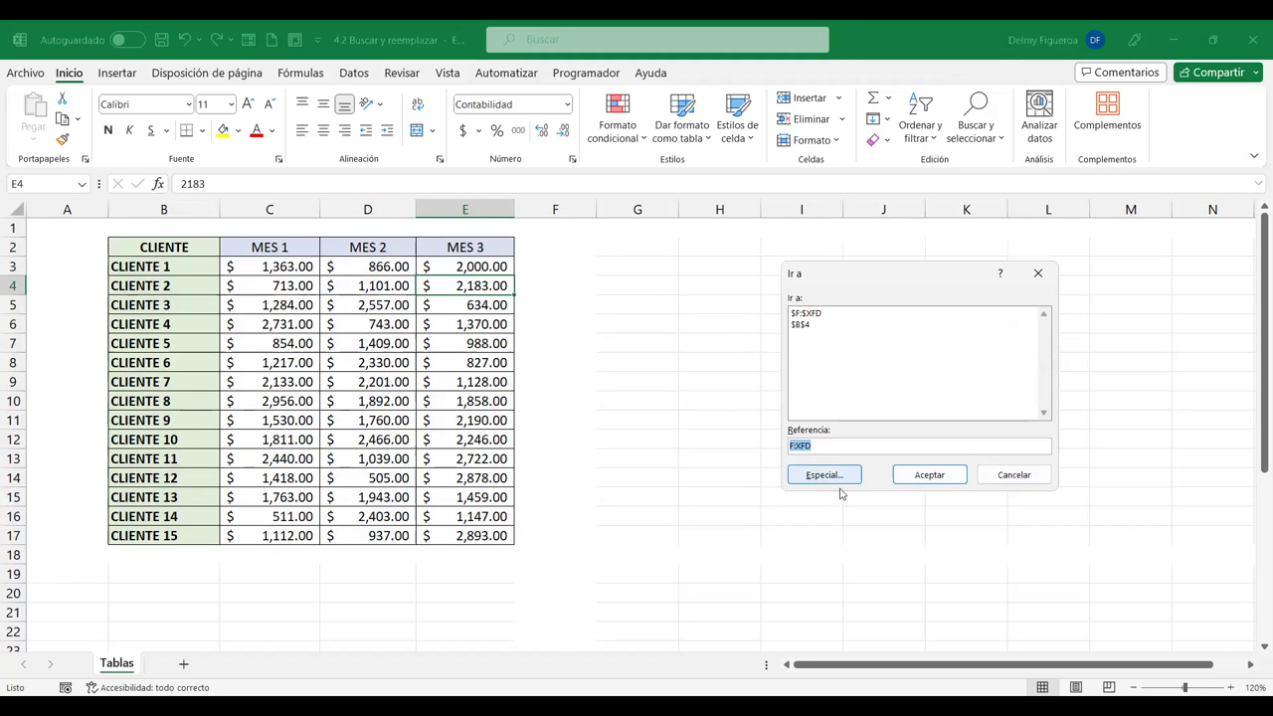
pyautogui.click(1032, 481)
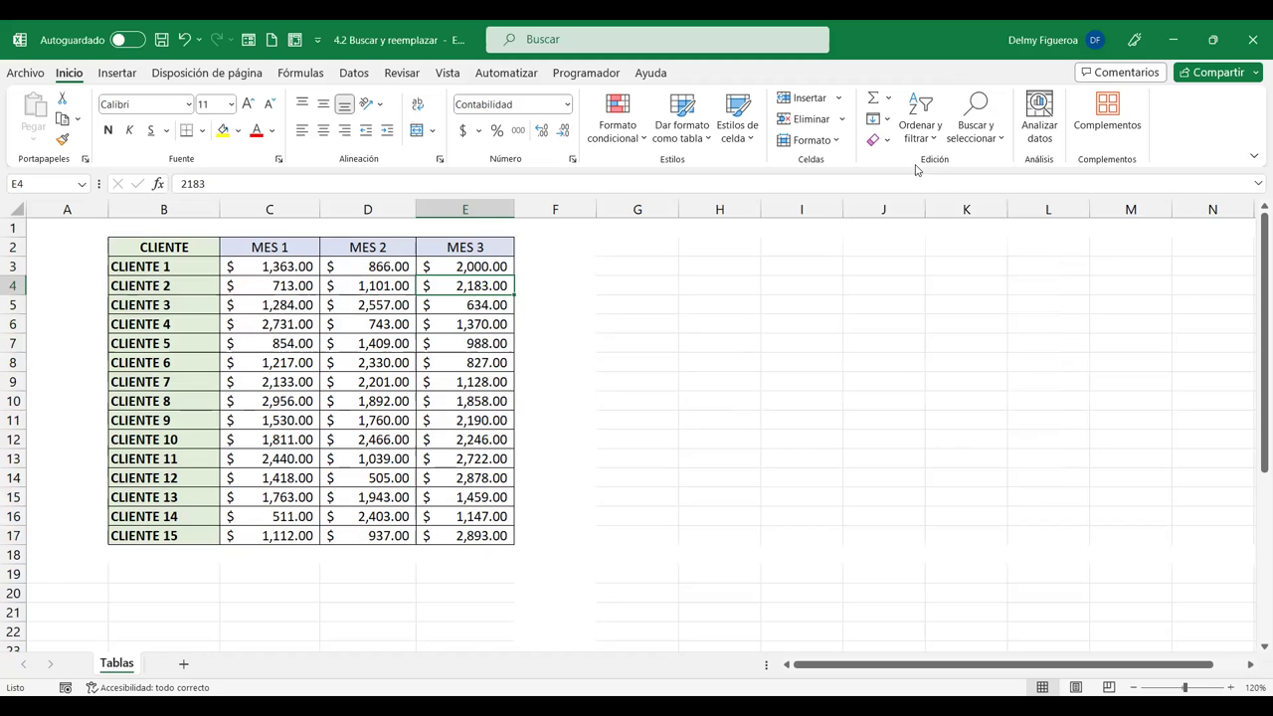
# Select only numeric constants via Ir a Especial, picking the 45 amounts in C3:E17
pyautogui.click(990, 139)
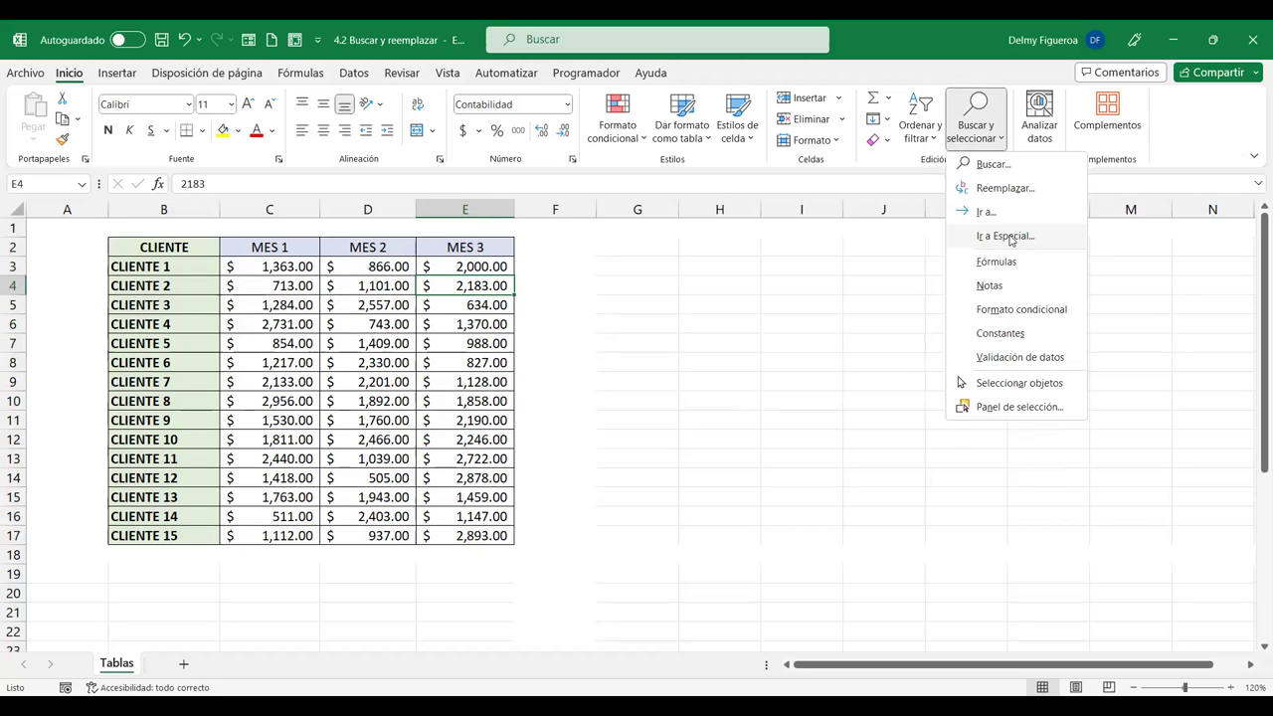
pyautogui.click(1009, 236)
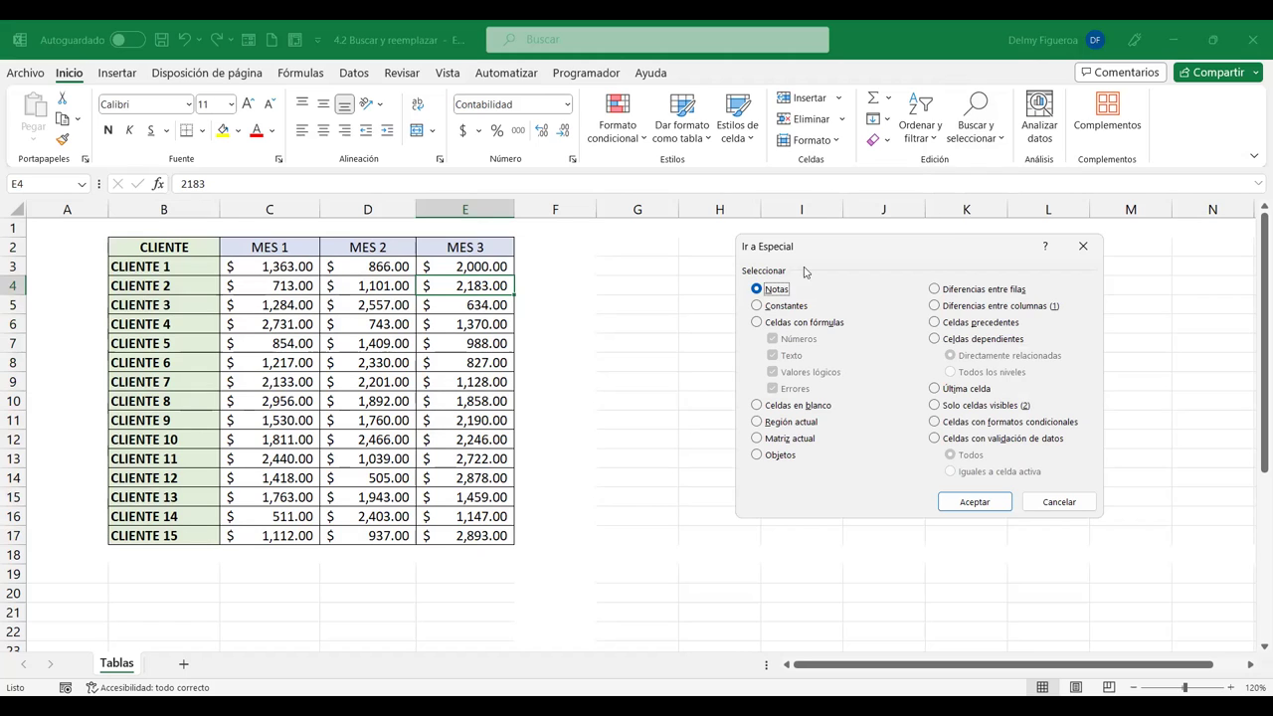
pyautogui.click(789, 307)
pyautogui.click(773, 356)
pyautogui.click(773, 372)
pyautogui.click(772, 388)
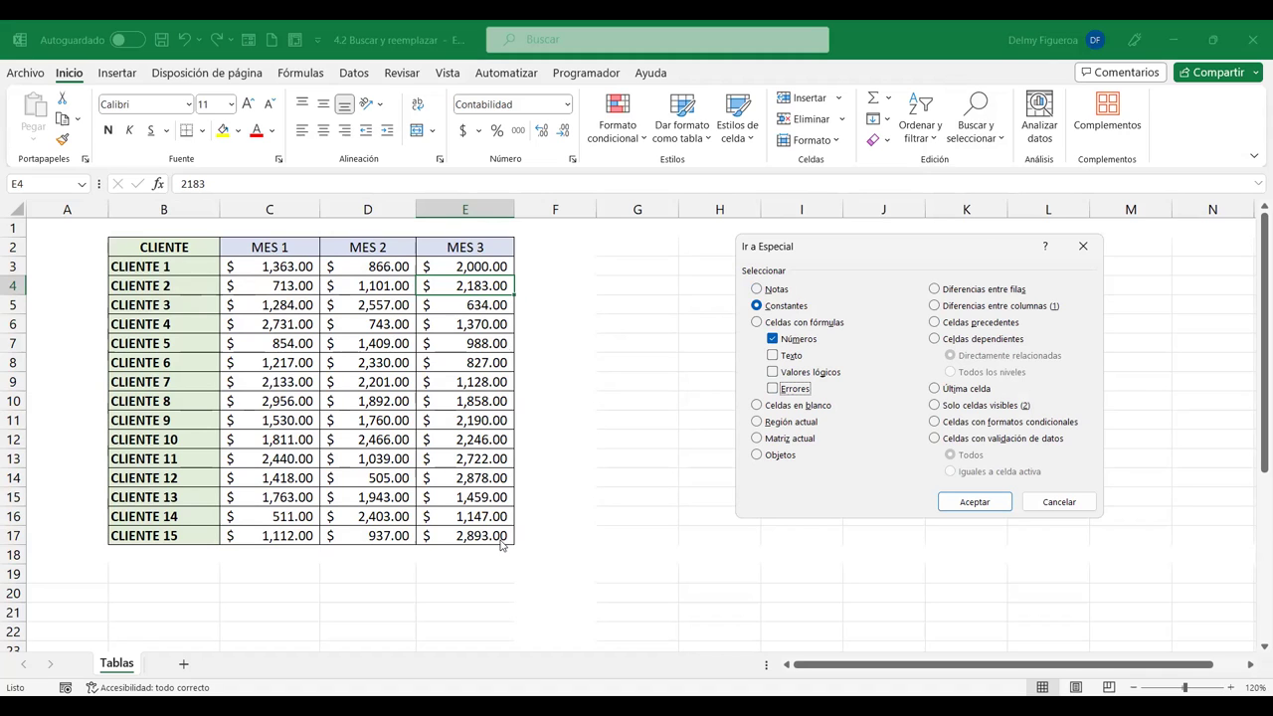
pyautogui.click(994, 500)
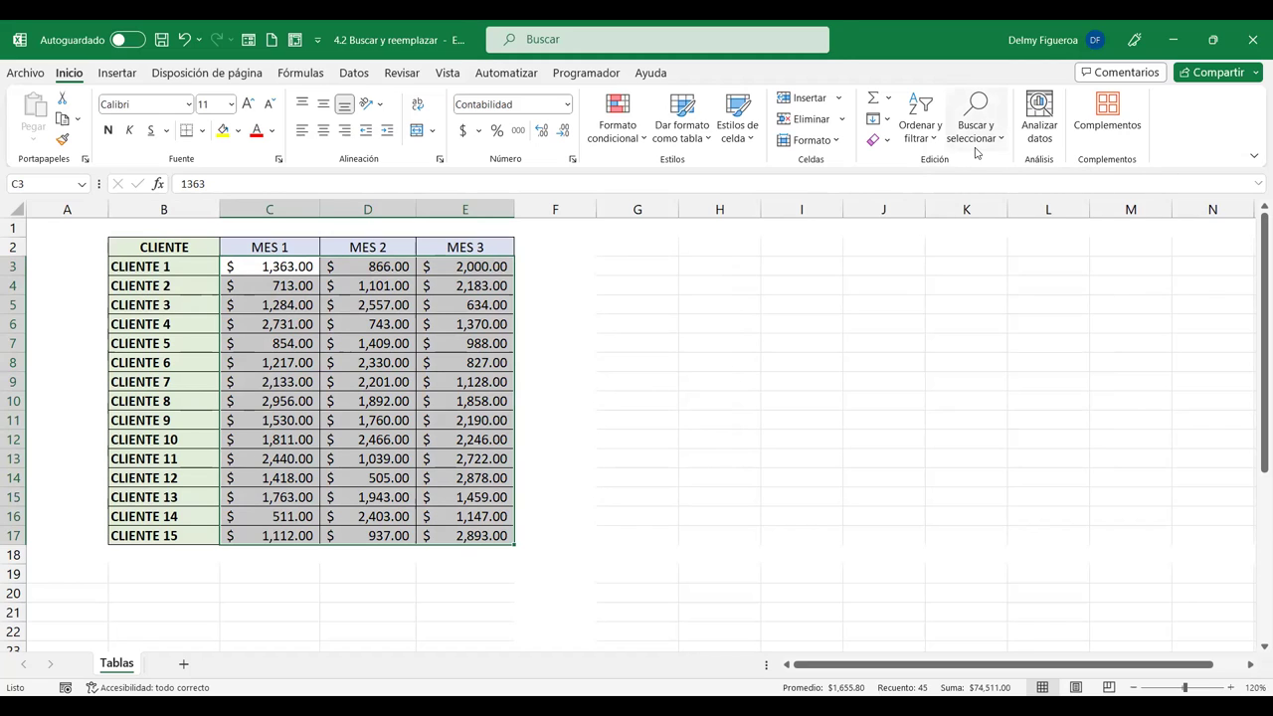
# Search for text-only constants with Ctrl+G > Especial, dismiss the no-cells notice, and select D6
pyautogui.hotkey('ctrl', 'g')
pyautogui.click(852, 481)
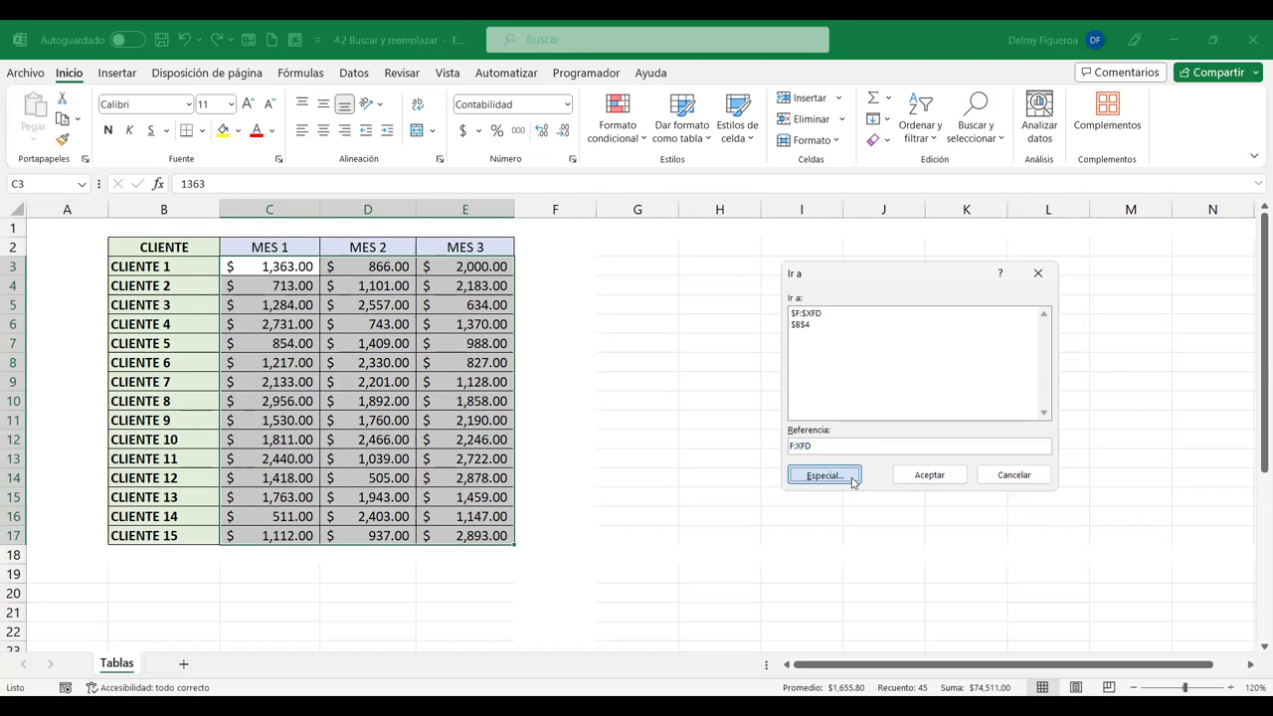
pyautogui.click(785, 308)
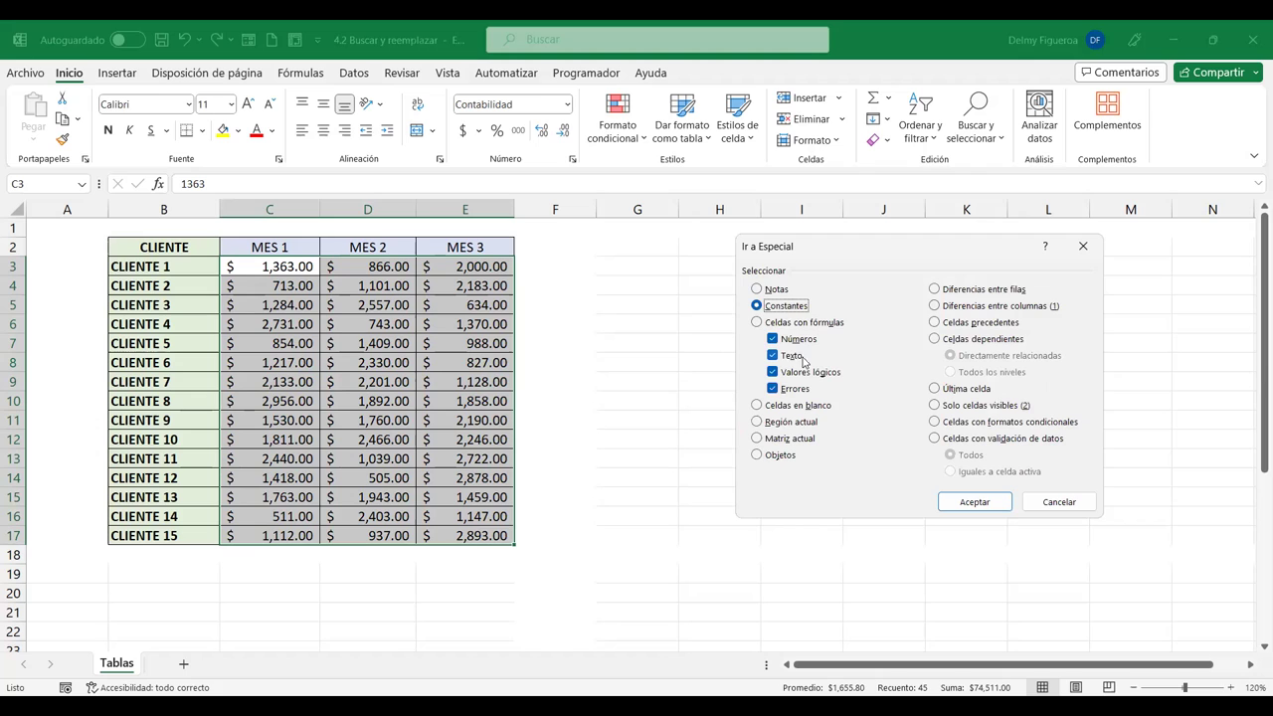
pyautogui.click(773, 339)
pyautogui.click(773, 372)
pyautogui.click(774, 389)
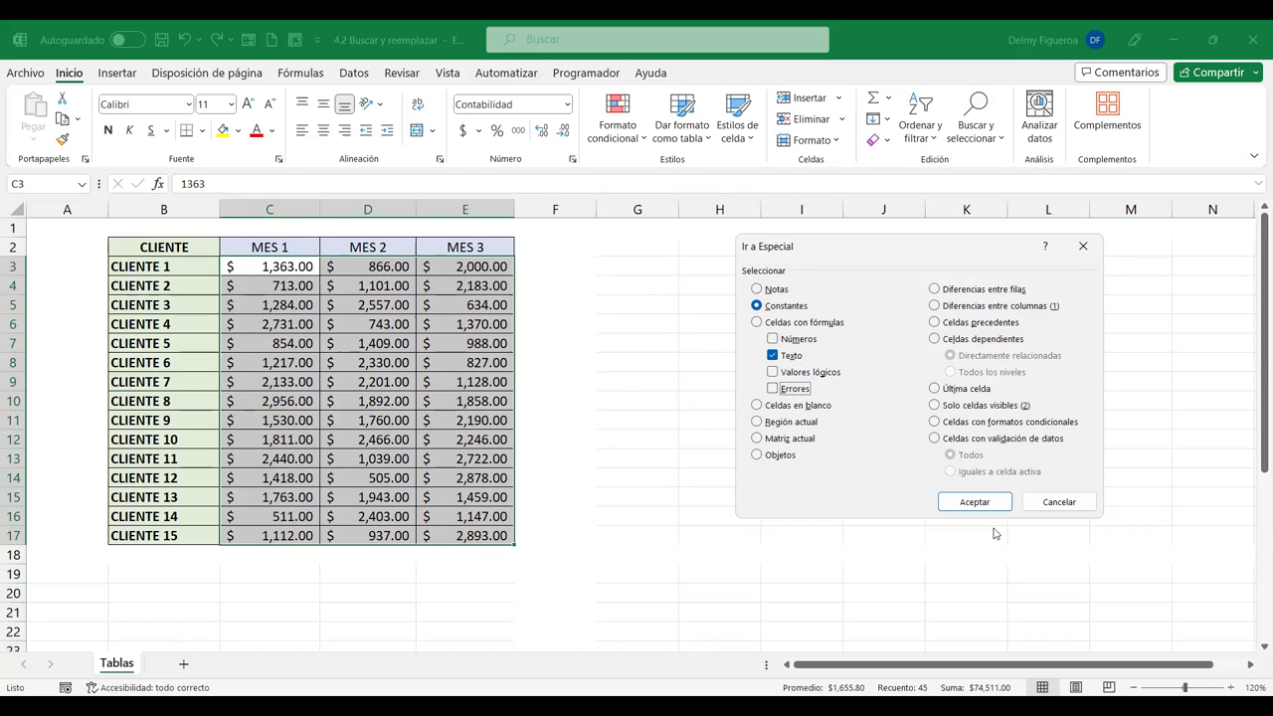
pyautogui.click(1004, 502)
pyautogui.click(1004, 502)
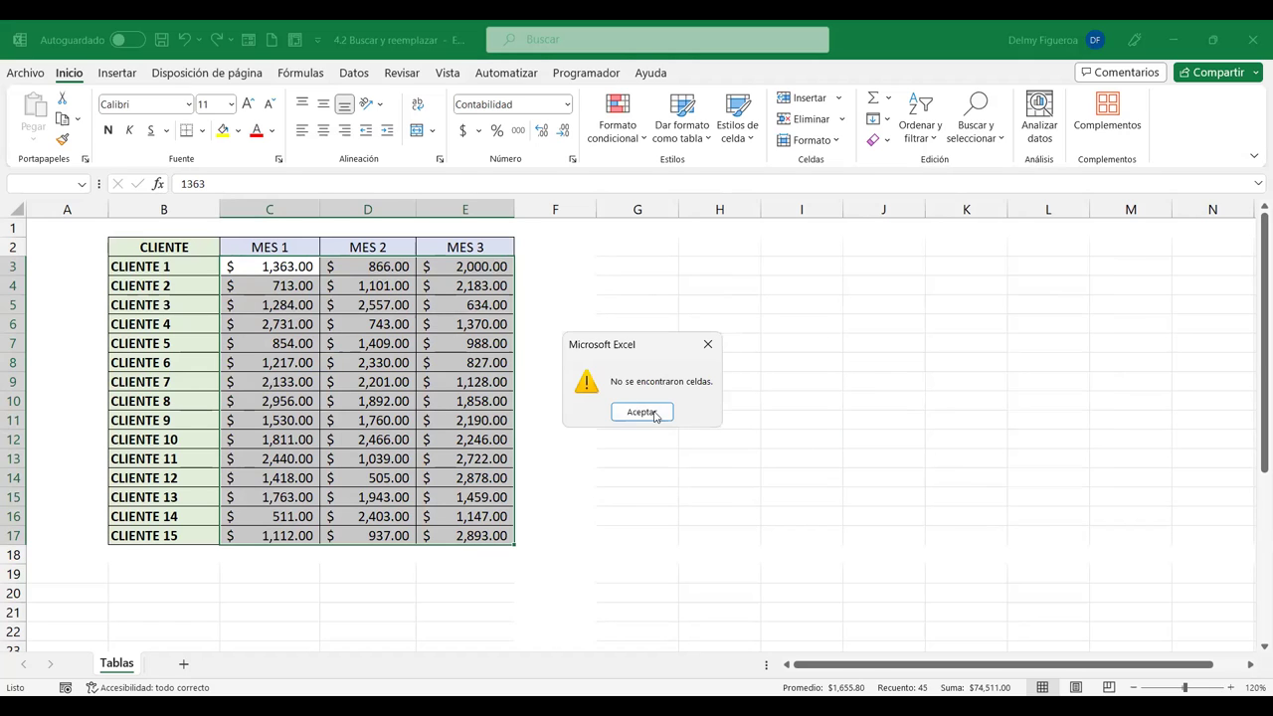
pyautogui.click(654, 414)
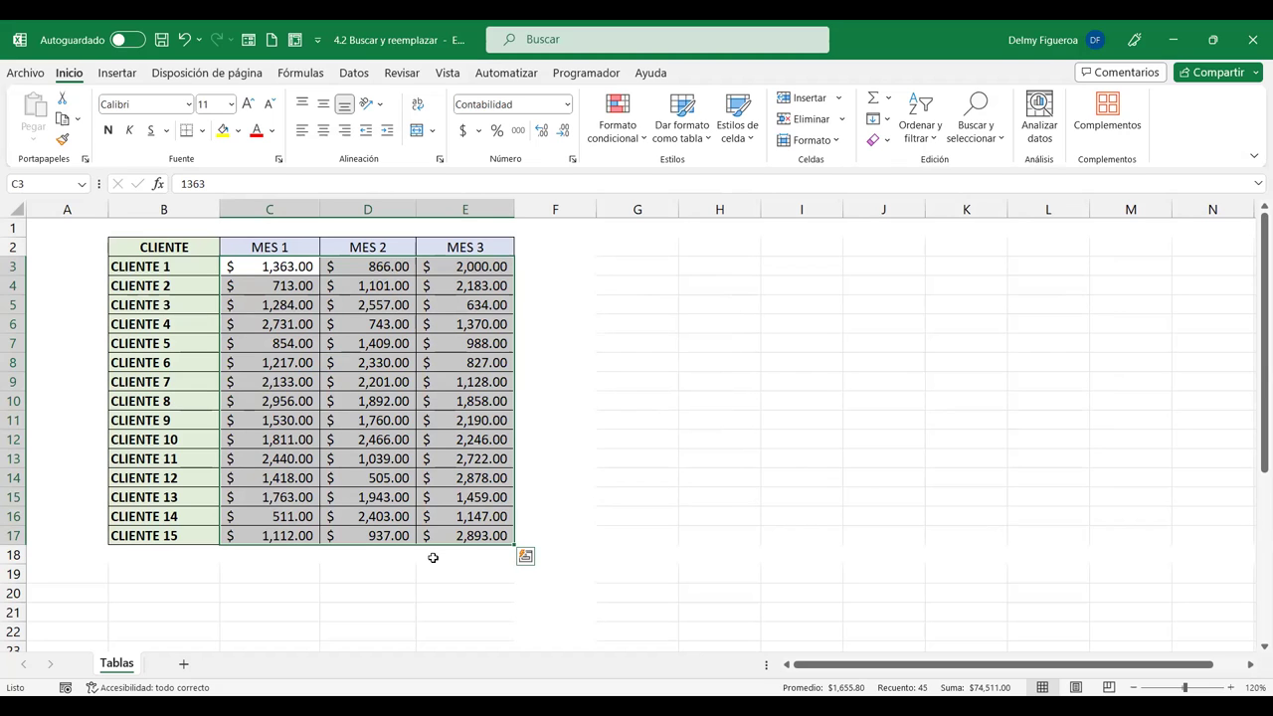
pyautogui.click(394, 323)
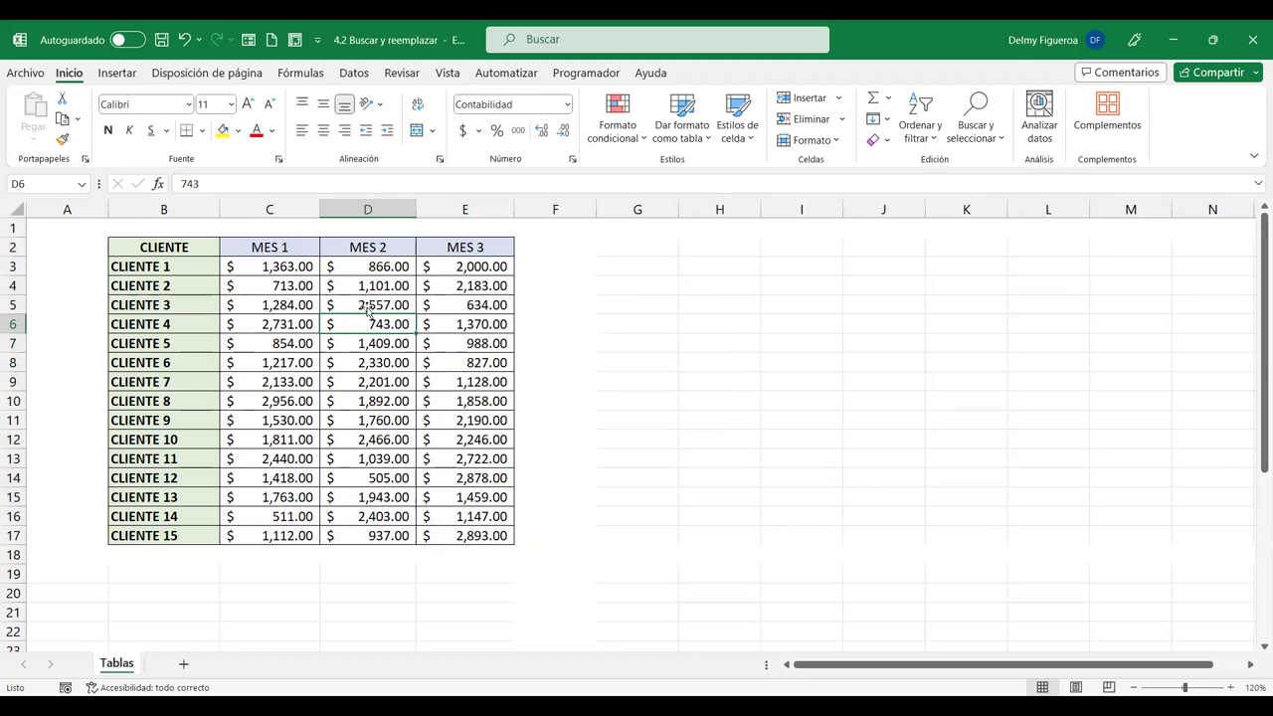
# Select the 19 text constants (headers and CLIENTE names) through Ir a Especial with only Texto
pyautogui.click(1001, 139)
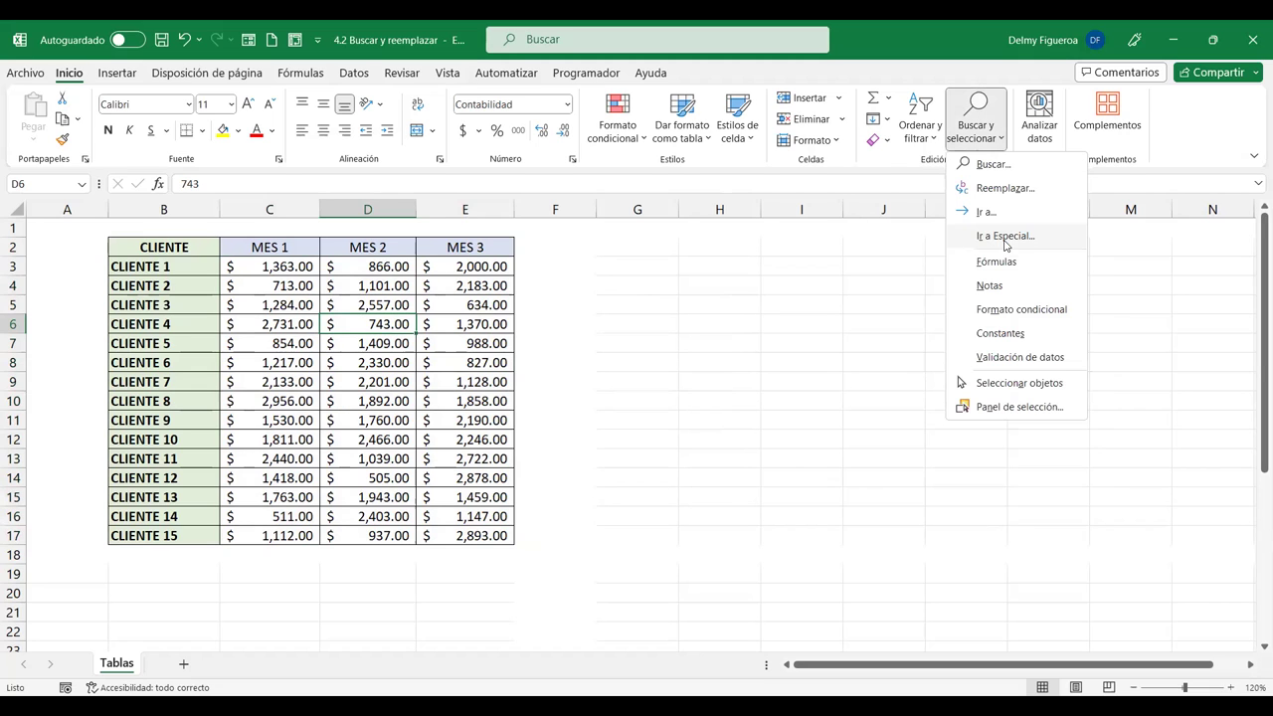
pyautogui.click(1005, 236)
pyautogui.click(772, 339)
pyautogui.click(773, 372)
pyautogui.click(773, 388)
pyautogui.click(995, 504)
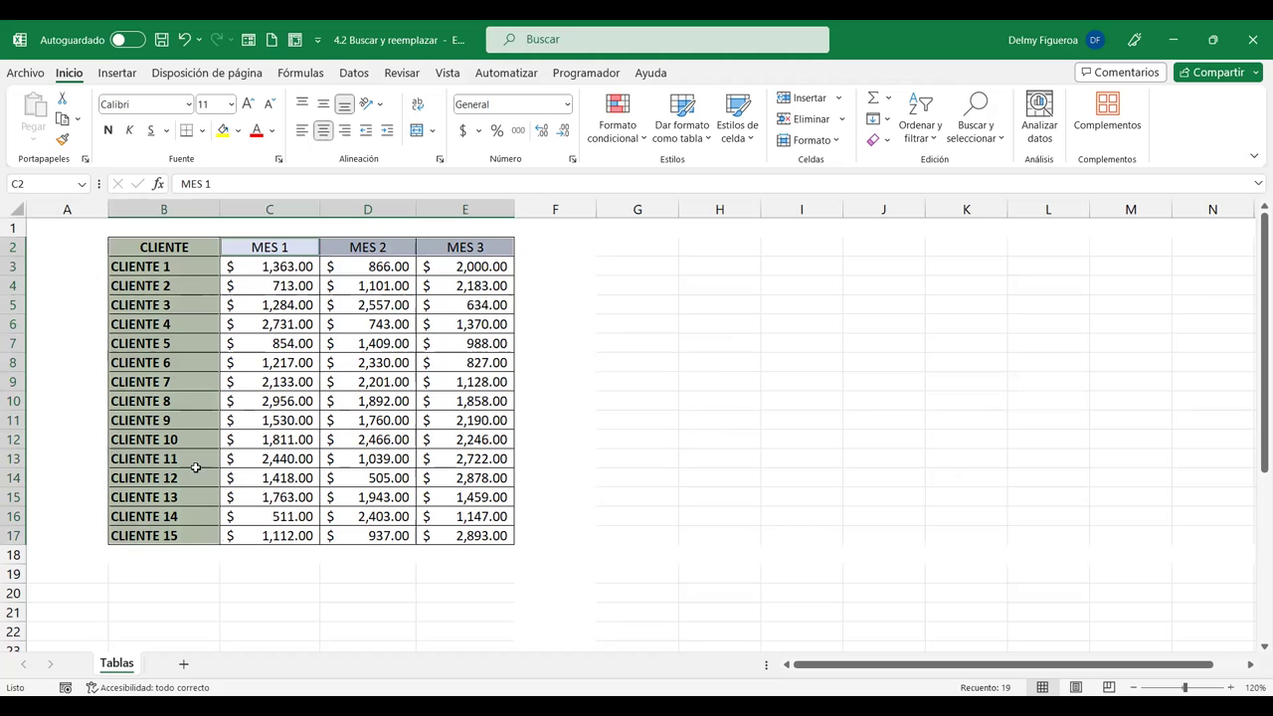
# Reopen Ir a Especial, cancel it, and click F3 to clear the selection
pyautogui.click(998, 144)
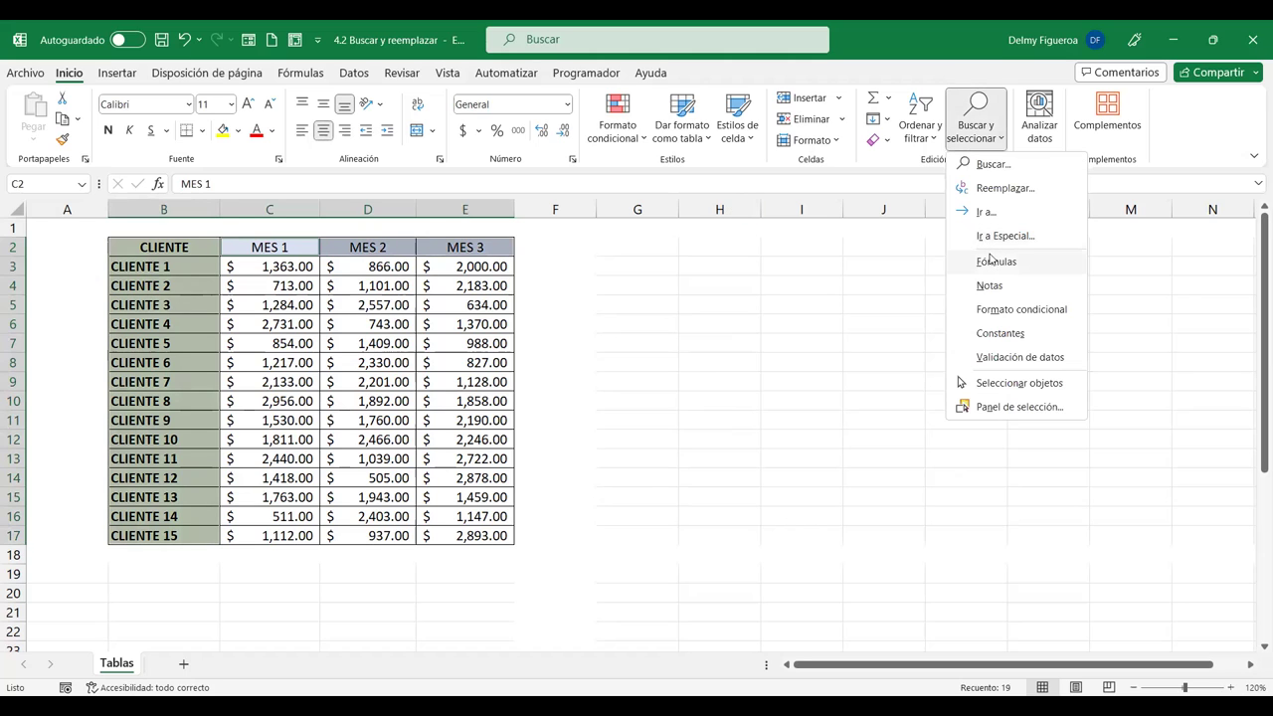
pyautogui.click(1005, 236)
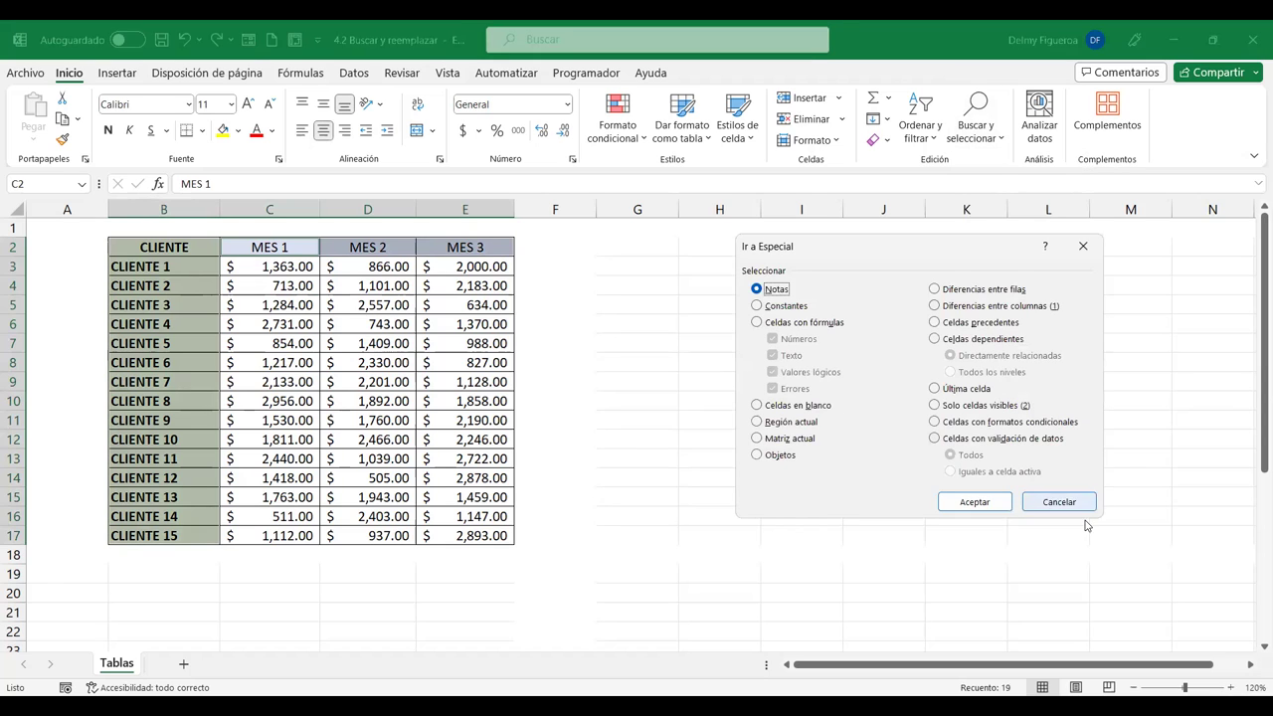
pyautogui.click(1084, 502)
pyautogui.click(567, 262)
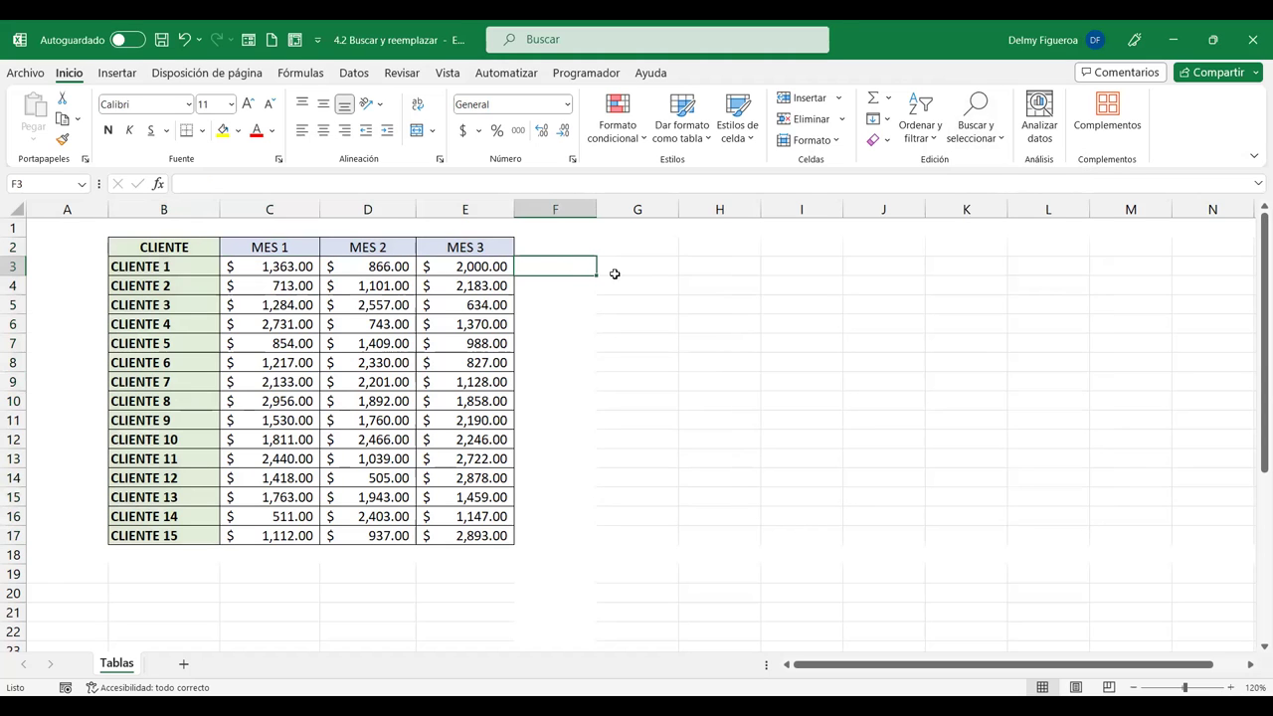
pyautogui.click(626, 265)
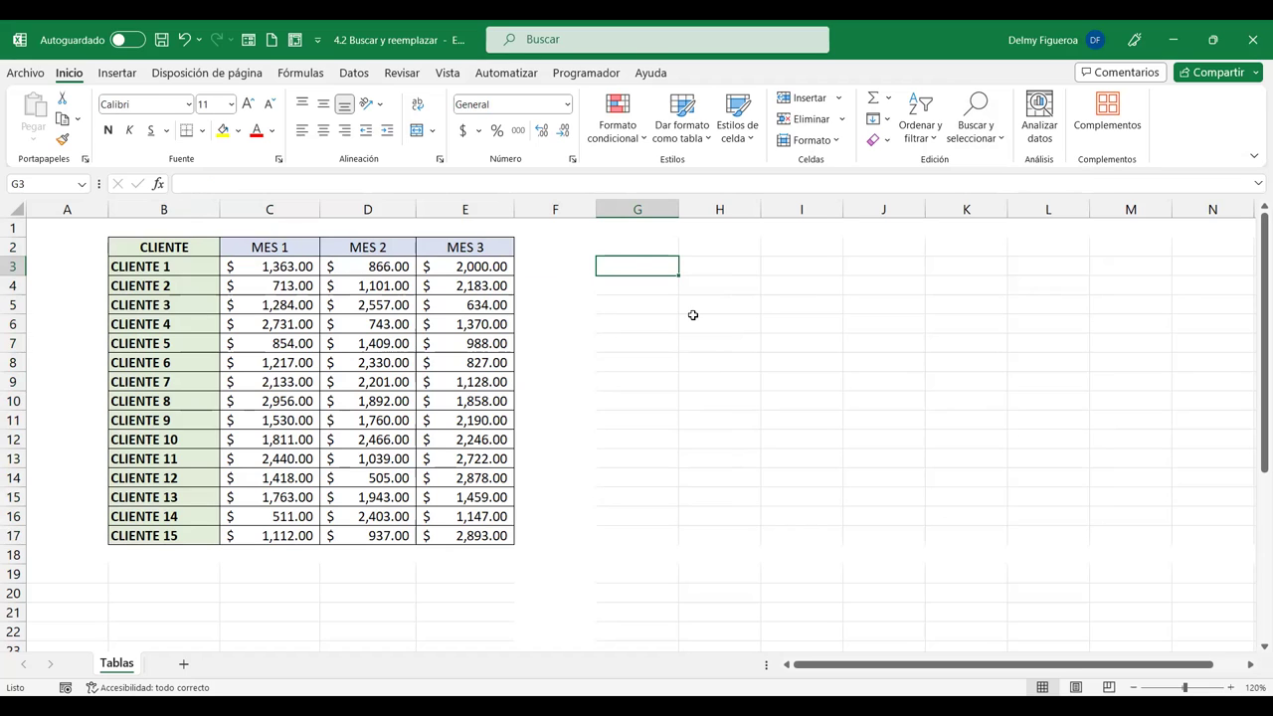
pyautogui.write('FALSO')
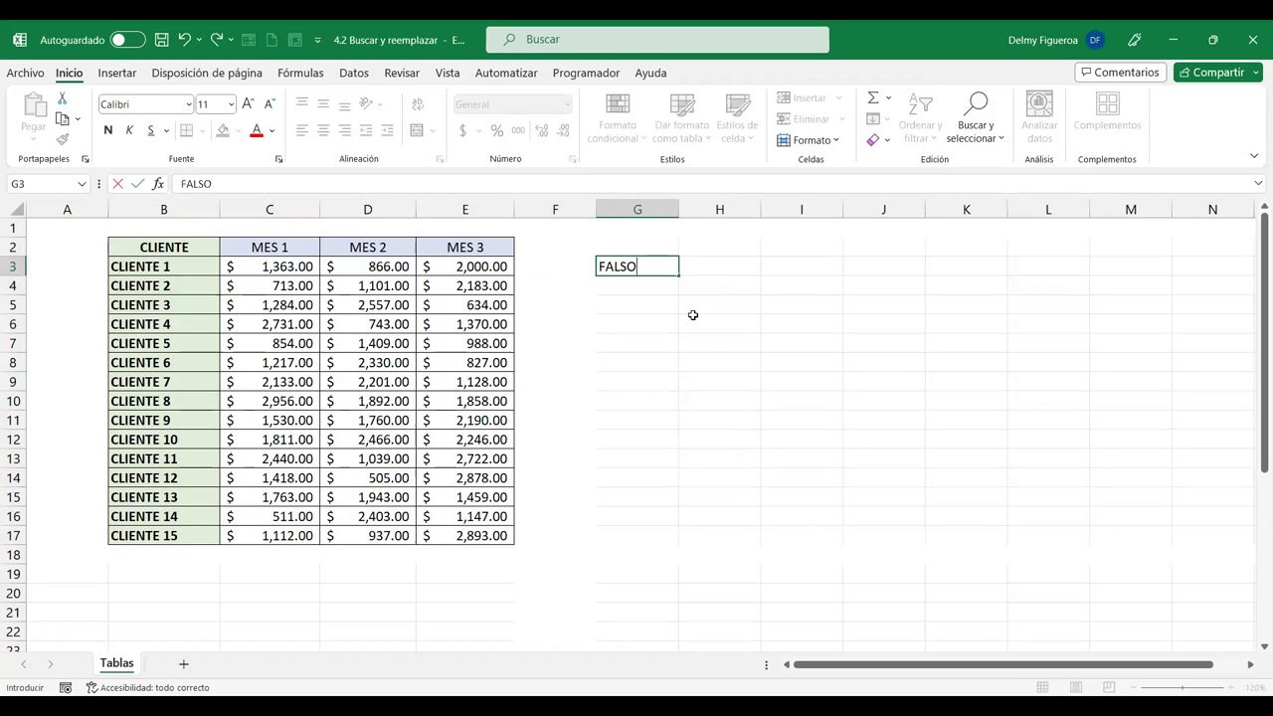
pyautogui.press('Return')
pyautogui.write('VERDADERO')
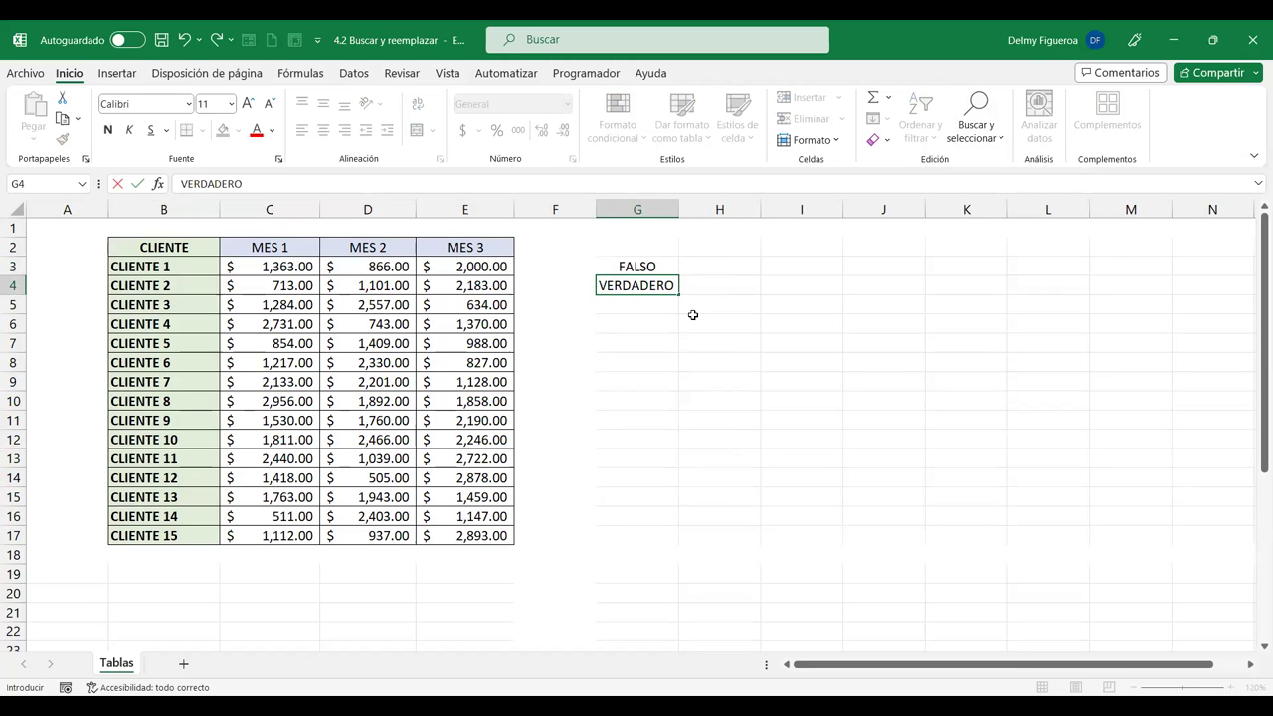
pyautogui.press('Return')
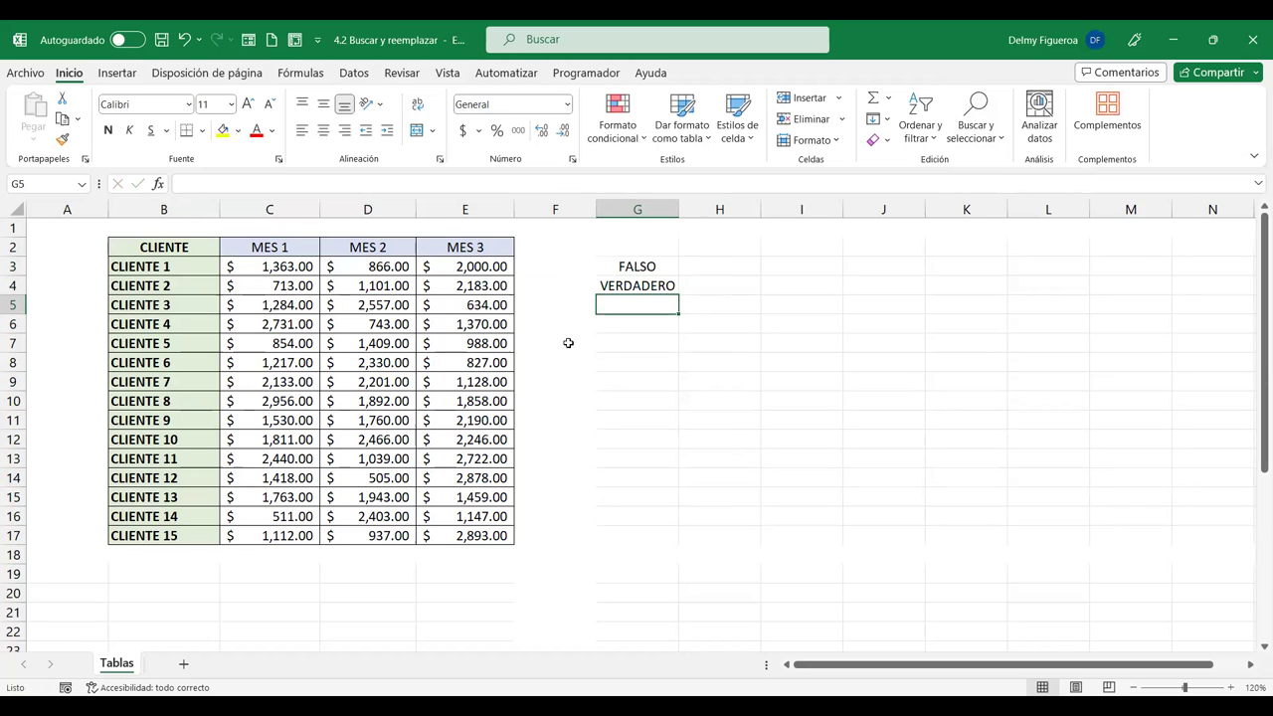
pyautogui.click(978, 139)
pyautogui.press('s')
pyautogui.click(772, 306)
pyautogui.click(772, 339)
pyautogui.click(773, 355)
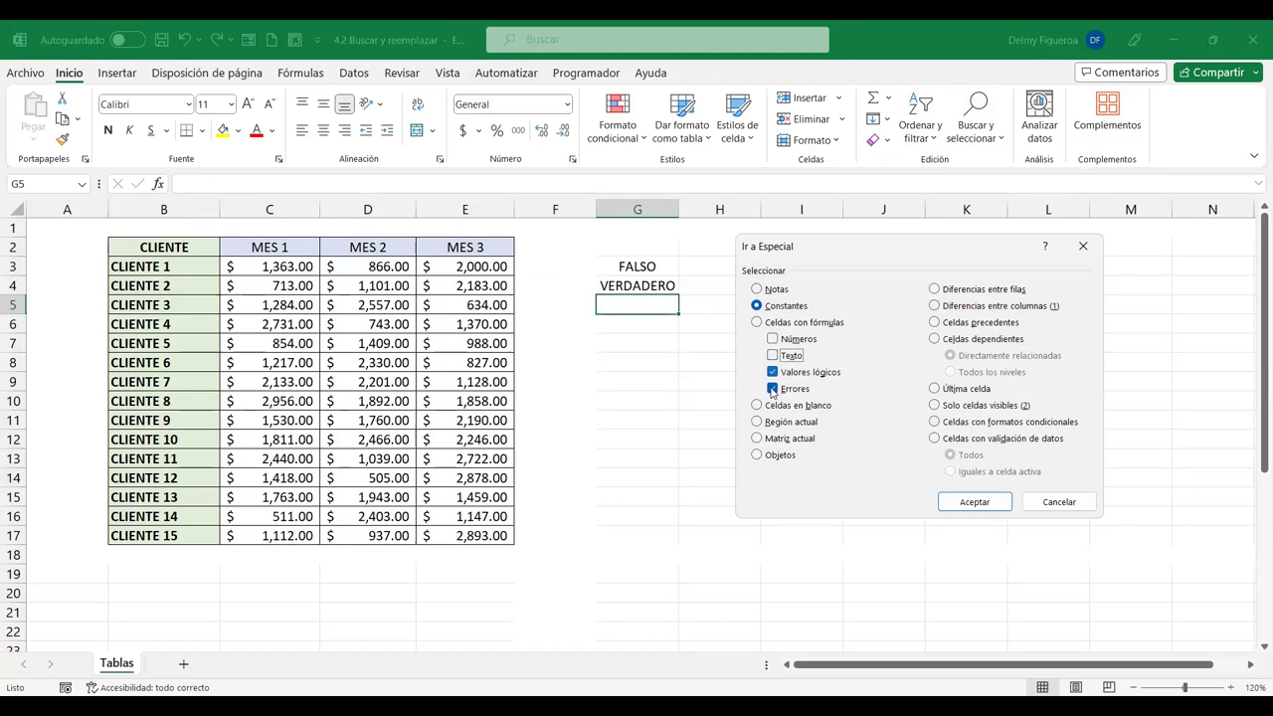
pyautogui.click(773, 388)
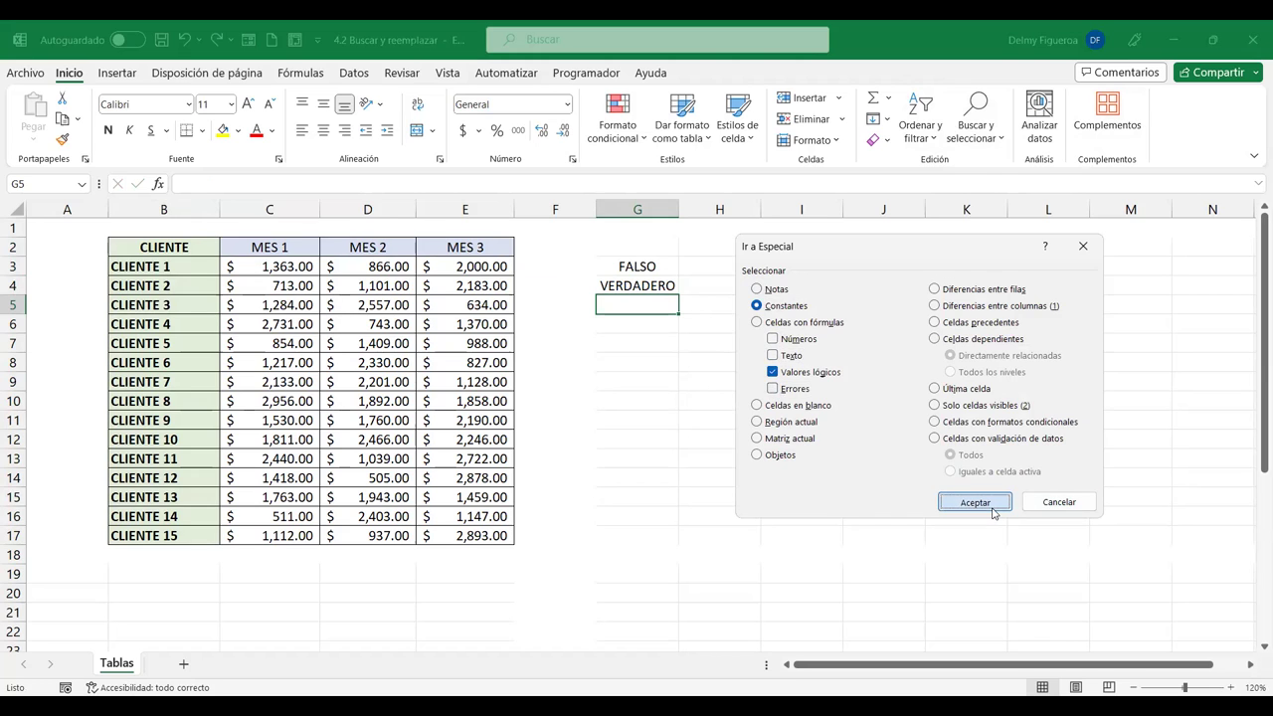
pyautogui.click(975, 502)
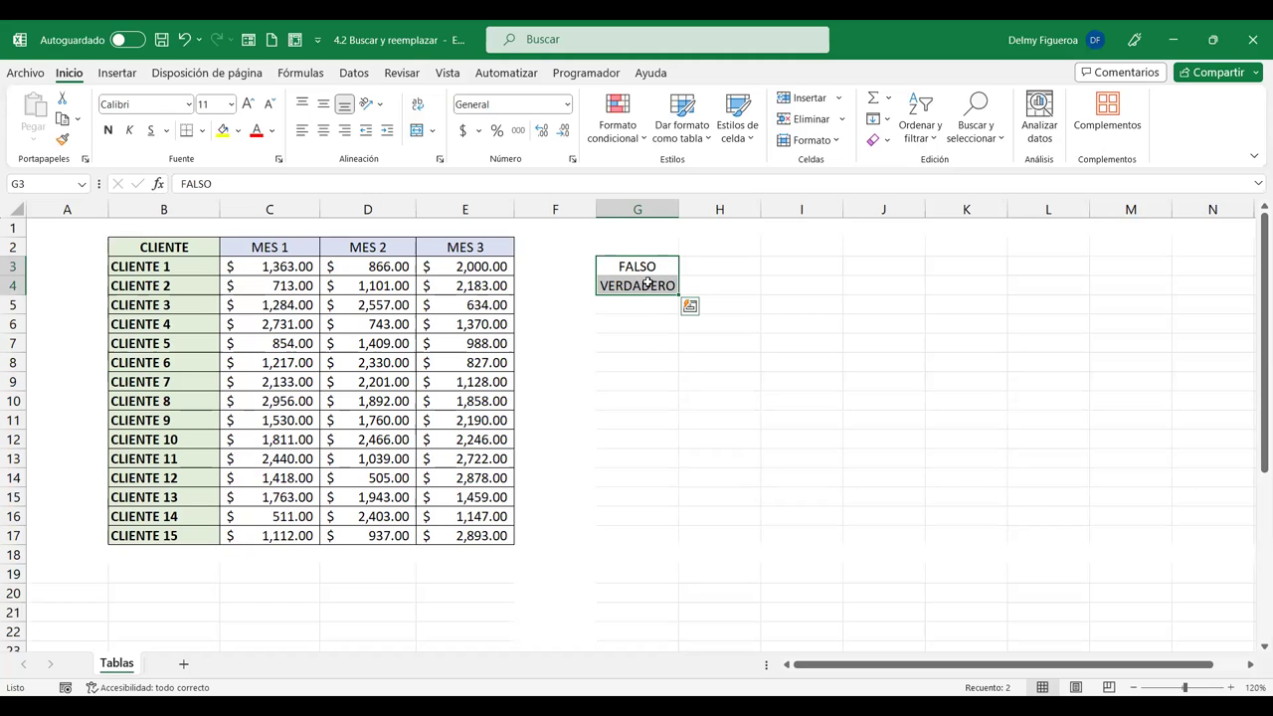
pyautogui.click(983, 127)
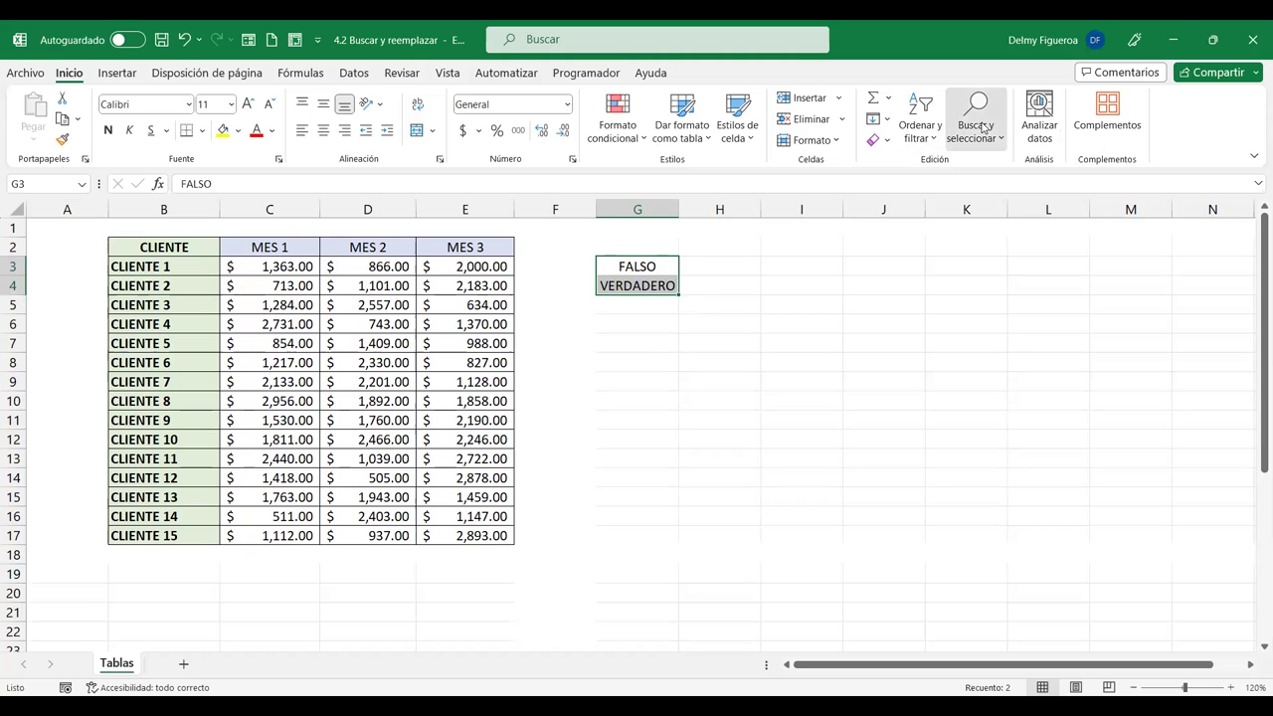
pyautogui.click(1005, 239)
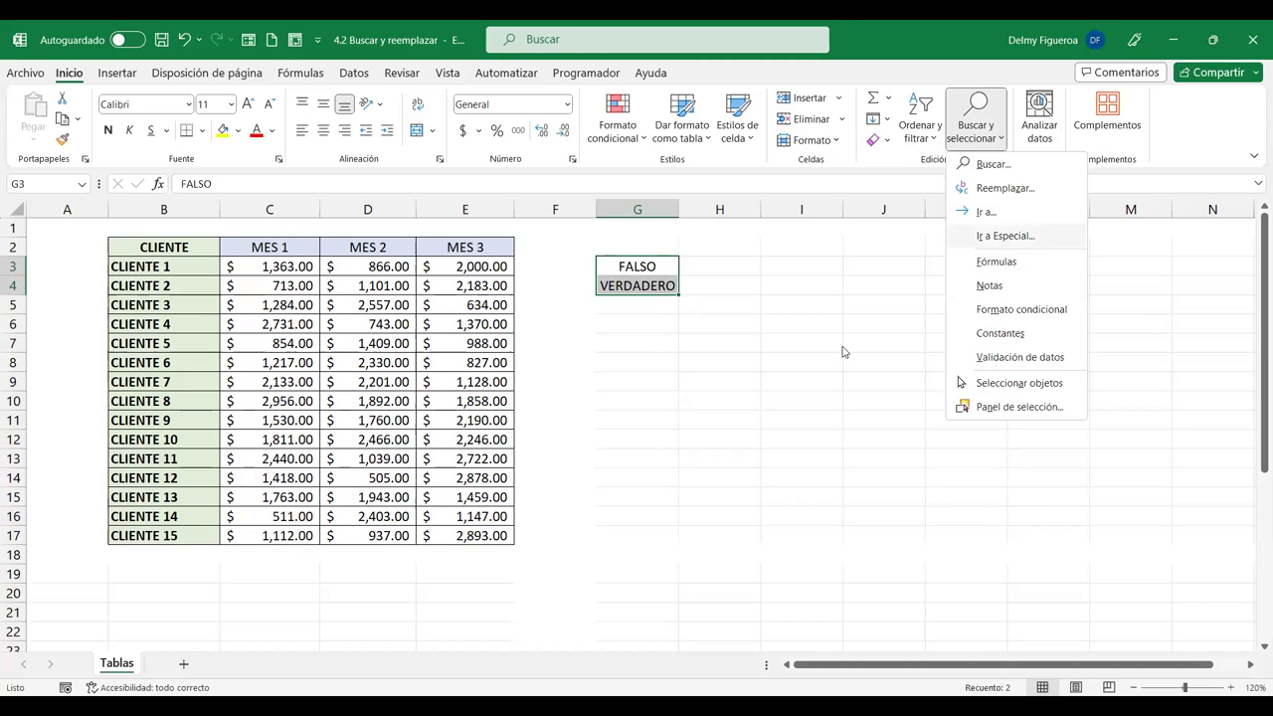
pyautogui.click(1052, 502)
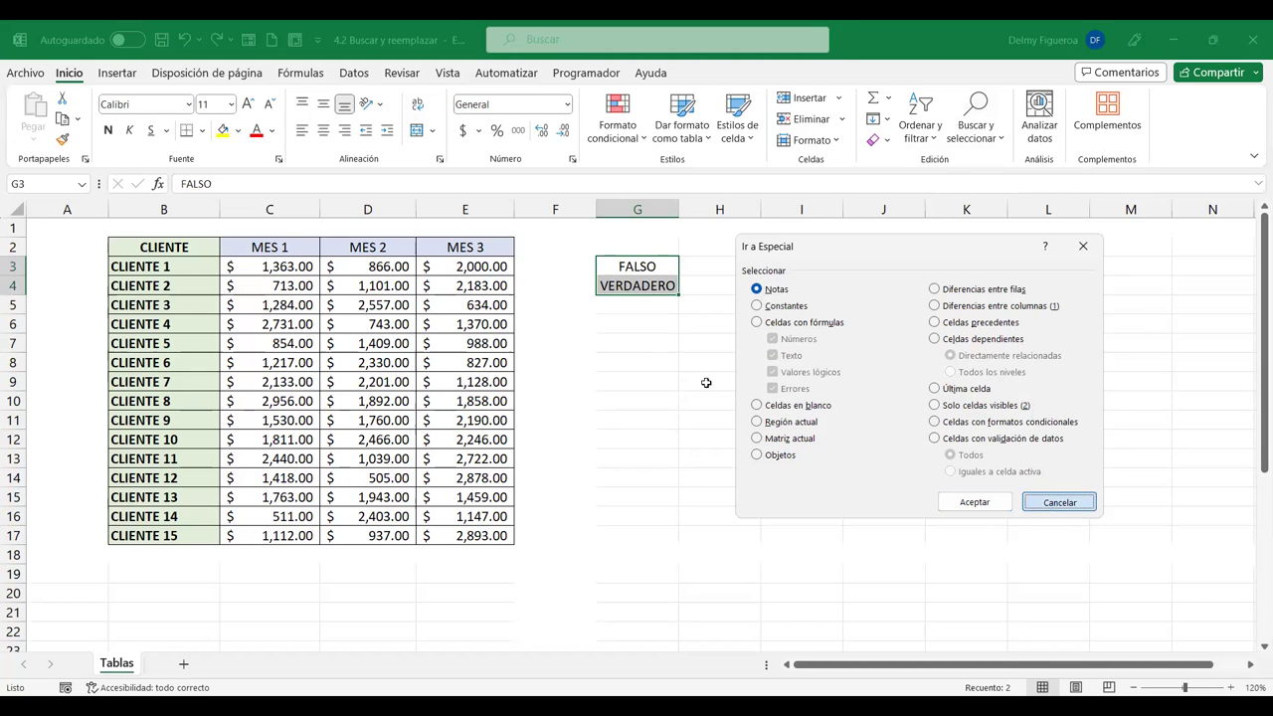
pyautogui.click(706, 382)
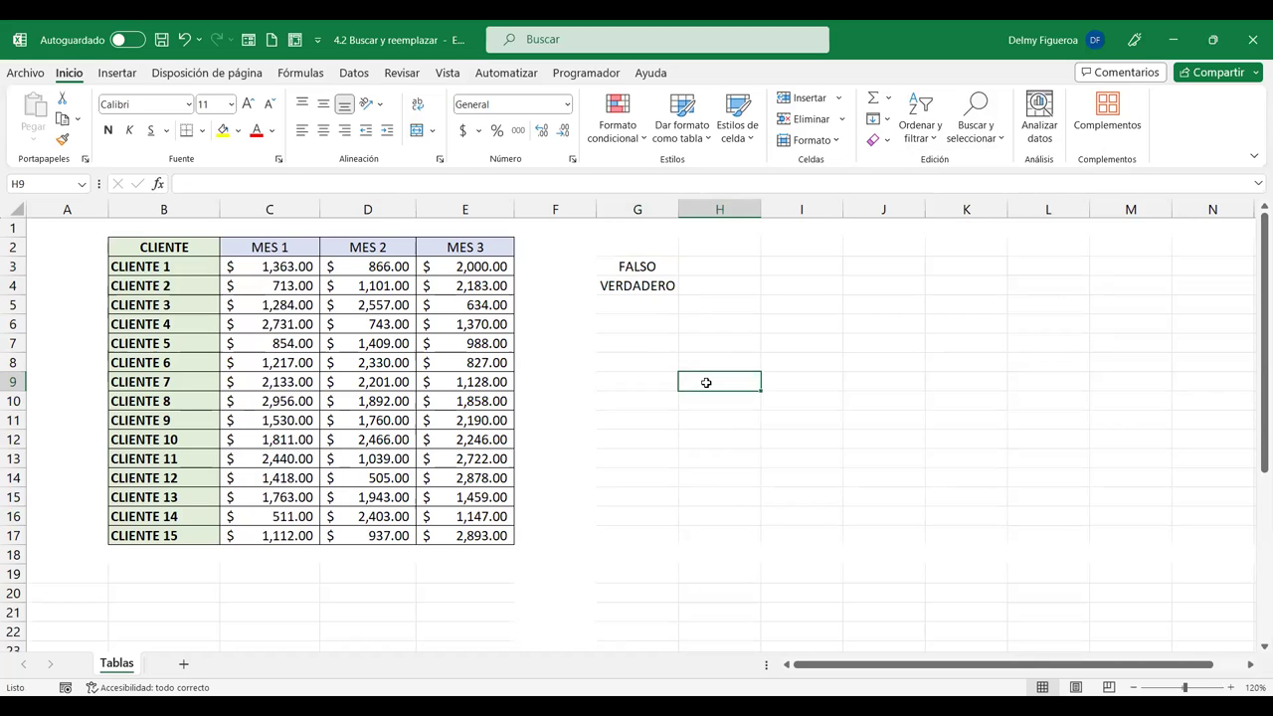
pyautogui.click(640, 333)
pyautogui.click(648, 303)
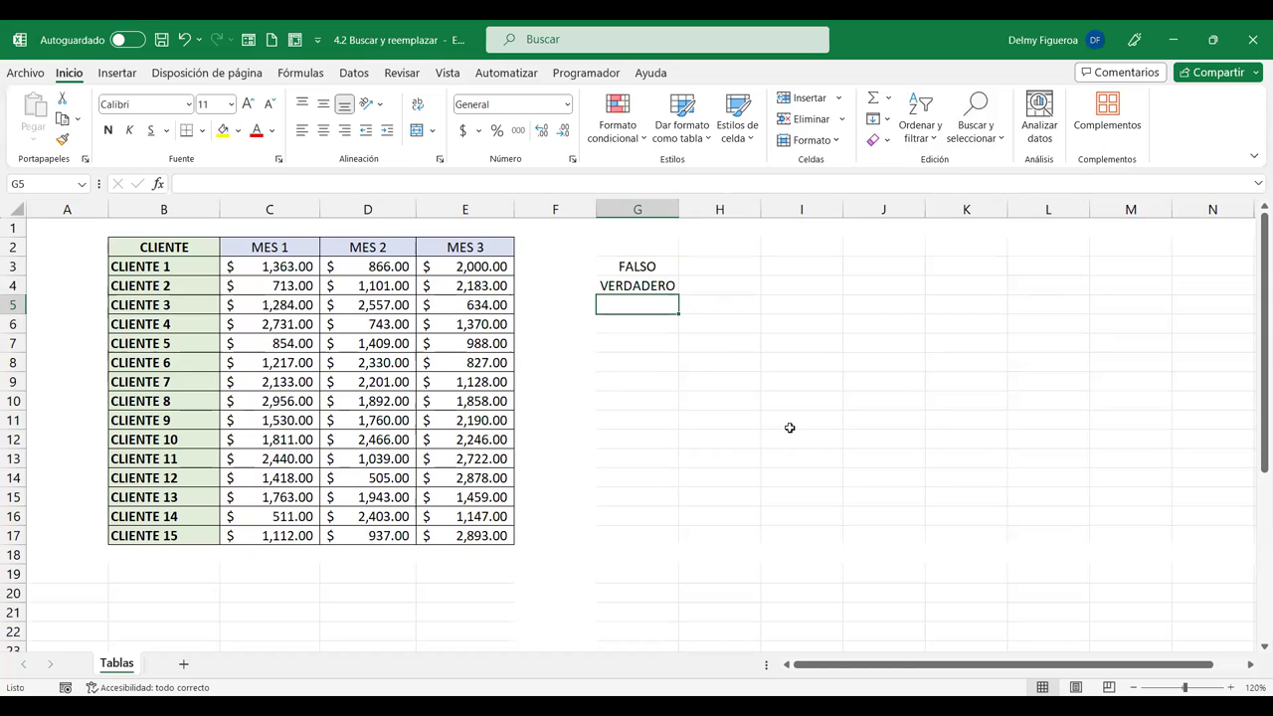
pyautogui.write("'")
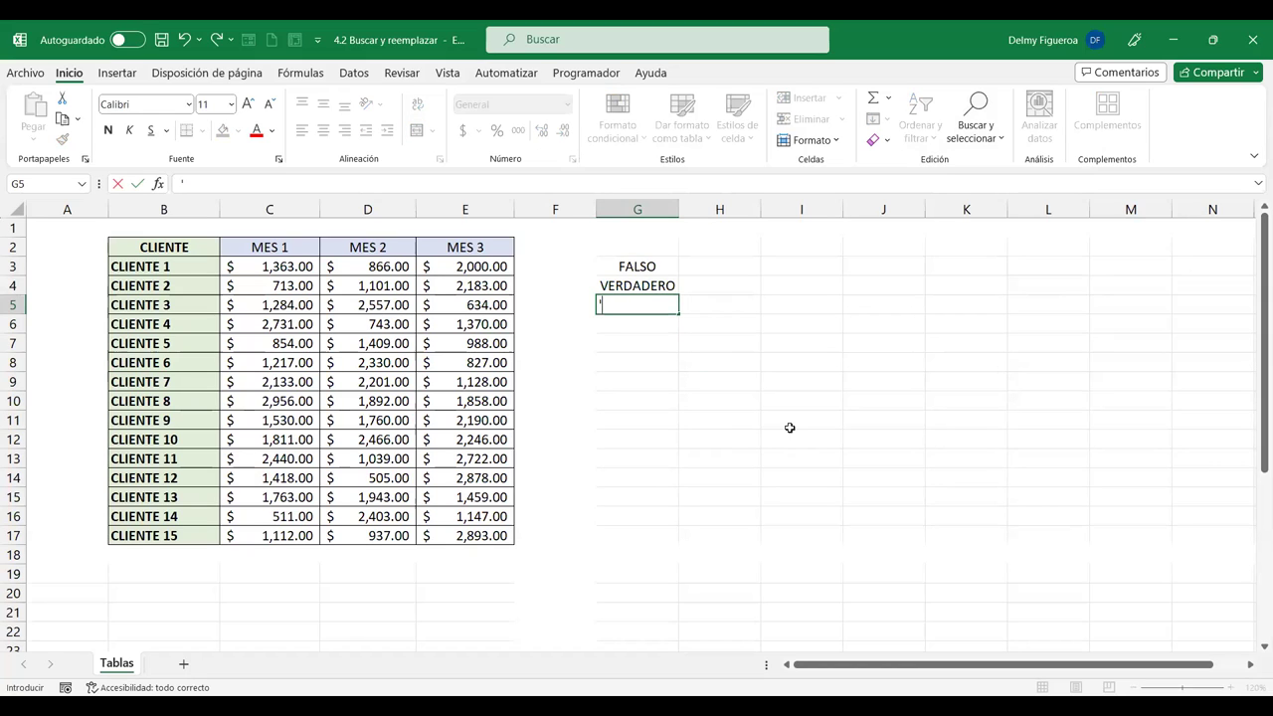
pyautogui.write('ERROR')
pyautogui.press('Return')
pyautogui.press('Up')
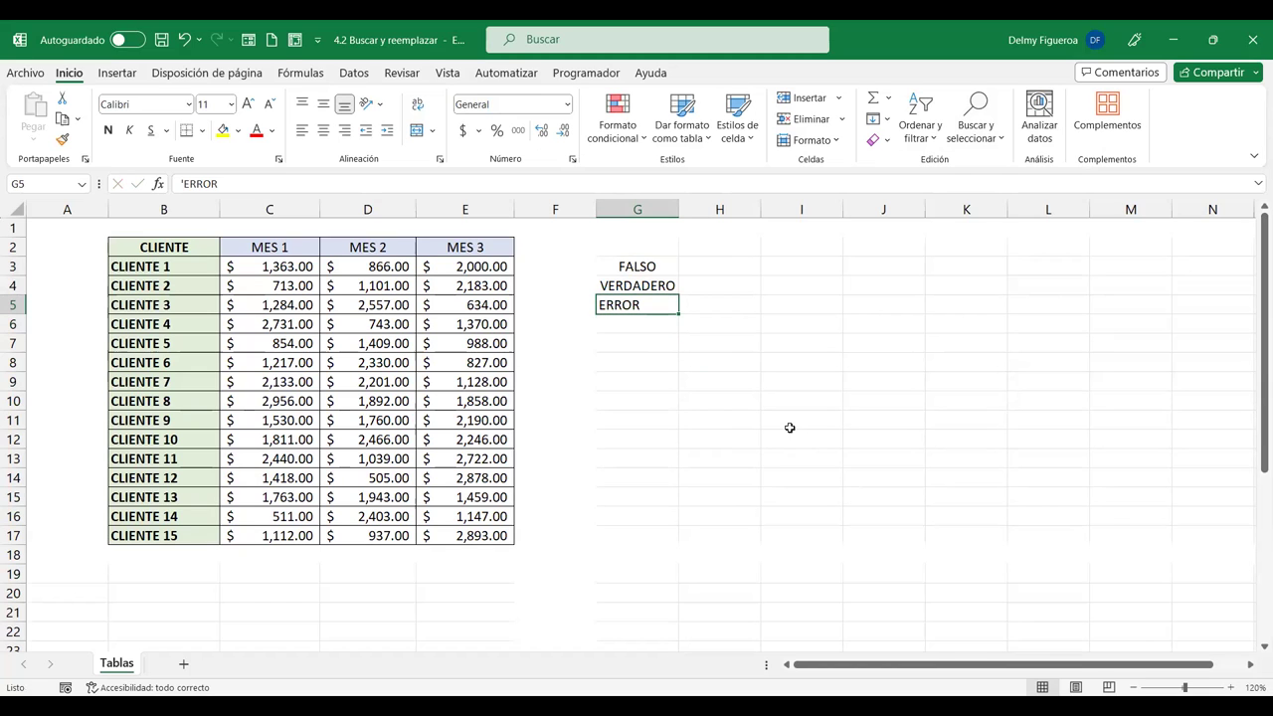
pyautogui.press('Delete')
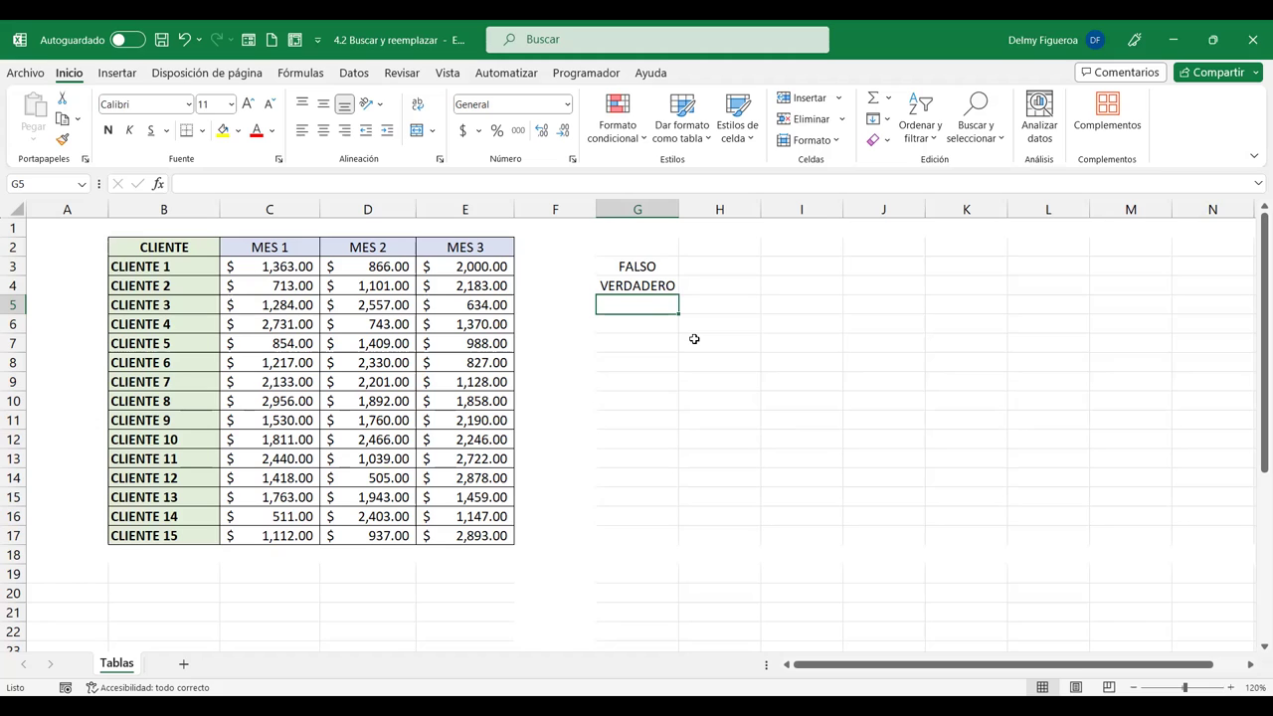
pyautogui.write("'")
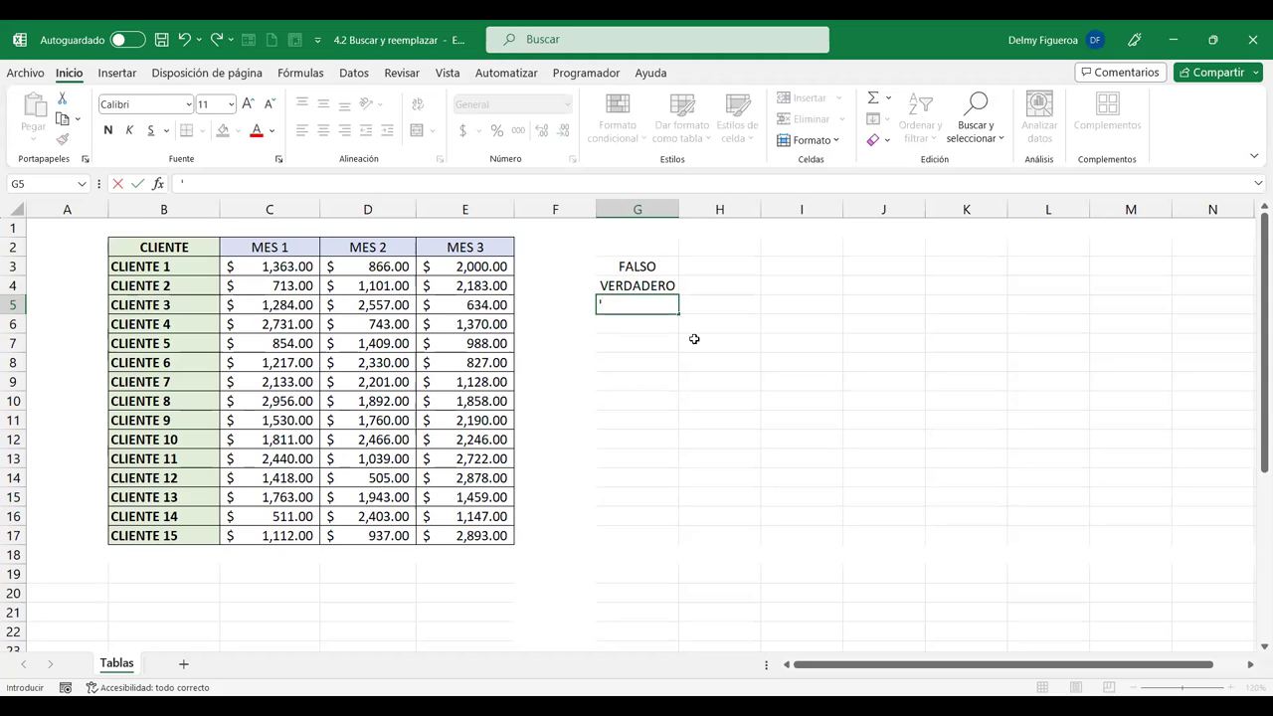
pyautogui.press('Escape')
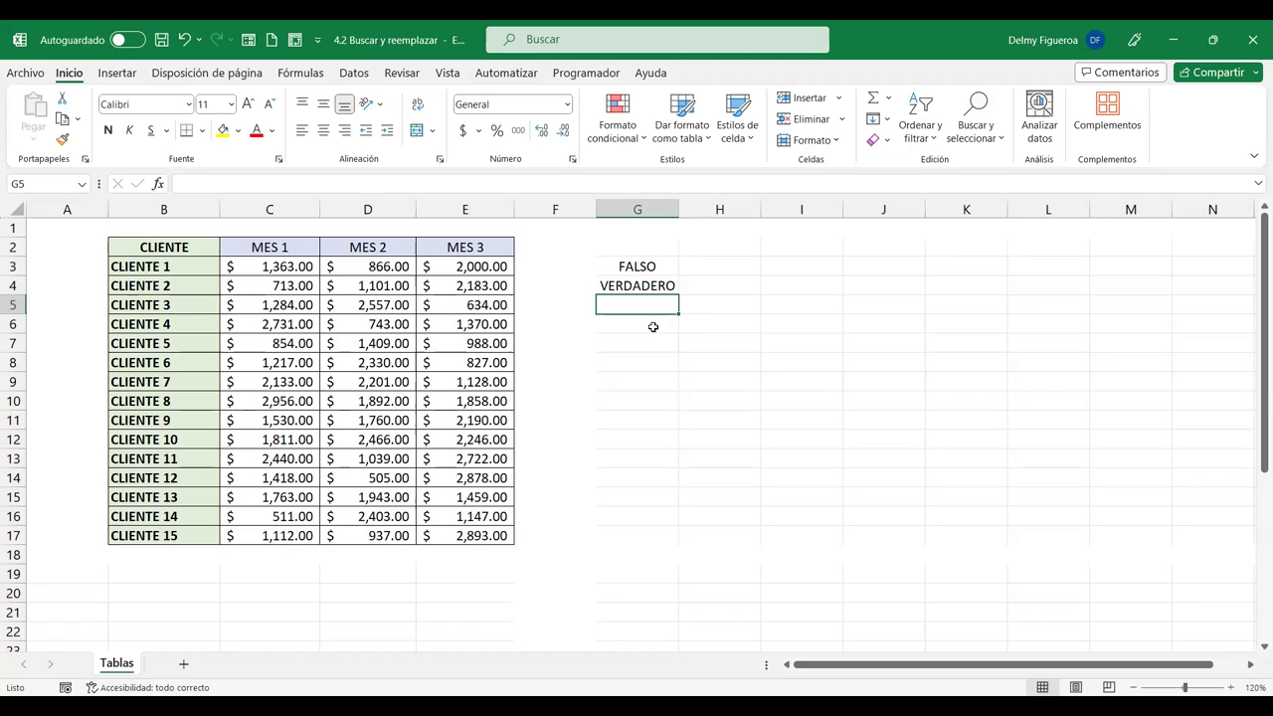
pyautogui.click(980, 126)
pyautogui.click(1000, 237)
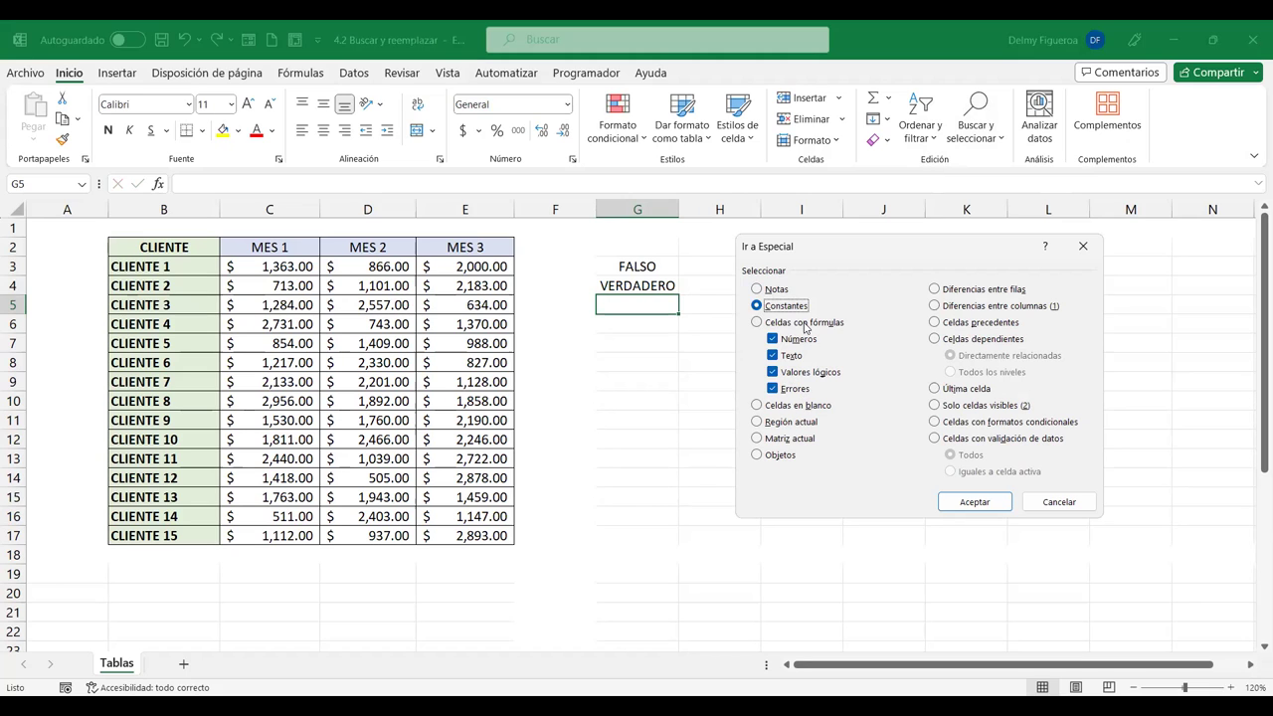
pyautogui.click(805, 325)
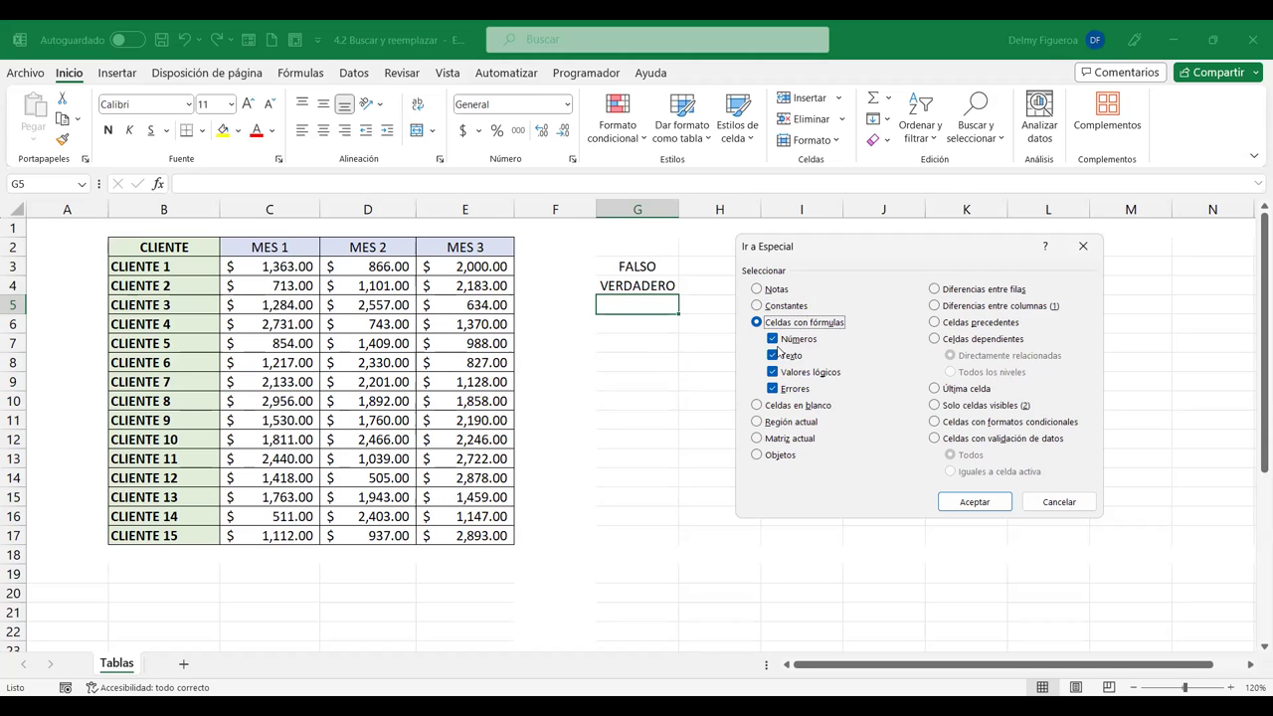
pyautogui.click(1002, 505)
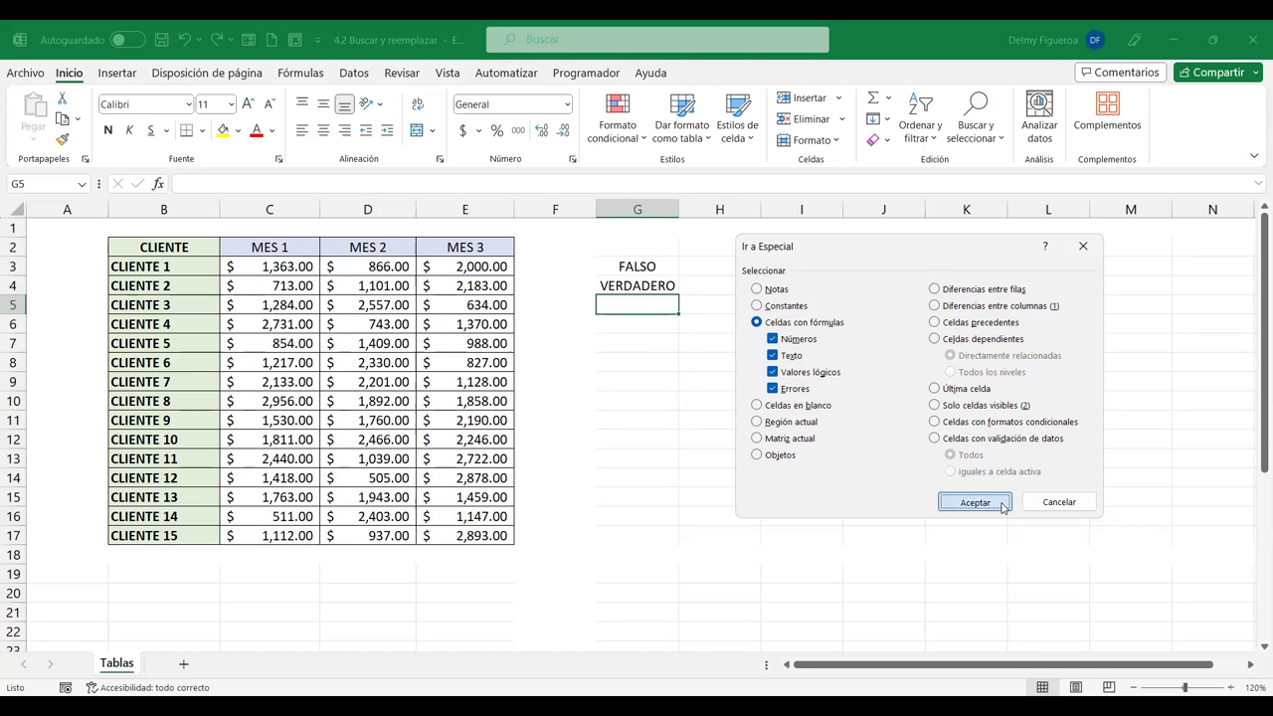
pyautogui.click(657, 418)
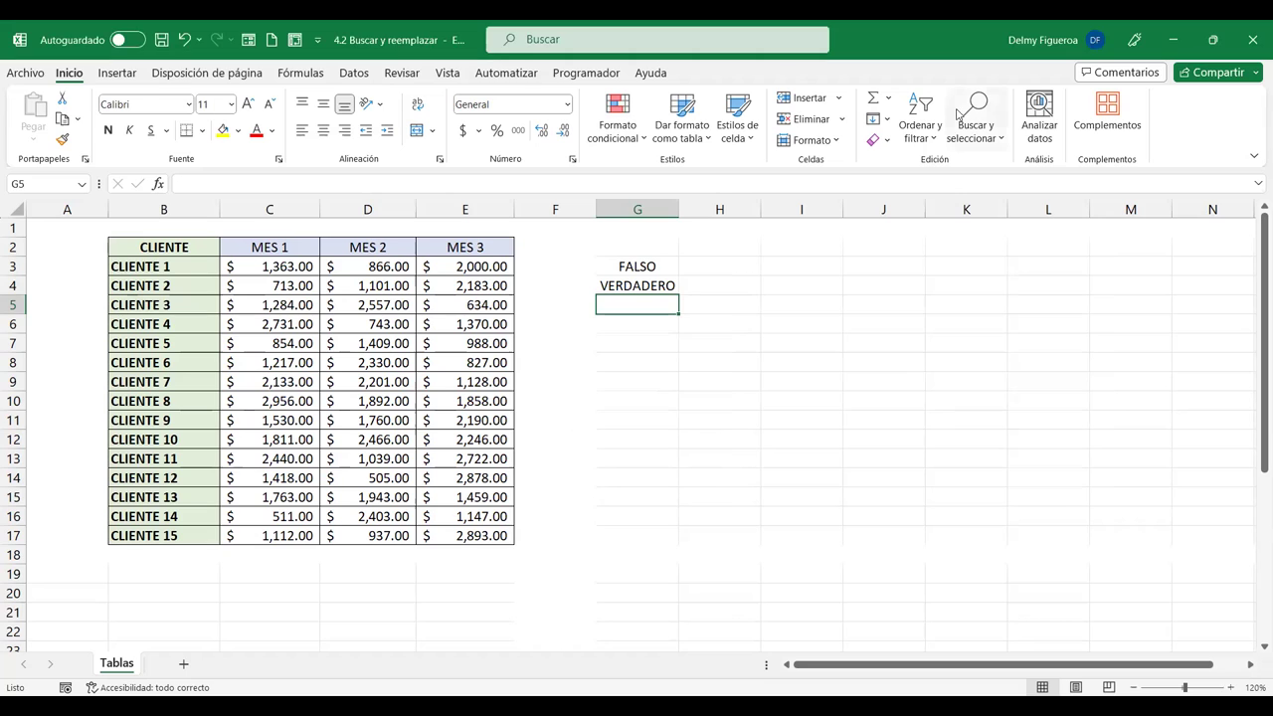
pyautogui.click(357, 385)
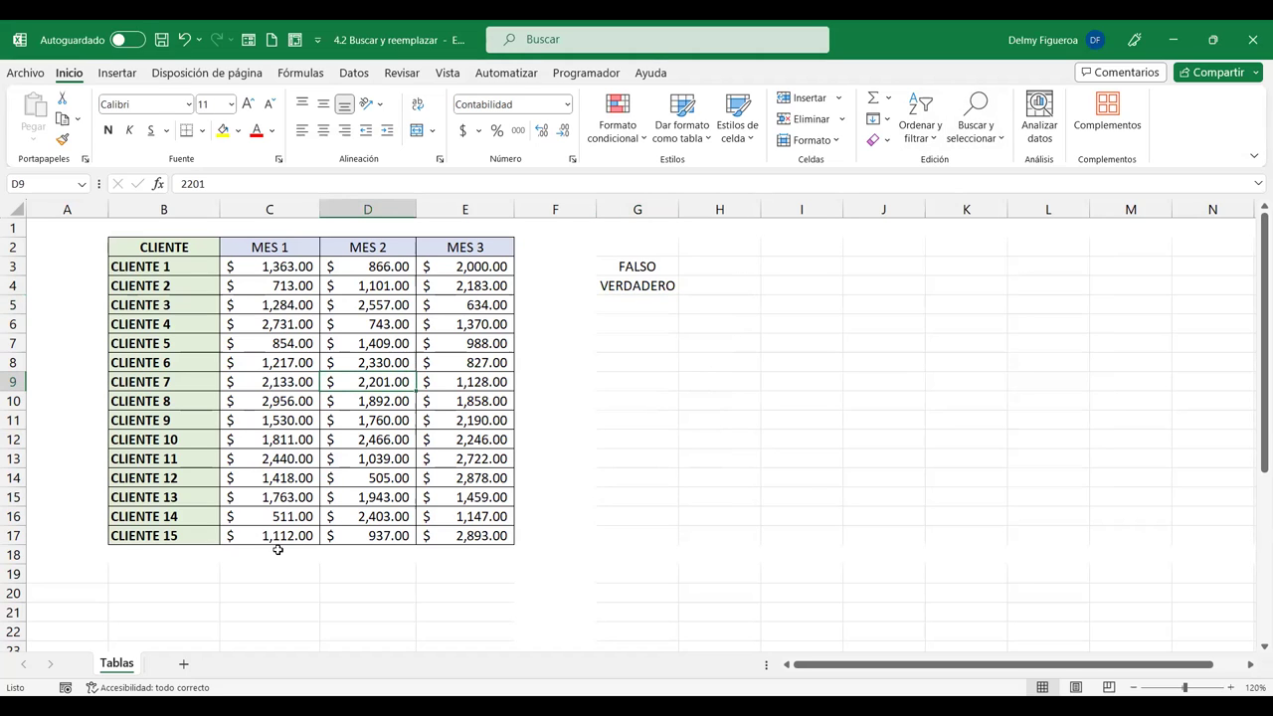
# Select C3:F18 and insert SUMA totals with Alt+=, giving a $74,511.00 grand total
pyautogui.moveTo(288, 264)
pyautogui.mouseDown()
pyautogui.moveTo(465, 287)
pyautogui.moveTo(490, 559)
pyautogui.mouseUp()
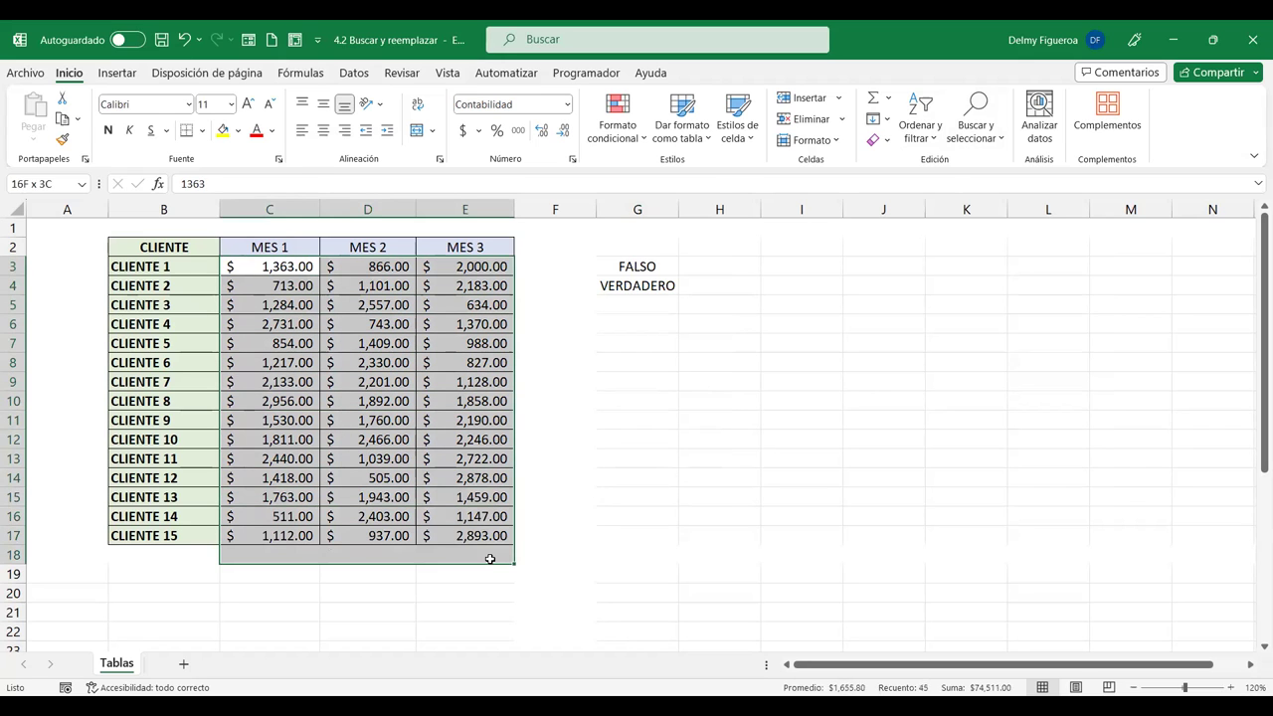
pyautogui.moveTo(490, 559); pyautogui.dragTo(532, 559)
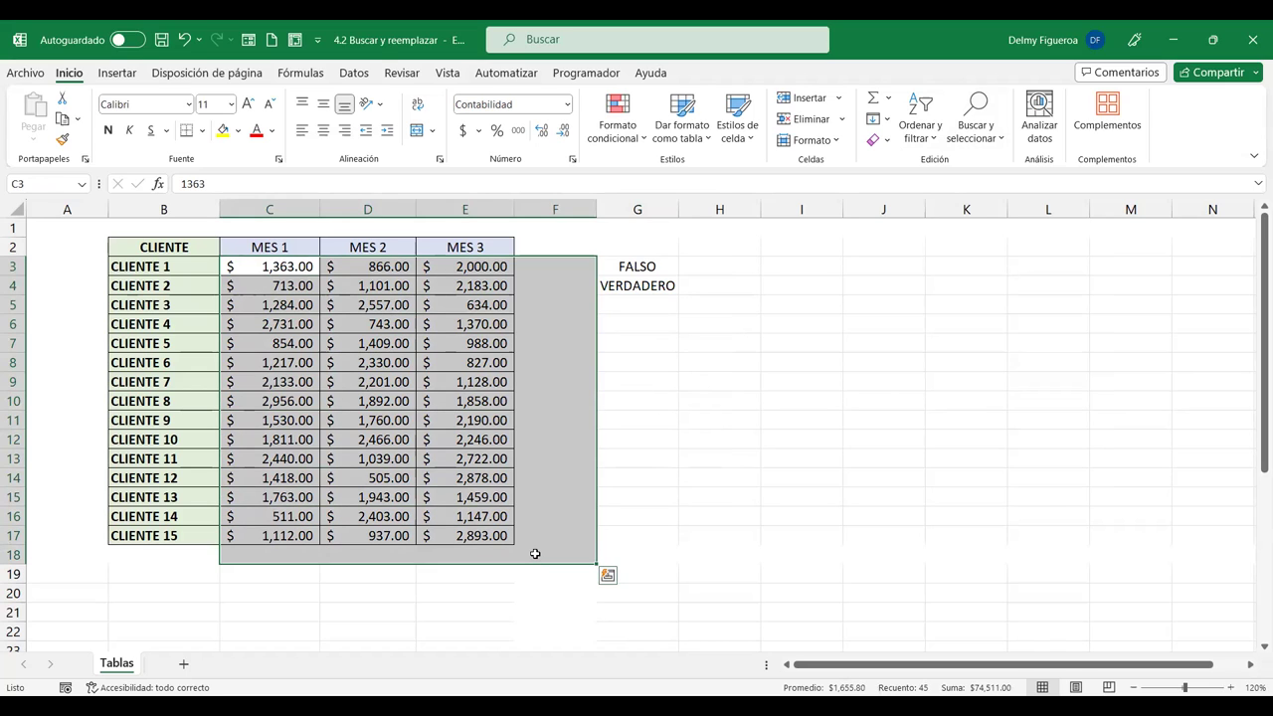
pyautogui.hotkey('alt', '=')
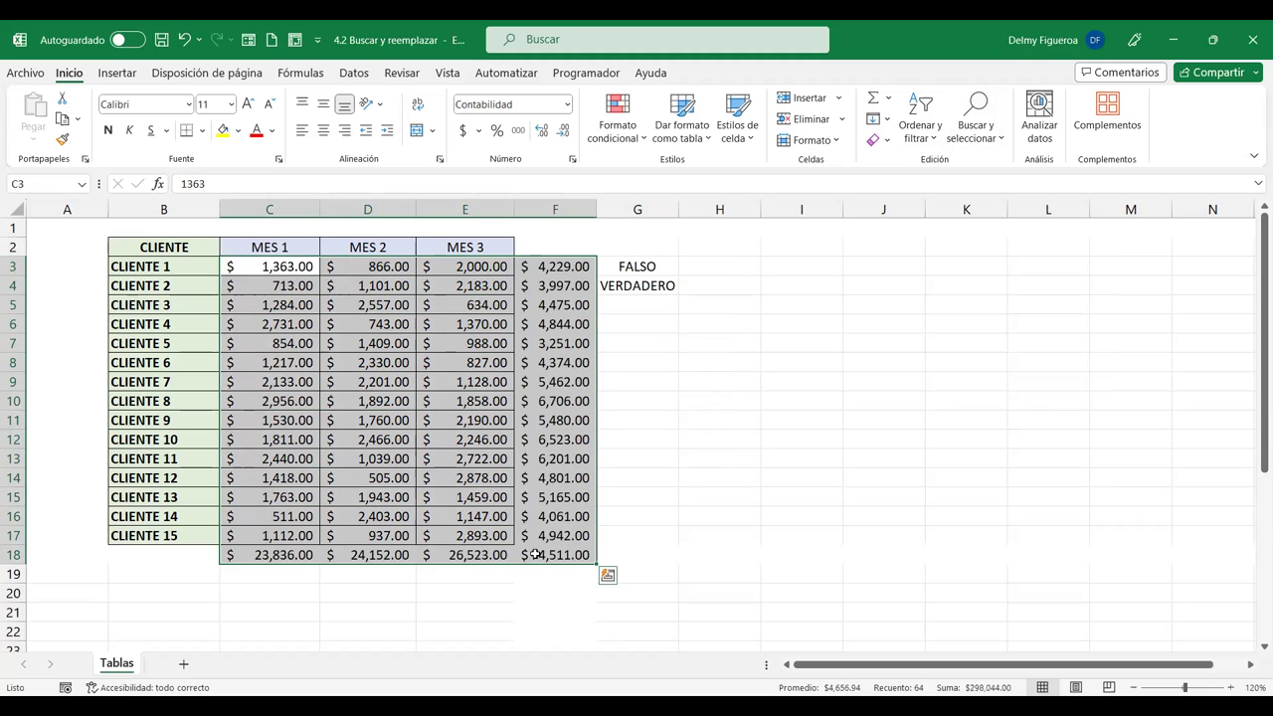
pyautogui.hotkey('ctrl', 'z')
pyautogui.click(381, 315)
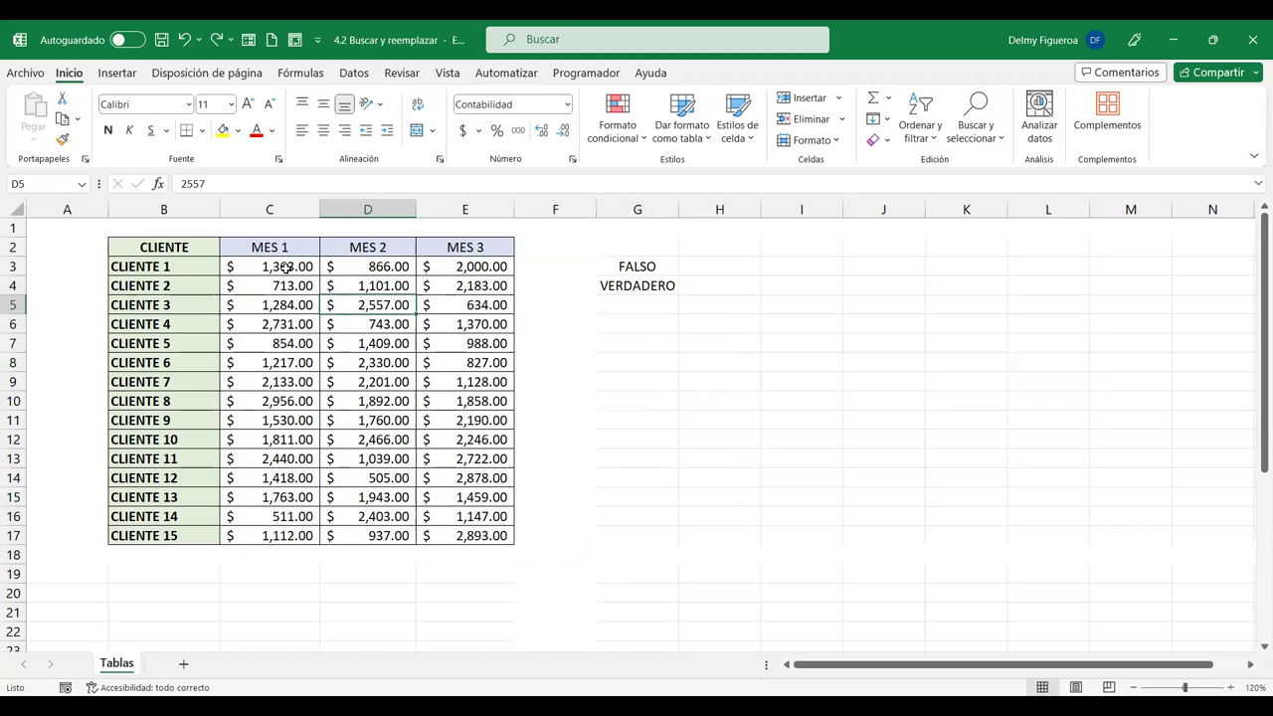
pyautogui.moveTo(288, 262); pyautogui.dragTo(520, 557)
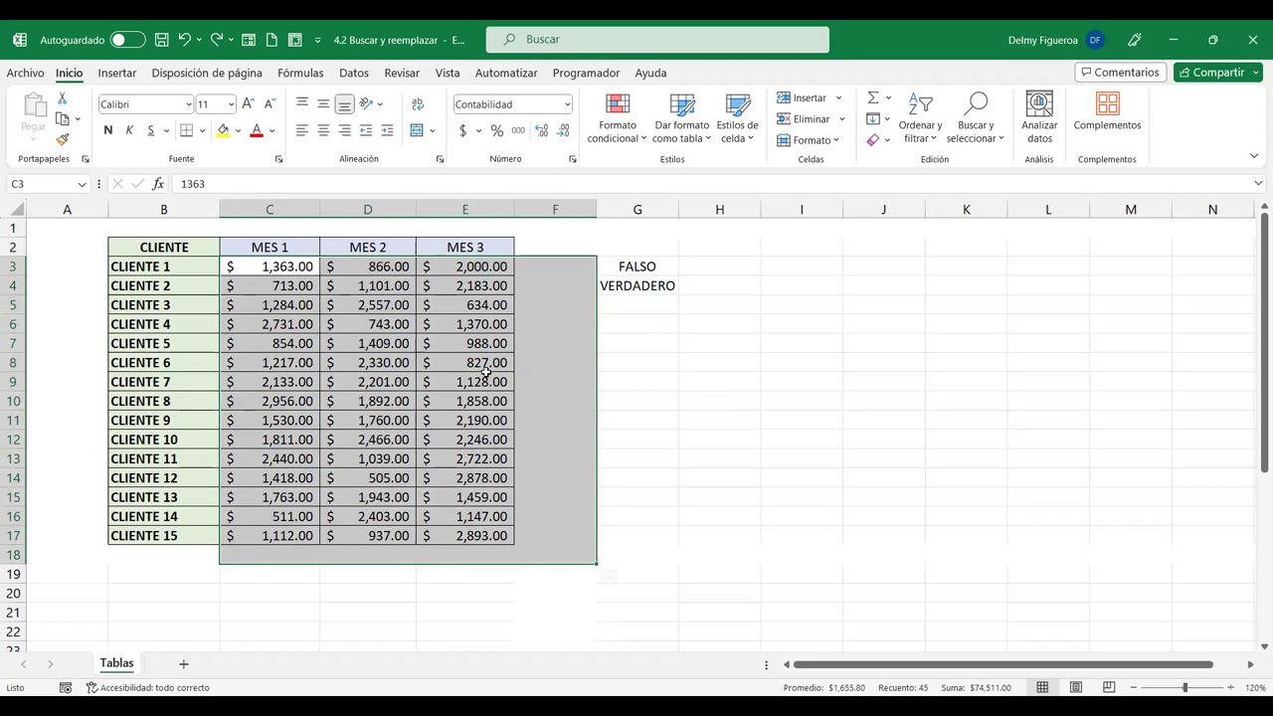
pyautogui.hotkey('alt', '=')
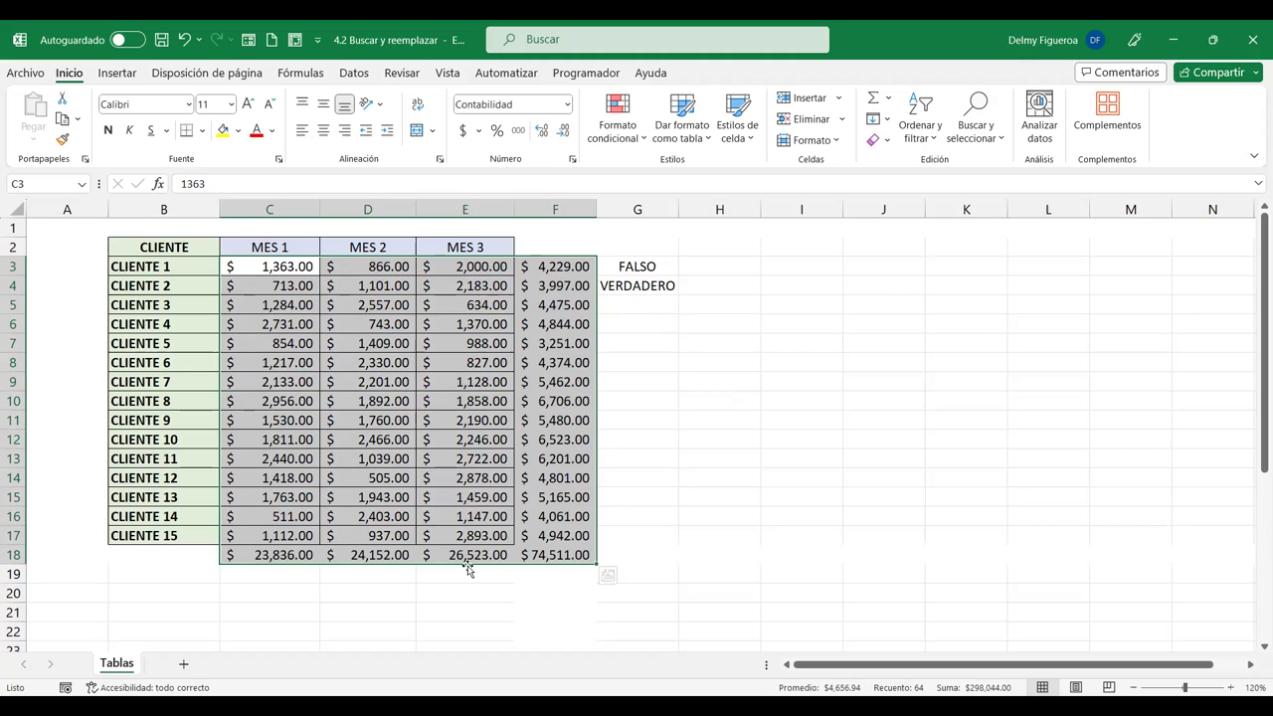
# Inspect the SUMA total formula in F8 and the plain value in E10
pyautogui.click(279, 340)
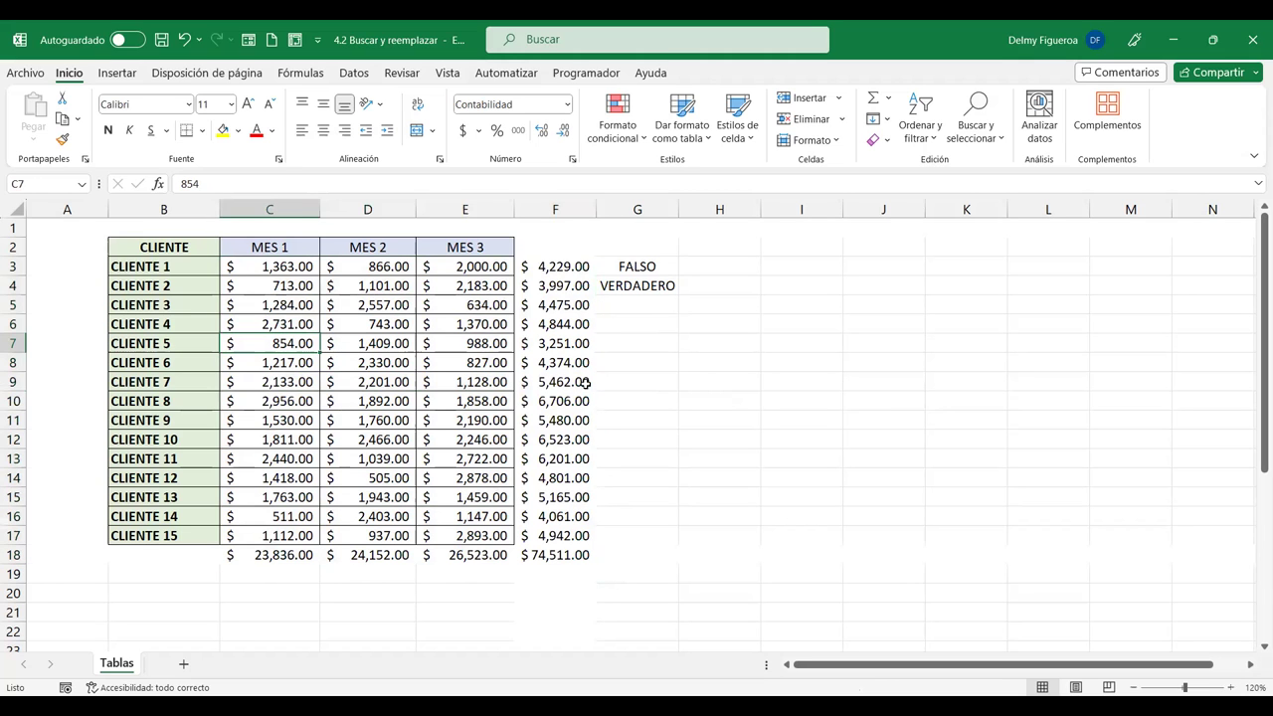
pyautogui.click(564, 364)
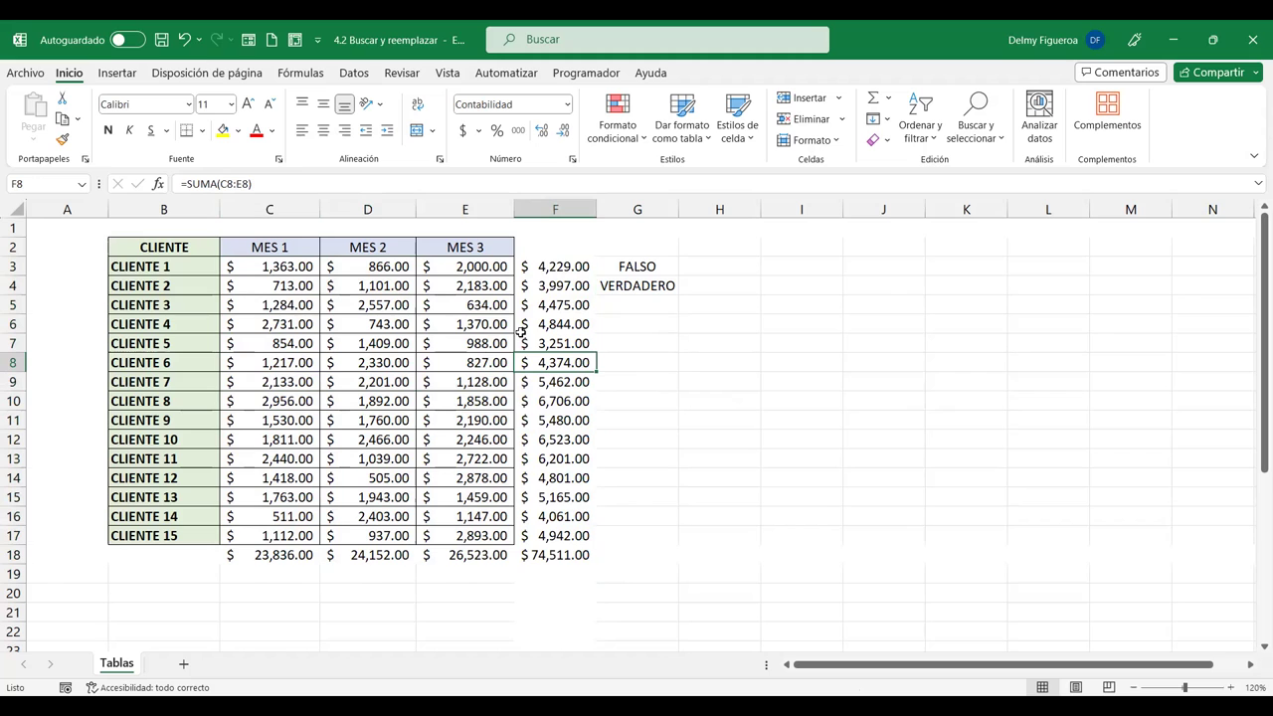
pyautogui.click(450, 404)
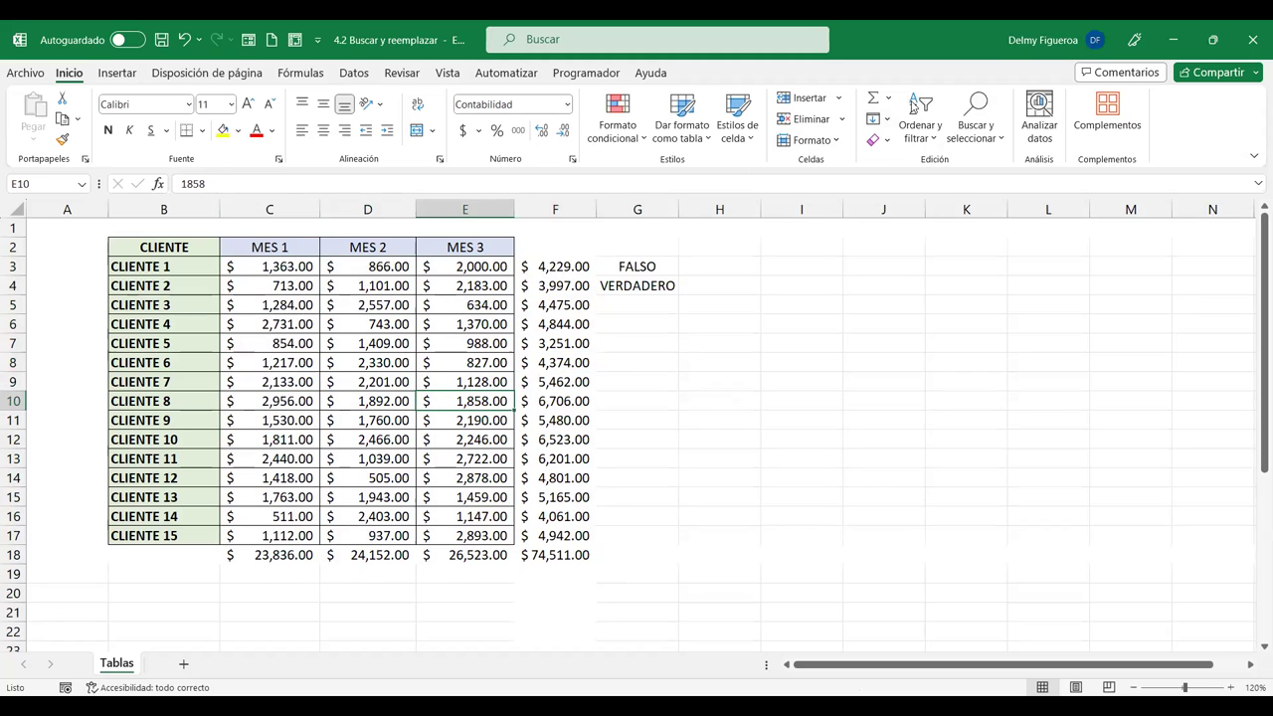
# Select every formula cell via Ir a Especial > Celdas con fórmulas, then deselect
pyautogui.click(978, 128)
pyautogui.click(1009, 229)
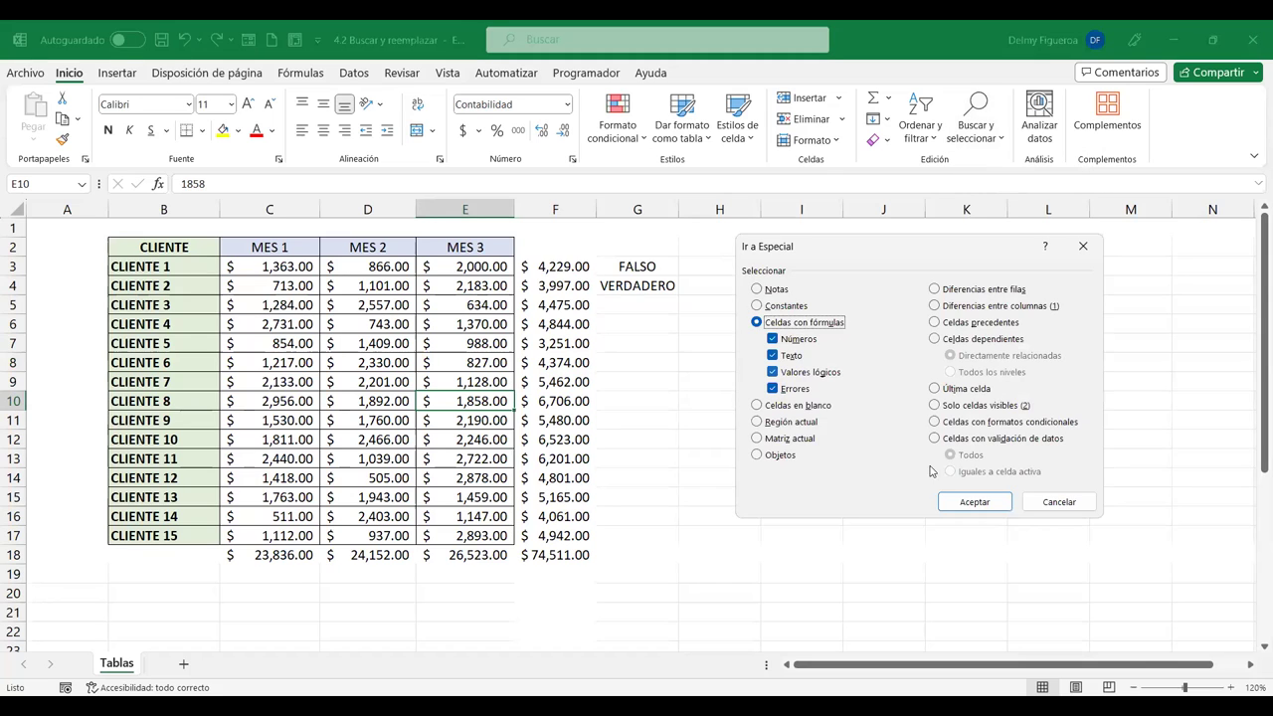
pyautogui.click(974, 501)
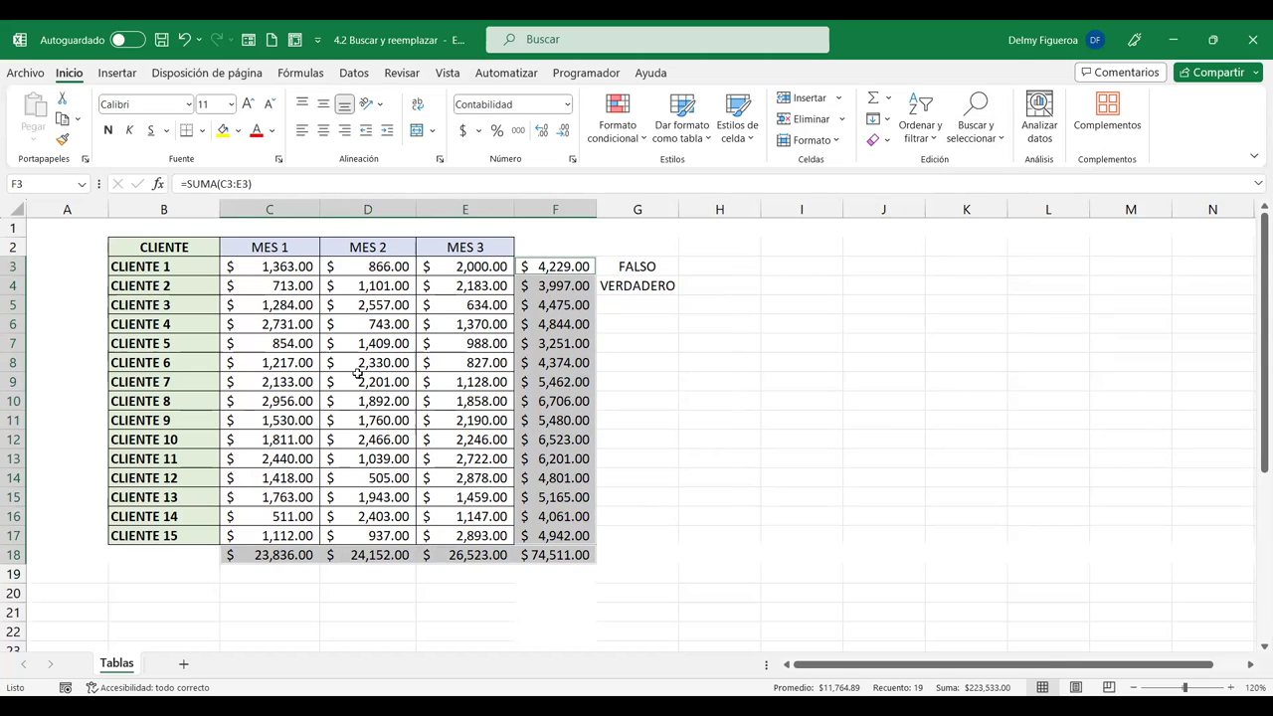
pyautogui.click(547, 397)
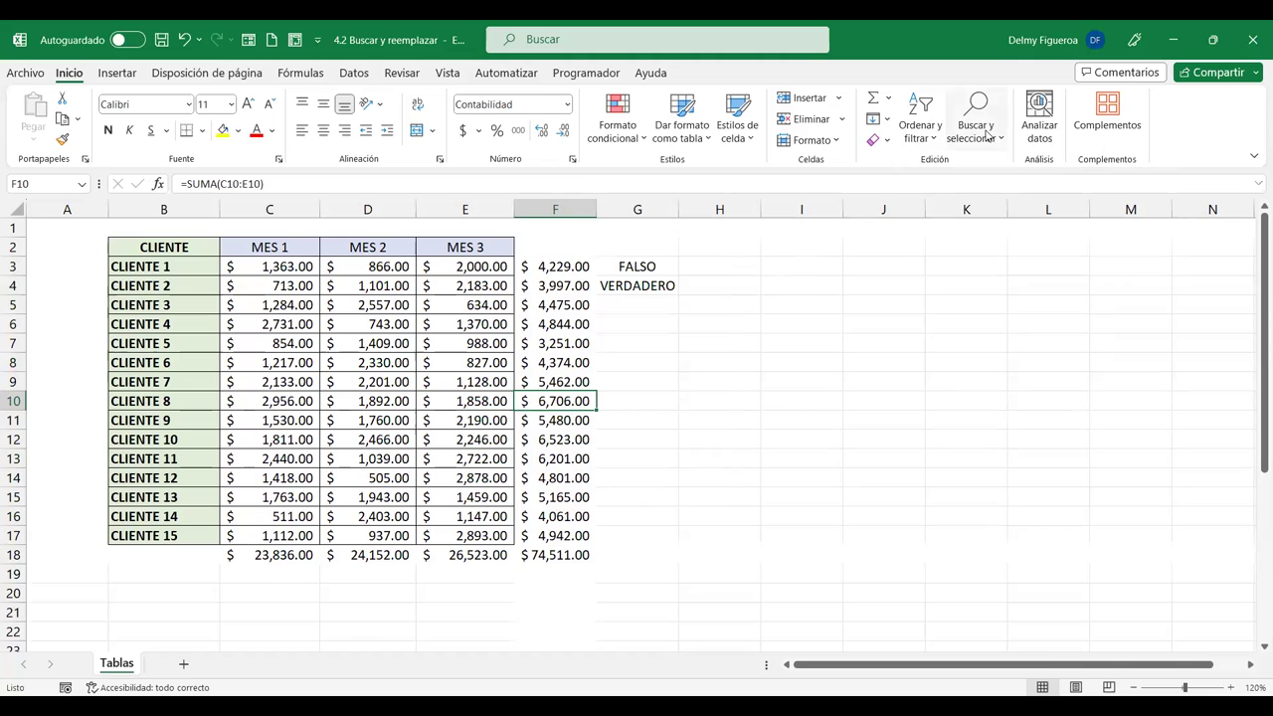
# Select the formula cells returning numbers (C3:F18) using F5 > Especial, then deselect
pyautogui.press('F5')
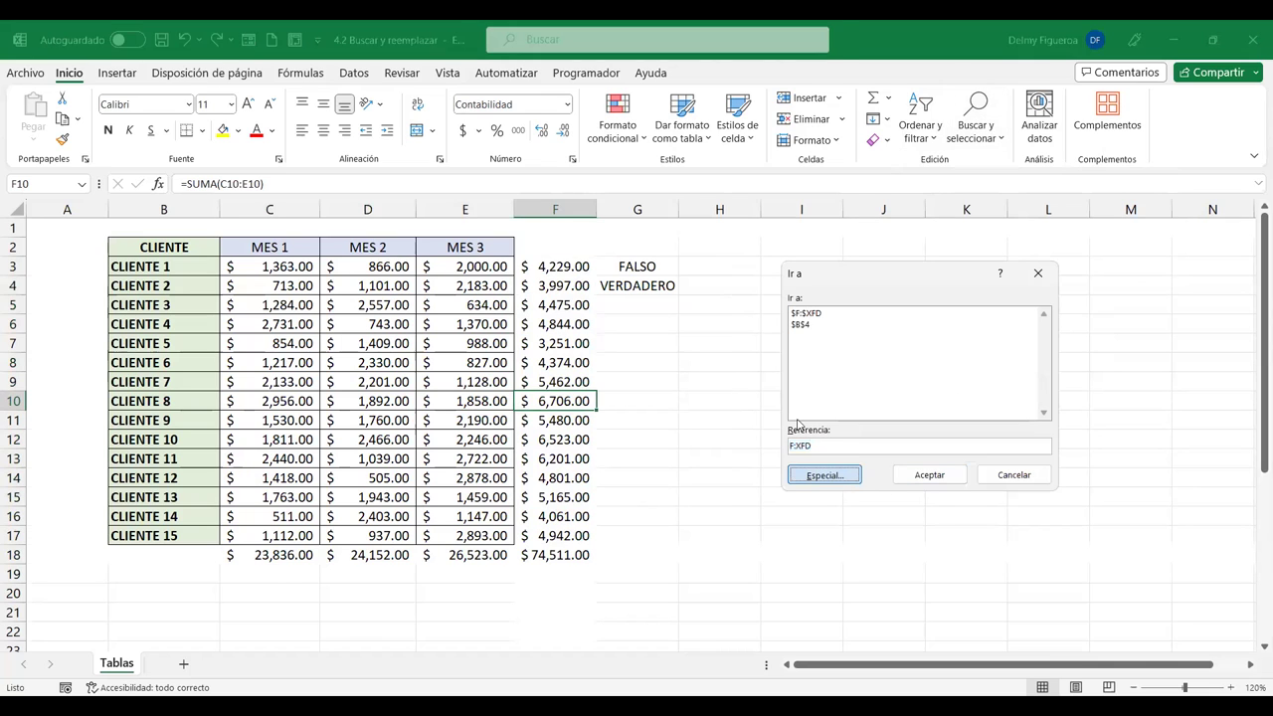
pyautogui.click(796, 328)
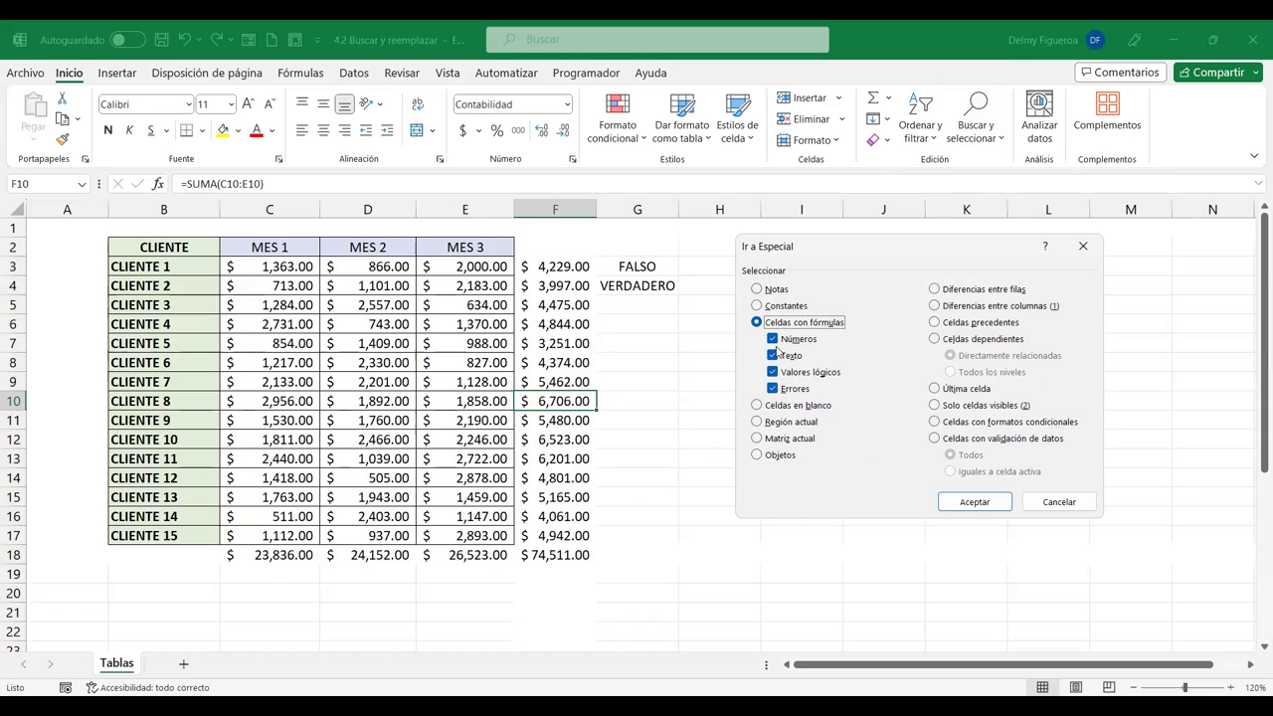
pyautogui.click(773, 355)
pyautogui.click(773, 372)
pyautogui.click(772, 388)
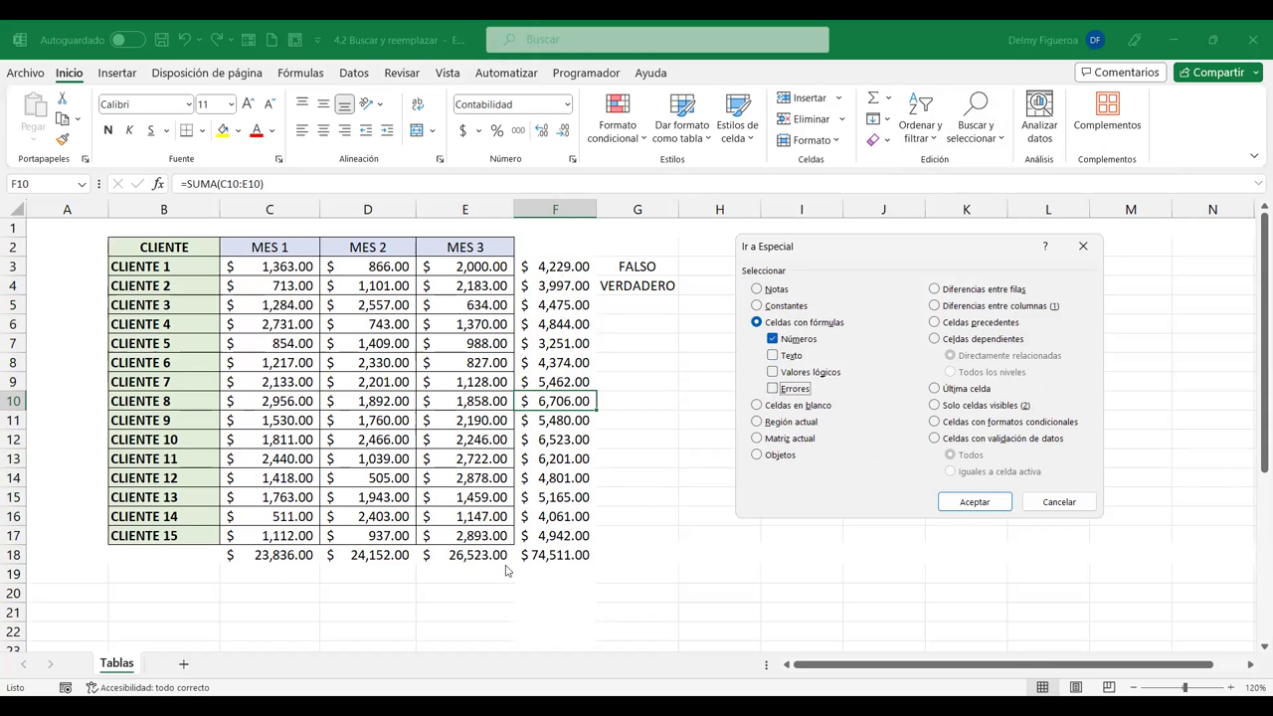
pyautogui.click(975, 505)
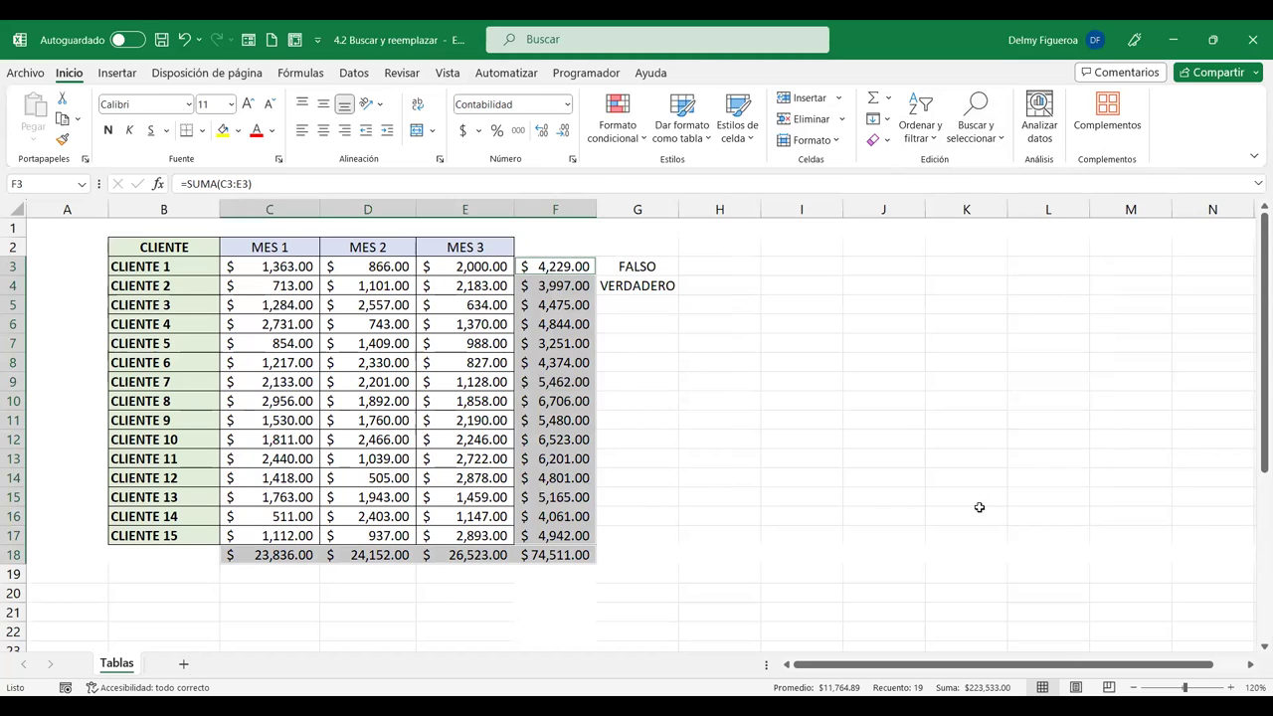
pyautogui.click(519, 358)
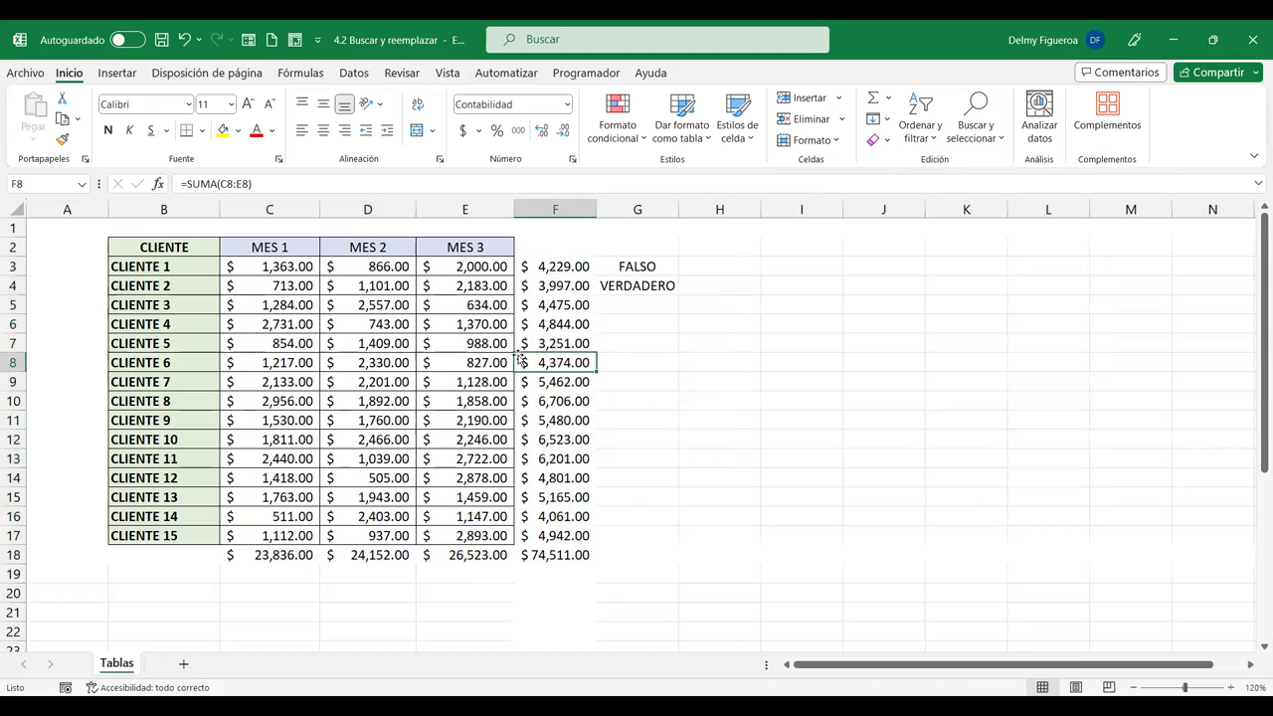
# Search for formulas returning only Texto and dismiss the no-cells-found message
pyautogui.click(987, 140)
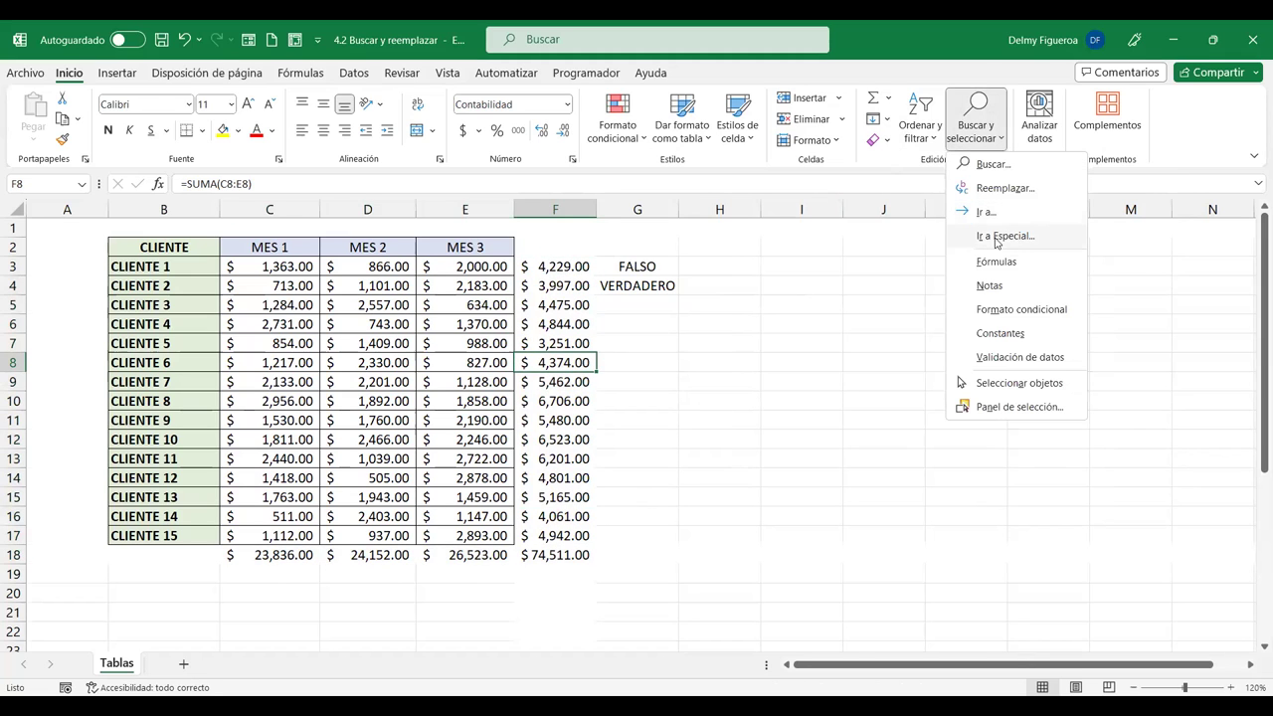
pyautogui.click(995, 236)
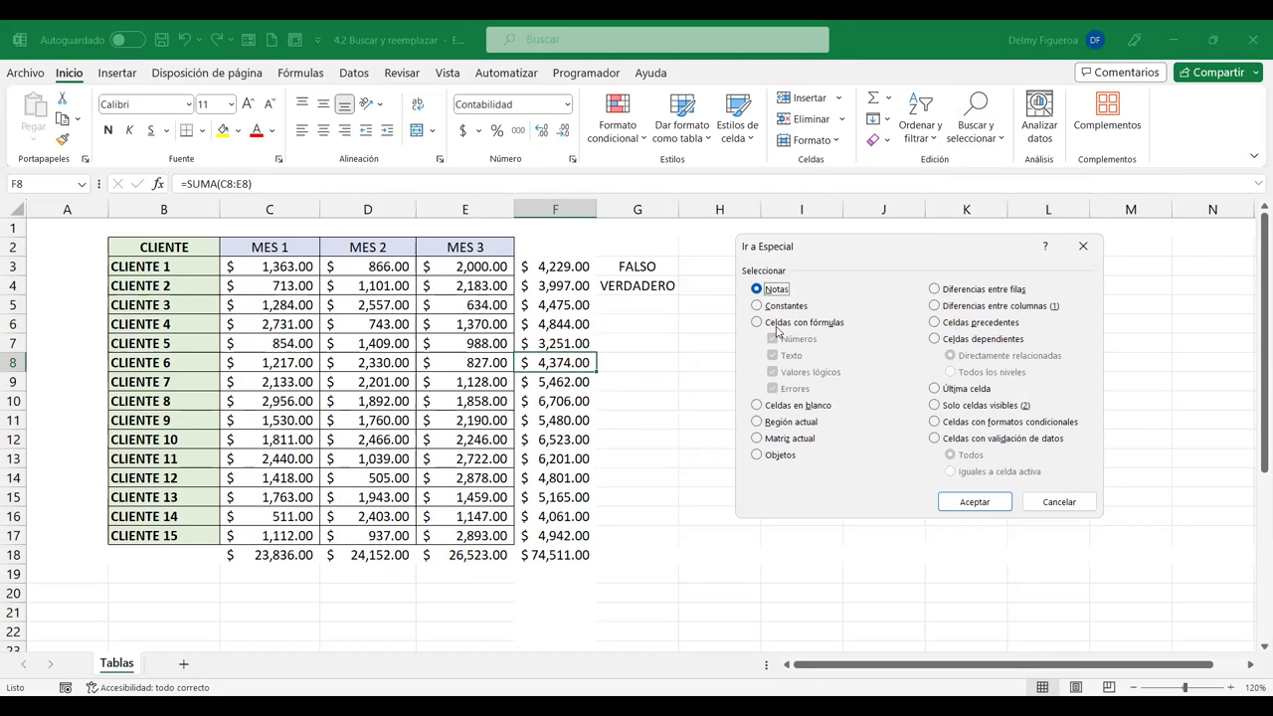
pyautogui.click(776, 324)
pyautogui.click(773, 339)
pyautogui.click(773, 372)
pyautogui.click(773, 388)
pyautogui.click(773, 388)
pyautogui.click(1002, 511)
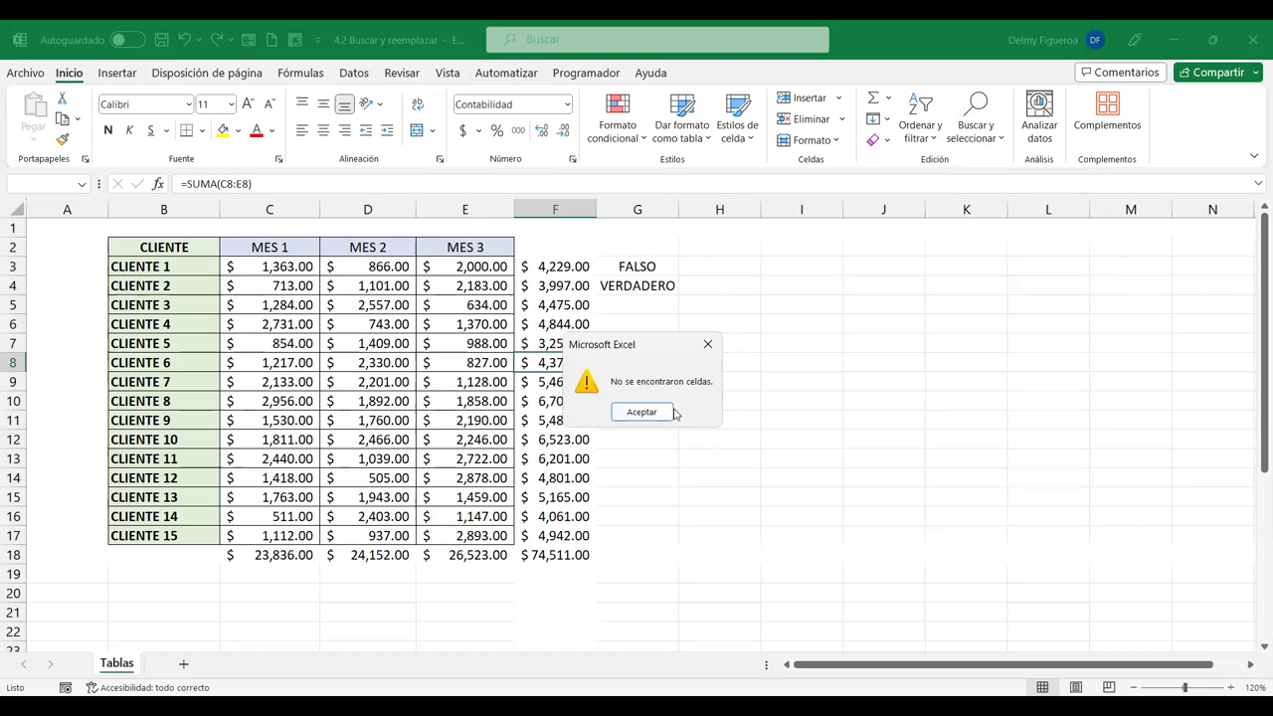
pyautogui.click(641, 412)
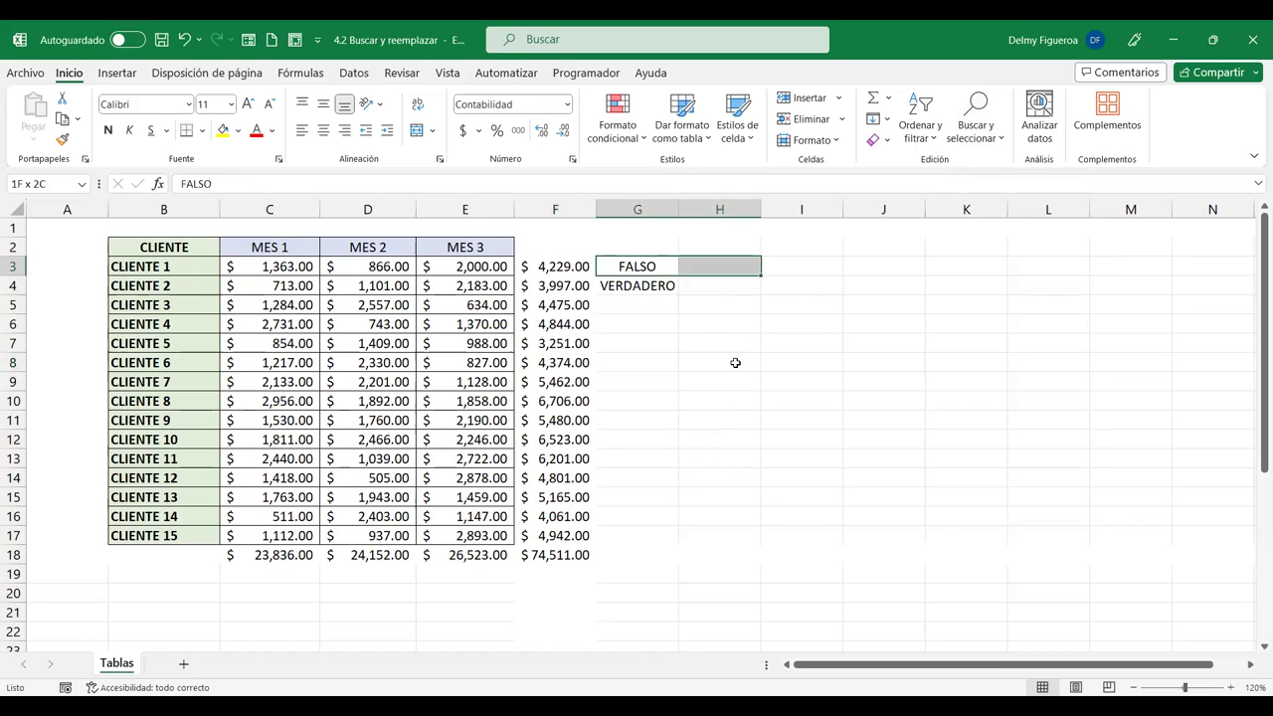
# Clear the FALSO/VERDADERO results in G3:H8, then begin and cancel a TEXTO formula in H3
pyautogui.moveTo(671, 267); pyautogui.dragTo(735, 363)
pyautogui.press('Delete')
pyautogui.click(663, 263)
pyautogui.click(725, 271)
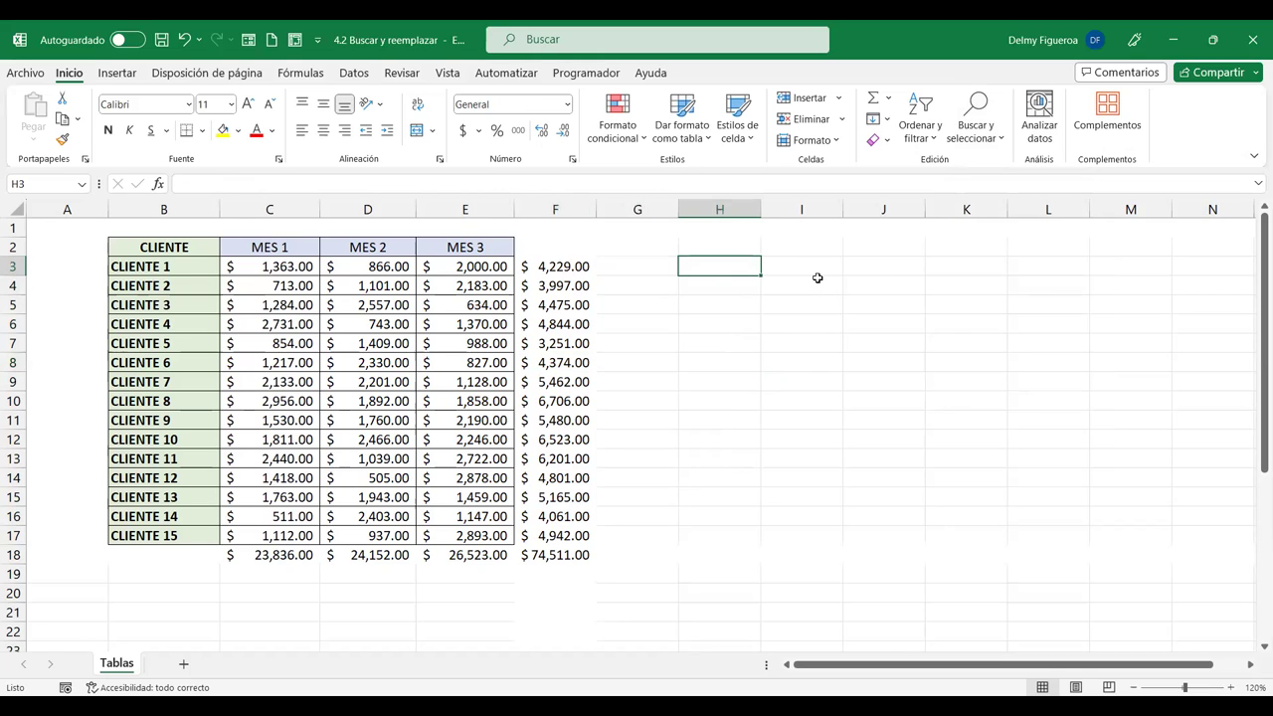
pyautogui.write('+TEX')
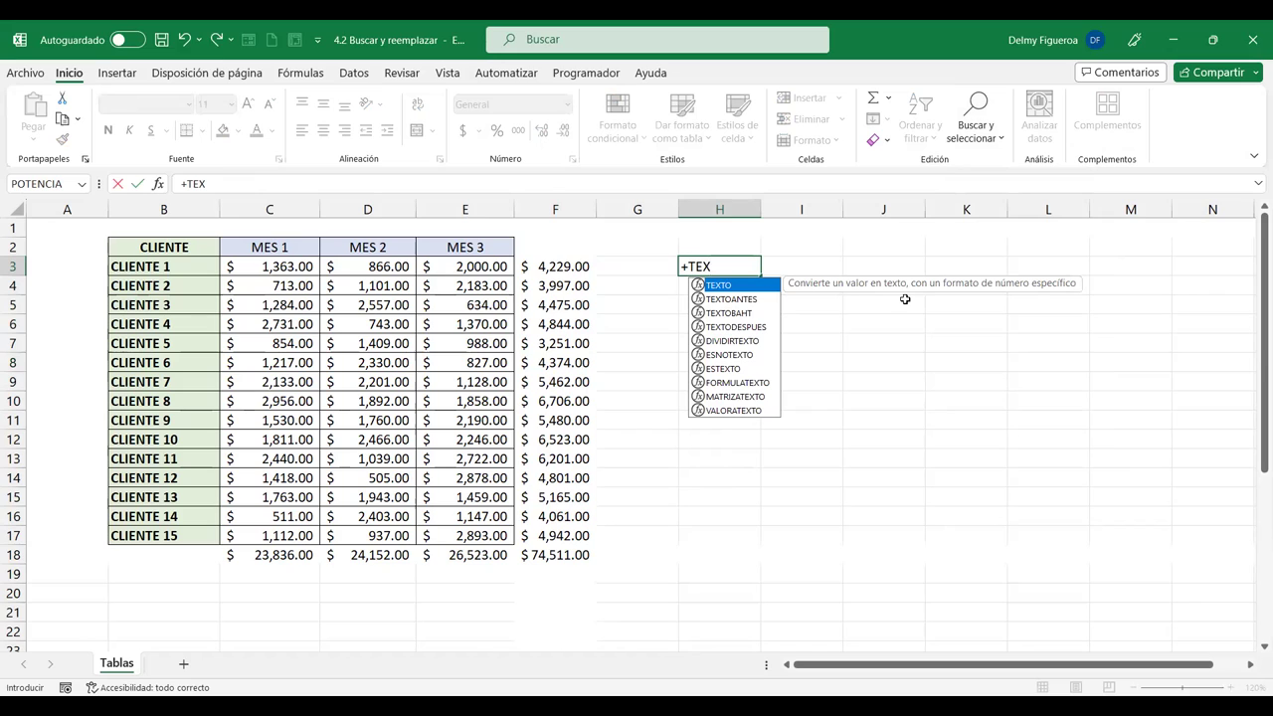
pyautogui.doubleClick(733, 287)
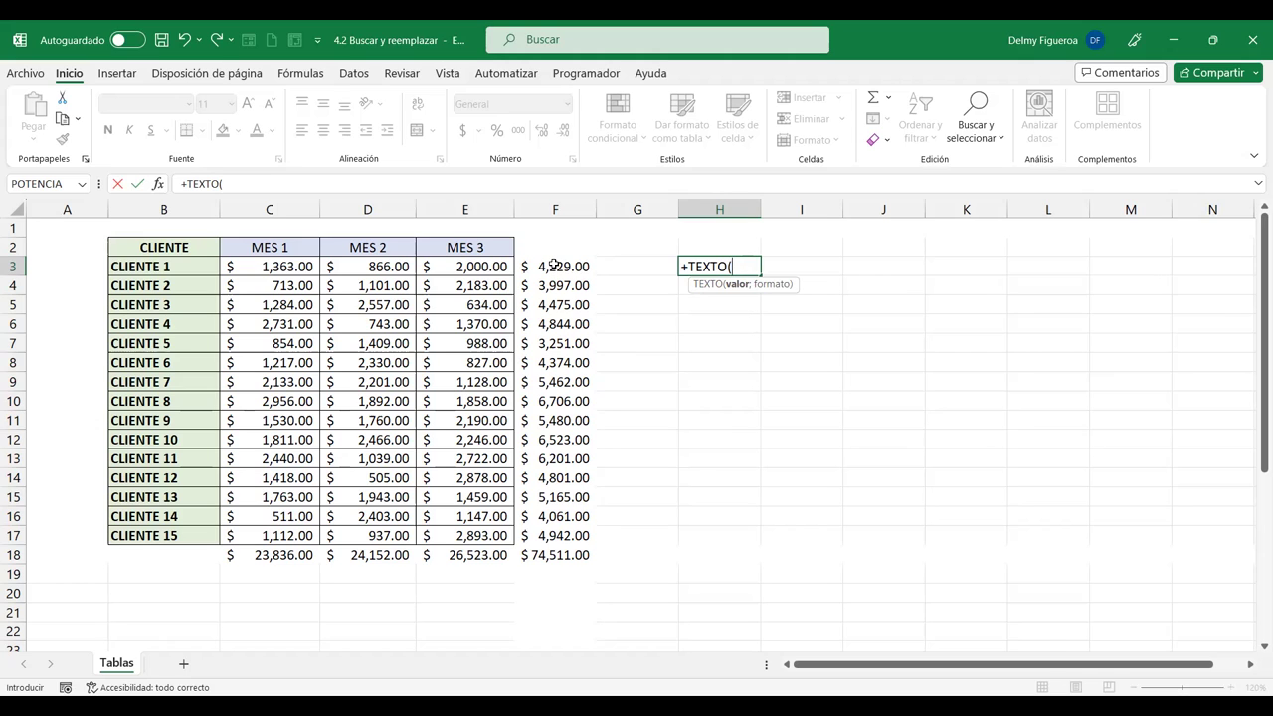
pyautogui.press('Escape')
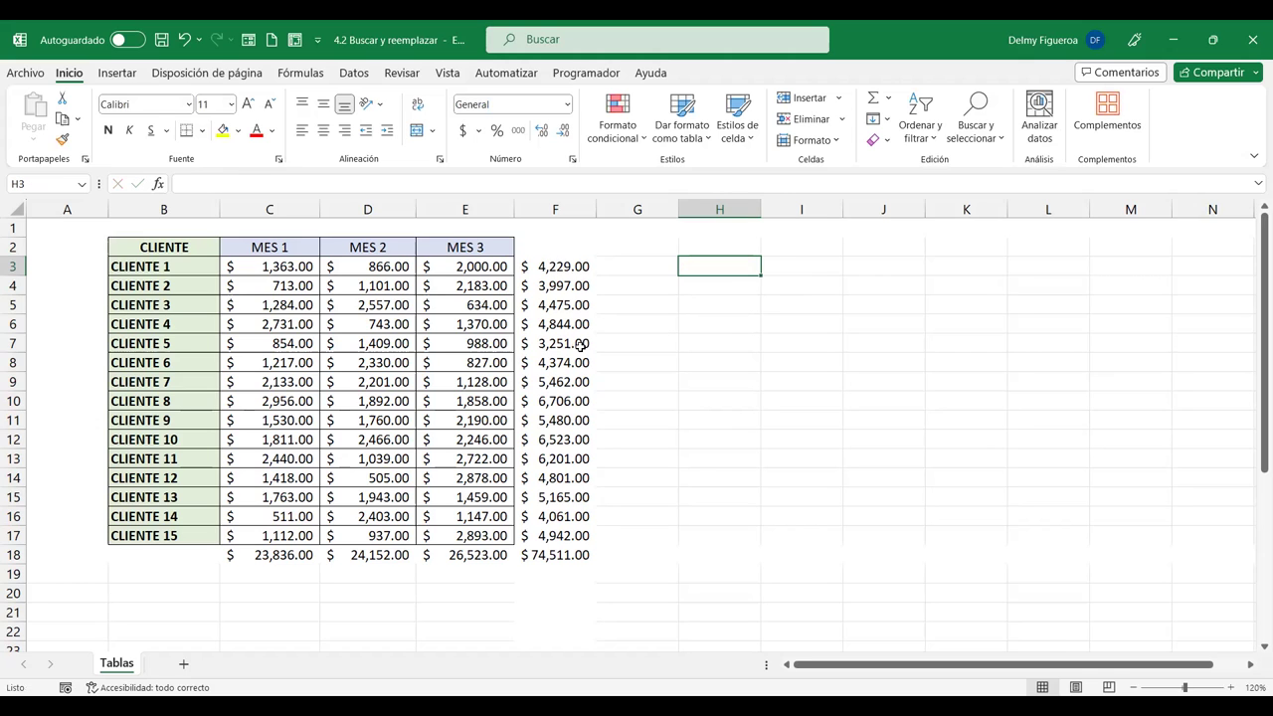
pyautogui.click(77, 266)
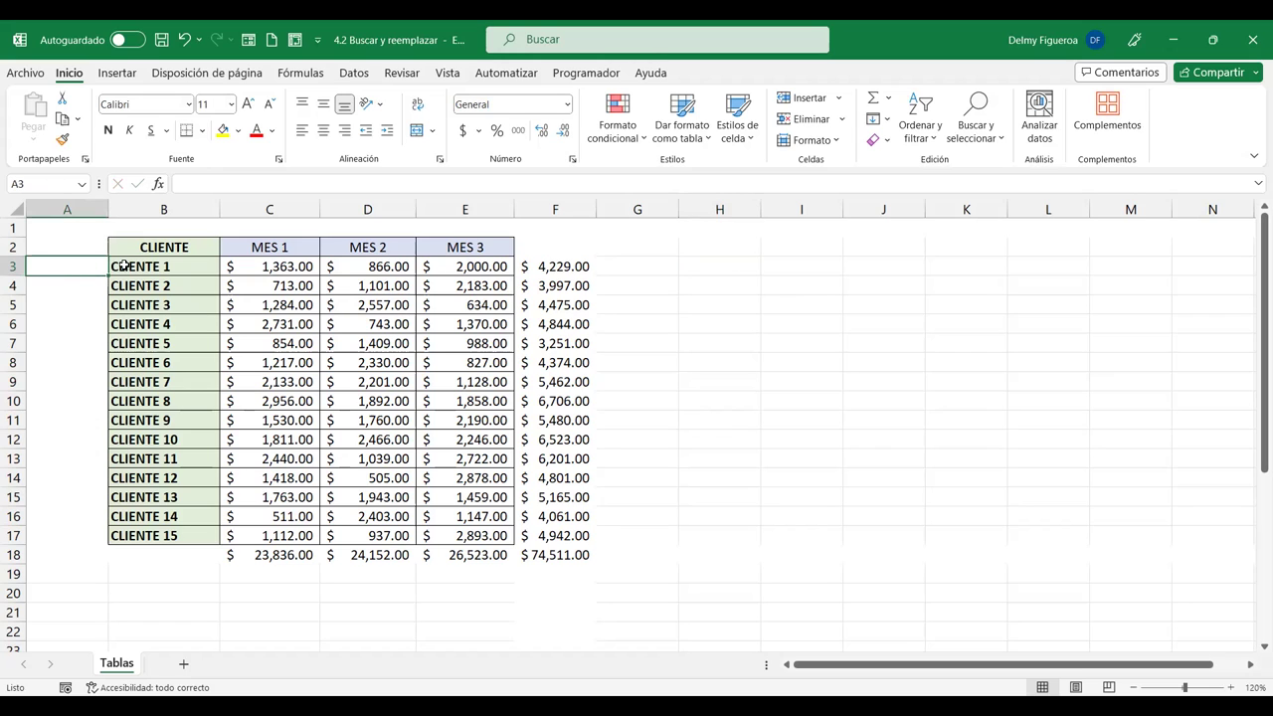
# Enter 5/9/2023 in A3 and =+TEXTO(A3;"DDDD") in H3, showing martes
pyautogui.write('5/9/2023')
pyautogui.press('Return')
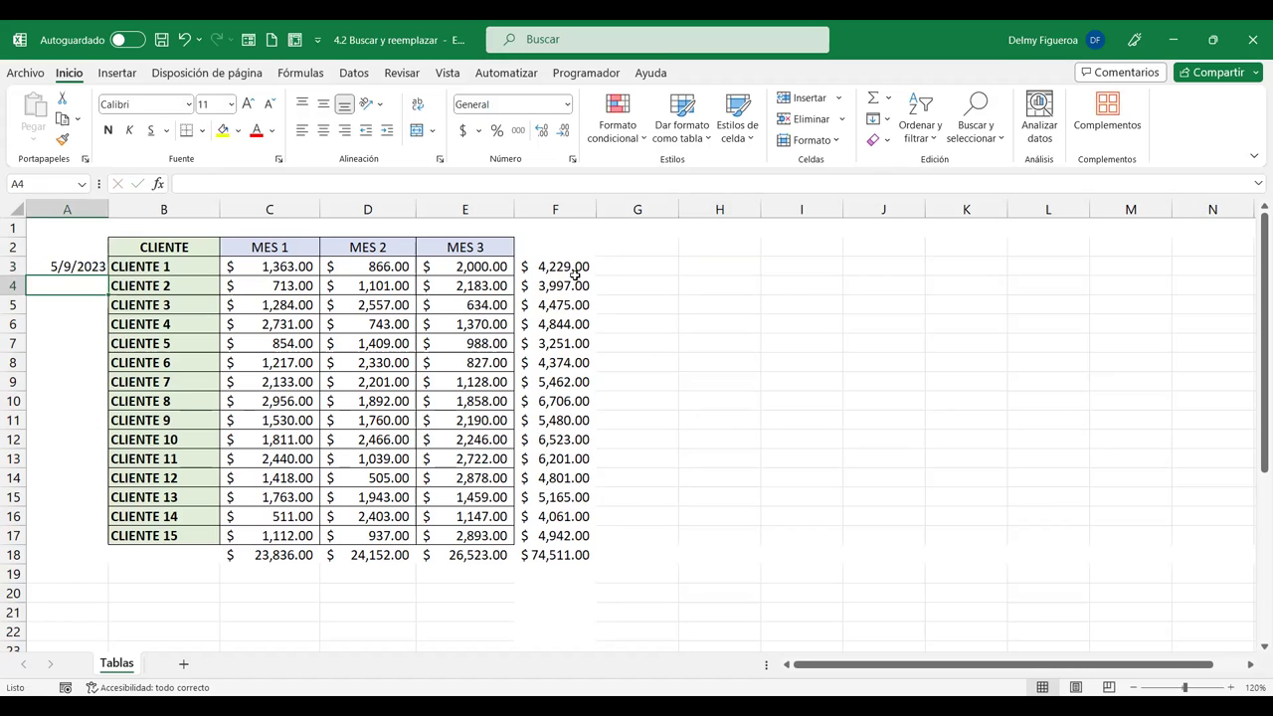
pyautogui.click(684, 269)
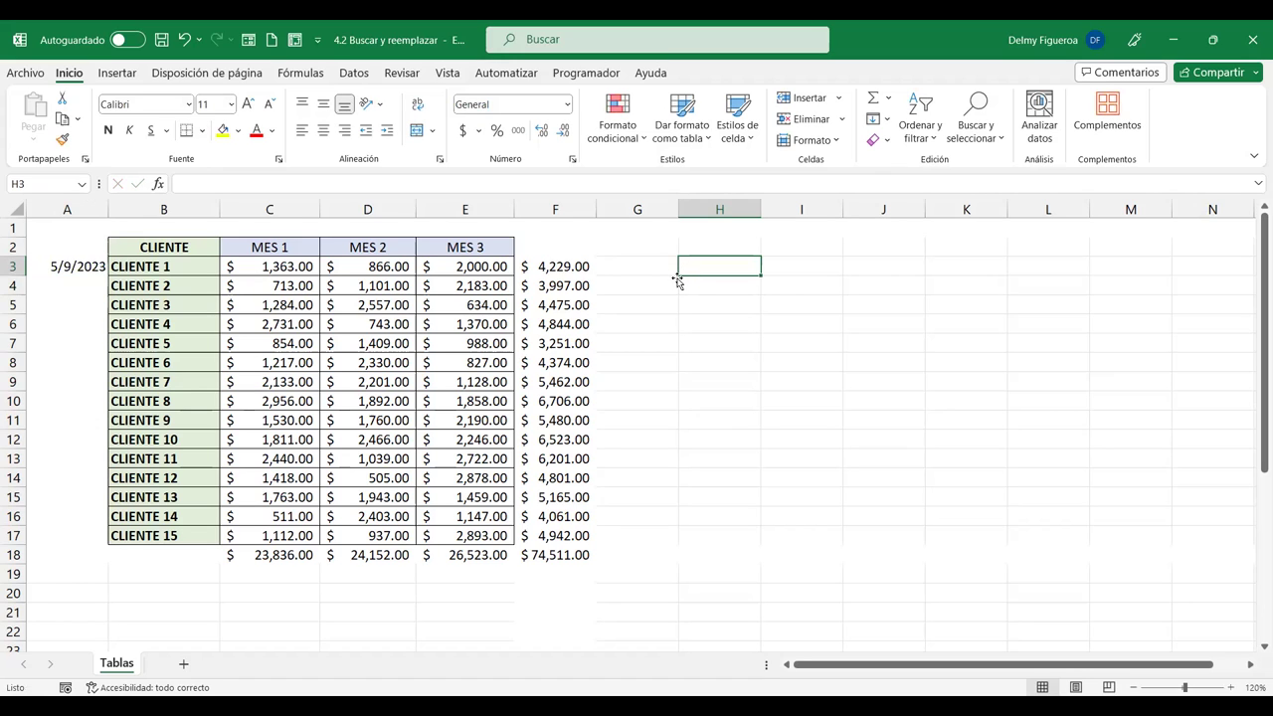
pyautogui.write('+TEX')
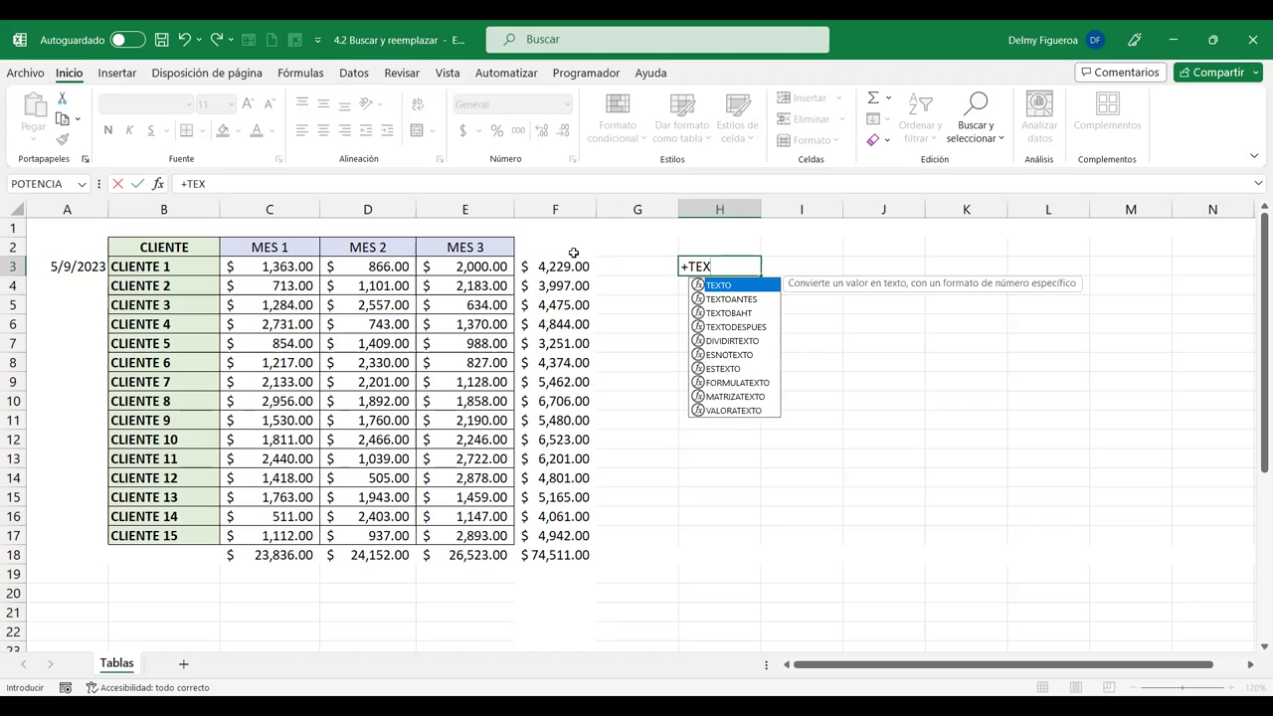
pyautogui.doubleClick(738, 289)
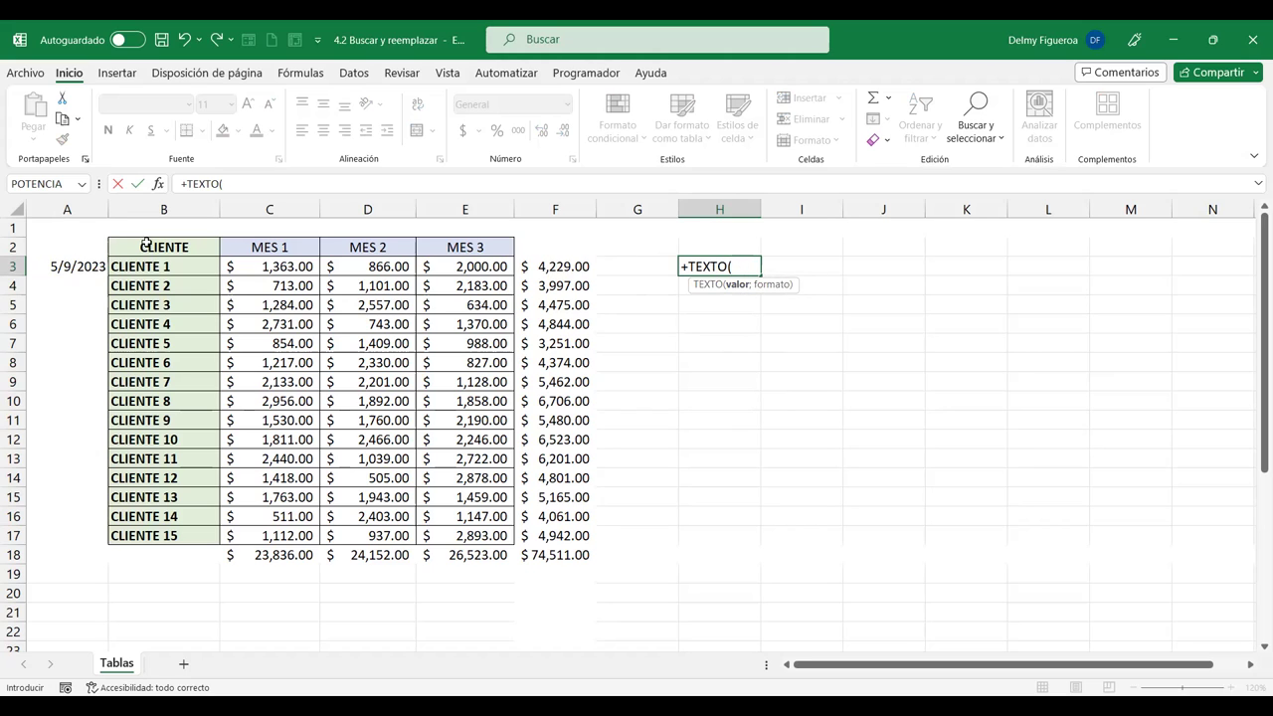
pyautogui.click(54, 265)
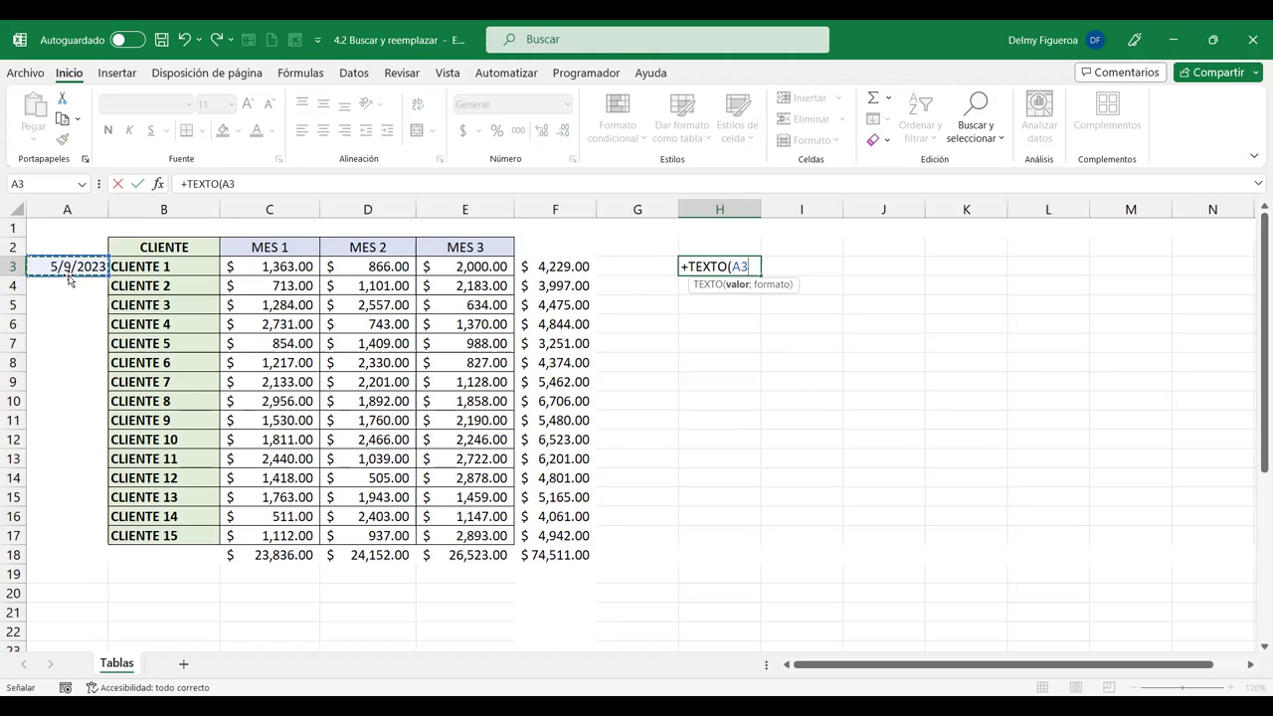
pyautogui.write(';')
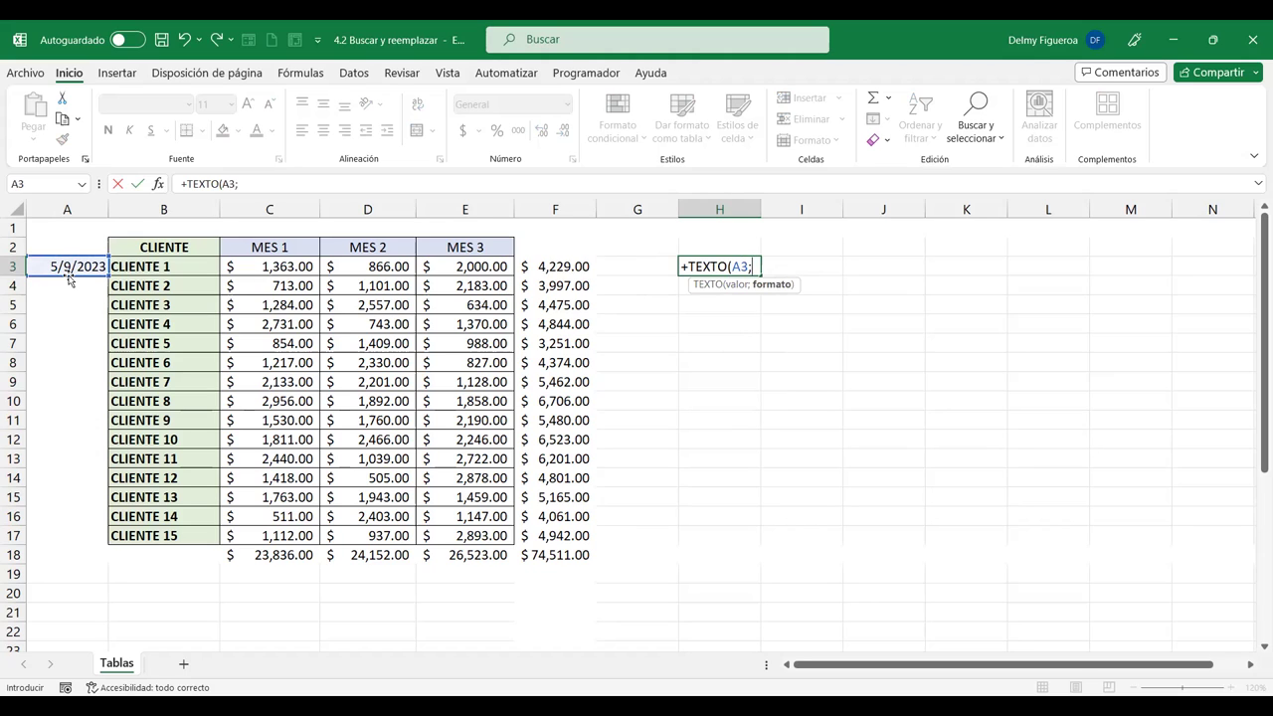
pyautogui.write('"DD')
pyautogui.write('DD')
pyautogui.press('Return')
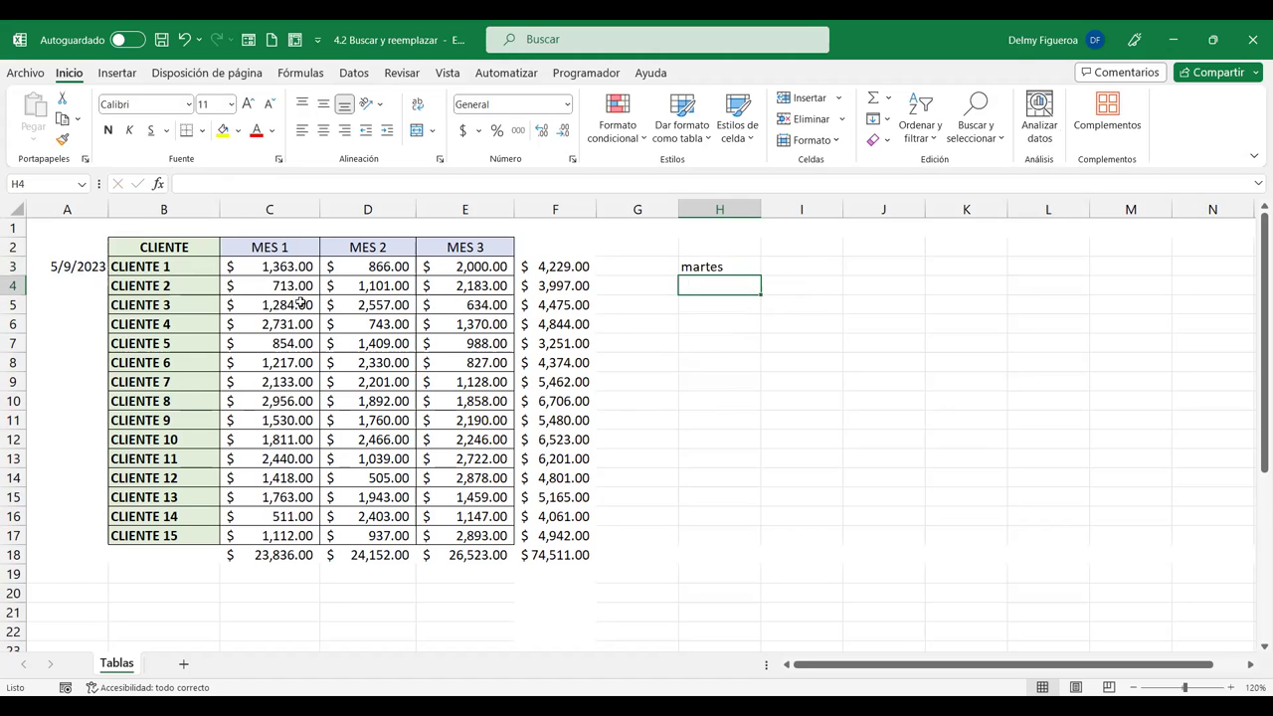
pyautogui.doubleClick(742, 267)
pyautogui.doubleClick(742, 267)
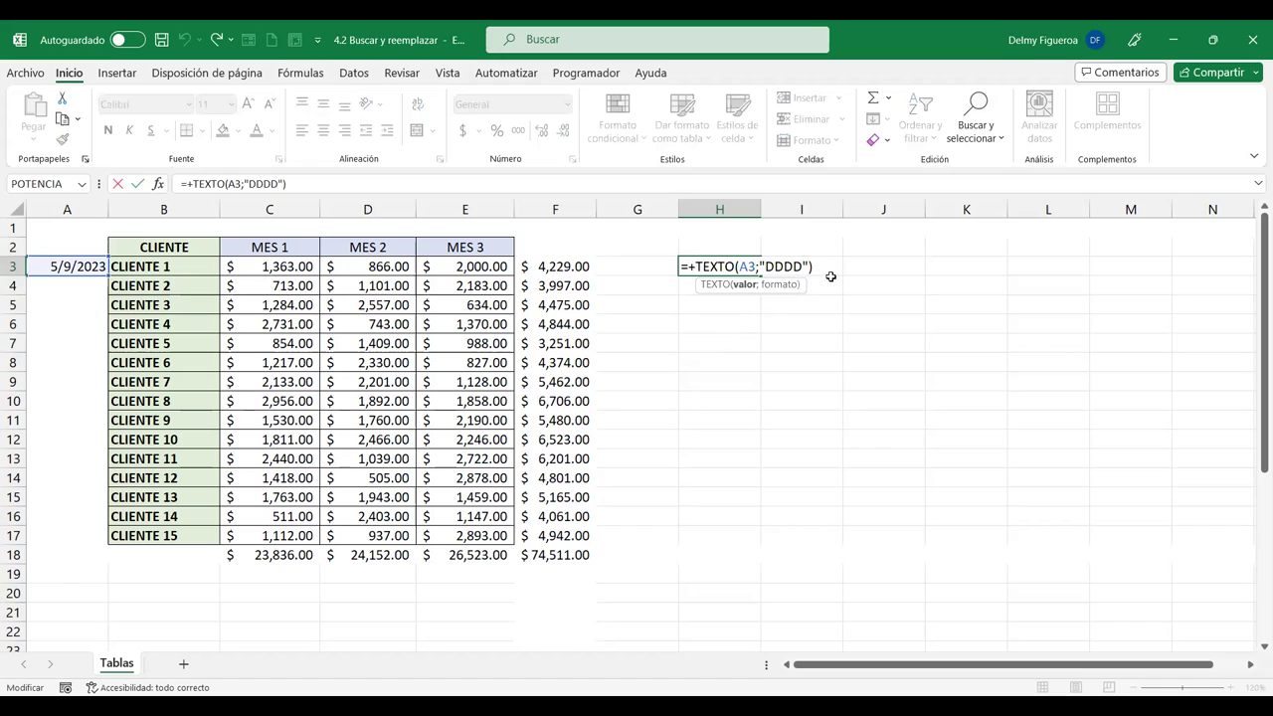
pyautogui.press('Return')
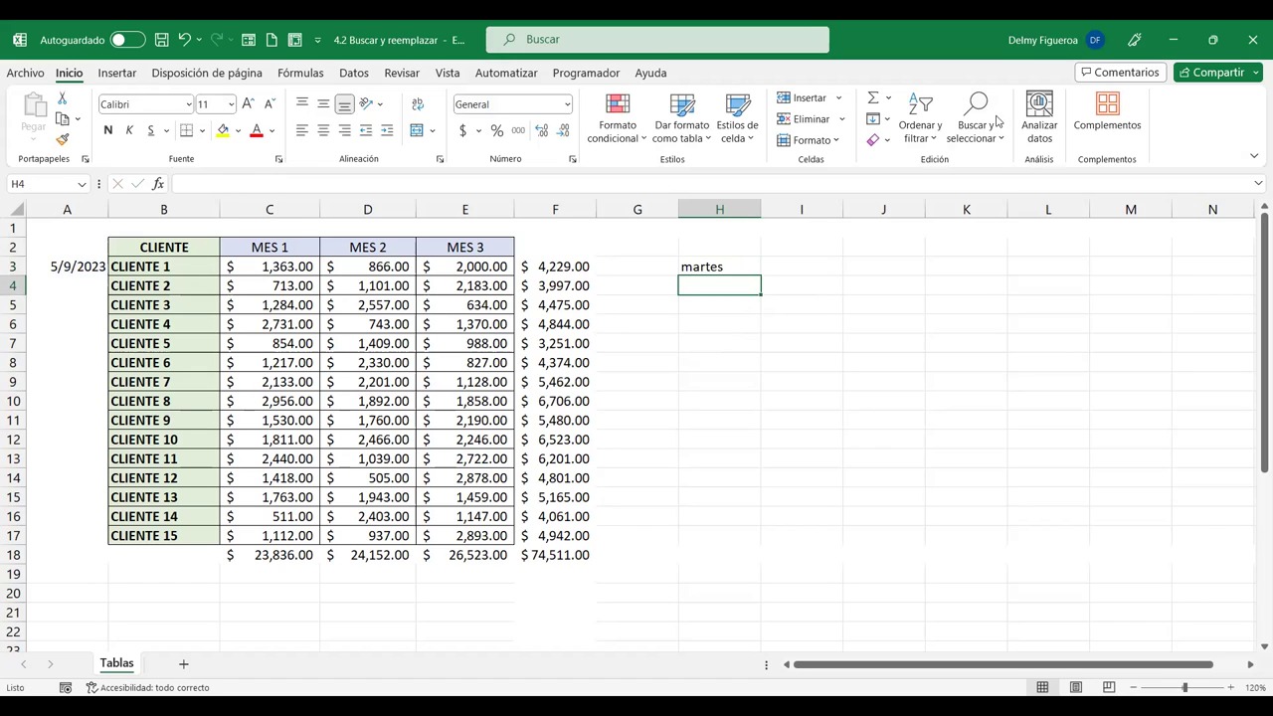
# Select formulas returning only Texto via Ir a Especial, isolating H3 showing martes
pyautogui.click(1003, 126)
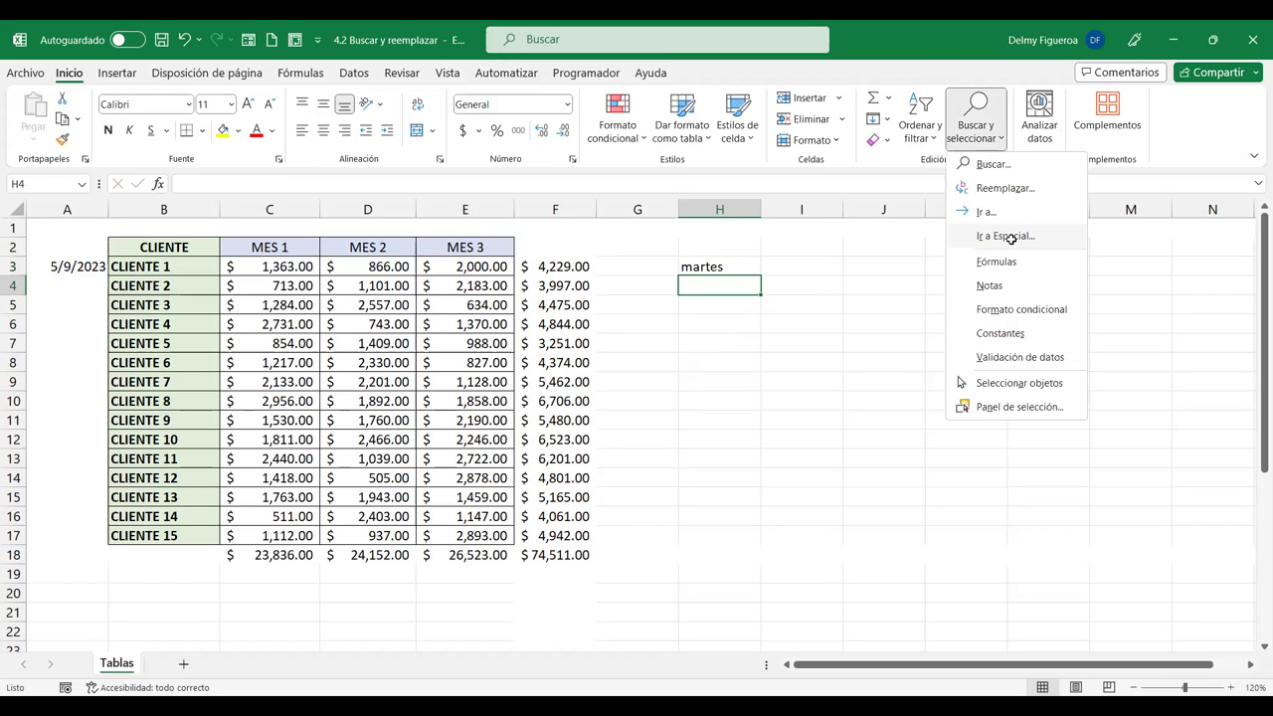
pyautogui.click(990, 236)
pyautogui.click(834, 323)
pyautogui.click(775, 339)
pyautogui.click(773, 372)
pyautogui.click(775, 389)
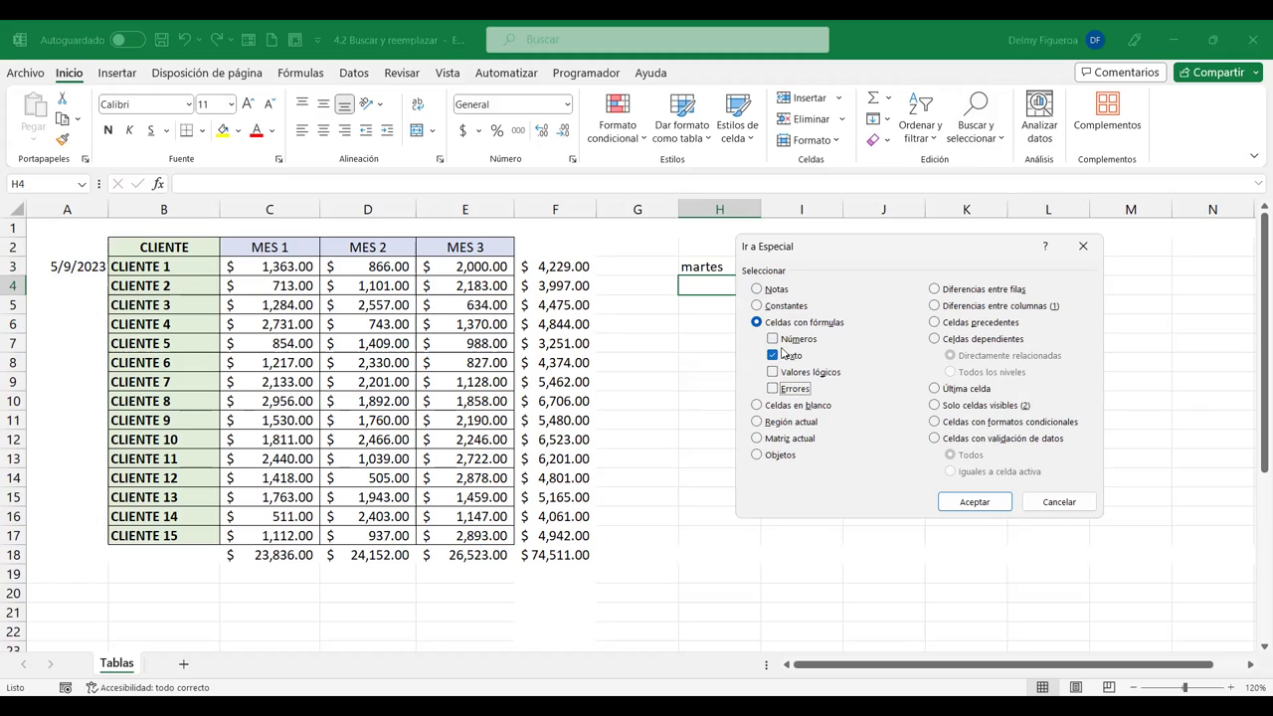
pyautogui.click(985, 505)
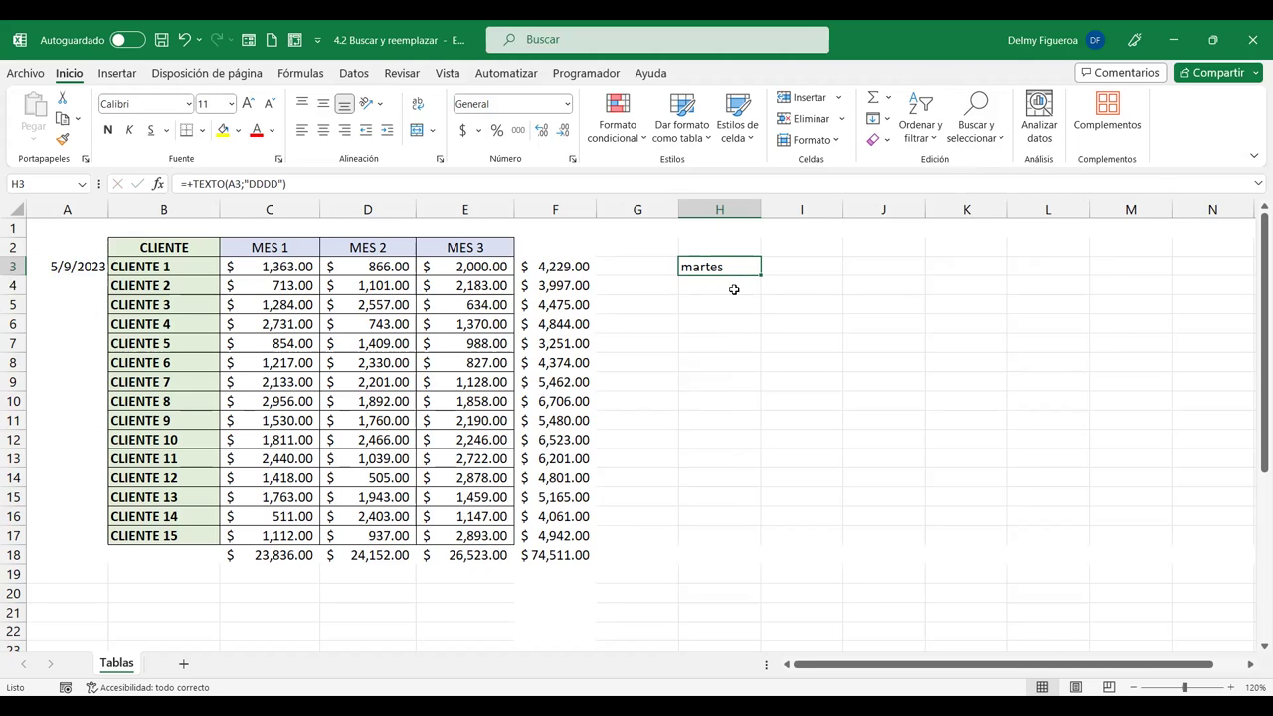
pyautogui.click(549, 350)
pyautogui.click(989, 139)
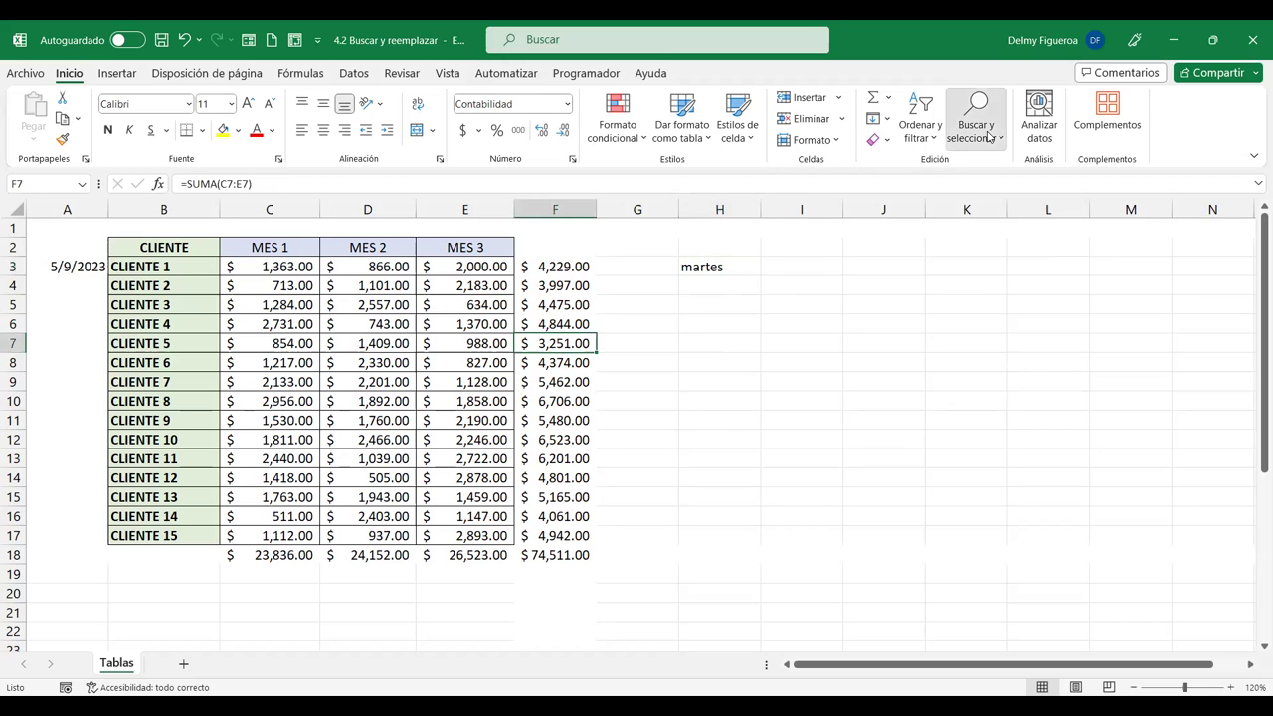
pyautogui.click(1040, 248)
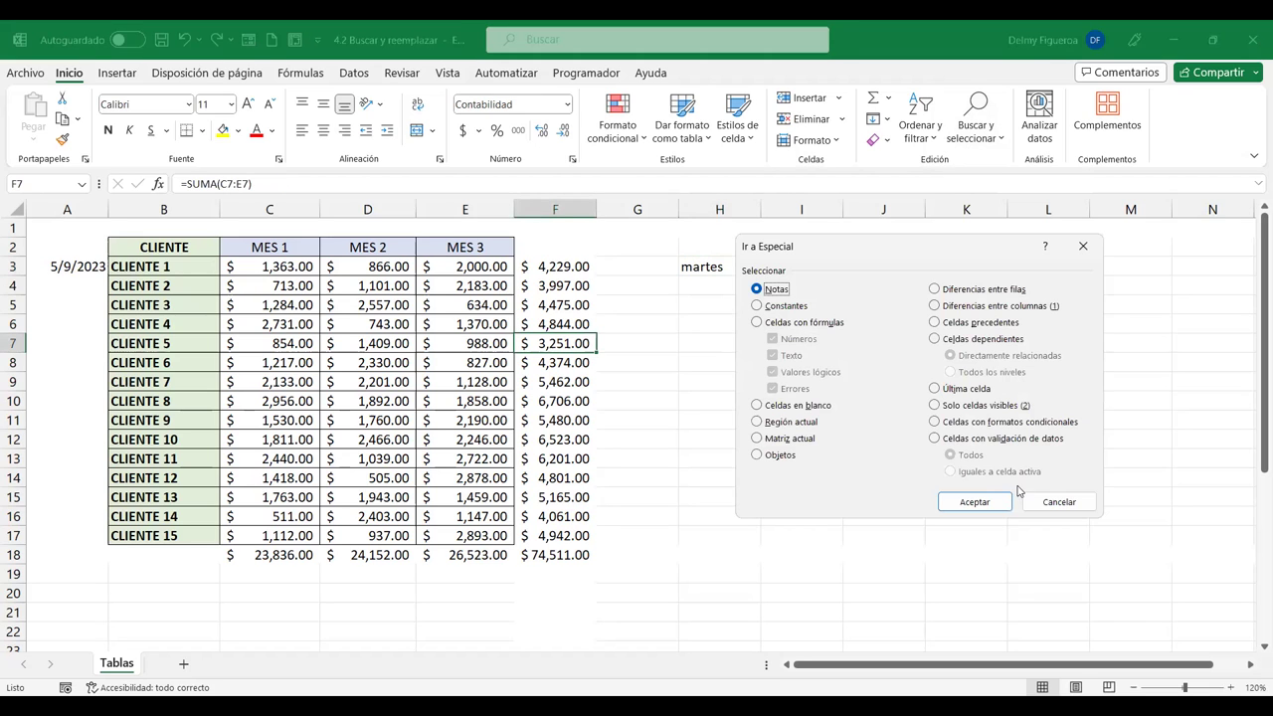
pyautogui.click(1083, 502)
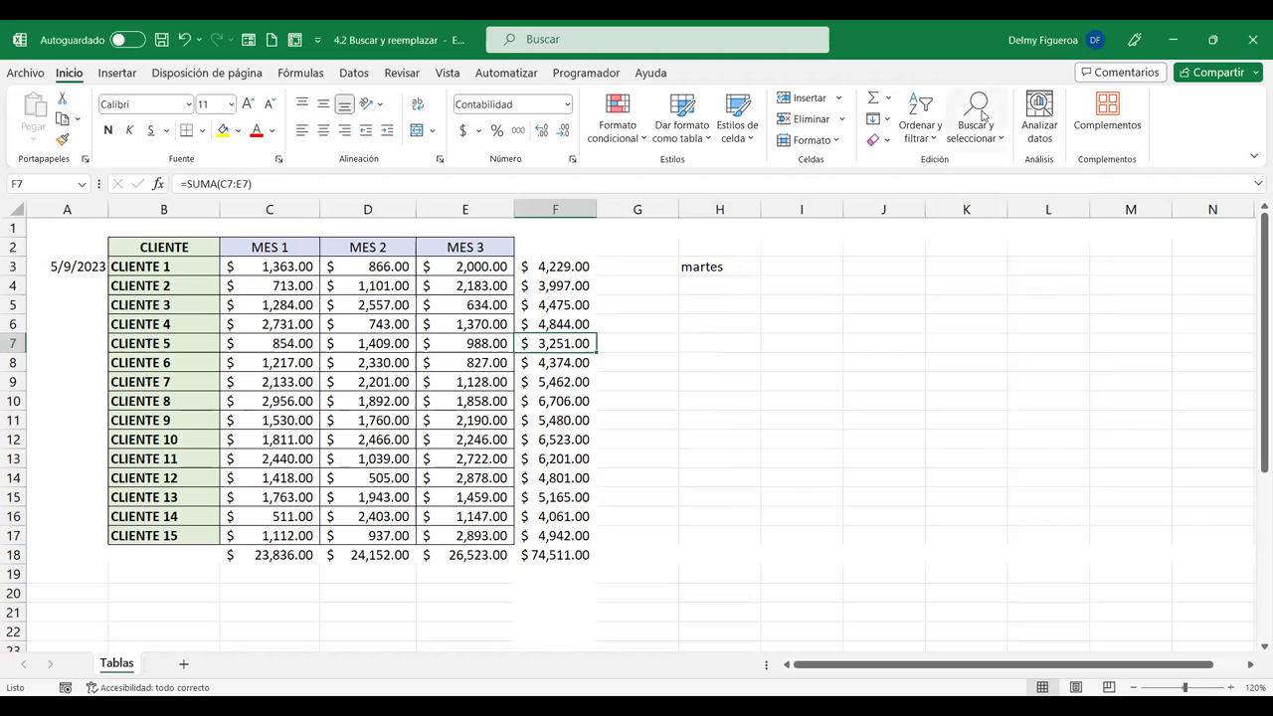
pyautogui.click(972, 141)
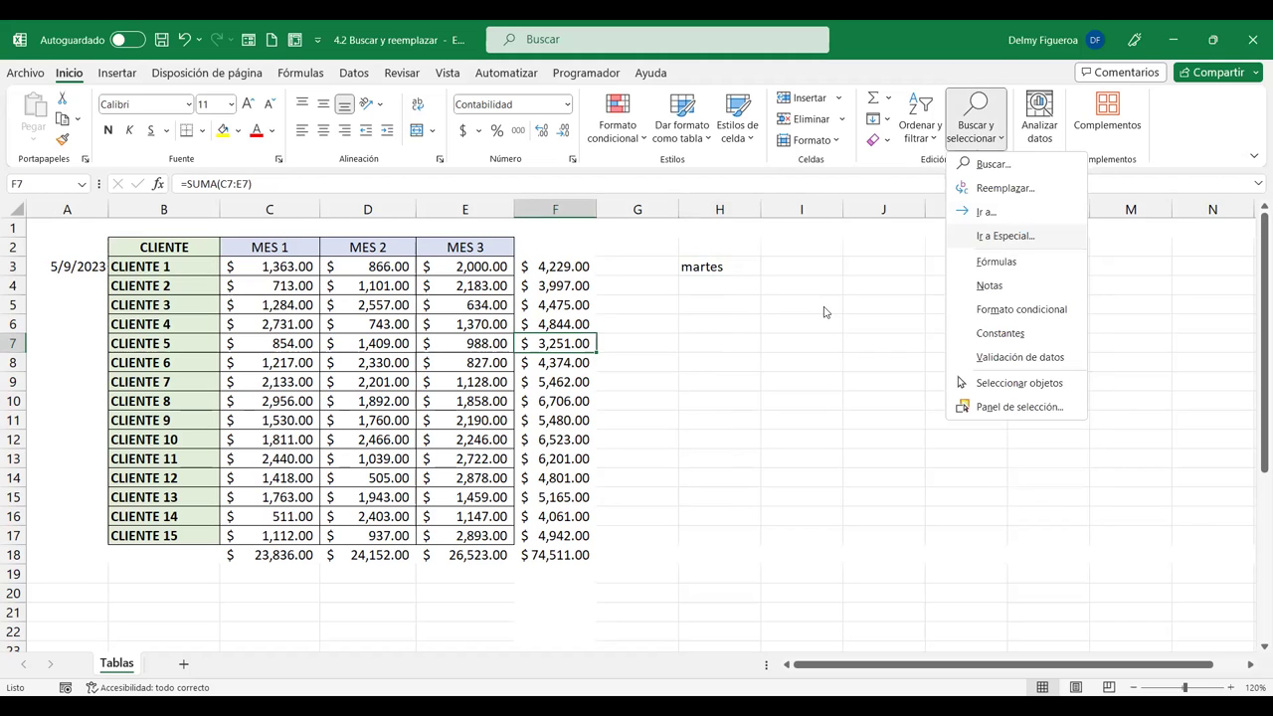
pyautogui.press('e')
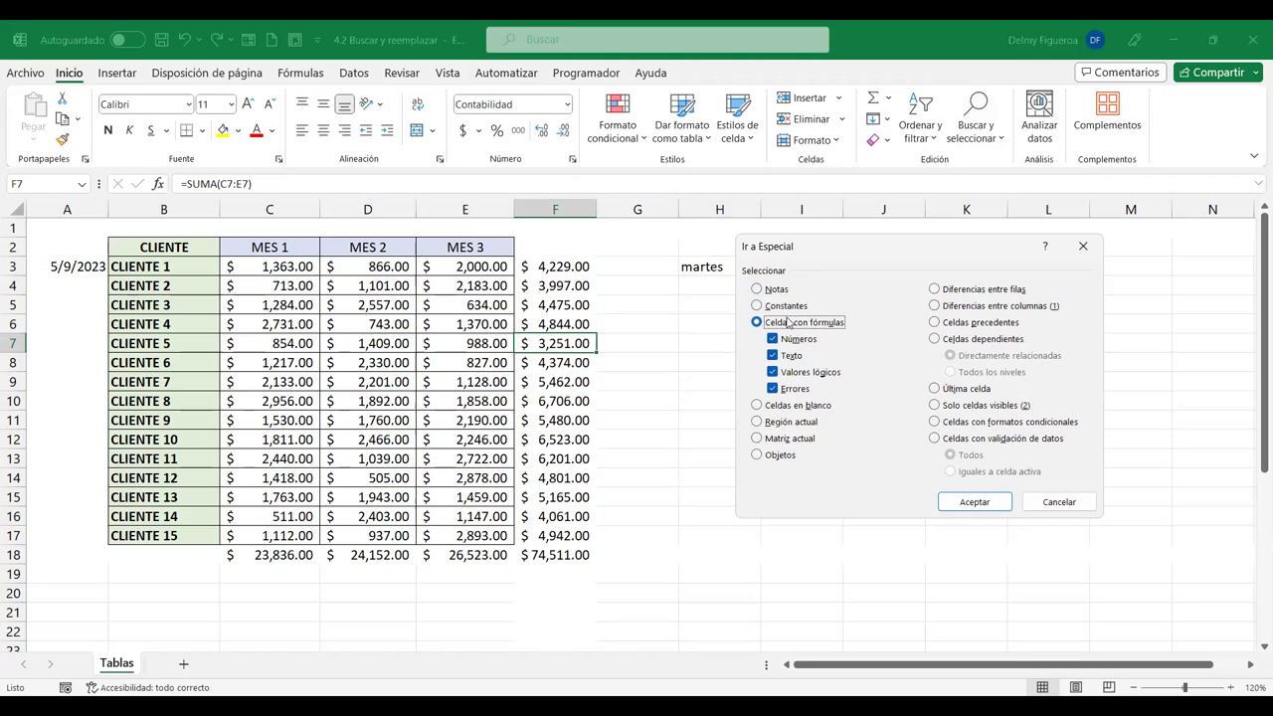
pyautogui.click(773, 339)
pyautogui.click(773, 355)
pyautogui.click(773, 389)
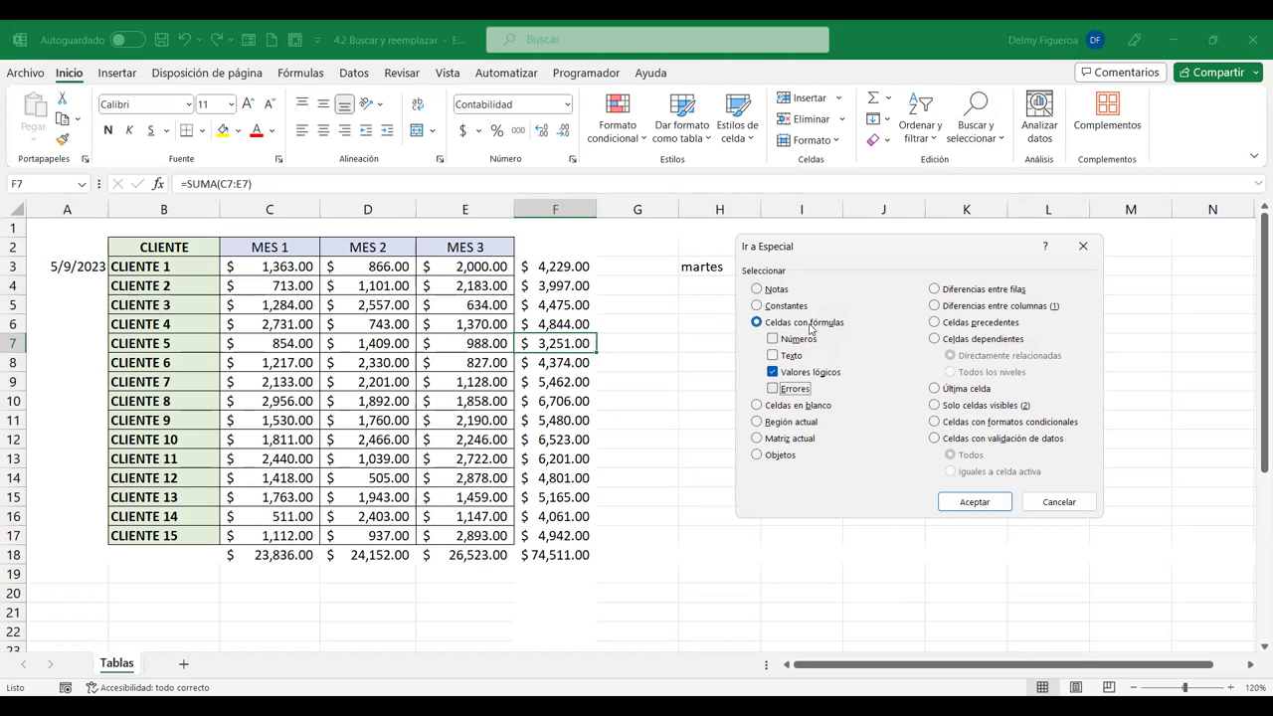
pyautogui.click(1085, 502)
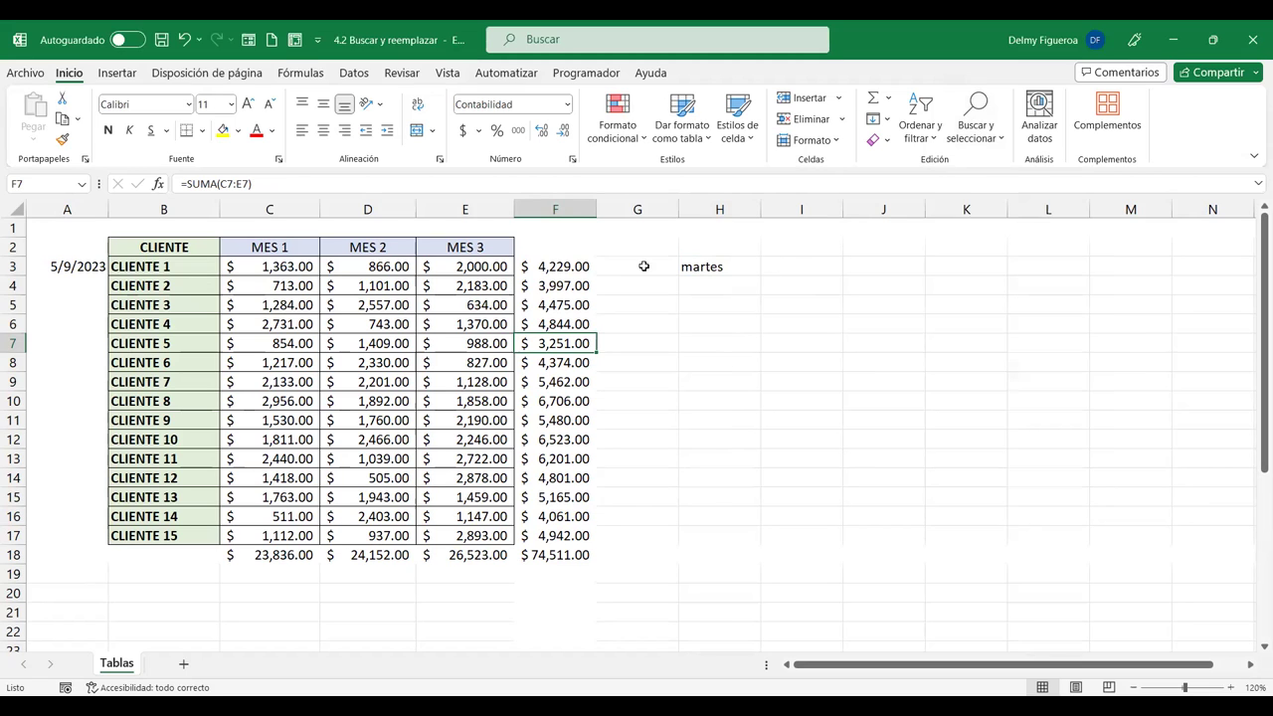
pyautogui.click(643, 267)
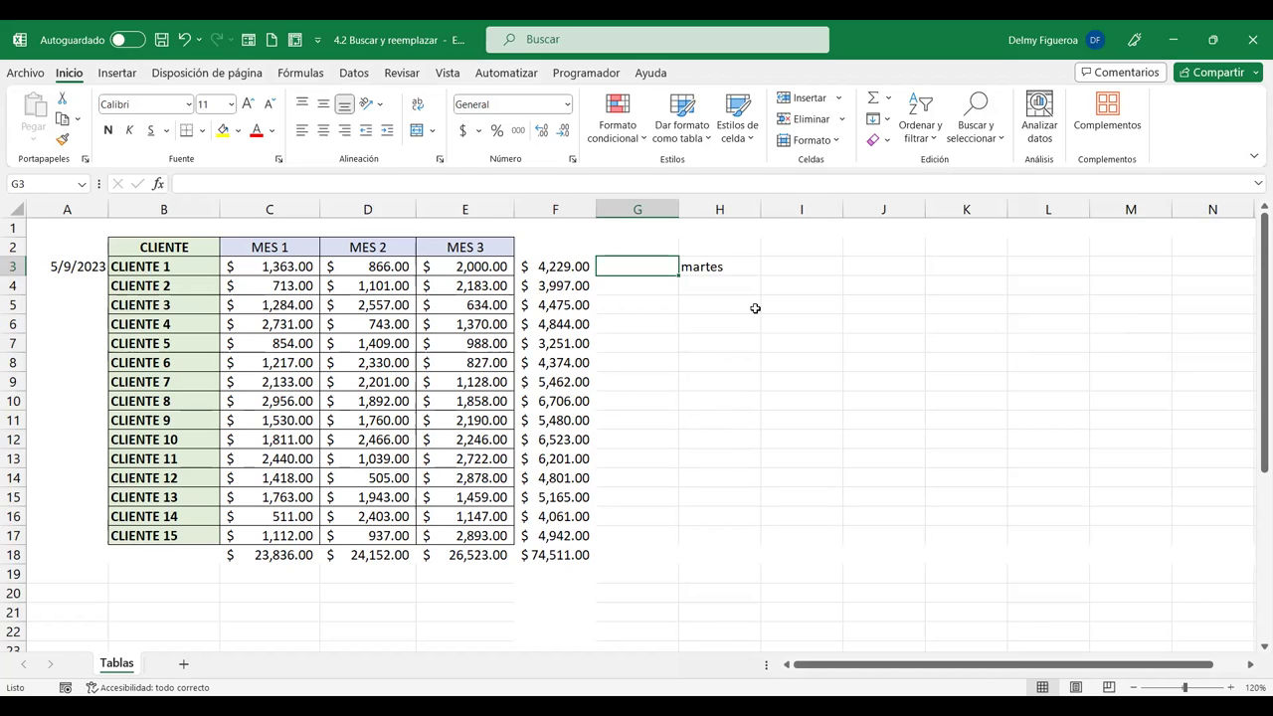
# Enter =+C3<D3 in G3, fill it down to G17, and check the results
pyautogui.write('+C3<')
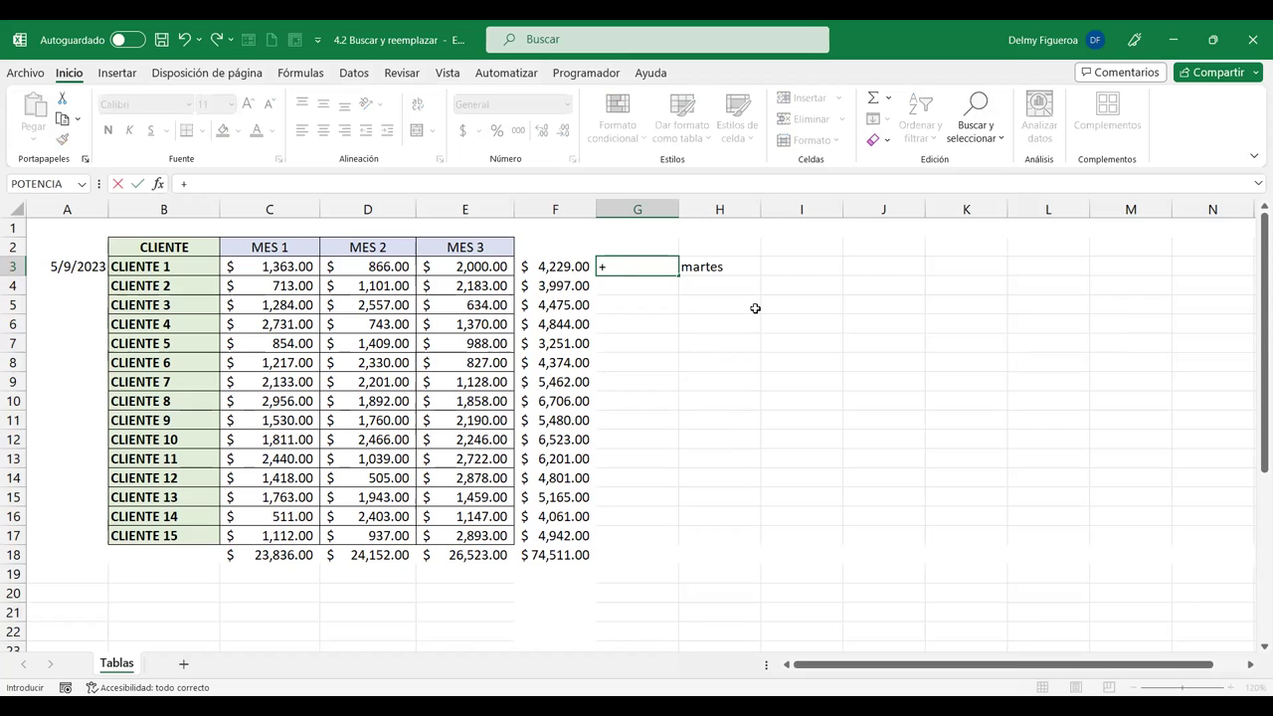
pyautogui.click(281, 266)
pyautogui.write('<')
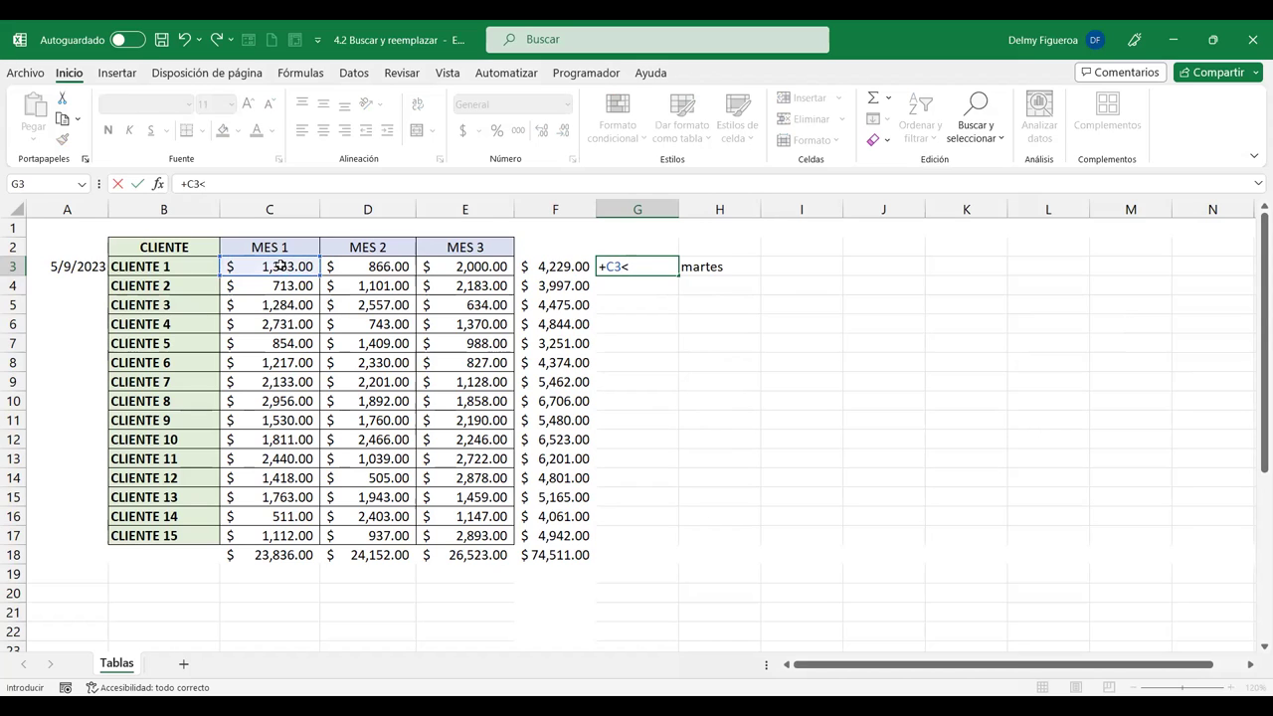
pyautogui.click(384, 263)
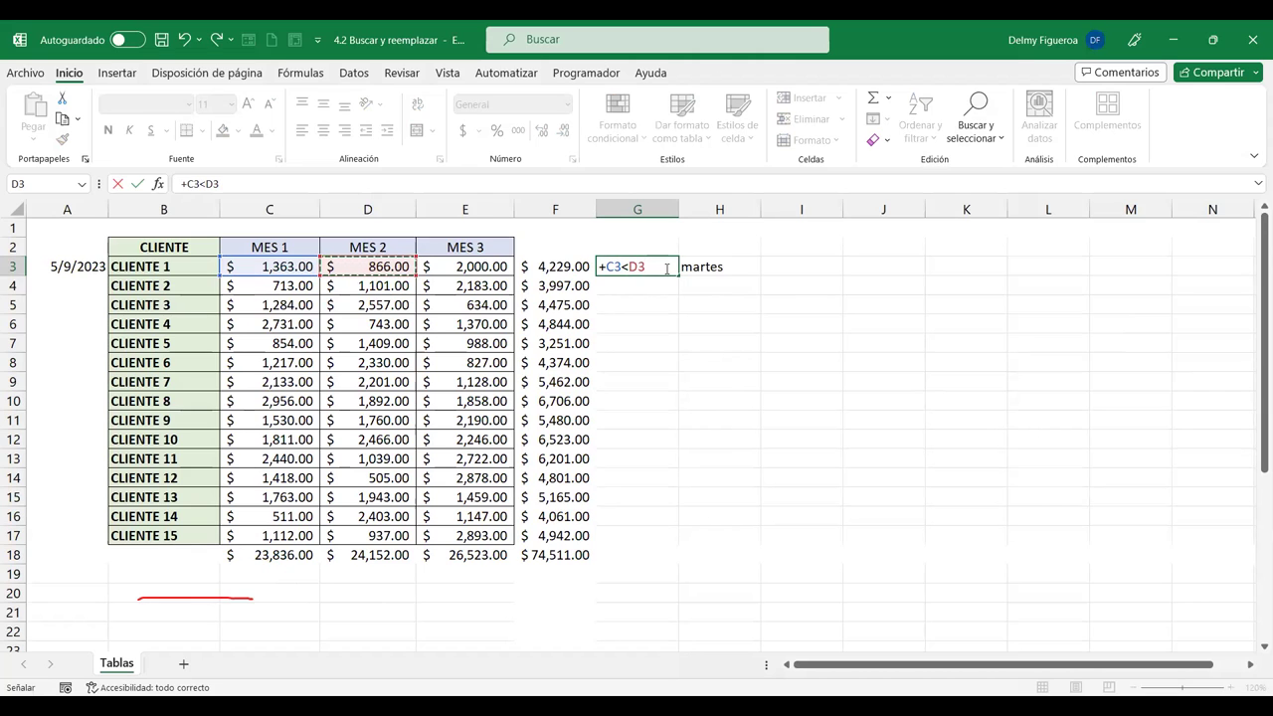
pyautogui.press('Return')
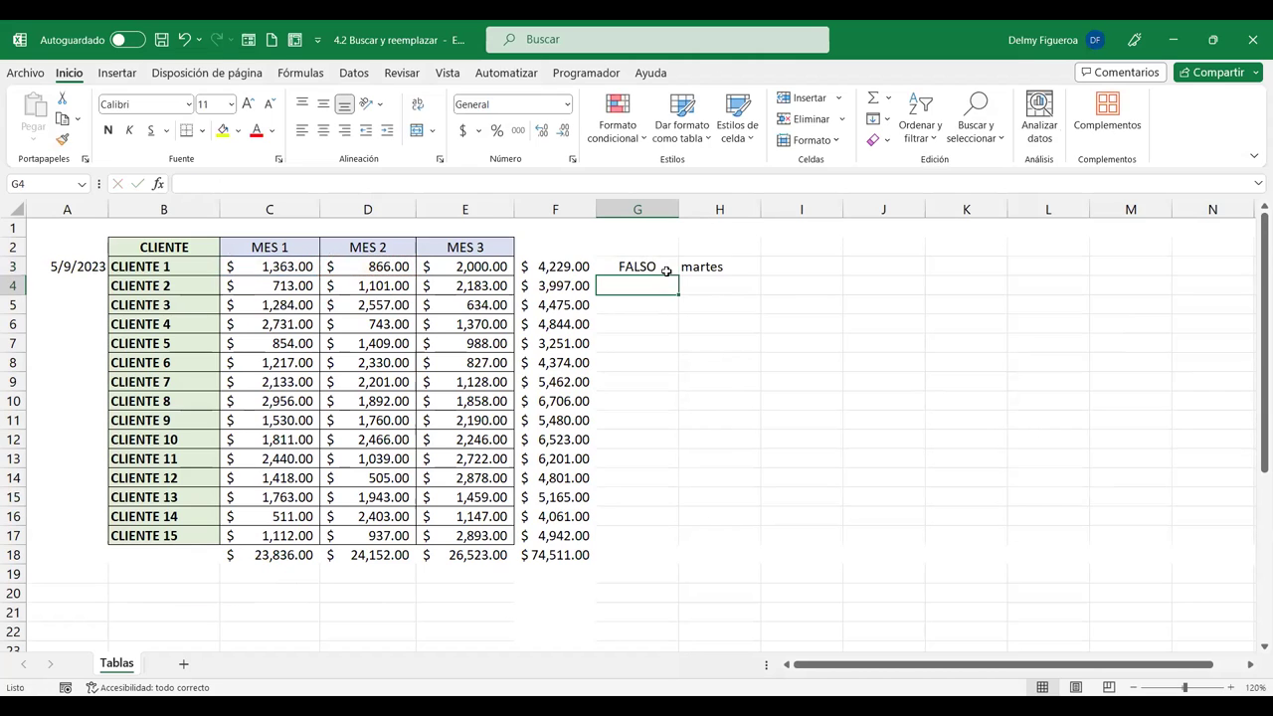
pyautogui.click(673, 273)
pyautogui.doubleClick(680, 278)
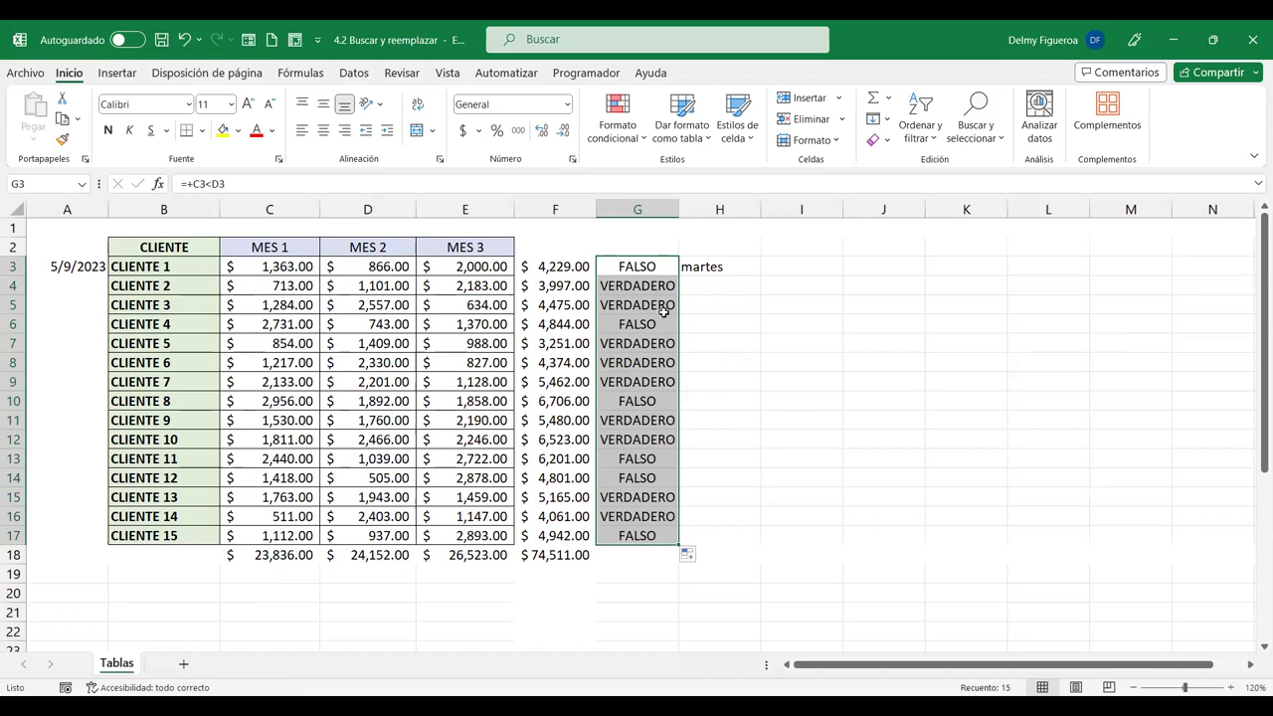
pyautogui.click(618, 285)
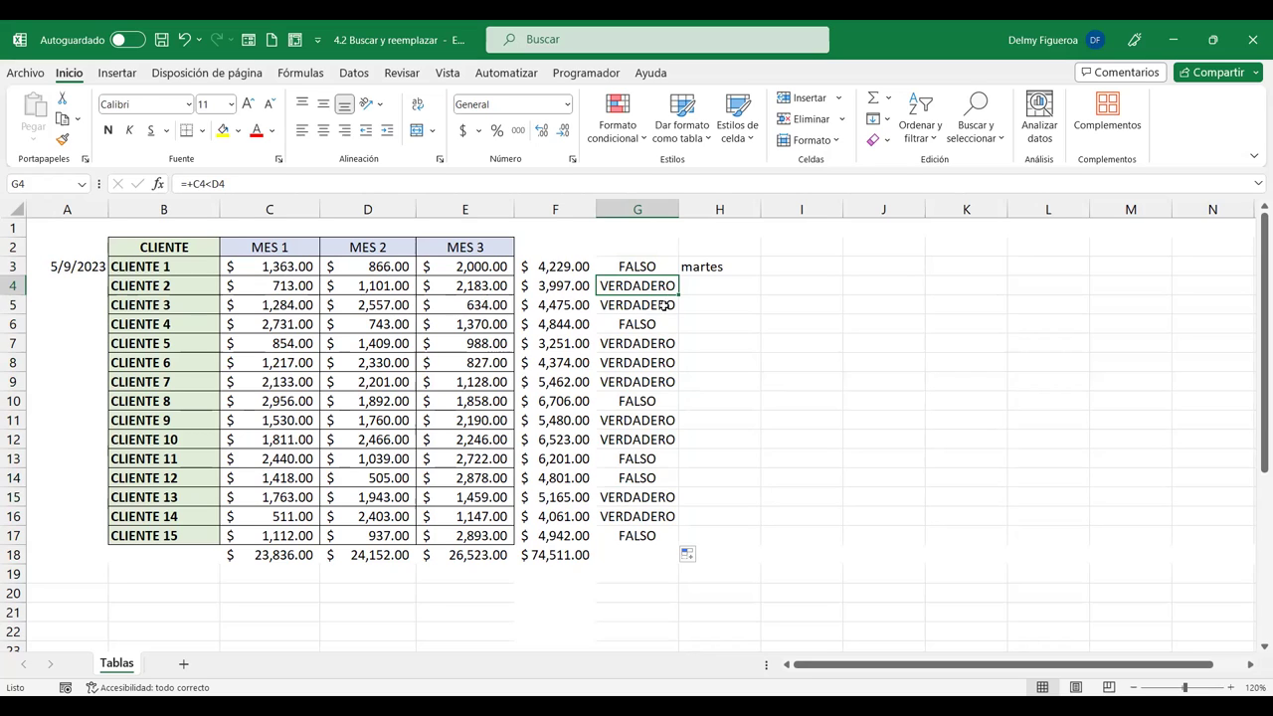
pyautogui.click(369, 474)
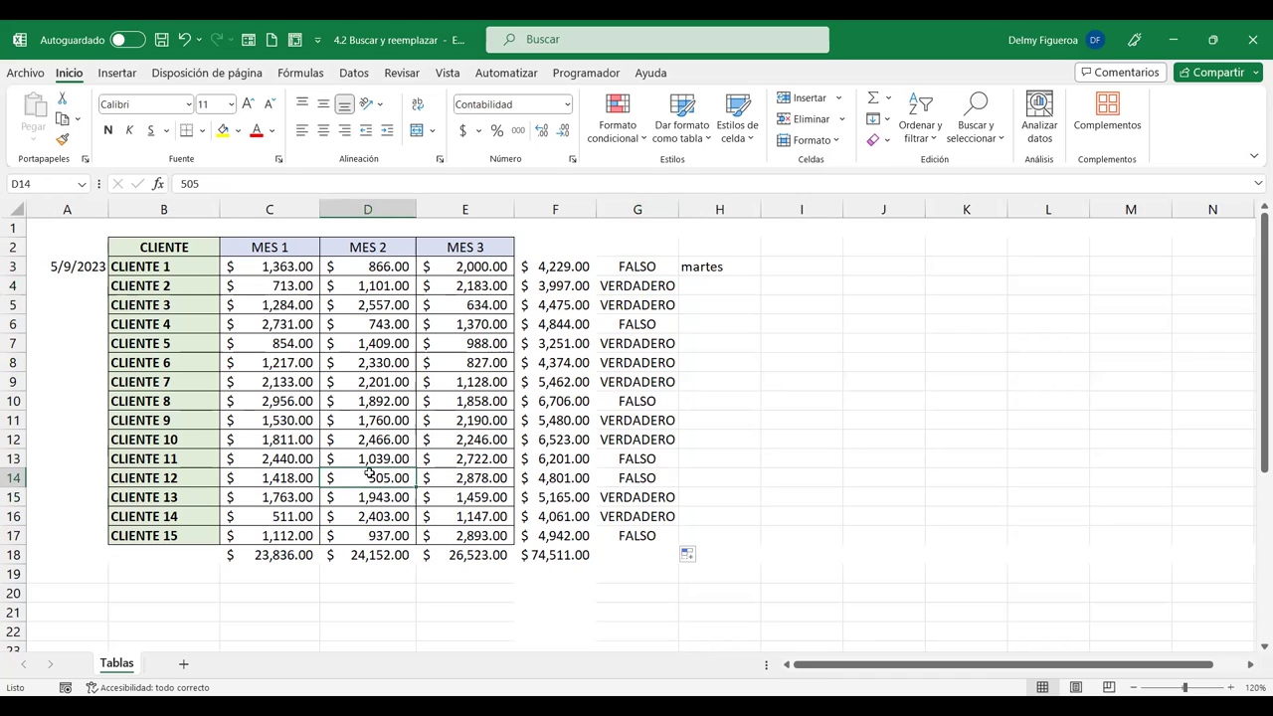
# Use Ir a Especial to select only formula cells returning Valores lógicos (G3:G17)
pyautogui.click(991, 144)
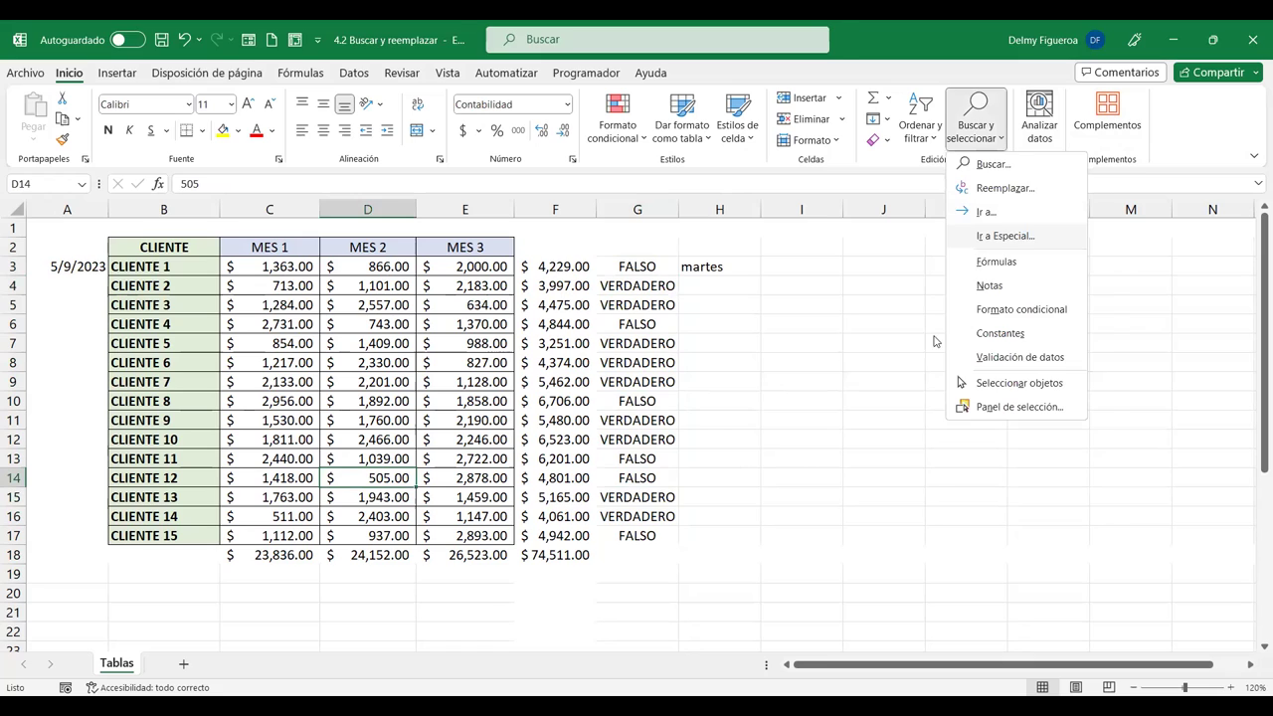
pyautogui.press('Return')
pyautogui.click(757, 322)
pyautogui.click(773, 339)
pyautogui.click(773, 355)
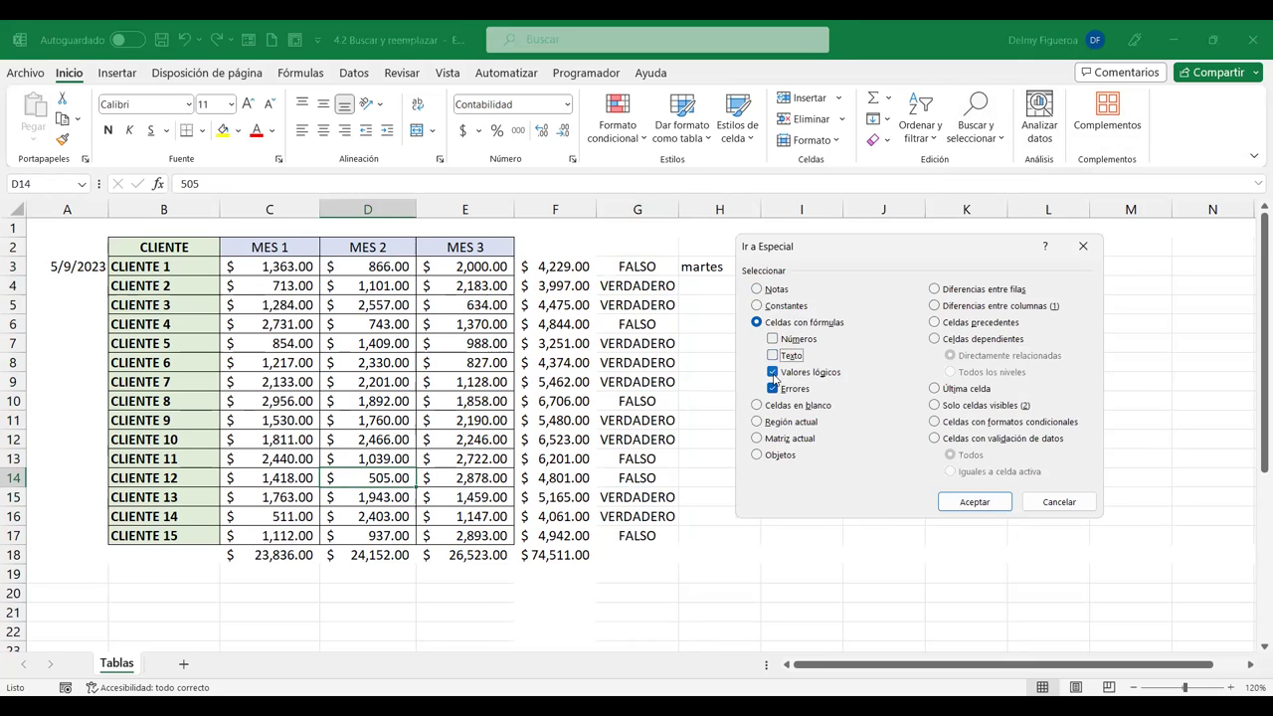
pyautogui.click(773, 388)
pyautogui.click(976, 502)
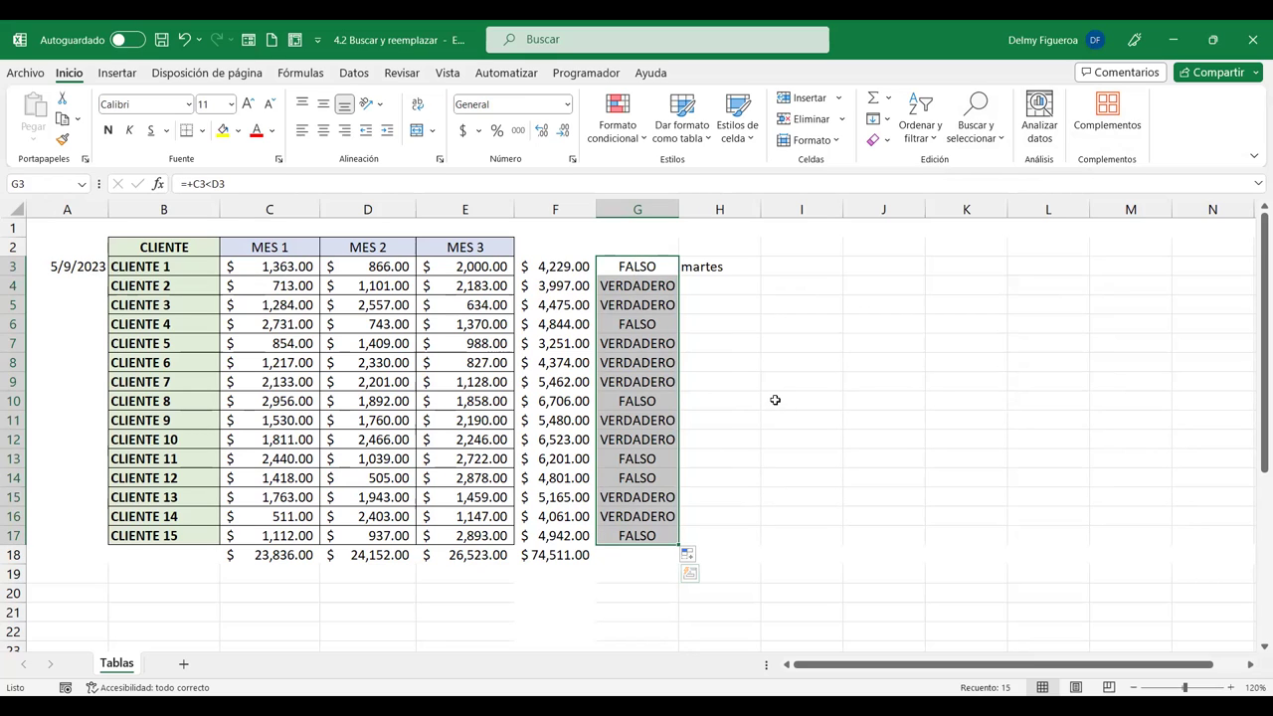
# Select cell G9, then reopen Ir a Especial and cancel it without changing the selection
pyautogui.click(604, 390)
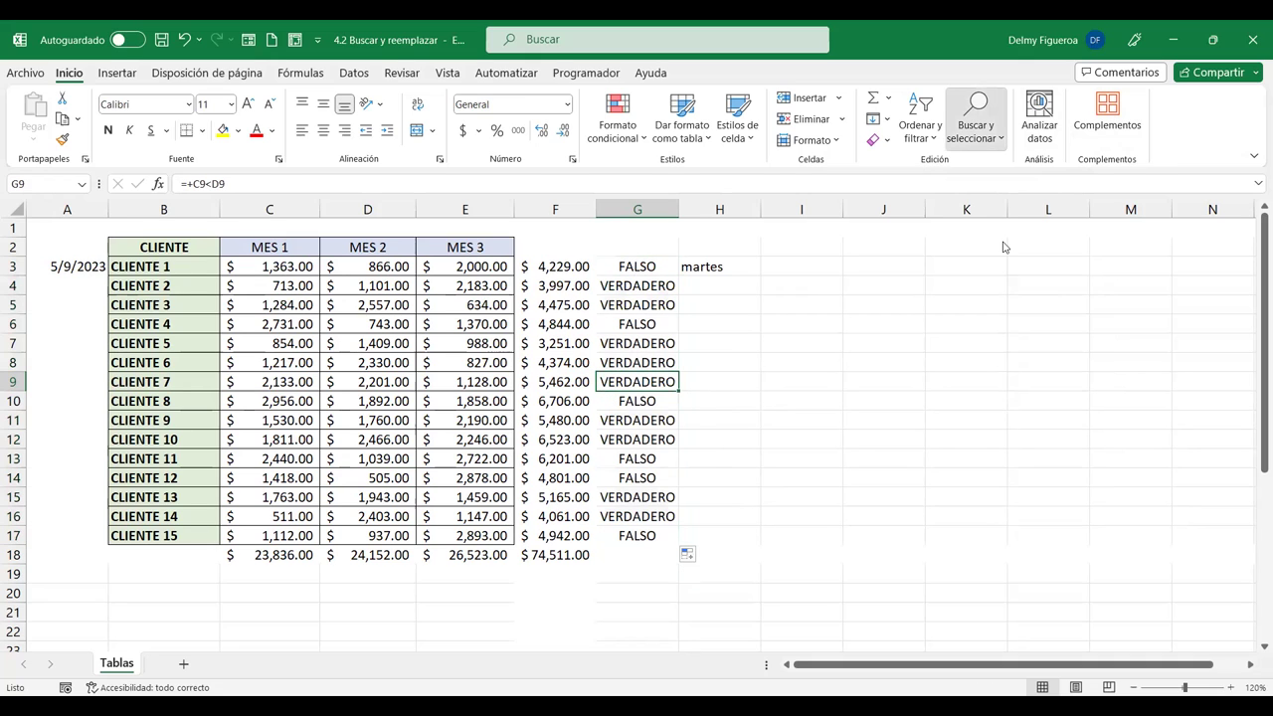
pyautogui.hotkey('alt', 'h')
pyautogui.press('f')
pyautogui.press('d')
pyautogui.press('s')
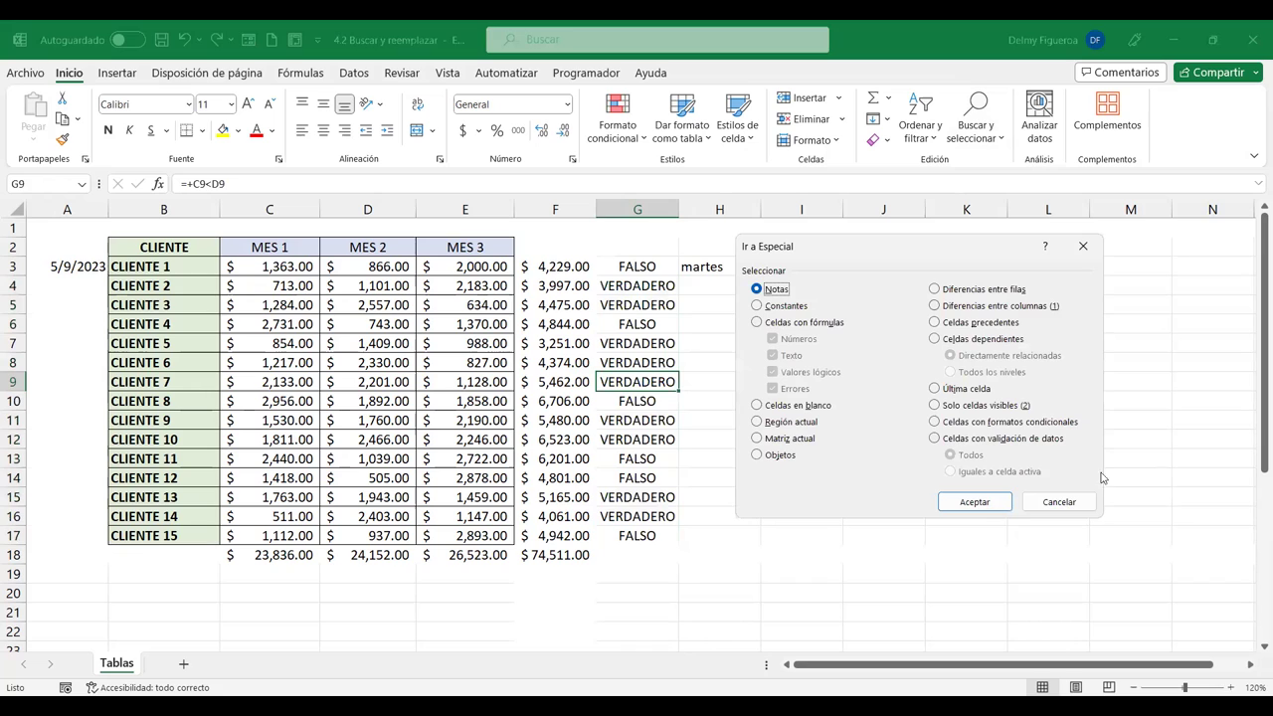
pyautogui.click(1081, 505)
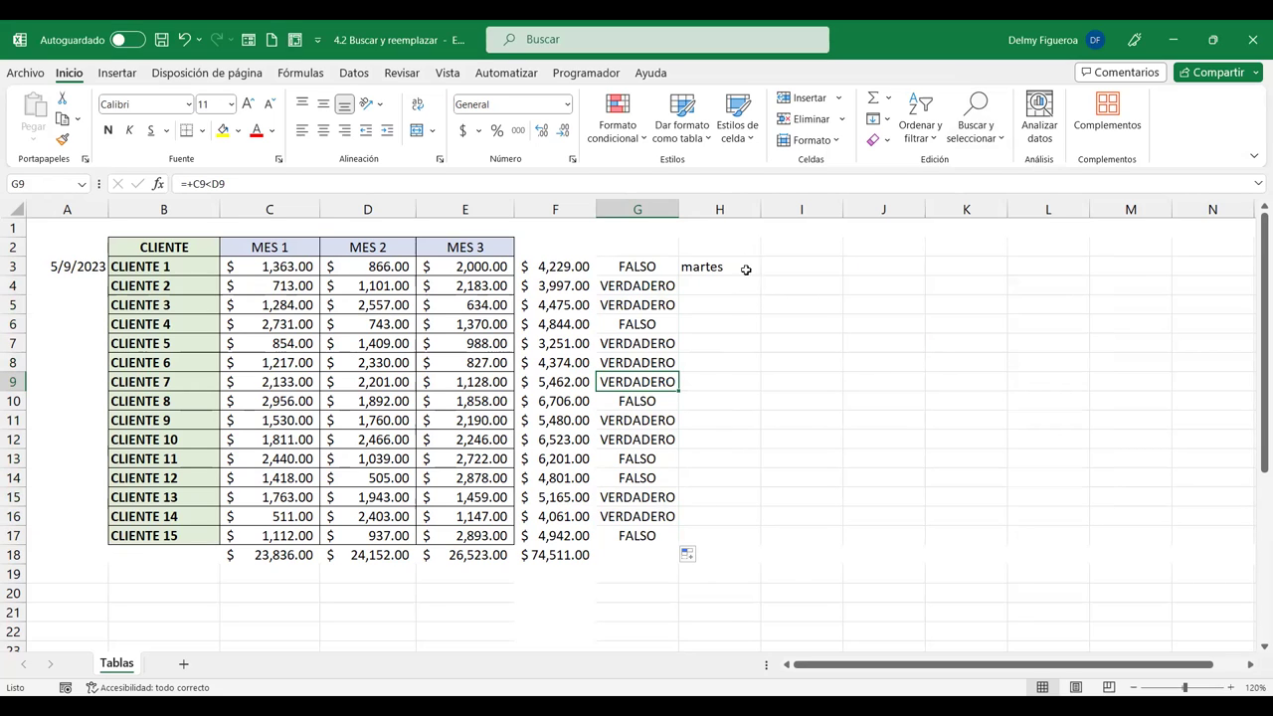
# Enter =+E3*B3 in I3, multiplying the amount by the client name to produce #¡VALOR!
pyautogui.click(779, 265)
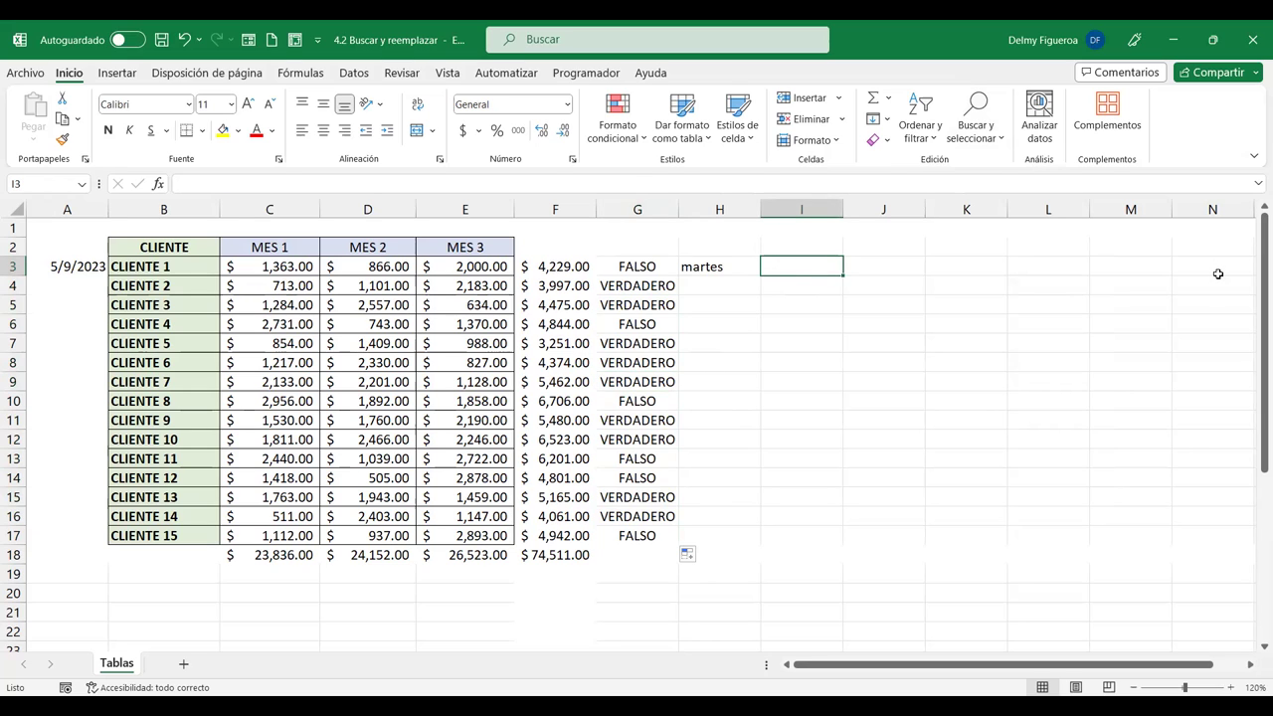
pyautogui.write('+')
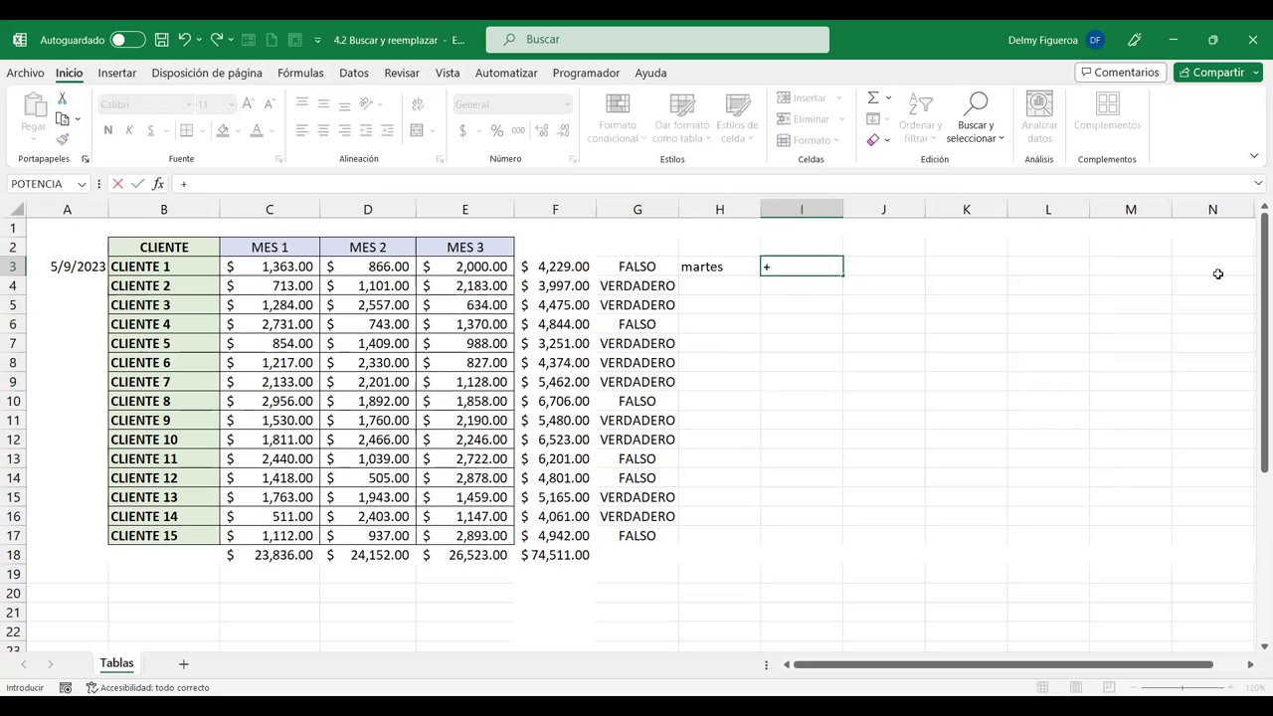
pyautogui.click(474, 267)
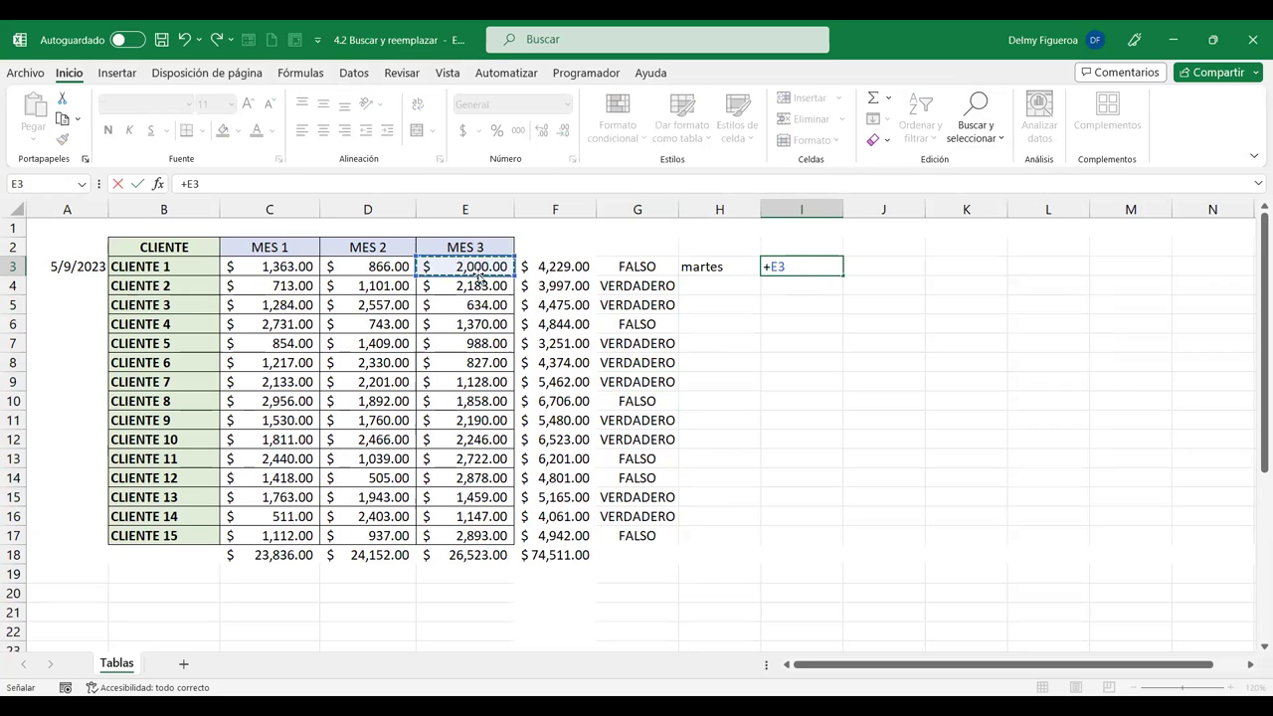
pyautogui.write('*')
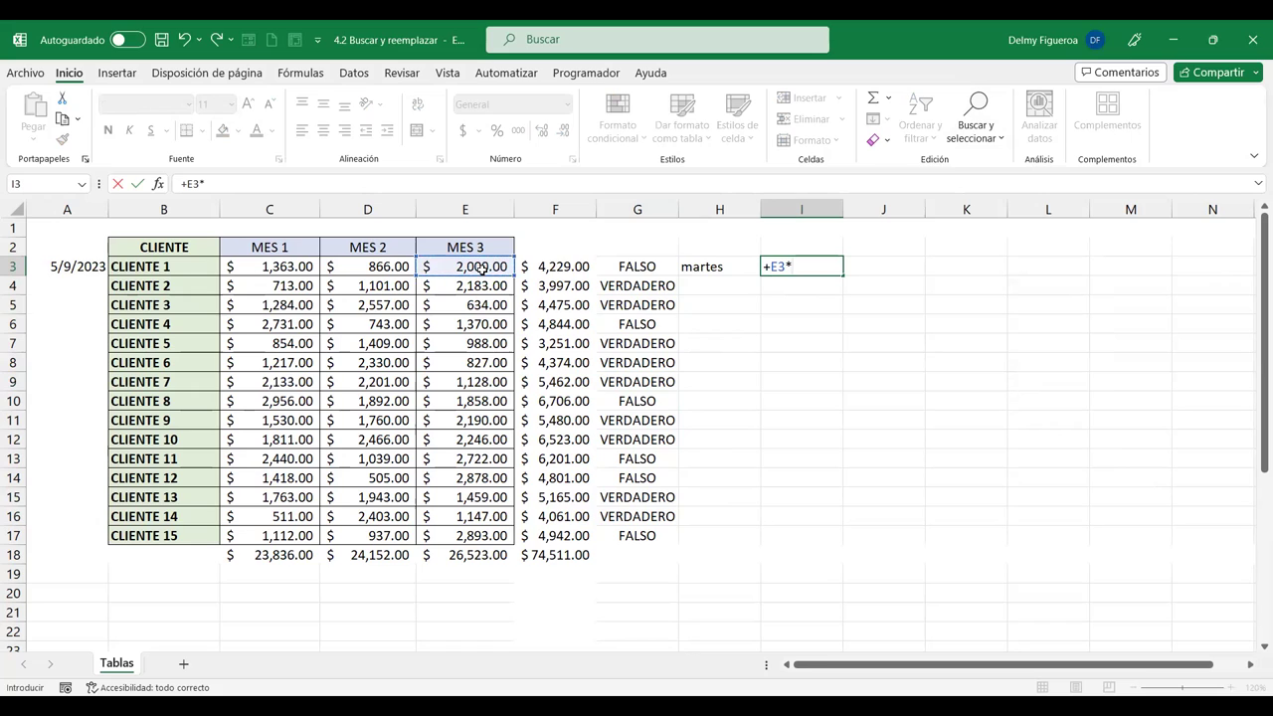
pyautogui.click(192, 267)
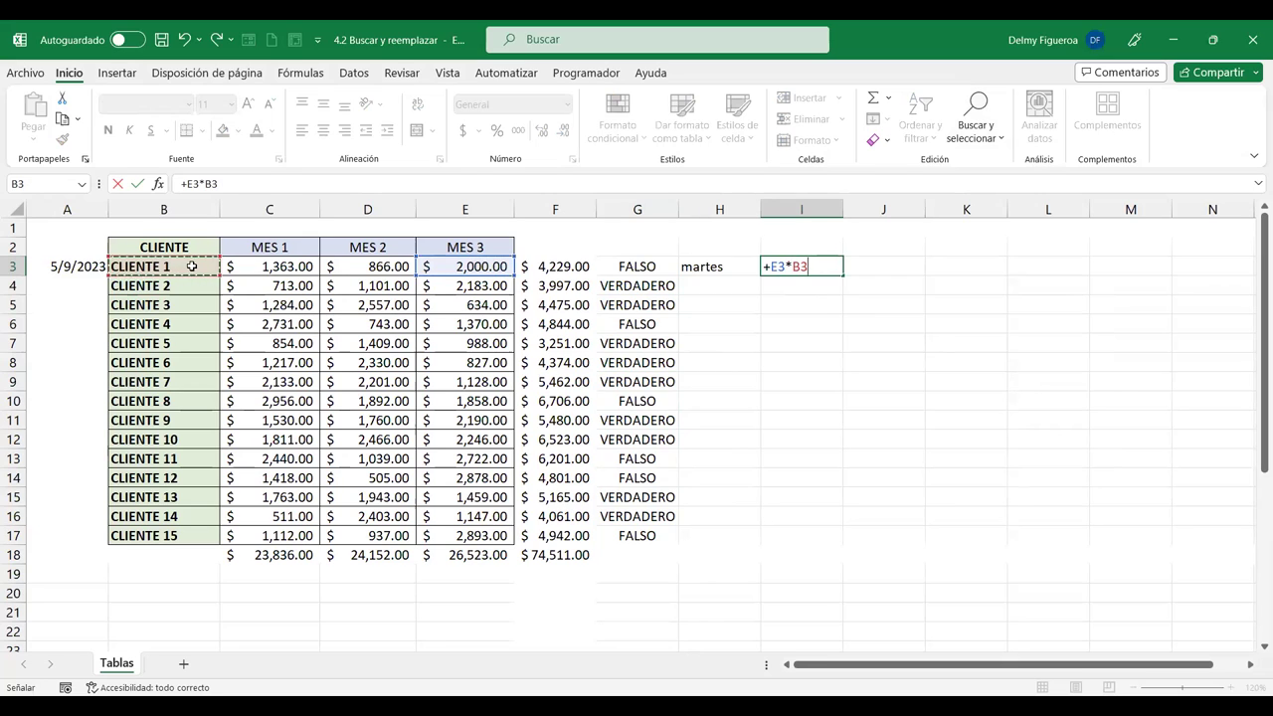
pyautogui.press('Return')
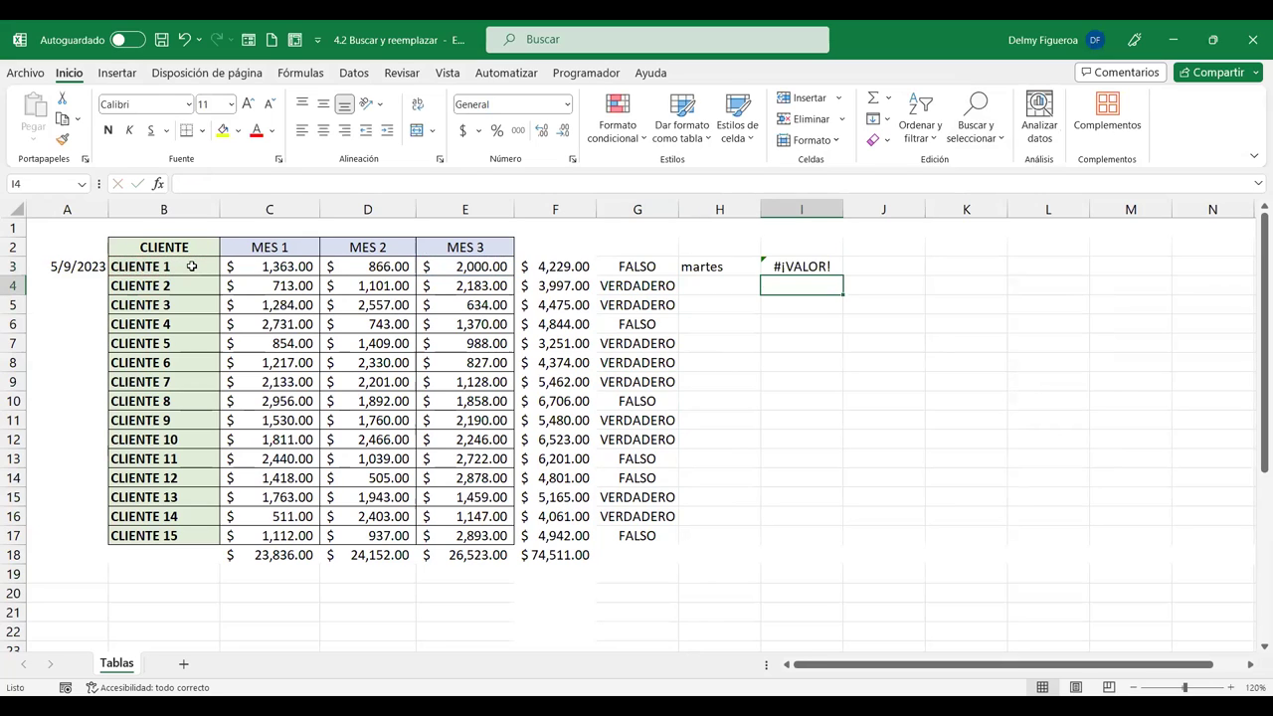
# Select formula cells with Errores only via Ir a Especial, finding I3, then deselect
pyautogui.click(363, 431)
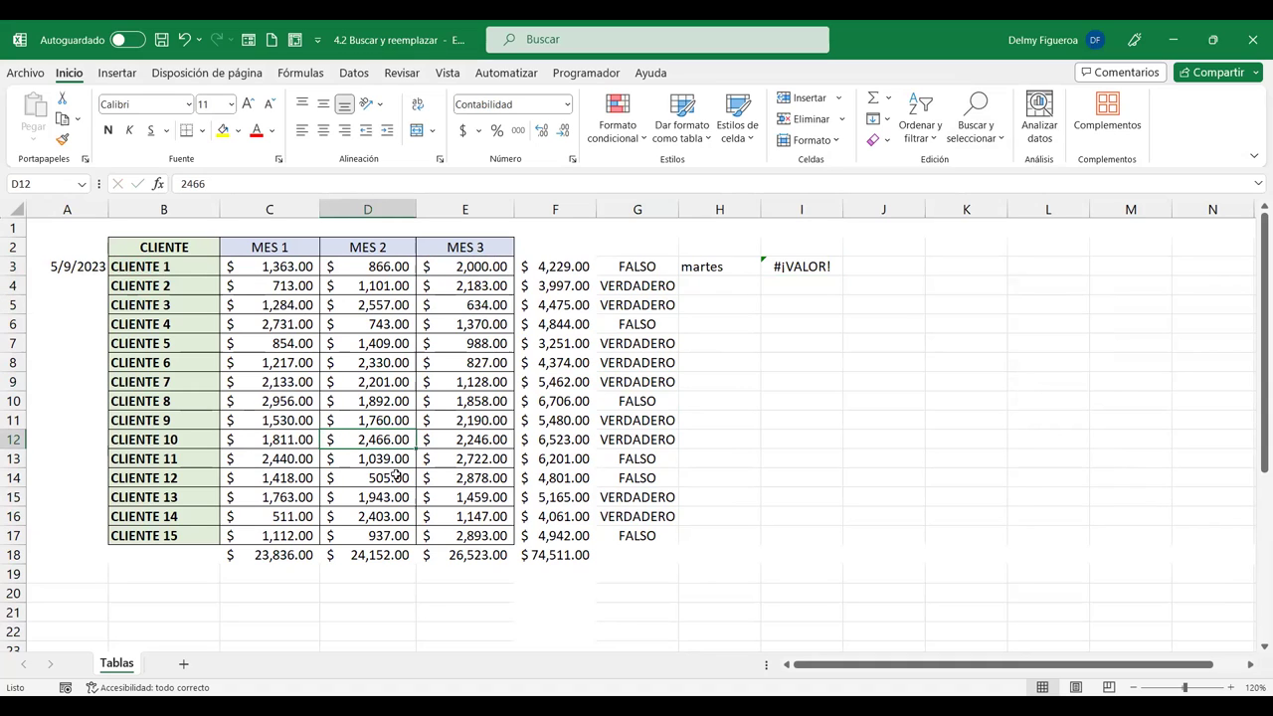
pyautogui.click(960, 150)
pyautogui.click(1016, 242)
pyautogui.click(786, 326)
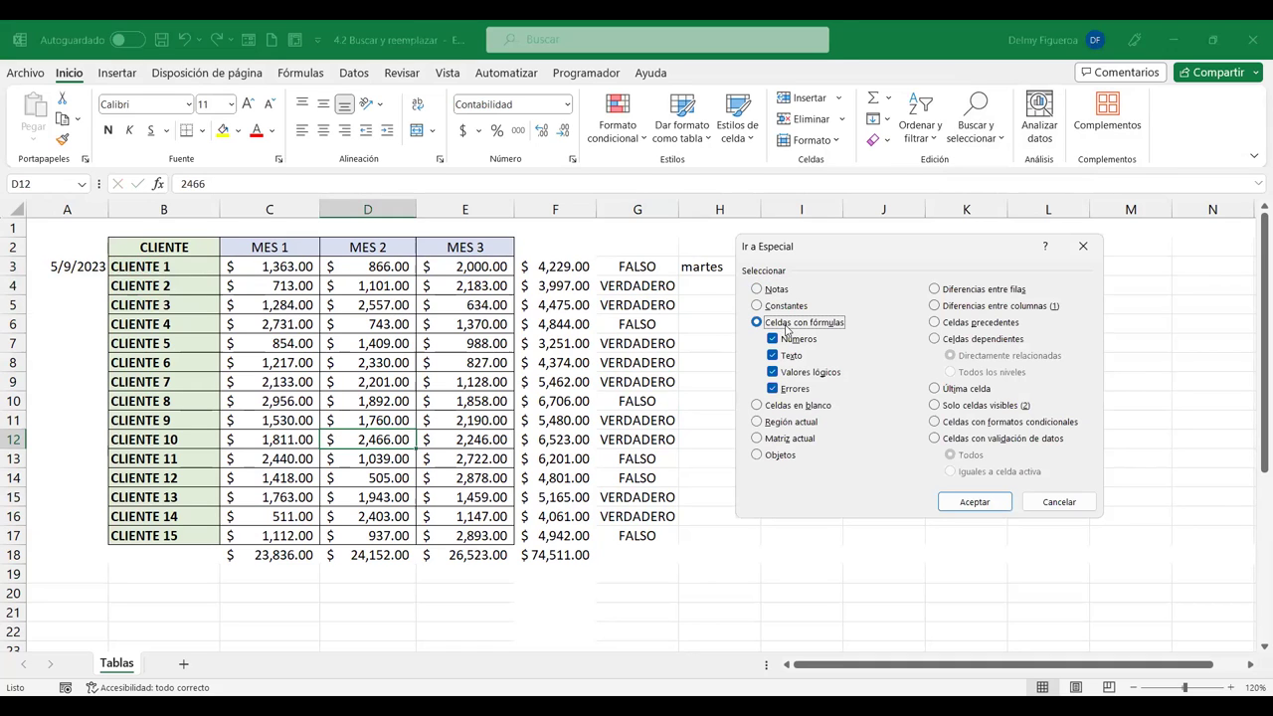
pyautogui.click(773, 339)
pyautogui.click(773, 355)
pyautogui.click(773, 373)
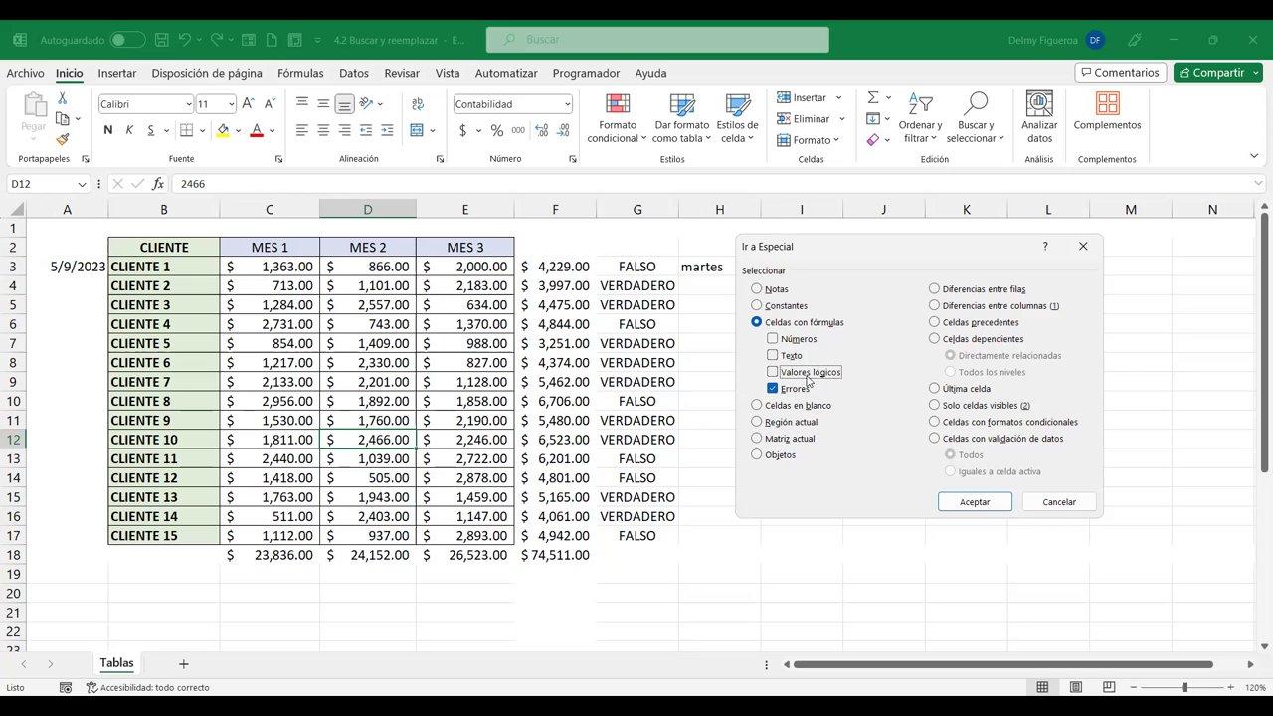
pyautogui.click(990, 505)
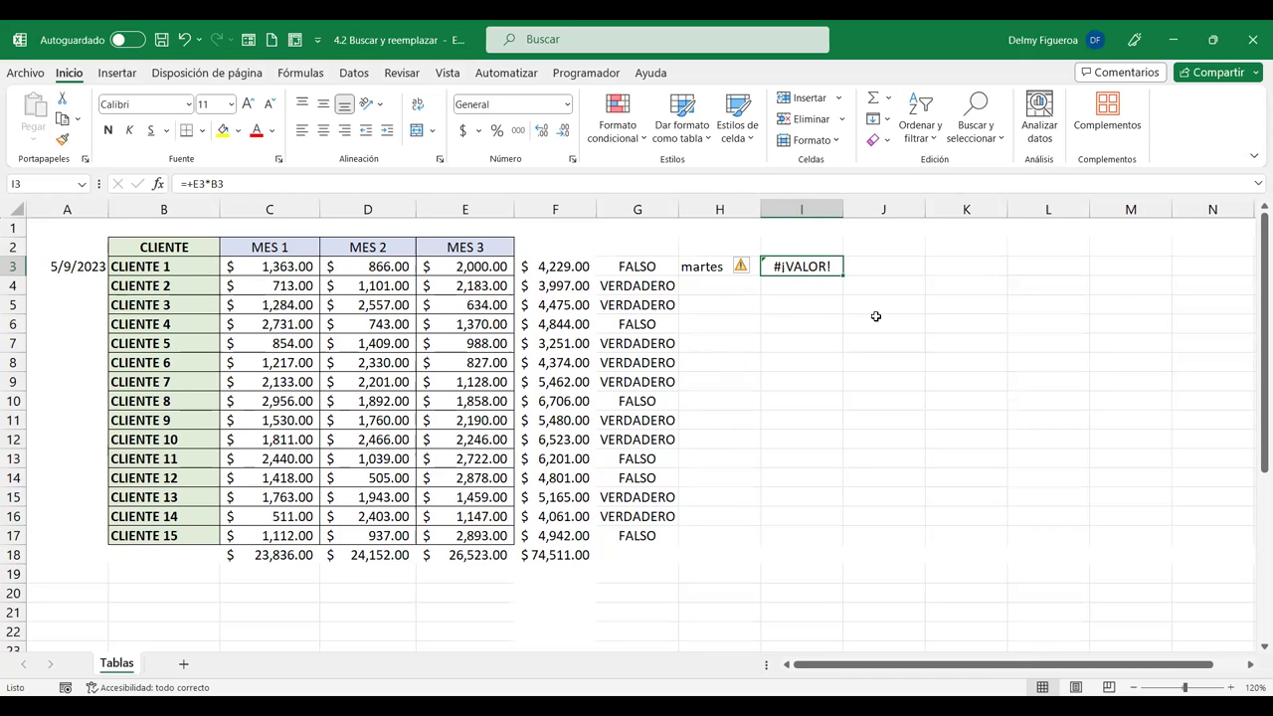
pyautogui.click(786, 362)
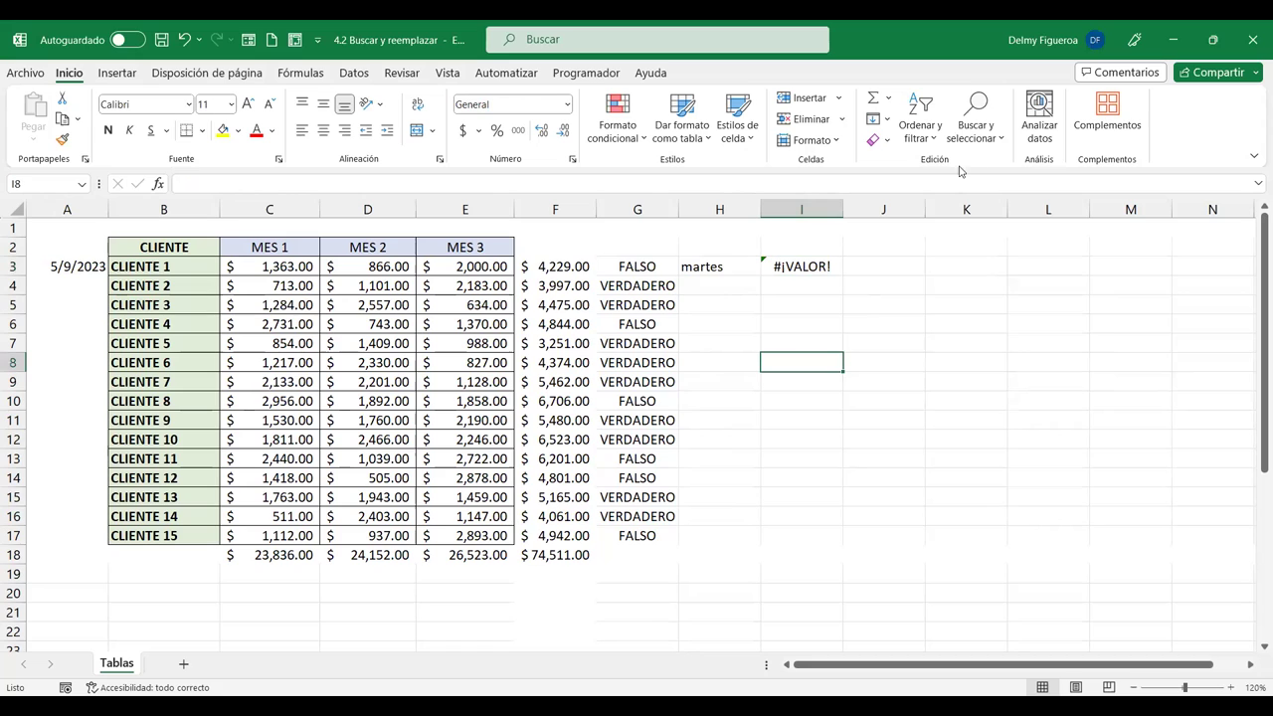
# Select all Celdas en blanco in the used range and scroll to review them
pyautogui.click(970, 139)
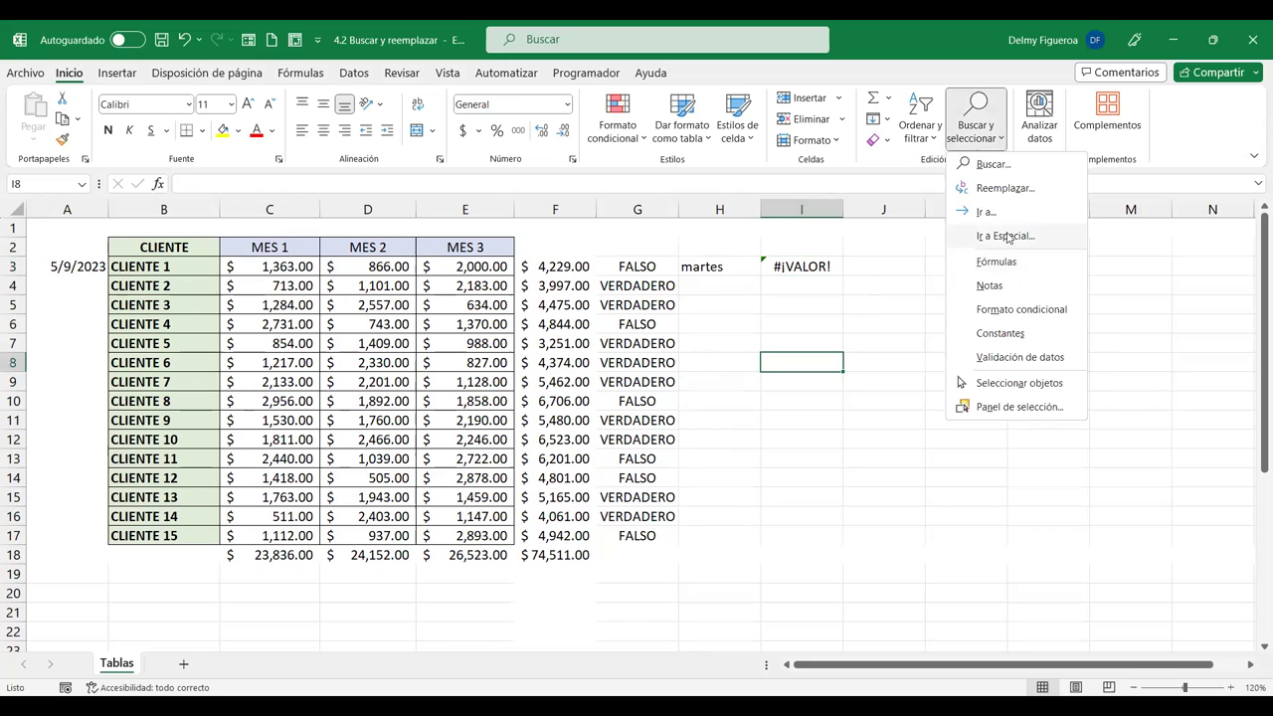
pyautogui.click(1007, 237)
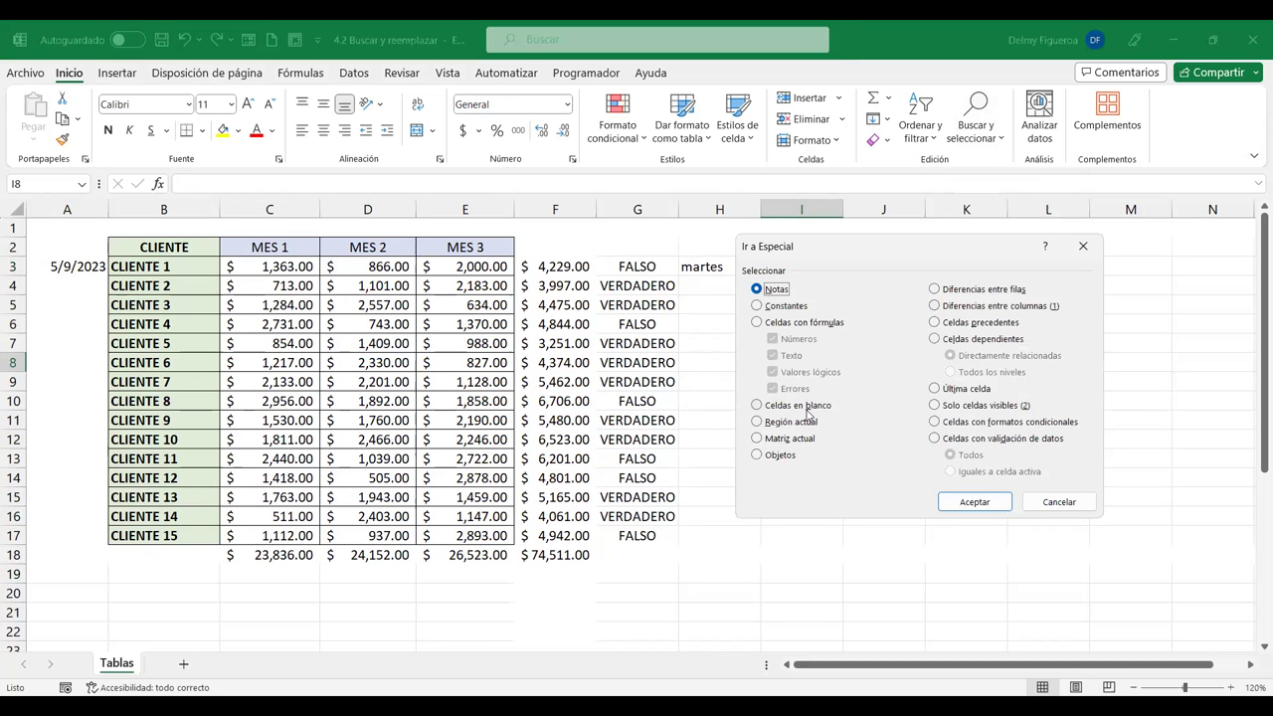
pyautogui.click(806, 407)
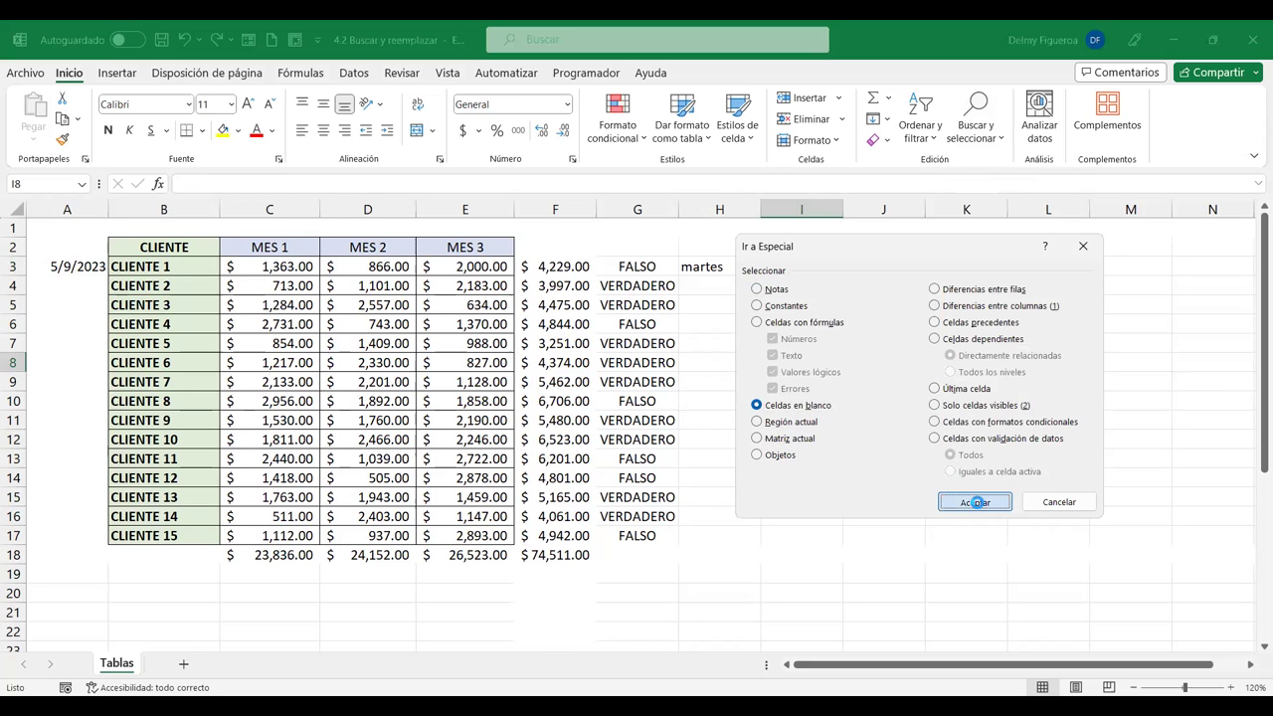
pyautogui.click(975, 502)
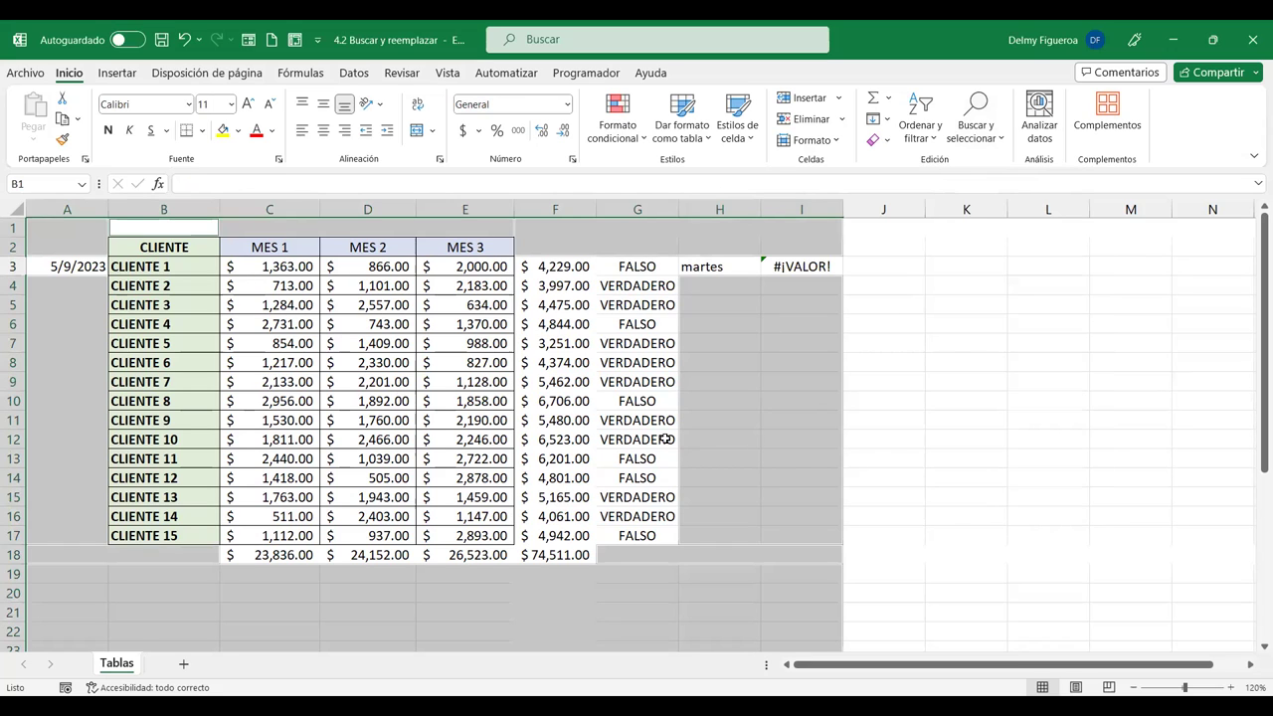
pyautogui.scroll(-5, 673, 429)
pyautogui.scroll(5, 674, 428)
# Select the Región actual around the CLIENTE table, A2:I18, via Ir a Especial
pyautogui.click(754, 325)
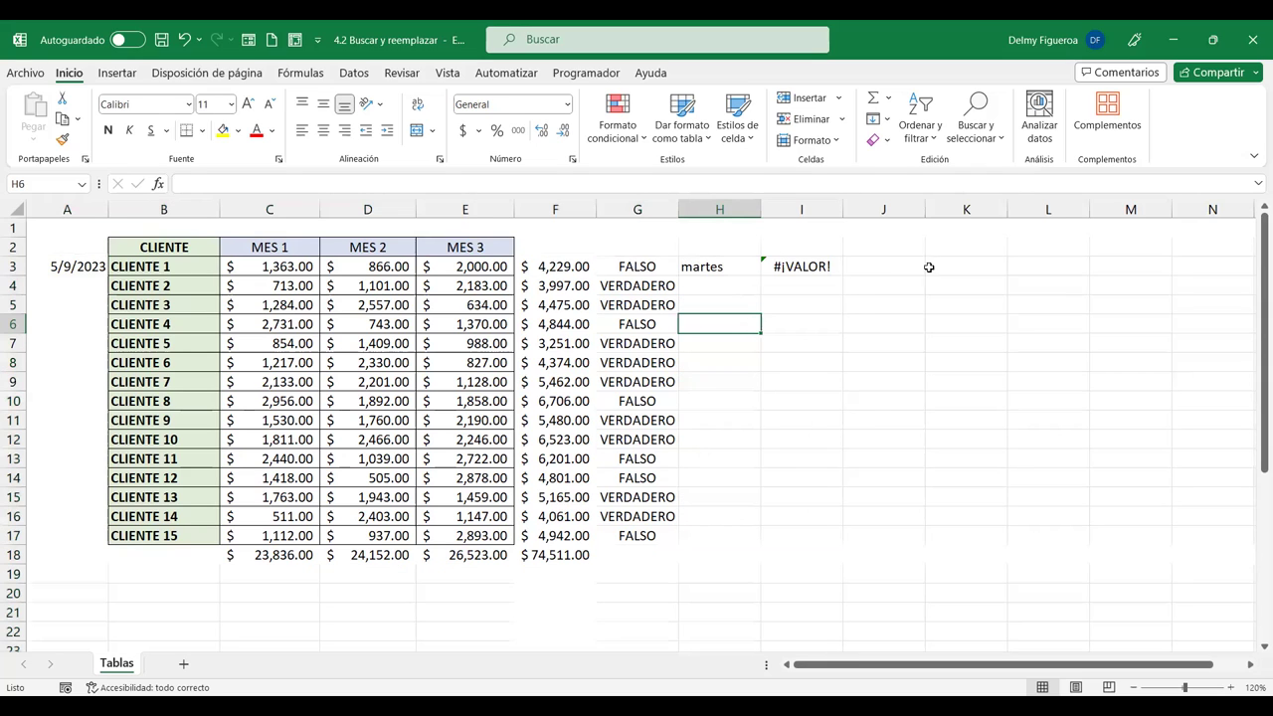
pyautogui.click(977, 129)
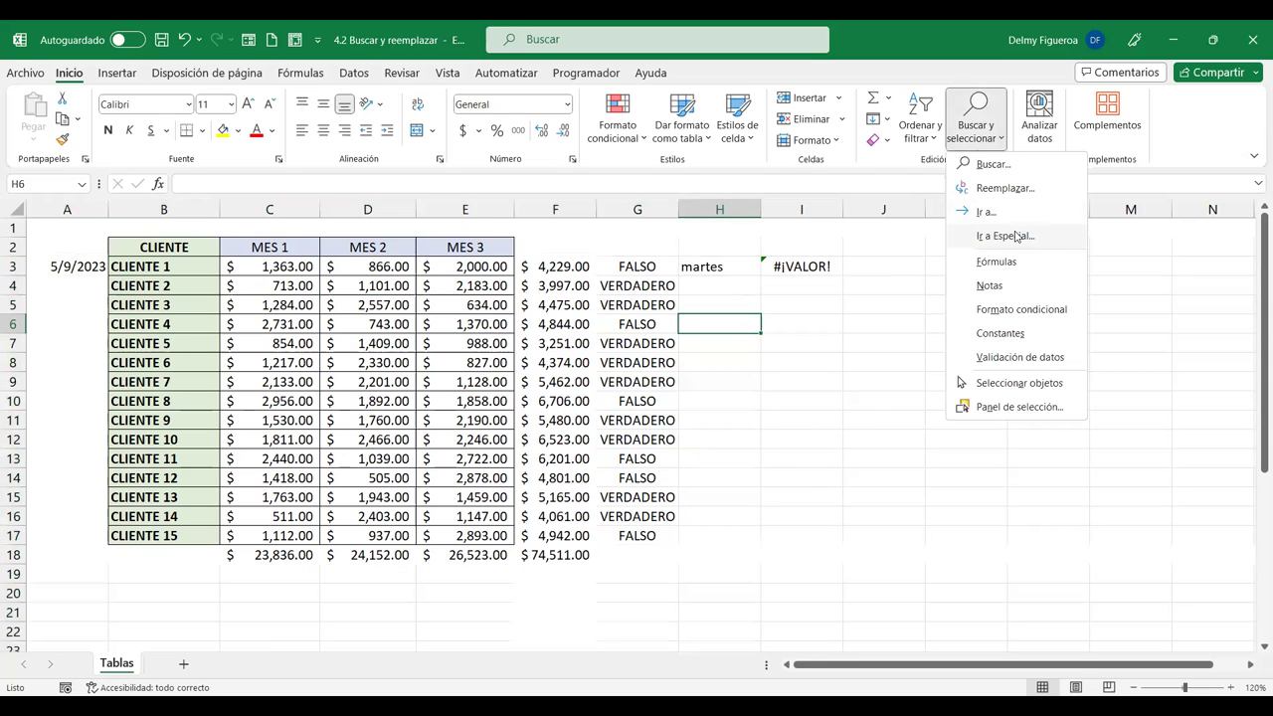
pyautogui.click(1014, 236)
pyautogui.click(804, 424)
pyautogui.click(977, 502)
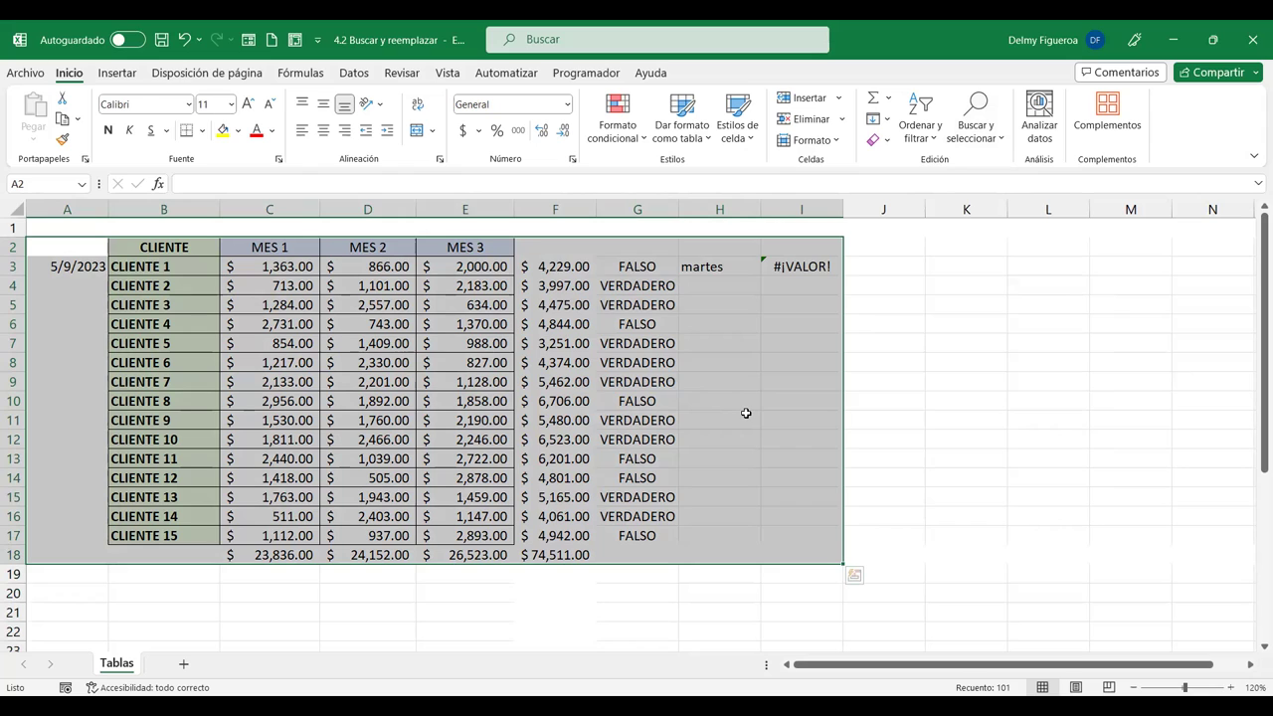
pyautogui.click(995, 141)
# Try selecting the Matriz actual, dismiss the no-cells-found notice, and select J3
pyautogui.click(1012, 239)
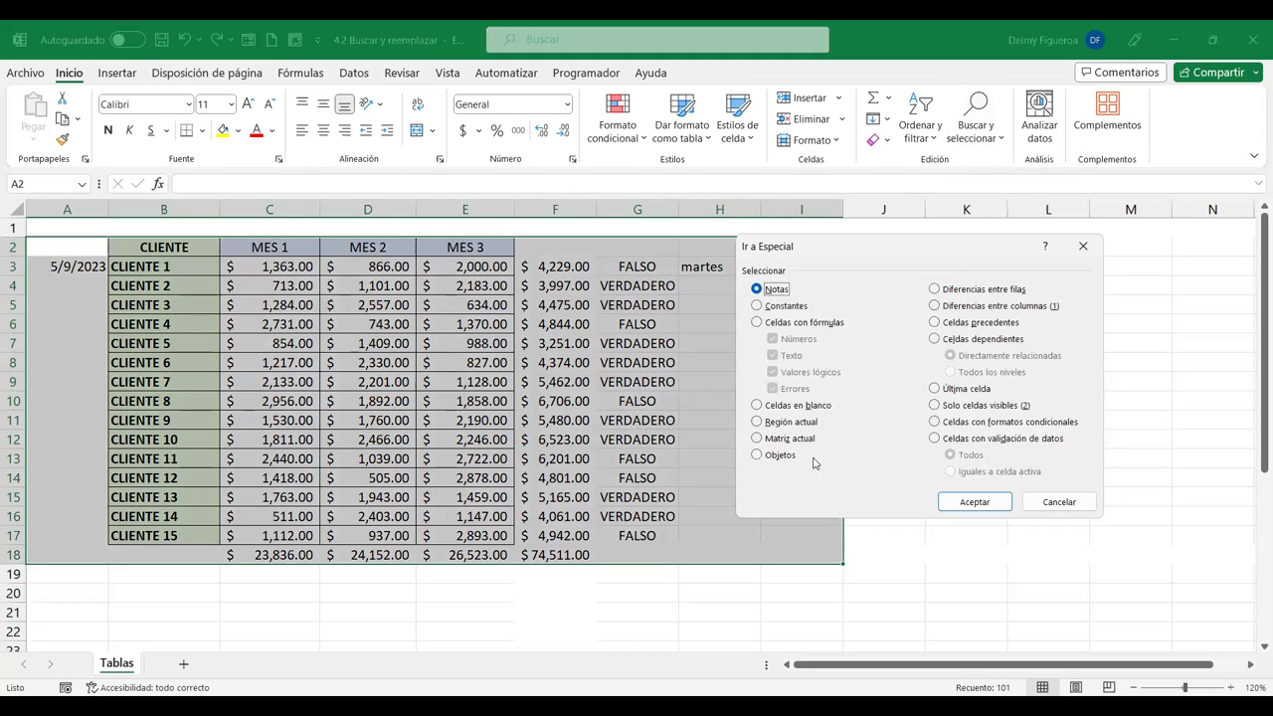
pyautogui.click(795, 439)
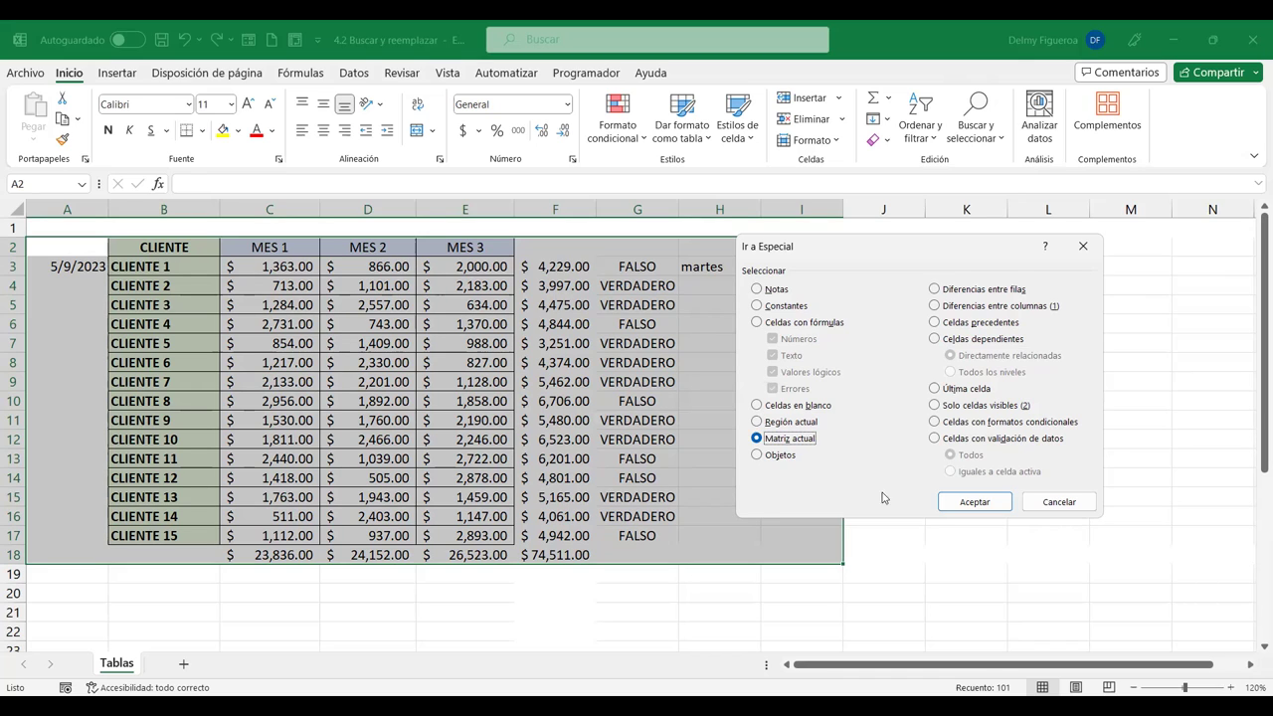
pyautogui.click(977, 509)
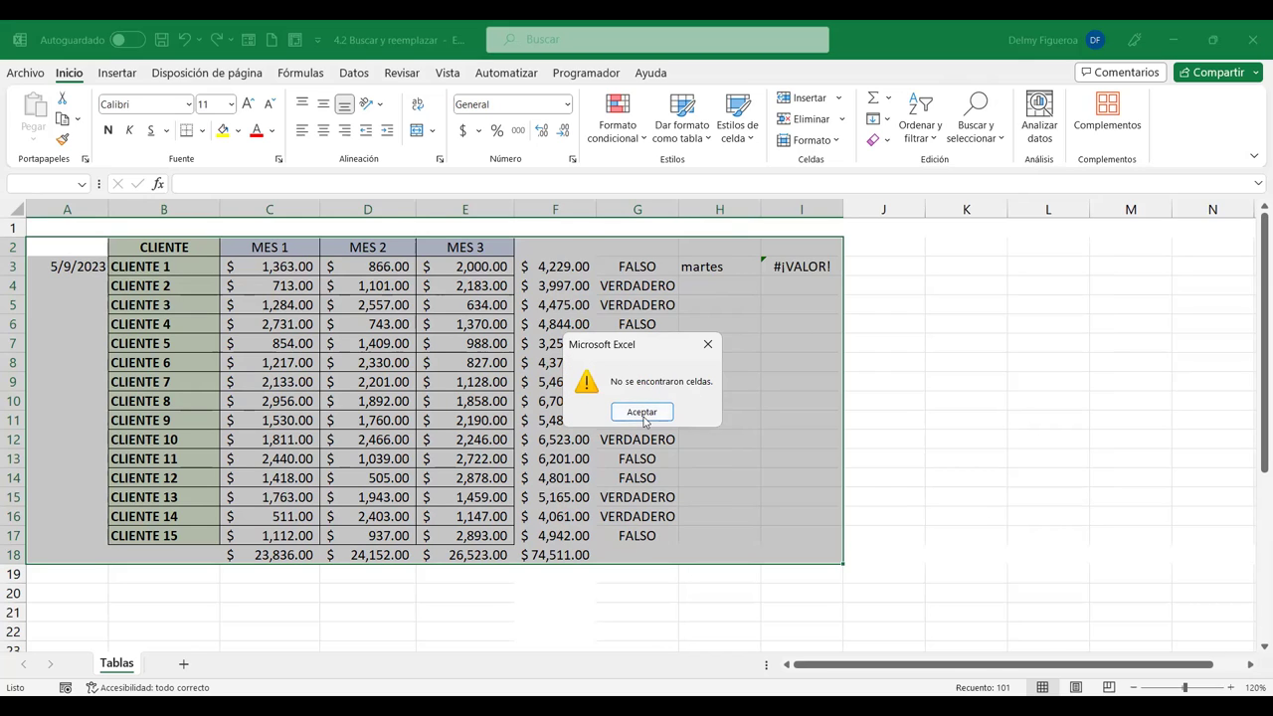
pyautogui.click(642, 412)
pyautogui.click(877, 269)
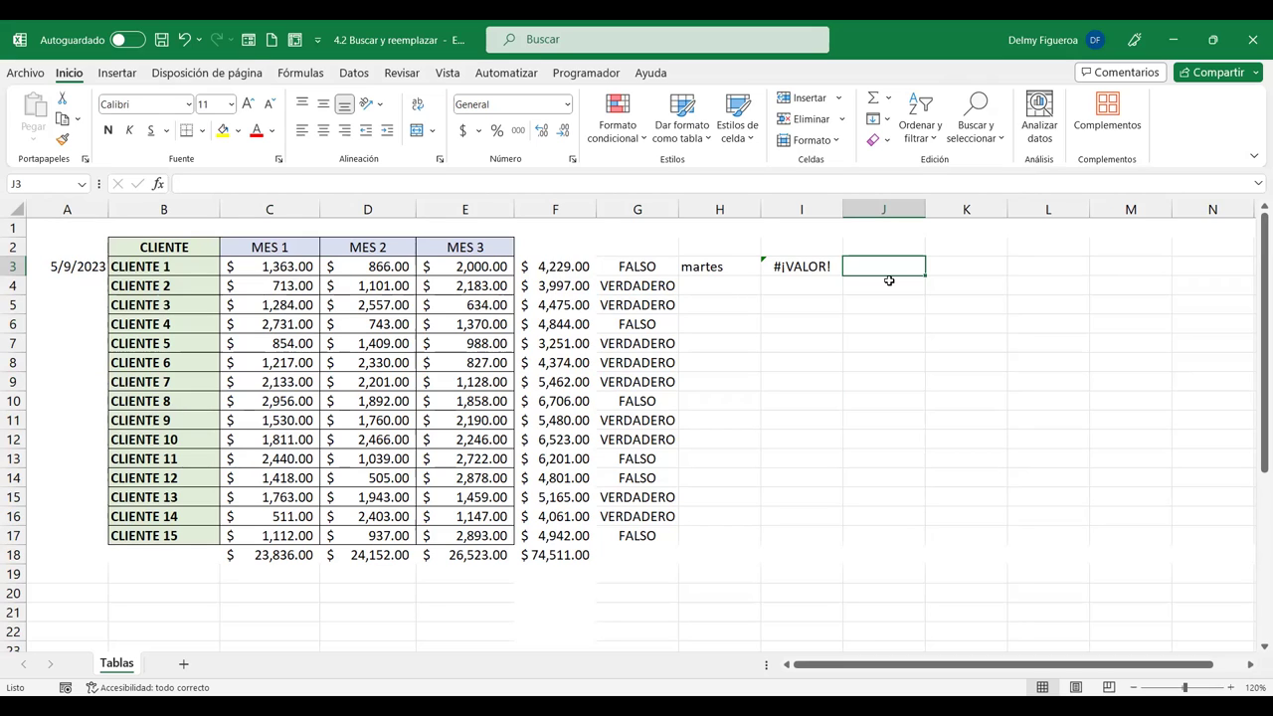
# Review the MES 1, MES 2 and MES 3 amounts and select the MES 3 range E3:E17
pyautogui.click(480, 303)
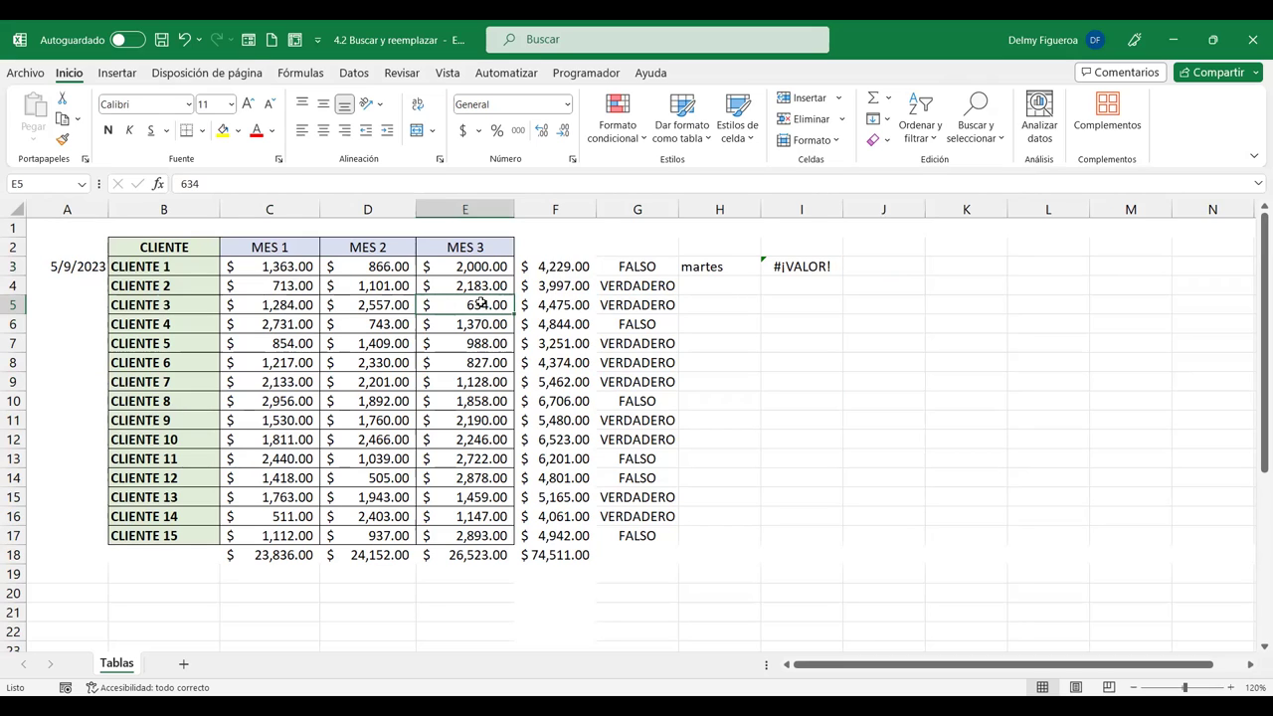
pyautogui.click(396, 325)
pyautogui.click(265, 362)
pyautogui.click(272, 401)
pyautogui.click(282, 459)
pyautogui.click(289, 498)
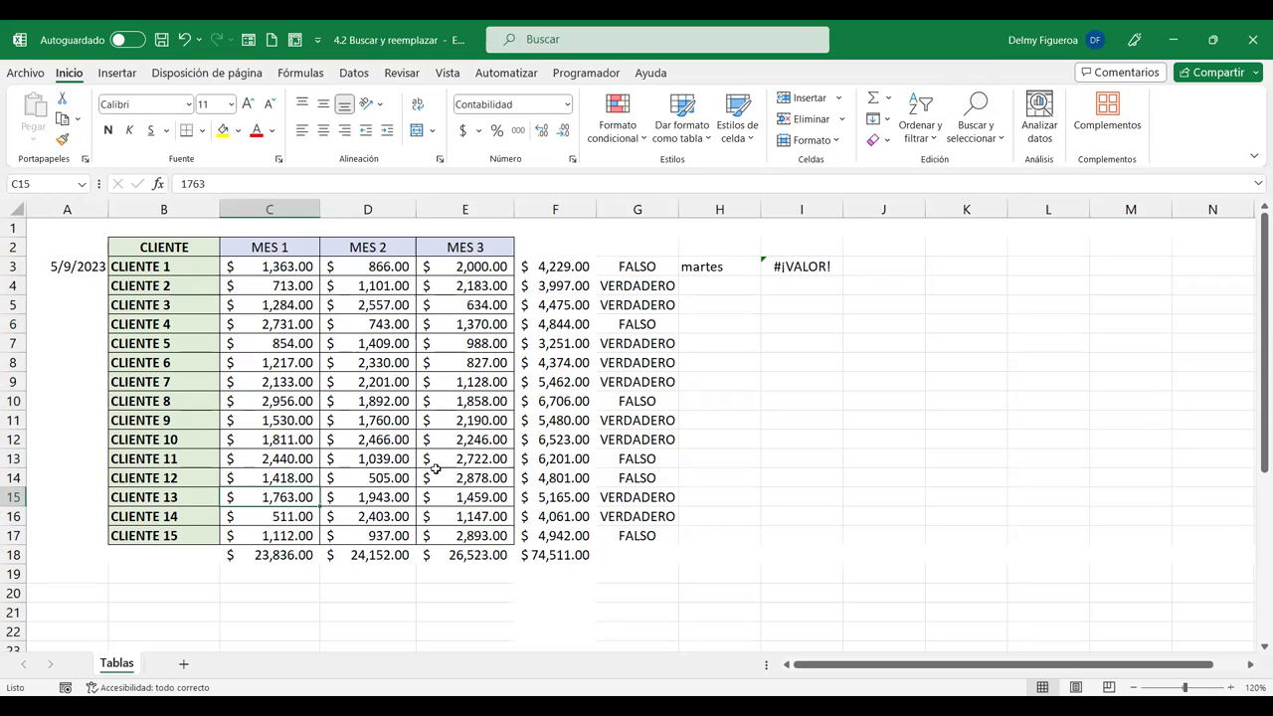
pyautogui.click(460, 378)
pyautogui.moveTo(475, 264); pyautogui.dragTo(478, 537)
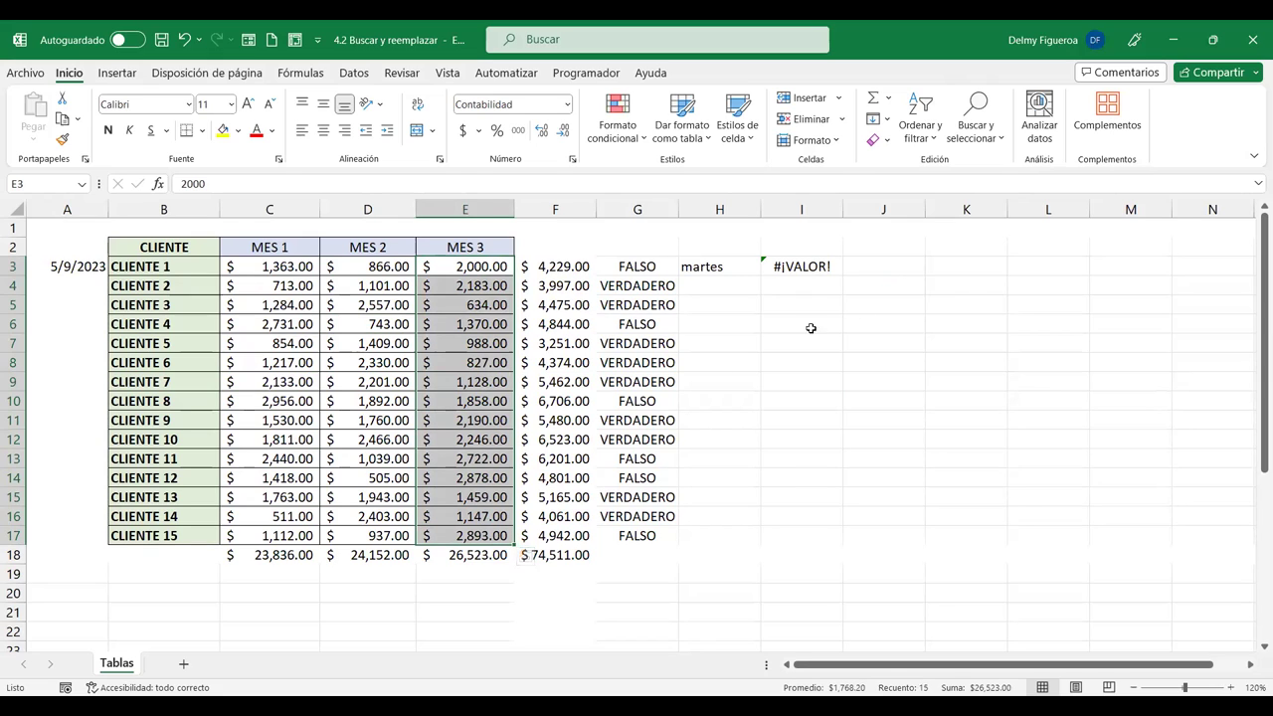
pyautogui.click(892, 264)
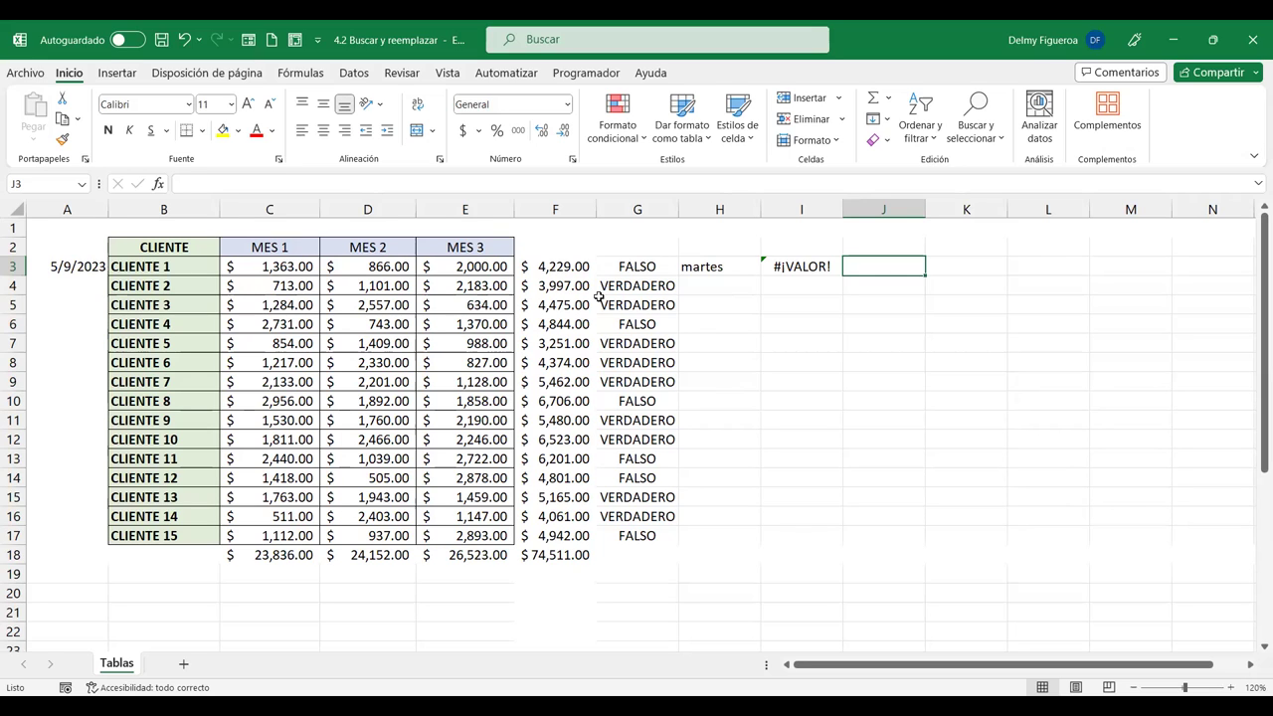
# Enter the reminder note 'Ctrl + shift + enter' in cell L3, then return to J3
pyautogui.click(1064, 267)
pyautogui.write('c')
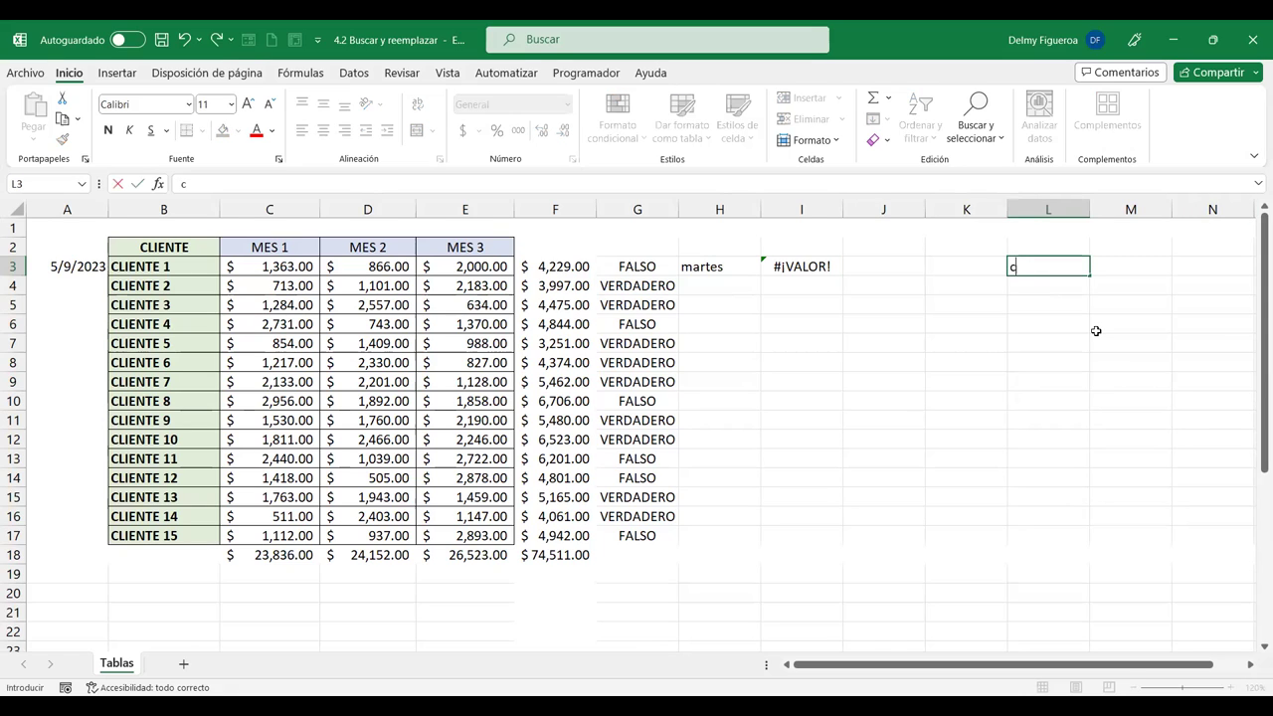
pyautogui.write('C')
pyautogui.write('rl')
pyautogui.write(' shift')
pyautogui.write('9')
pyautogui.write('enter')
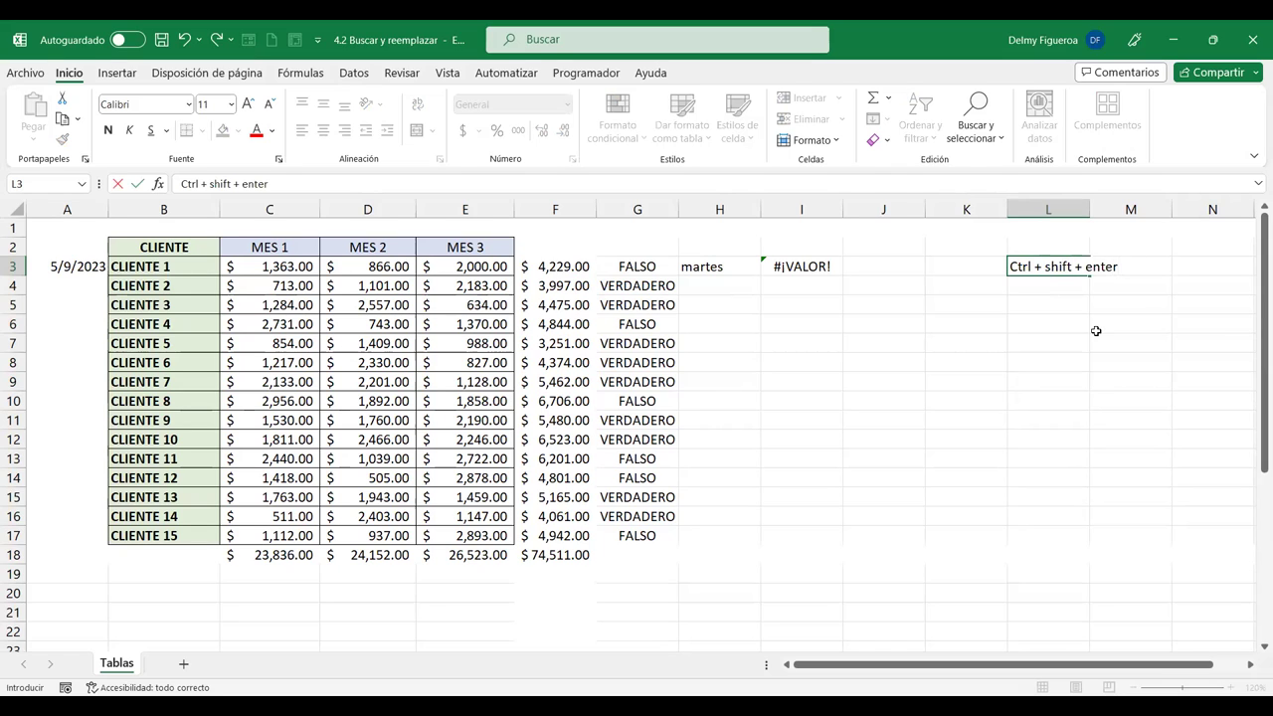
pyautogui.press('Return')
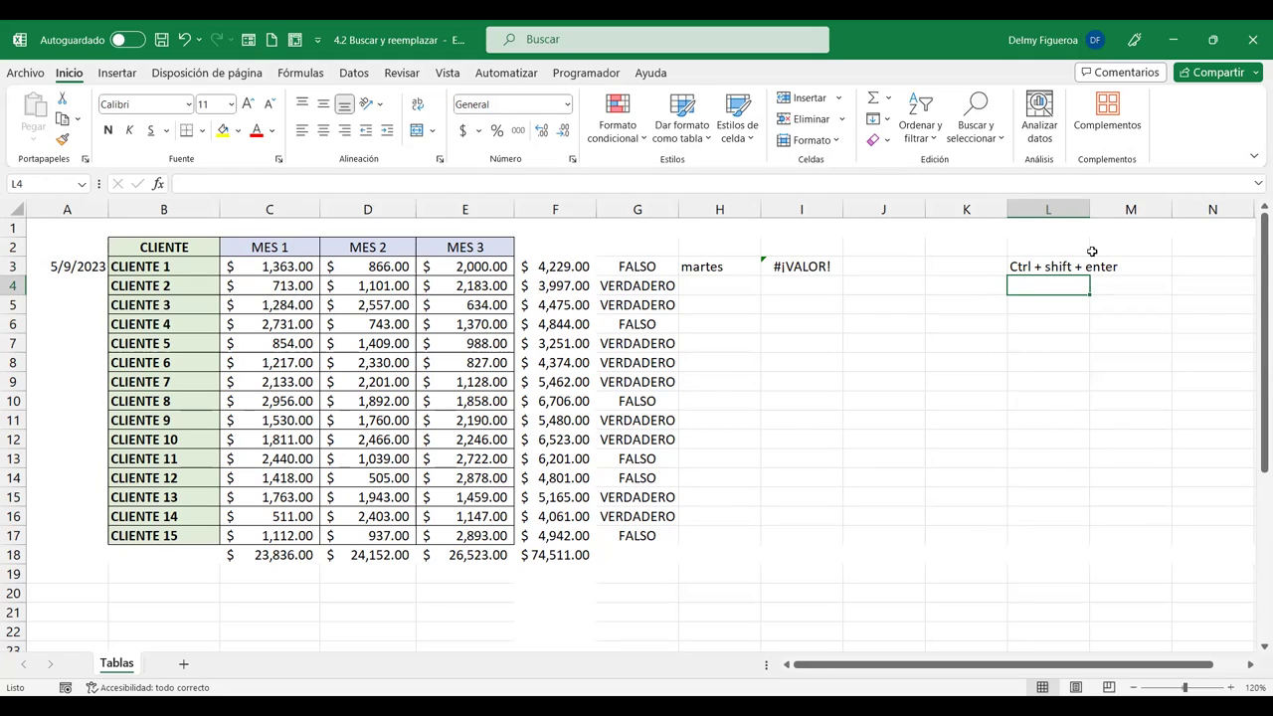
pyautogui.click(895, 264)
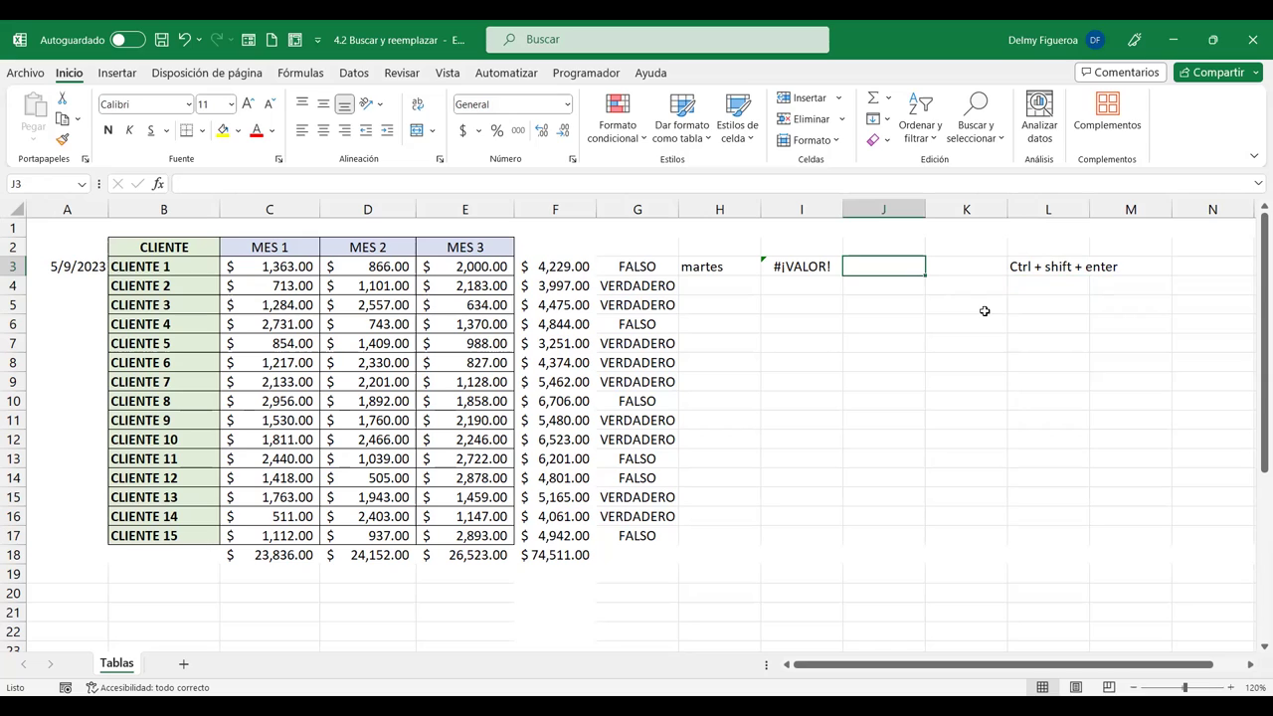
pyautogui.write('+')
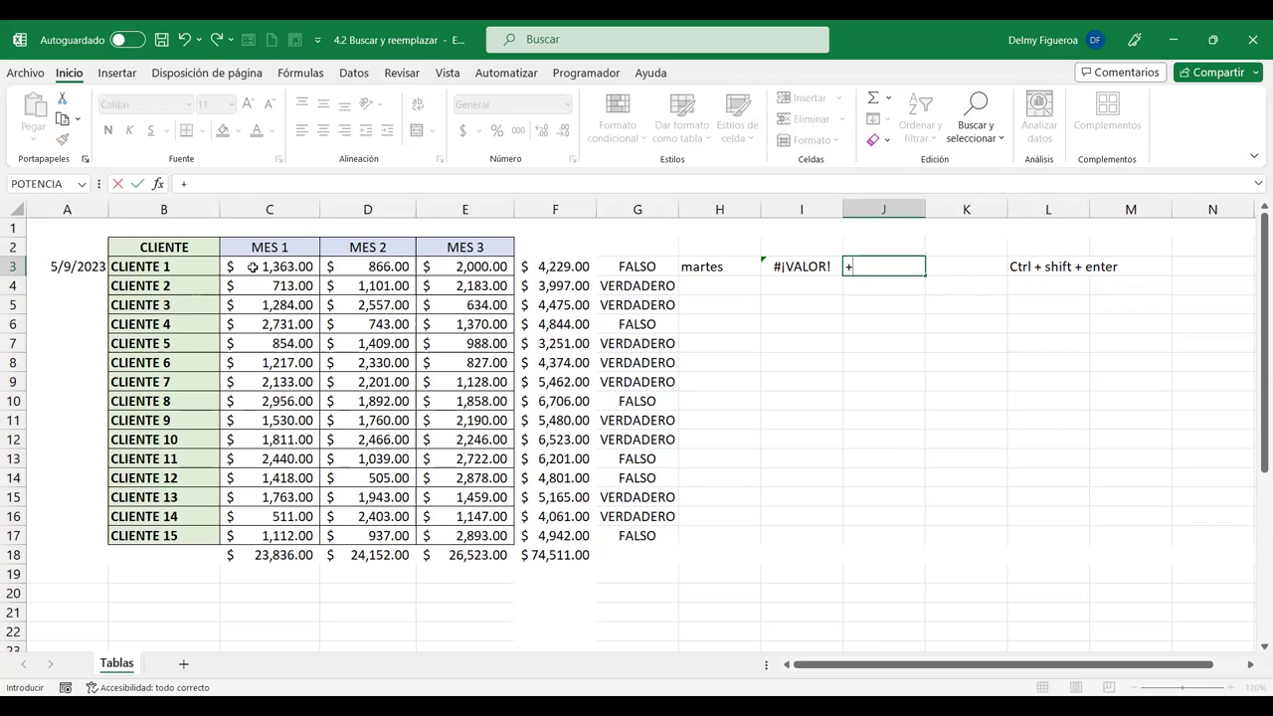
pyautogui.click(283, 263)
pyautogui.write('+')
pyautogui.click(376, 267)
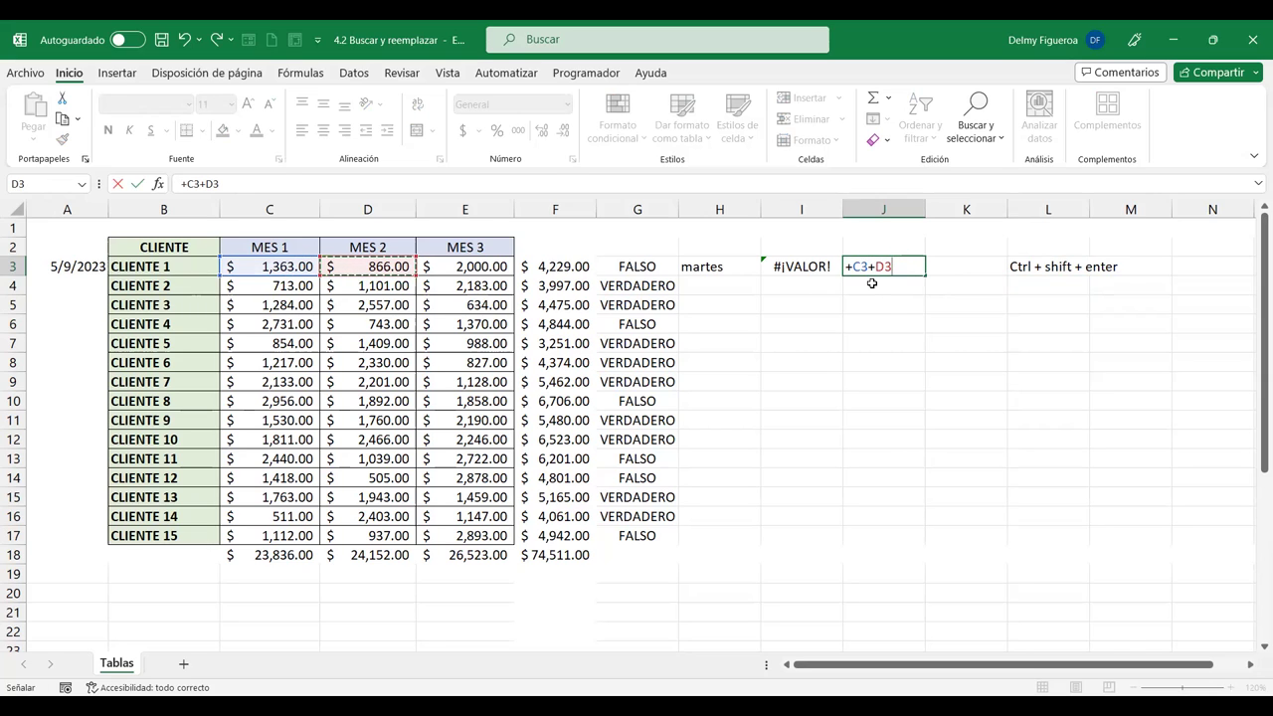
pyautogui.press('Return')
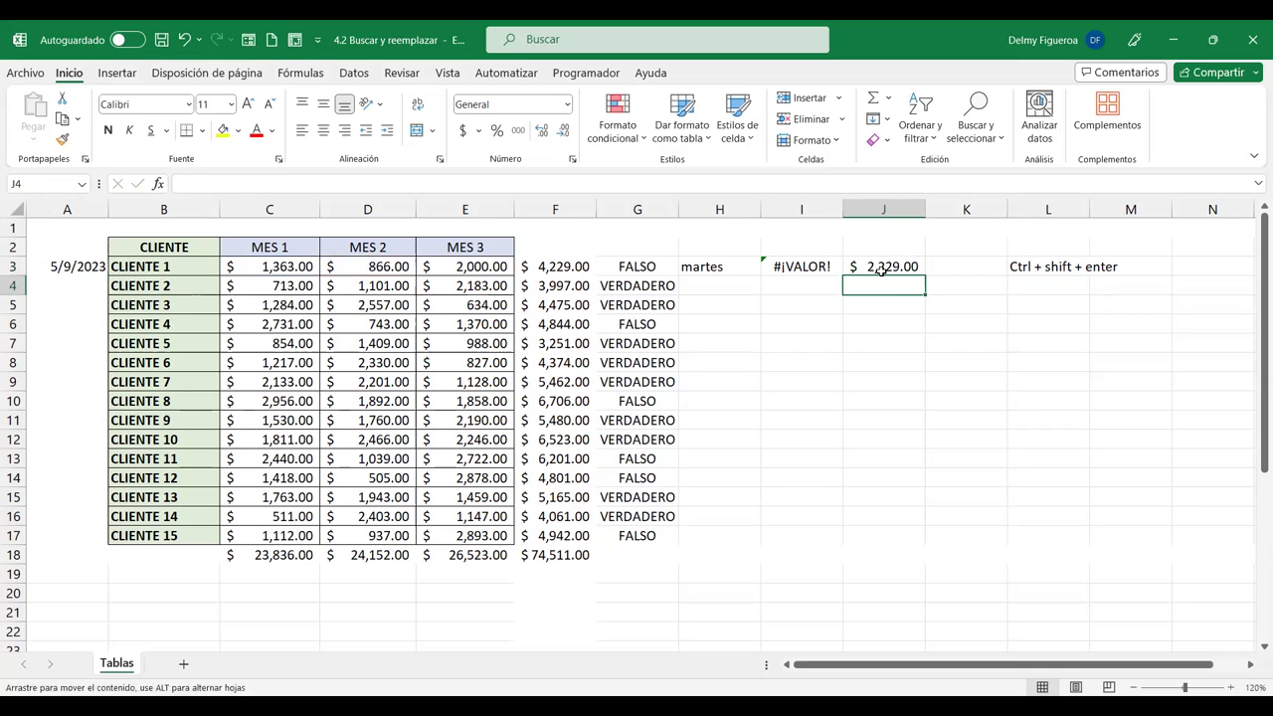
pyautogui.press('Up')
pyautogui.doubleClick(925, 275)
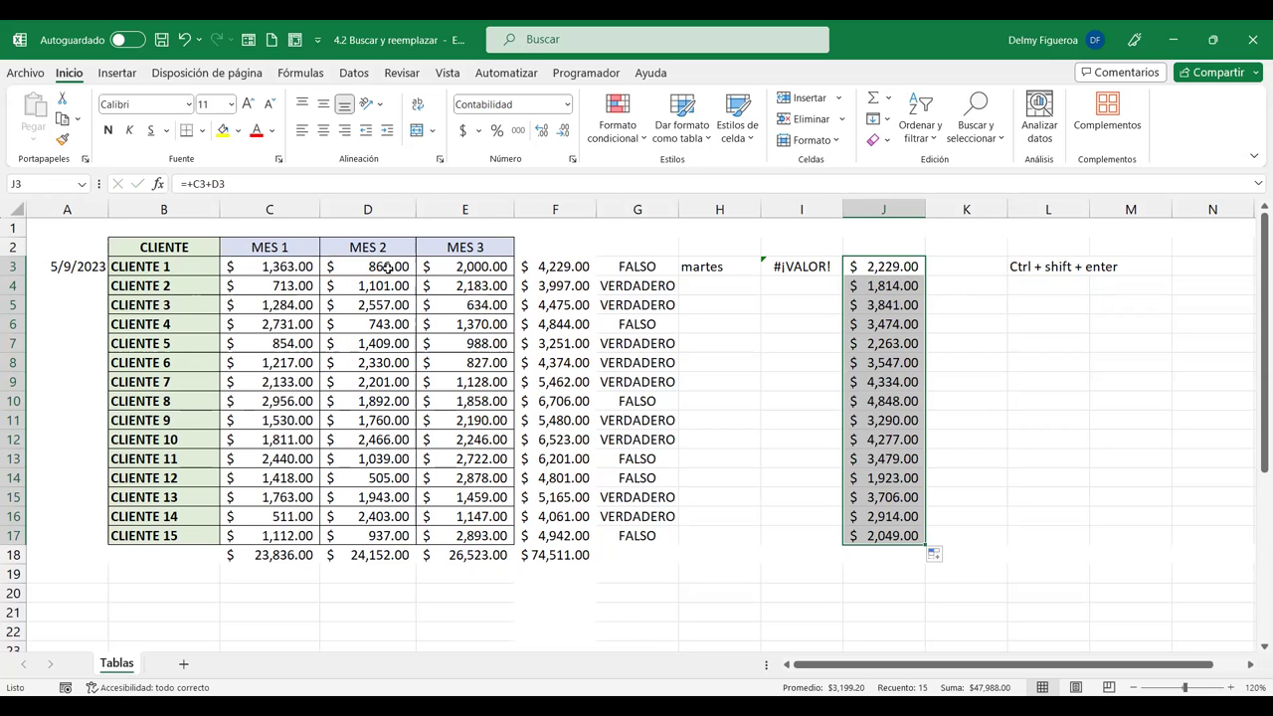
pyautogui.press('Delete')
pyautogui.click(896, 267)
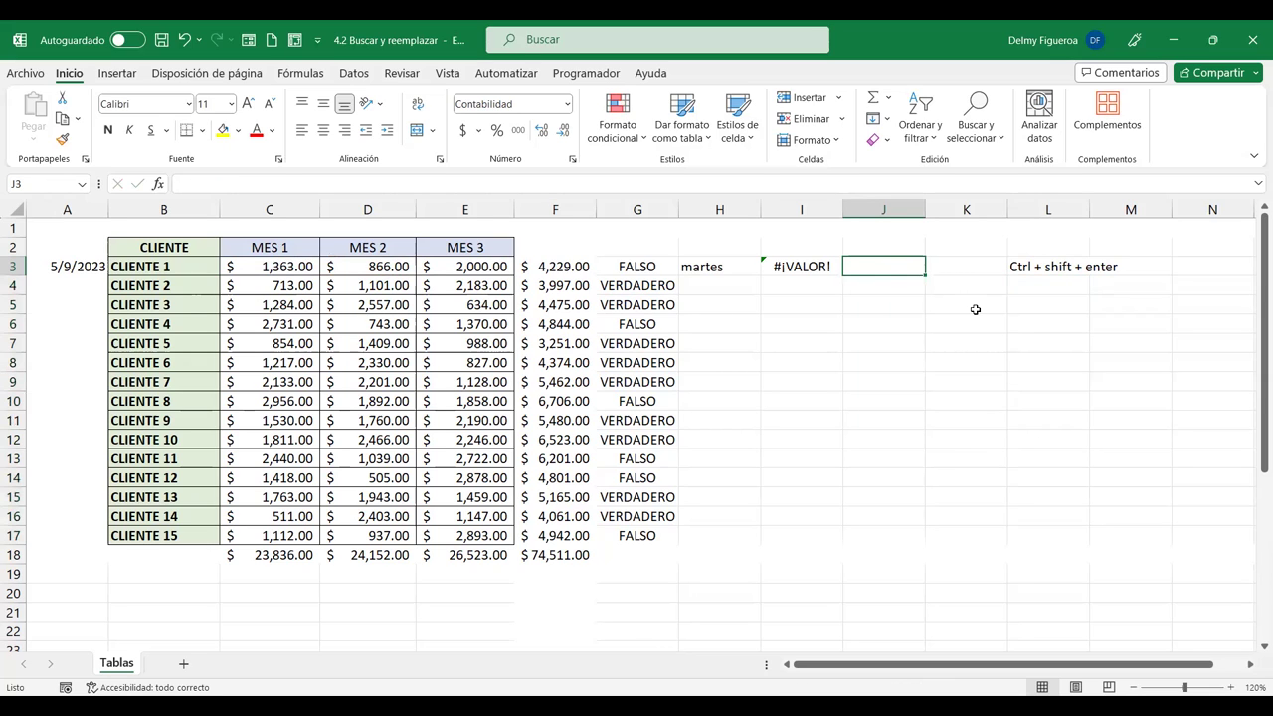
# Enter the array formula {=+C3:C17+D3:D17} in J3 and fill it down to J17
pyautogui.write('+')
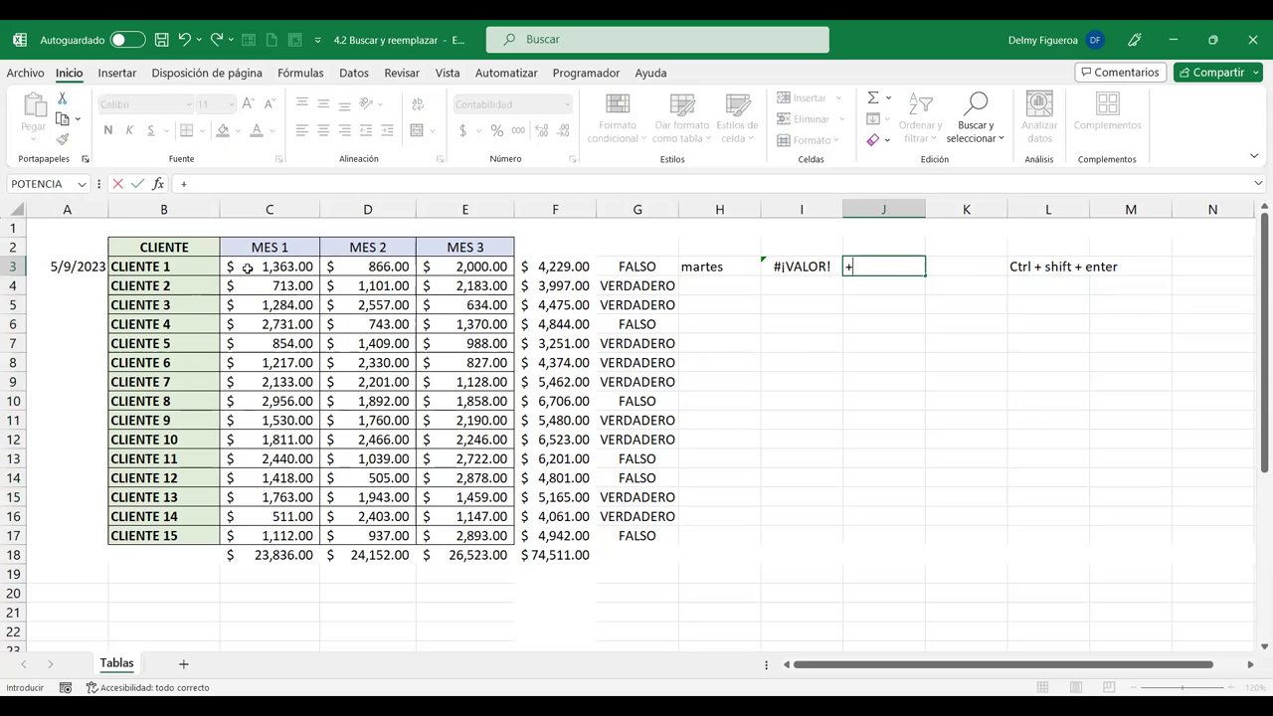
pyautogui.moveTo(274, 270); pyautogui.dragTo(274, 294)
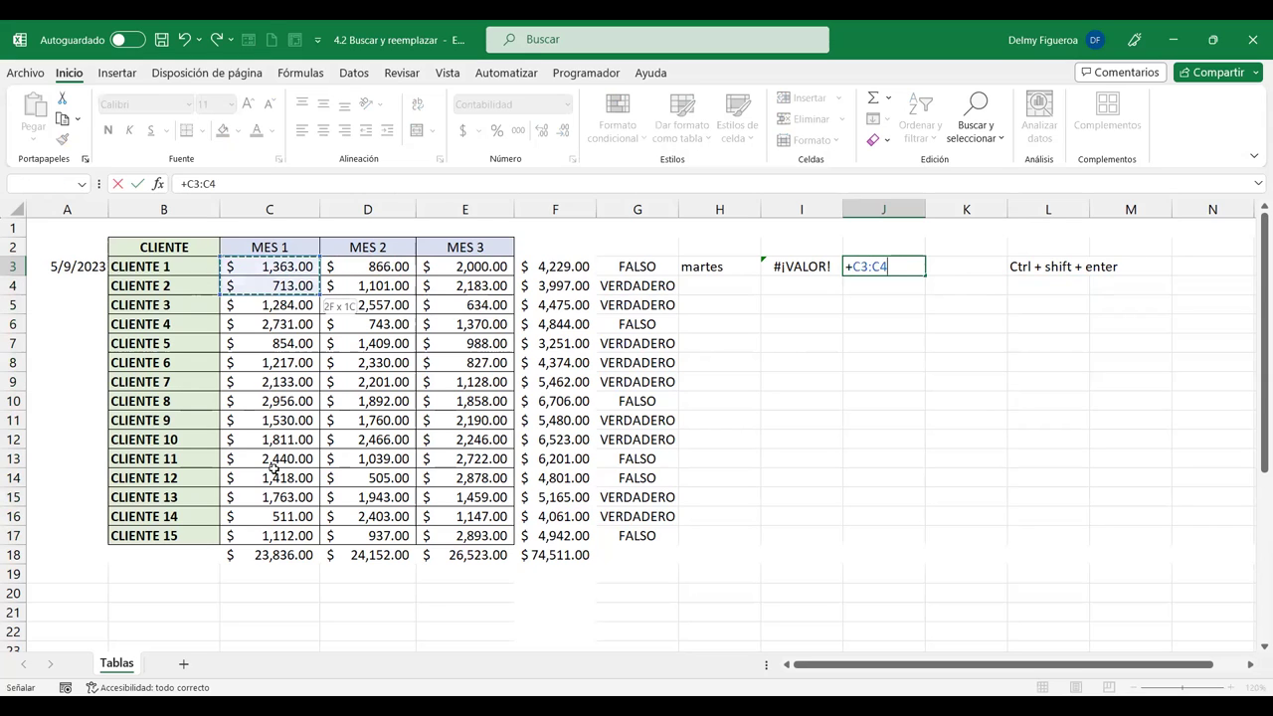
pyautogui.moveTo(273, 469); pyautogui.dragTo(286, 549)
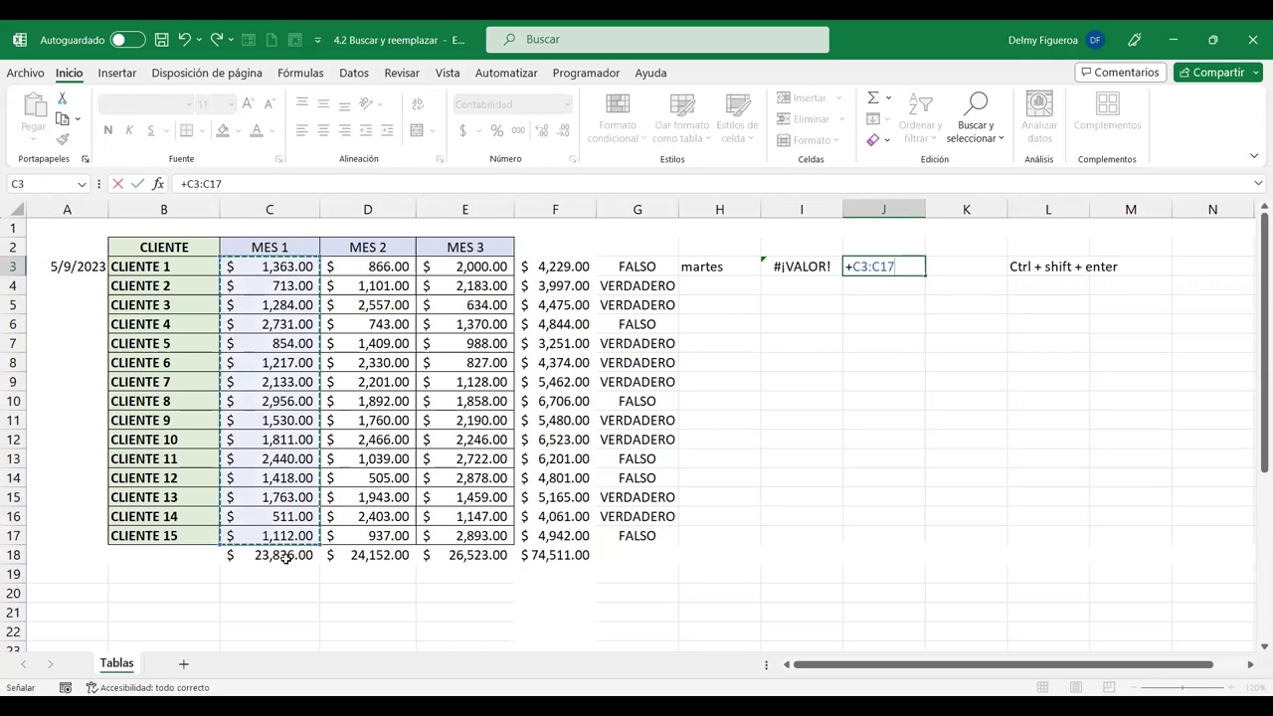
pyautogui.write('+D3:D4')
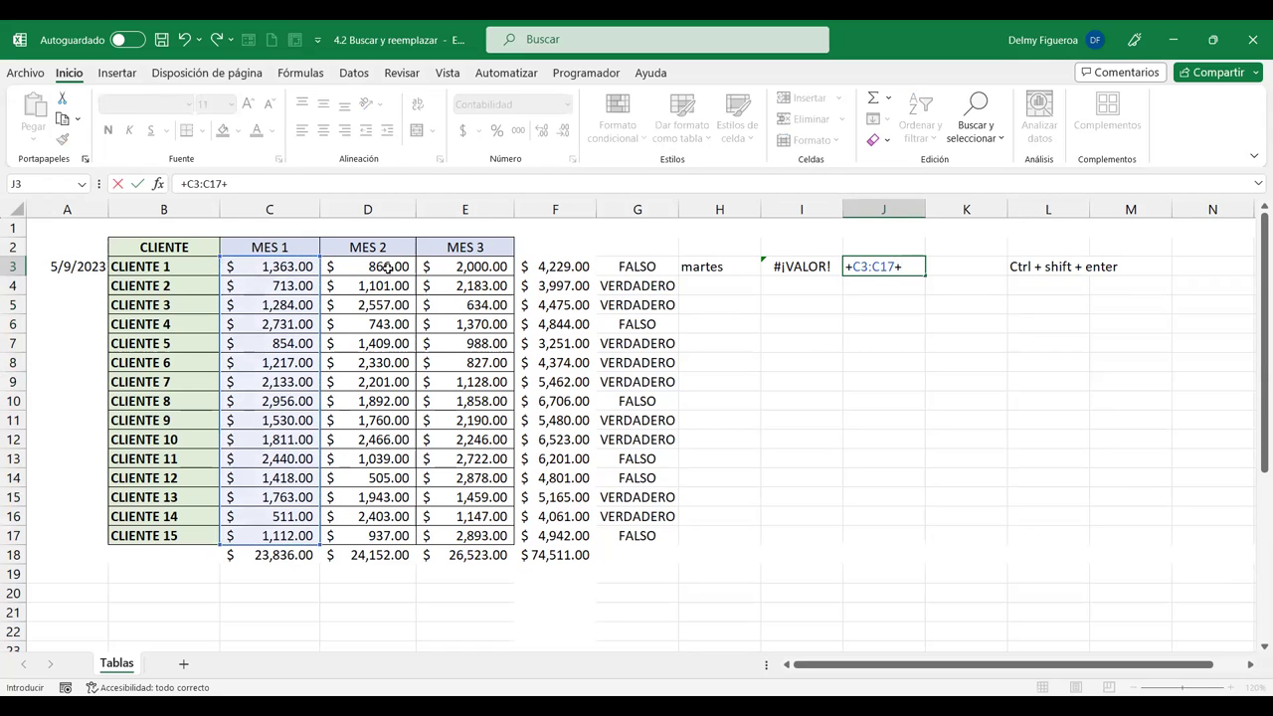
pyautogui.click(388, 268)
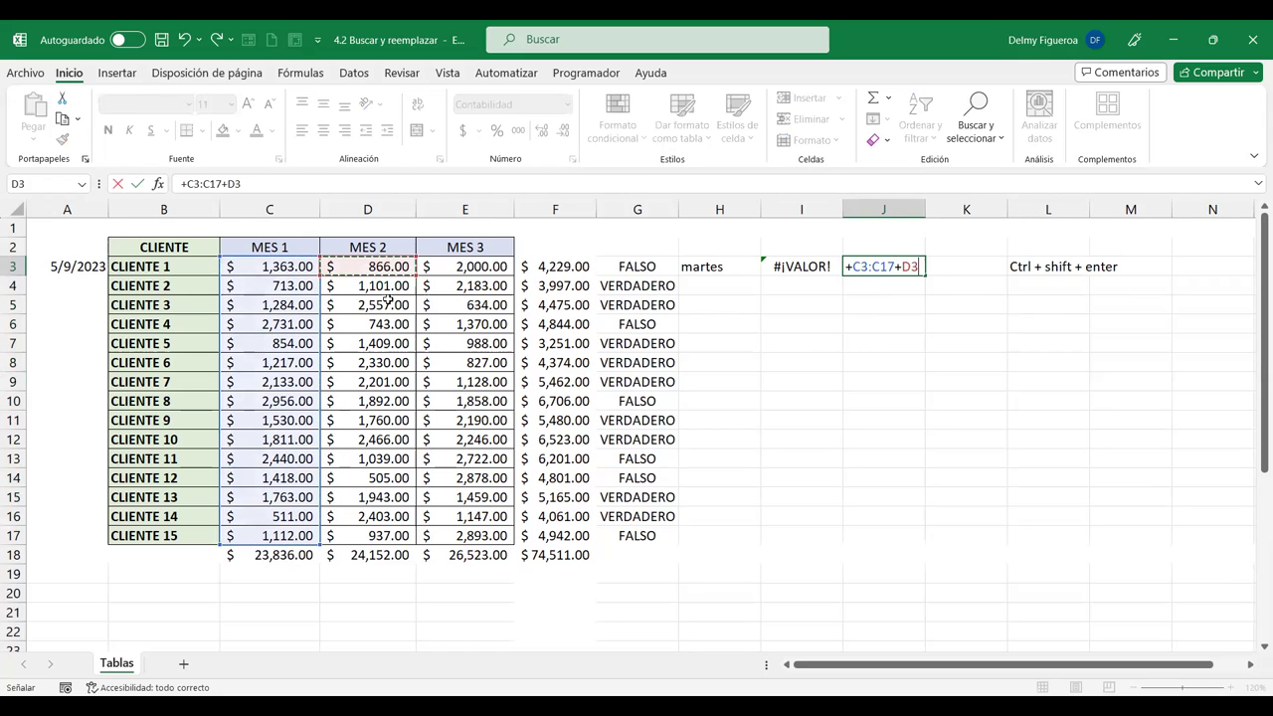
pyautogui.keyDown('shift'); pyautogui.click(386, 534); pyautogui.keyUp('shift')
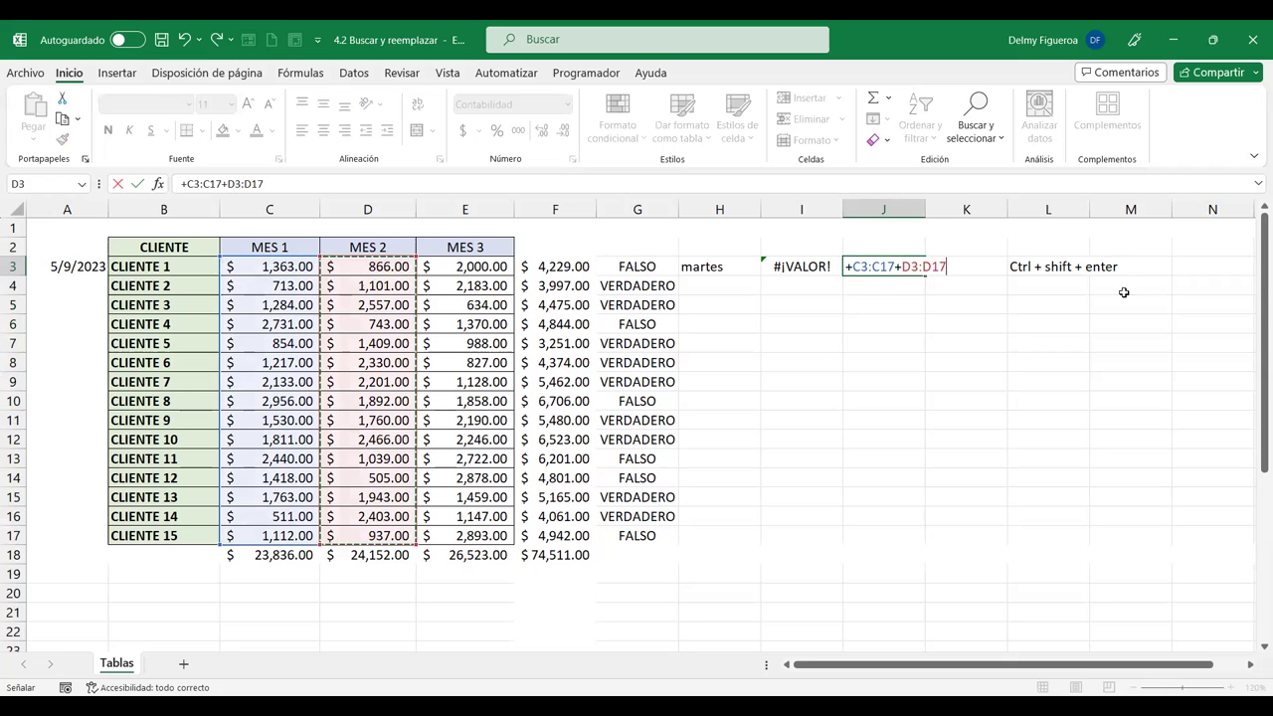
pyautogui.hotkey('ctrl', 'shift', 'Return')
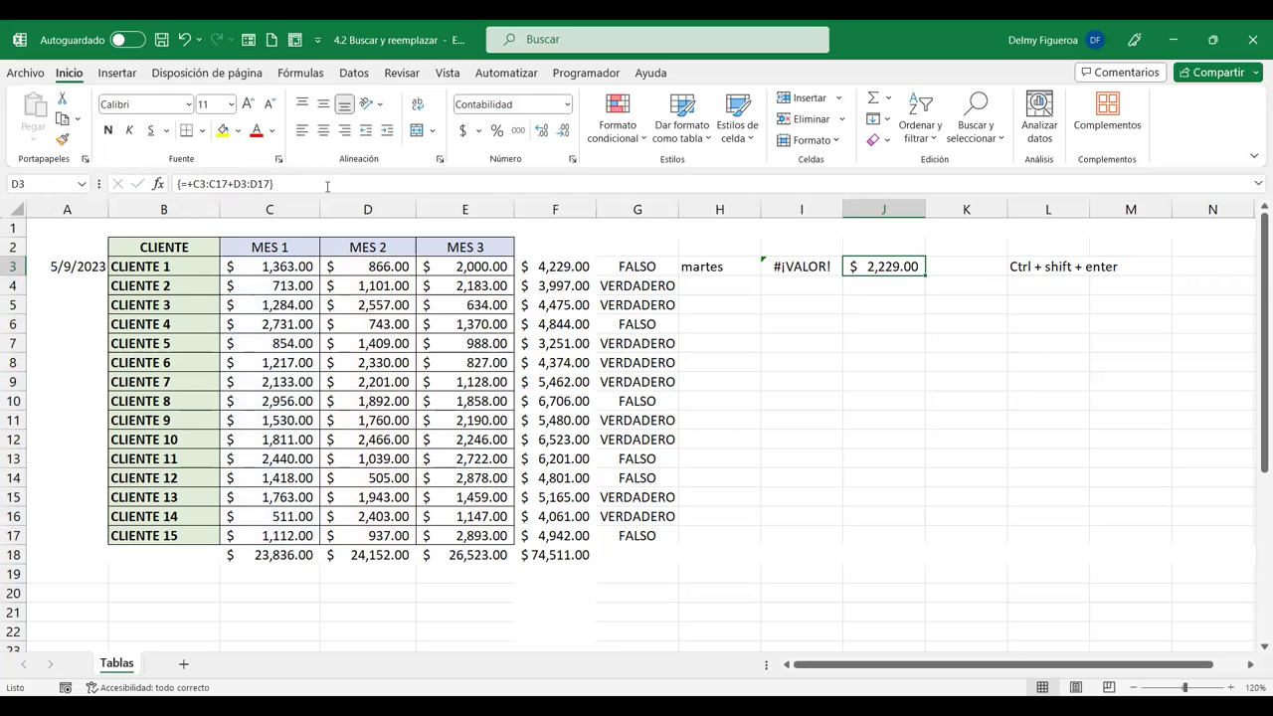
pyautogui.doubleClick(928, 273)
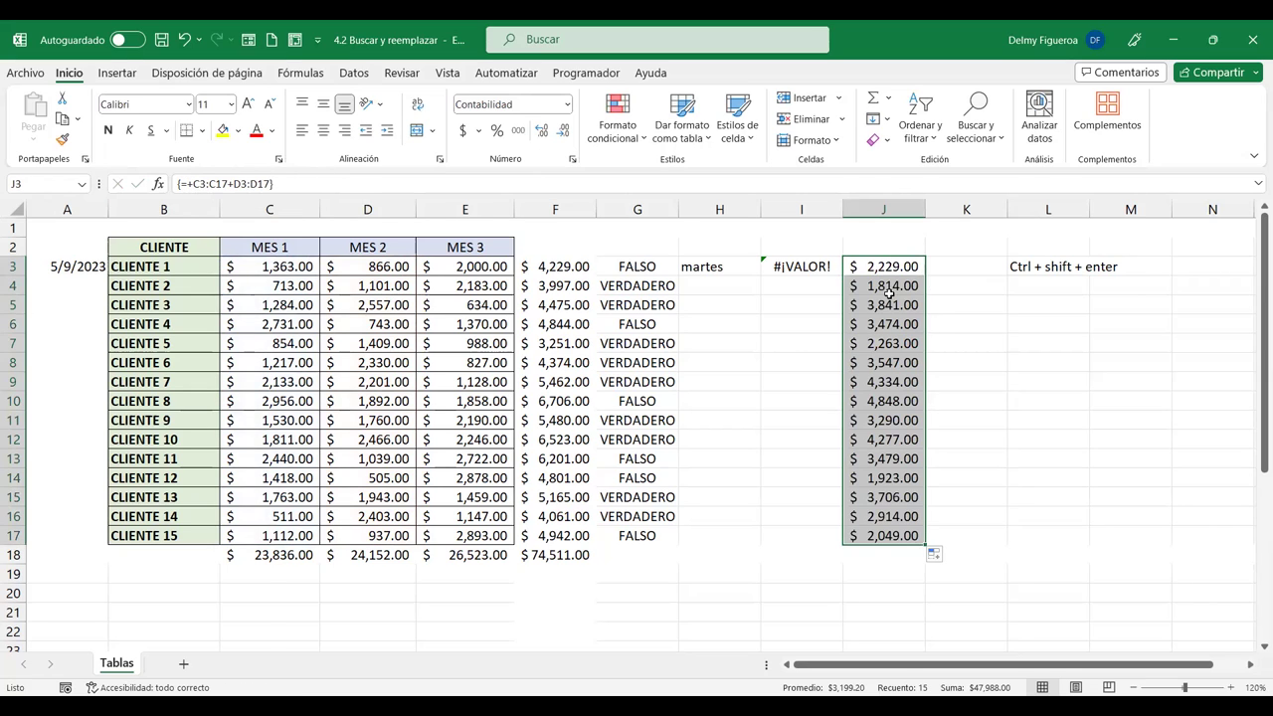
# Inspect the copied array formulas in J6, J9, J13, J15, J4 and J11
pyautogui.click(890, 314)
pyautogui.click(887, 383)
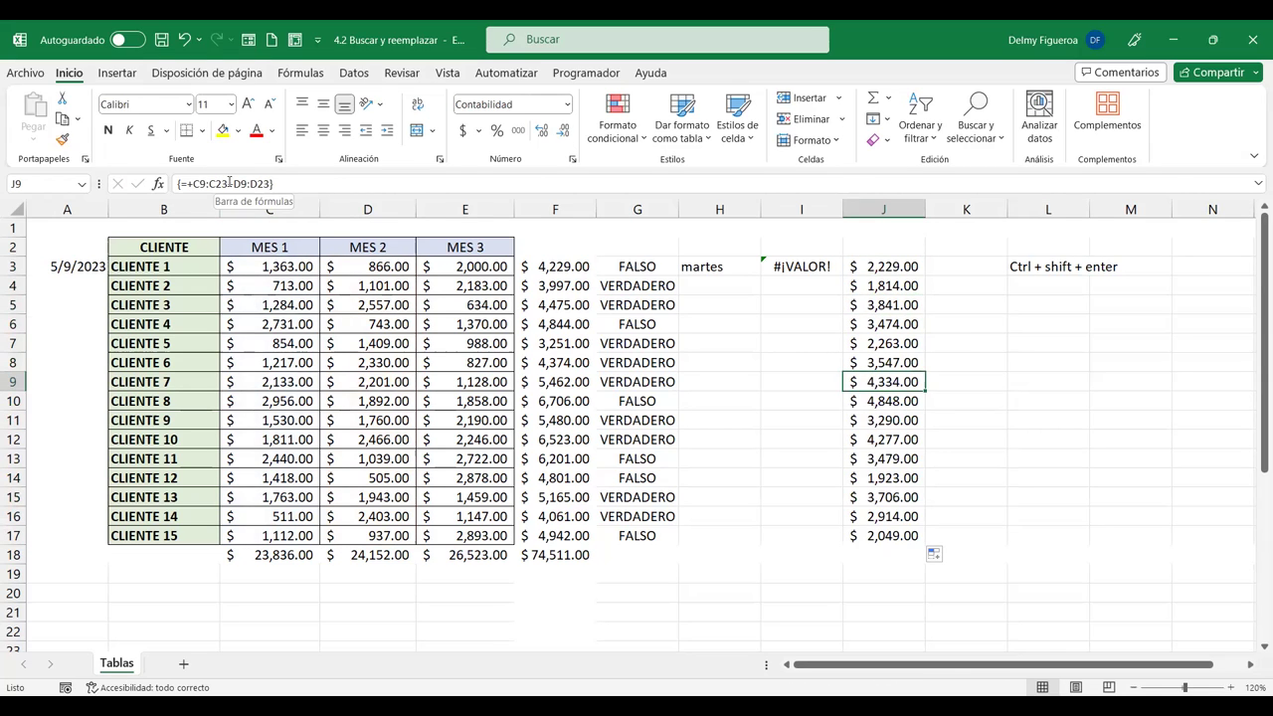
pyautogui.click(922, 458)
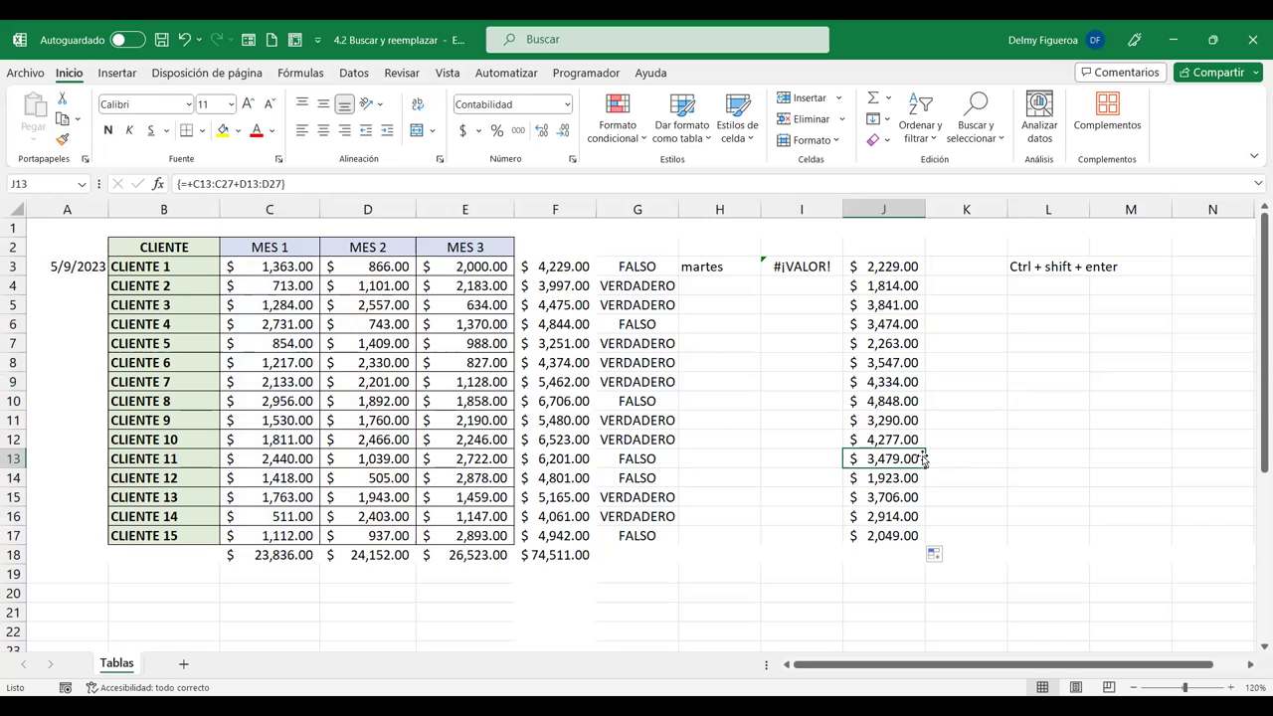
pyautogui.click(888, 494)
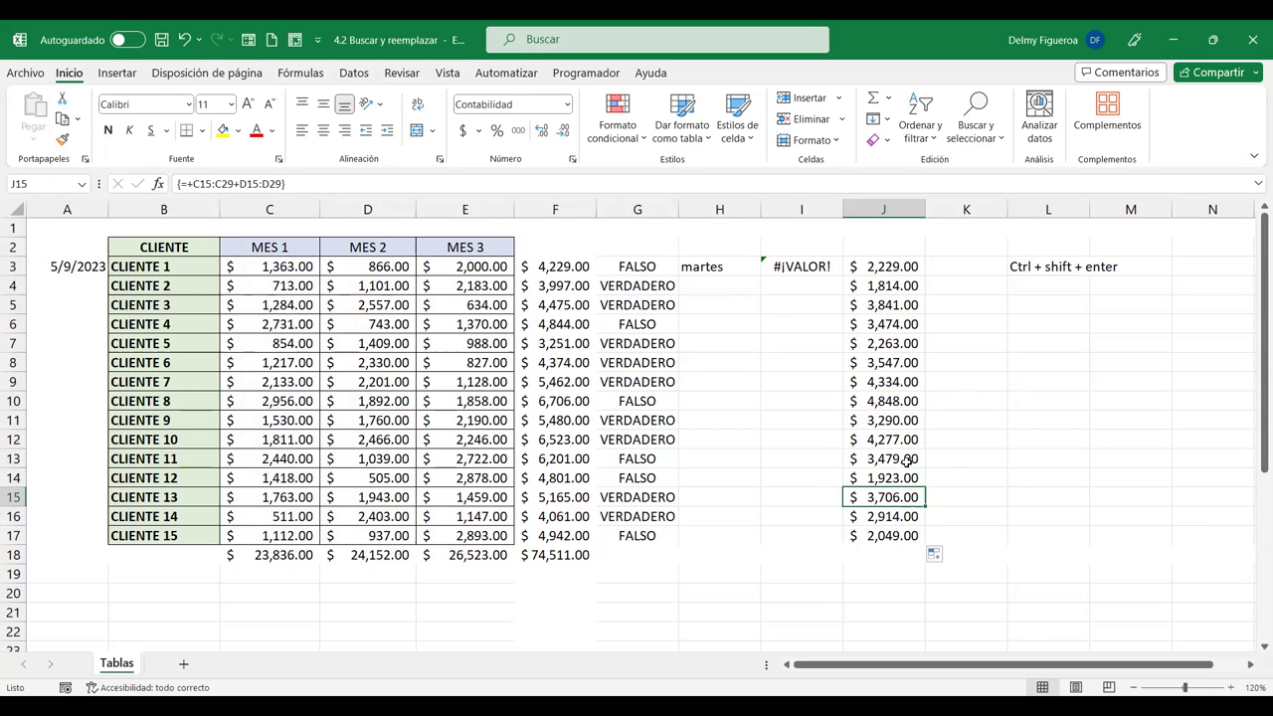
pyautogui.click(899, 288)
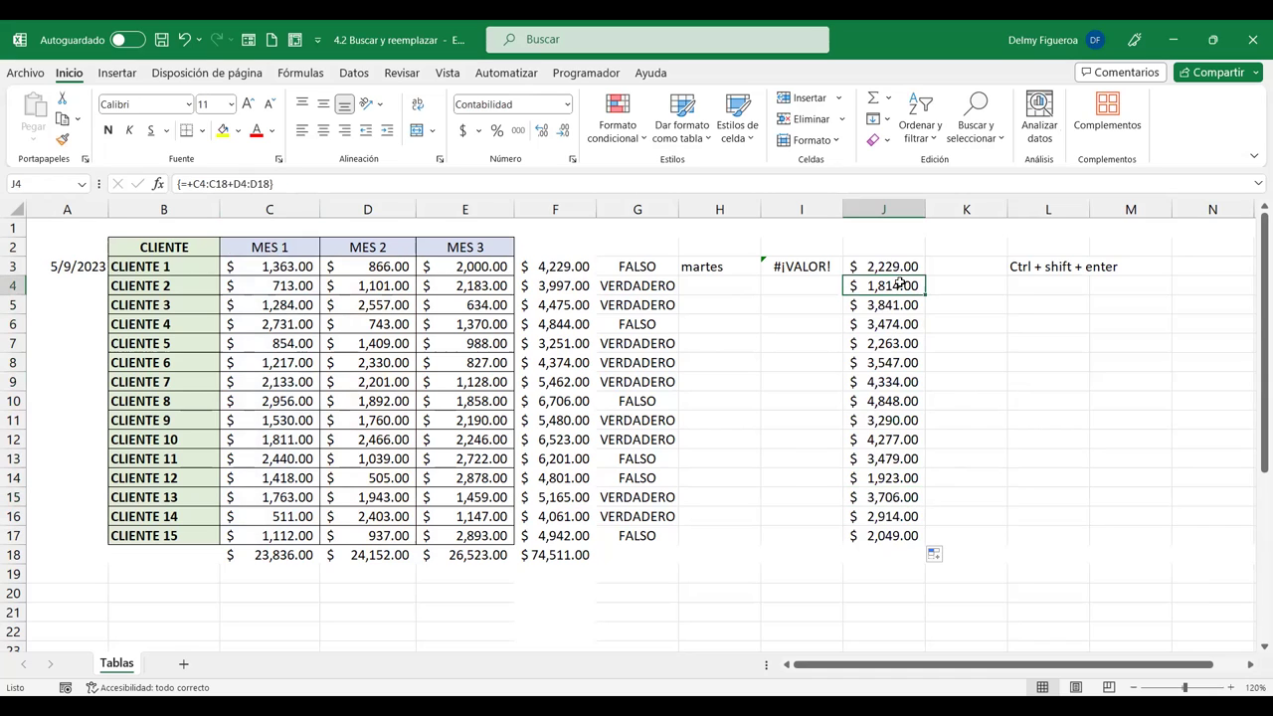
pyautogui.click(888, 418)
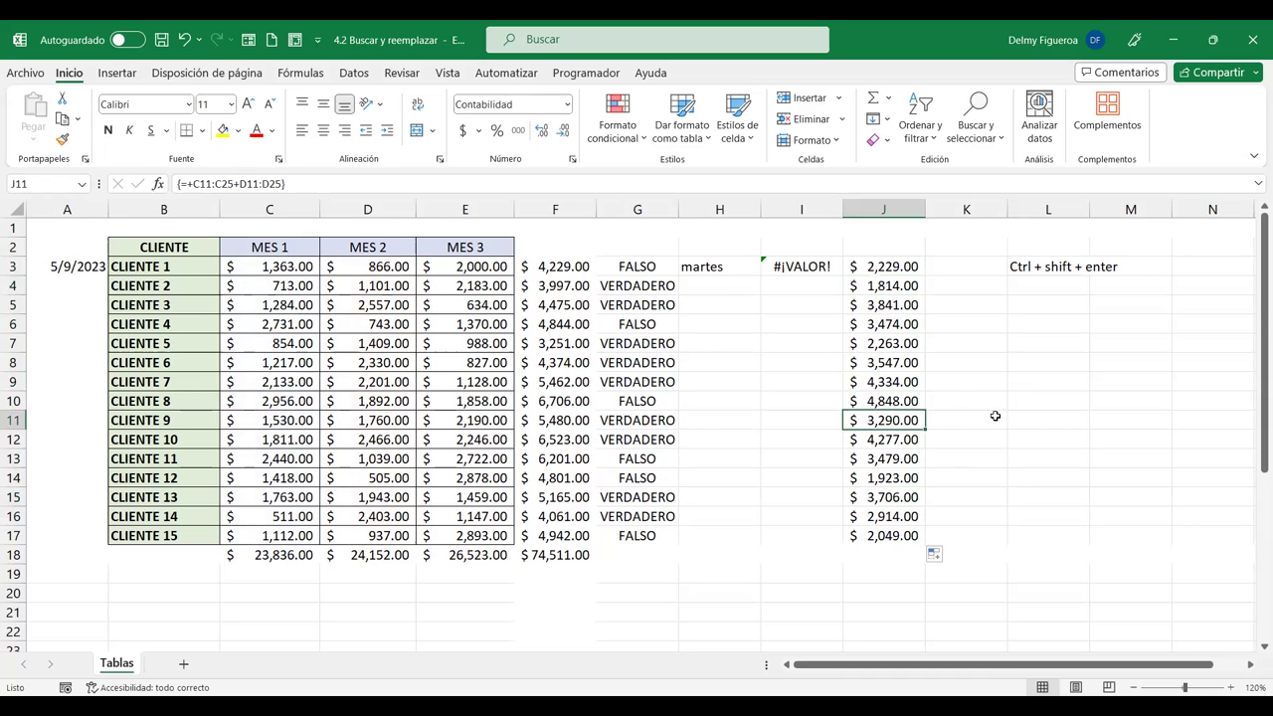
# Try deleting J9's result, undo it, and recheck J6's formula {=+C6:C20+D6:D20}
pyautogui.write('+')
pyautogui.press('Escape')
pyautogui.click(902, 380)
pyautogui.press('Delete')
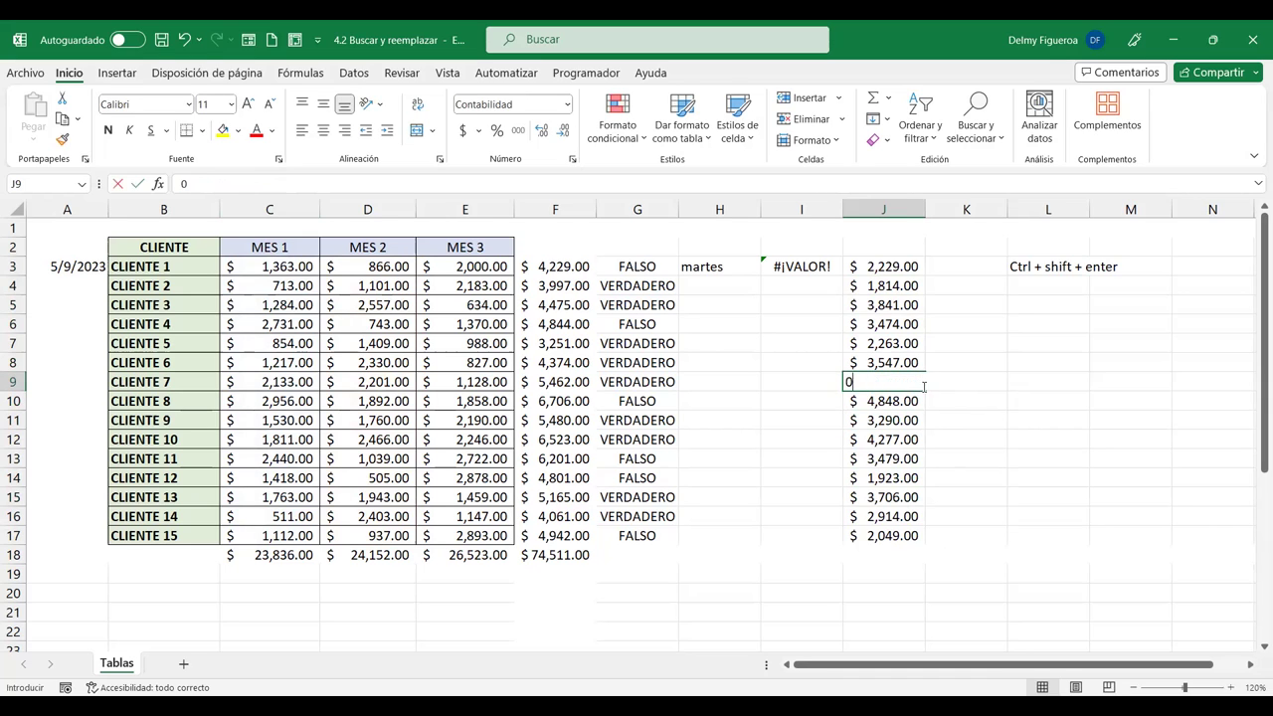
pyautogui.click(926, 388)
pyautogui.hotkey('ctrl', 'z')
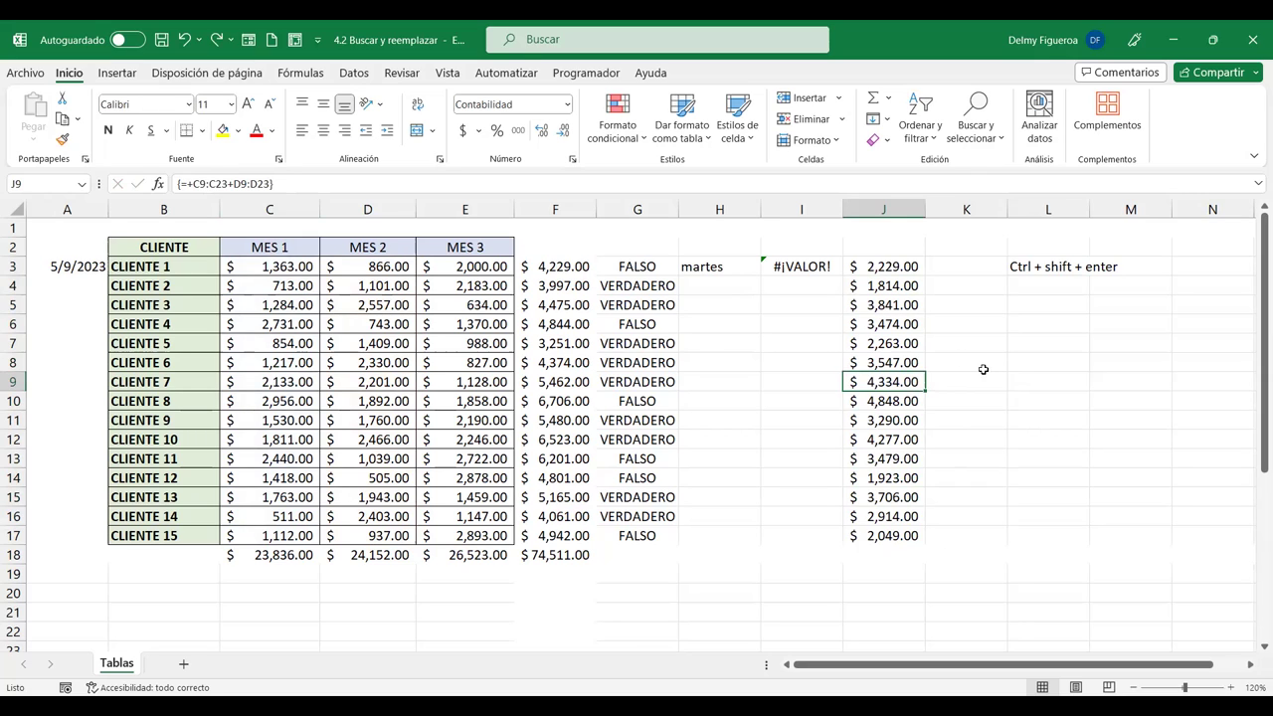
pyautogui.click(1056, 385)
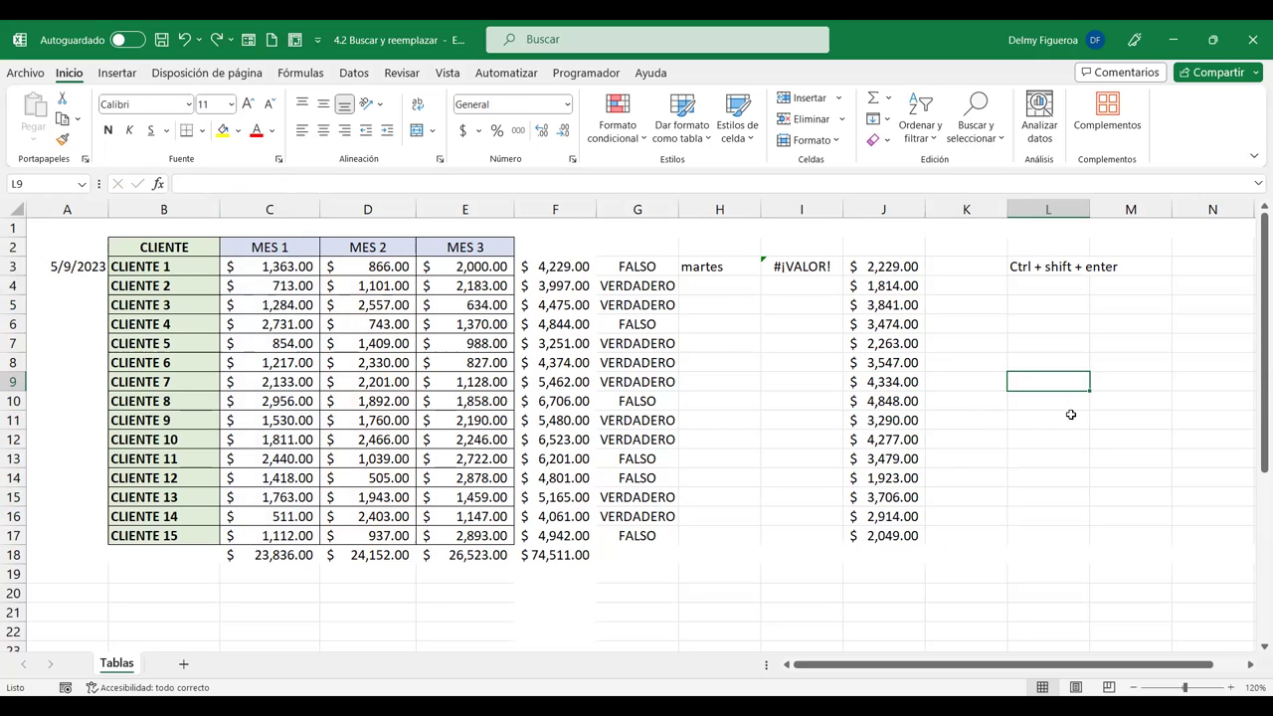
pyautogui.click(898, 318)
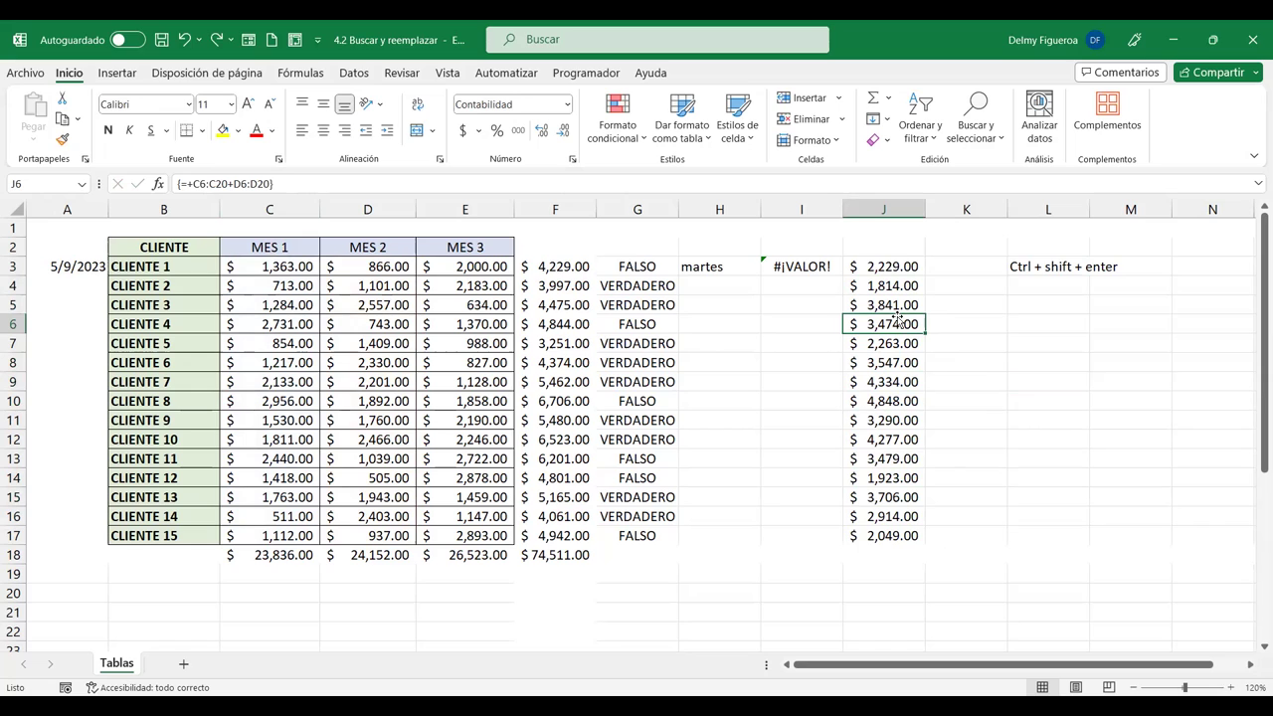
# Select the current array via Go To Special (Matriz actual), then delete the L3 reminder
pyautogui.press('F5')
pyautogui.click(841, 479)
pyautogui.click(789, 443)
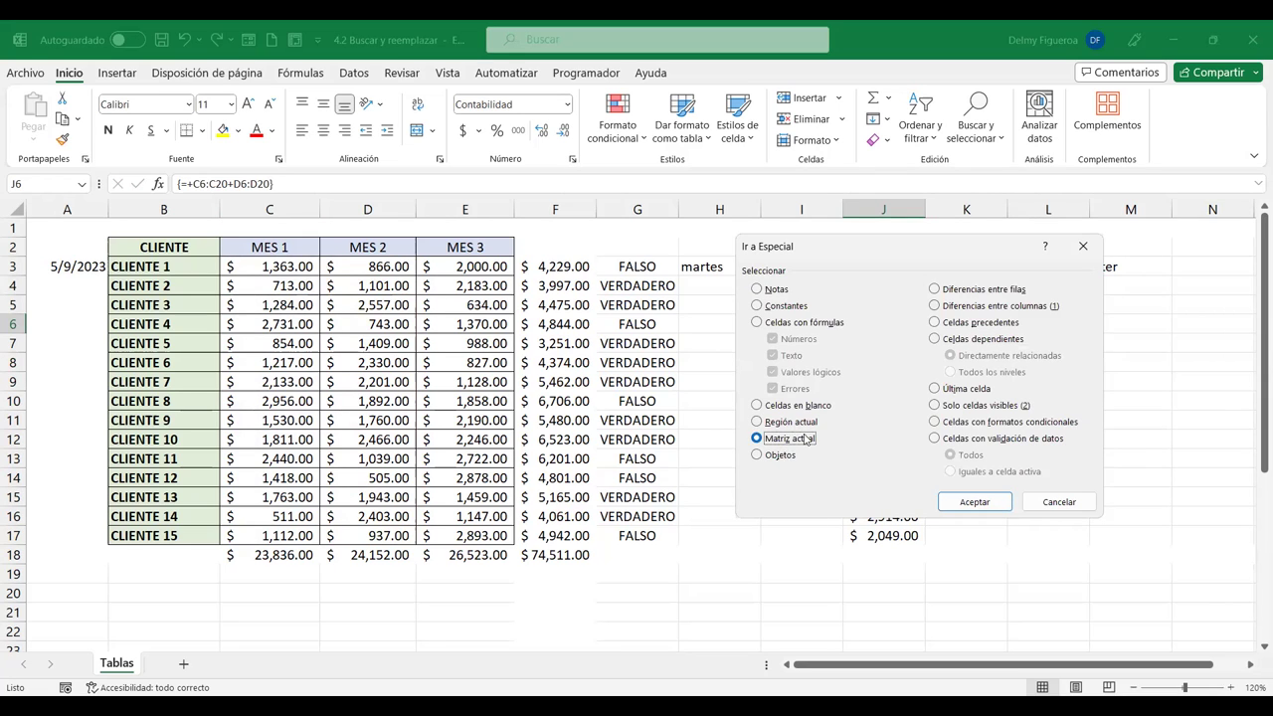
pyautogui.click(998, 507)
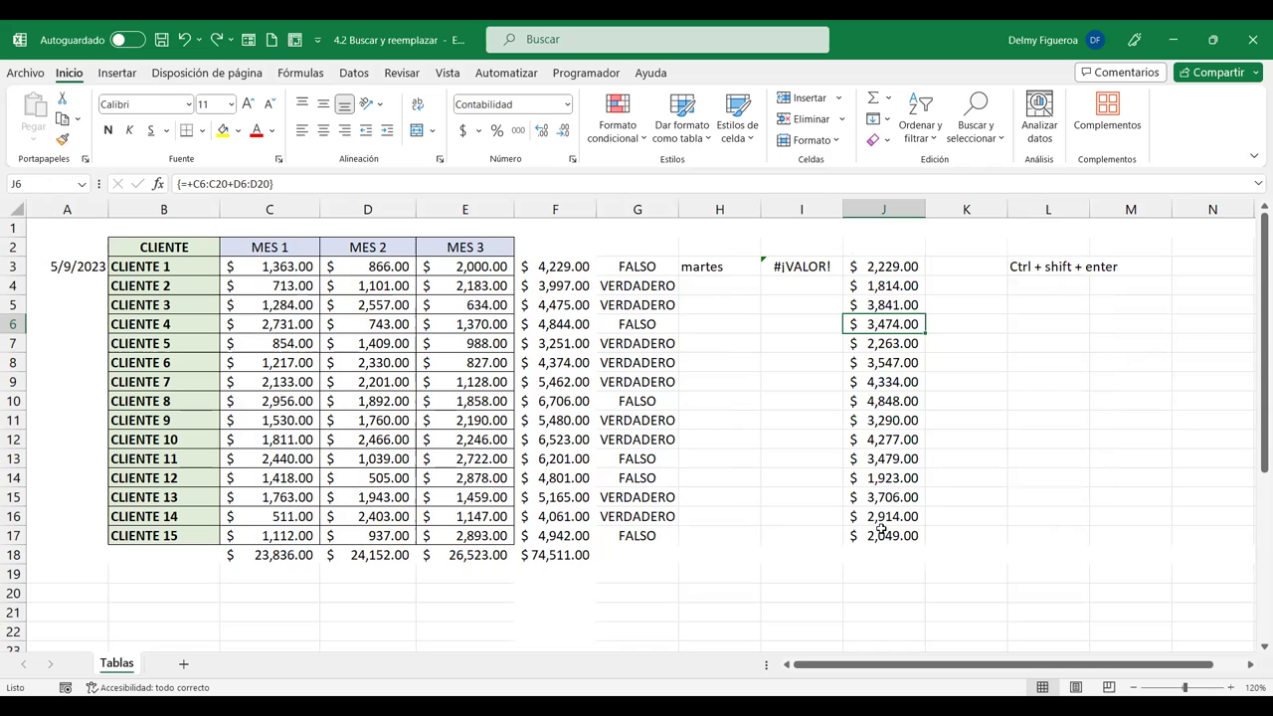
pyautogui.click(1043, 265)
pyautogui.press('Delete')
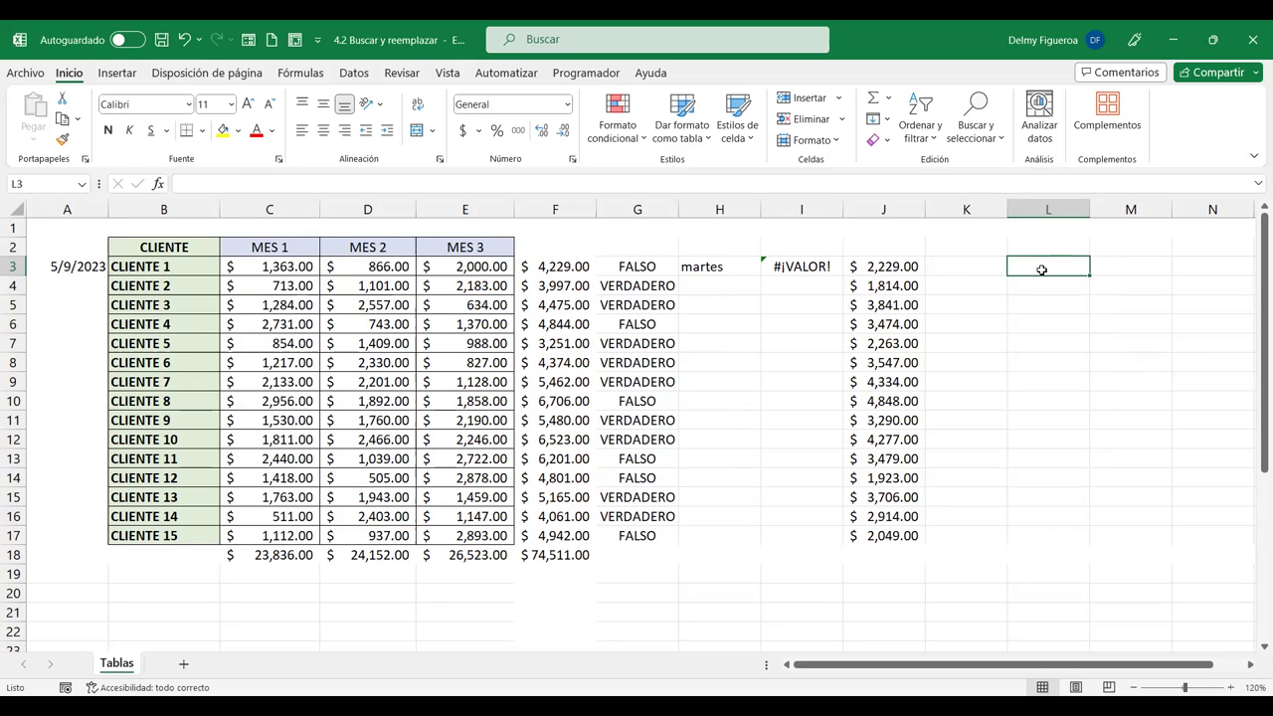
# Enter =+F3 as an array formula in L3 alone, then clear it
pyautogui.write('+')
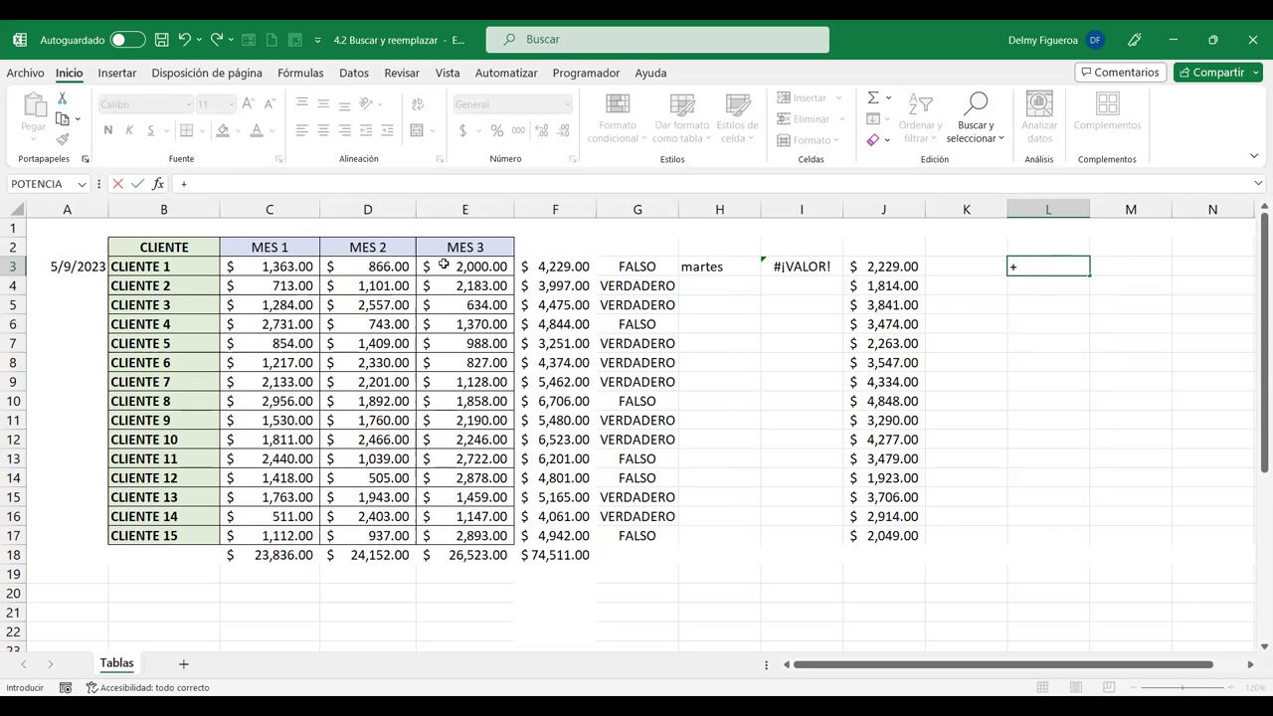
pyautogui.click(561, 271)
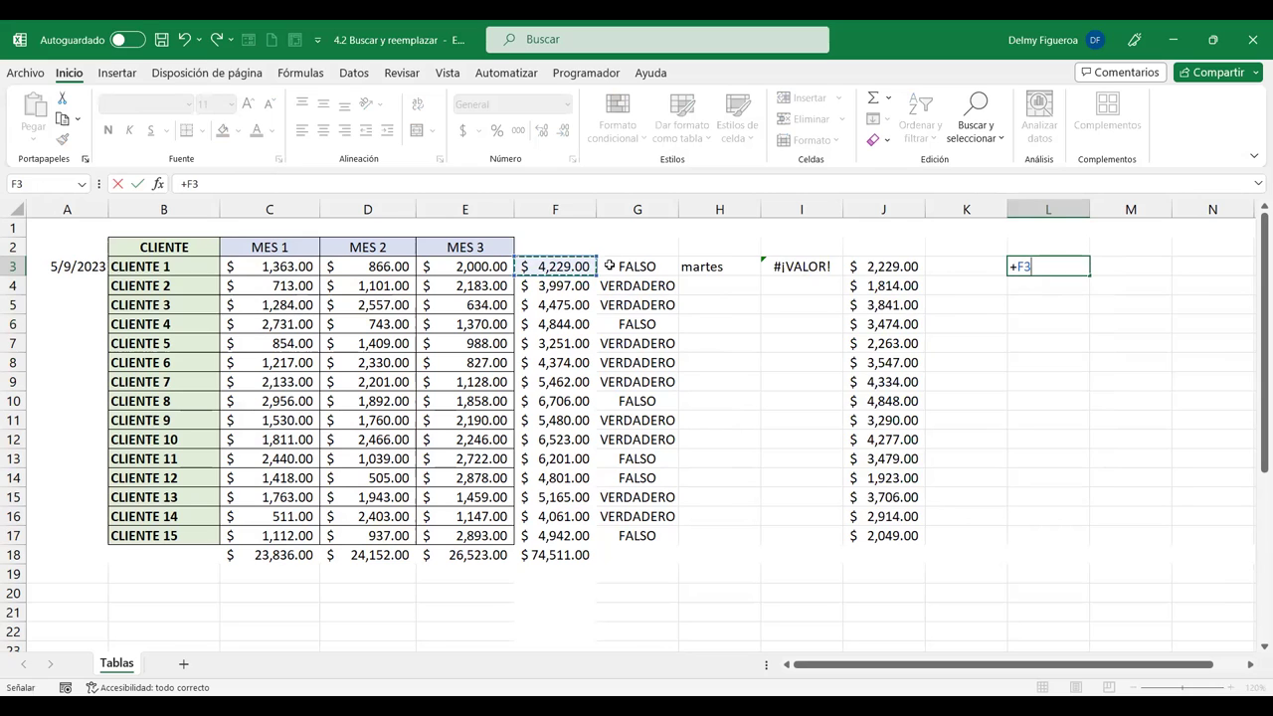
pyautogui.hotkey('ctrl', 'shift', 'Return')
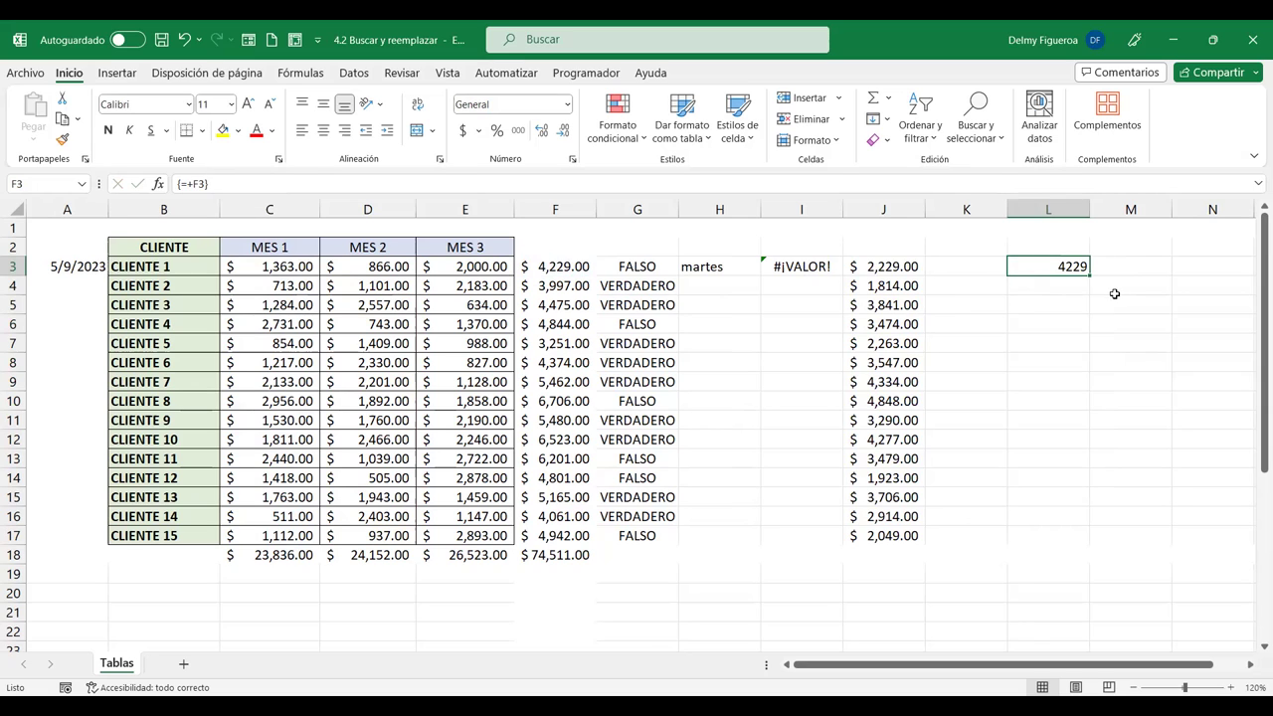
pyautogui.press('Delete')
# Enter {=+F3} as one array formula across L3:L17, showing 4229 in each row
pyautogui.moveTo(1045, 264); pyautogui.dragTo(1038, 536)
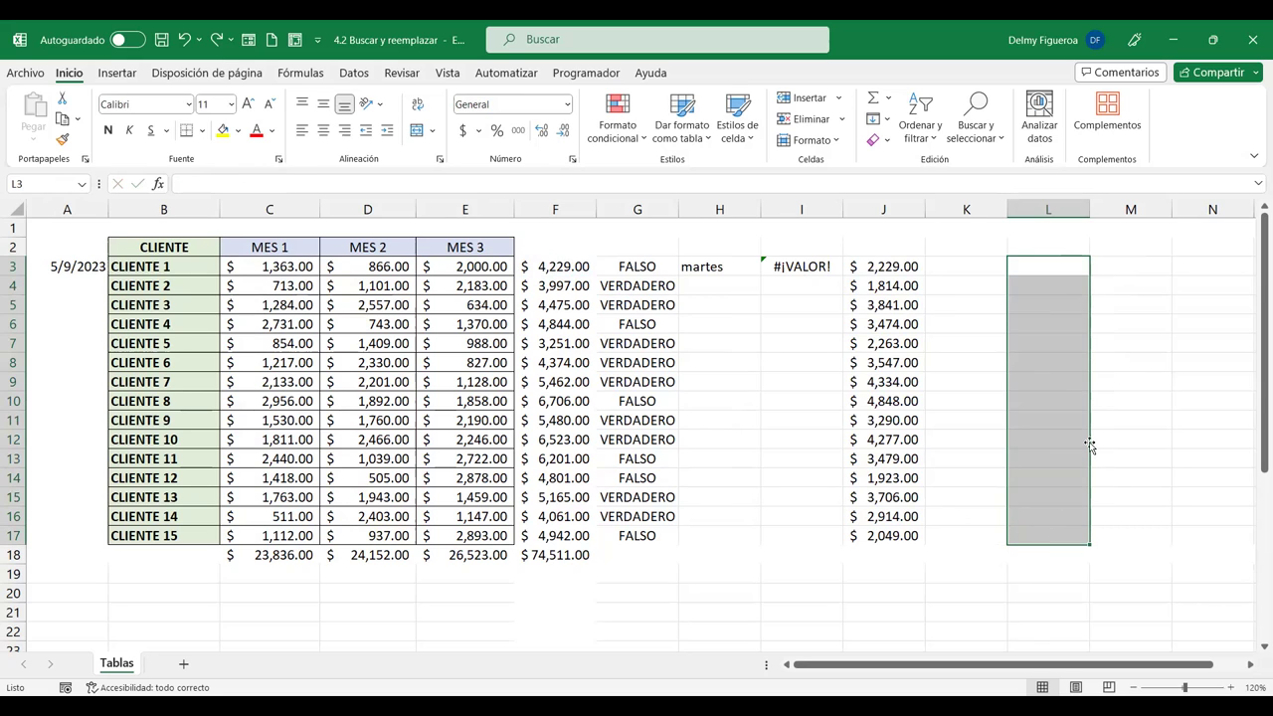
pyautogui.write('+')
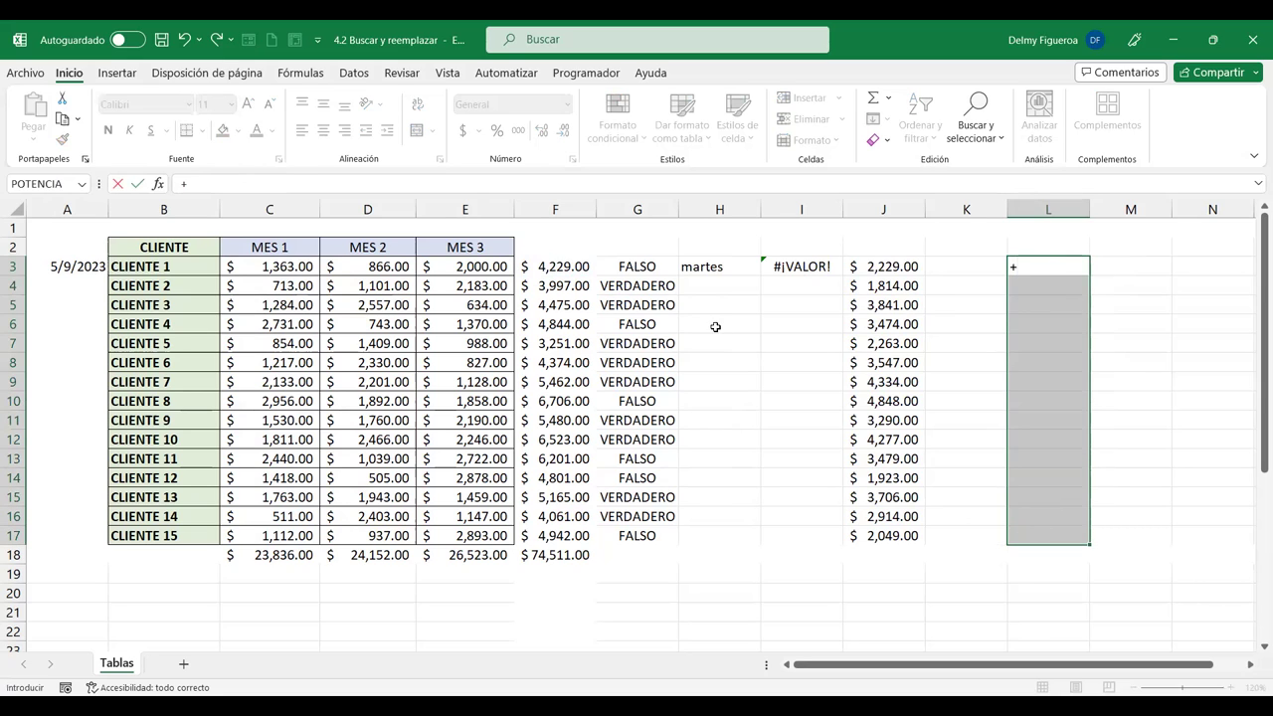
pyautogui.click(557, 267)
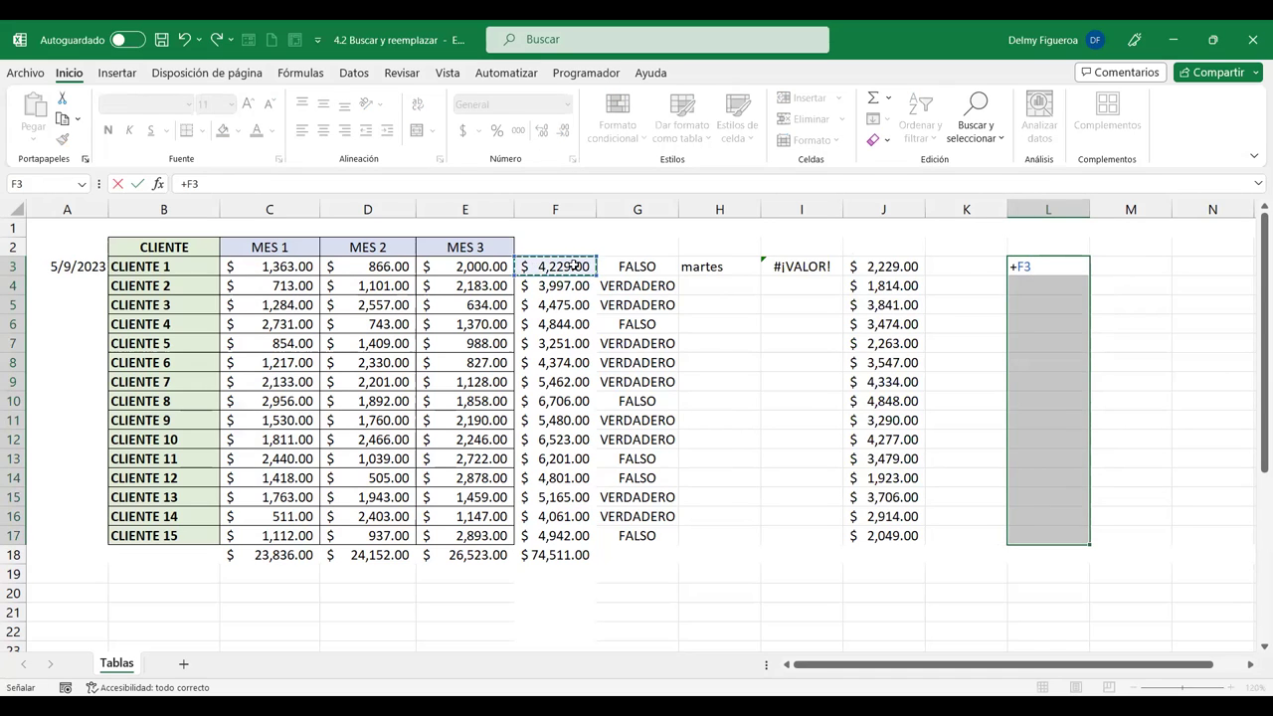
pyautogui.hotkey('ctrl', 'shift', 'Return')
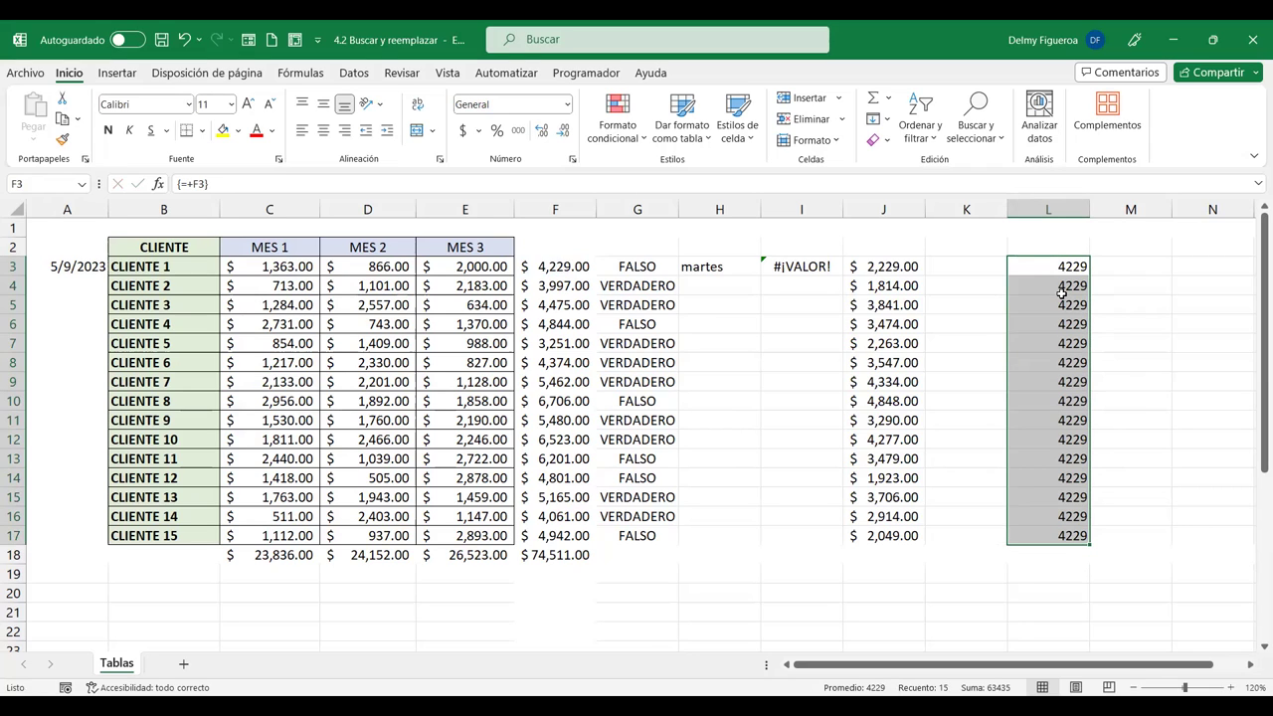
pyautogui.click(1061, 286)
pyautogui.click(1063, 320)
pyautogui.click(1062, 345)
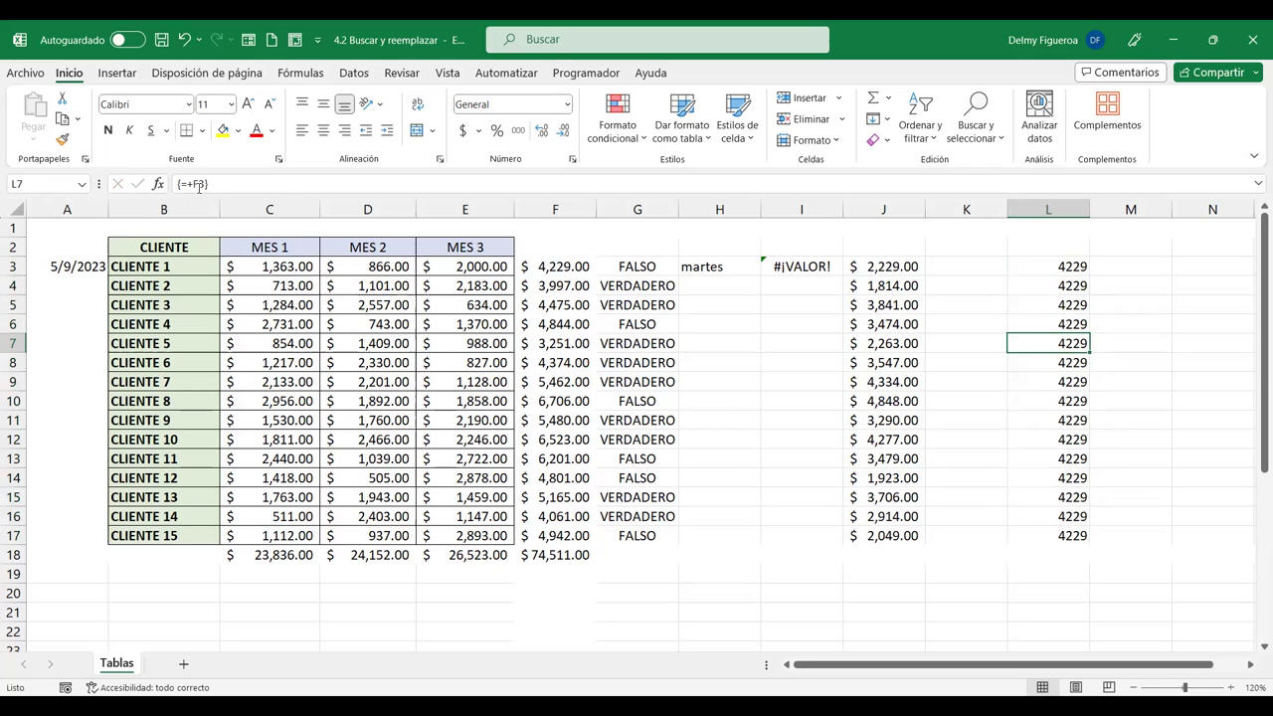
# Try overwriting L7 with 0, dismiss the array warning so L7 keeps 4229, then list Buscar y seleccionar options
pyautogui.write('0')
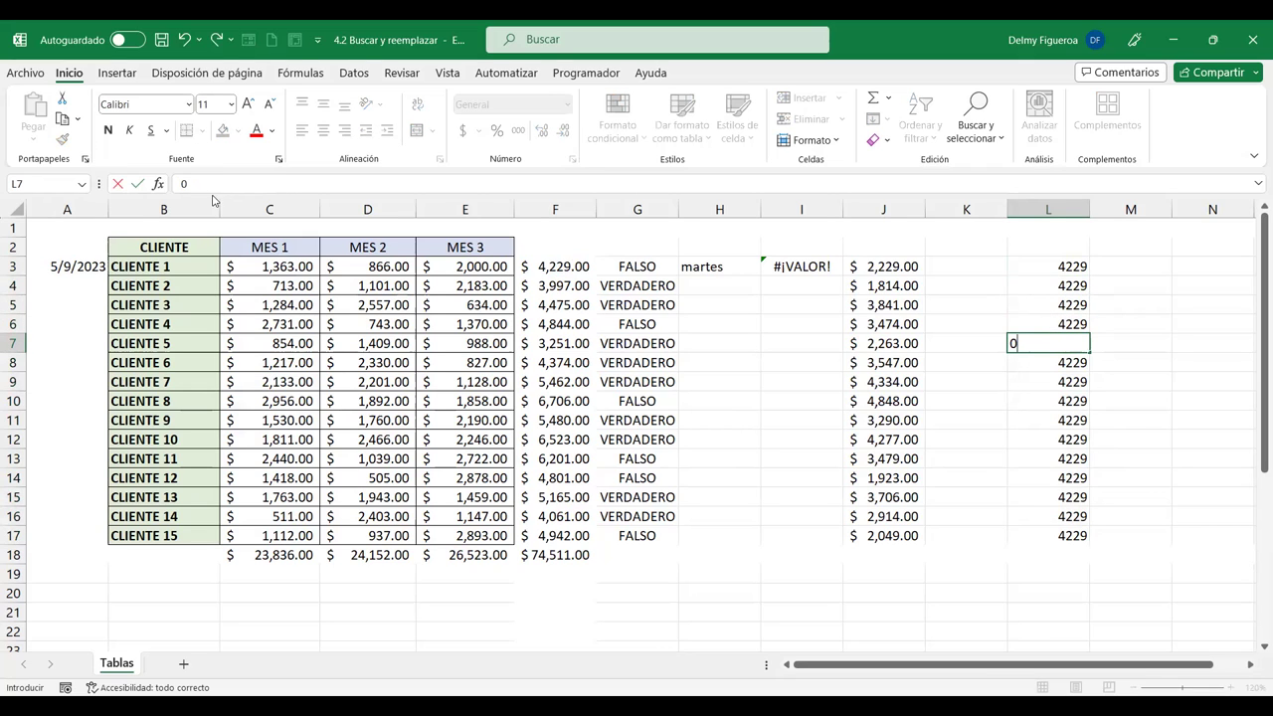
pyautogui.press('Return')
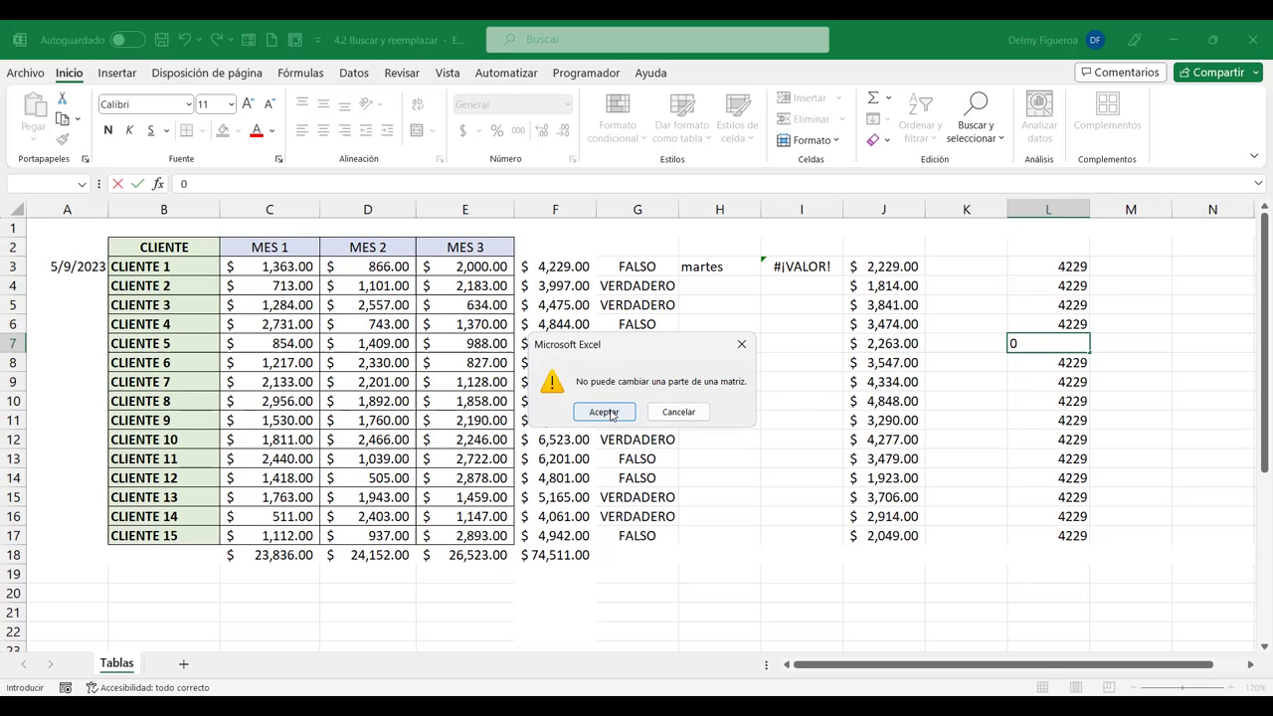
pyautogui.click(613, 413)
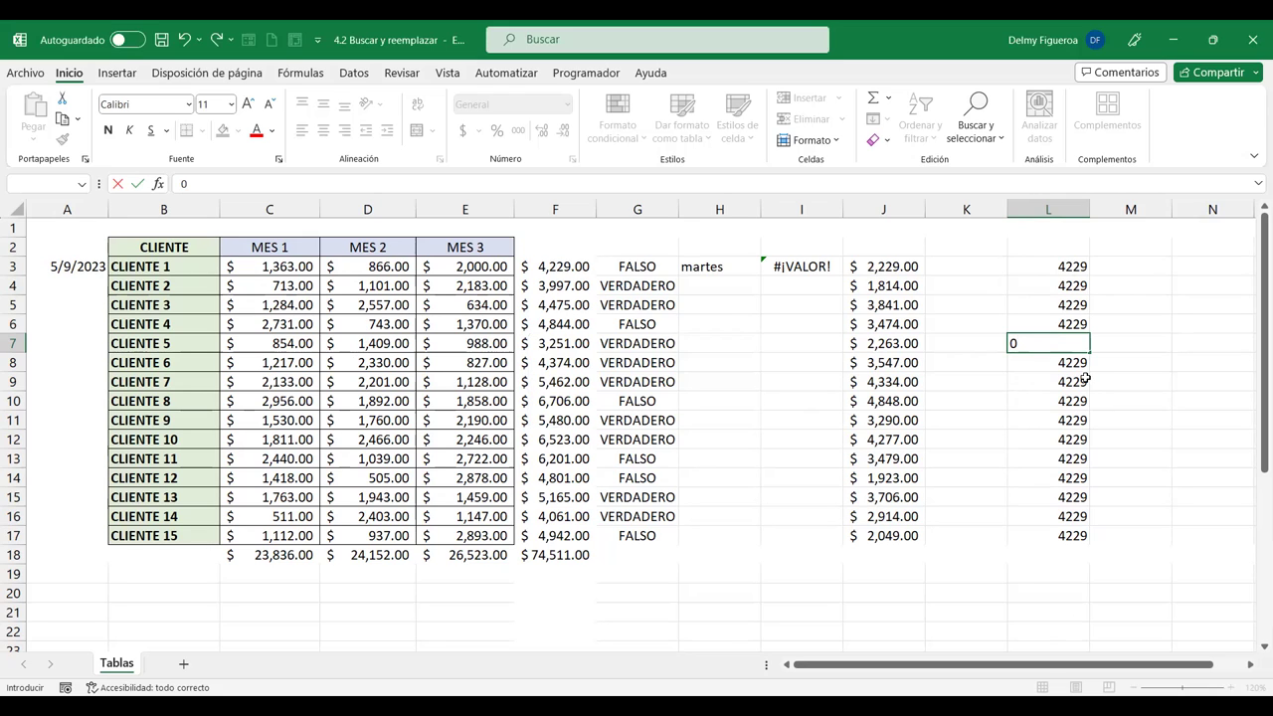
pyautogui.press('Escape')
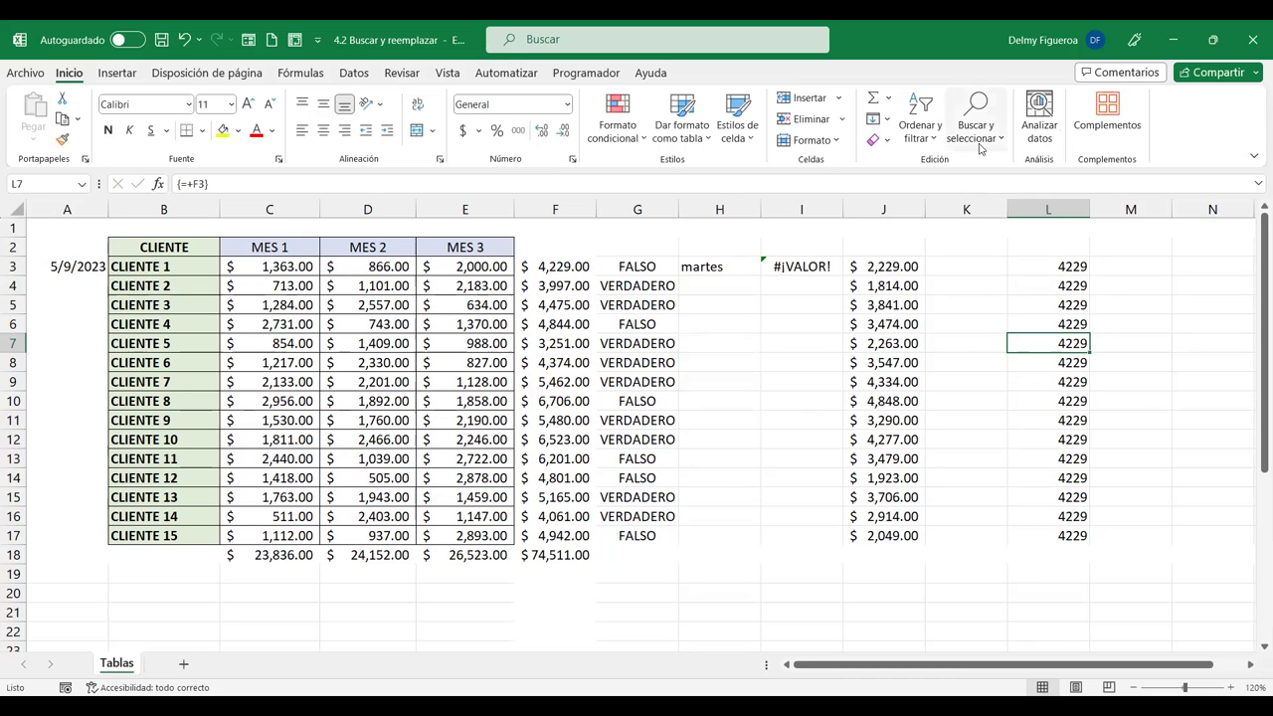
pyautogui.click(972, 135)
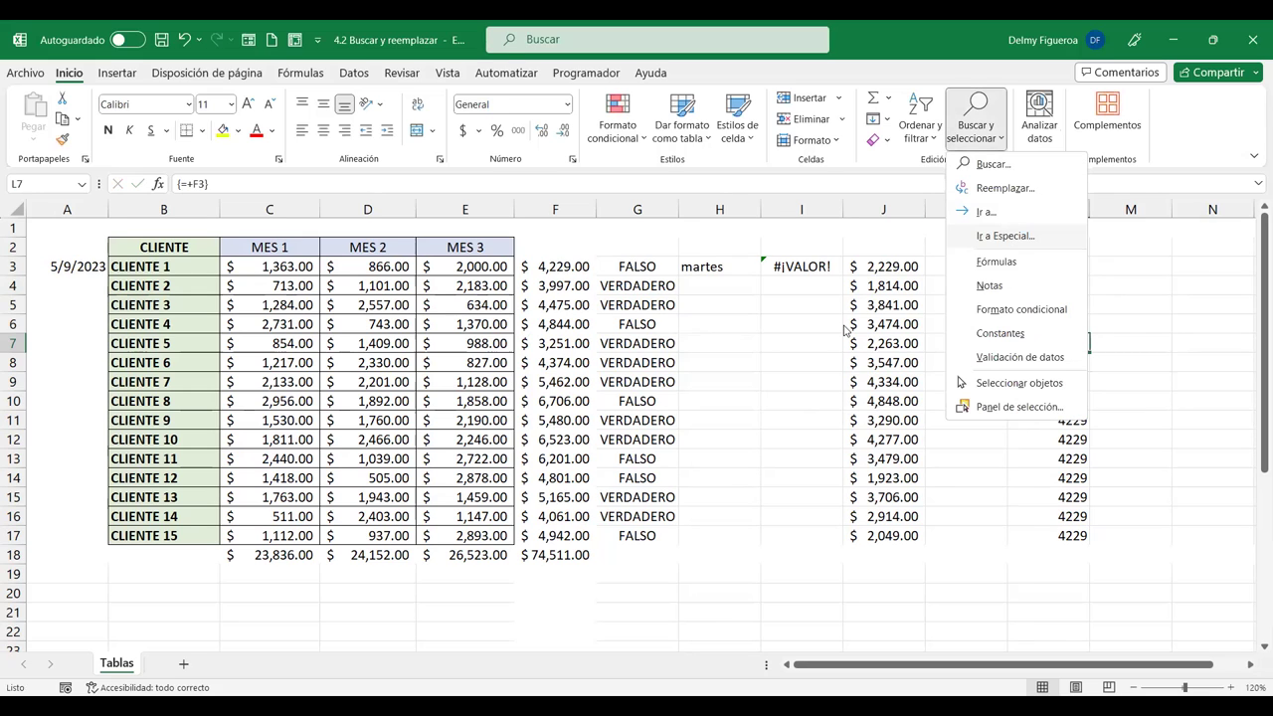
pyautogui.press('Return')
pyautogui.click(757, 438)
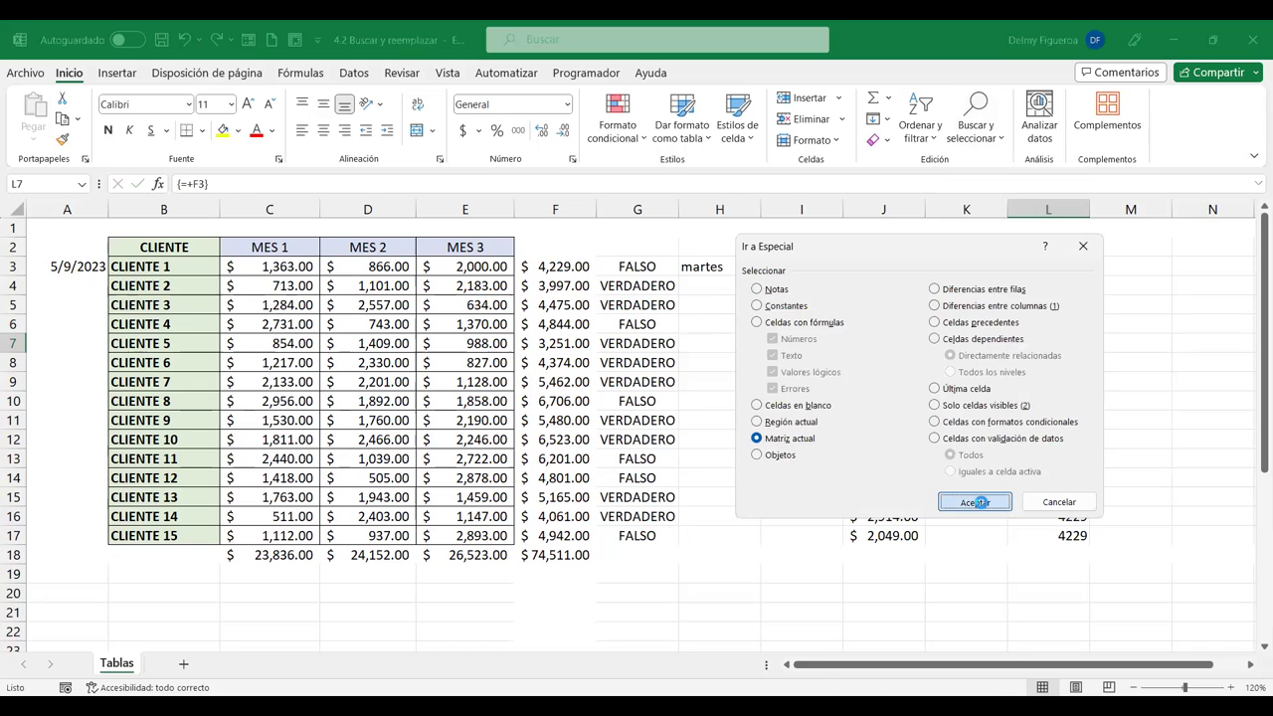
pyautogui.click(976, 502)
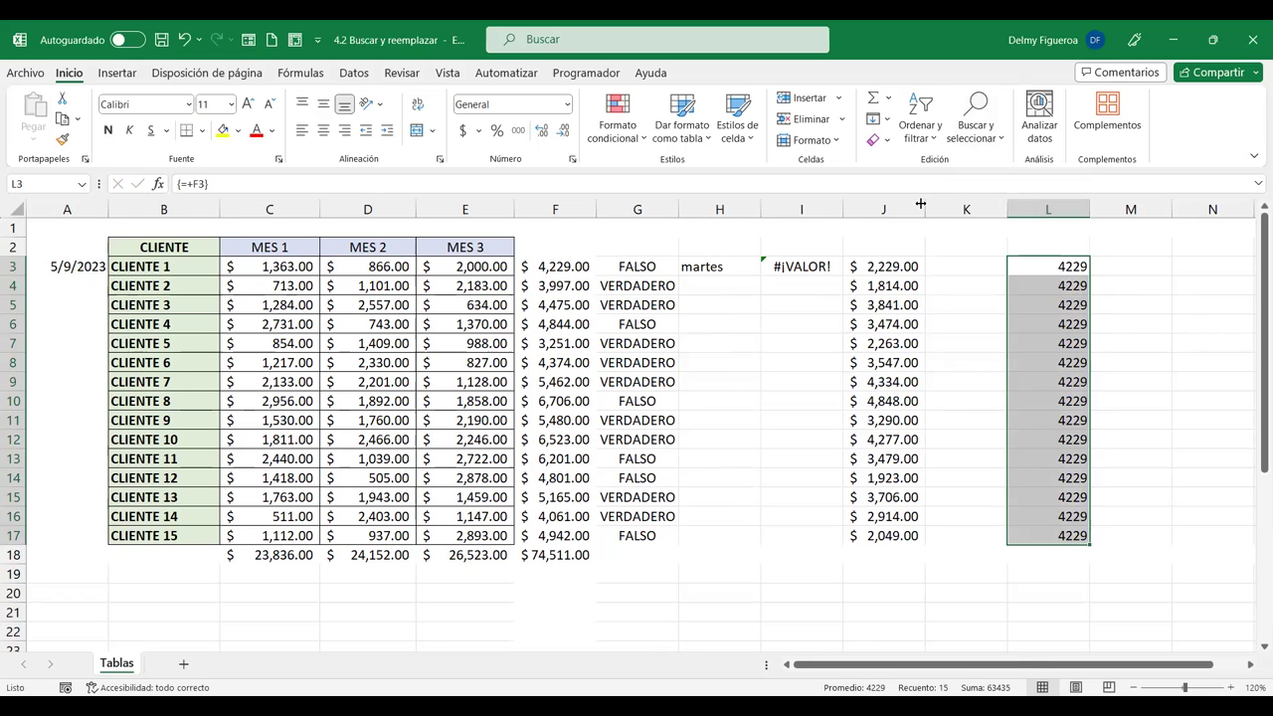
pyautogui.click(988, 143)
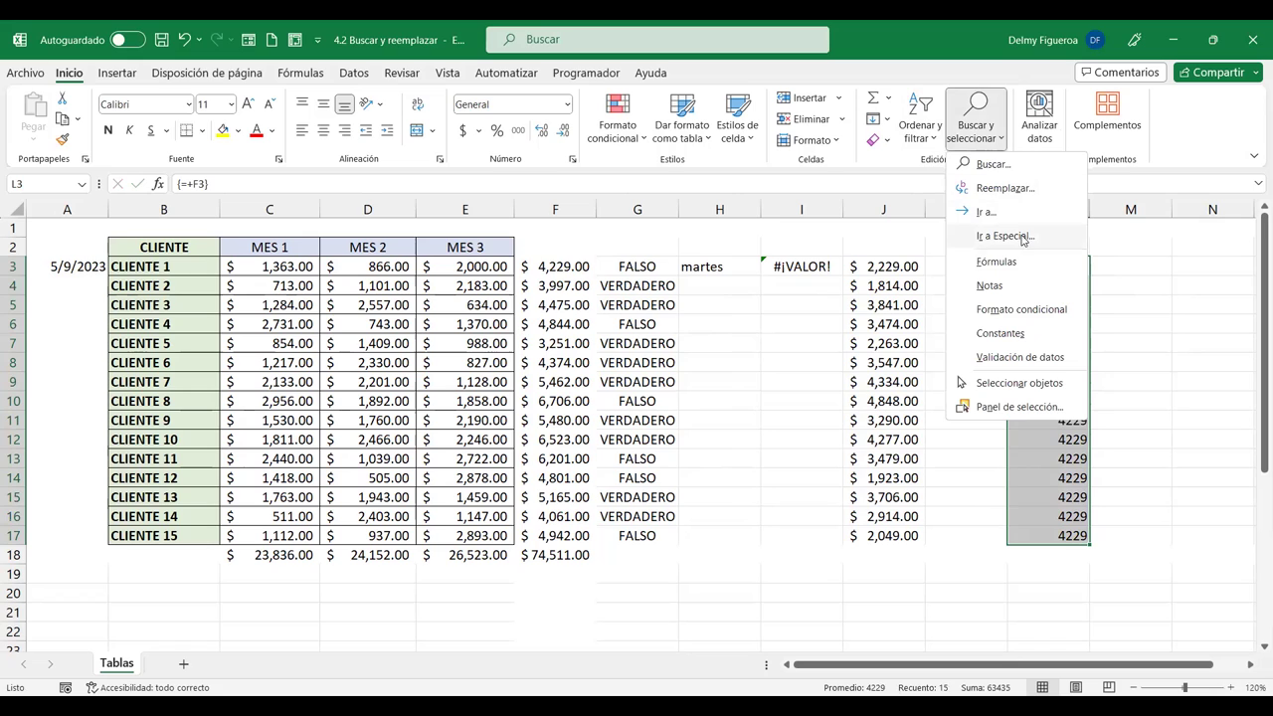
pyautogui.click(935, 324)
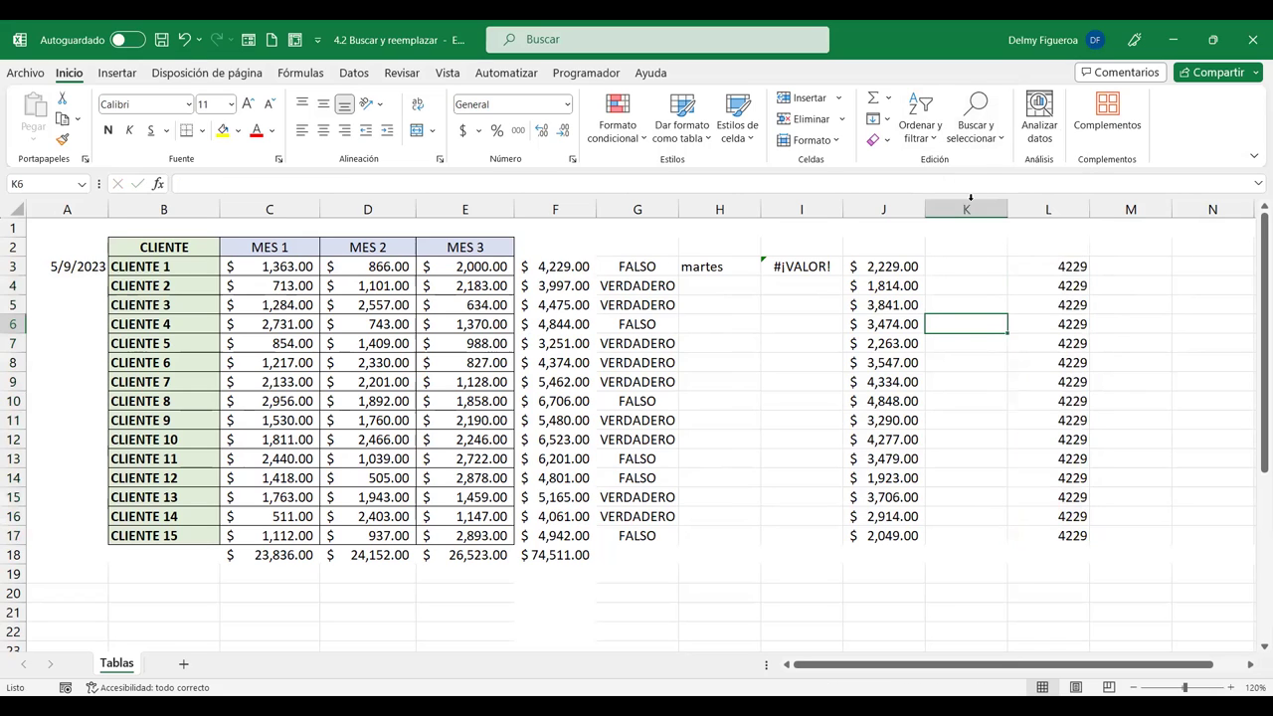
pyautogui.click(985, 145)
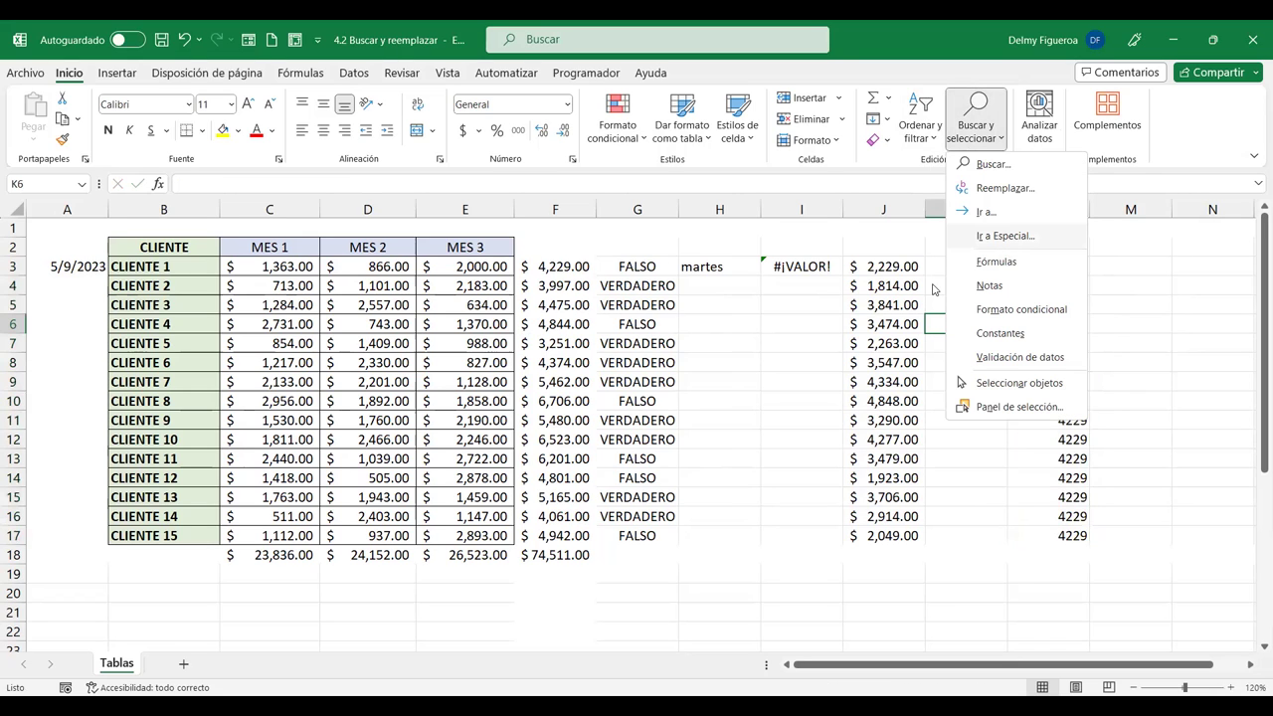
pyautogui.click(1005, 236)
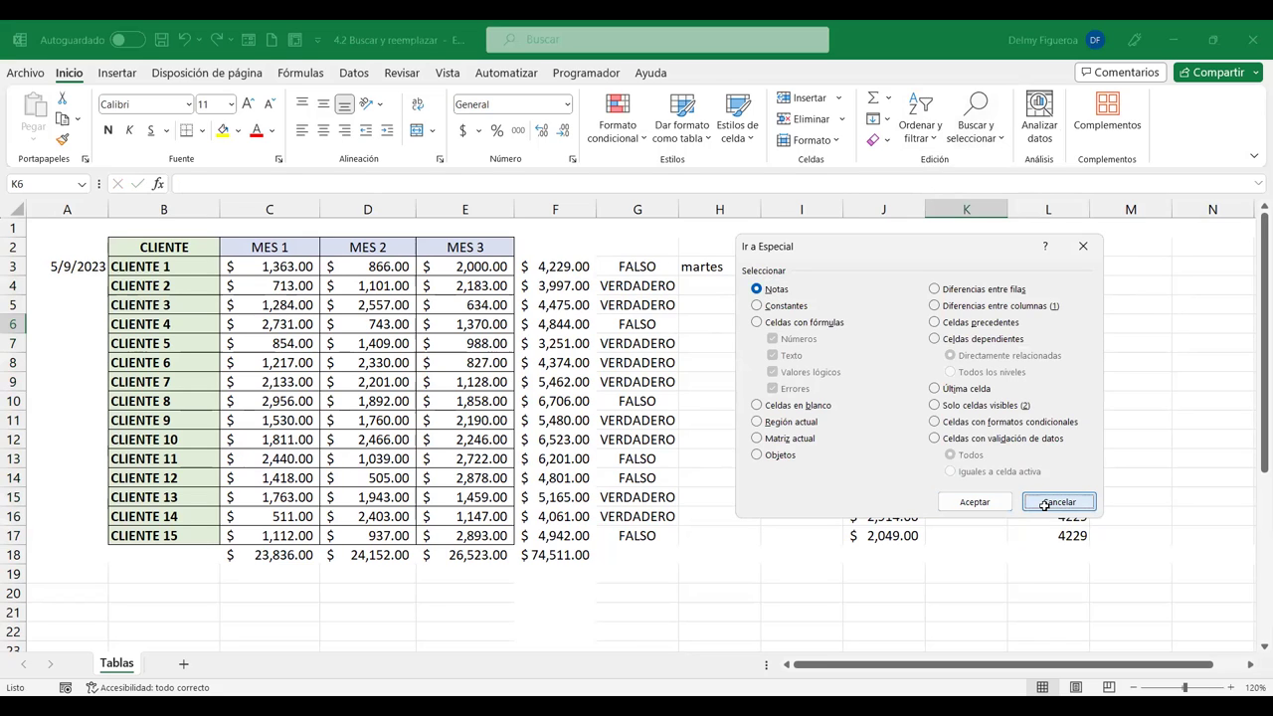
pyautogui.click(1044, 510)
pyautogui.click(768, 511)
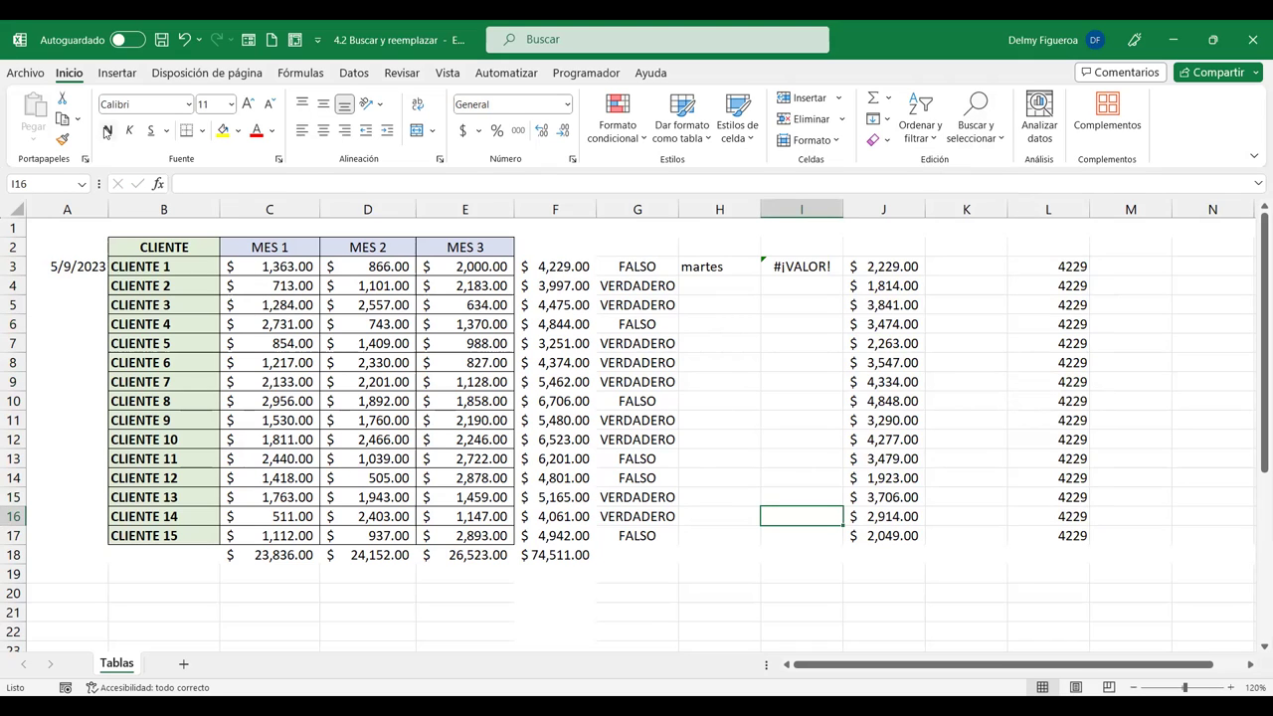
# Insert a WordArt reading 'Base de datos' and drag it below the table, rows 19–22
pyautogui.click(117, 74)
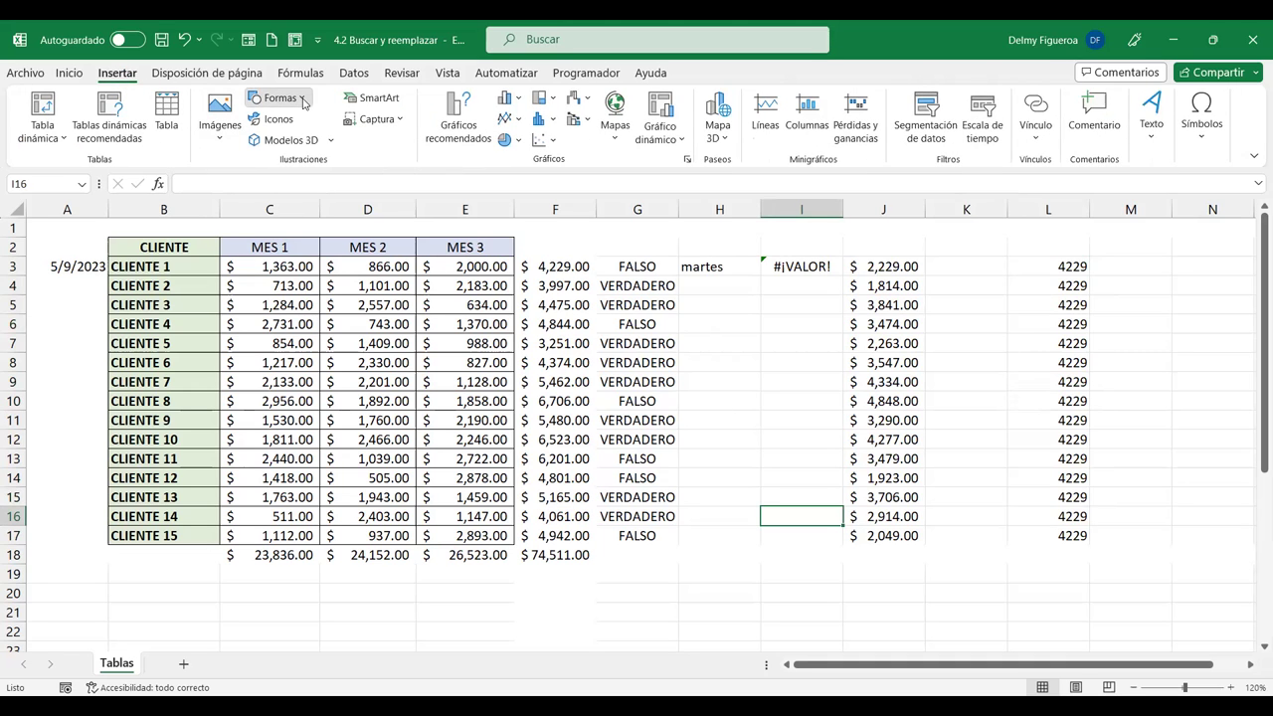
pyautogui.click(280, 98)
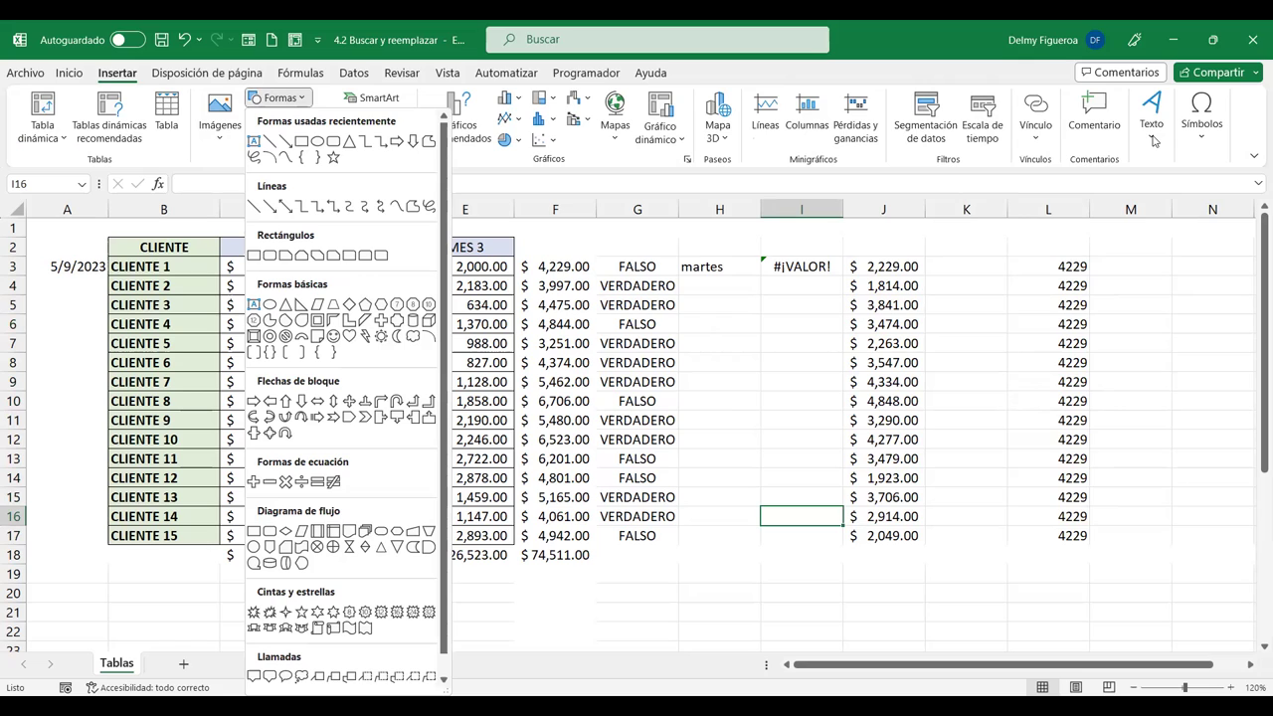
pyautogui.click(1153, 140)
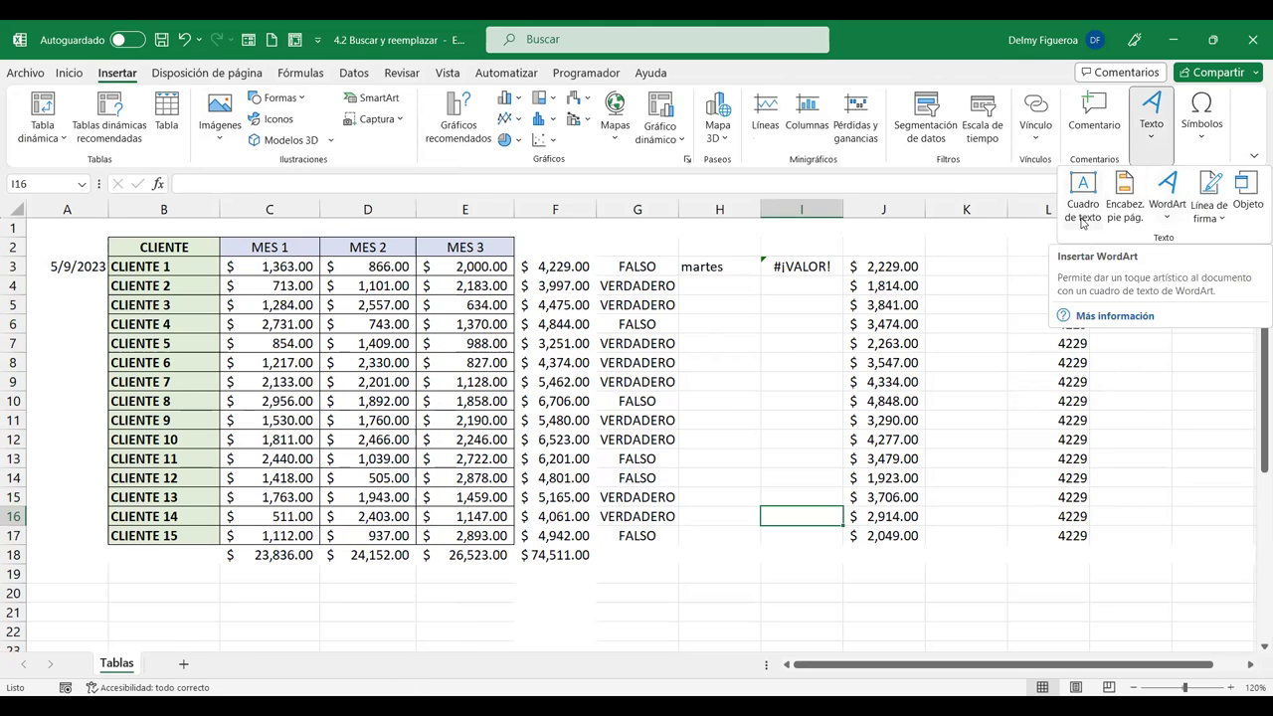
pyautogui.click(1171, 209)
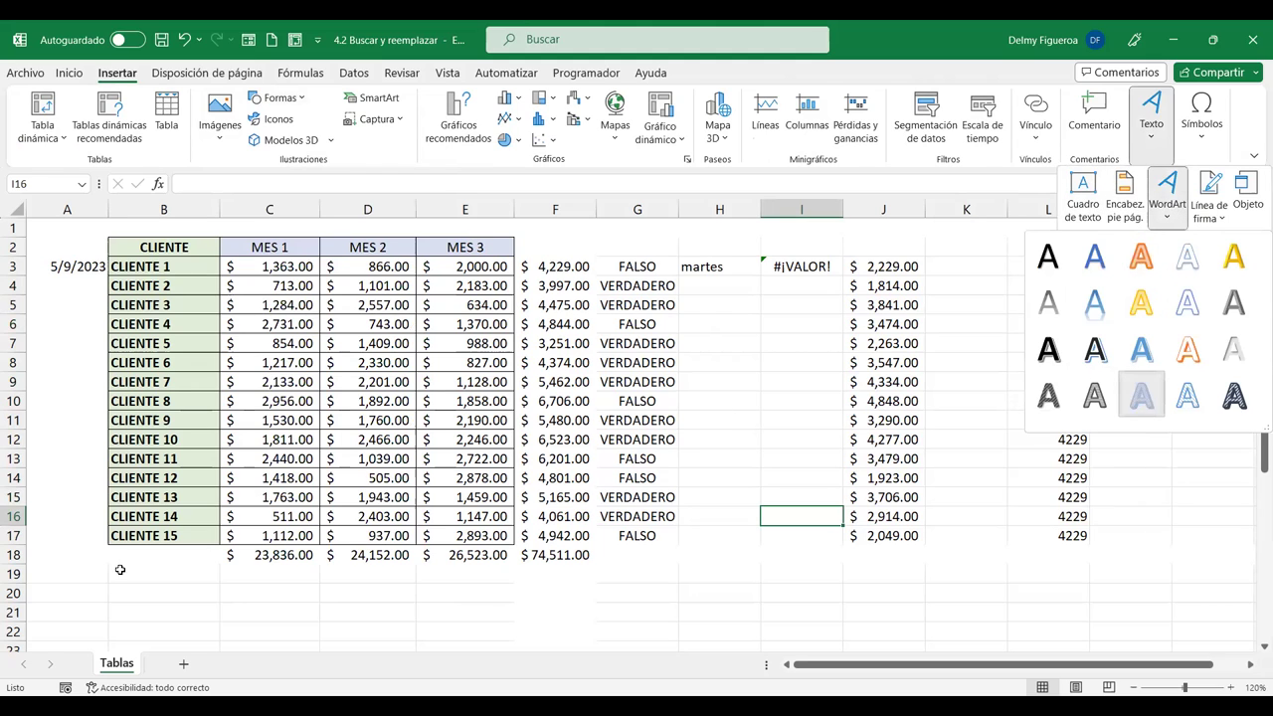
pyautogui.click(1143, 398)
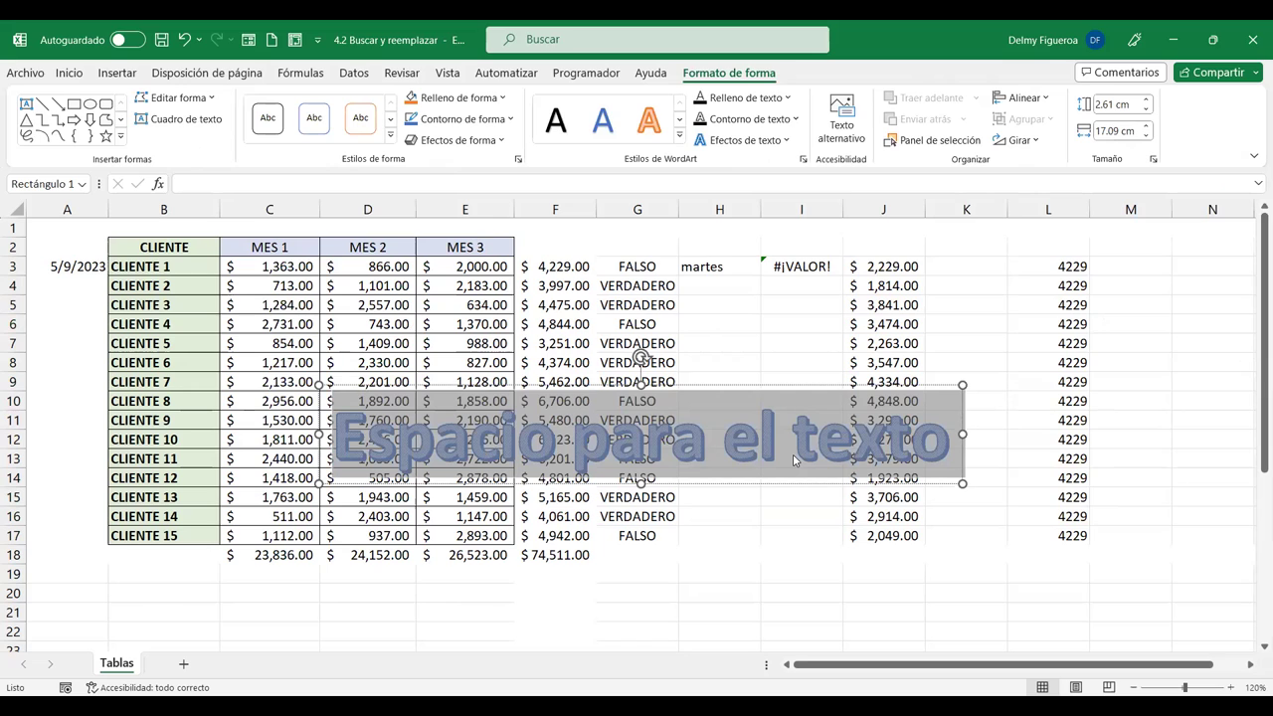
pyautogui.write('Bases')
pyautogui.press('BackSpace')
pyautogui.write('de dat')
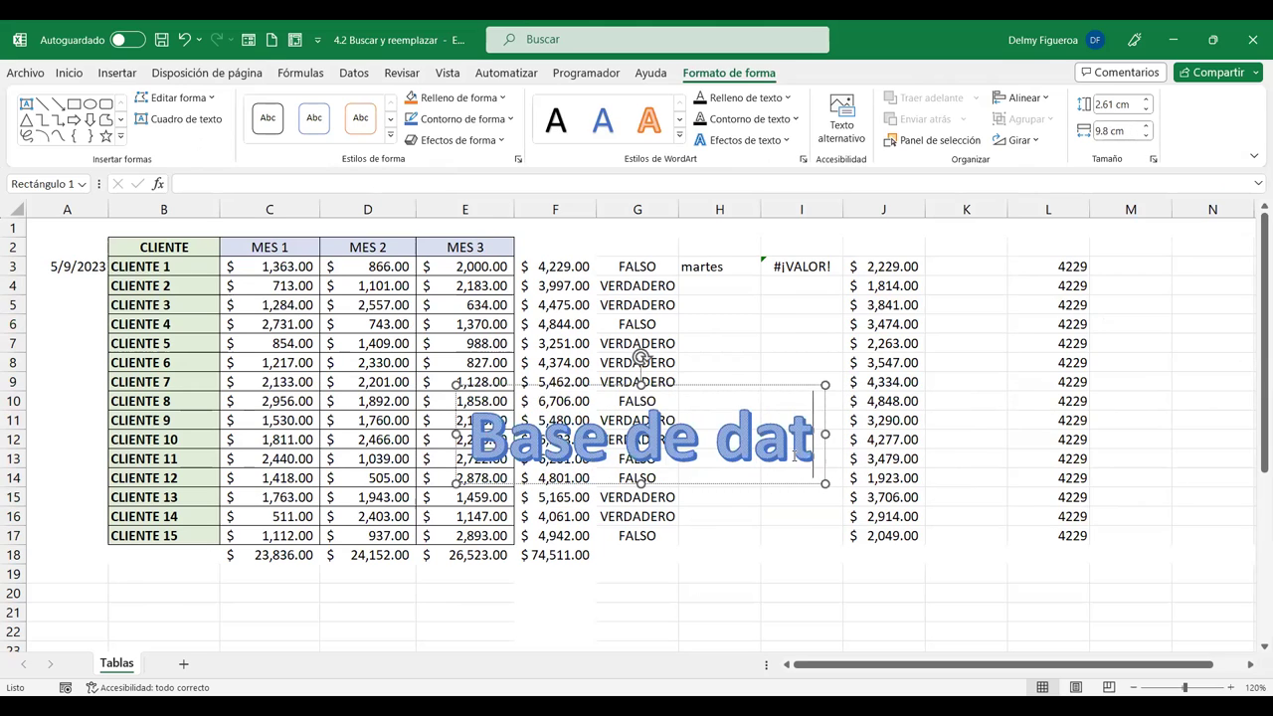
pyautogui.write('os')
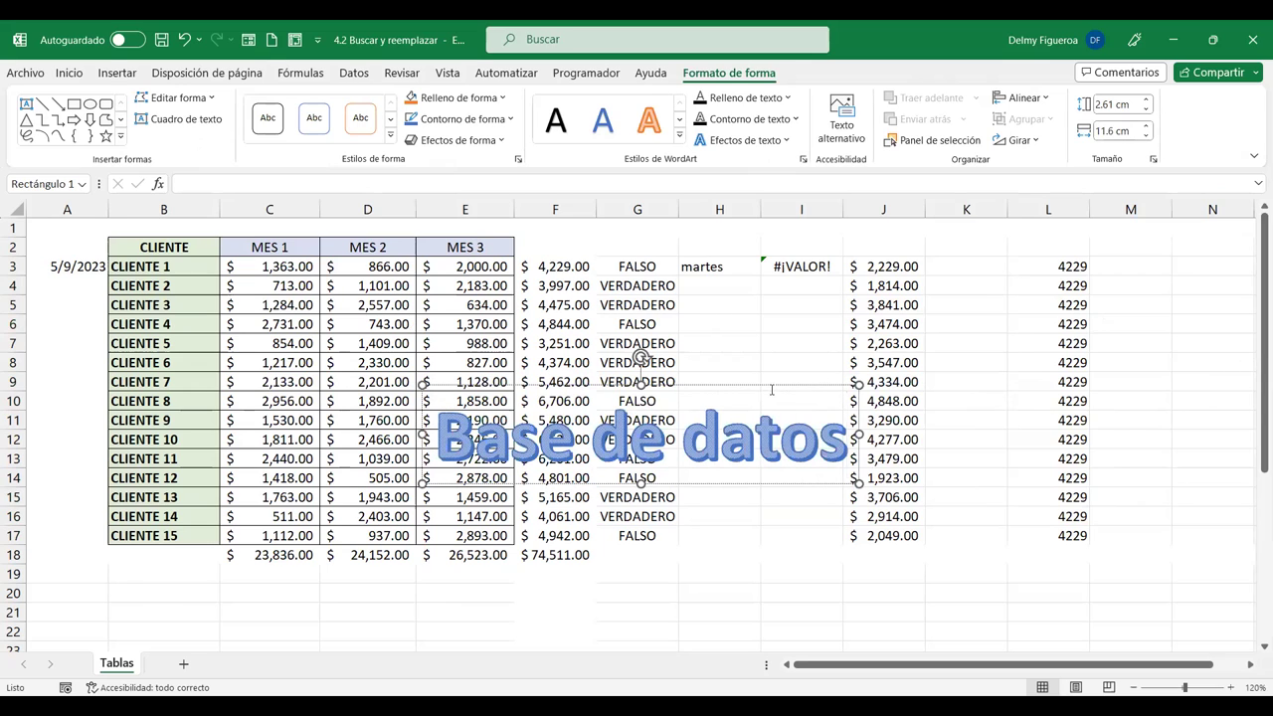
pyautogui.moveTo(741, 410); pyautogui.dragTo(575, 557)
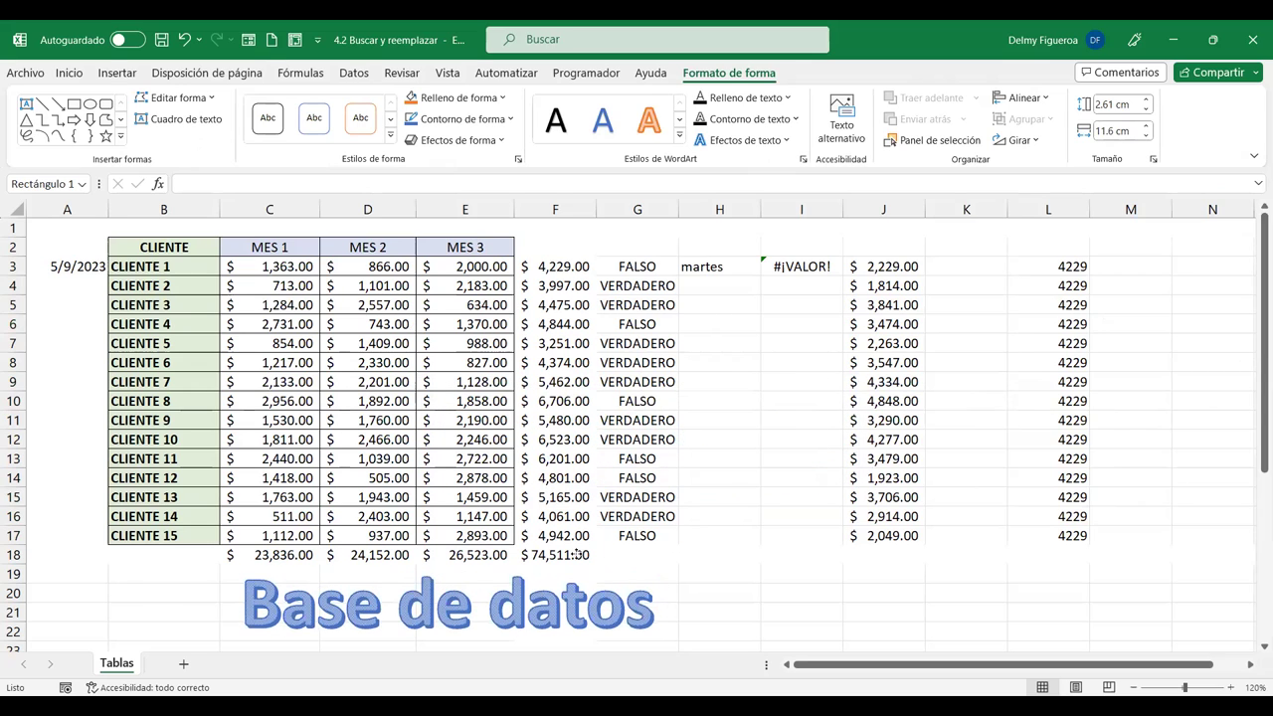
pyautogui.click(71, 305)
# Insert the fireworks photo from the Celebración online images category
pyautogui.click(117, 73)
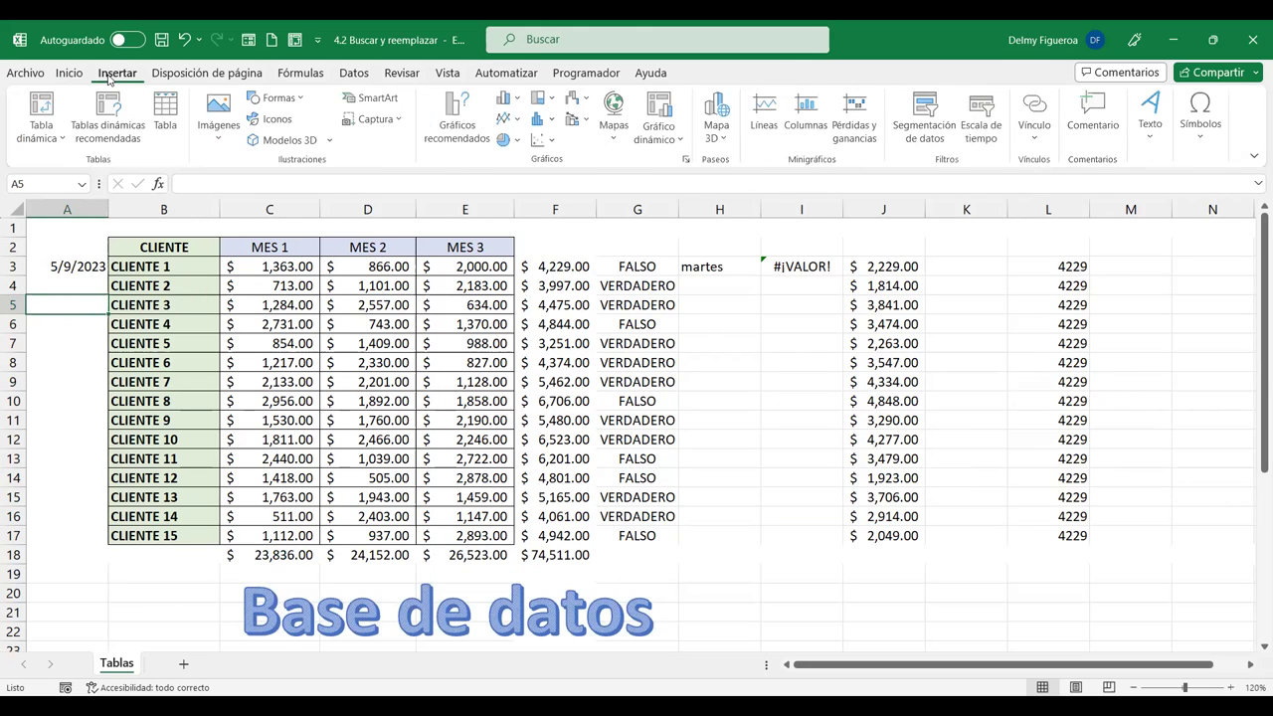
pyautogui.click(224, 145)
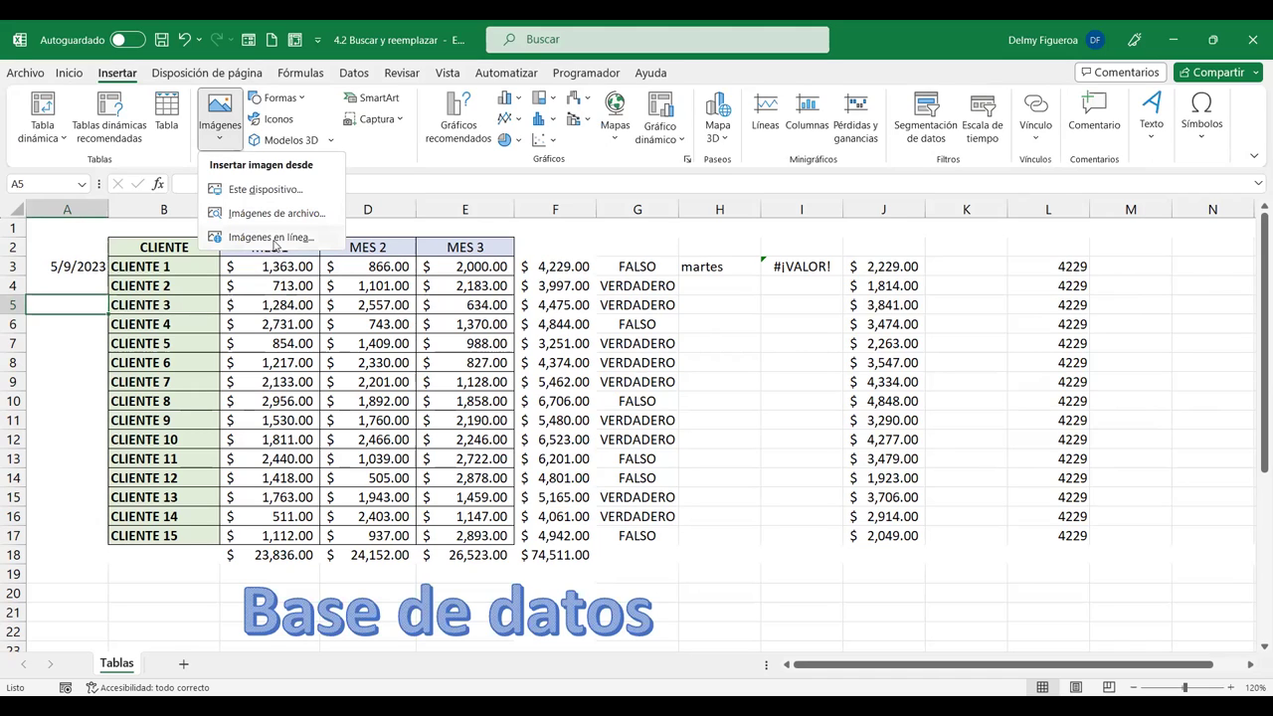
pyautogui.click(279, 238)
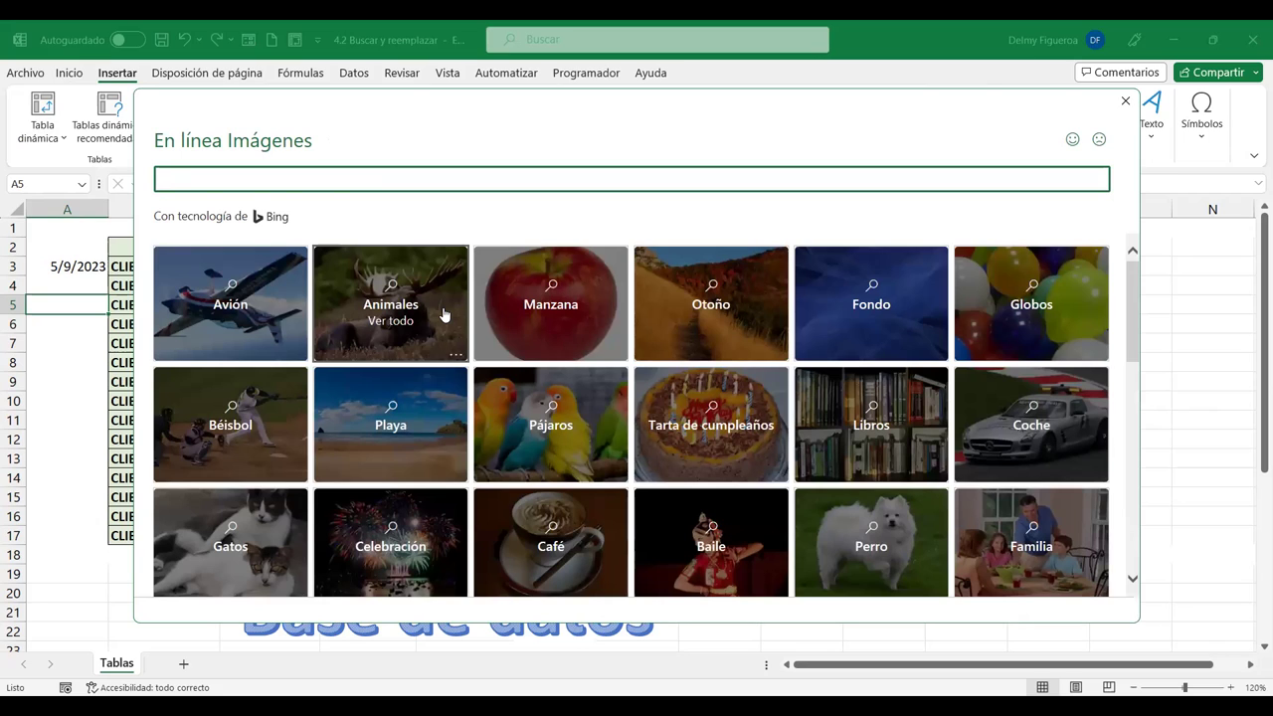
pyautogui.click(391, 547)
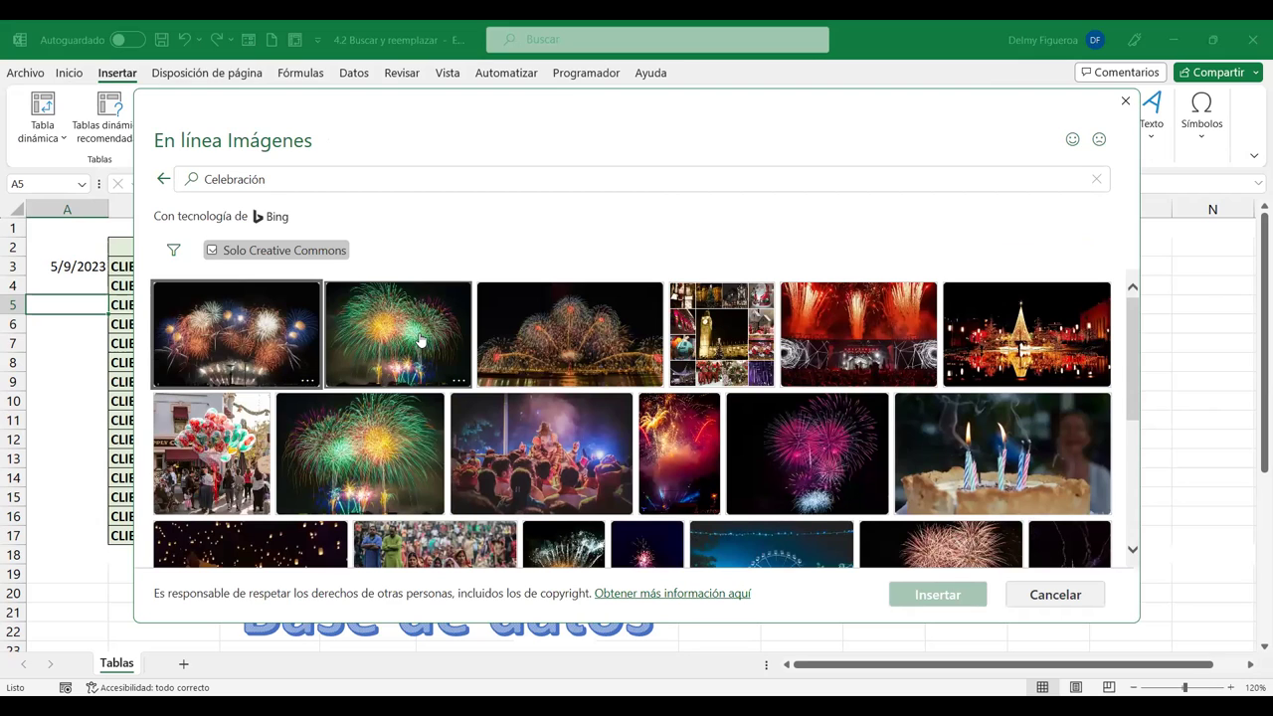
pyautogui.click(605, 343)
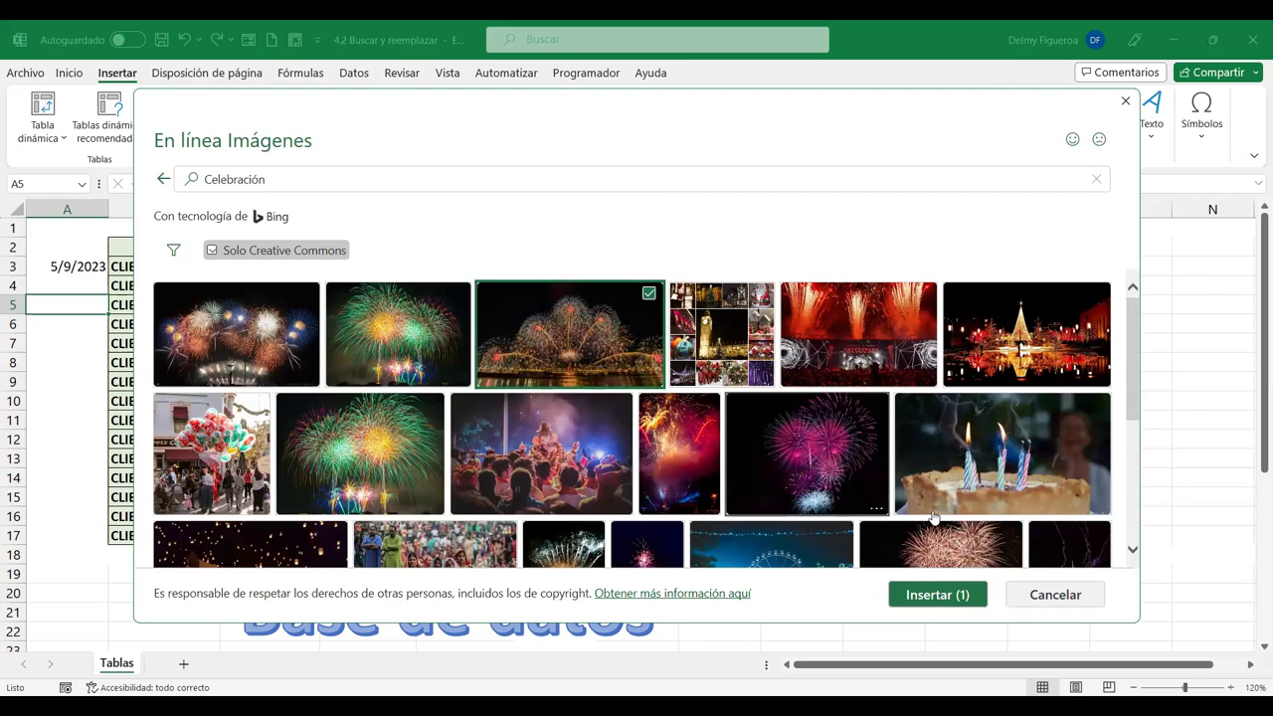
pyautogui.click(937, 594)
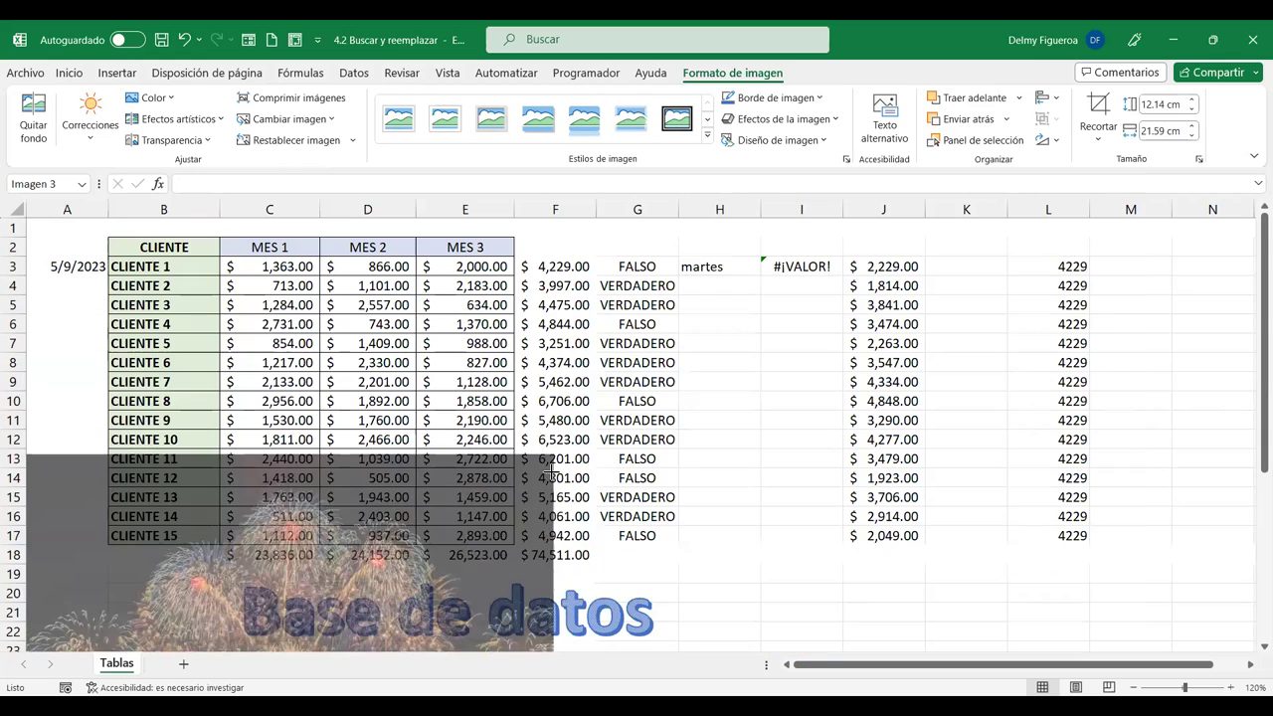
# Shrink the fireworks photo and place it below the table in rows 19–22
pyautogui.moveTo(838, 294); pyautogui.dragTo(554, 456)
pyautogui.moveTo(449, 511); pyautogui.dragTo(525, 398)
pyautogui.moveTo(530, 329); pyautogui.dragTo(545, 238)
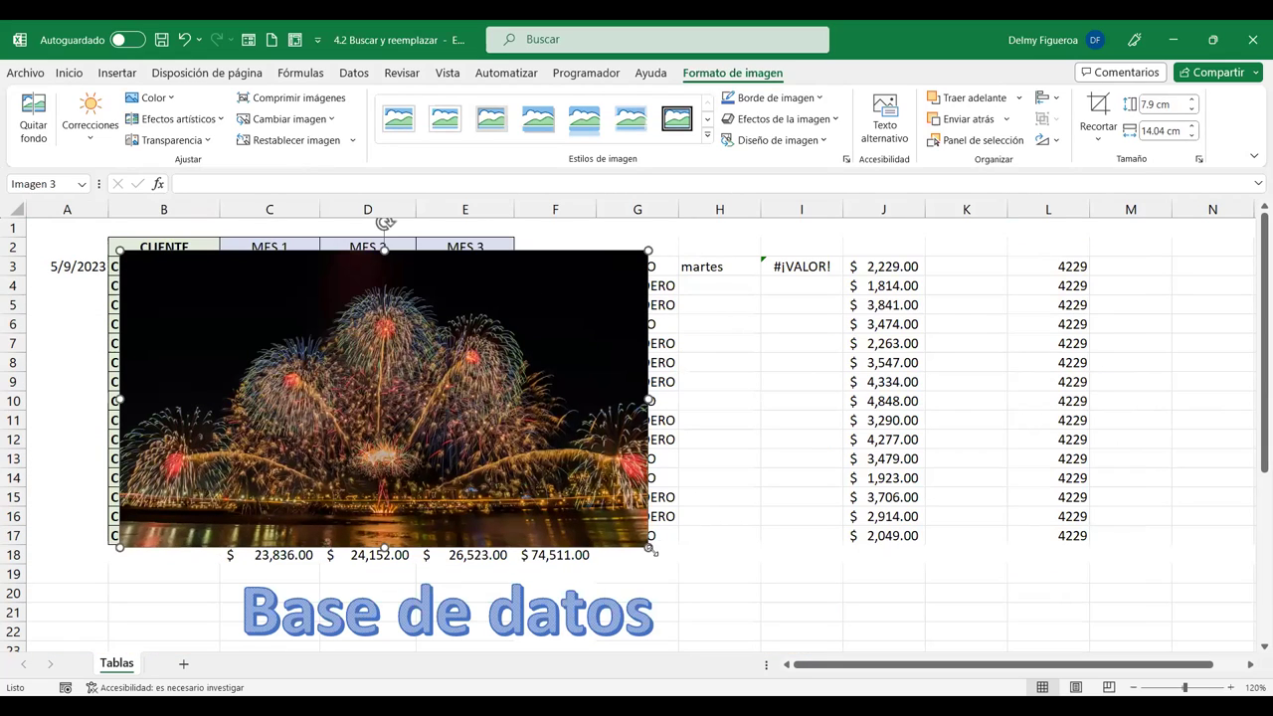
pyautogui.moveTo(650, 549); pyautogui.dragTo(350, 381)
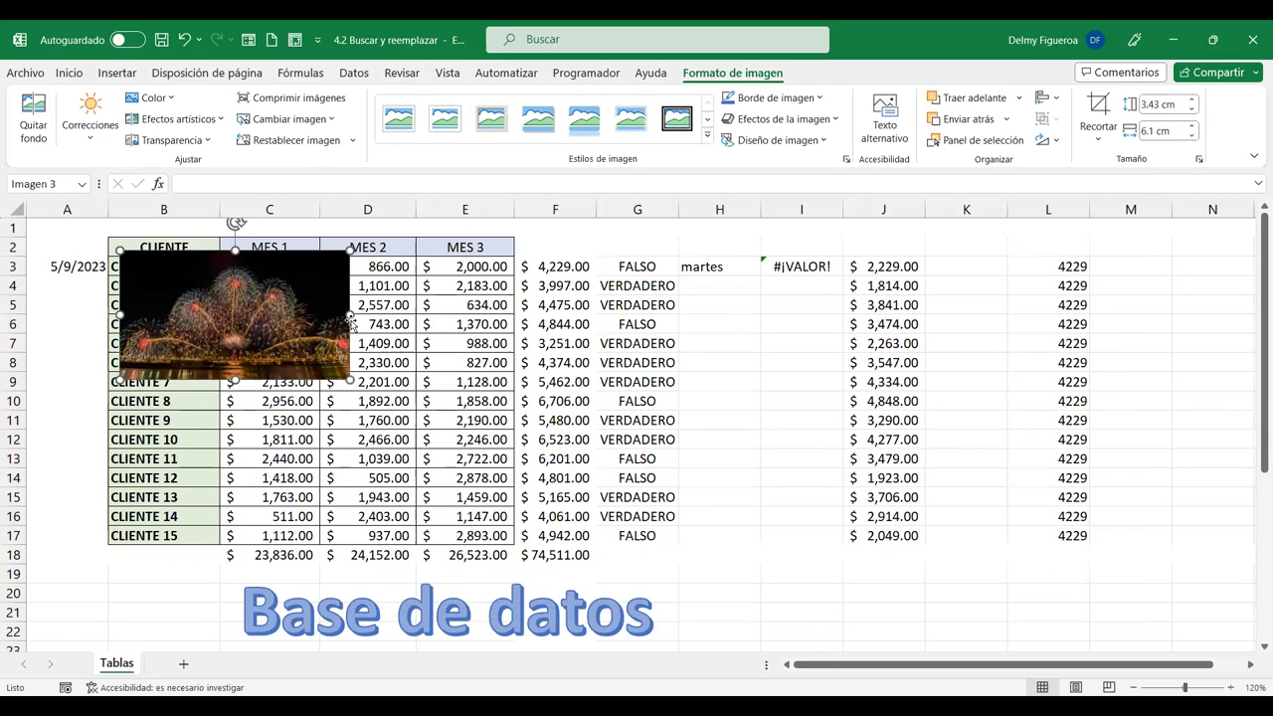
pyautogui.moveTo(349, 380)
pyautogui.mouseDown()
pyautogui.moveTo(290, 316)
pyautogui.moveTo(268, 335)
pyautogui.mouseUp()
pyautogui.moveTo(220, 269)
pyautogui.mouseDown()
pyautogui.moveTo(142, 587)
pyautogui.moveTo(163, 590)
pyautogui.moveTo(159, 609)
pyautogui.moveTo(195, 608)
pyautogui.mouseUp()
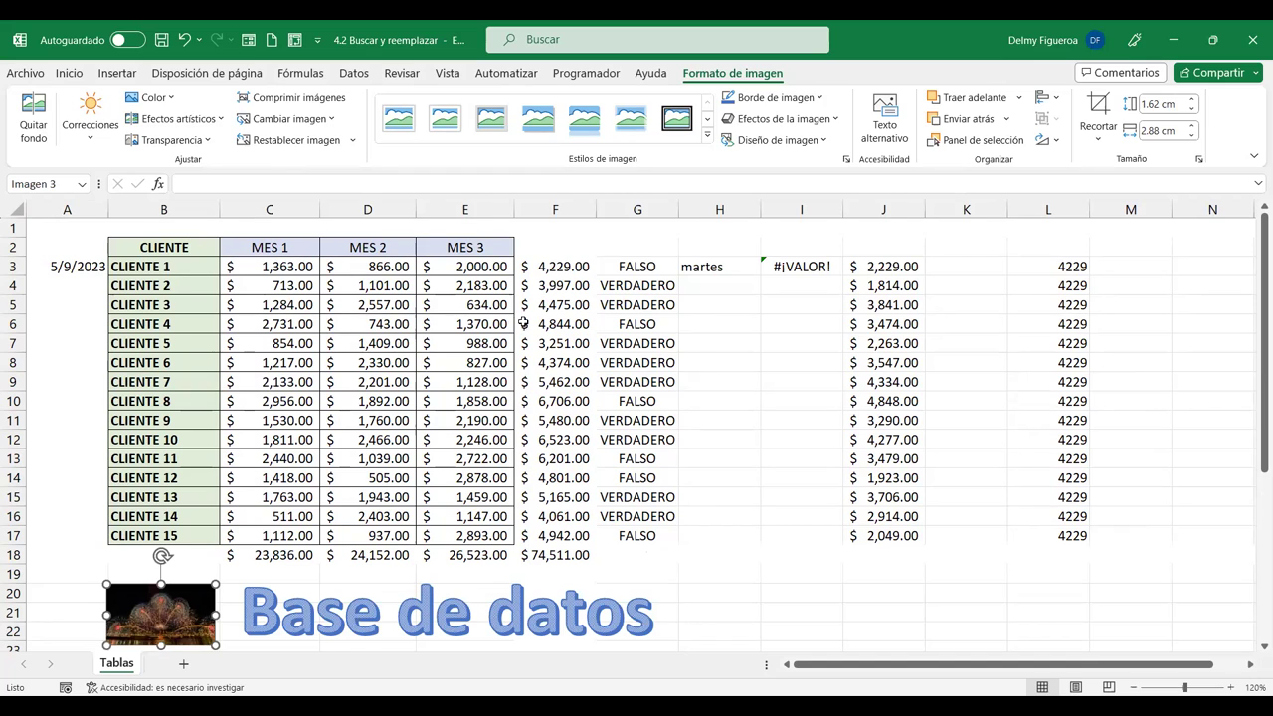
pyautogui.click(696, 315)
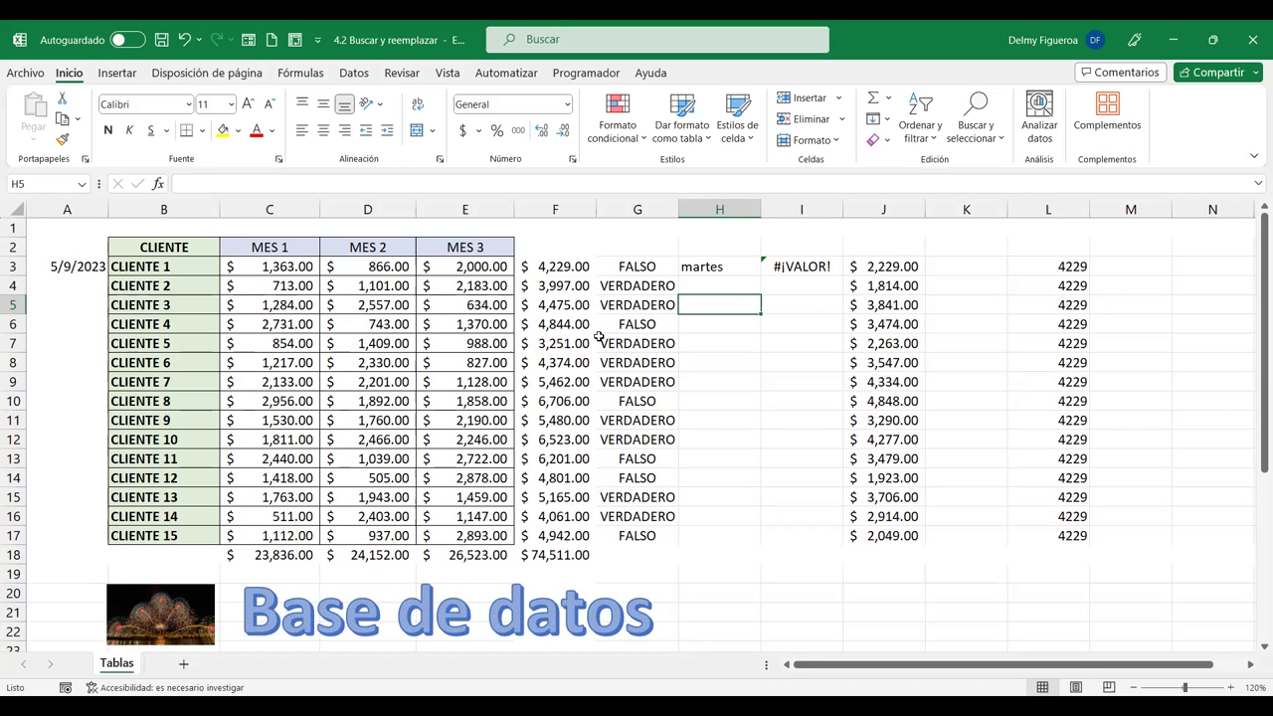
# Select all objects on the sheet with Go To Special > Objetos
pyautogui.click(989, 138)
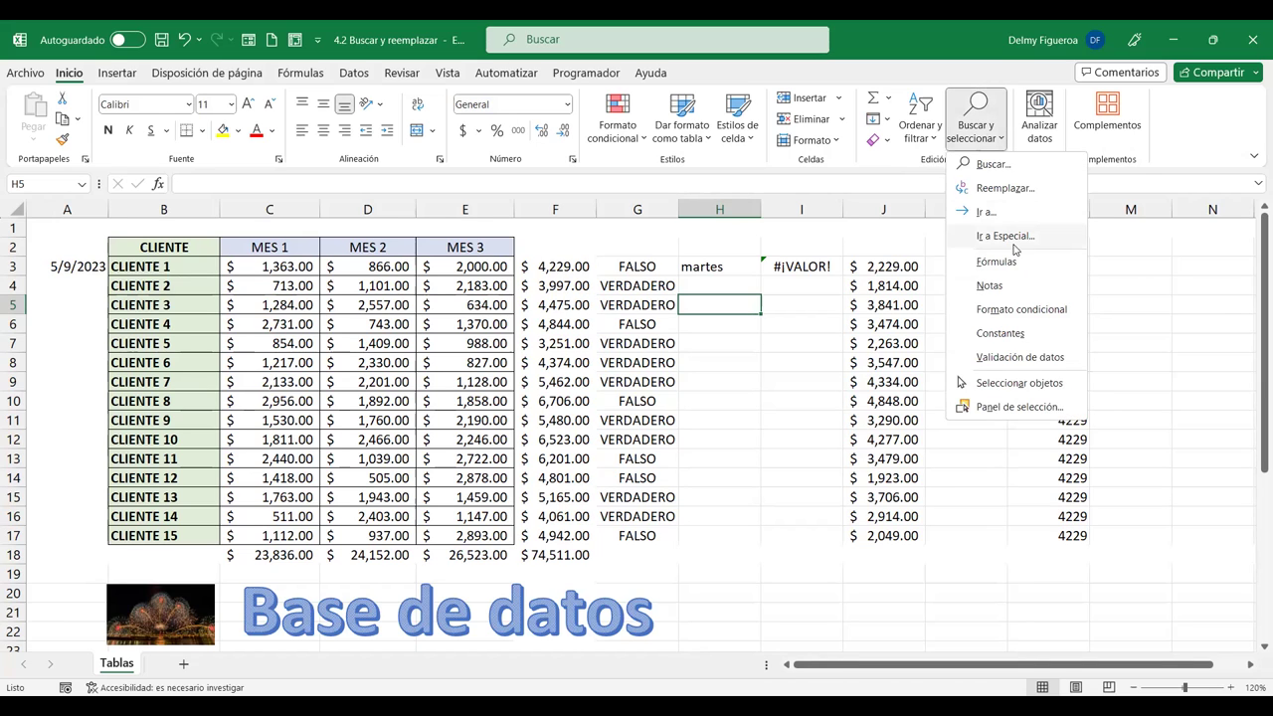
pyautogui.press('Return')
pyautogui.click(780, 455)
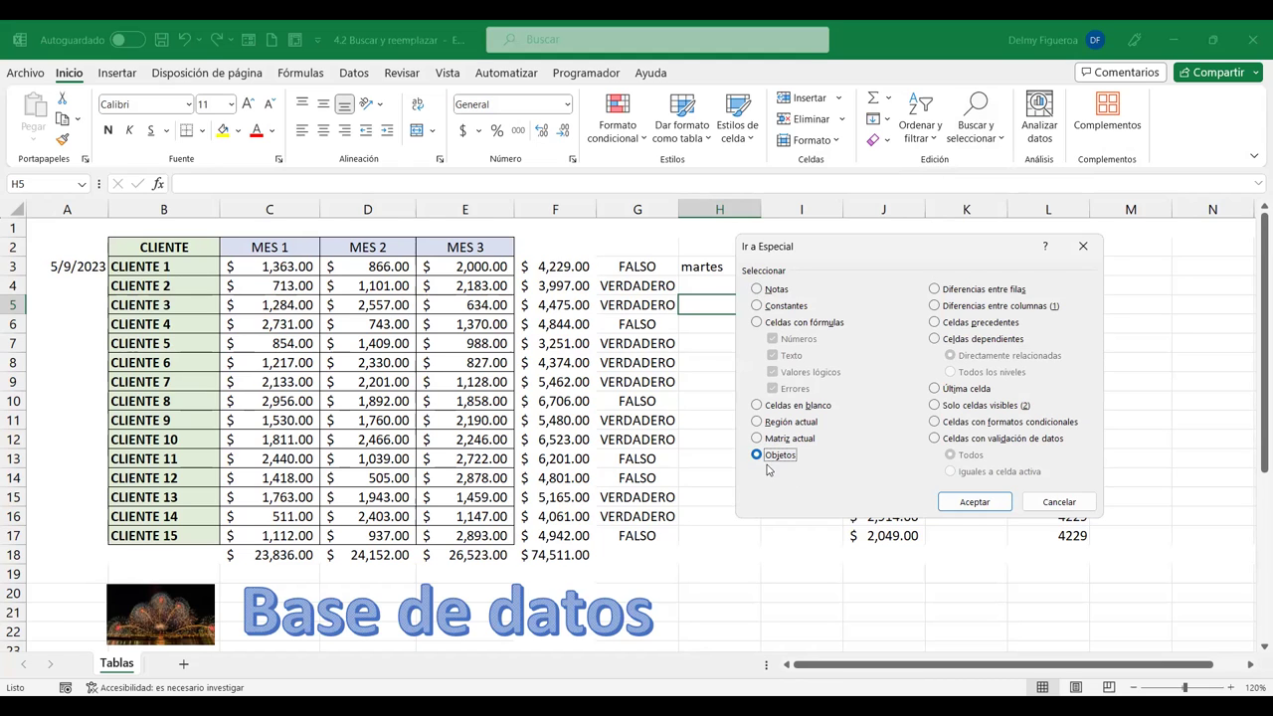
pyautogui.click(1007, 505)
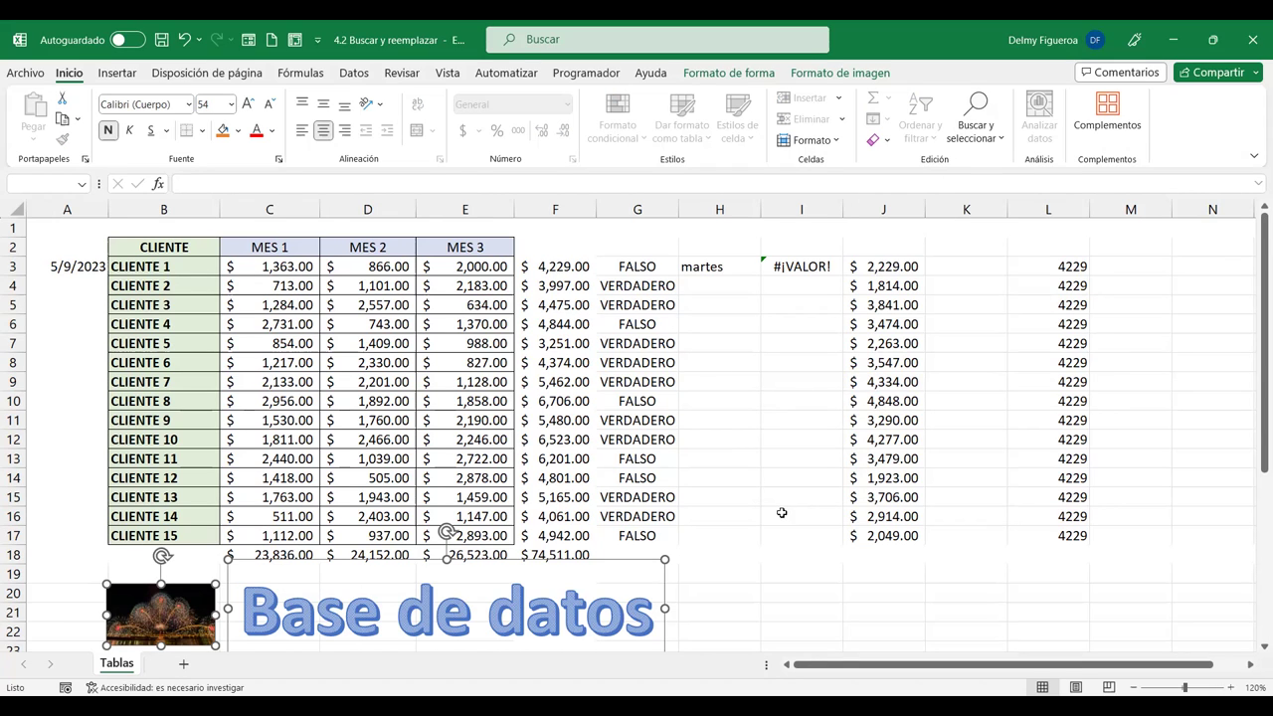
# Narrow the 'Base de datos' WordArt box so its text wraps to 'Base de'
pyautogui.click(748, 573)
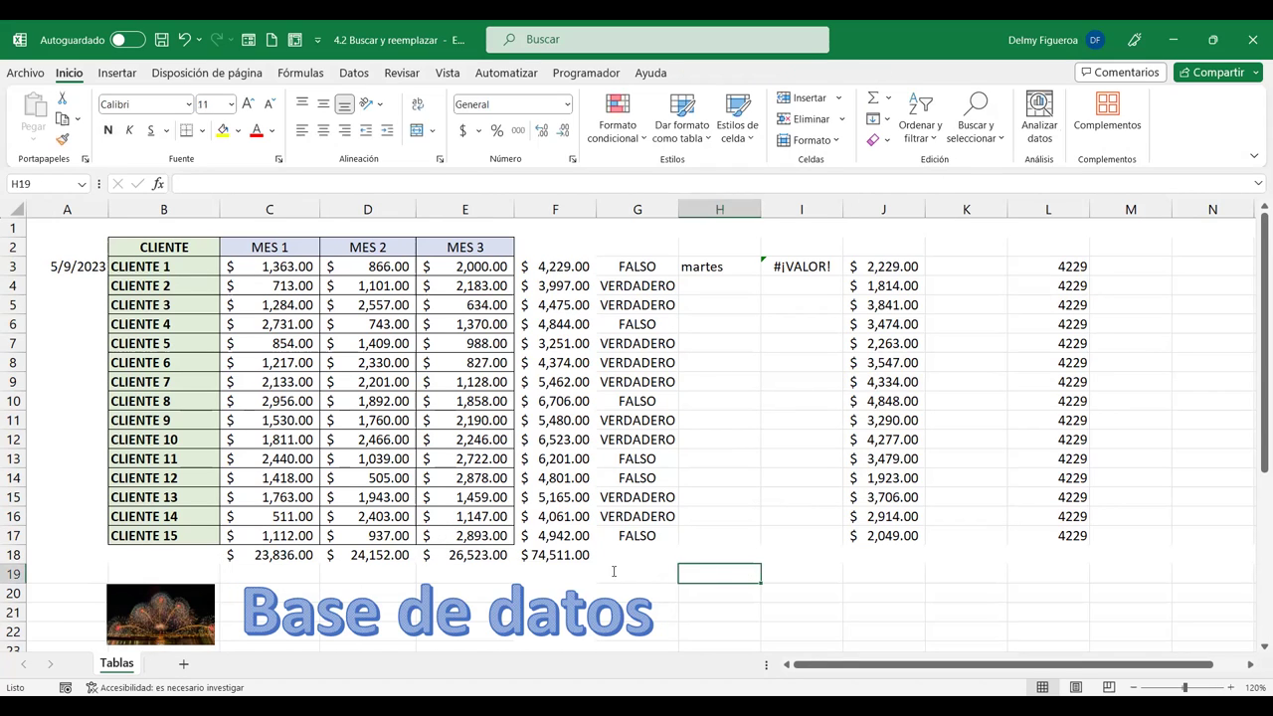
pyautogui.click(585, 598)
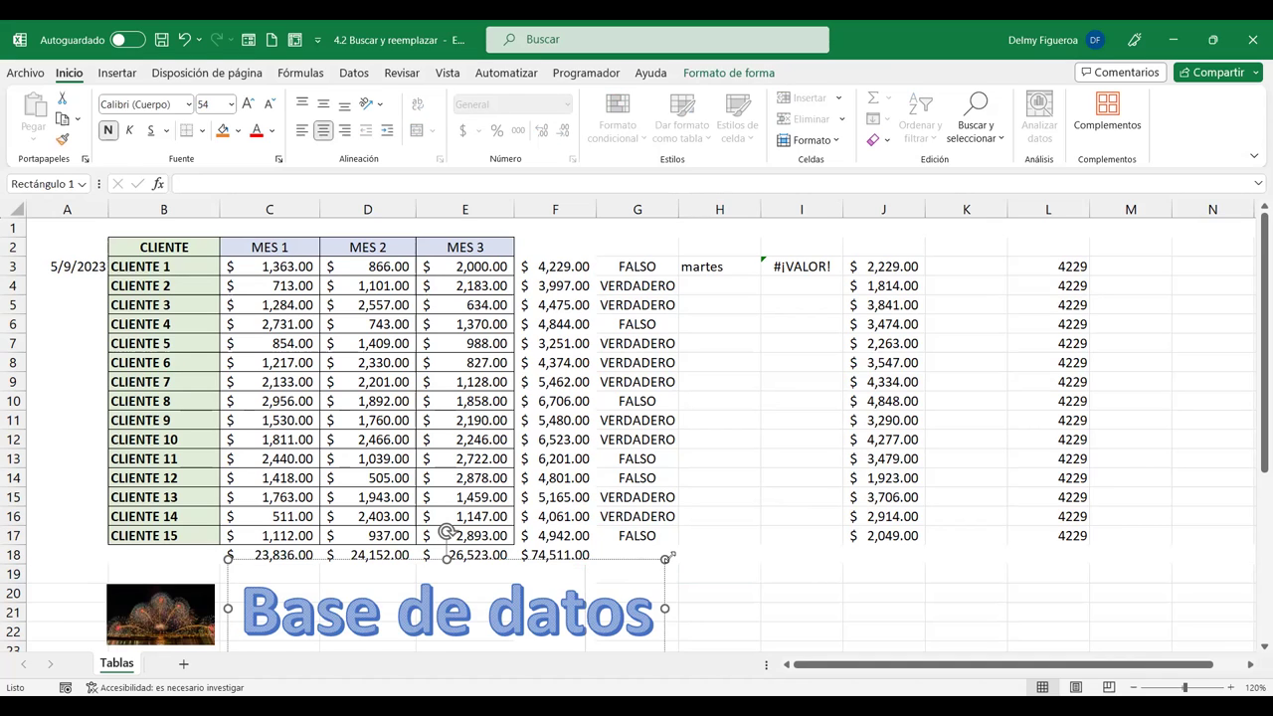
pyautogui.moveTo(666, 558); pyautogui.dragTo(648, 579)
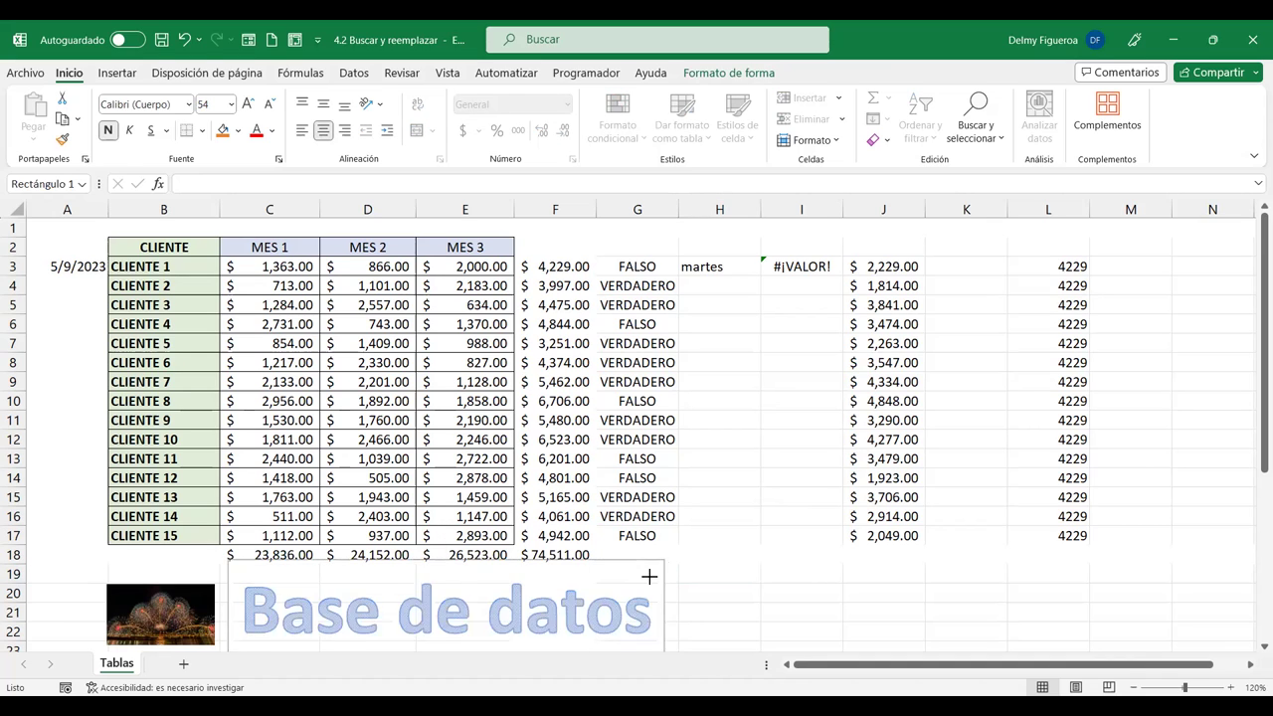
pyautogui.click(726, 569)
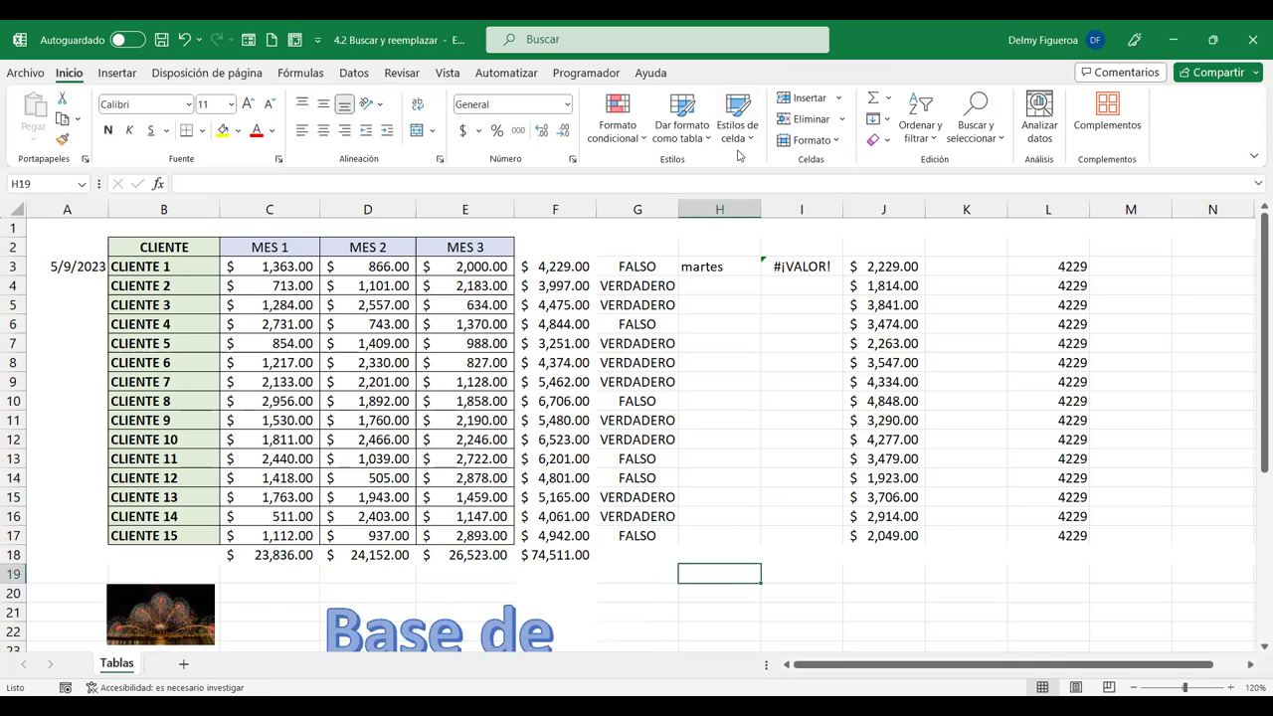
# Open the Go To Special options again and cancel without changes
pyautogui.press('F5')
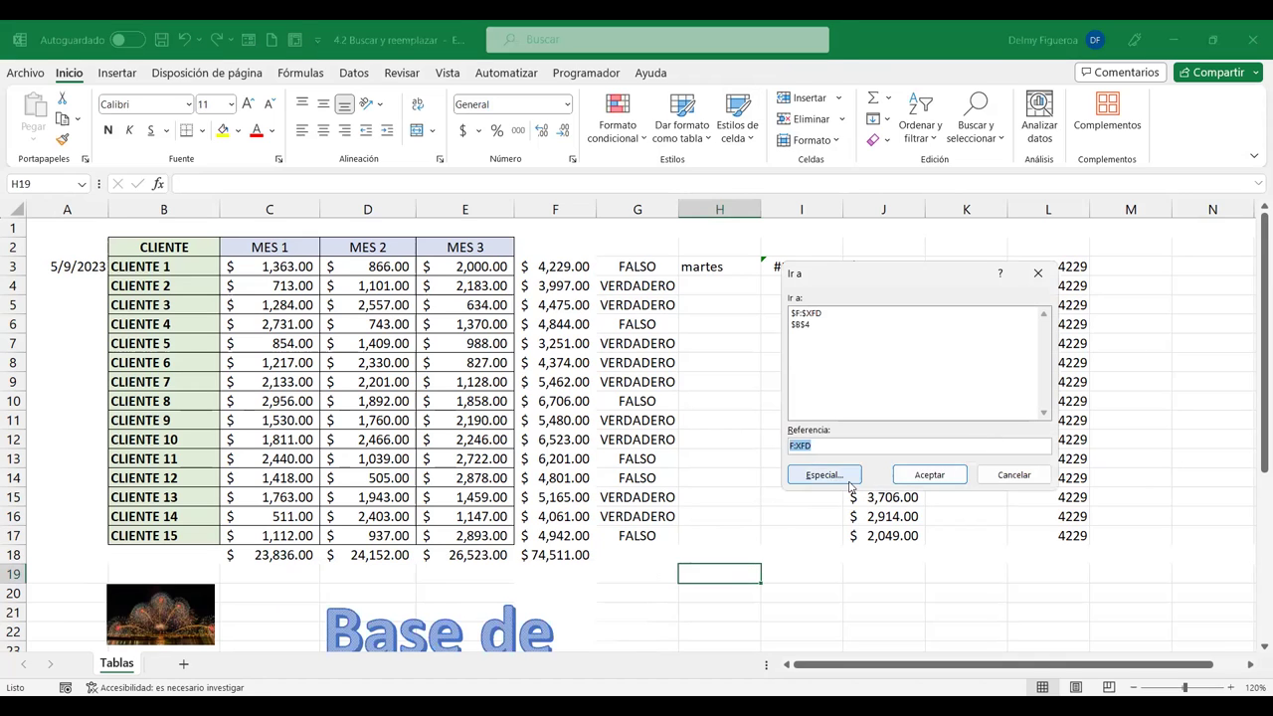
pyautogui.click(825, 474)
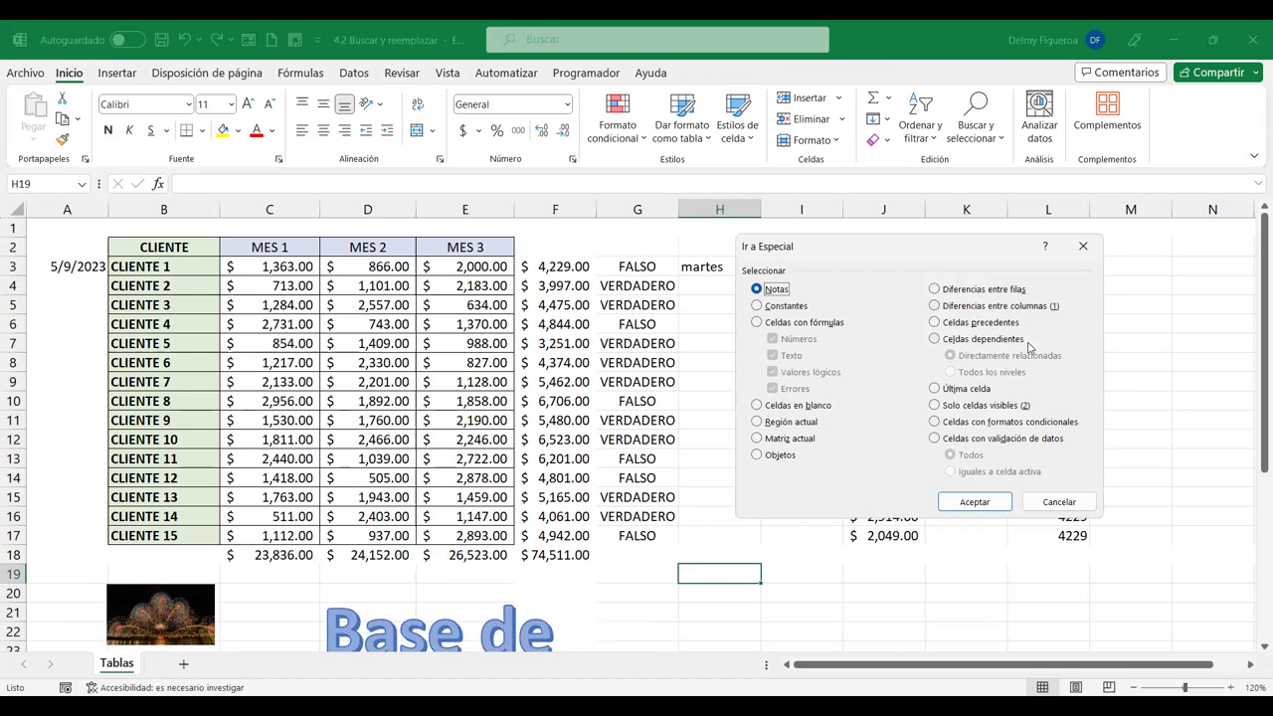
pyautogui.click(1061, 503)
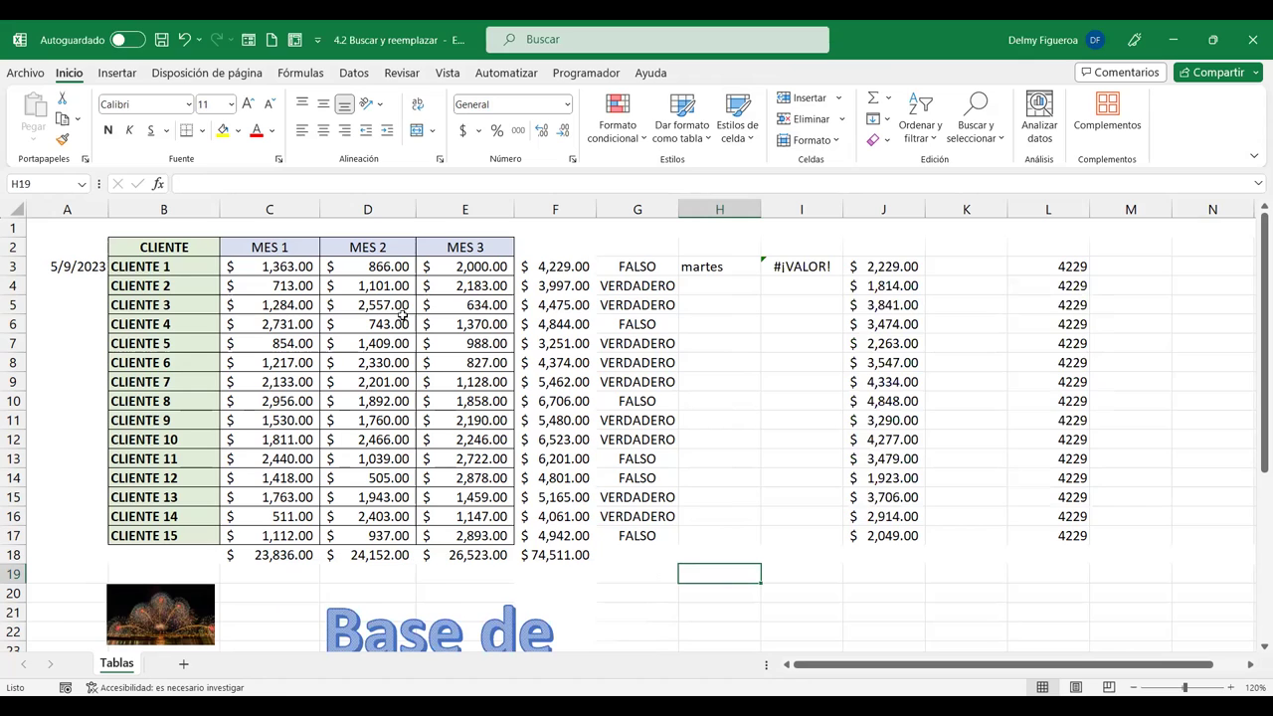
# Select row differences in the MES 2 and MES 3 amounts D3:E17 via Go To Special
pyautogui.moveTo(385, 266); pyautogui.dragTo(457, 528)
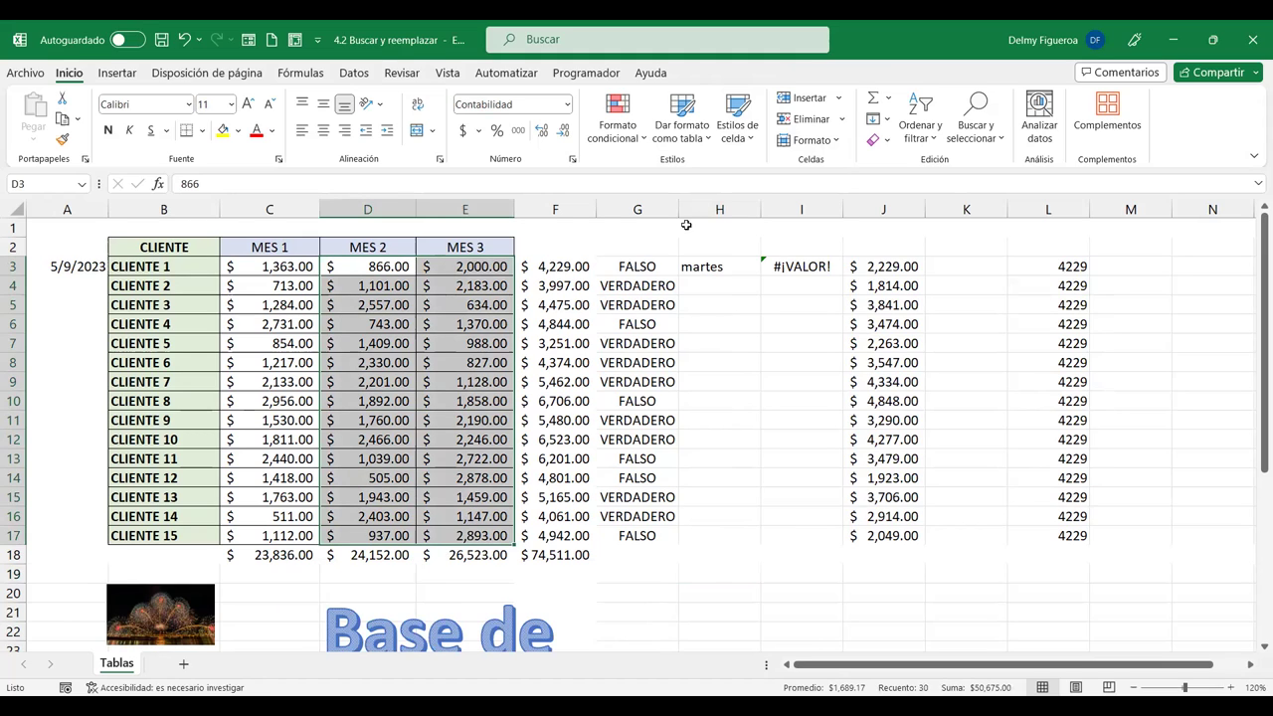
pyautogui.click(977, 133)
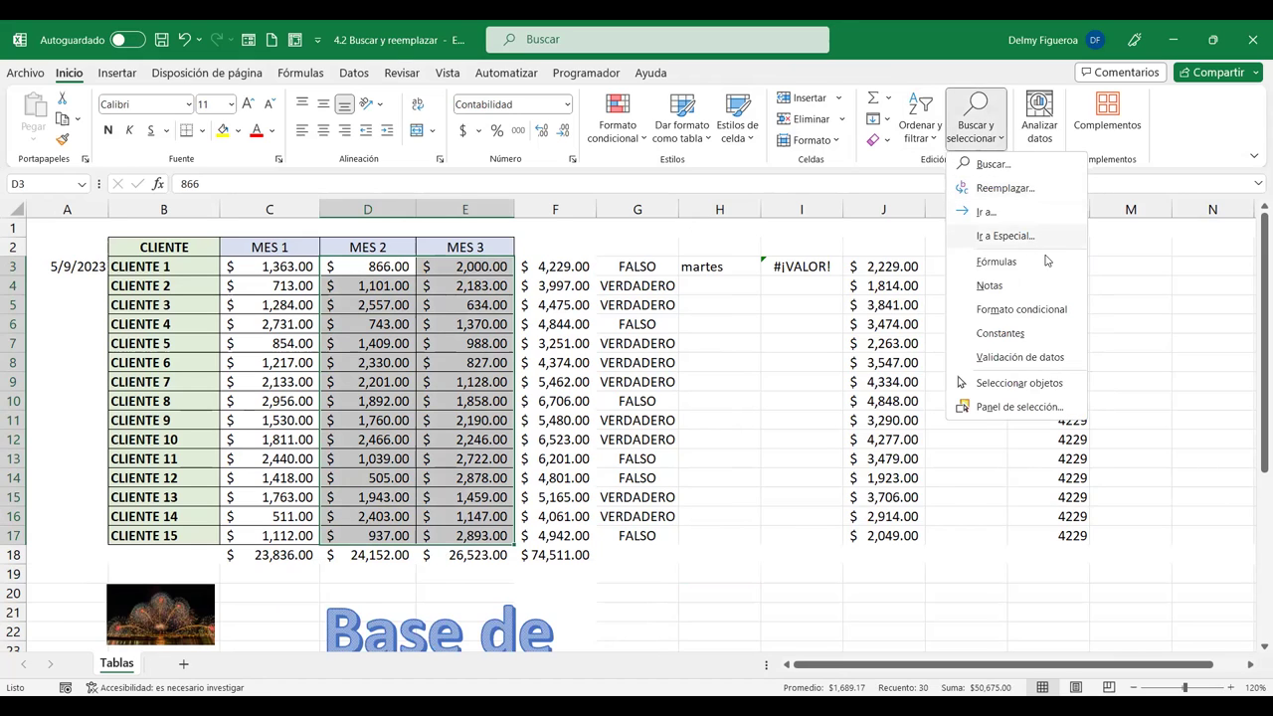
pyautogui.click(1005, 235)
pyautogui.click(963, 290)
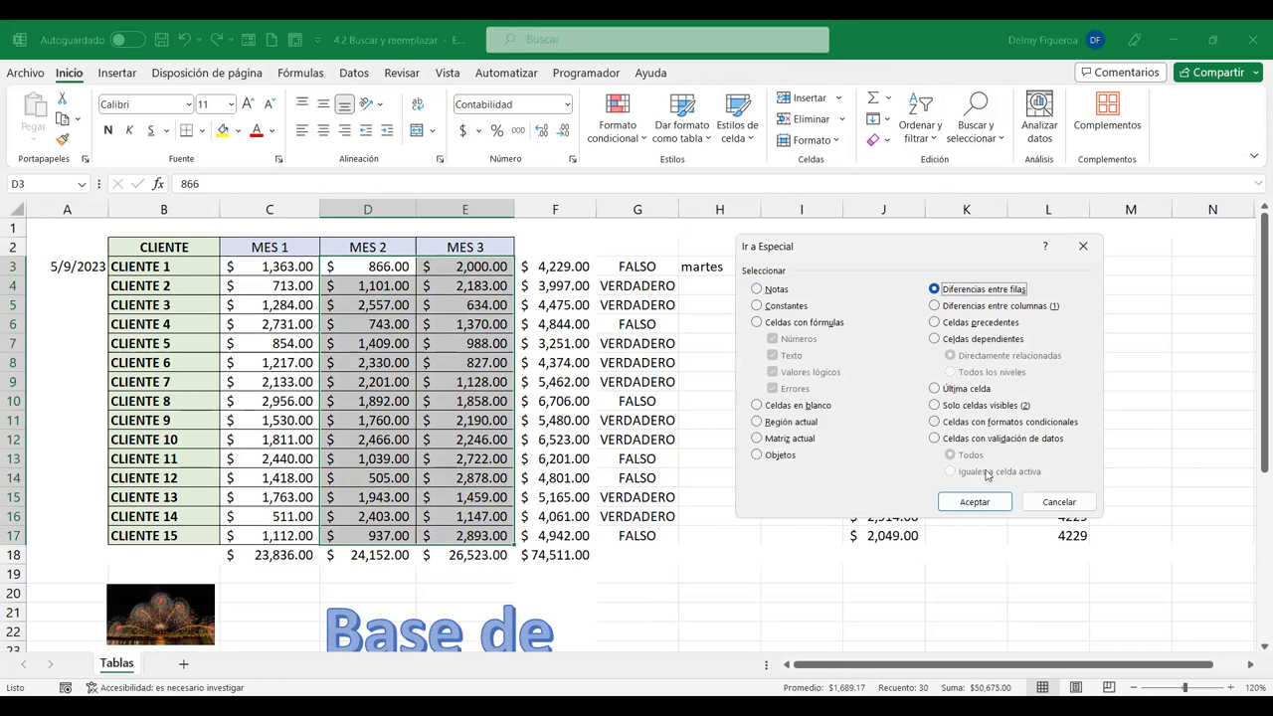
pyautogui.click(1000, 503)
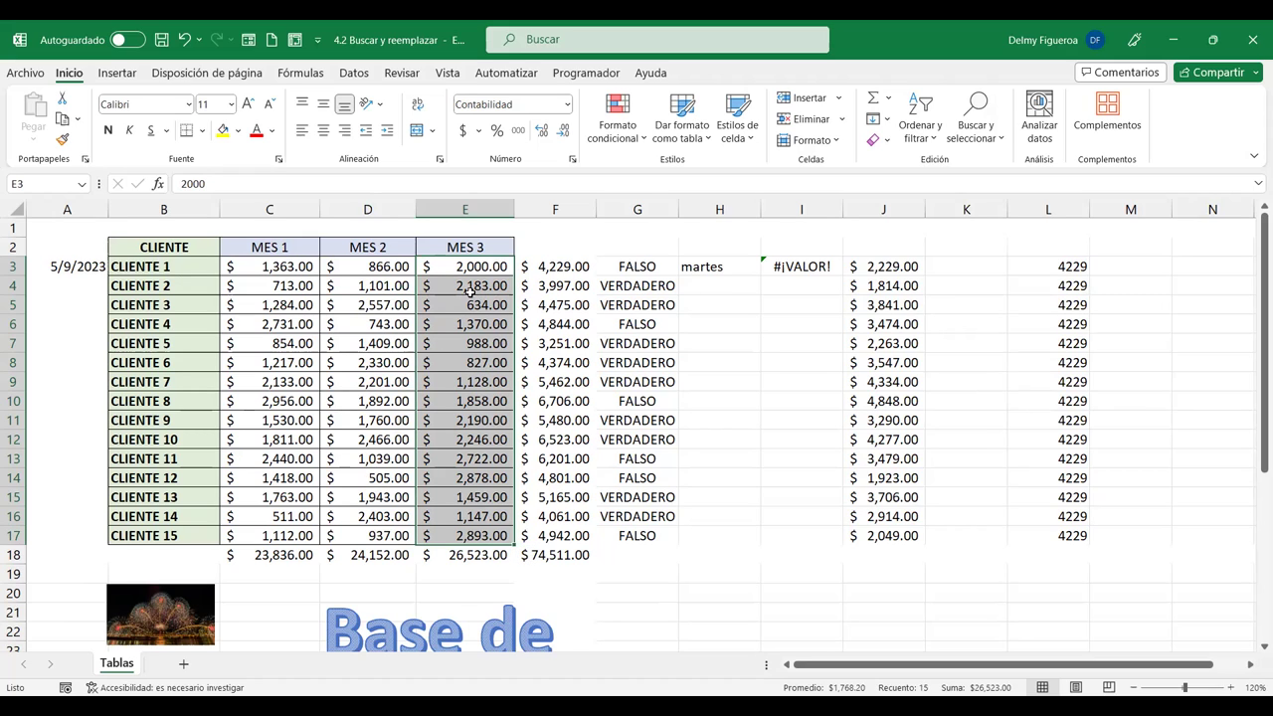
# Change D8 to 827 so it matches E8
pyautogui.click(386, 362)
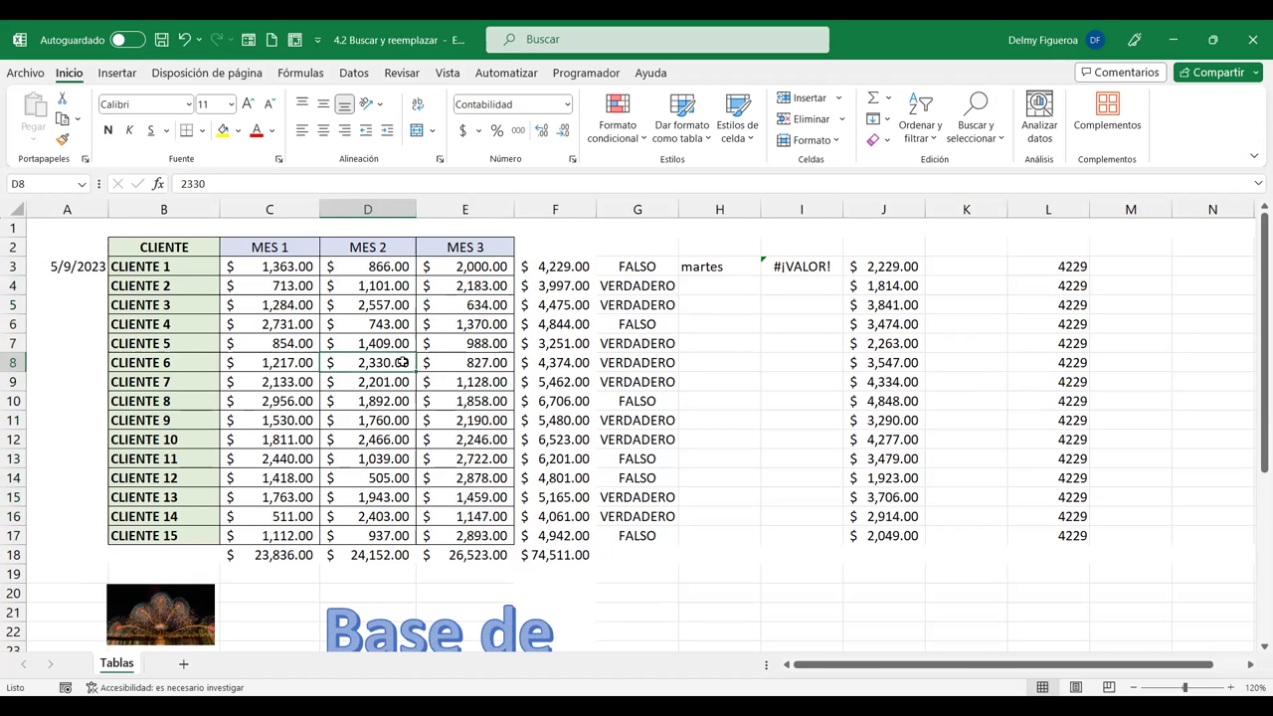
pyautogui.write('827')
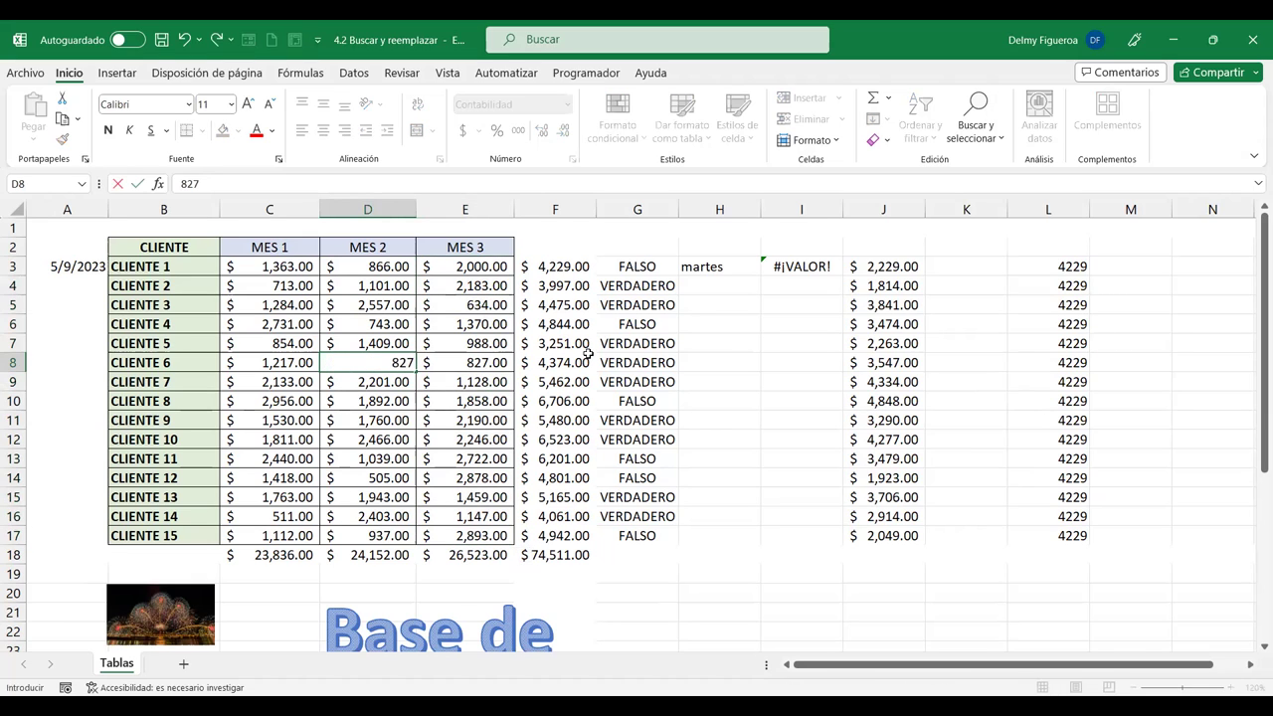
pyautogui.press('Tab')
# Re-run the row differences selection on D3:E17 to check the updated values
pyautogui.moveTo(386, 267)
pyautogui.mouseDown()
pyautogui.moveTo(465, 483)
pyautogui.moveTo(462, 518)
pyautogui.mouseUp()
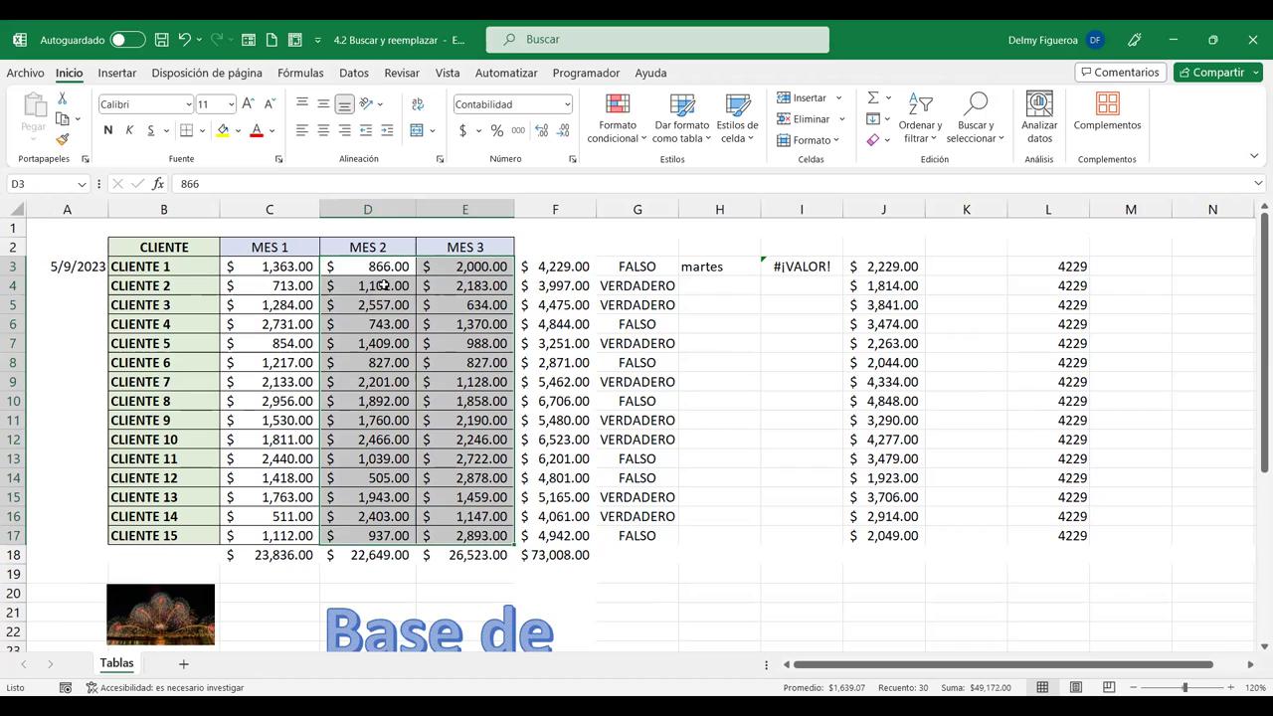
pyautogui.click(993, 141)
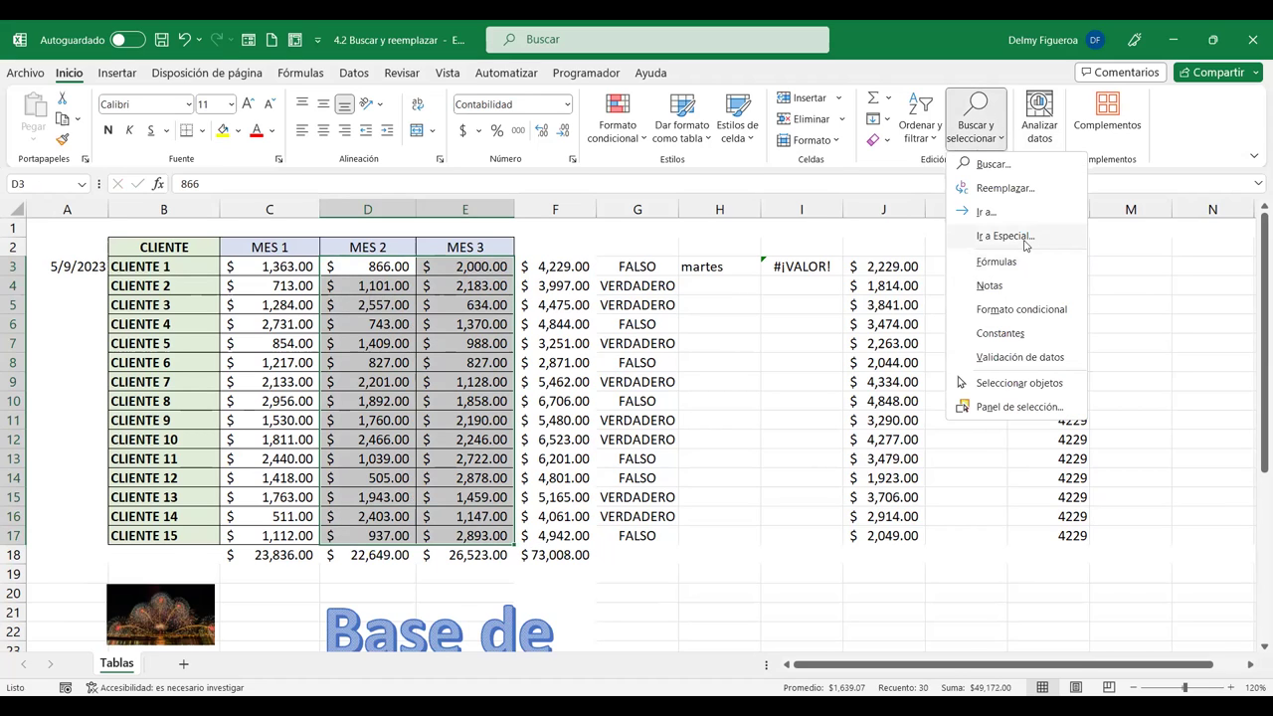
pyautogui.click(1005, 236)
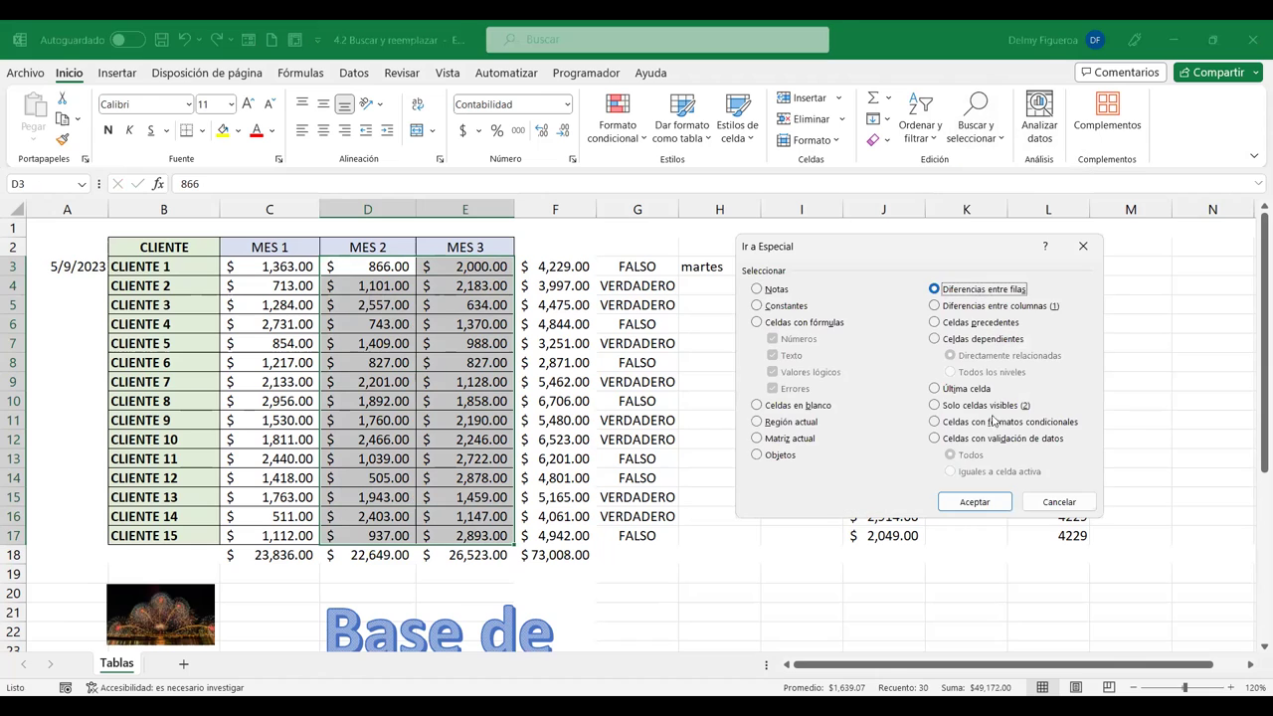
pyautogui.click(1005, 497)
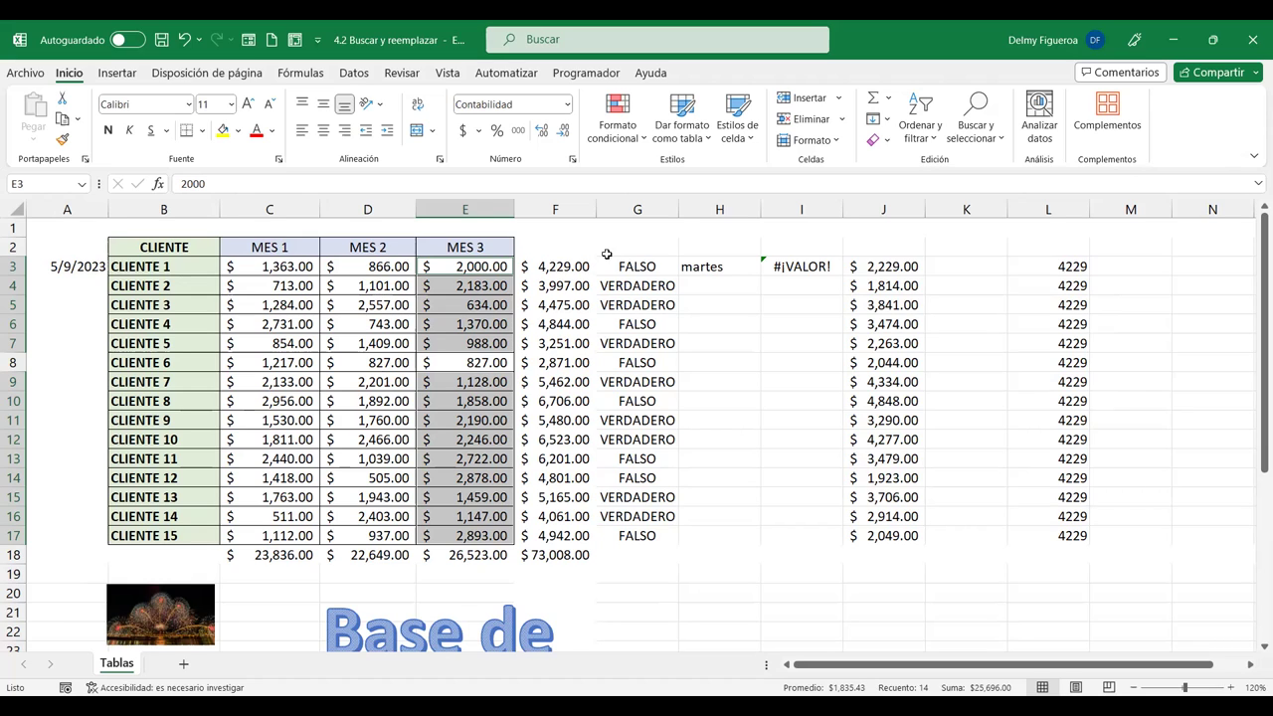
pyautogui.click(475, 273)
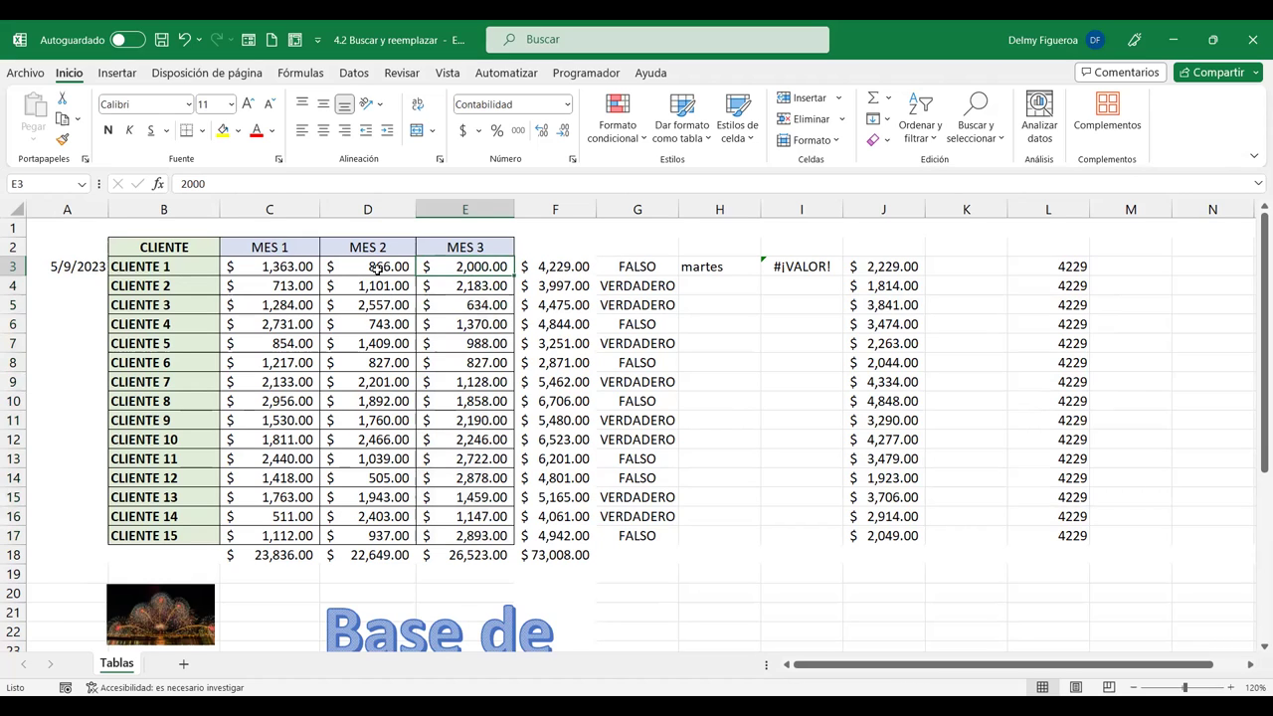
# Select C3:E4 and use Go To Special Column differences to find values differing from row 3
pyautogui.click(998, 139)
pyautogui.click(1000, 237)
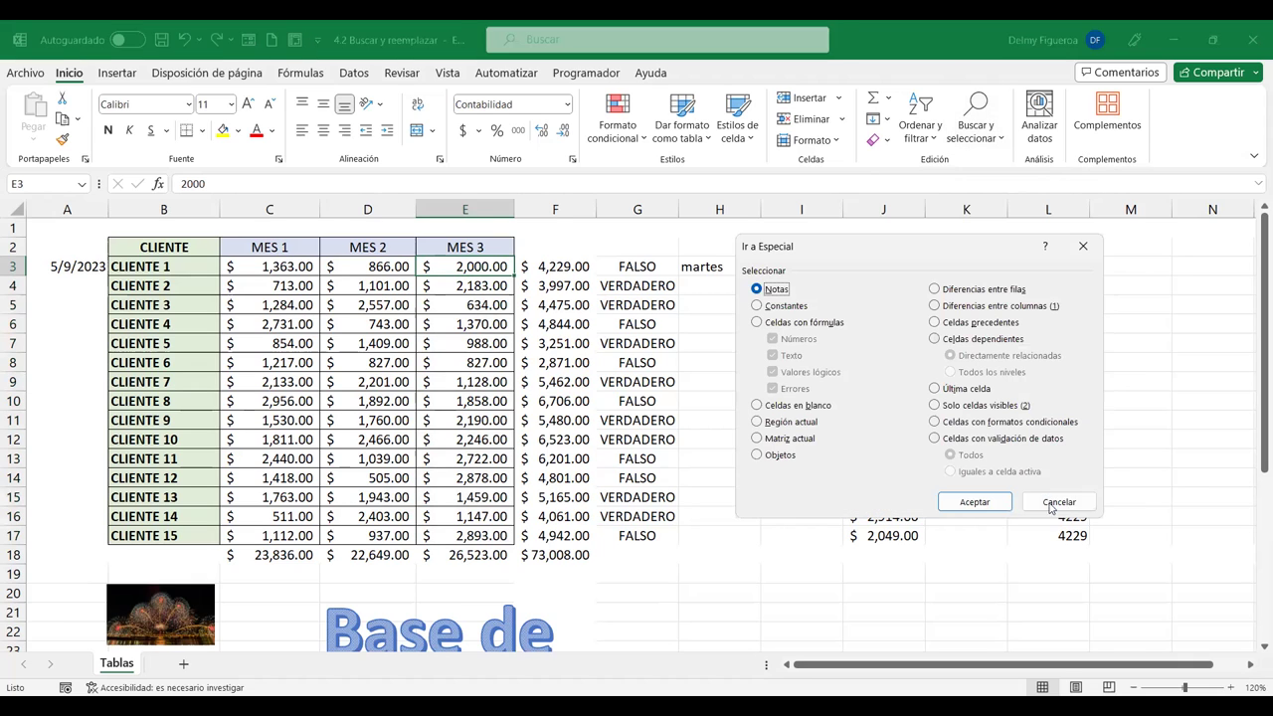
pyautogui.click(1056, 503)
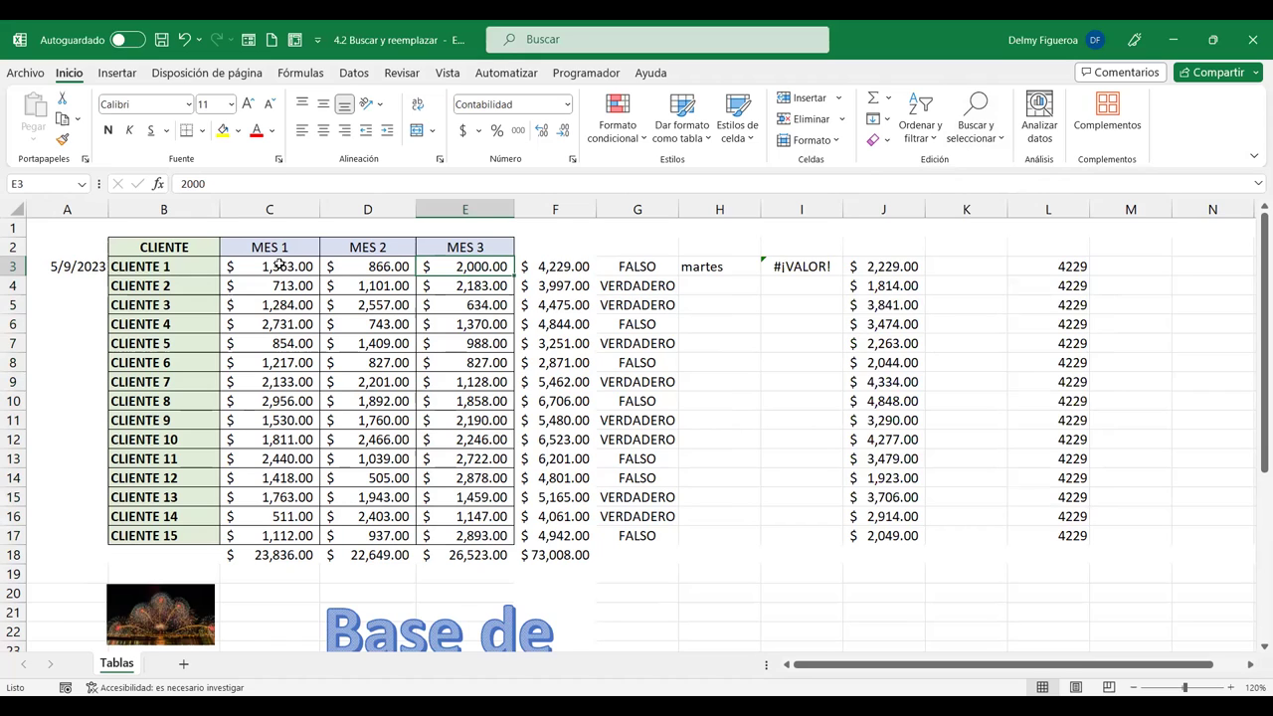
pyautogui.moveTo(281, 264); pyautogui.dragTo(472, 282)
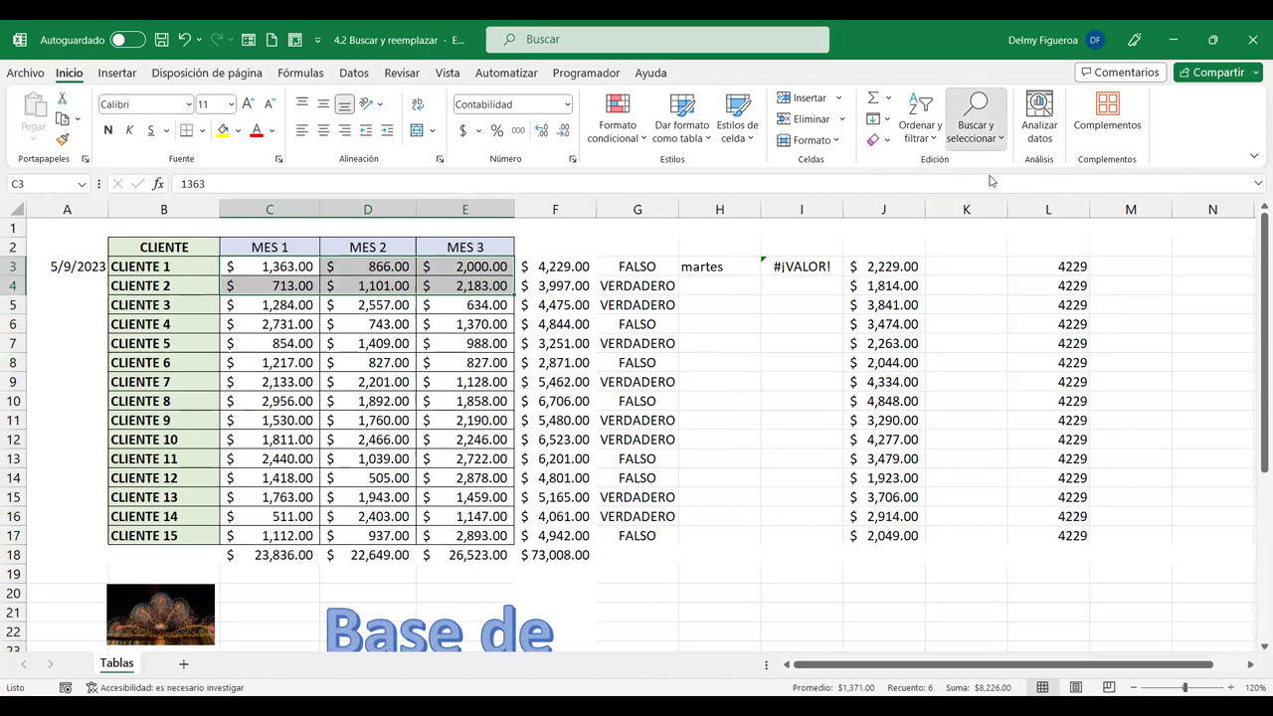
pyautogui.click(1002, 239)
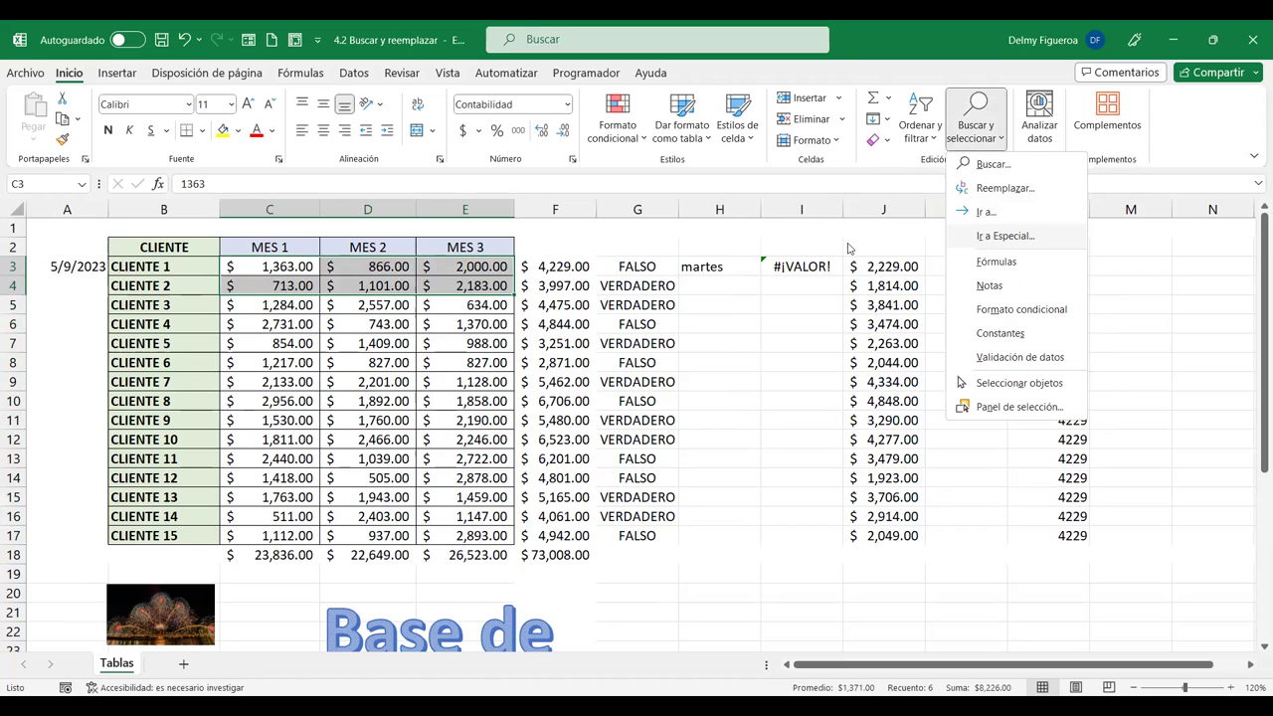
pyautogui.click(964, 308)
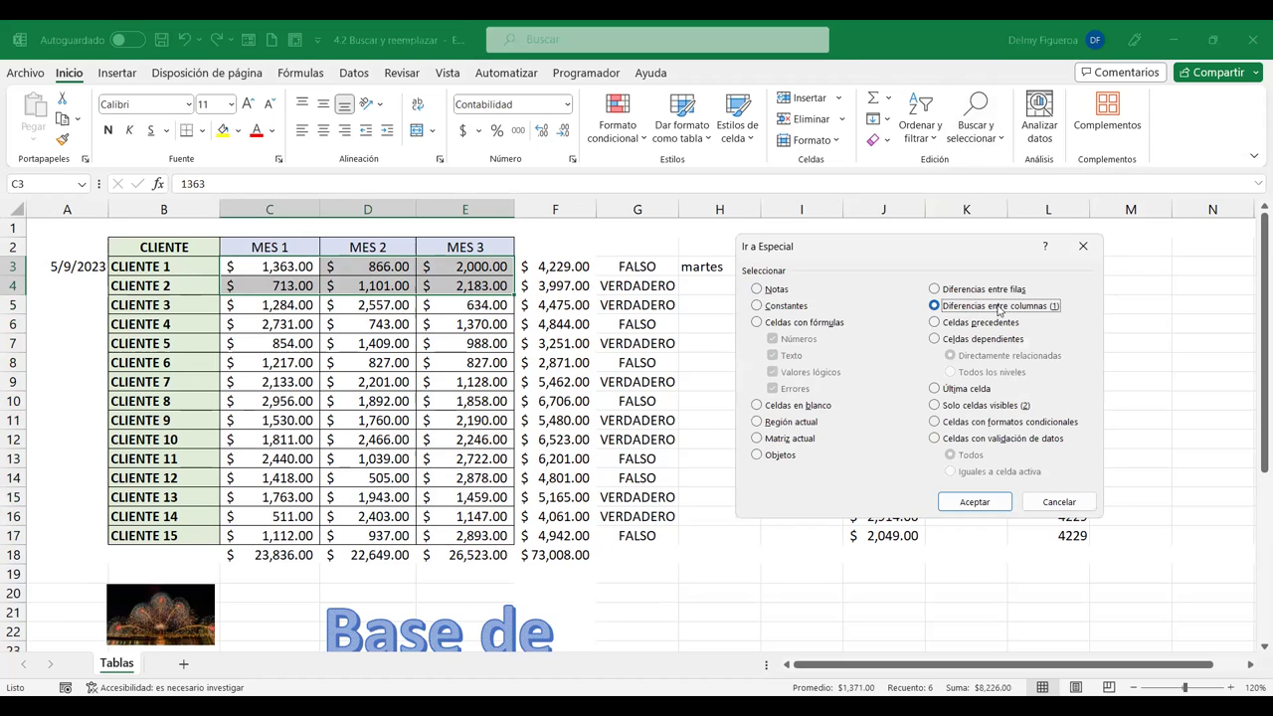
pyautogui.click(988, 507)
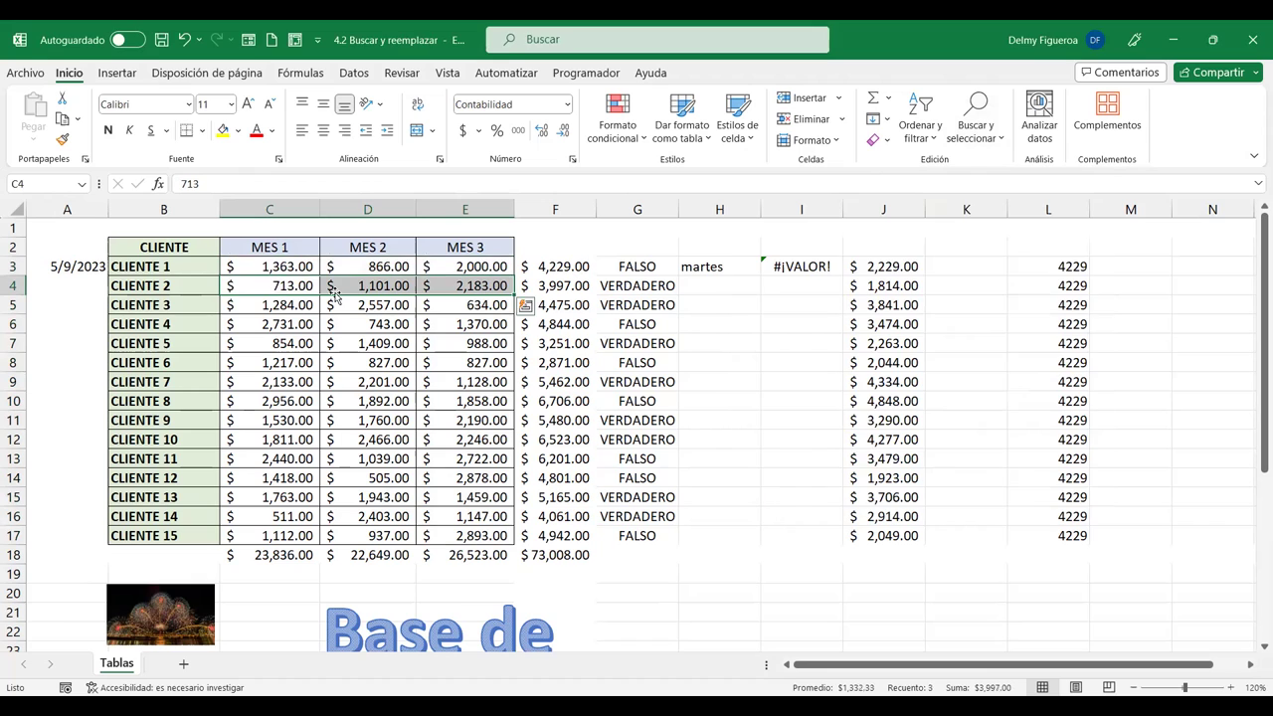
# Correct cell D4 to 866
pyautogui.click(390, 286)
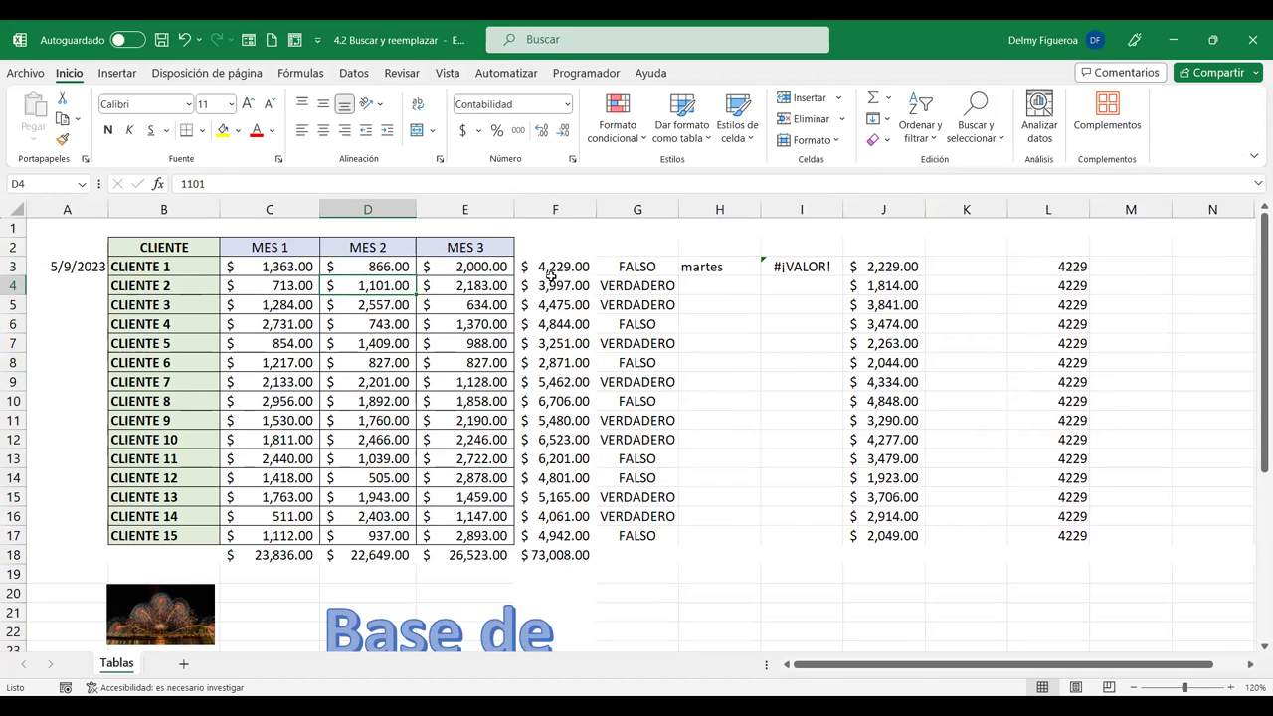
pyautogui.write('866')
pyautogui.press('Tab')
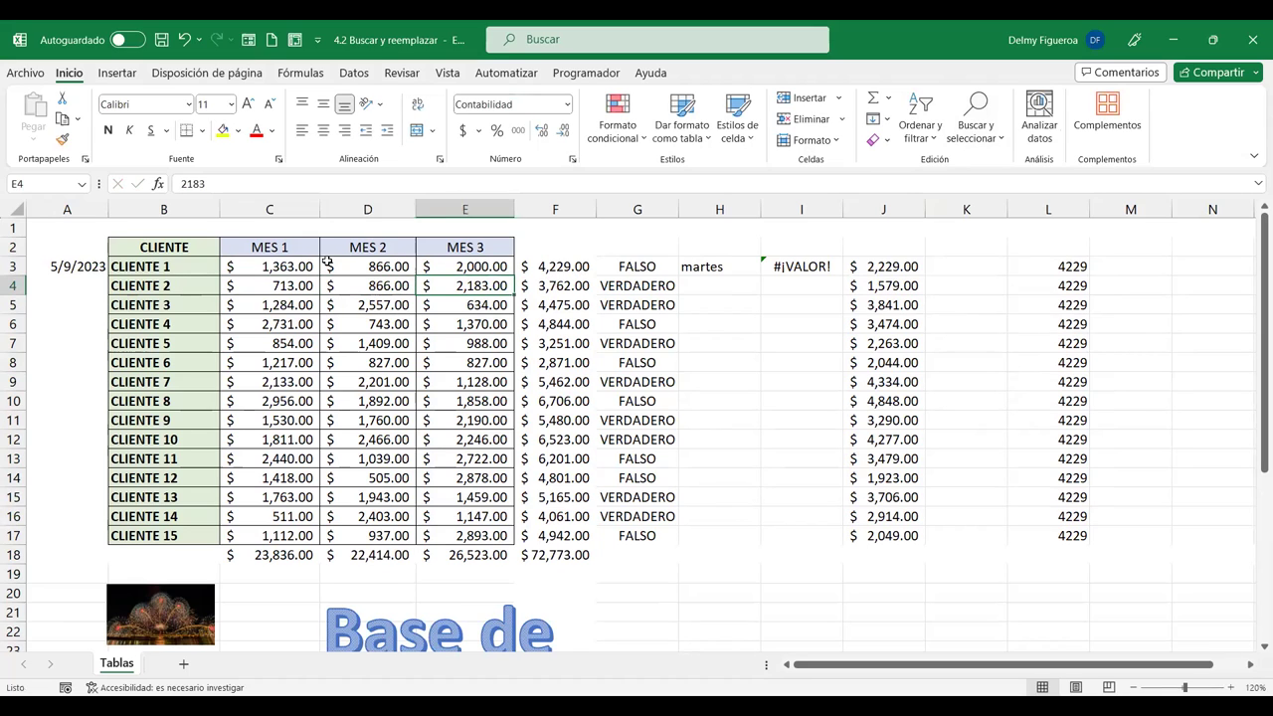
# Recheck C3:E4 with Column differences to confirm the rows now match
pyautogui.moveTo(286, 266); pyautogui.dragTo(467, 286)
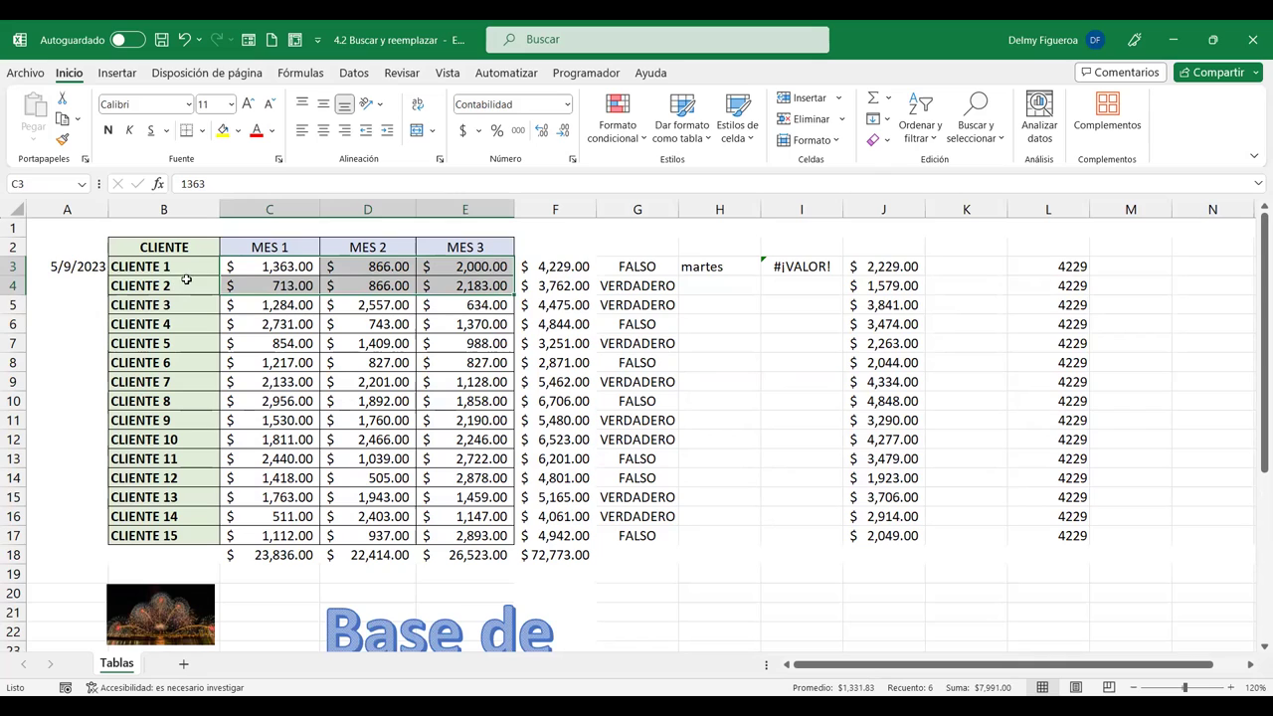
pyautogui.click(990, 140)
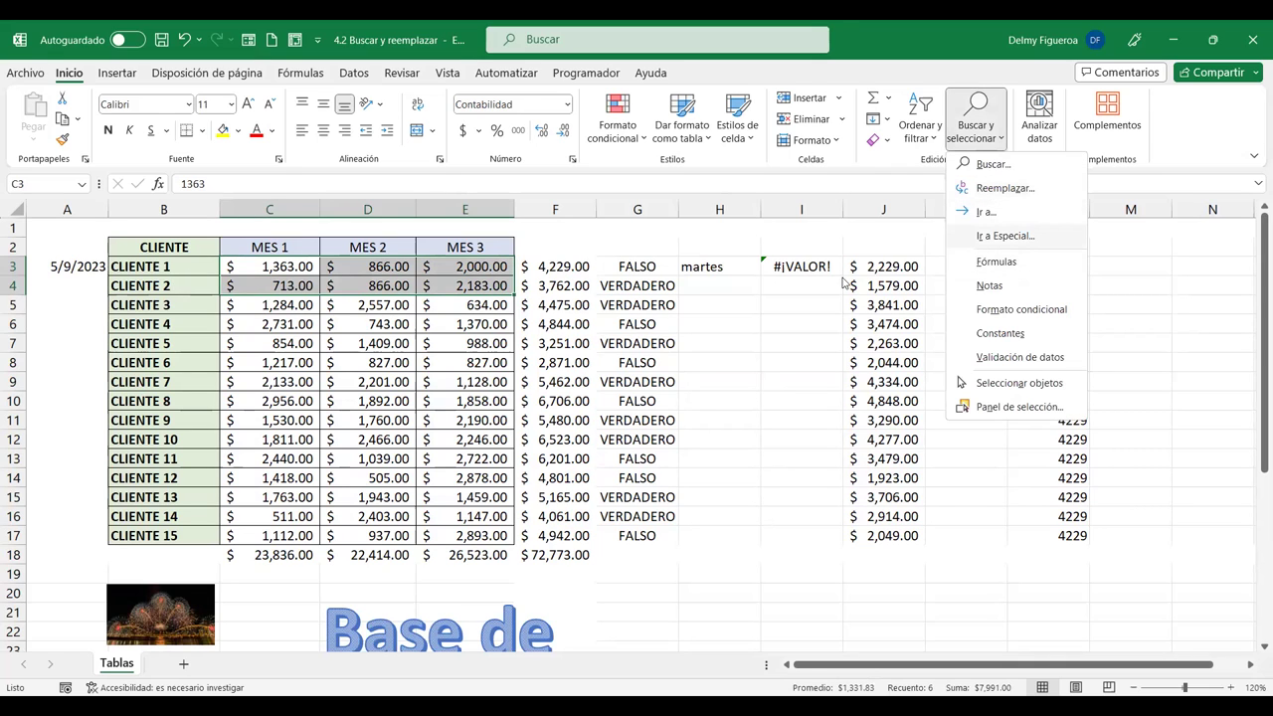
pyautogui.click(1005, 236)
pyautogui.click(935, 305)
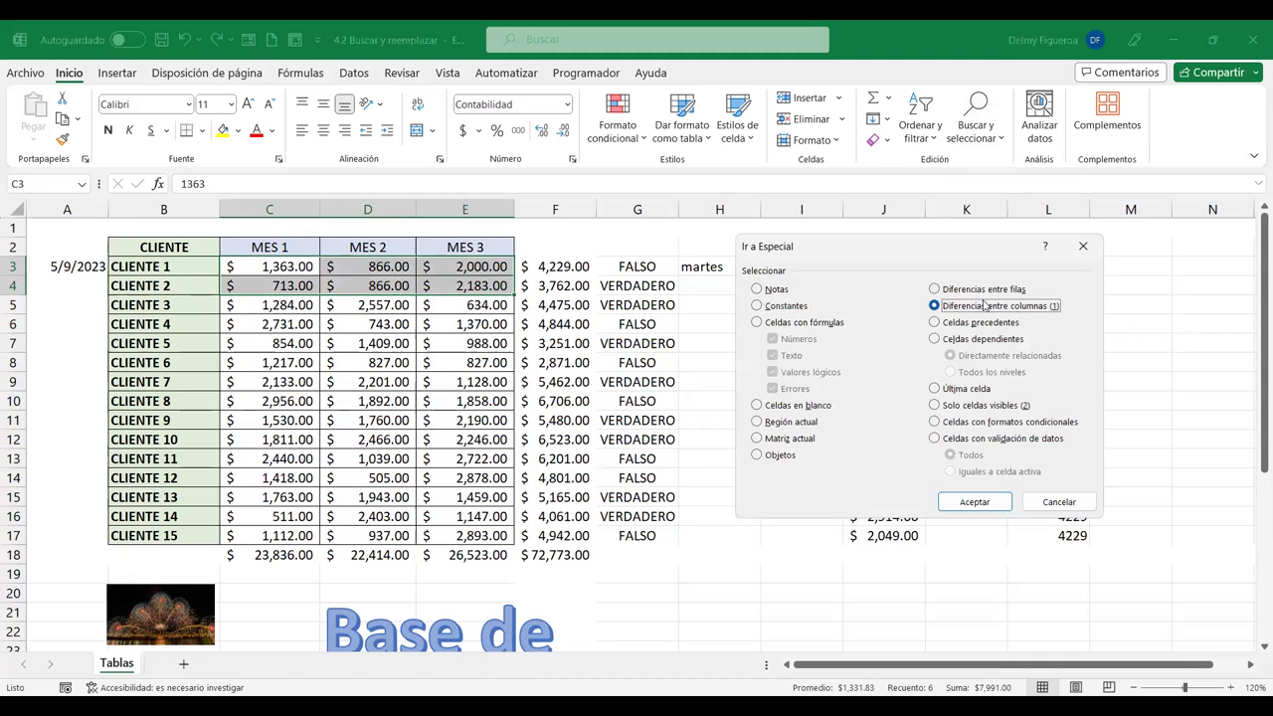
pyautogui.click(996, 503)
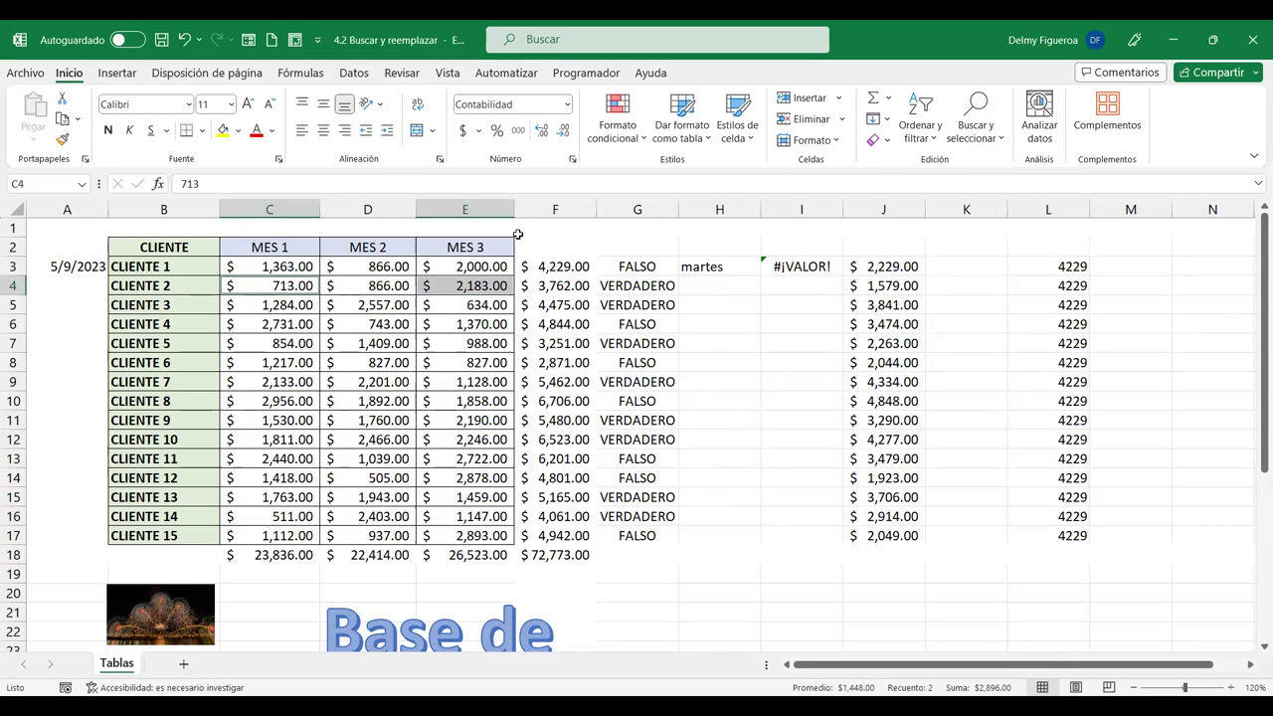
pyautogui.click(483, 311)
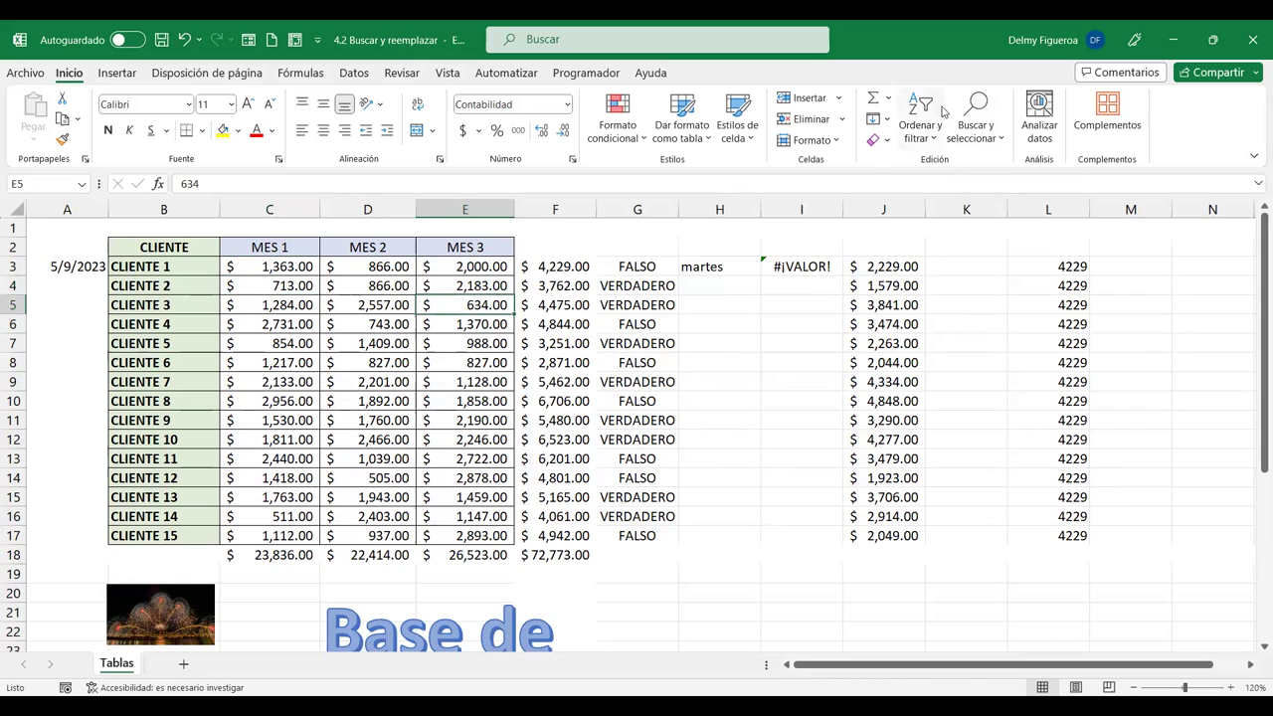
pyautogui.click(1000, 134)
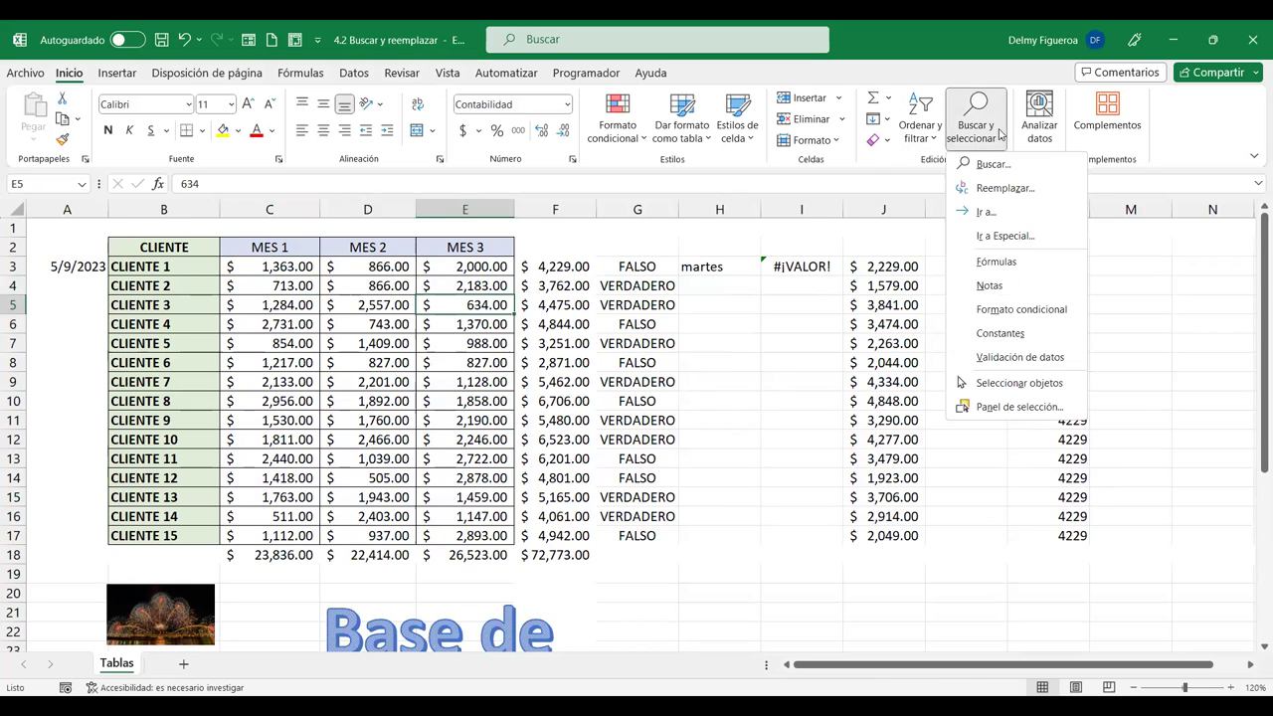
pyautogui.click(1005, 236)
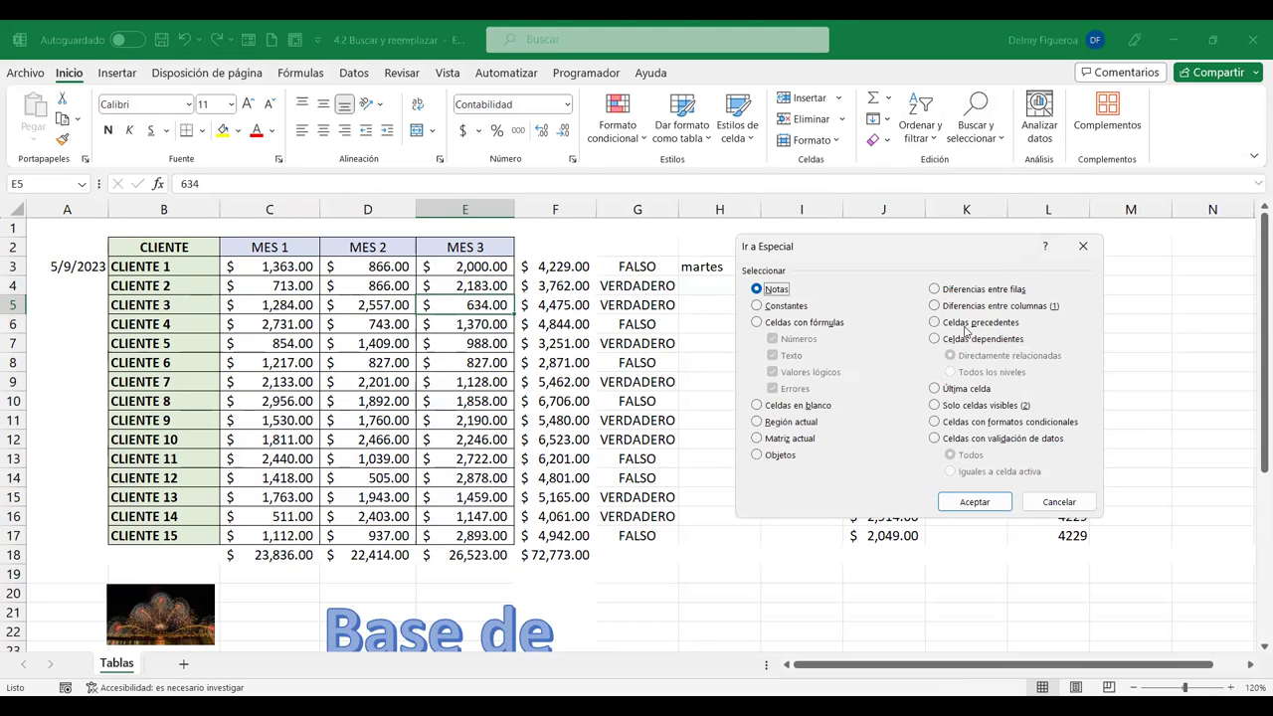
pyautogui.click(1059, 504)
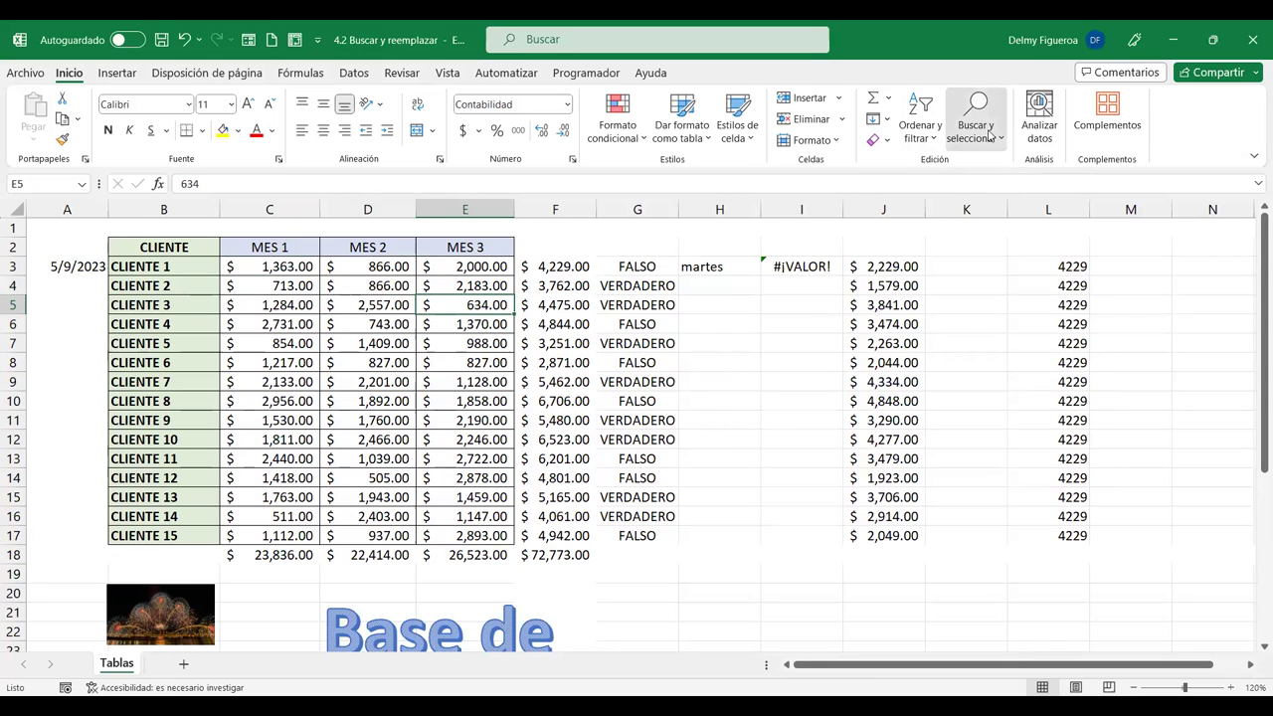
pyautogui.click(1003, 236)
pyautogui.click(934, 322)
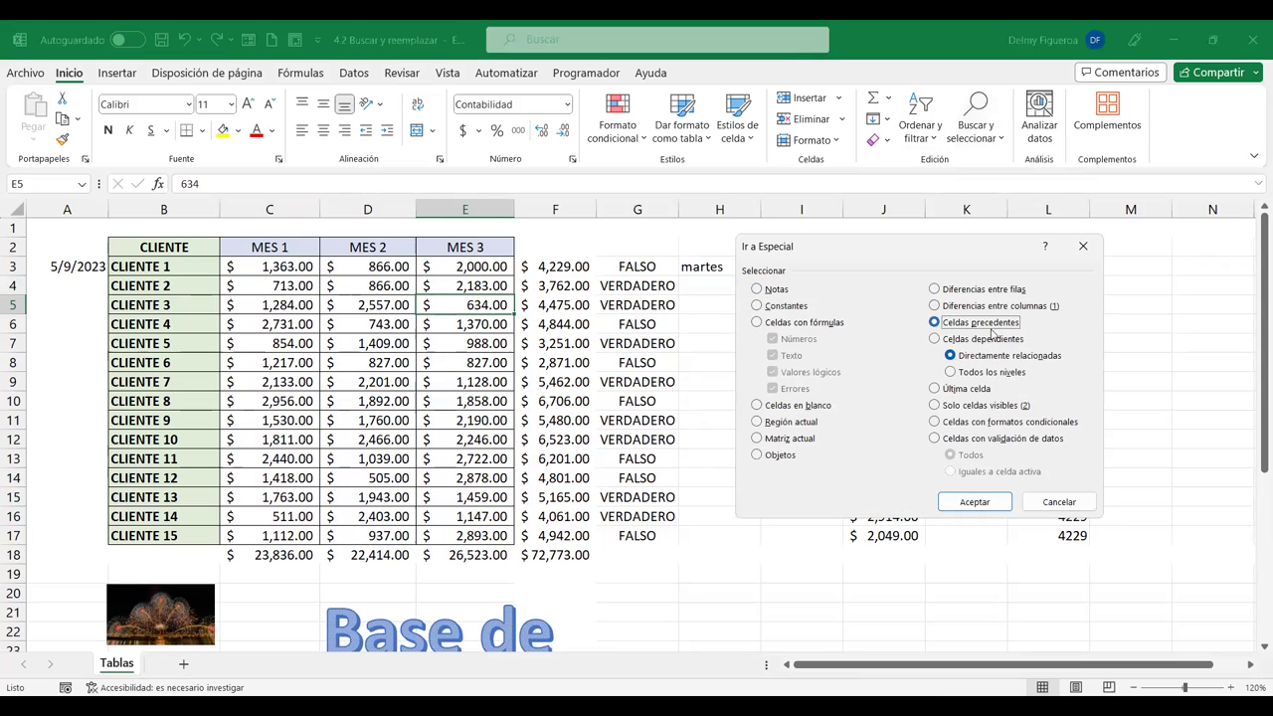
pyautogui.click(975, 502)
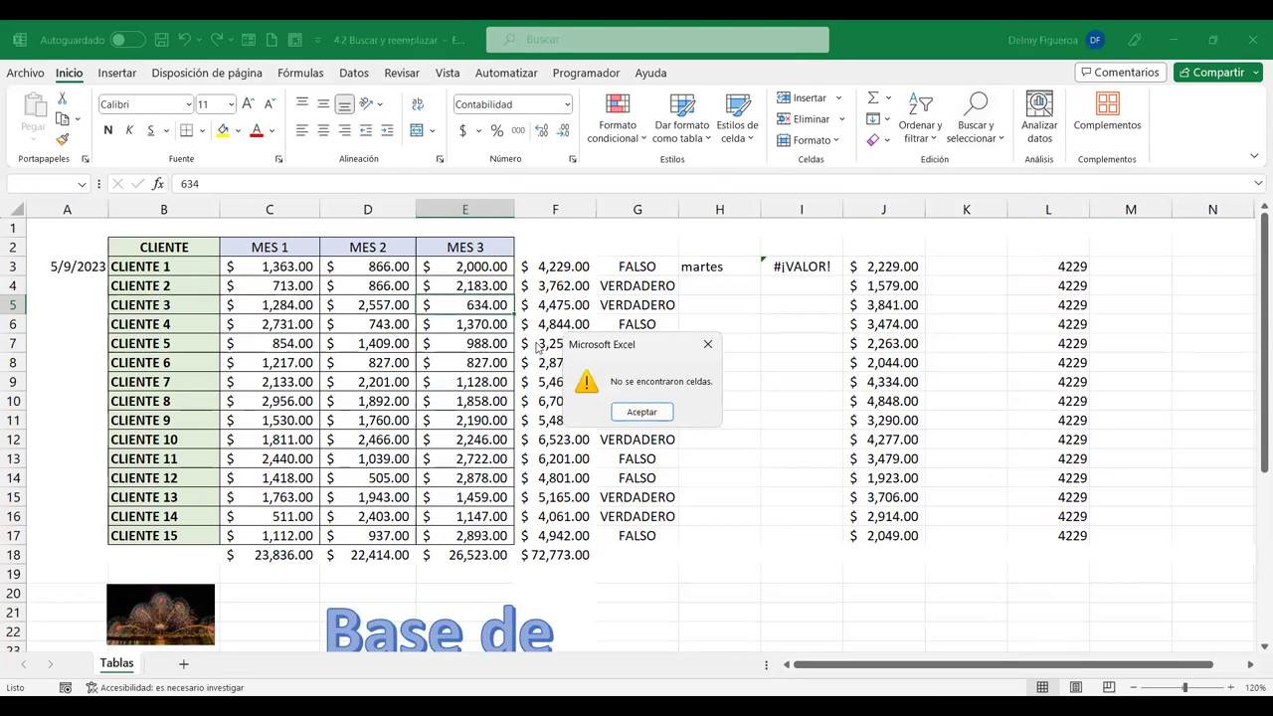
pyautogui.click(642, 412)
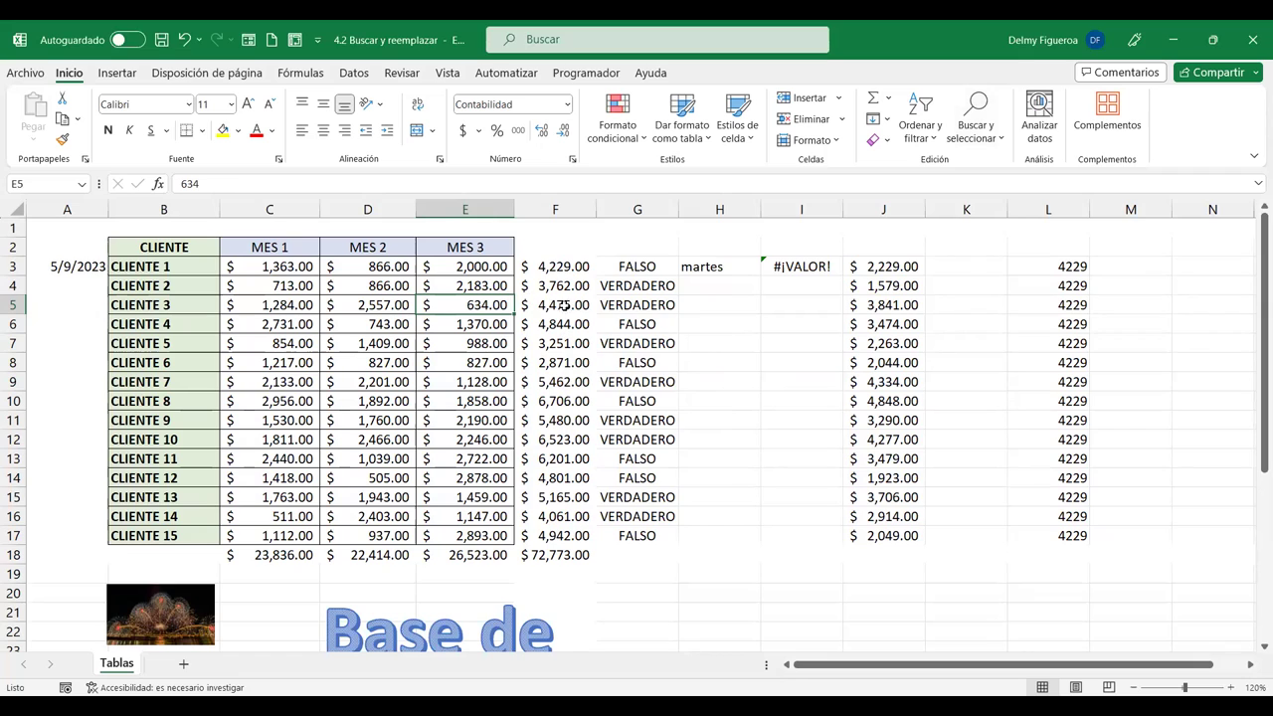
pyautogui.click(560, 307)
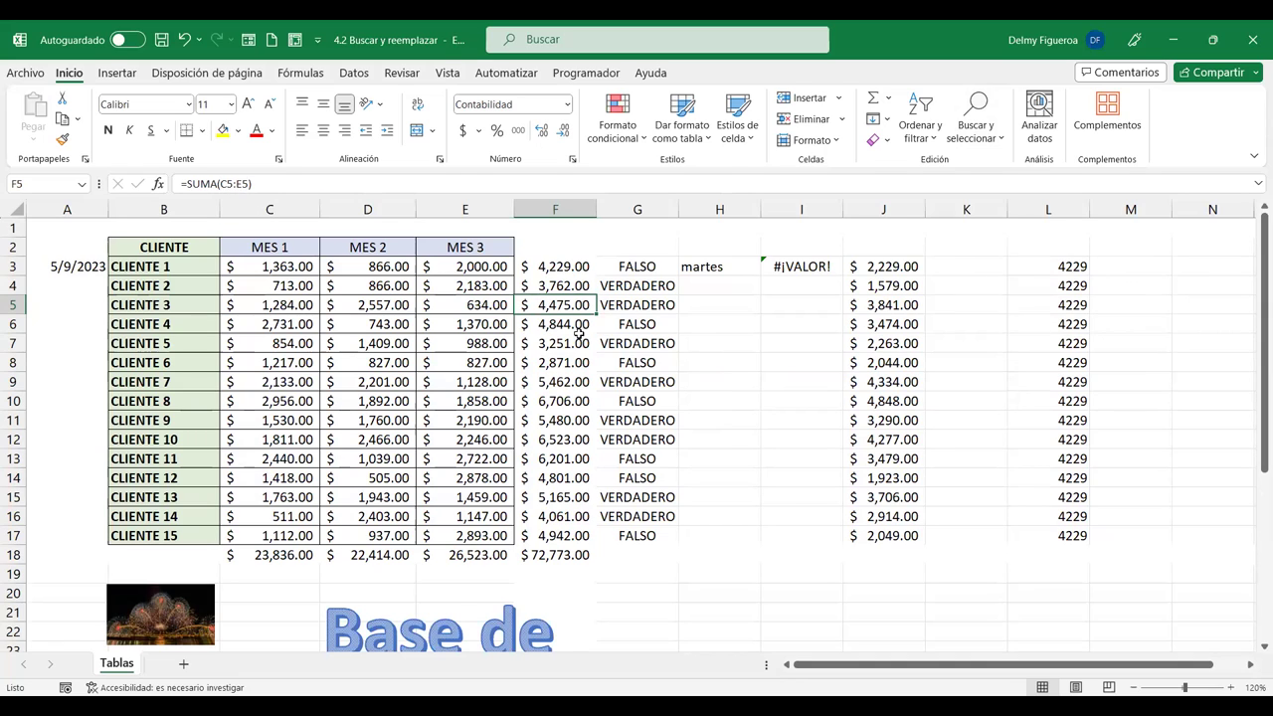
pyautogui.click(976, 132)
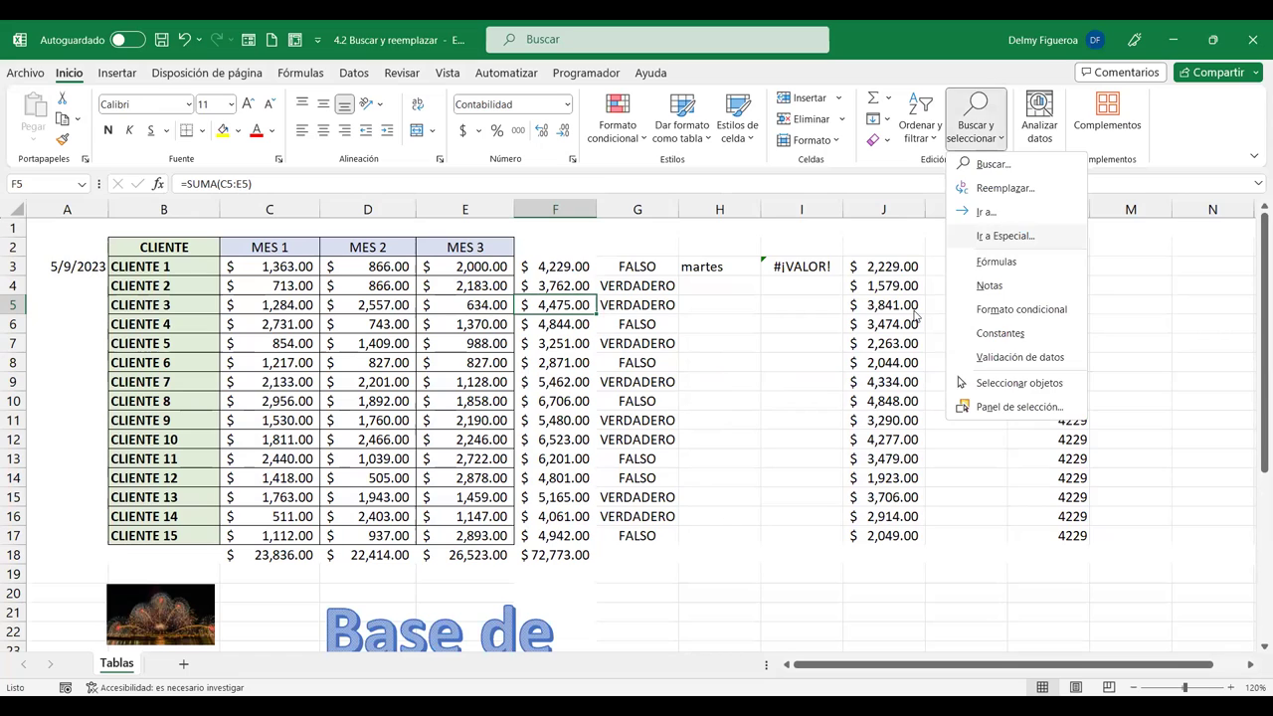
pyautogui.press('Return')
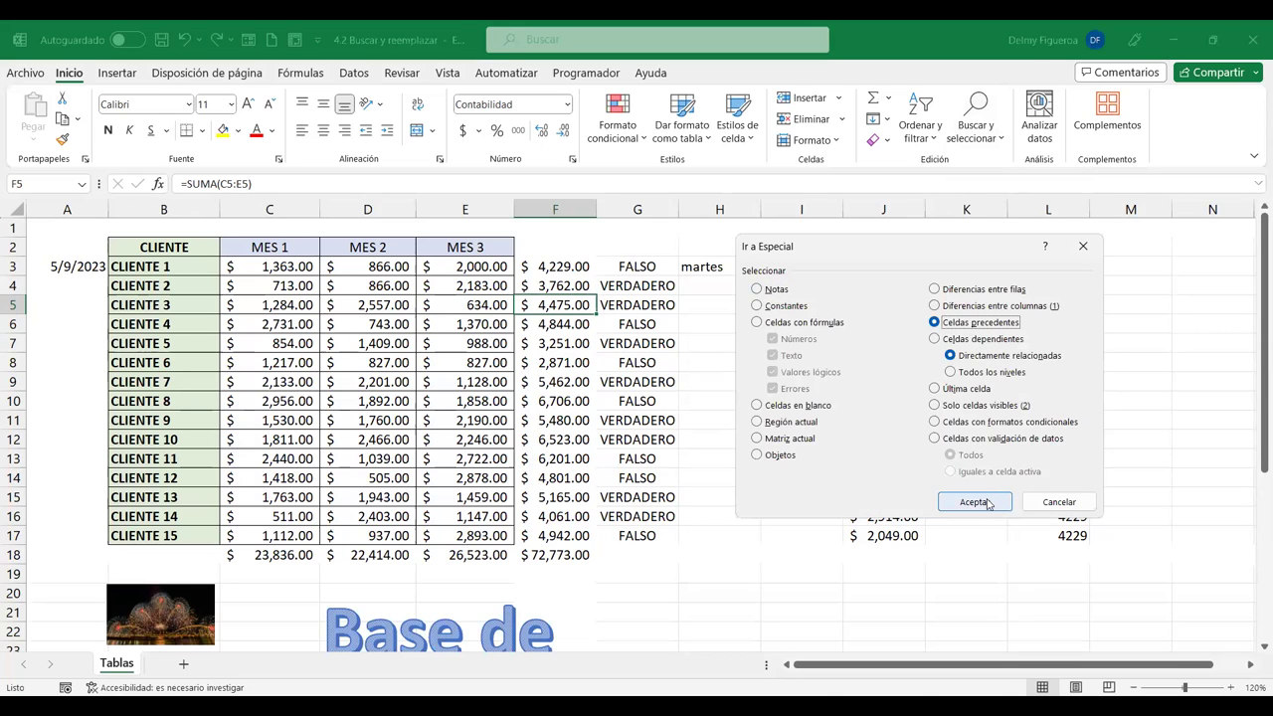
pyautogui.click(975, 502)
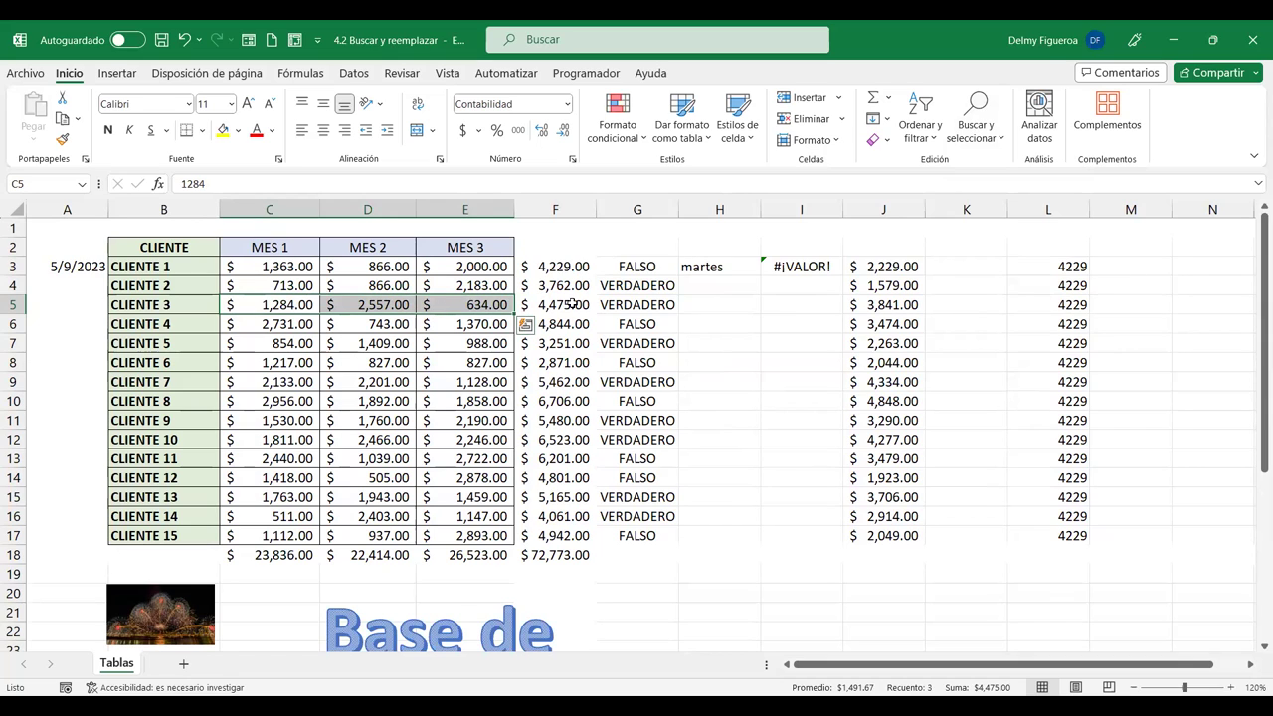
pyautogui.click(559, 305)
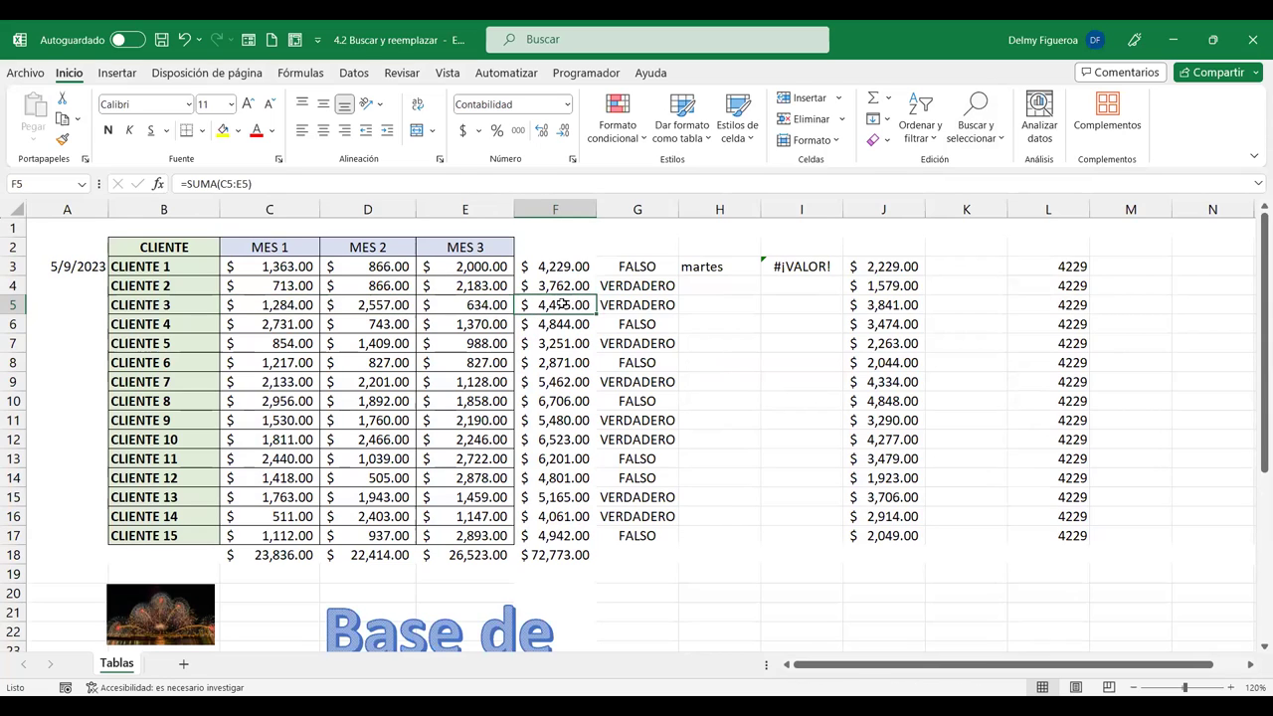
pyautogui.click(981, 146)
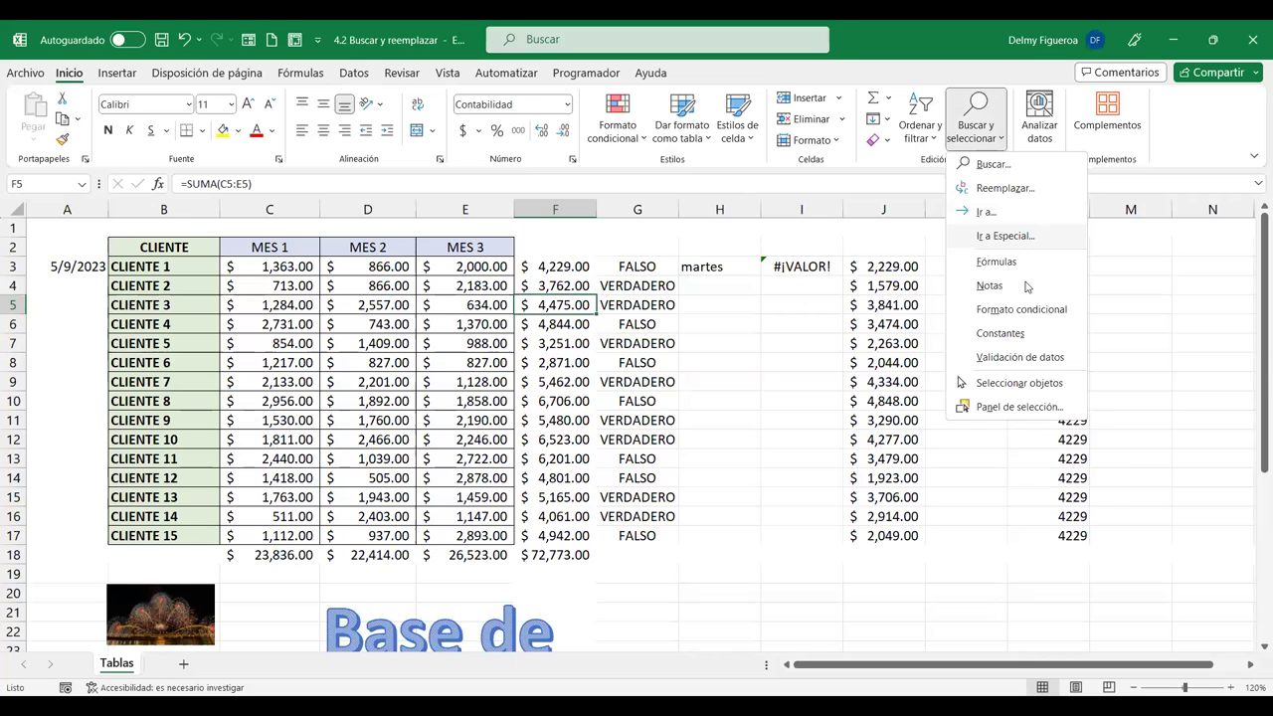
pyautogui.click(1008, 344)
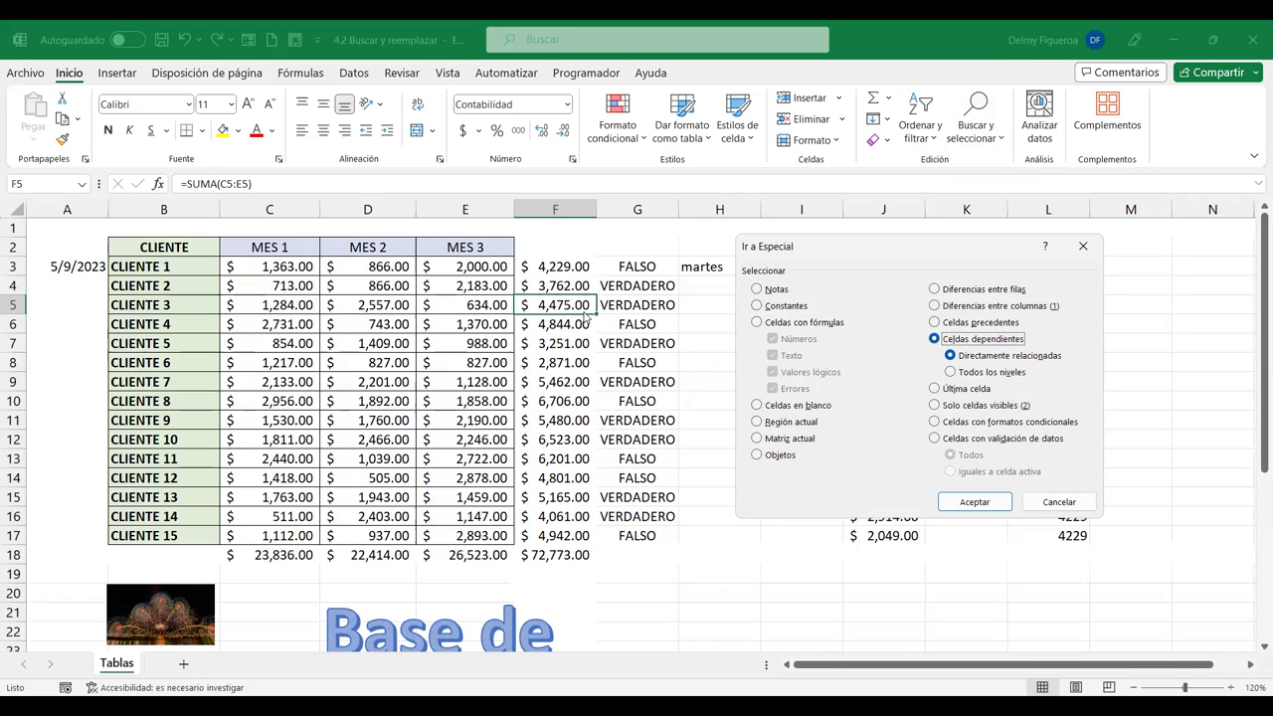
pyautogui.click(975, 501)
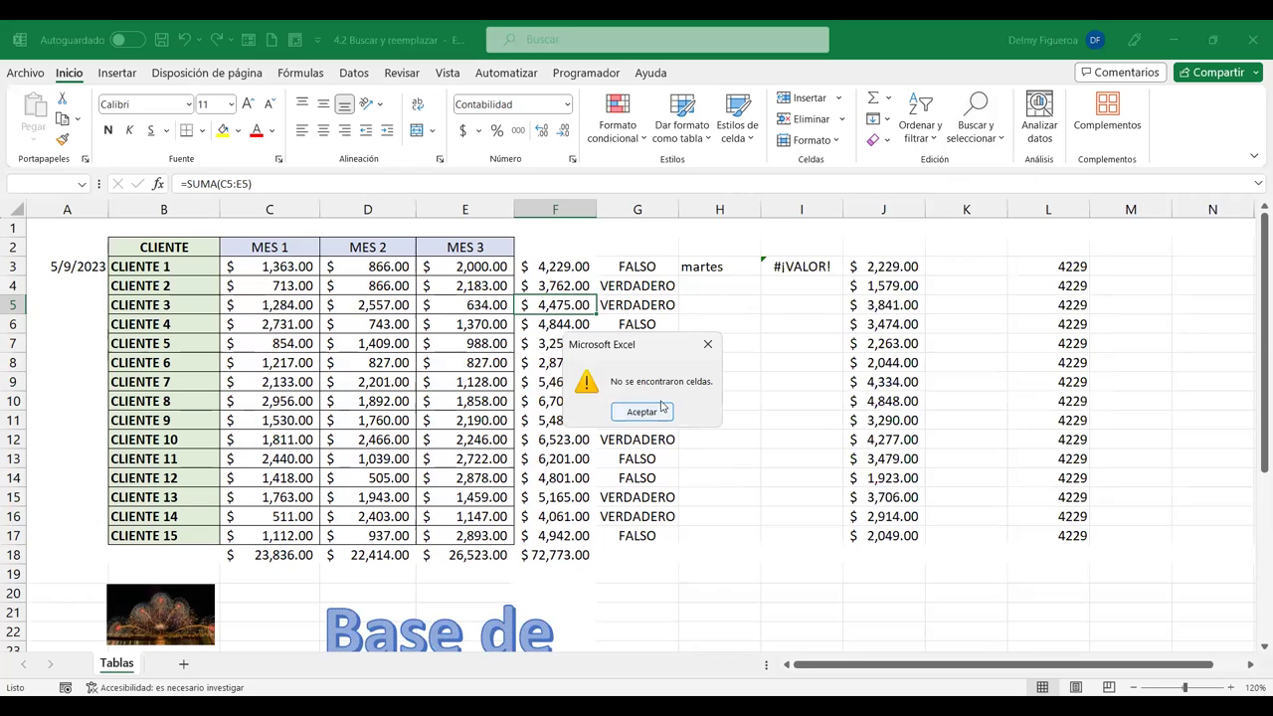
pyautogui.click(642, 411)
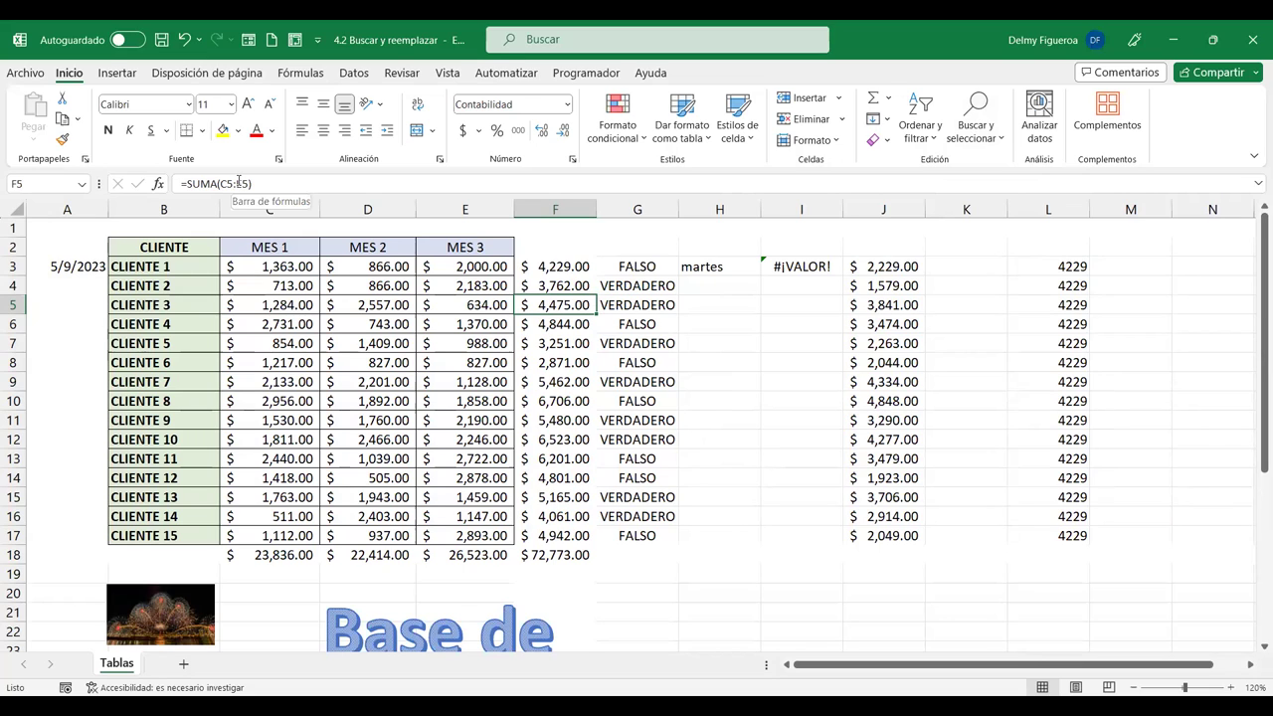
pyautogui.click(456, 325)
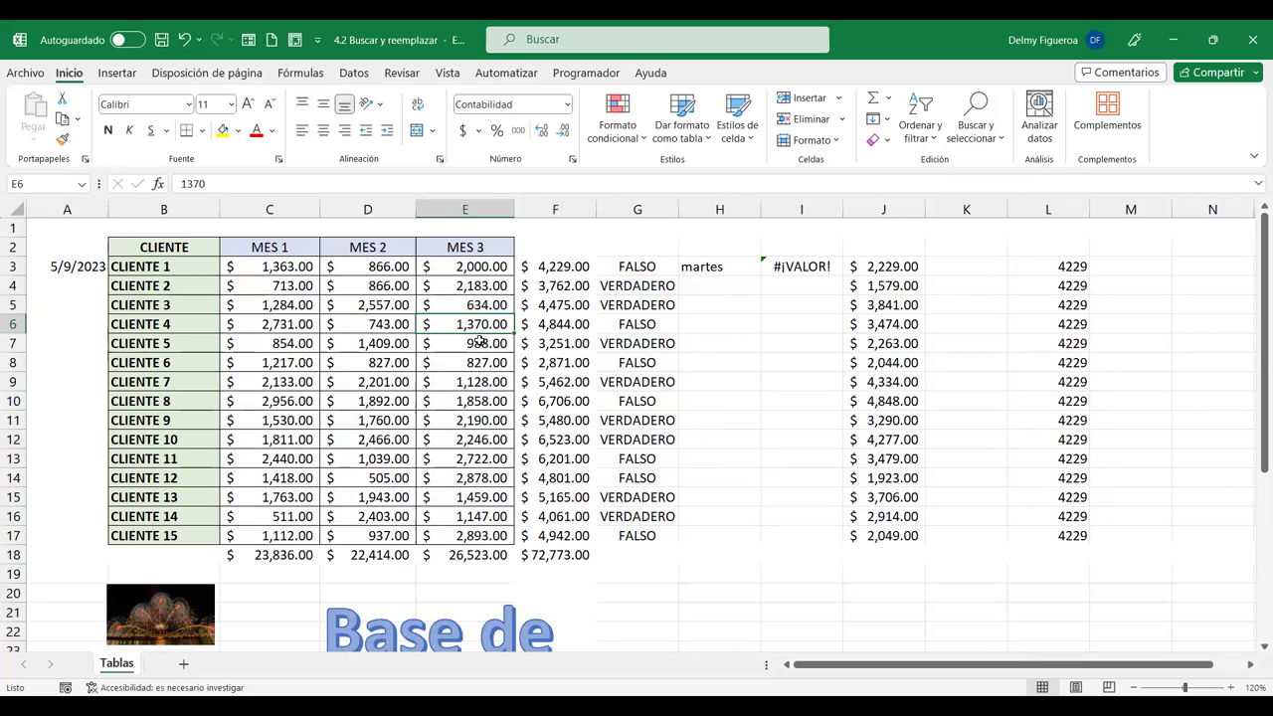
pyautogui.click(992, 132)
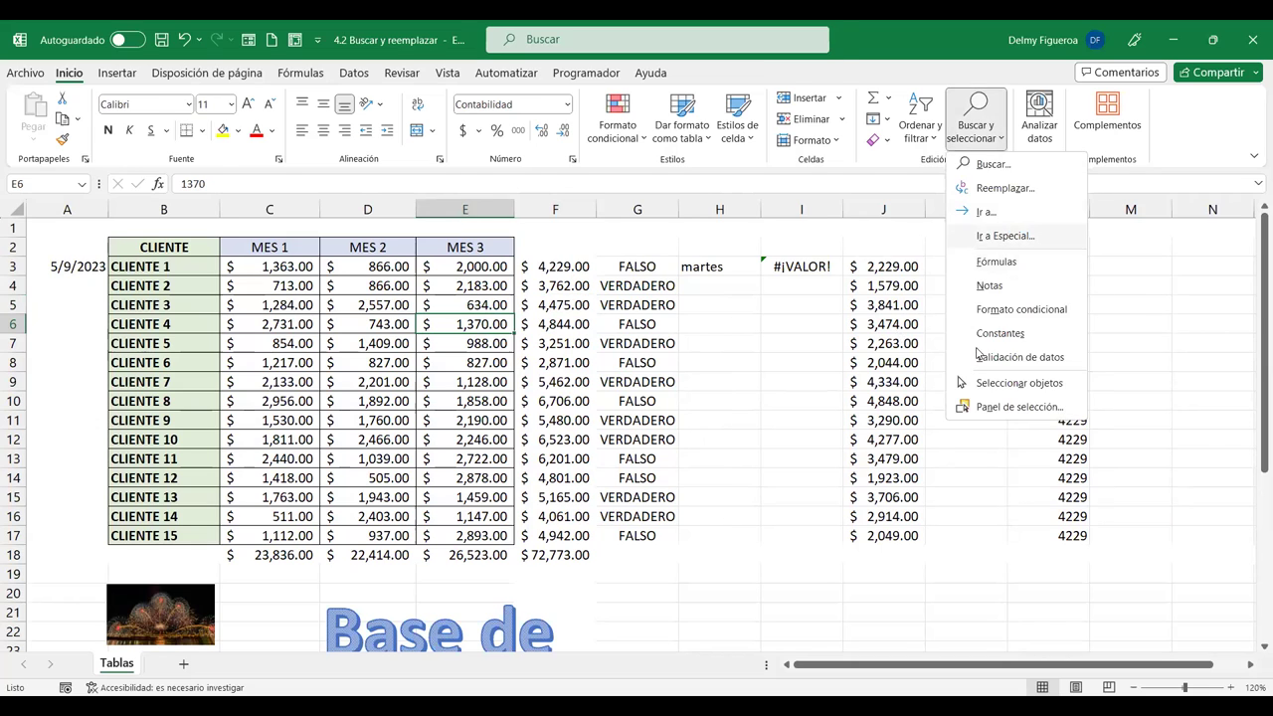
pyautogui.click(1002, 230)
pyautogui.click(985, 345)
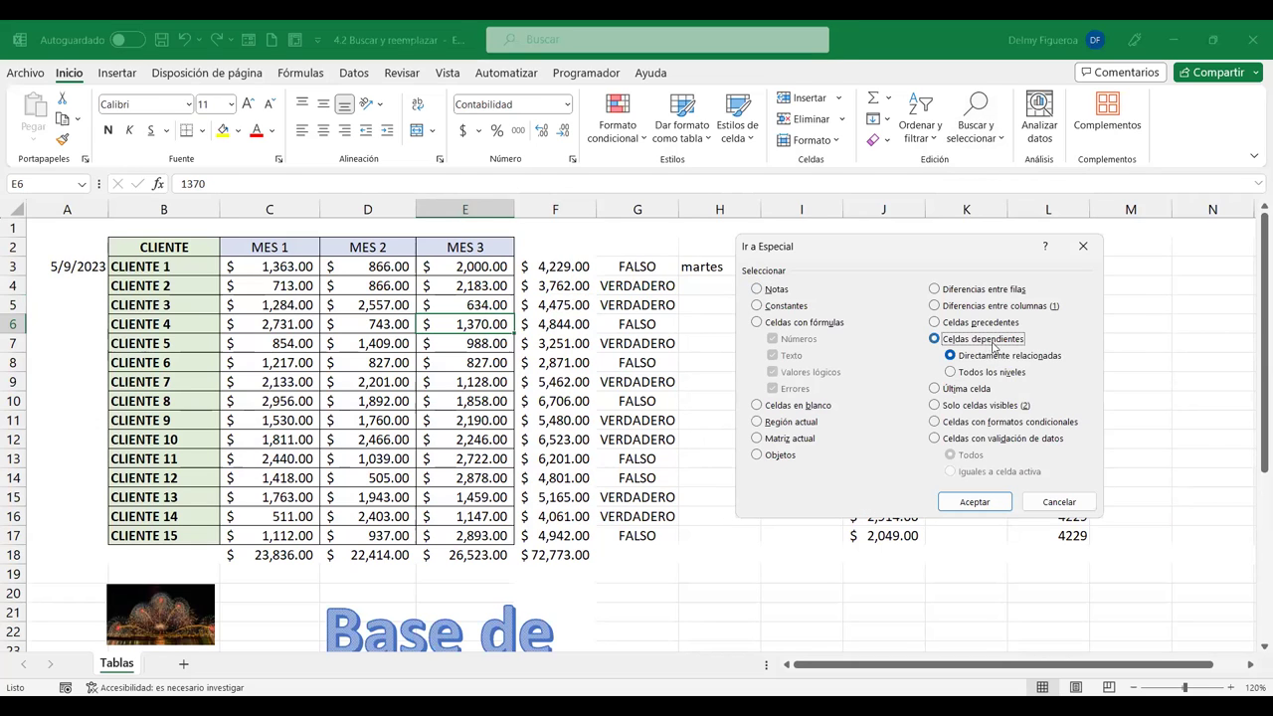
pyautogui.click(974, 502)
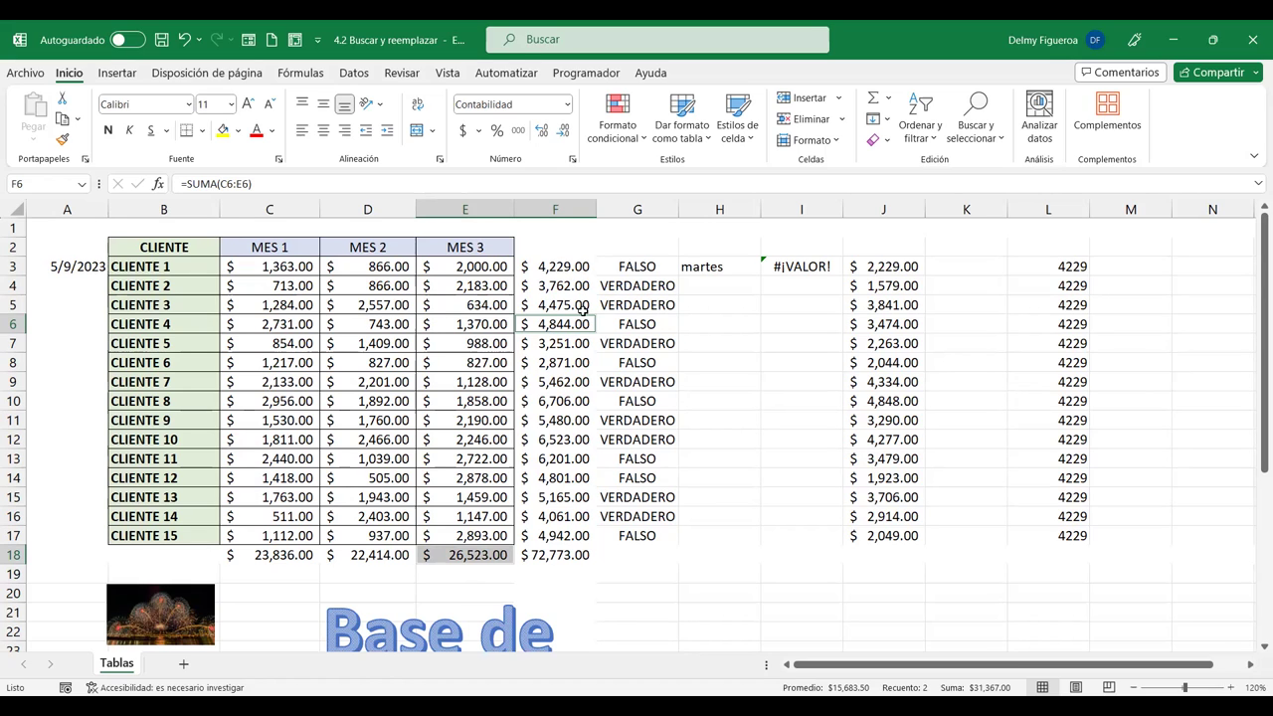
pyautogui.click(577, 340)
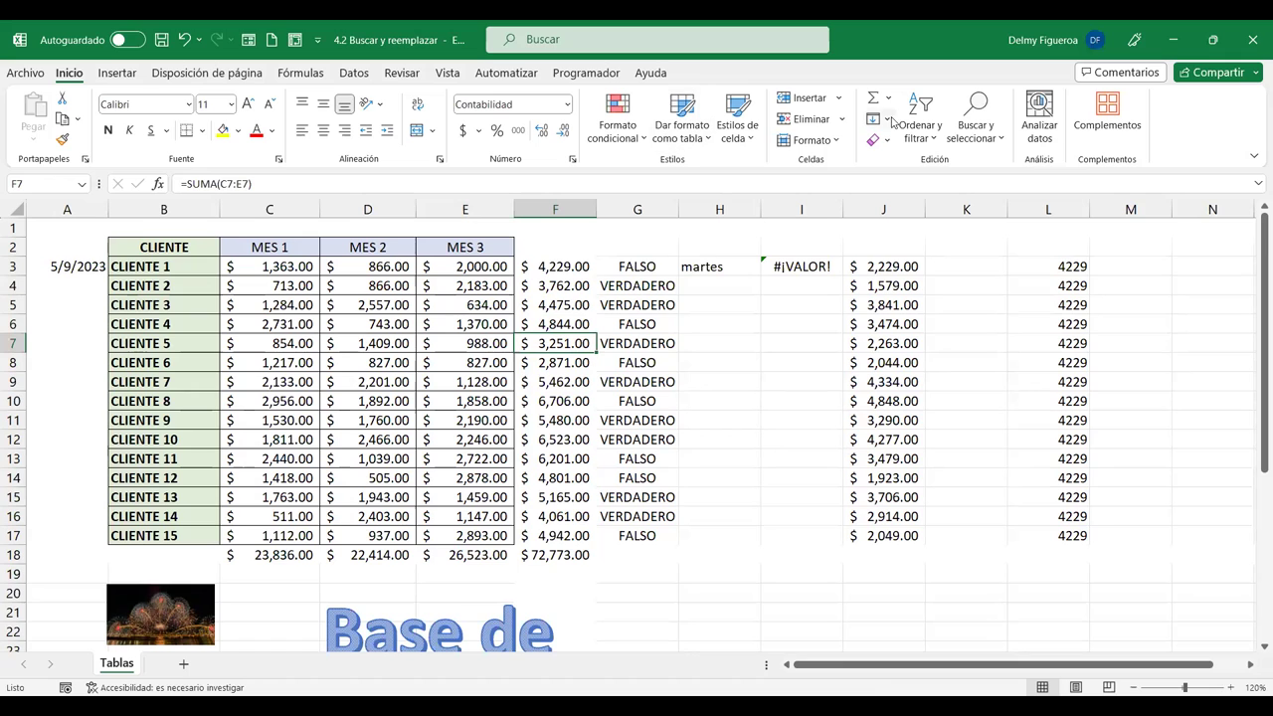
# Trace the precedents of the F7 total from C7:E7, and confirm F7 has no dependents
pyautogui.click(300, 73)
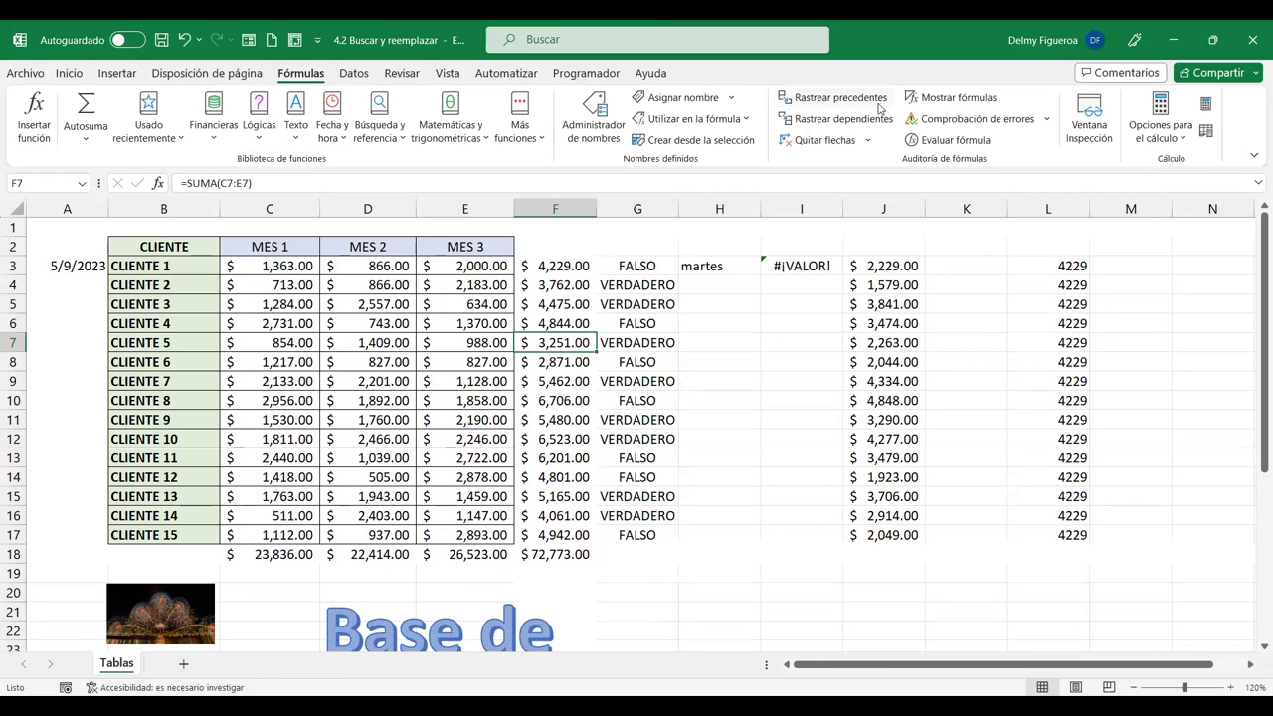
pyautogui.click(867, 107)
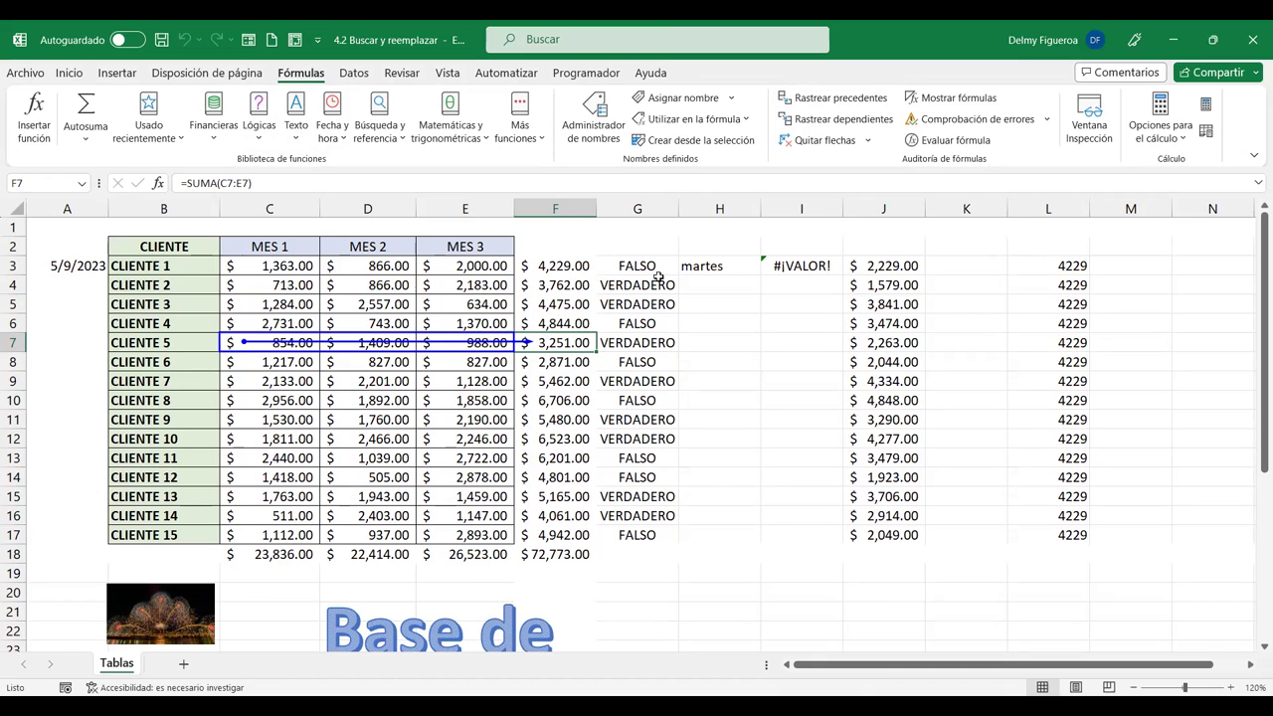
pyautogui.click(839, 120)
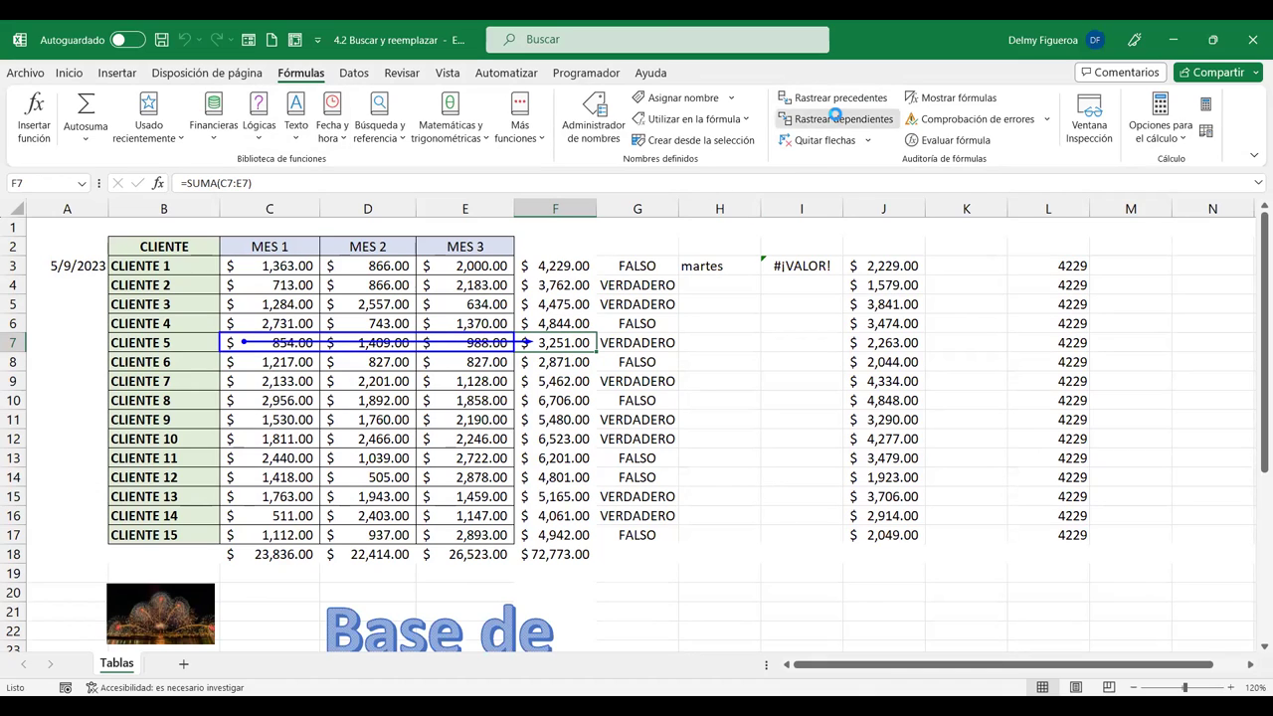
pyautogui.click(652, 416)
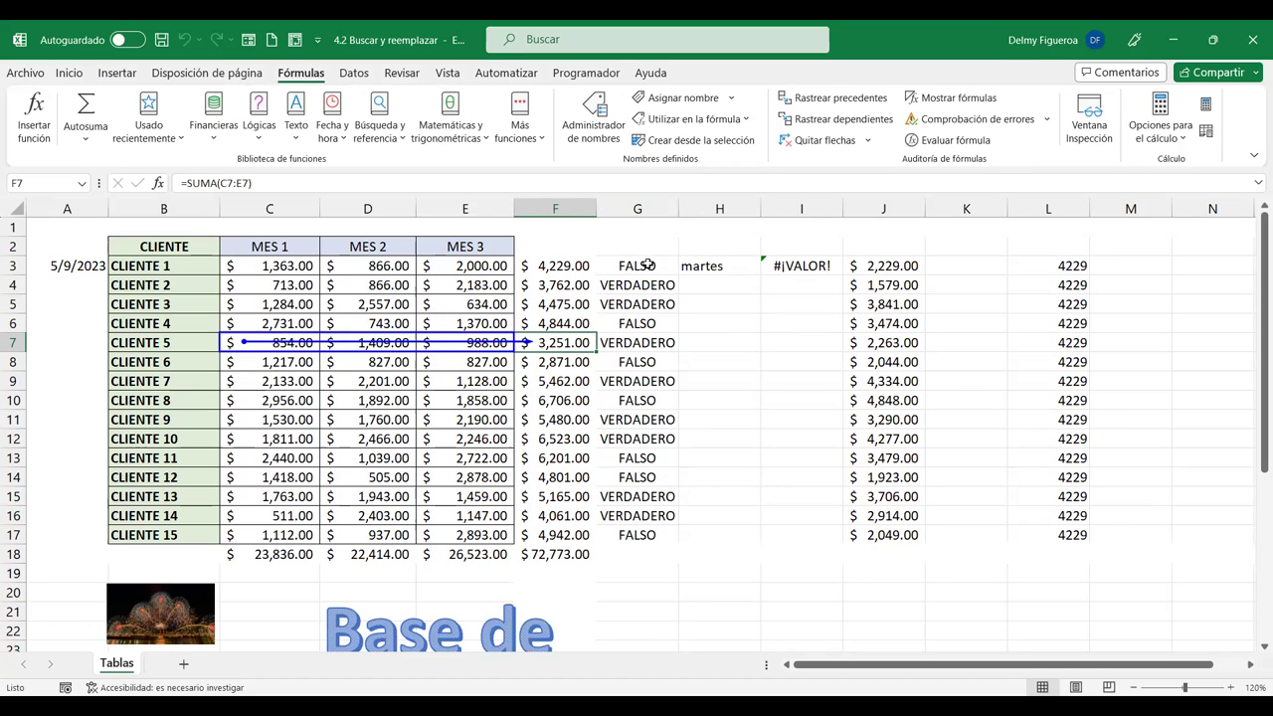
pyautogui.click(978, 263)
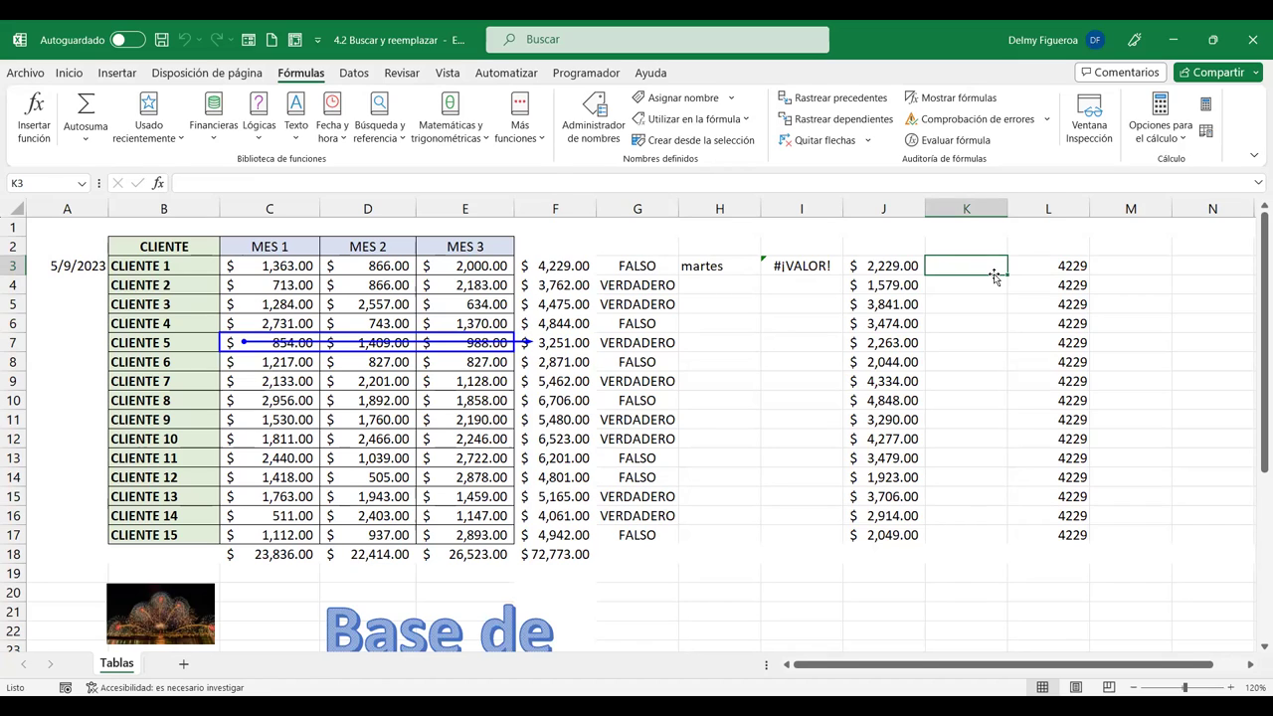
# Enter =+F3*1% in K3 and fill it down through K17
pyautogui.write('+')
pyautogui.click(562, 266)
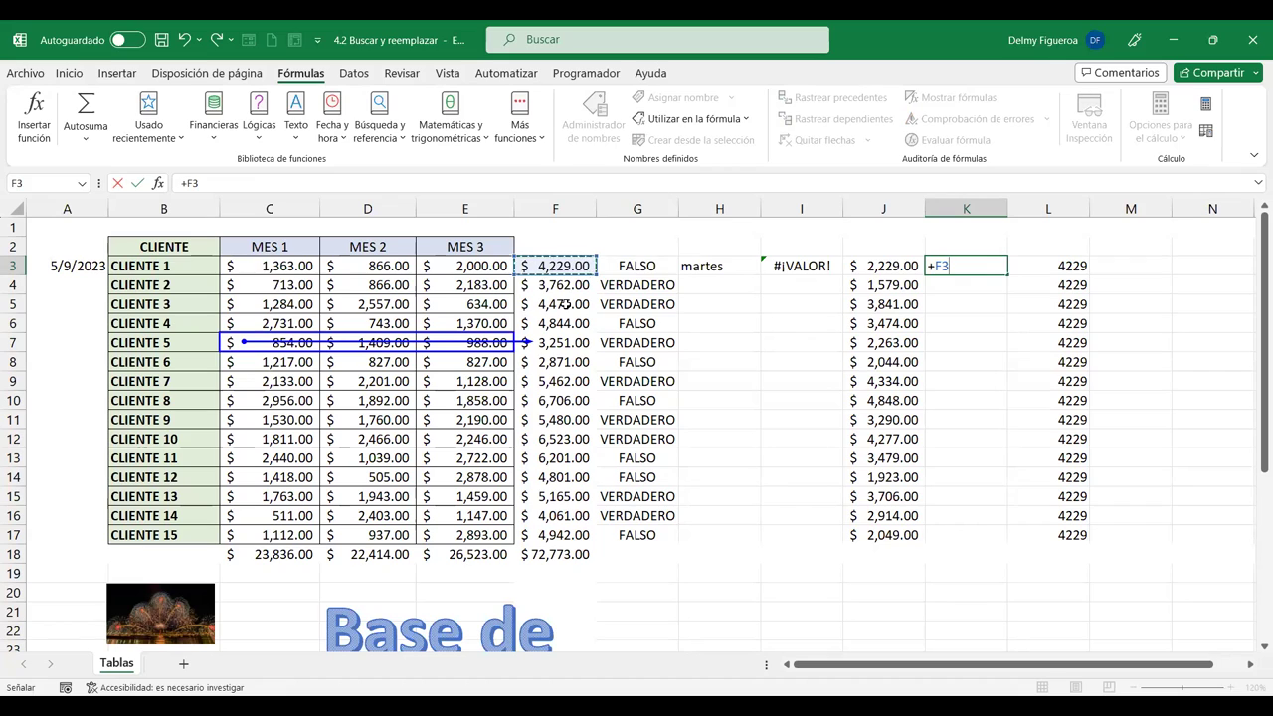
pyautogui.write('*1')
pyautogui.write('%')
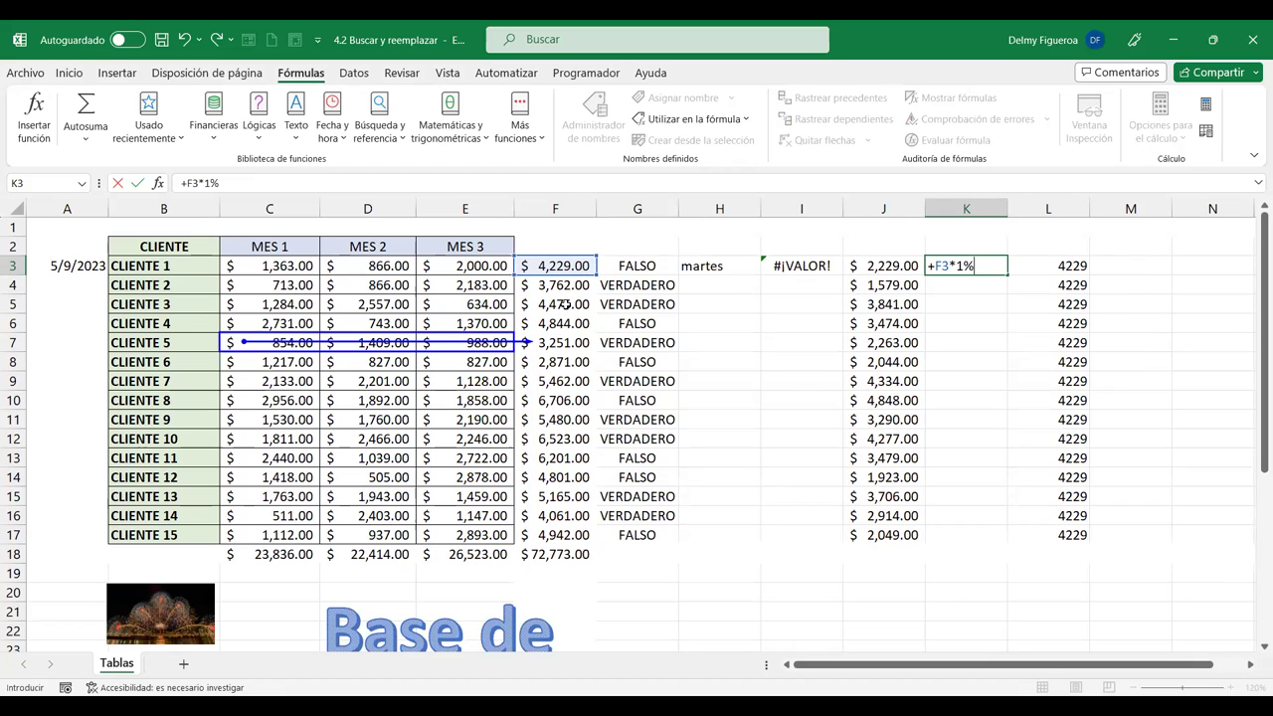
pyautogui.press('Return')
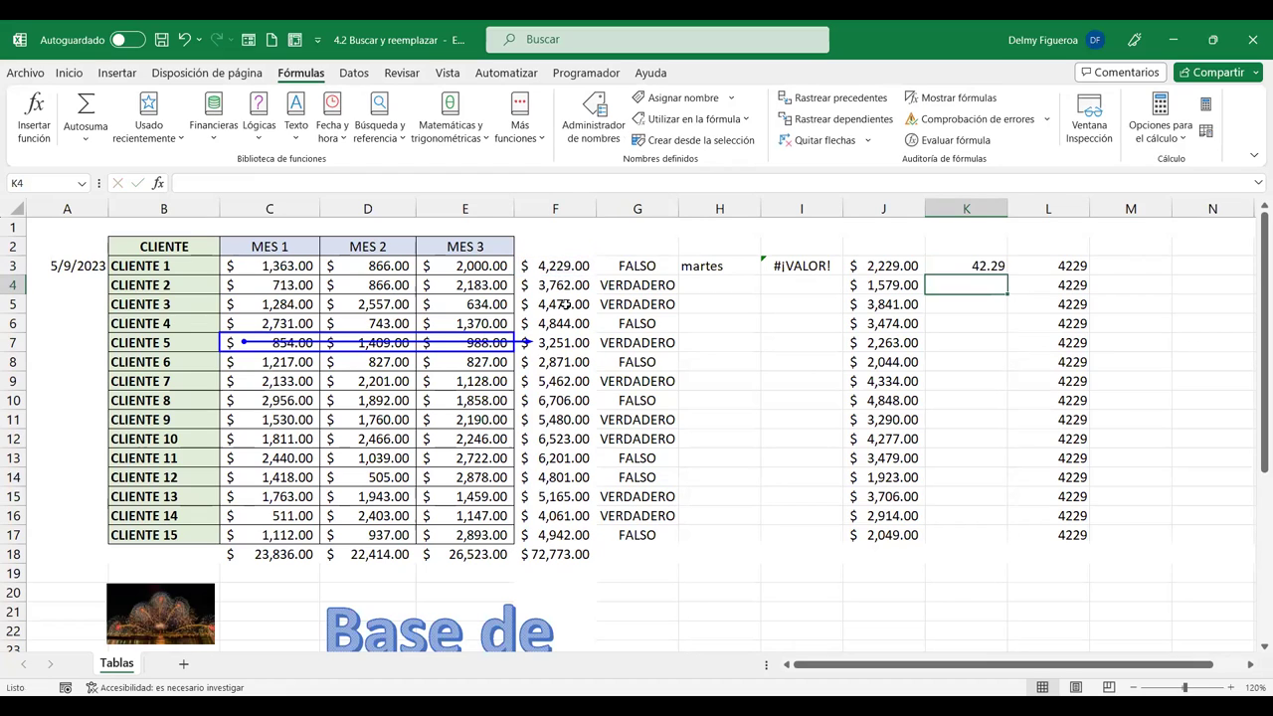
pyautogui.click(995, 269)
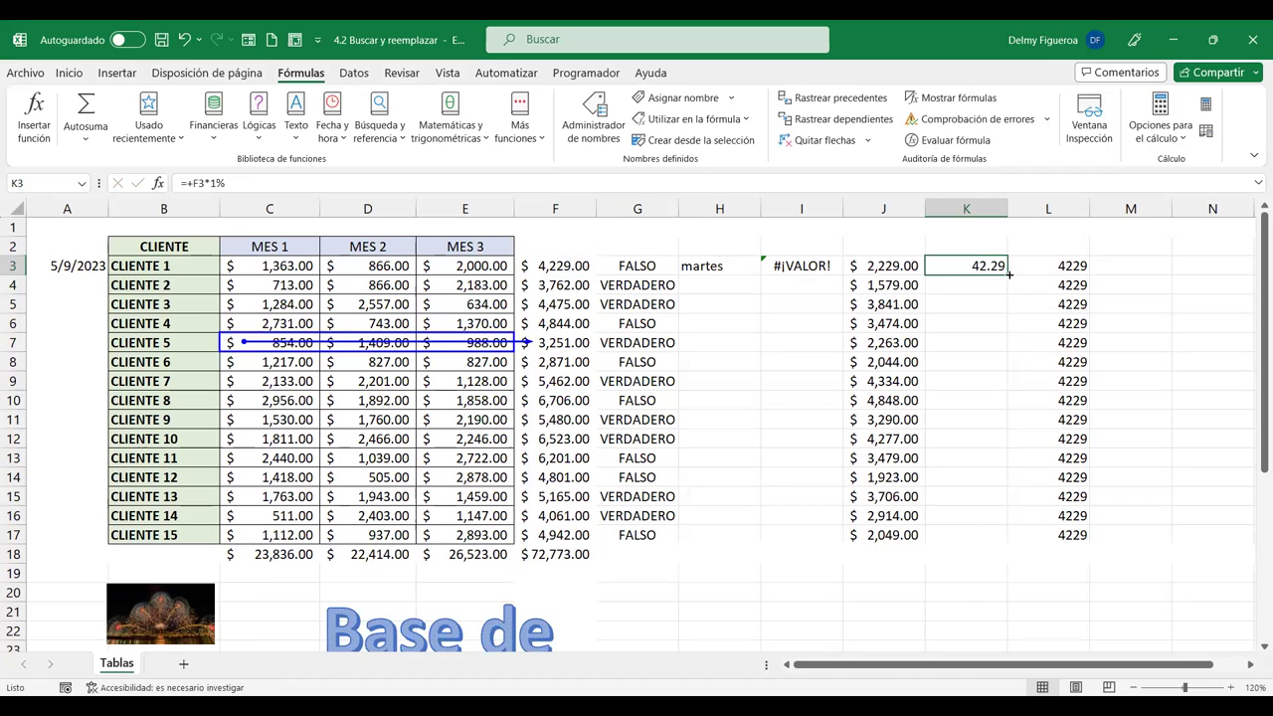
pyautogui.moveTo(1008, 274); pyautogui.dragTo(1010, 544)
# Trace dependents of K3 and of the CLIENTE 4 total in F6, then open Go To
pyautogui.click(994, 264)
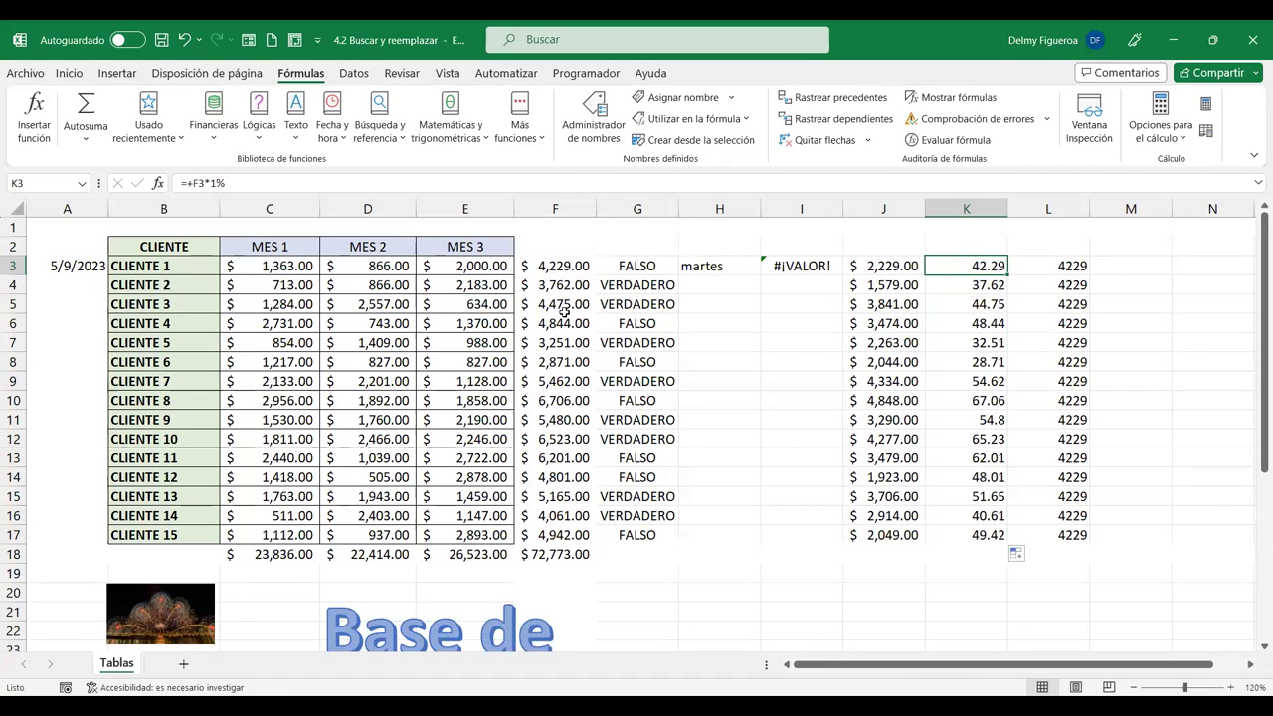
pyautogui.click(852, 119)
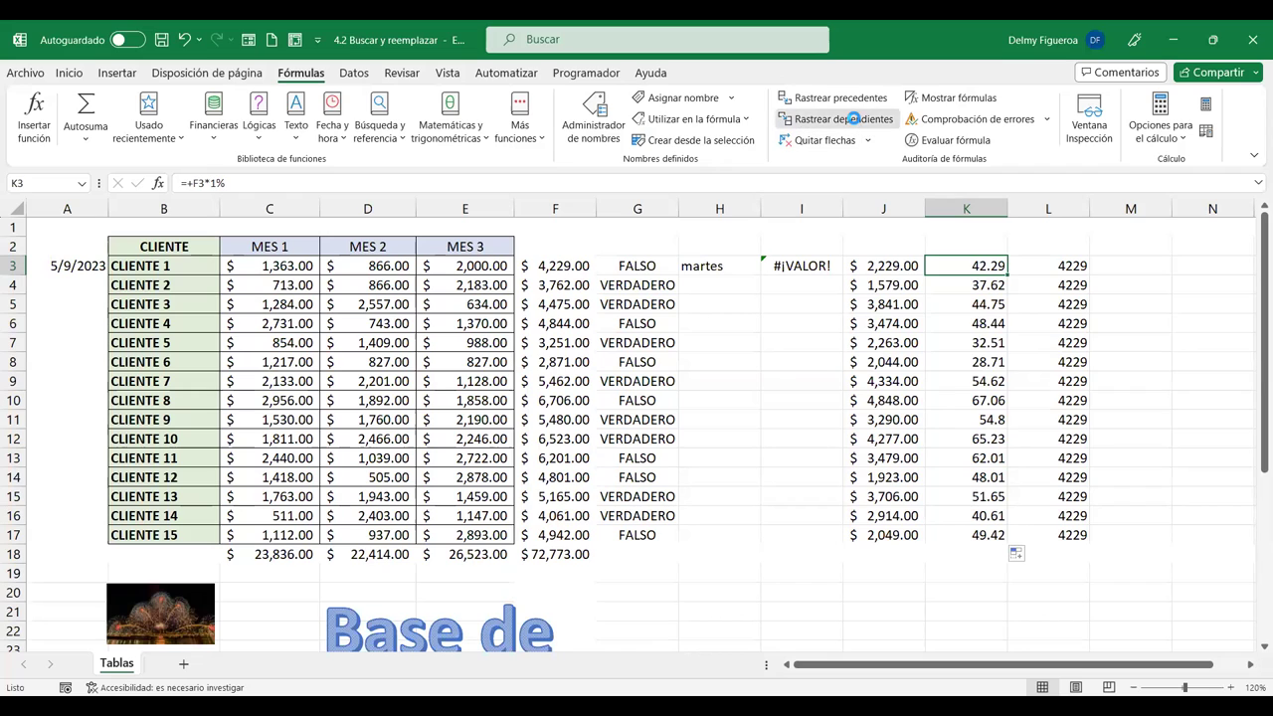
pyautogui.click(663, 412)
pyautogui.click(567, 324)
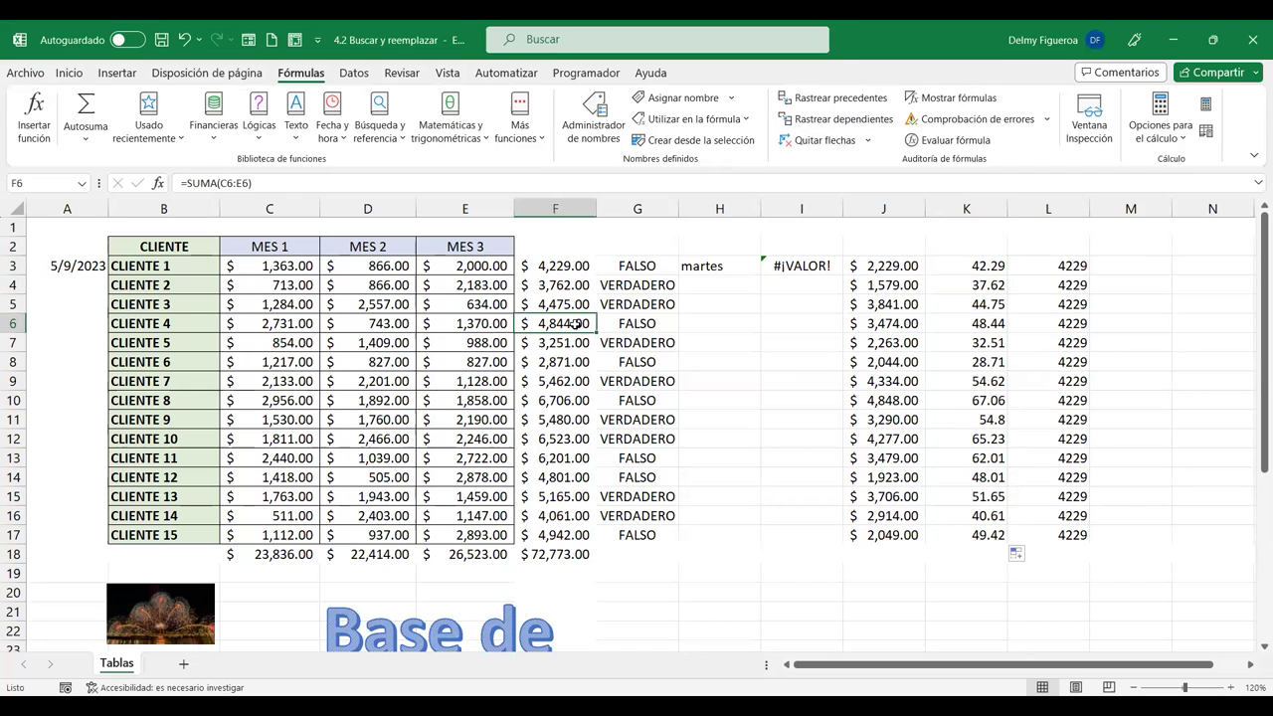
pyautogui.click(825, 121)
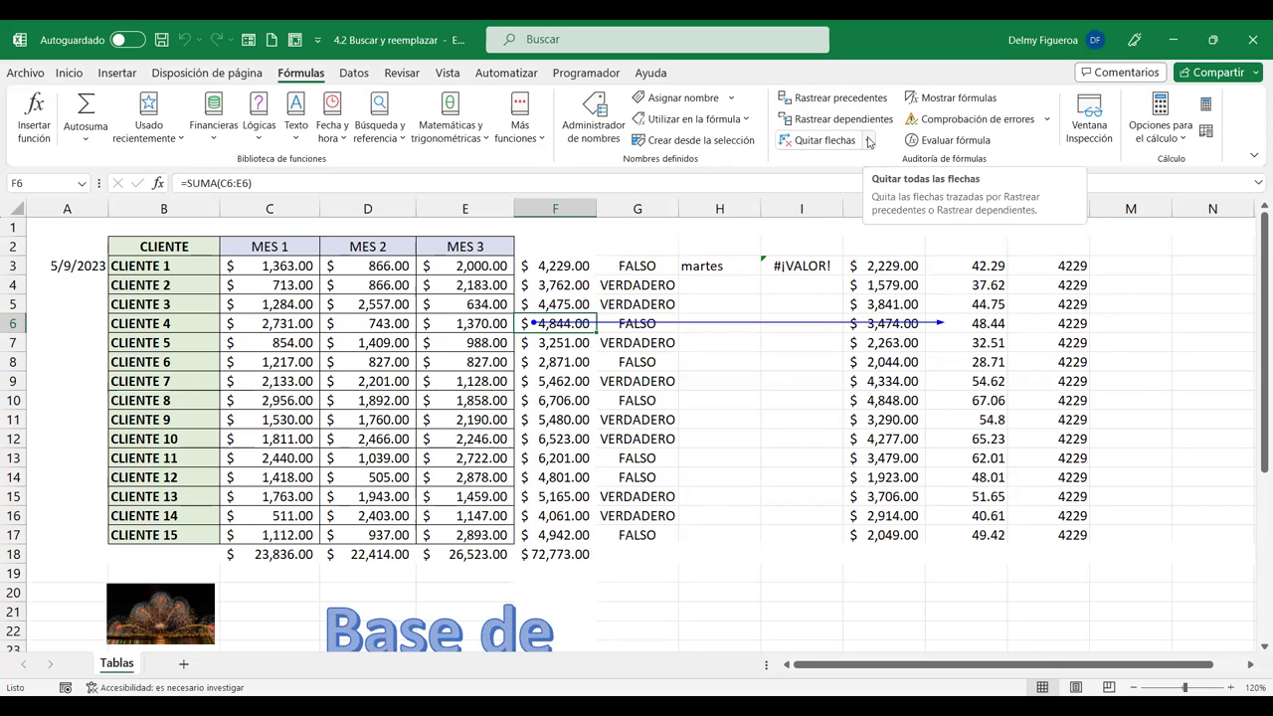
pyautogui.press('F5')
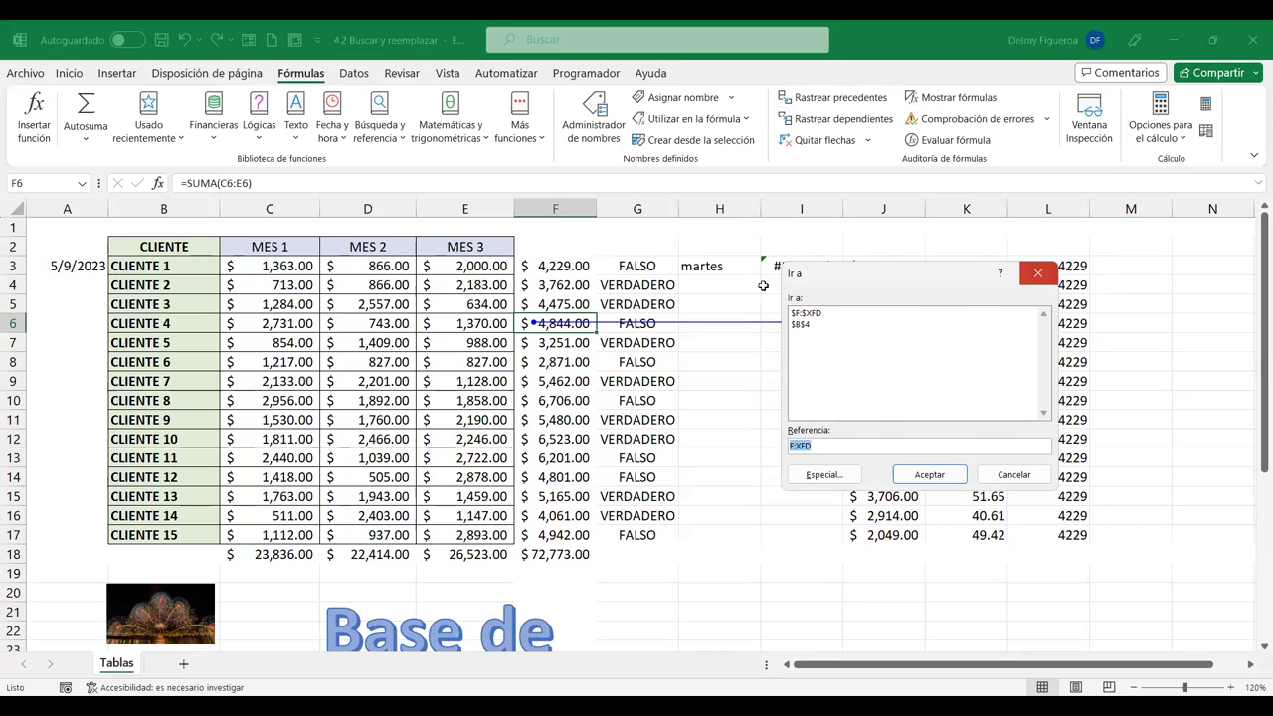
# Jump to the sheet's last used cell, L37, with Go To Special Last cell
pyautogui.click(1038, 274)
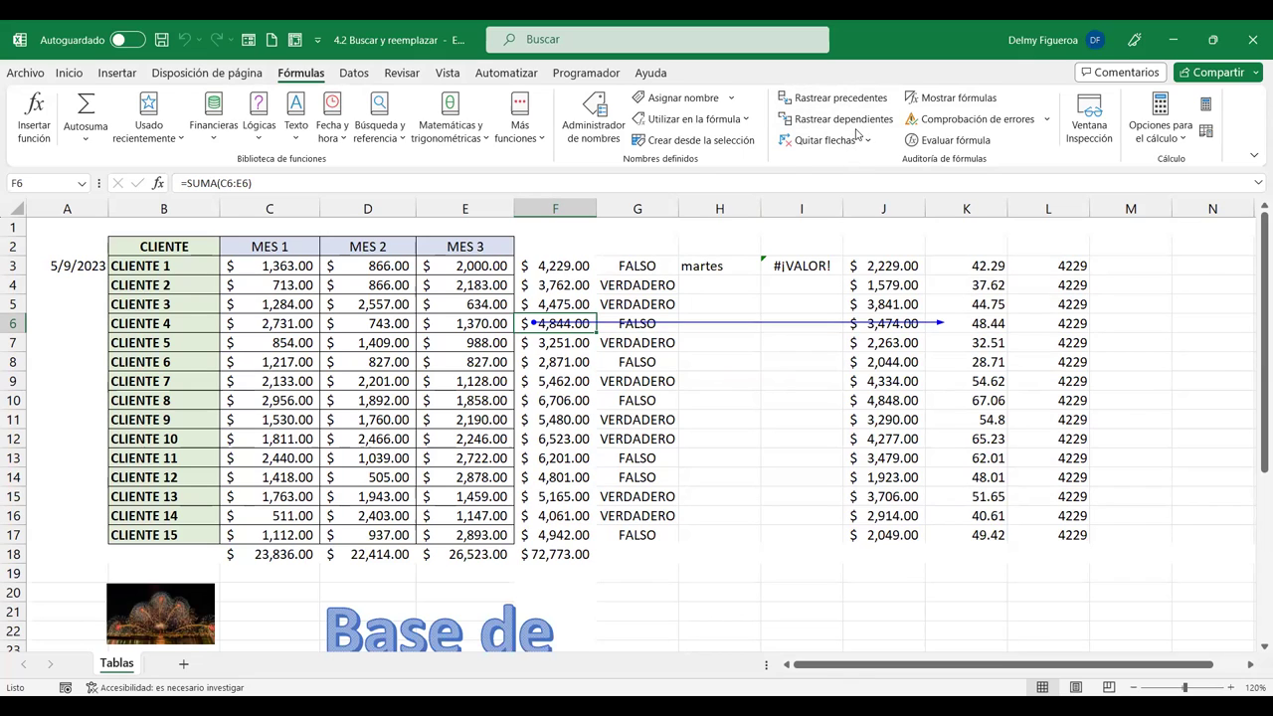
pyautogui.press('F5')
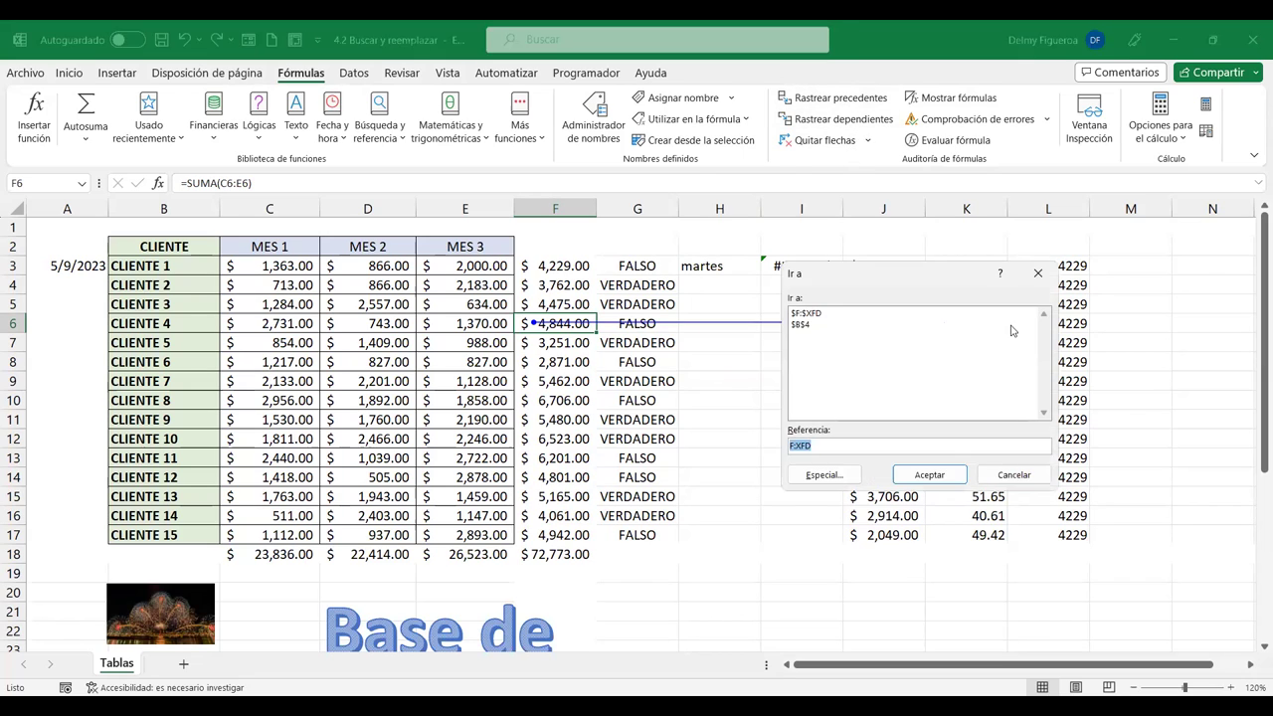
pyautogui.click(809, 477)
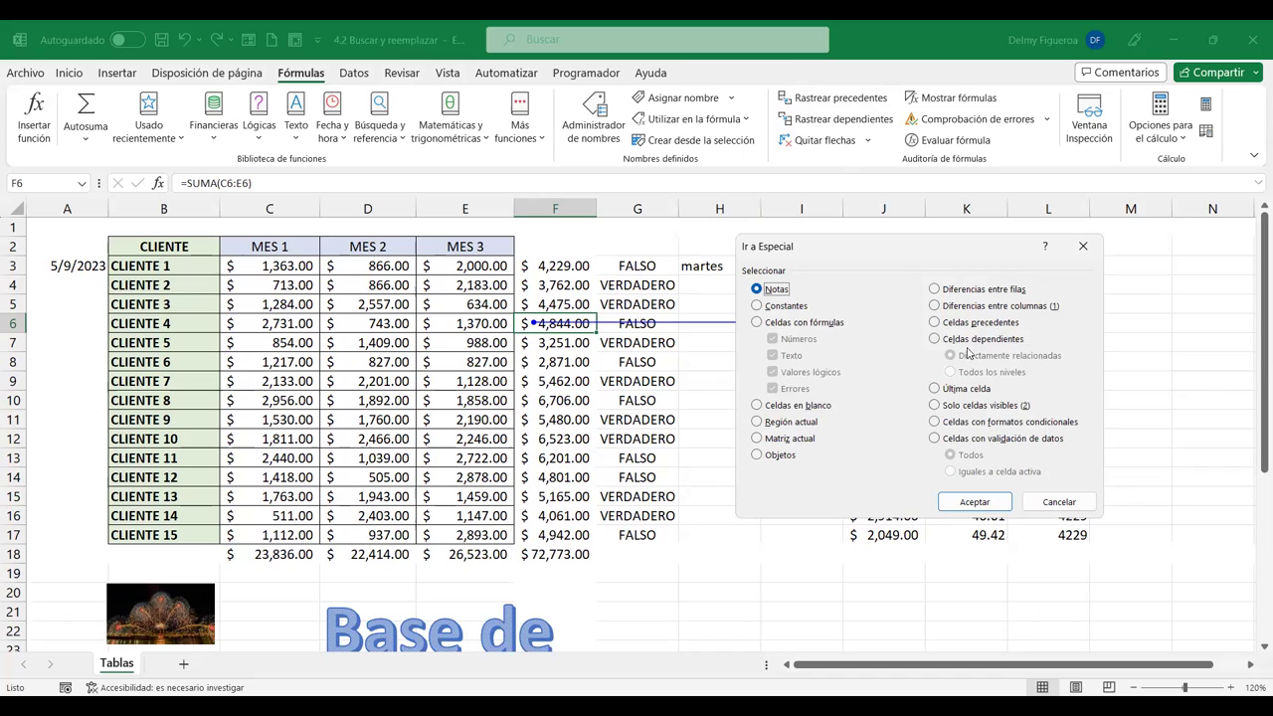
pyautogui.click(935, 388)
pyautogui.click(1006, 508)
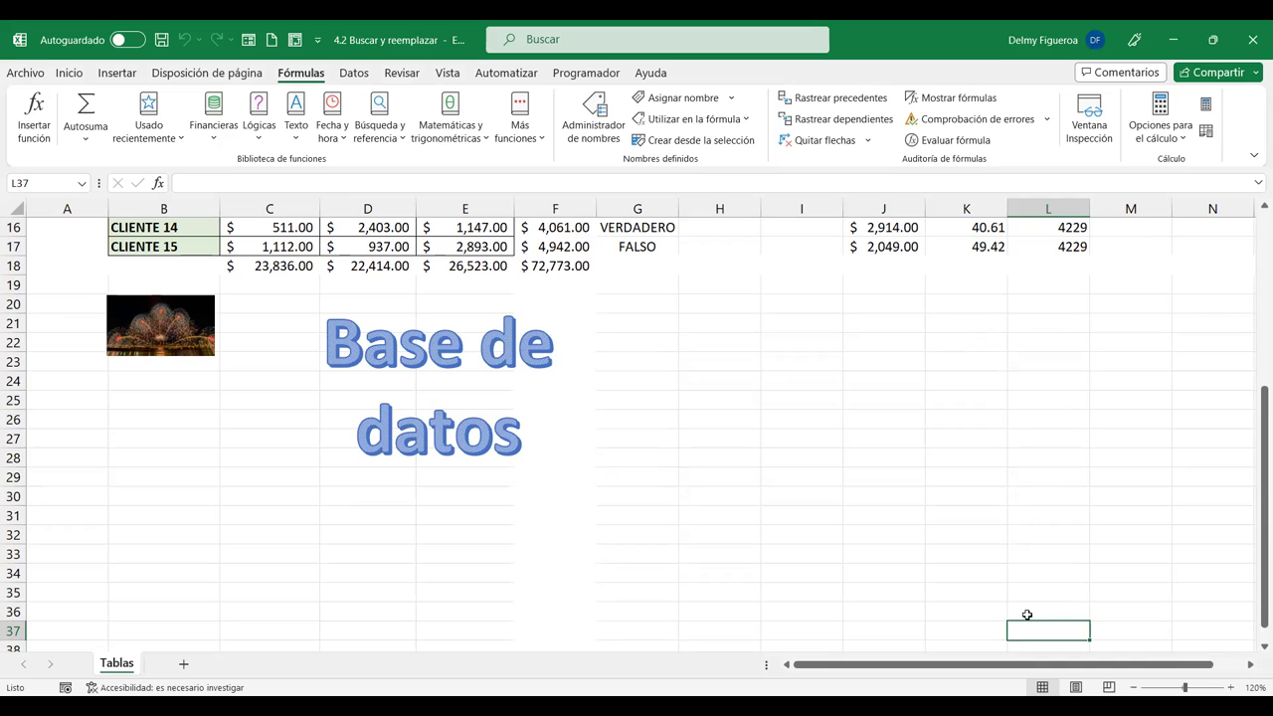
pyautogui.hotkey('ctrl', 'Home')
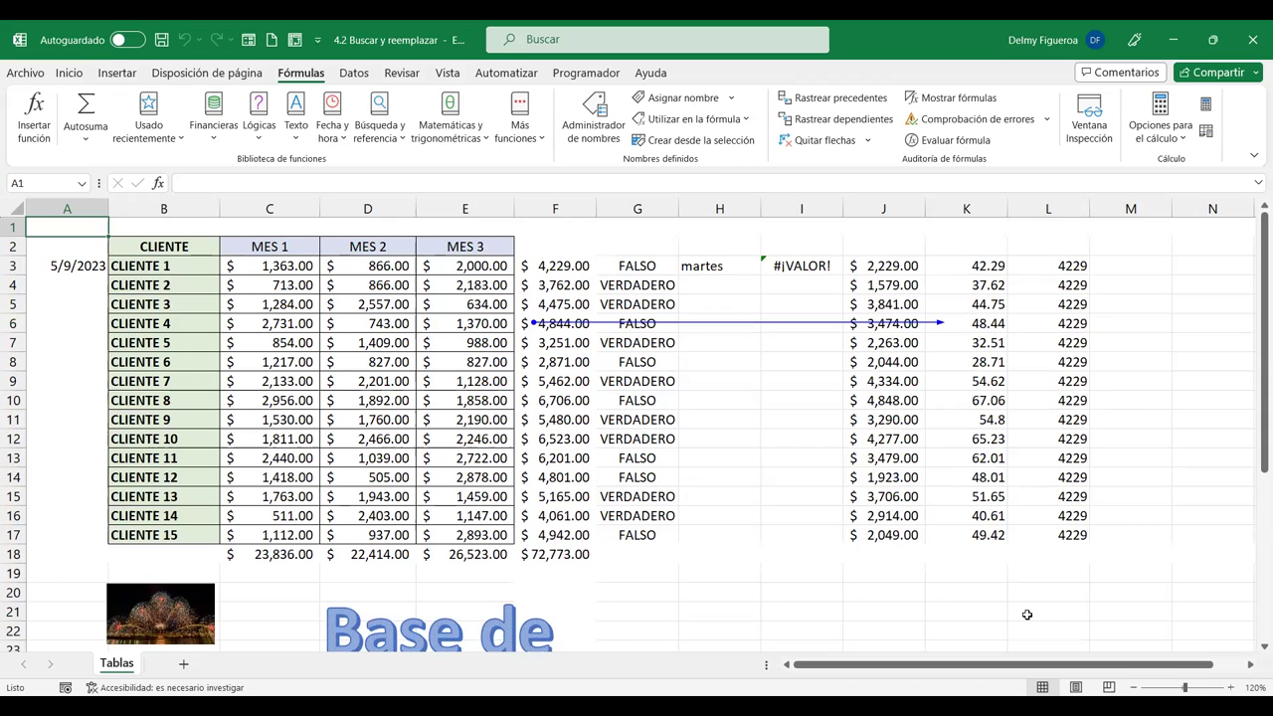
pyautogui.hotkey('ctrl', 'End')
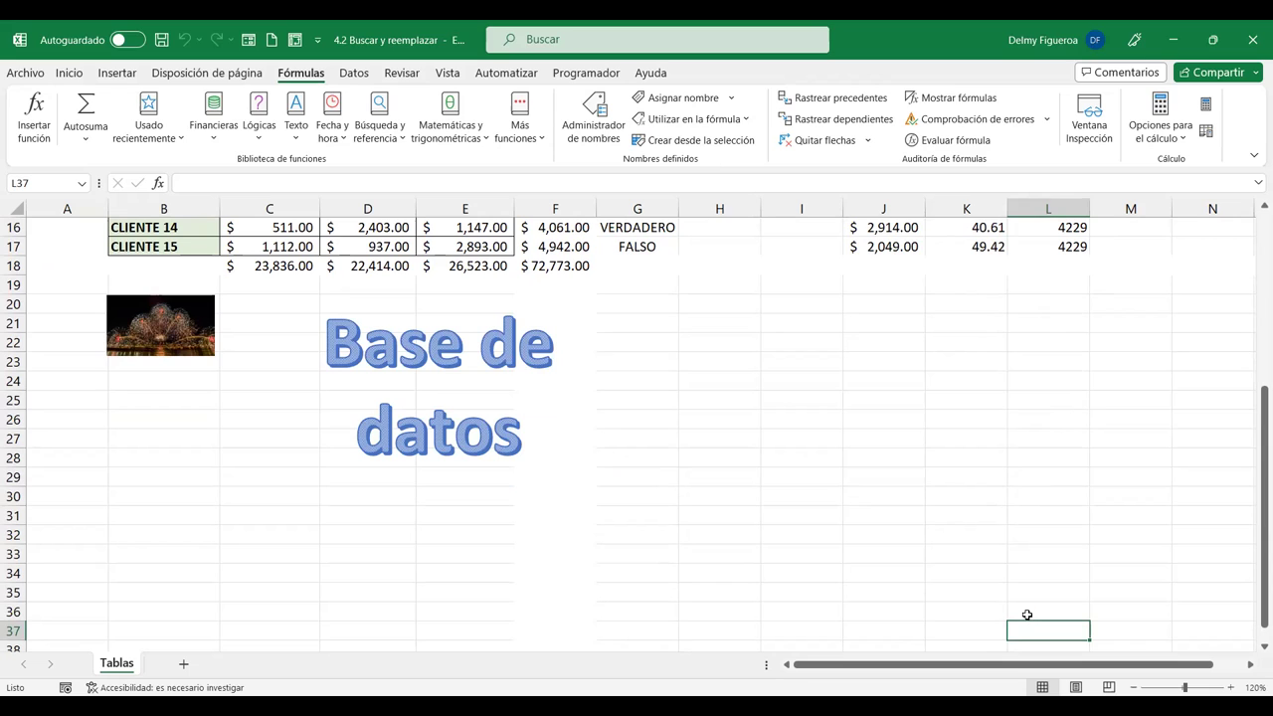
pyautogui.press('F5')
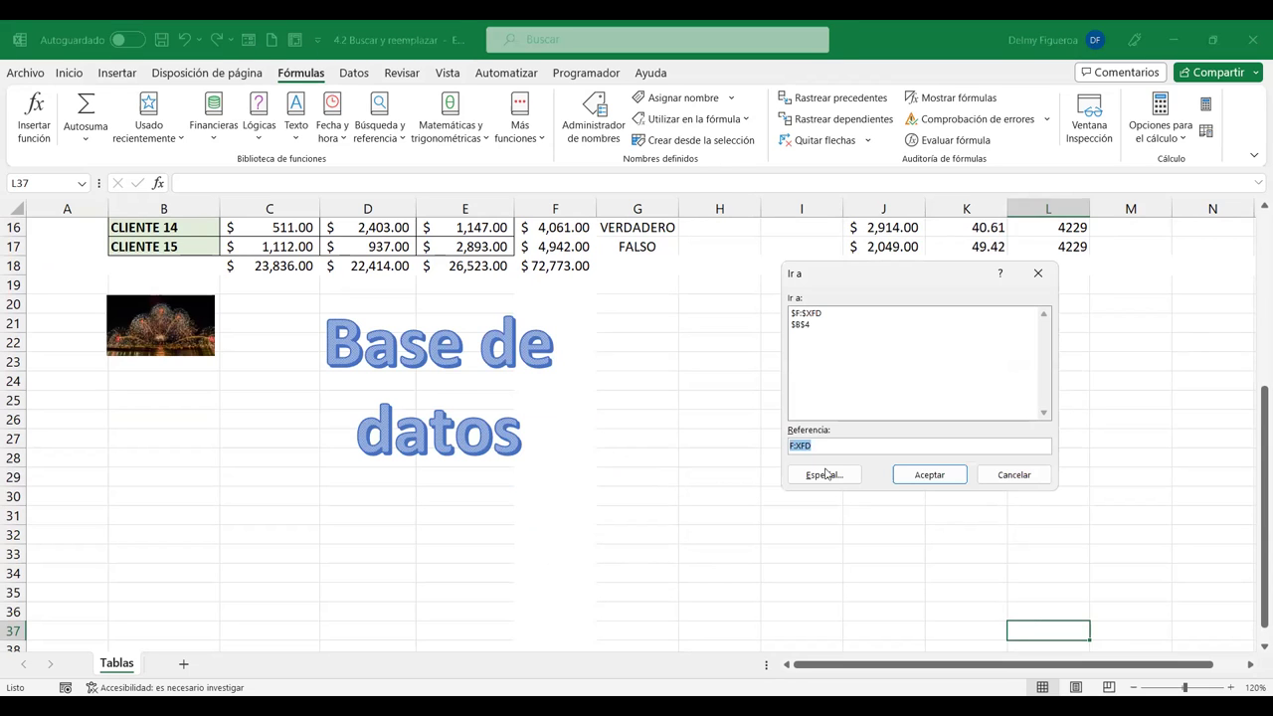
pyautogui.click(826, 476)
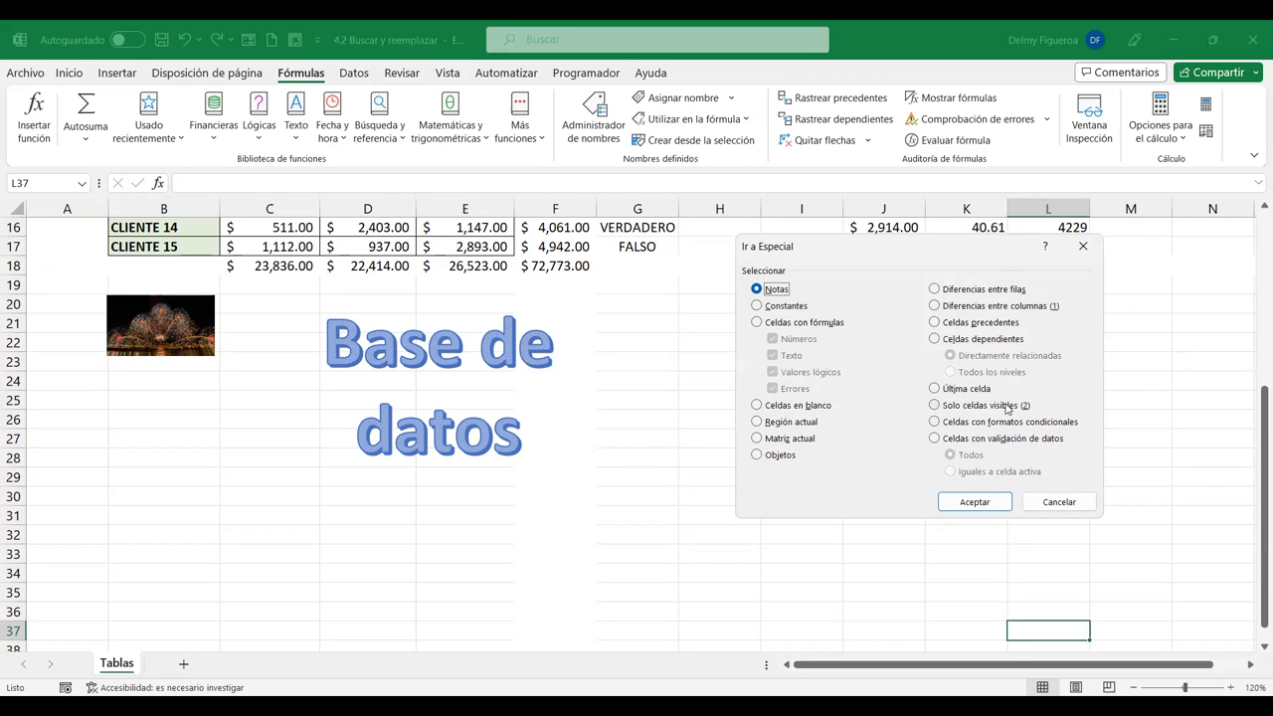
pyautogui.click(1056, 502)
pyautogui.click(397, 326)
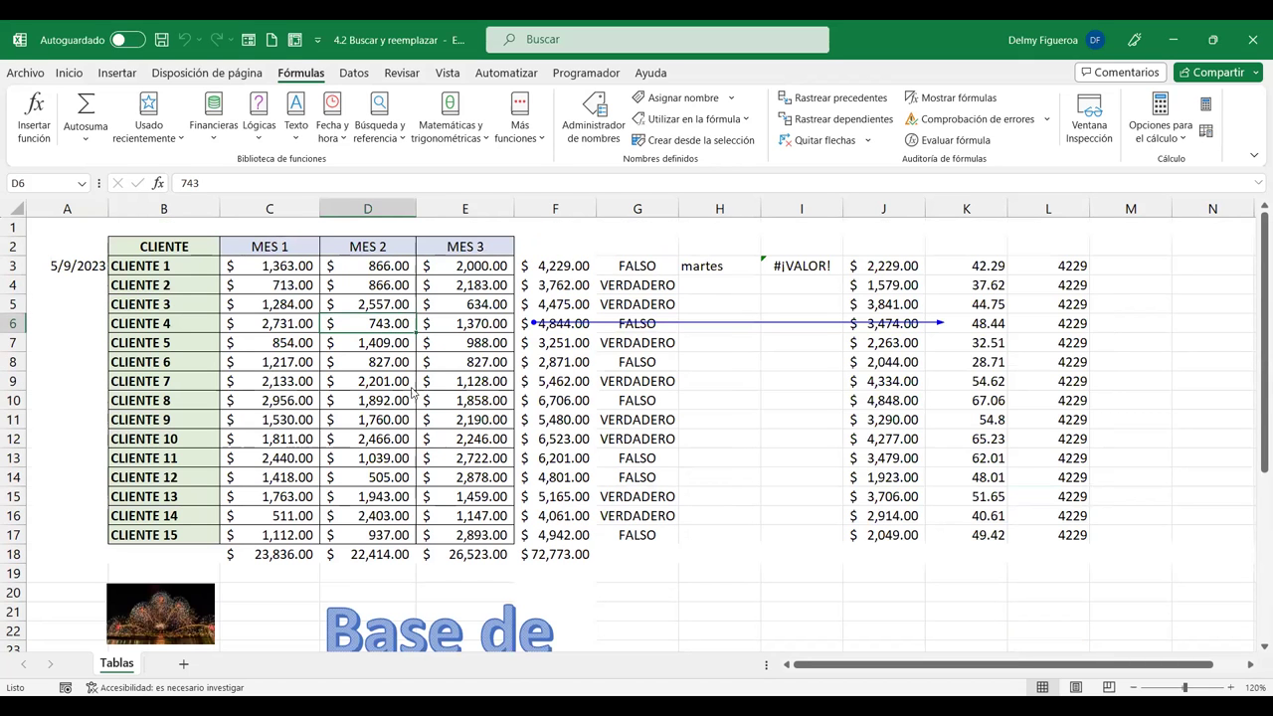
pyautogui.hotkey('ctrl', 'i')
pyautogui.click(807, 482)
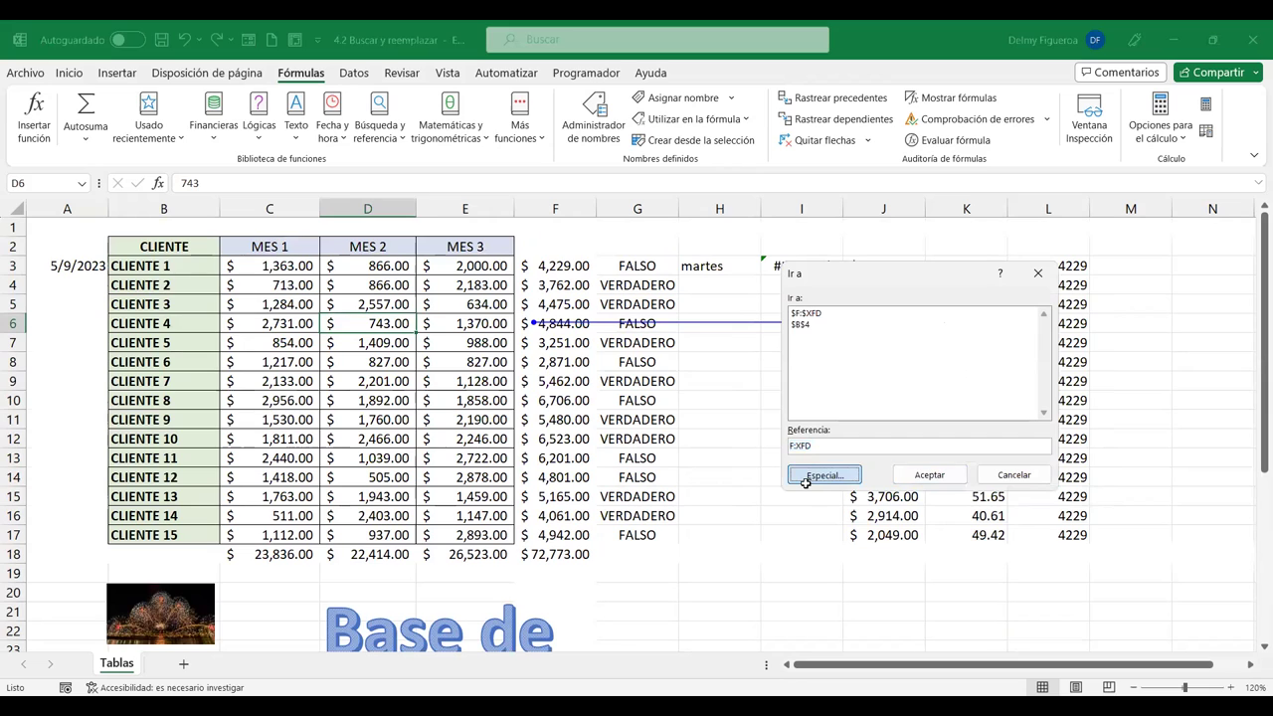
pyautogui.click(977, 500)
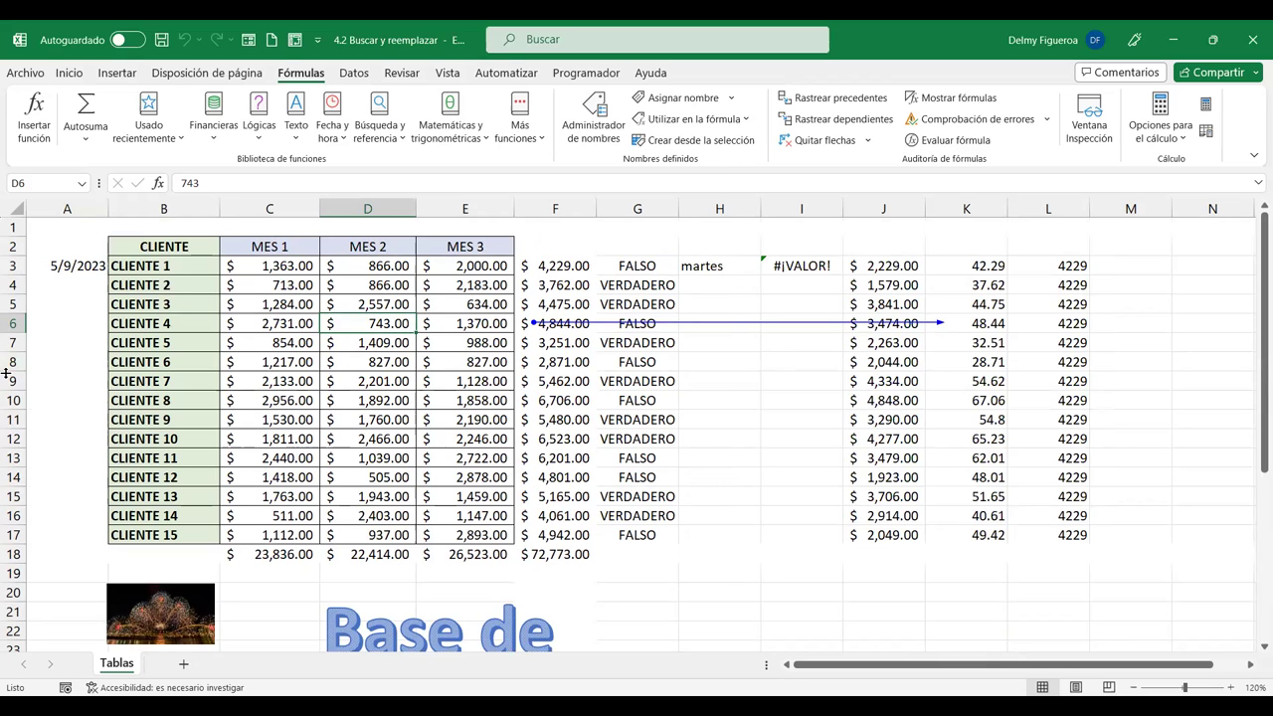
# Hide rows 7 and 8 (CLIENTE 5 and CLIENTE 6)
pyautogui.moveTo(12, 342); pyautogui.dragTo(12, 362)
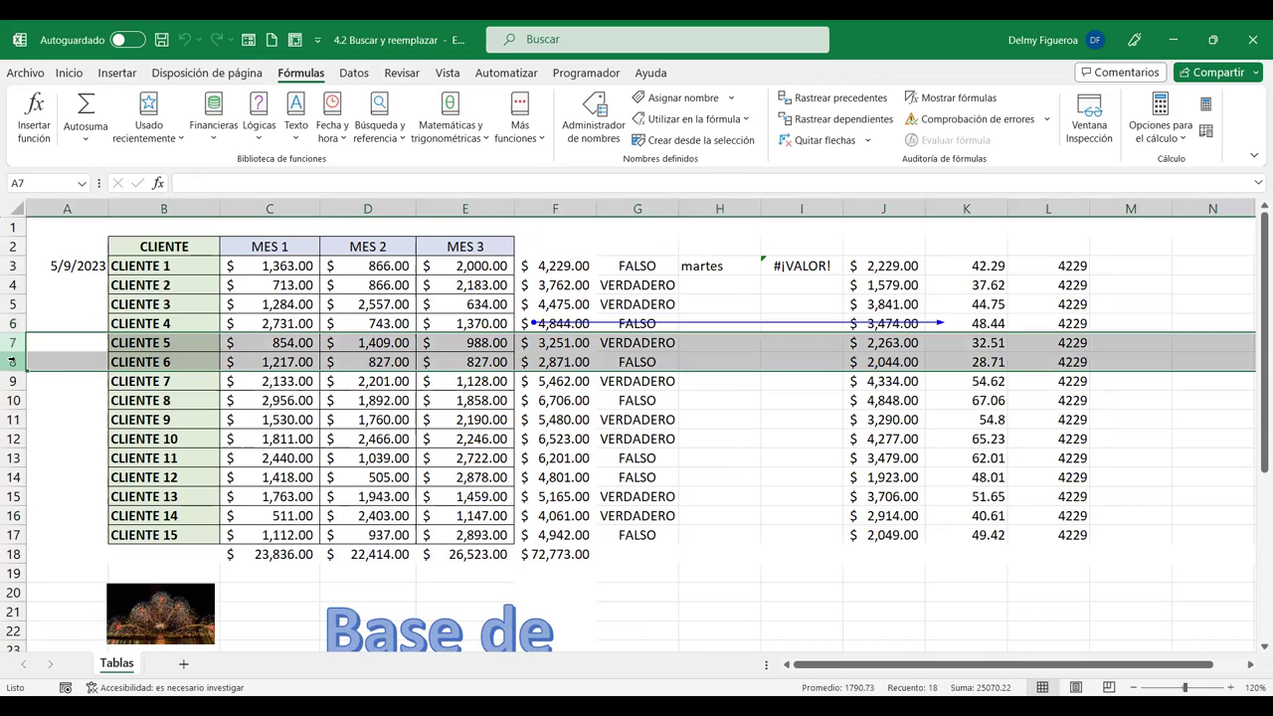
pyautogui.rightClick(12, 362)
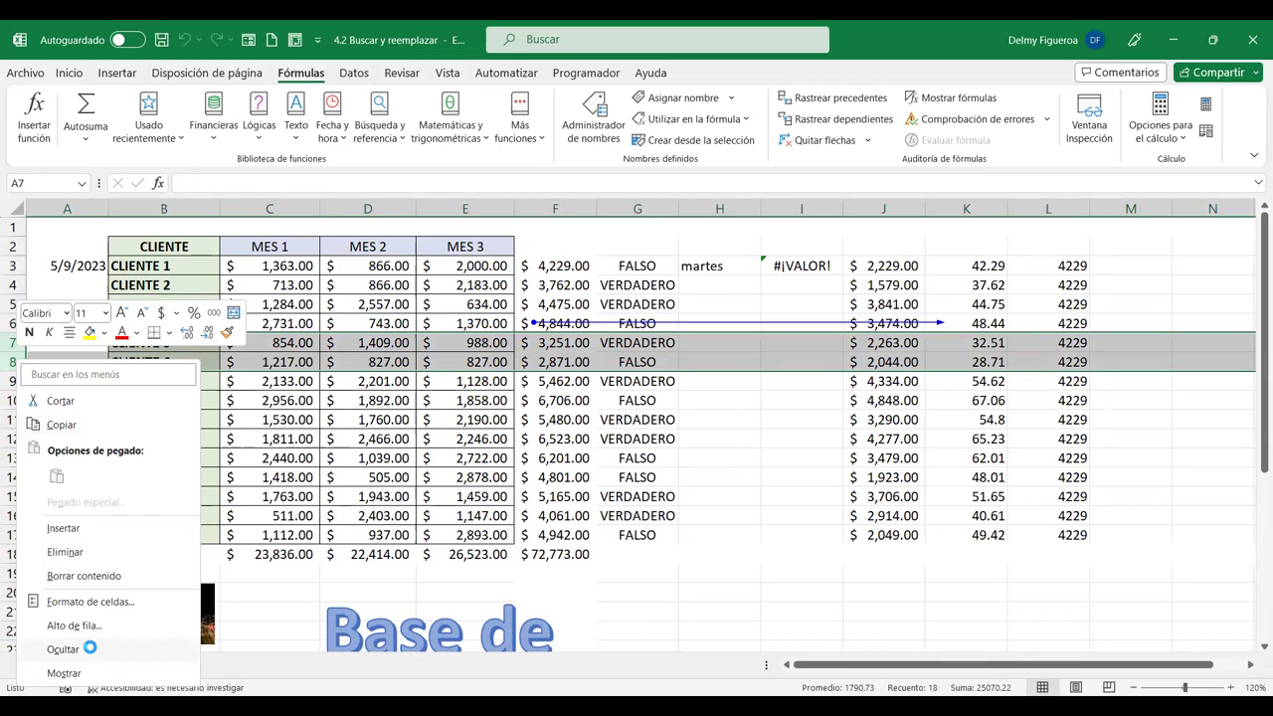
pyautogui.click(90, 648)
pyautogui.click(269, 441)
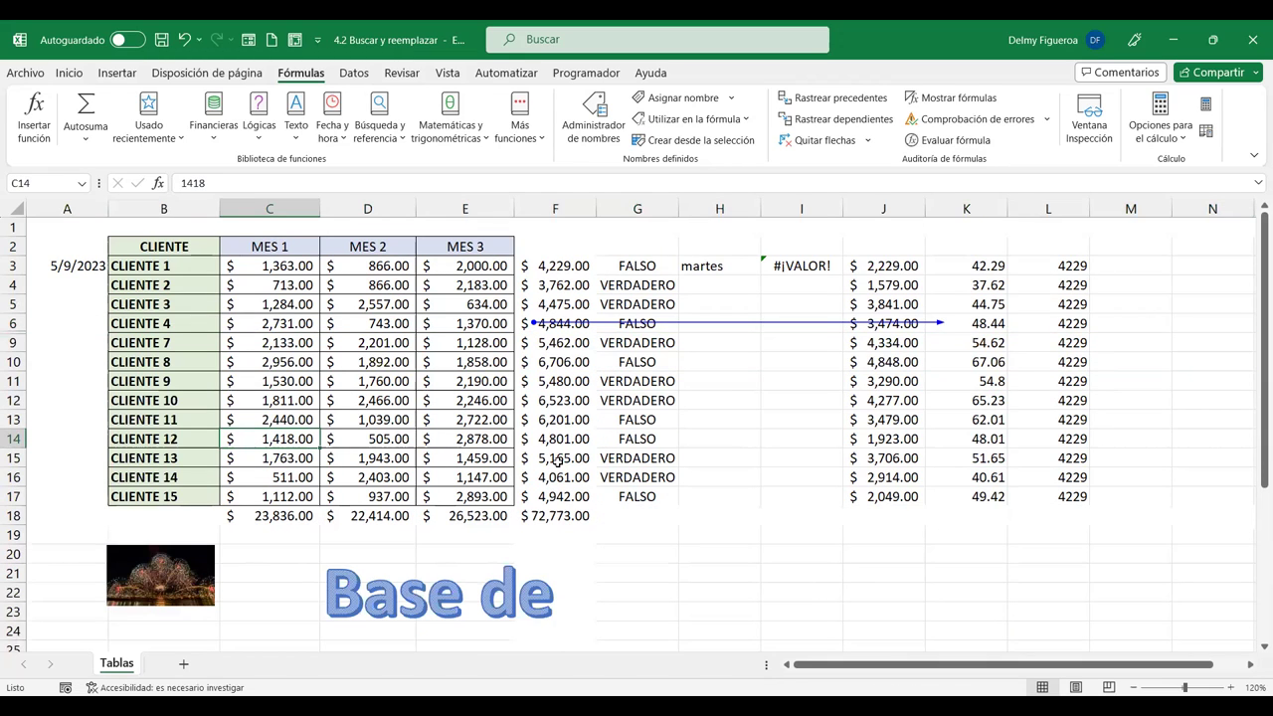
# Select only the visible cells with Go To Special
pyautogui.press('F5')
pyautogui.click(813, 480)
pyautogui.click(982, 406)
pyautogui.click(996, 505)
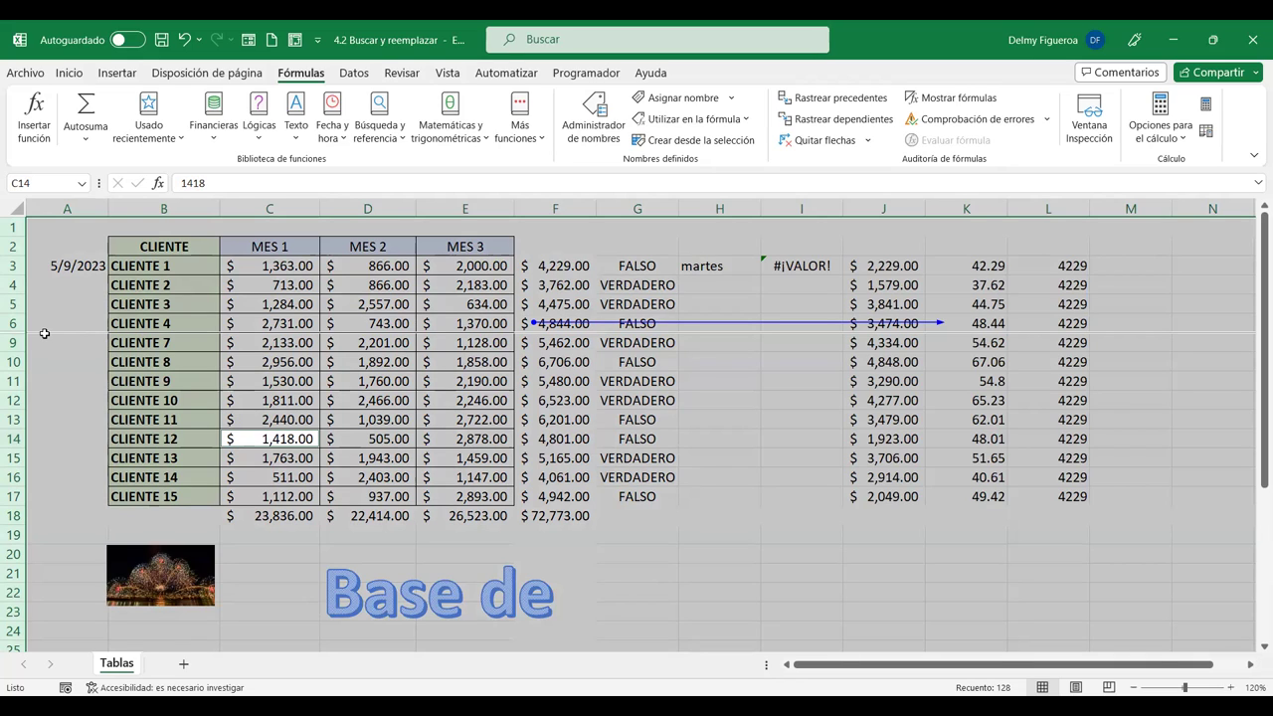
# Add sheet Hoja1 and paste the visible Tablas cells into it, skipping CLIENTE 5 and 6
pyautogui.click(184, 665)
pyautogui.click(130, 670)
pyautogui.hotkey('ctrl', 'c')
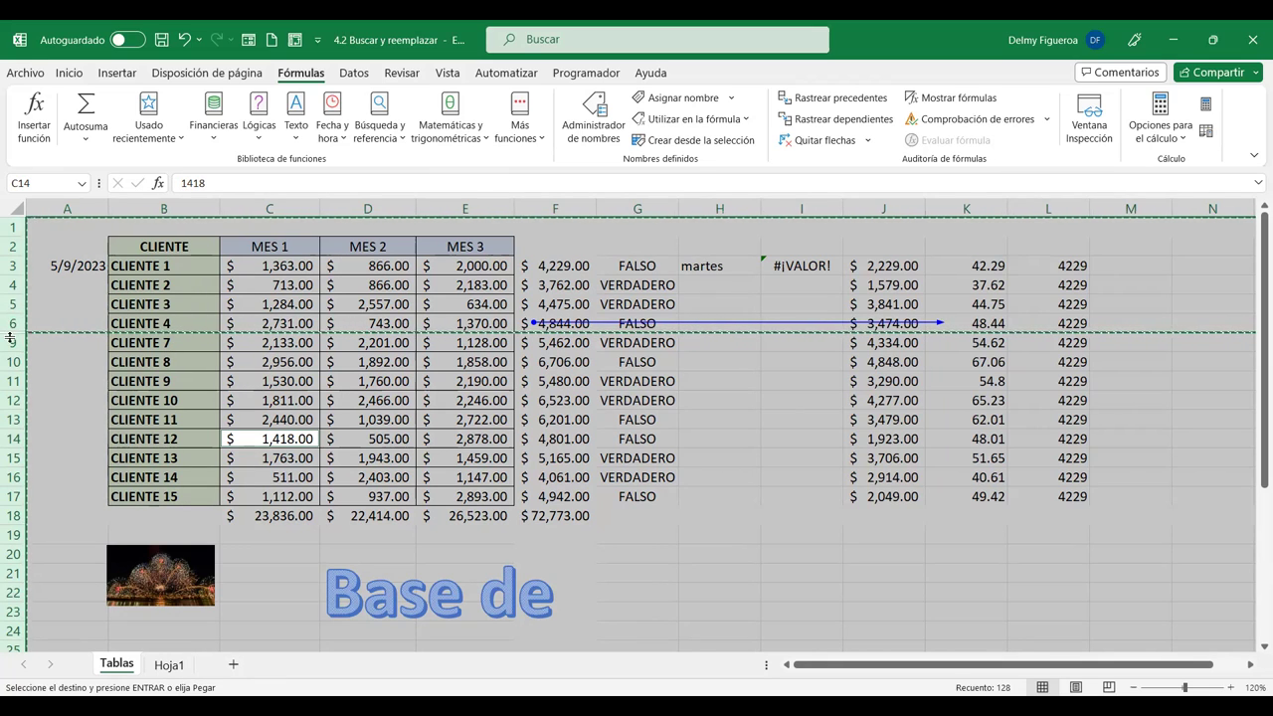
pyautogui.click(169, 665)
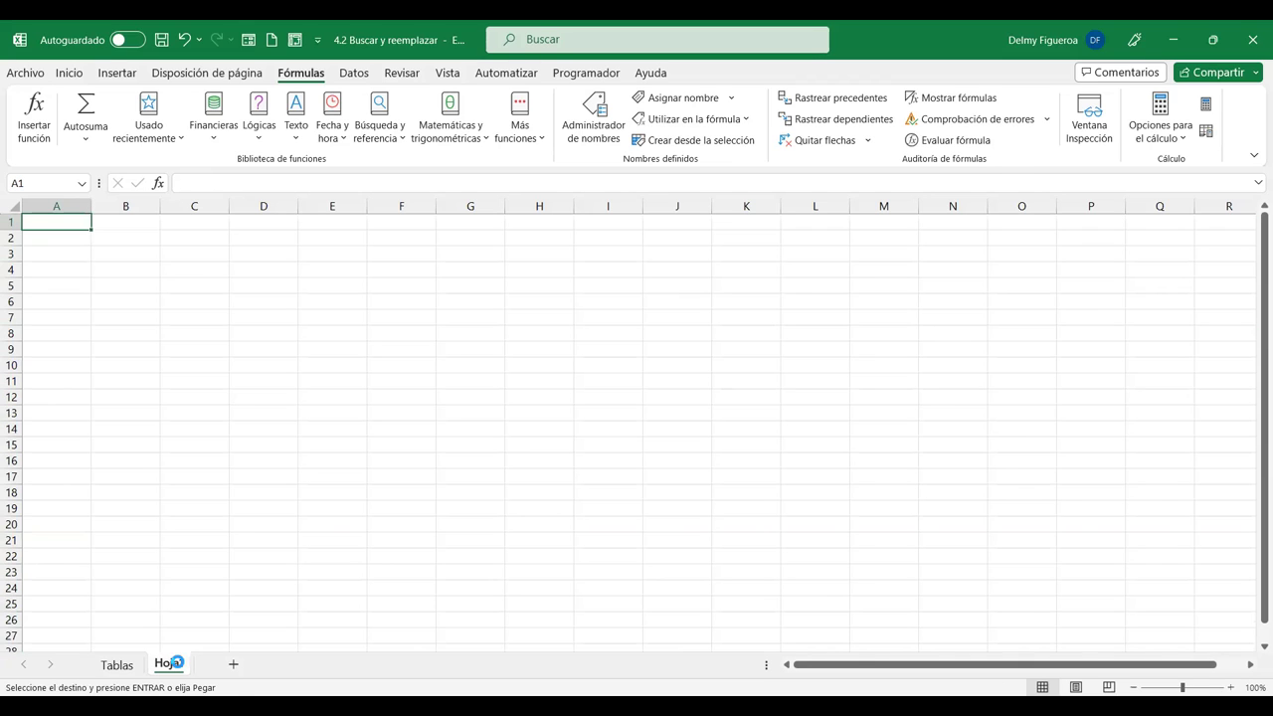
pyautogui.press('Return')
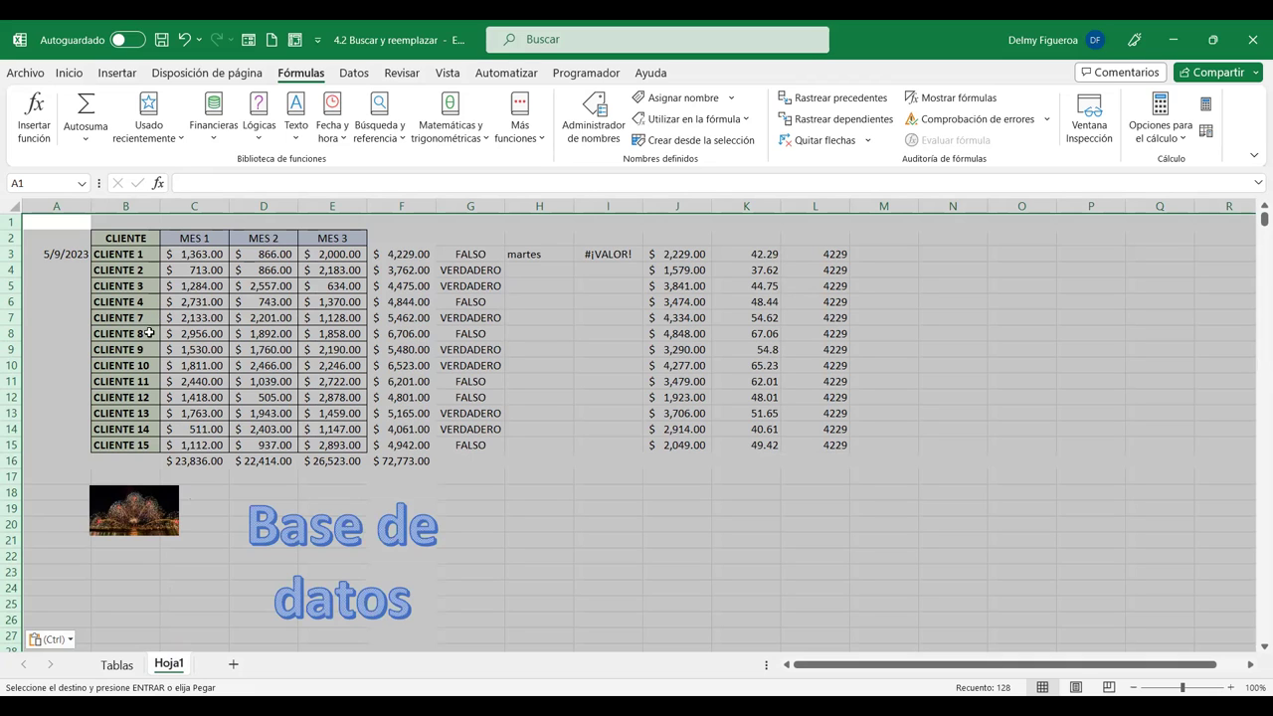
pyautogui.click(116, 664)
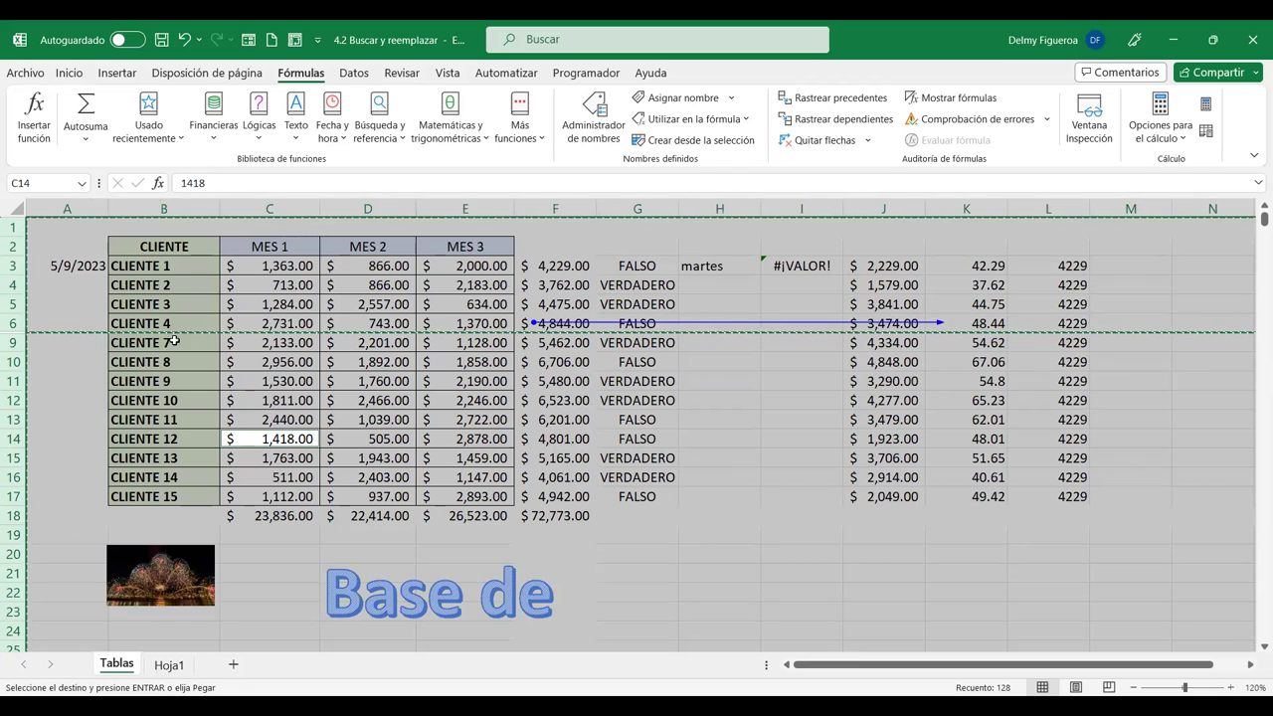
pyautogui.click(171, 666)
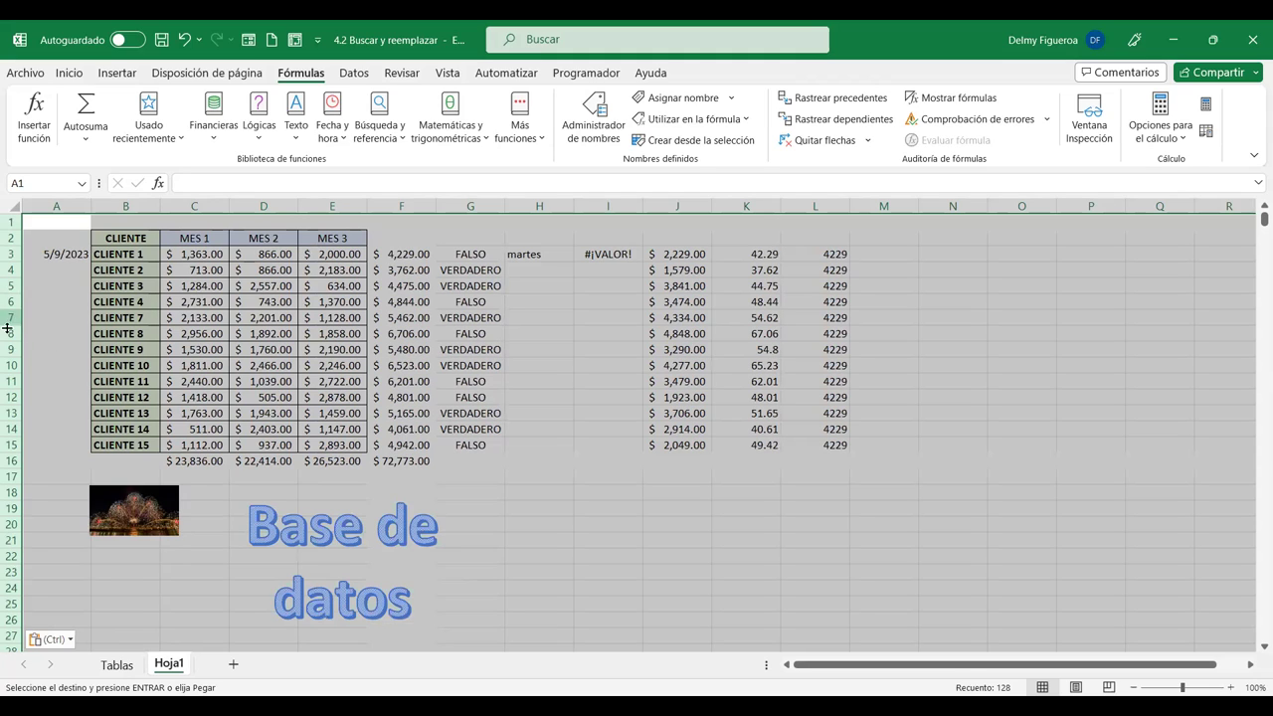
# Return to Tablas, select an empty cell below the table, and cancel the Go To Special dialog
pyautogui.click(117, 665)
pyautogui.click(584, 554)
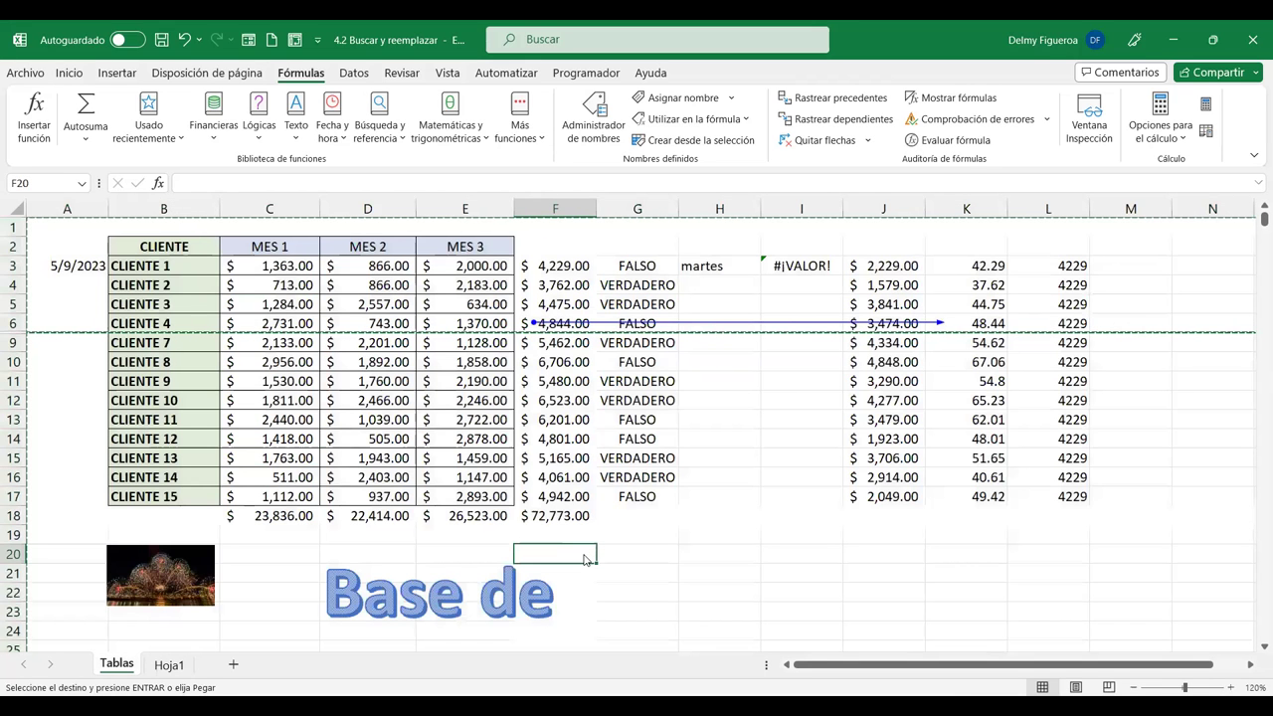
pyautogui.hotkey('ctrl', 'i')
pyautogui.press('Escape')
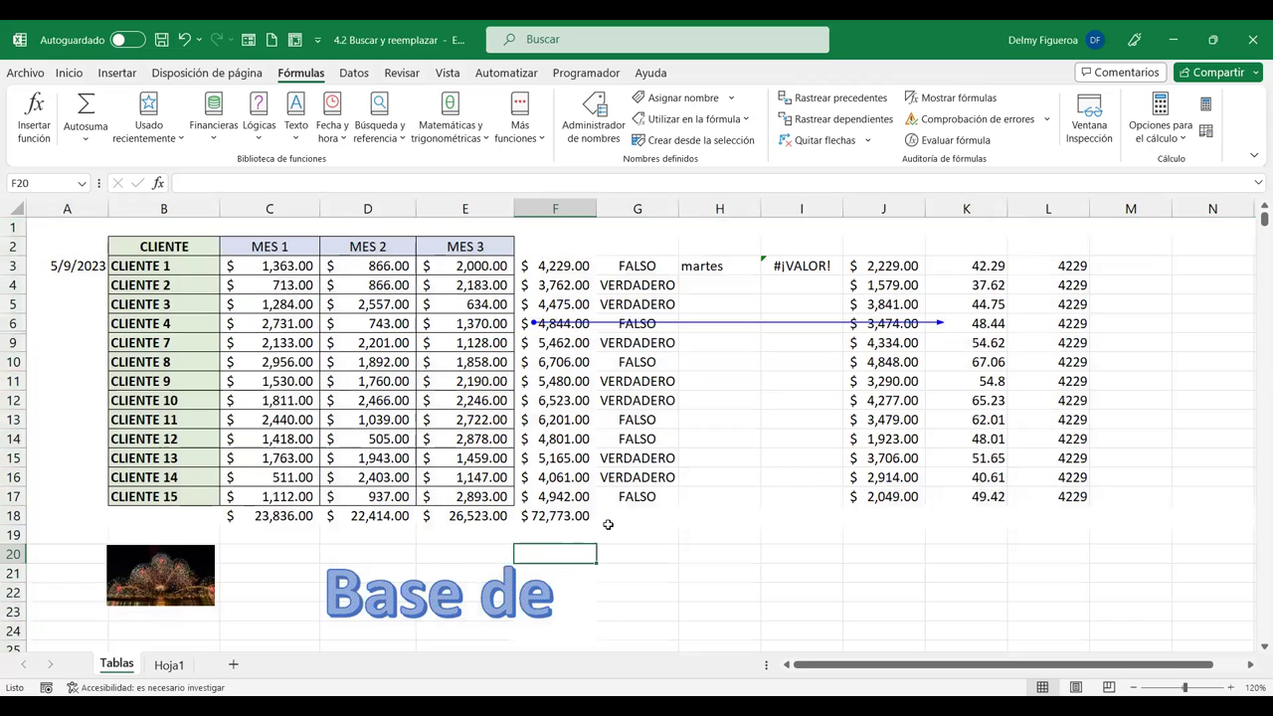
pyautogui.hotkey('ctrl', 'i')
pyautogui.click(826, 475)
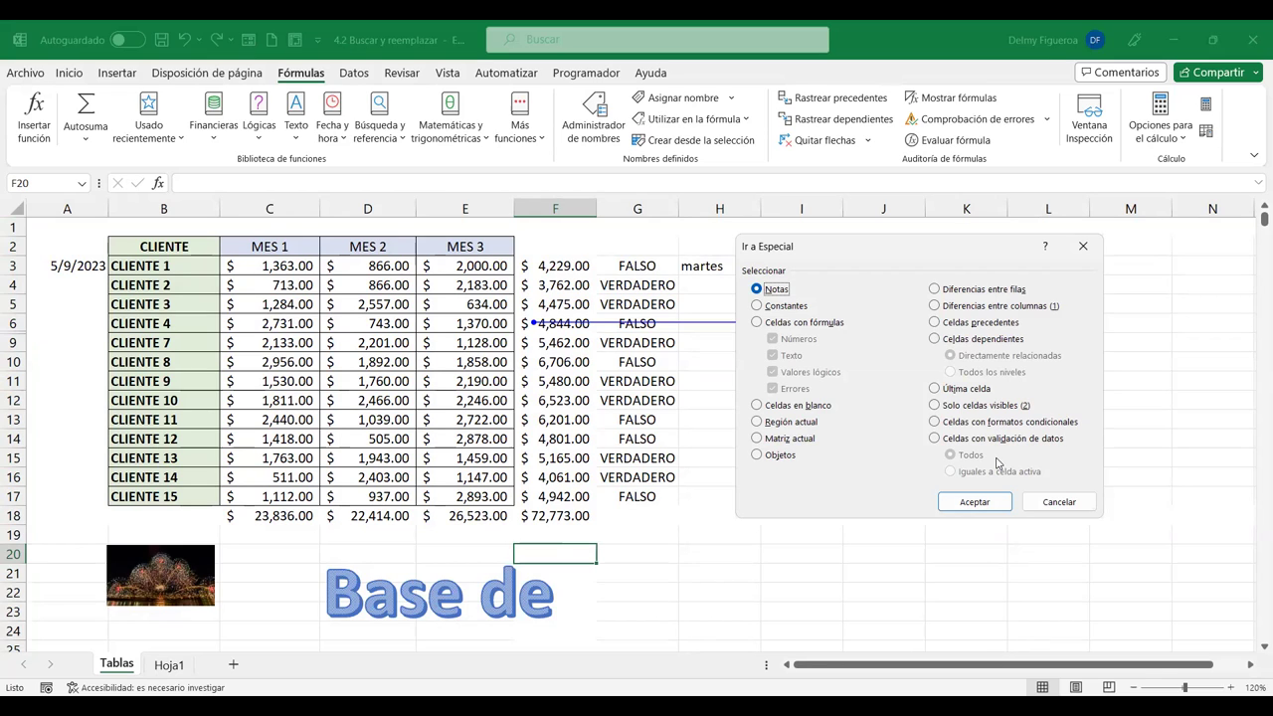
pyautogui.click(1062, 502)
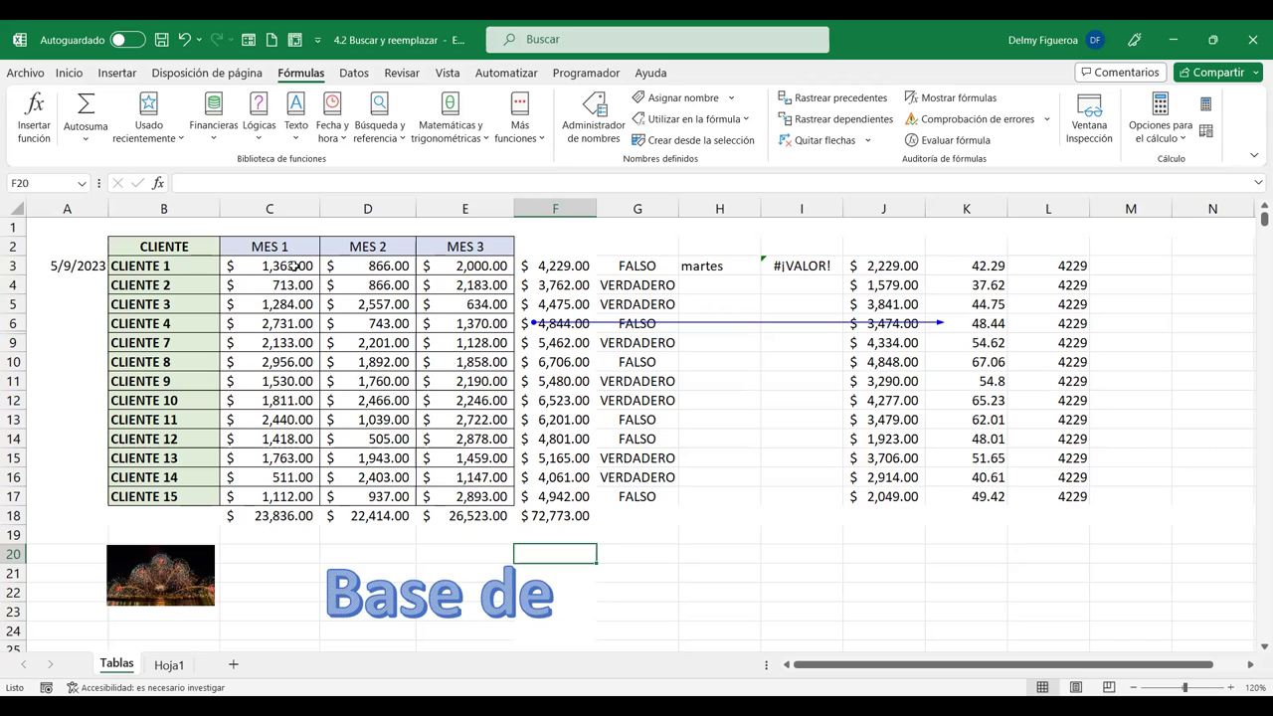
# Apply blue solid-fill data bars to the MES 1 values in C3:C17
pyautogui.moveTo(296, 266); pyautogui.dragTo(279, 496)
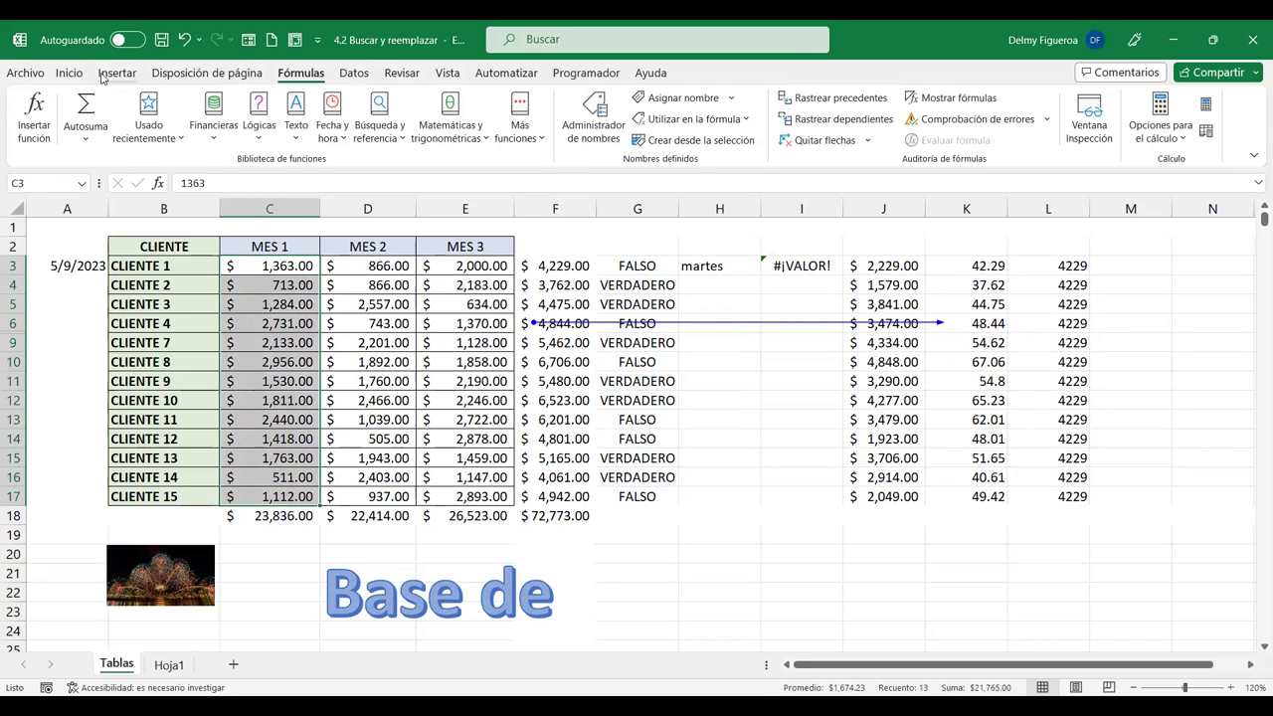
pyautogui.click(69, 73)
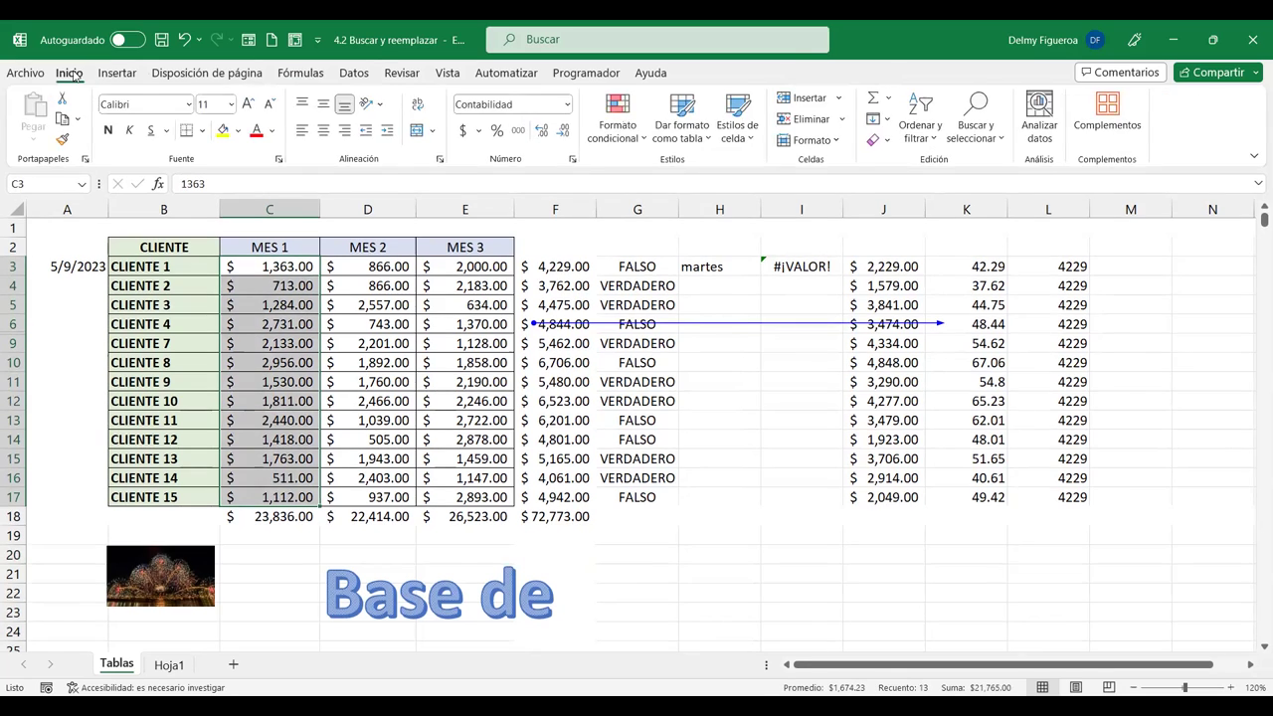
pyautogui.click(628, 147)
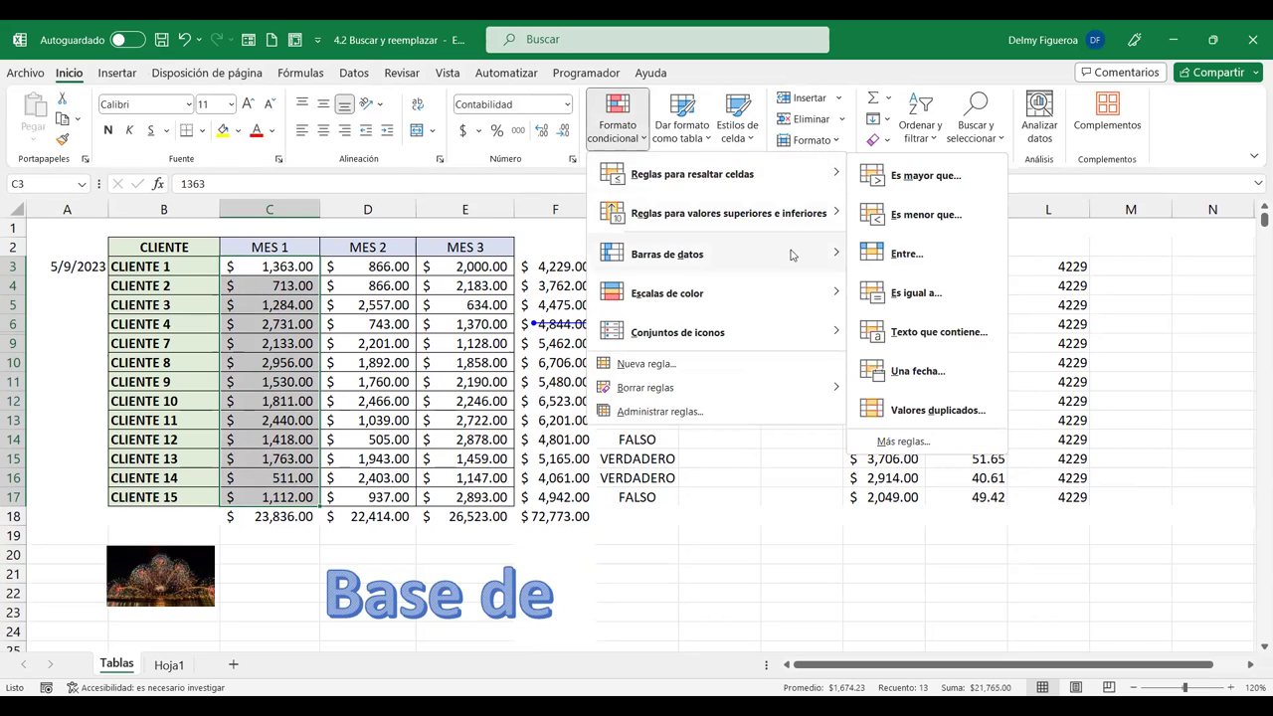
pyautogui.moveTo(667, 254)
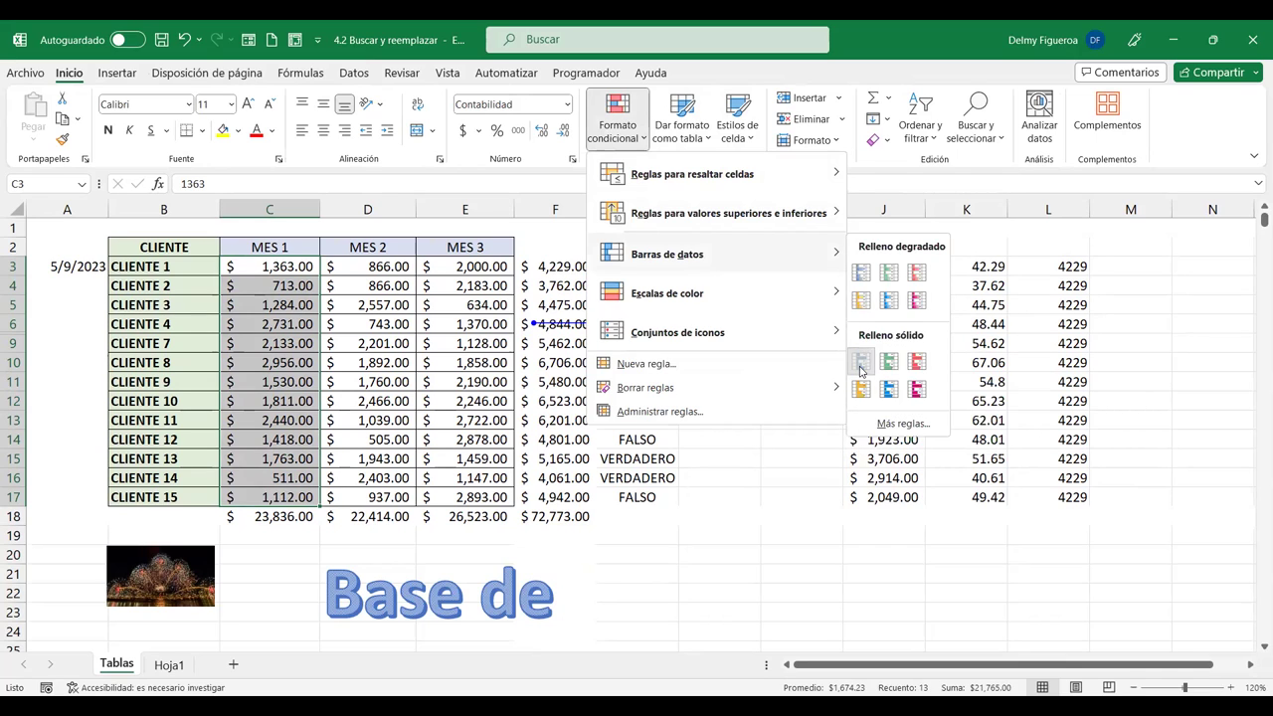
pyautogui.click(862, 362)
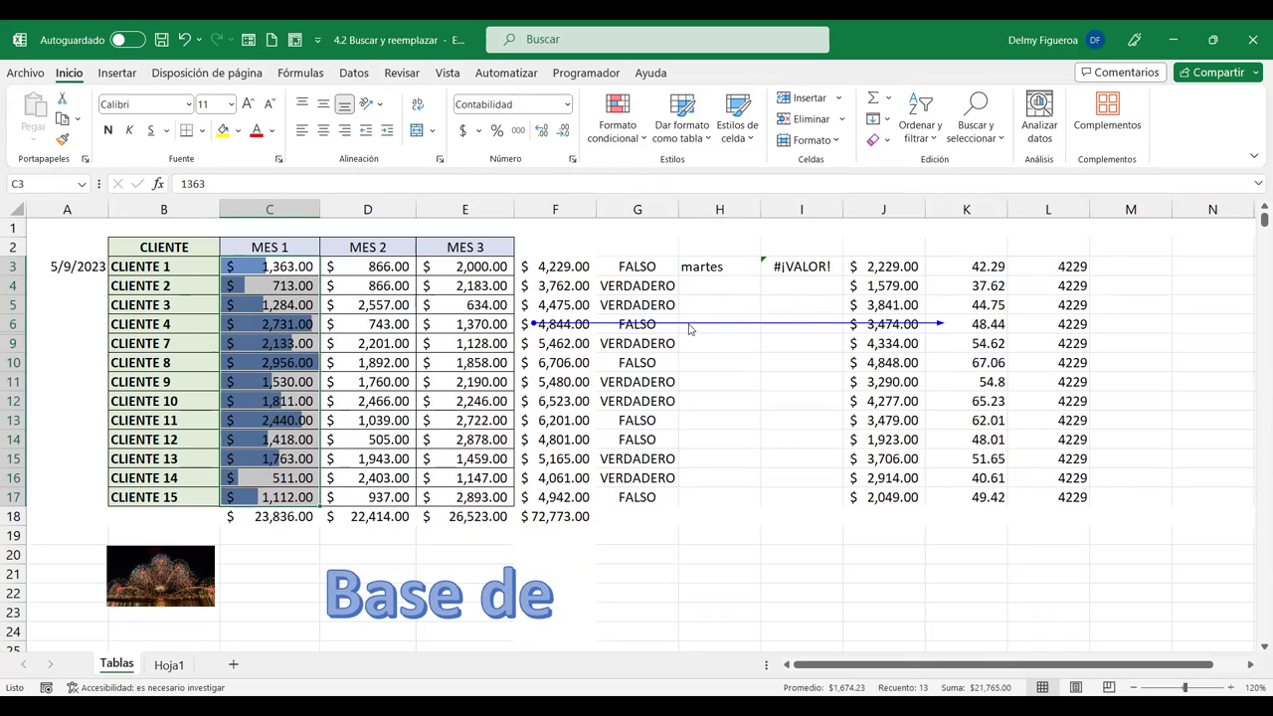
pyautogui.click(1128, 262)
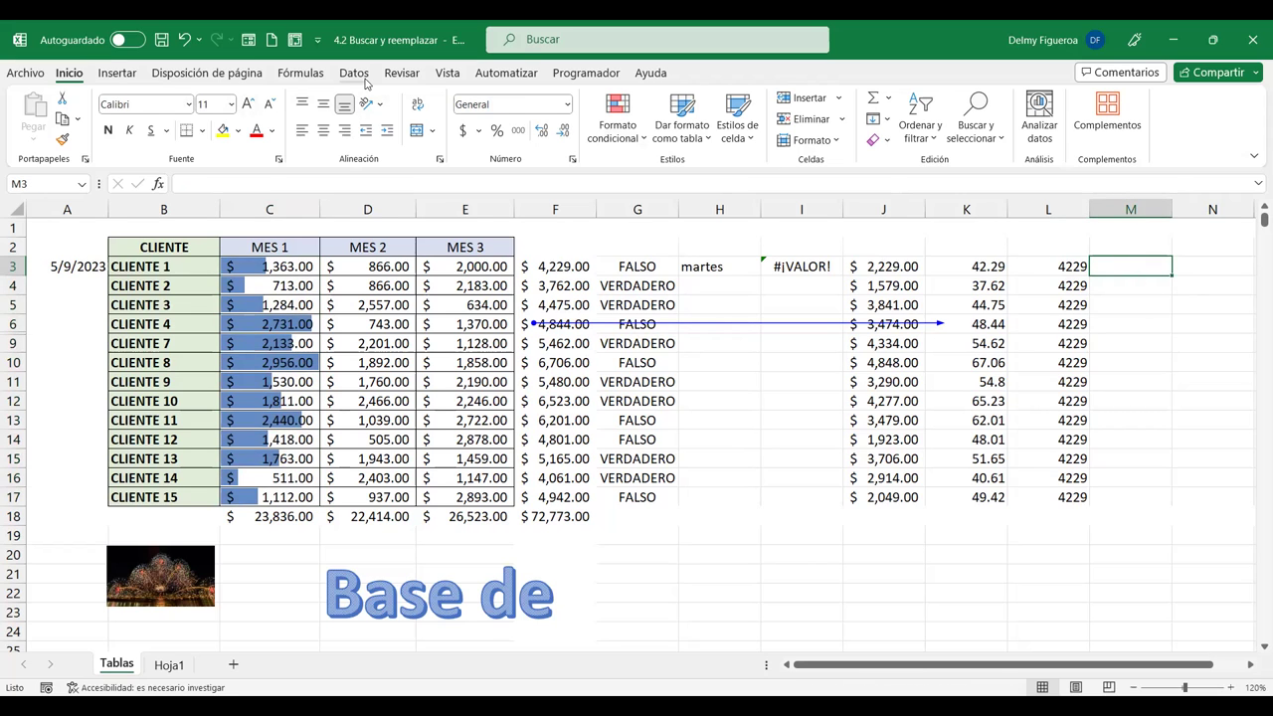
# Add a List data validation to M3 sourced from the clients in B3:B17
pyautogui.click(354, 75)
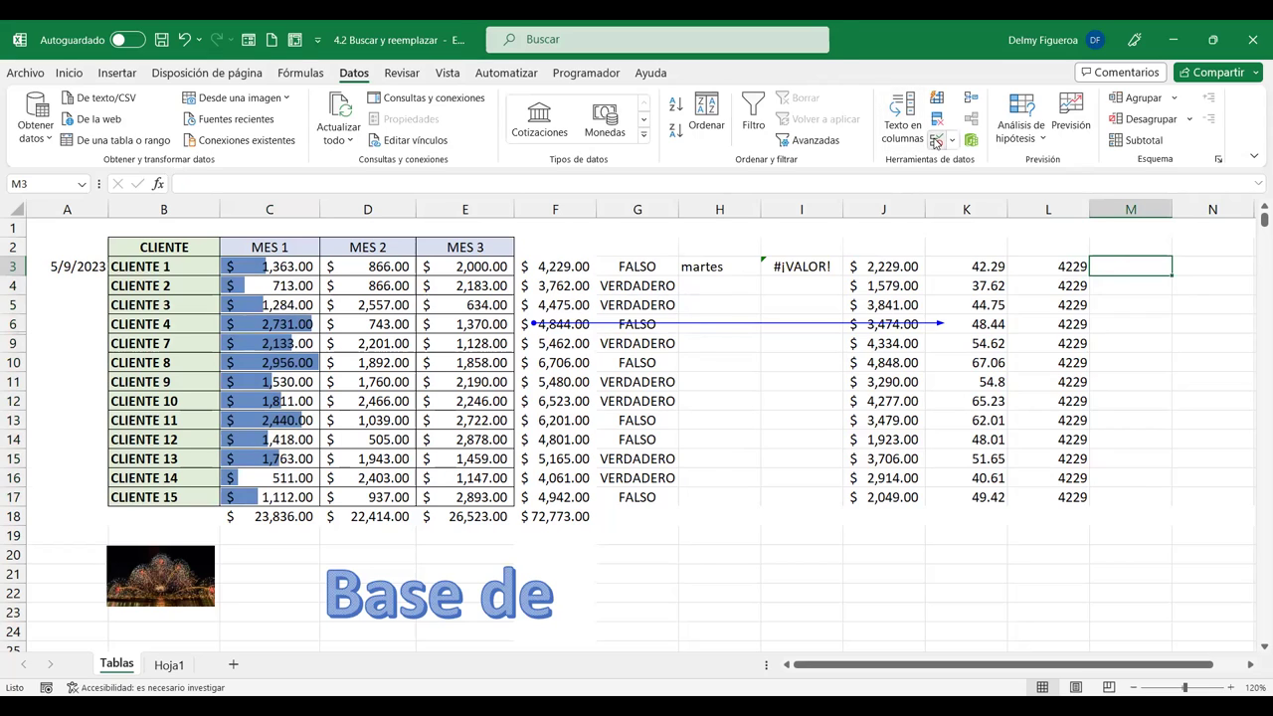
pyautogui.click(935, 142)
pyautogui.click(859, 338)
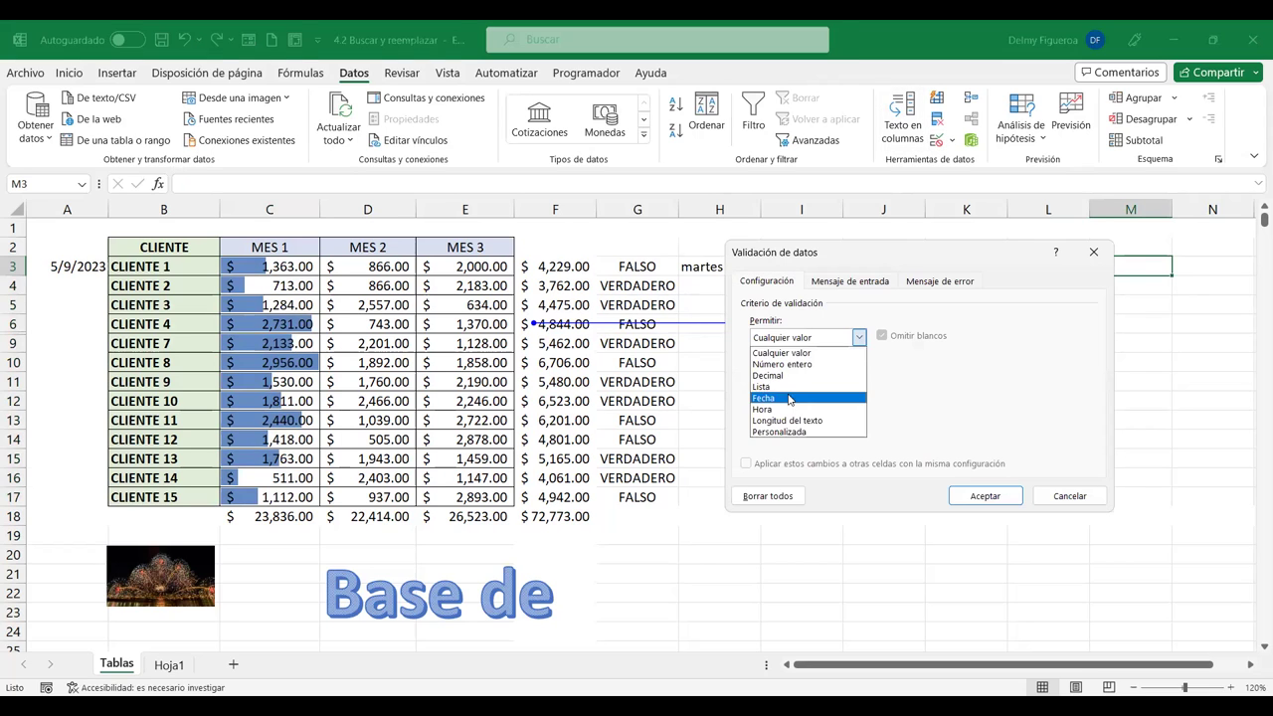
pyautogui.click(786, 387)
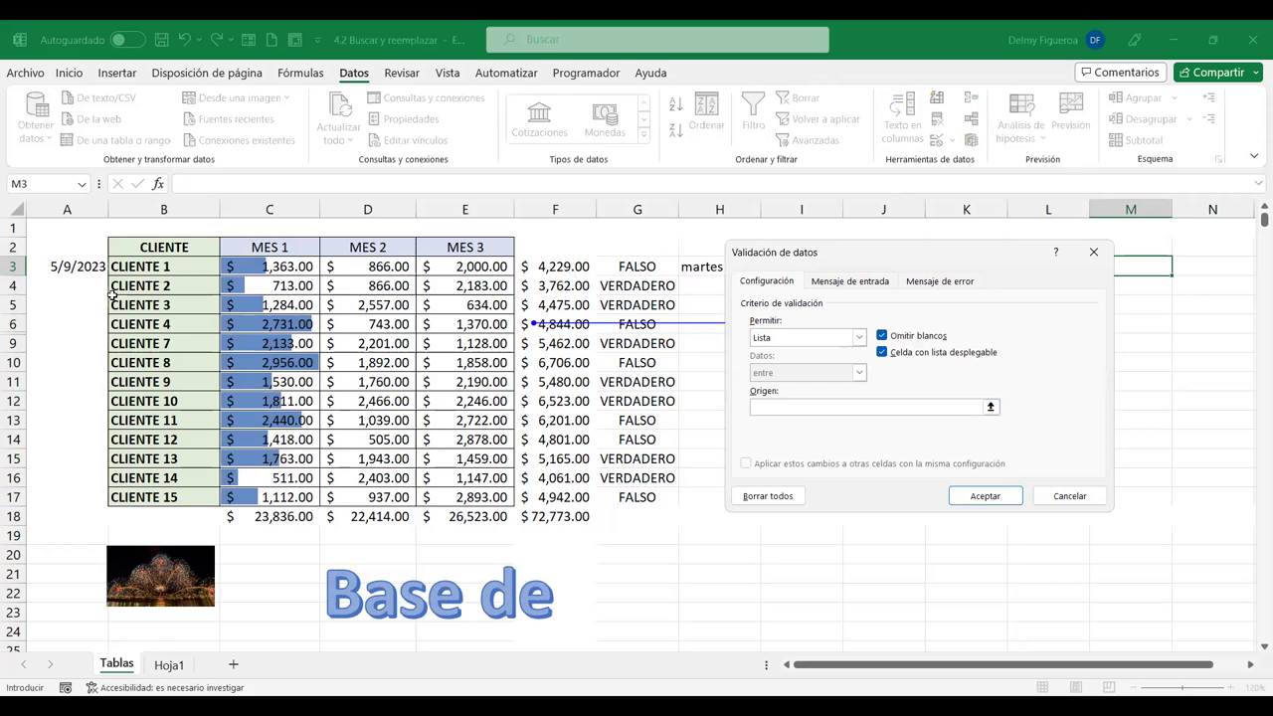
pyautogui.click(161, 266)
pyautogui.keyDown('shift'); pyautogui.click(169, 494); pyautogui.keyUp('shift')
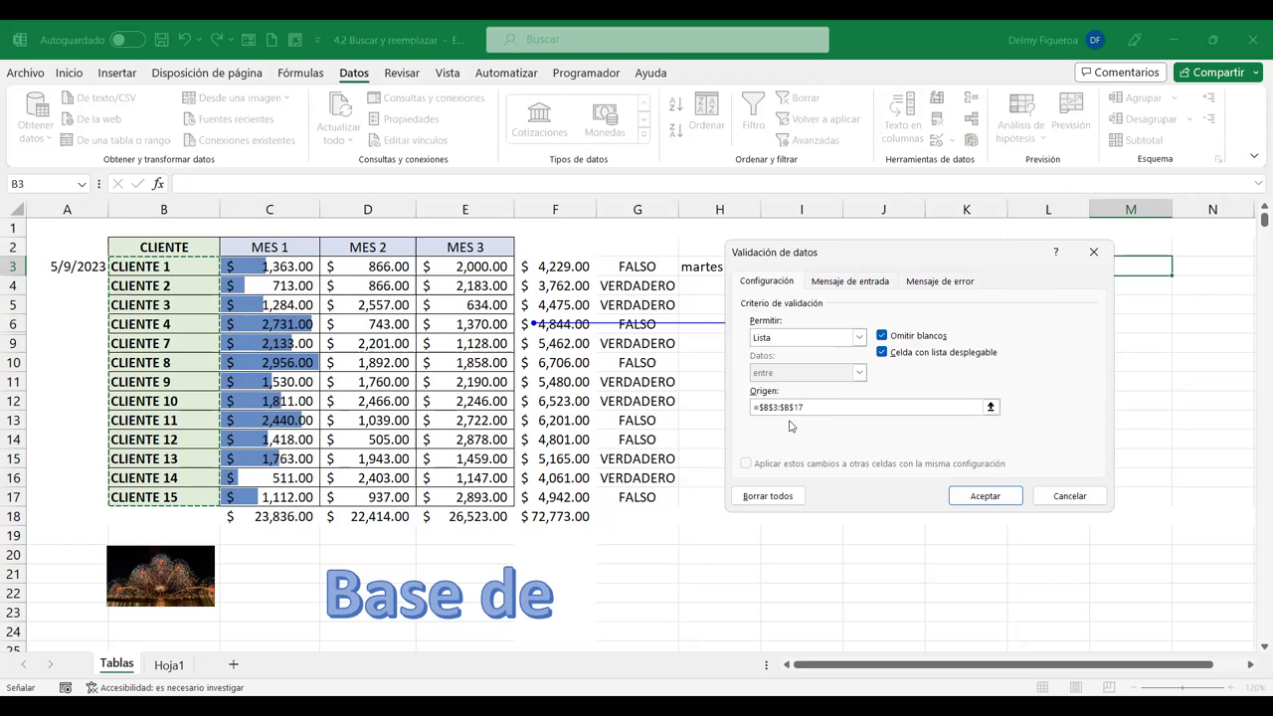
pyautogui.click(999, 497)
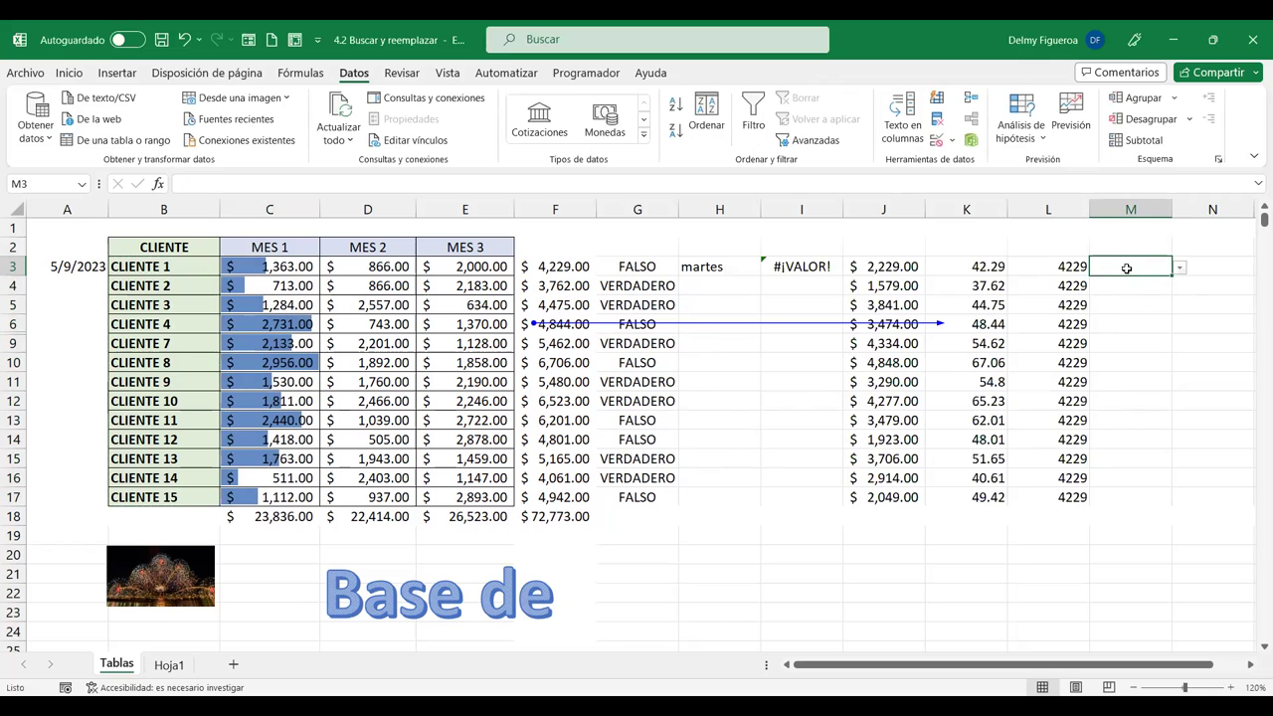
# Choose CLIENTE 6 from M3's dropdown list
pyautogui.click(1181, 268)
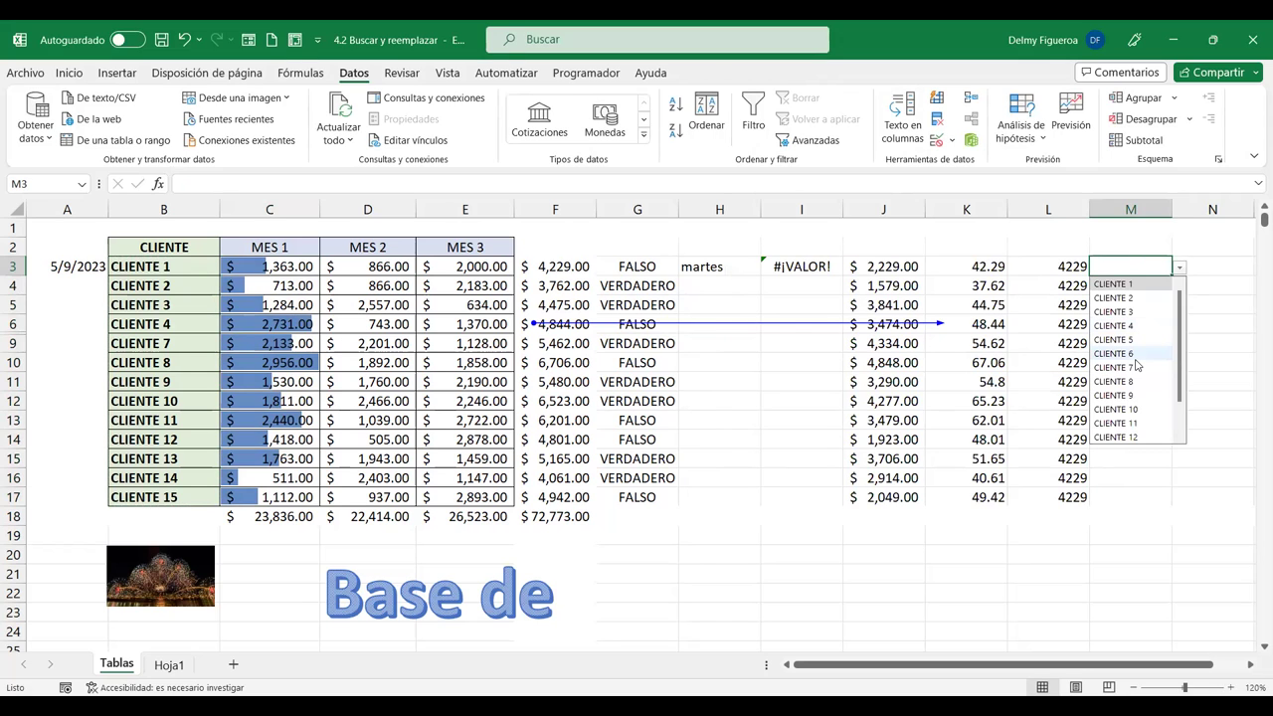
pyautogui.click(1135, 356)
pyautogui.click(742, 555)
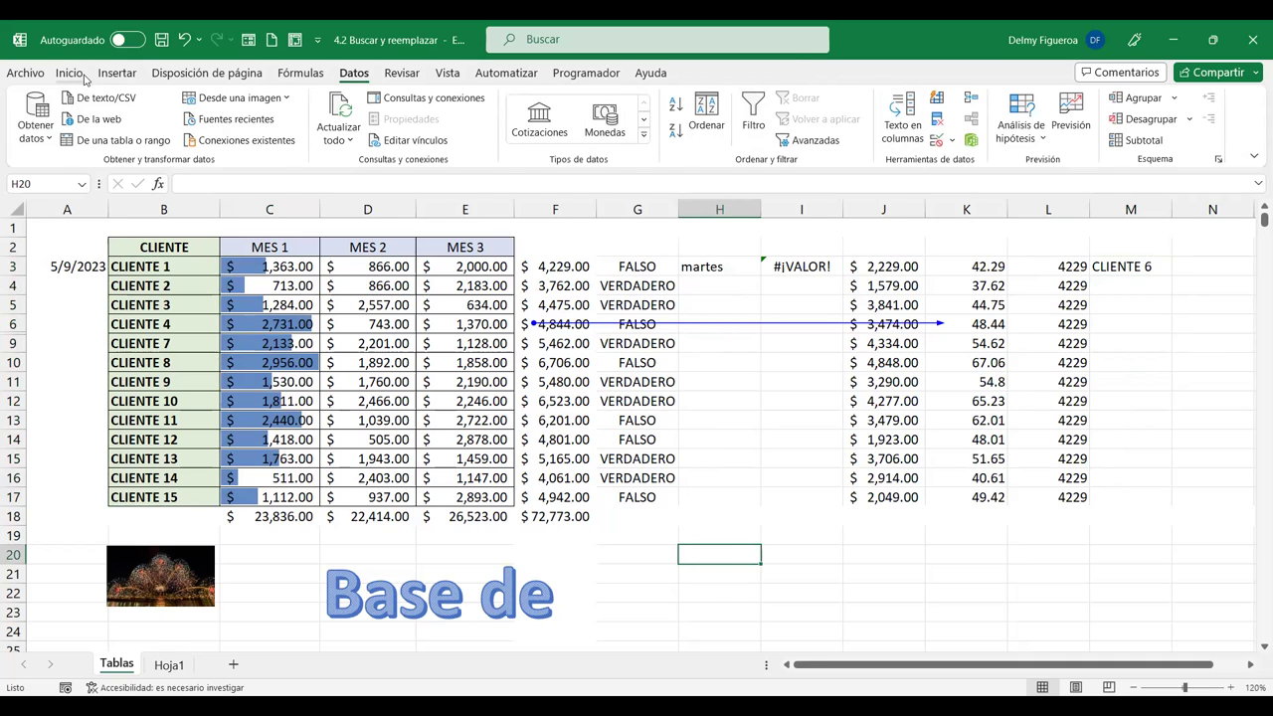
pyautogui.click(80, 76)
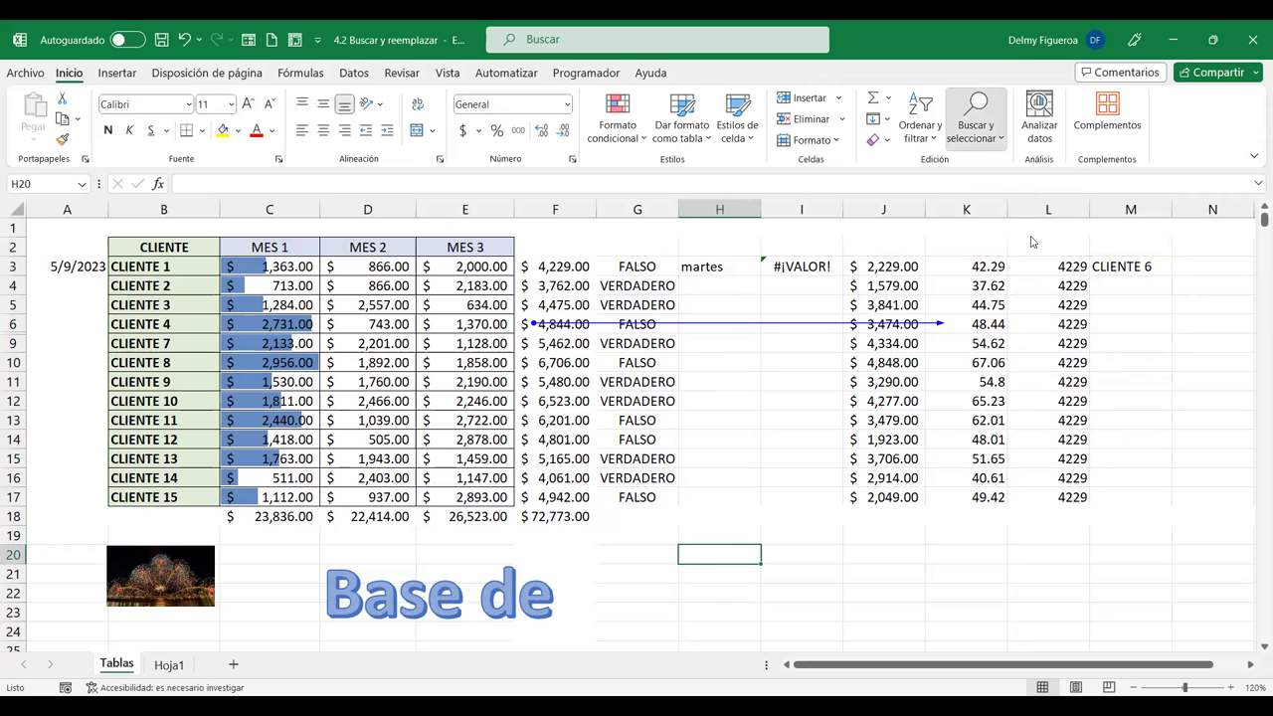
pyautogui.click(975, 124)
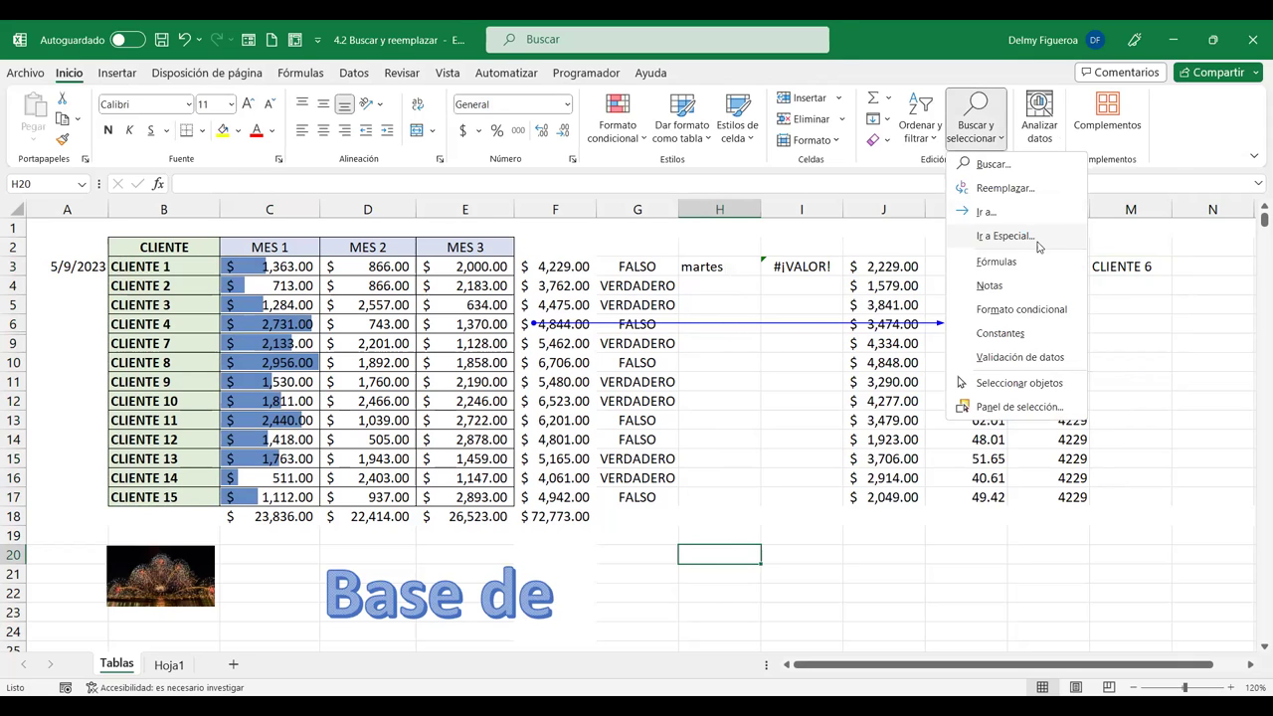
pyautogui.click(1029, 236)
pyautogui.click(981, 424)
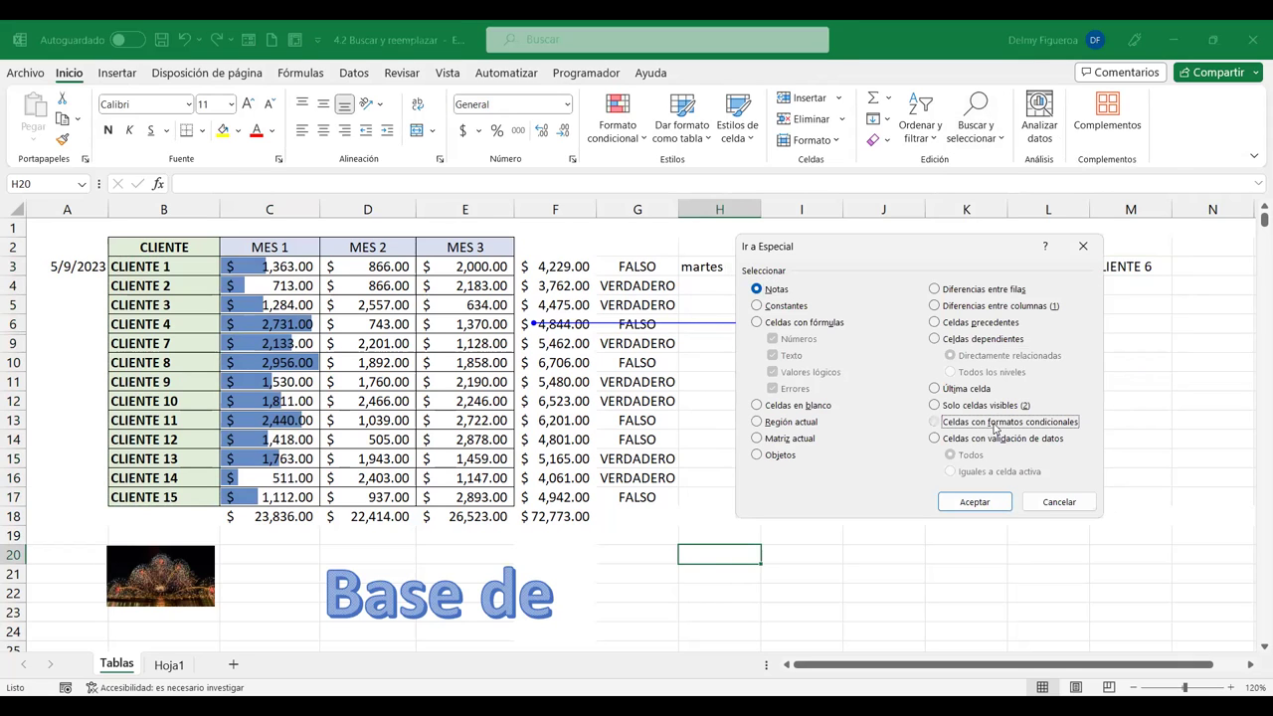
pyautogui.click(993, 503)
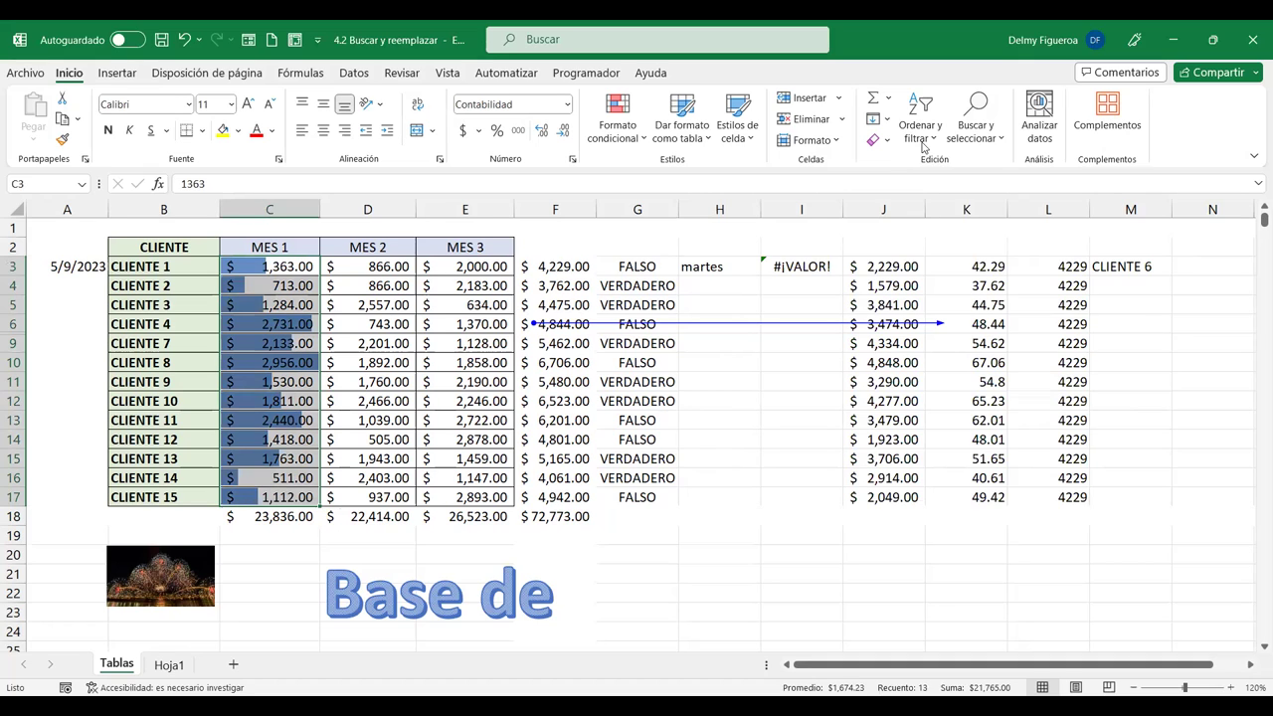
pyautogui.click(972, 133)
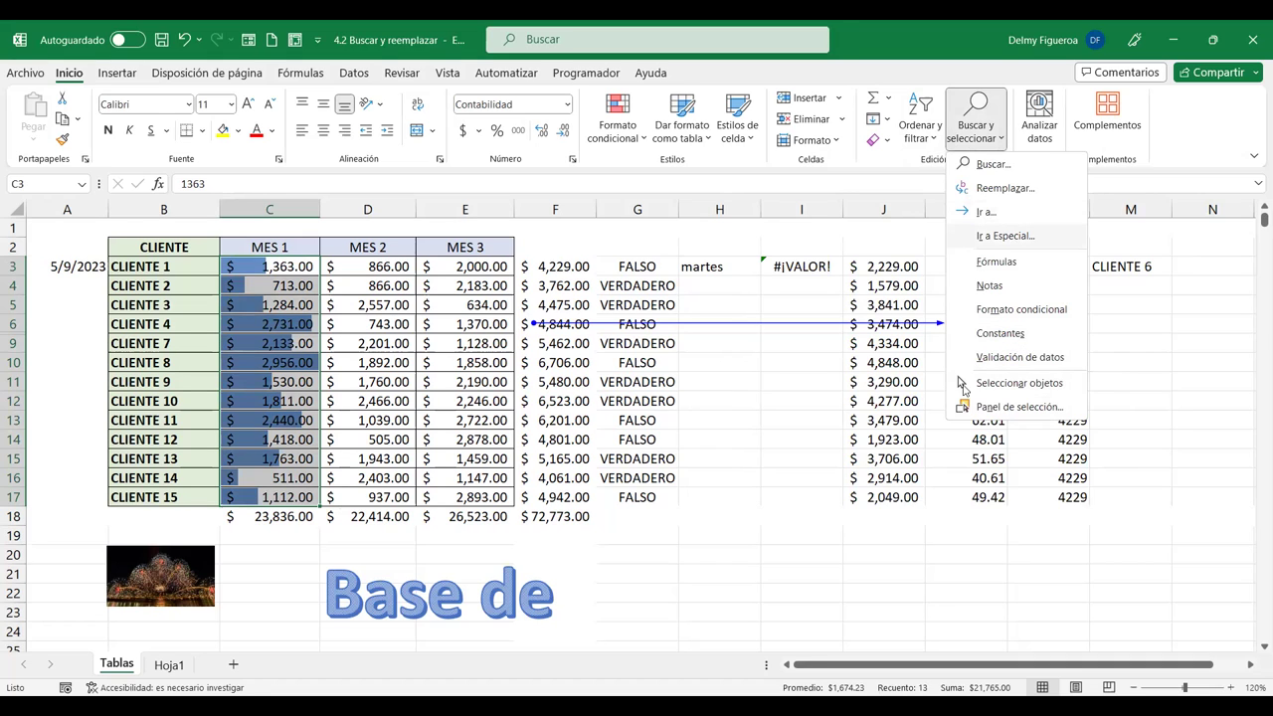
pyautogui.click(1007, 237)
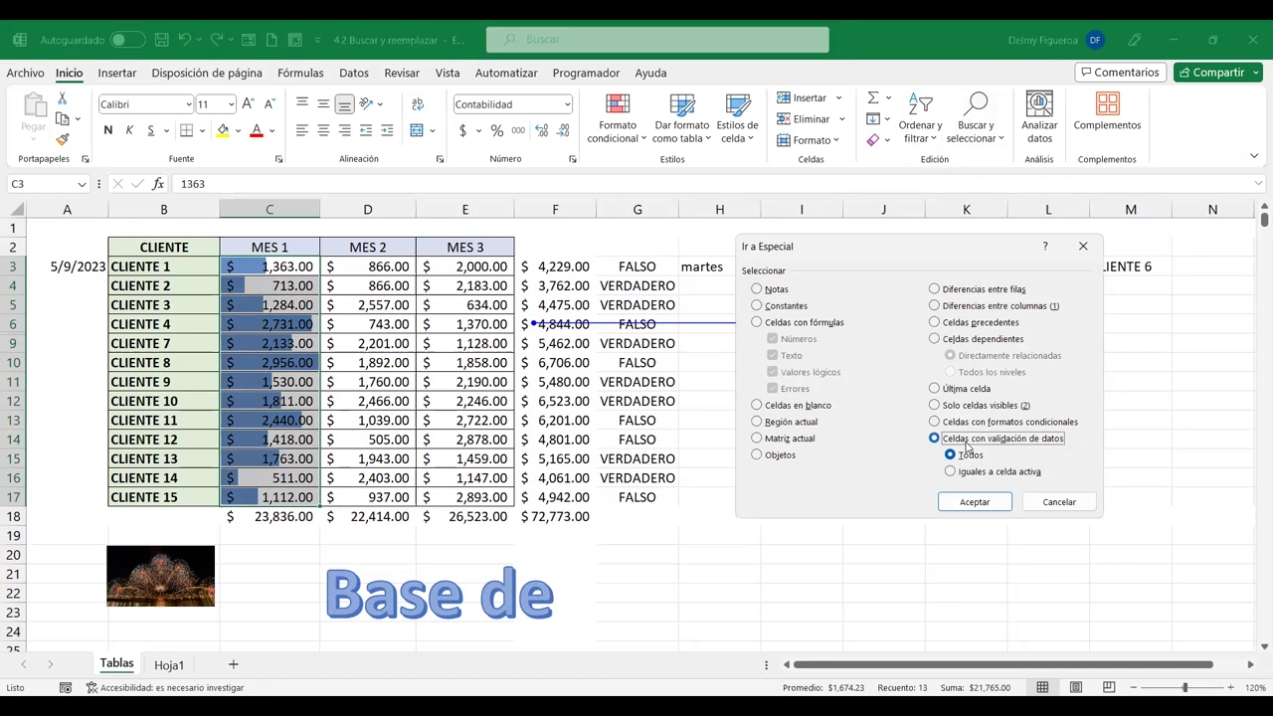
pyautogui.click(983, 503)
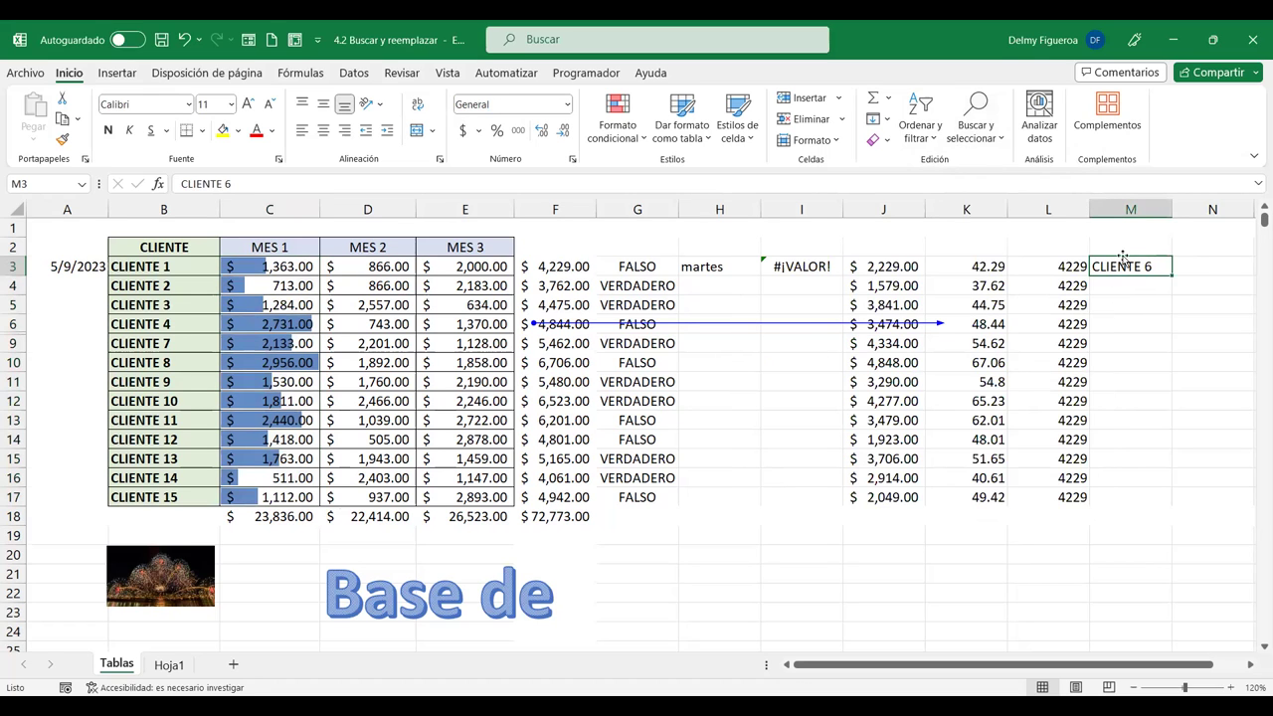
pyautogui.click(981, 137)
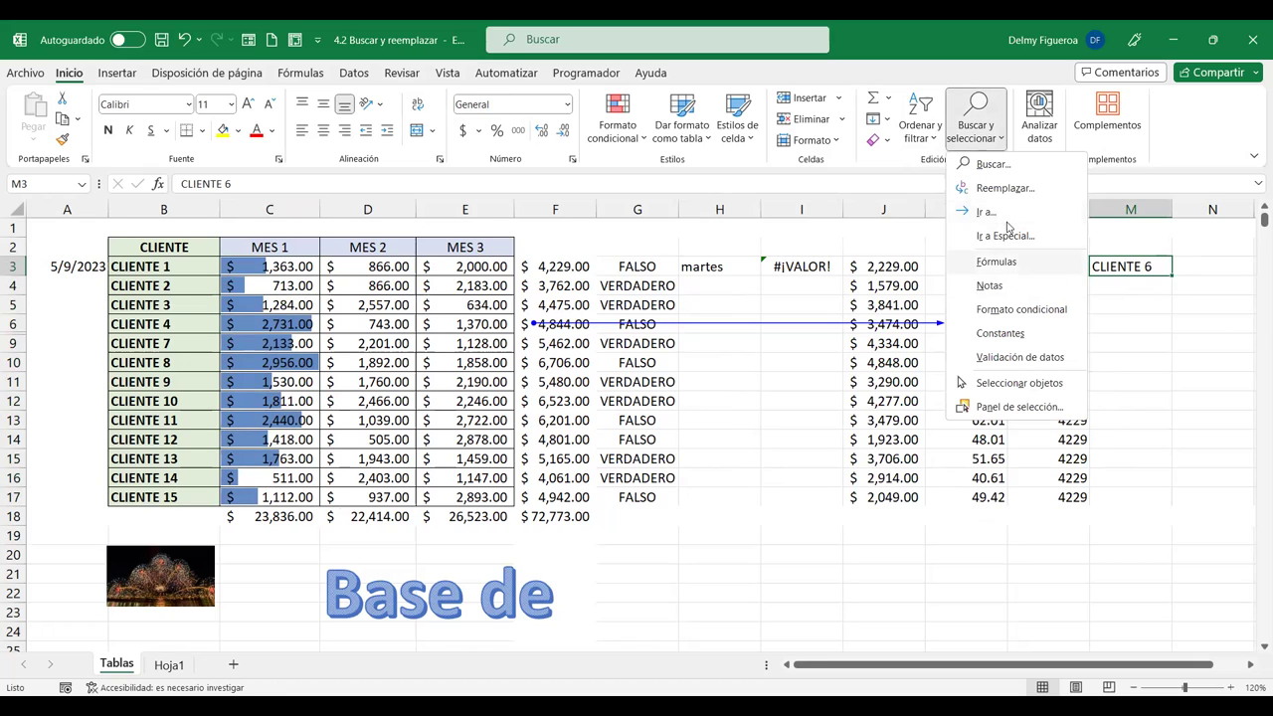
pyautogui.click(1019, 249)
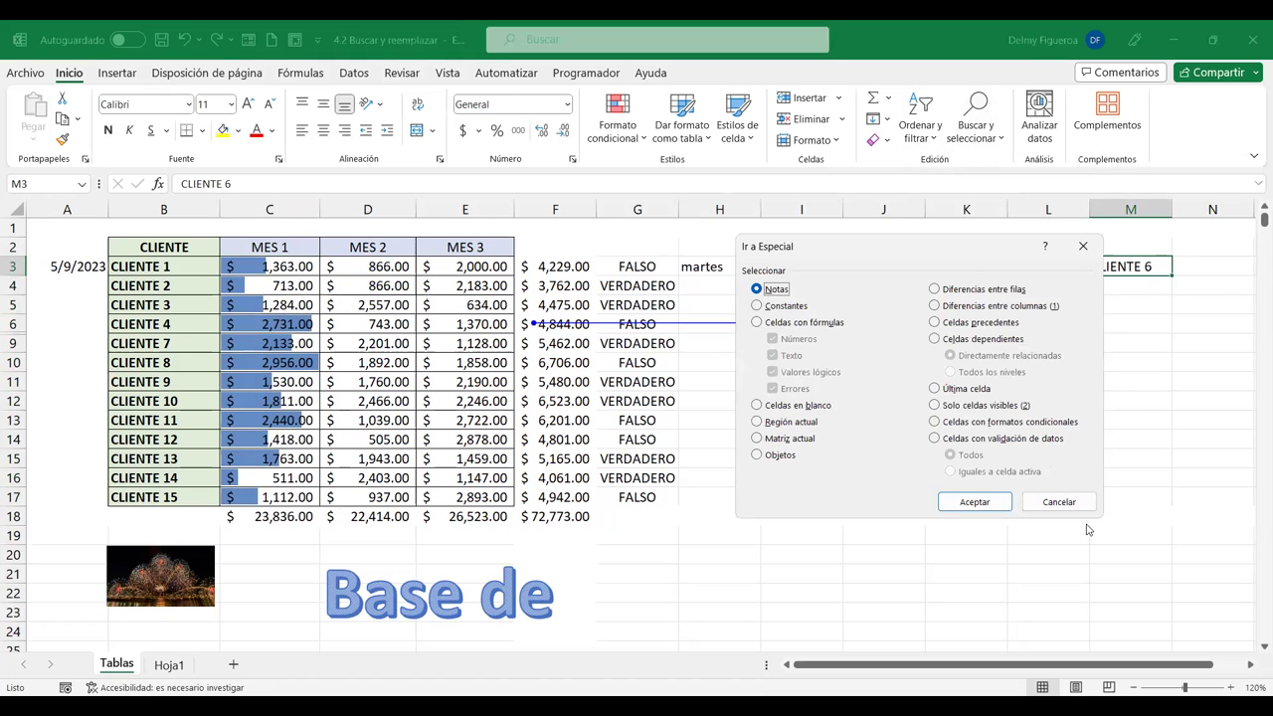
pyautogui.click(1060, 504)
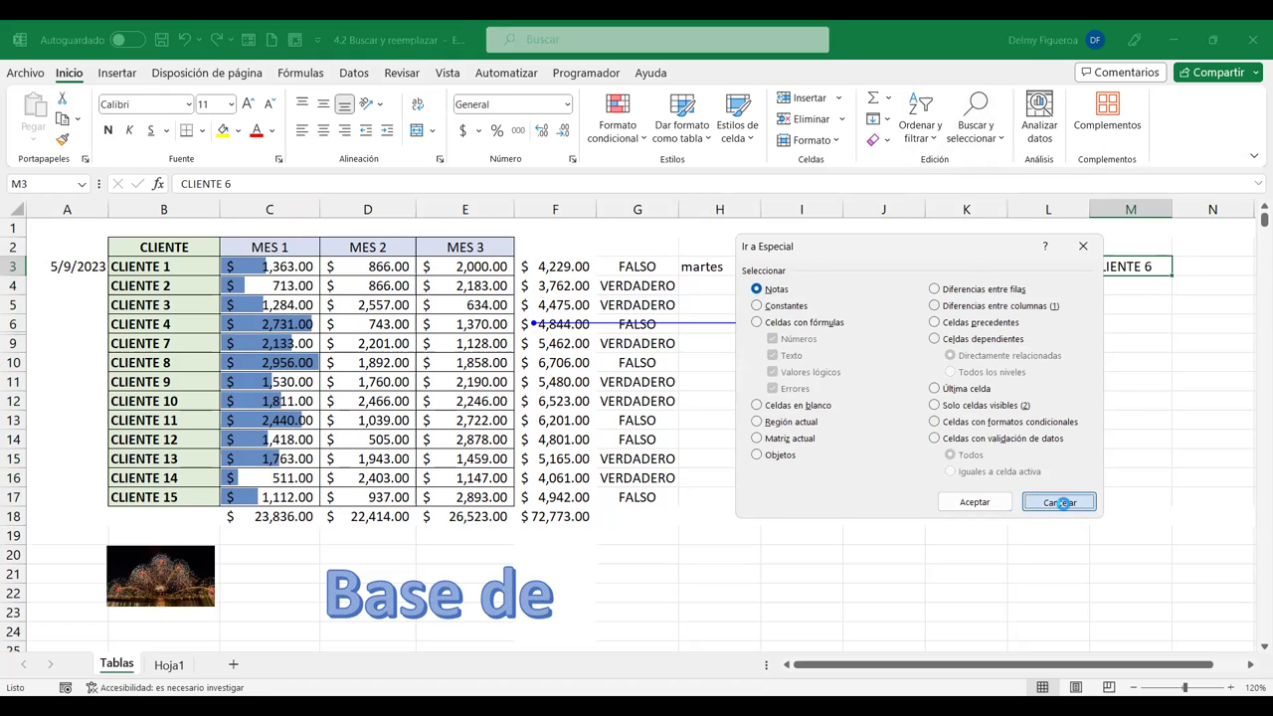
pyautogui.click(83, 267)
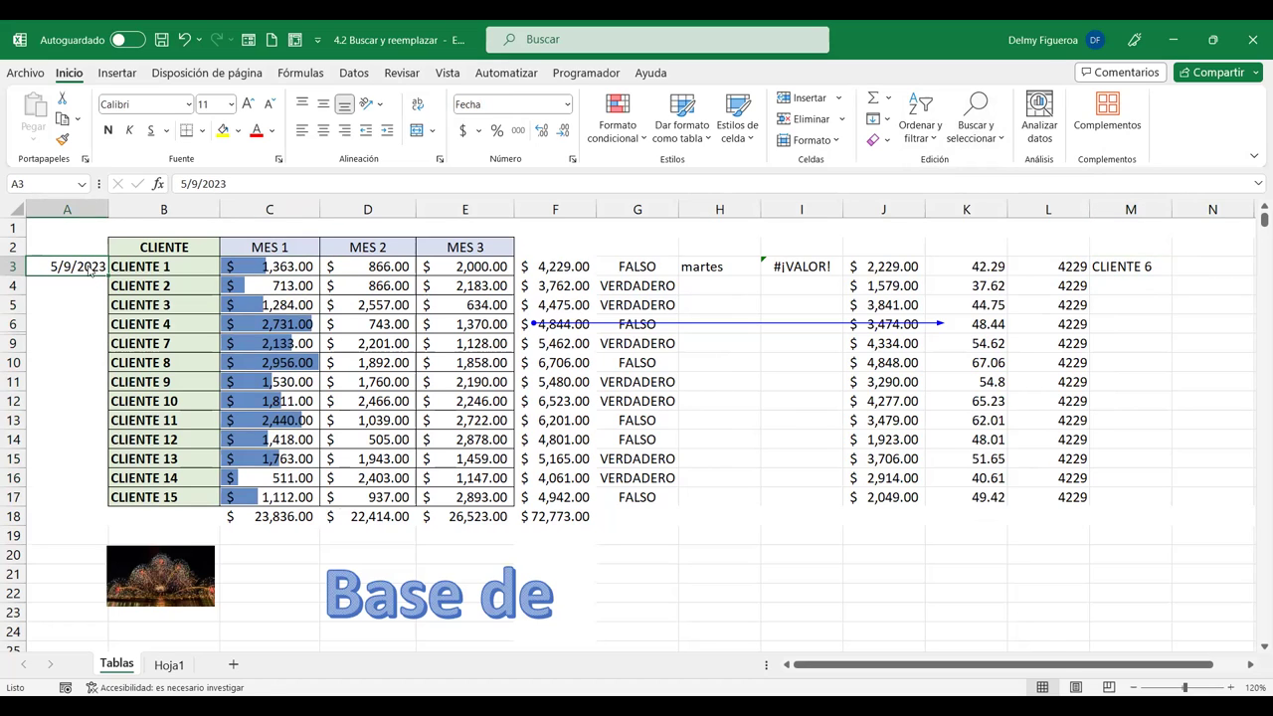
# Add a note reading 'Revisar fecha' to the date in cell A3
pyautogui.rightClick(90, 271)
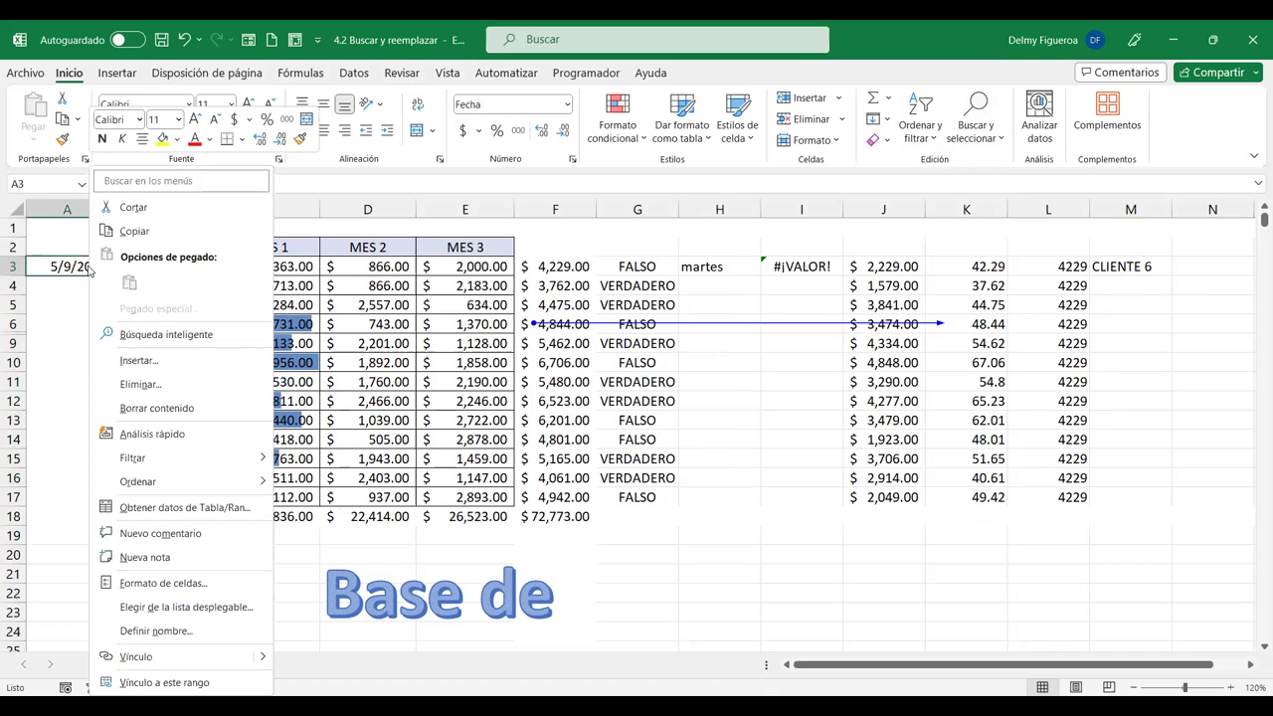
pyautogui.click(157, 560)
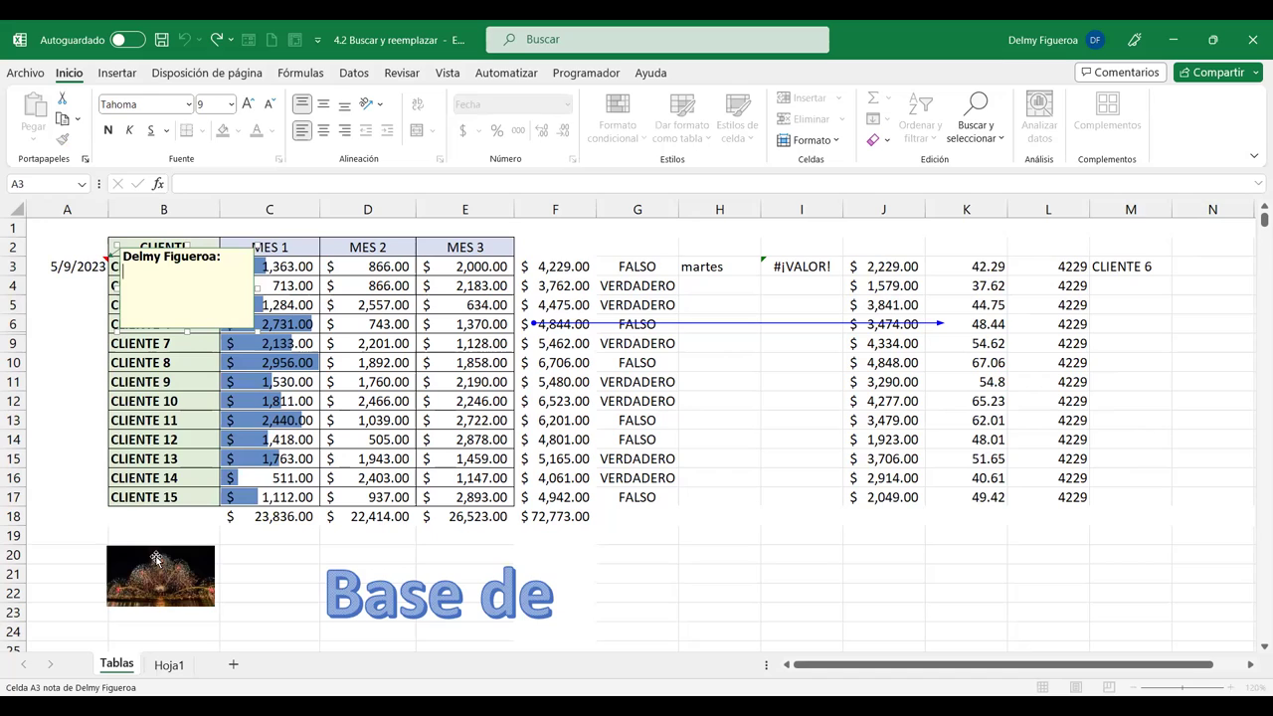
pyautogui.write('Revisar fecha')
pyautogui.click(766, 441)
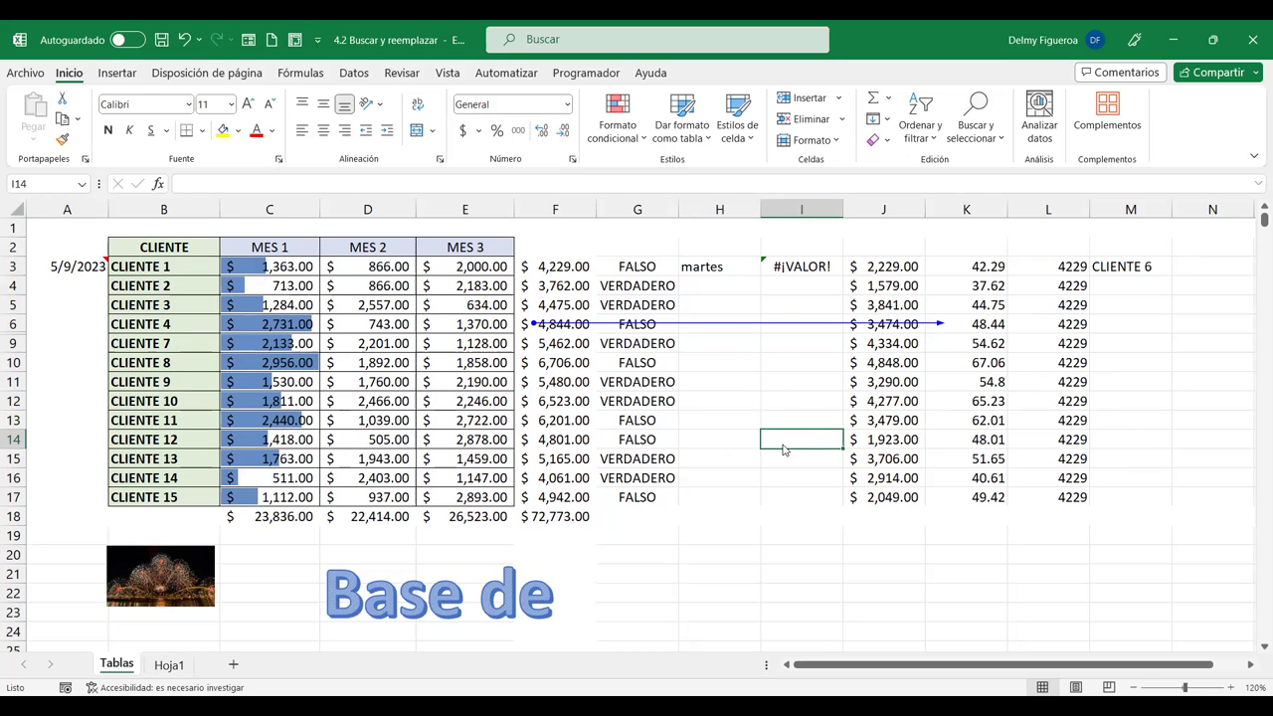
pyautogui.press('F5')
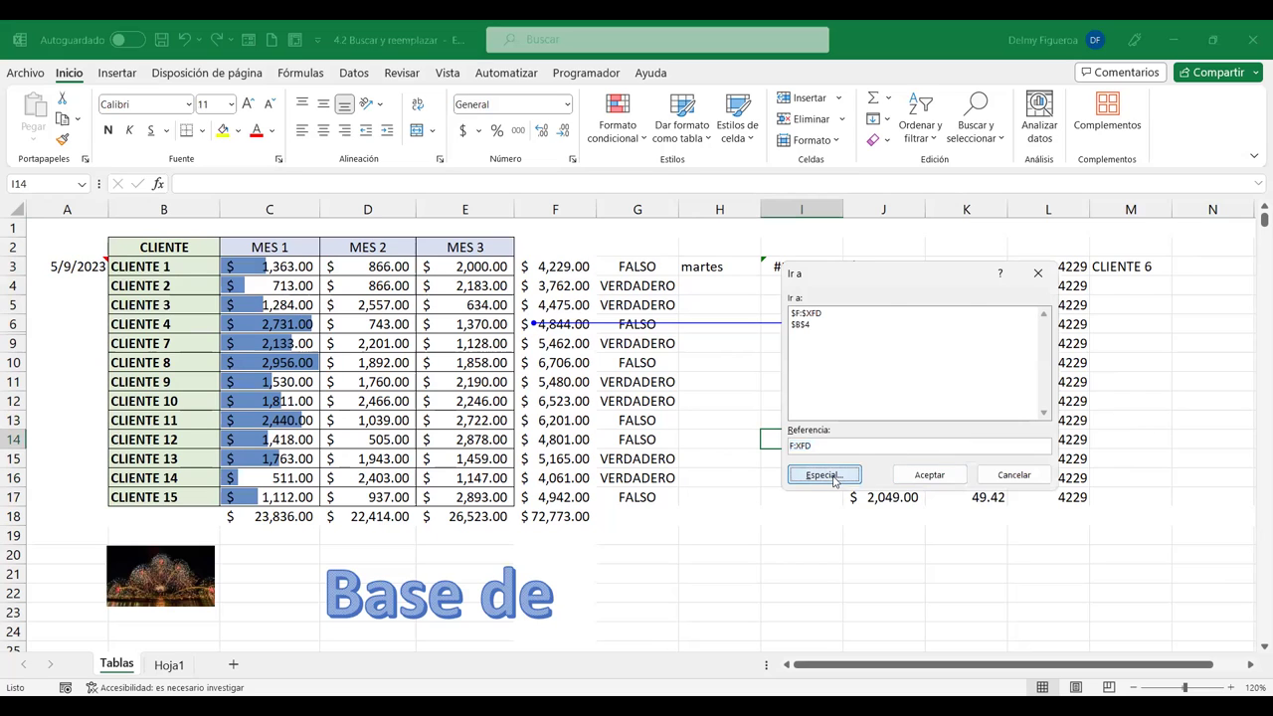
pyautogui.click(825, 475)
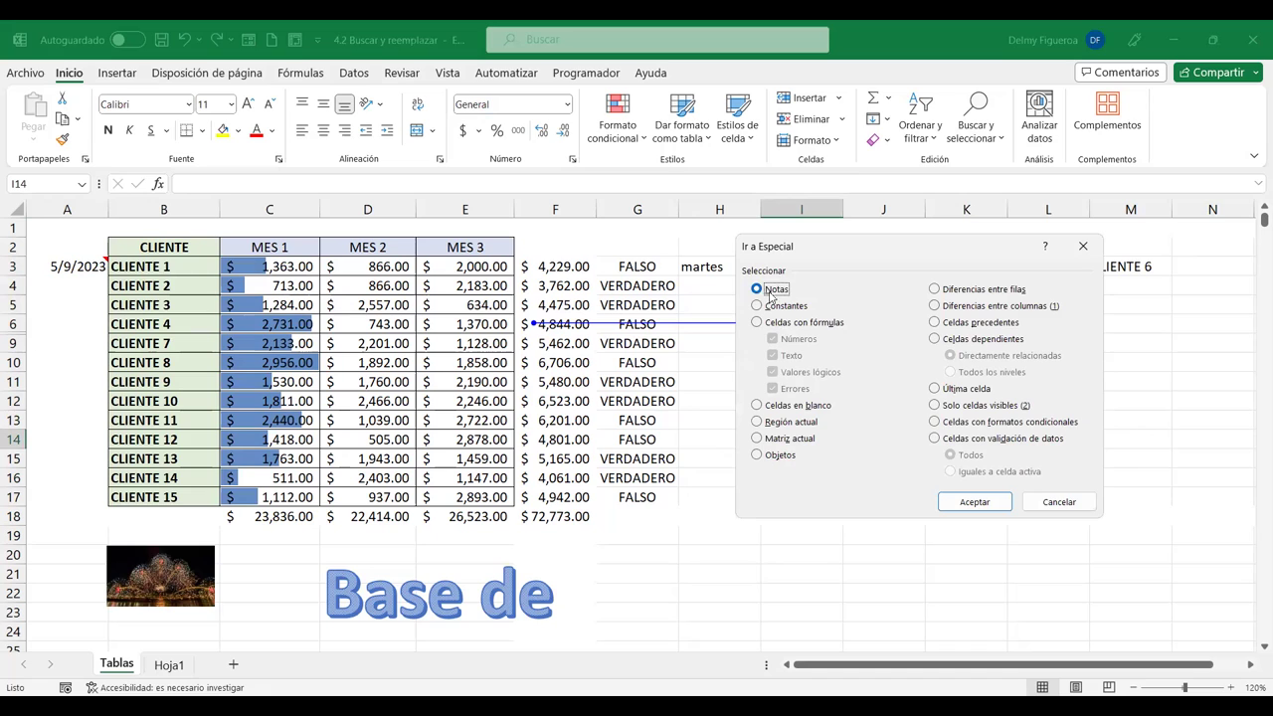
pyautogui.click(995, 503)
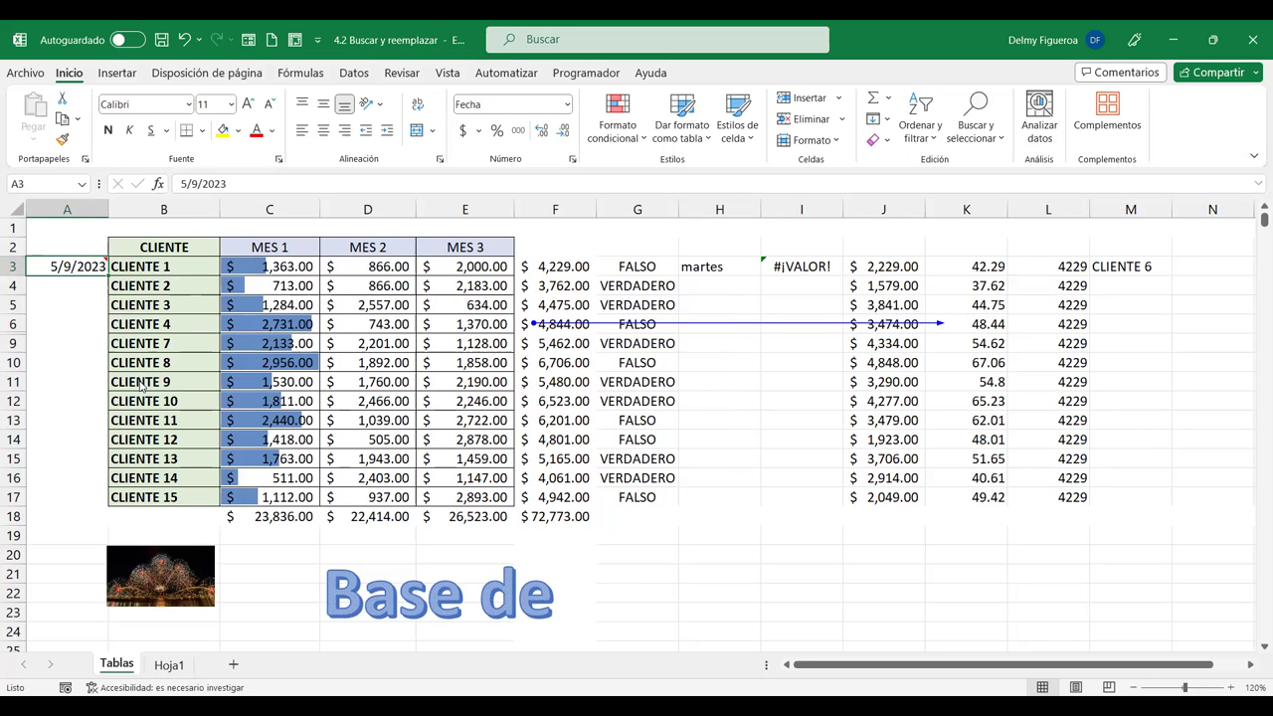
pyautogui.press('F5')
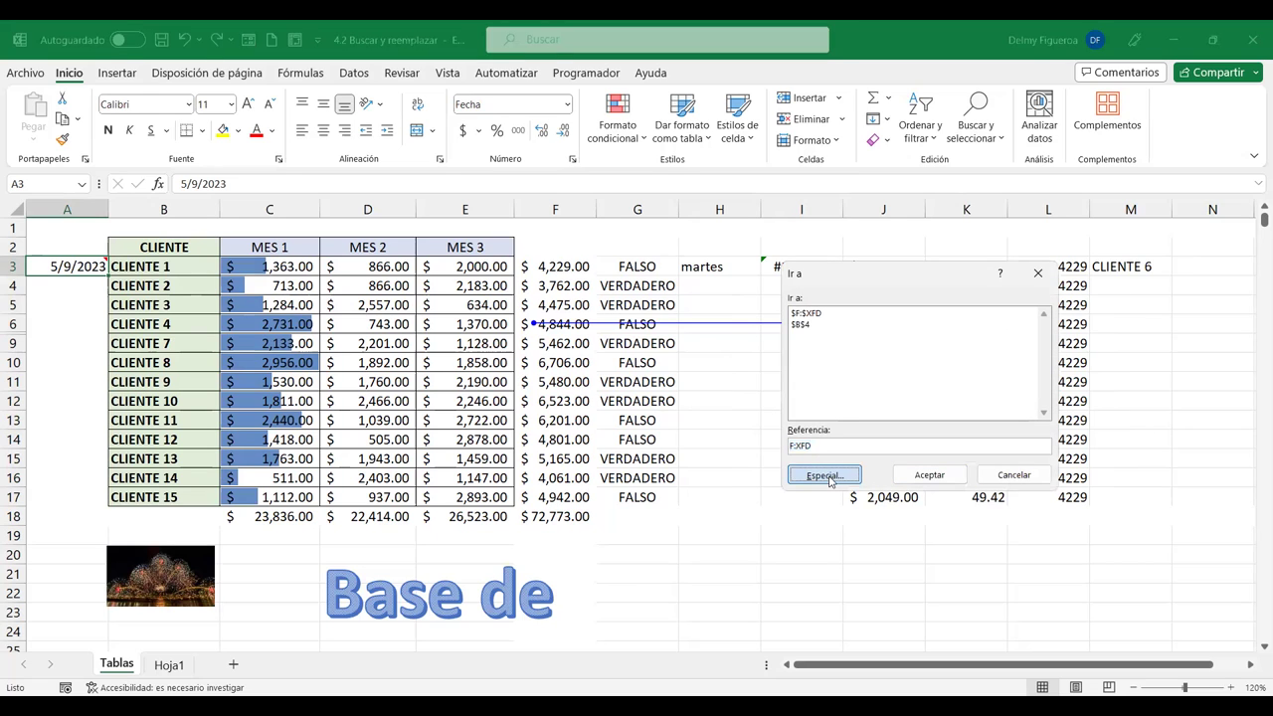
pyautogui.click(829, 477)
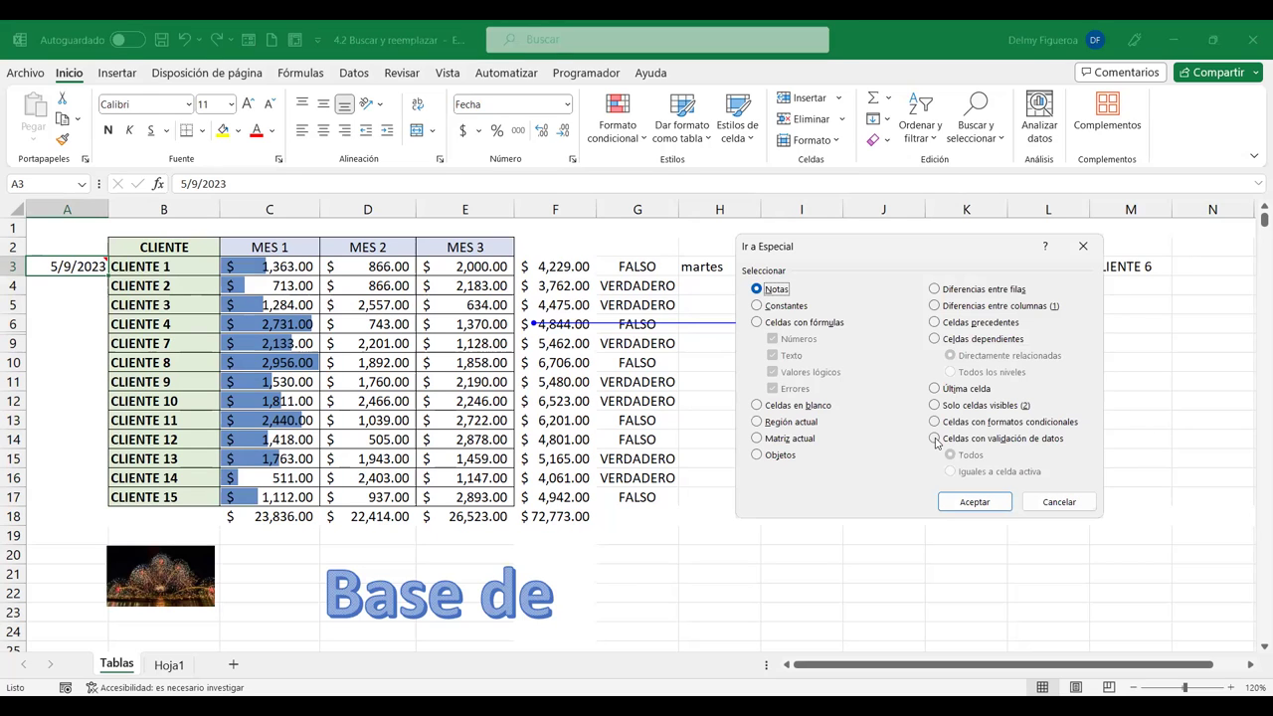
pyautogui.click(1059, 502)
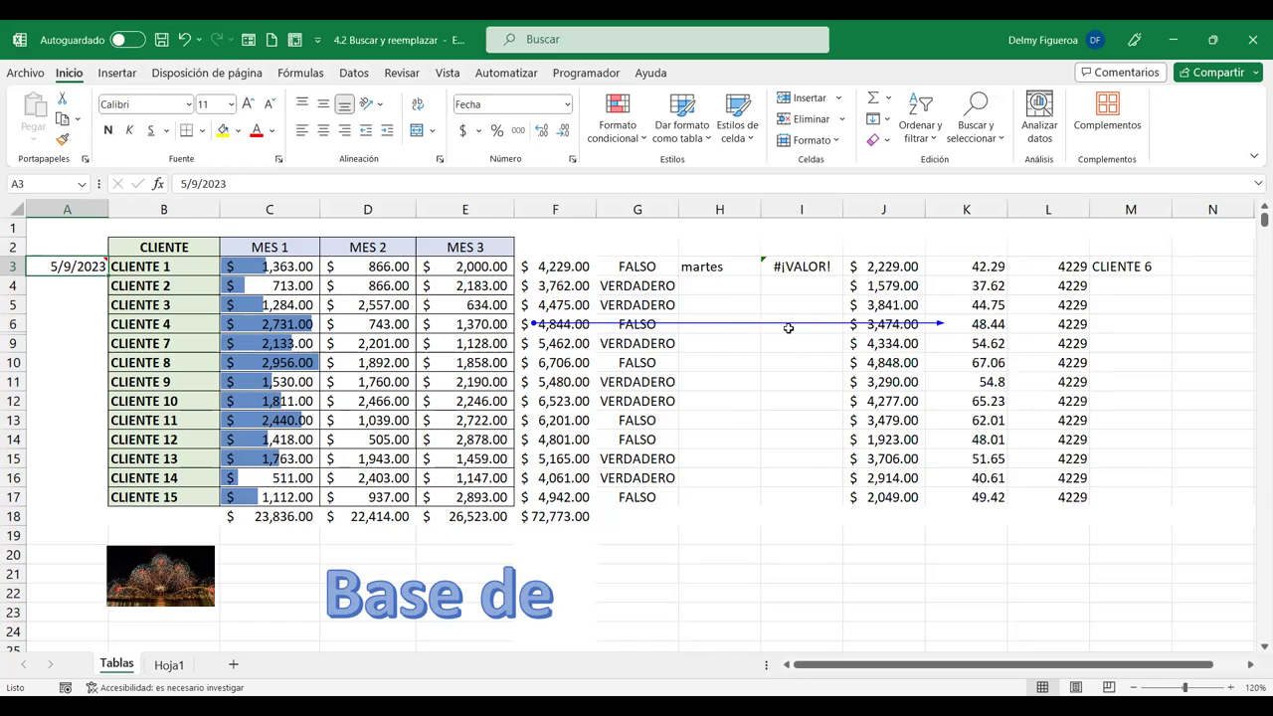
pyautogui.click(788, 329)
pyautogui.click(802, 360)
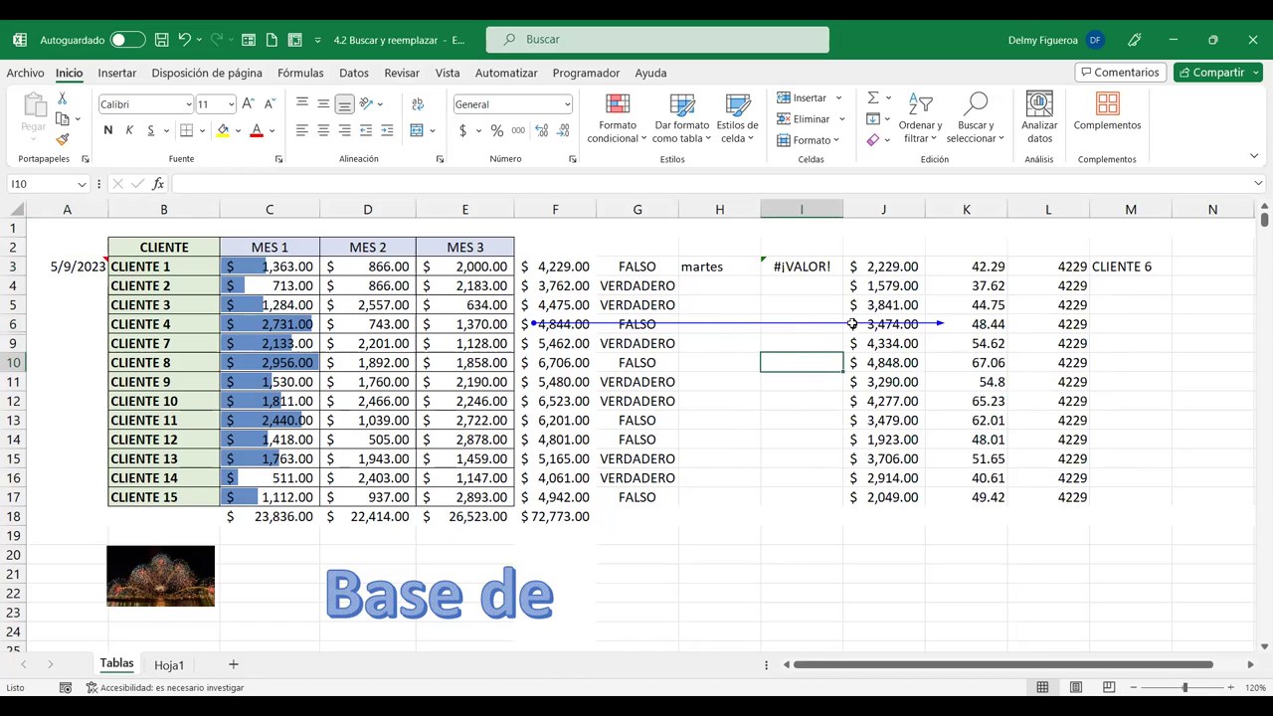
# Open the Go To Special dialog from Buscar y seleccionar, then cancel it
pyautogui.click(995, 145)
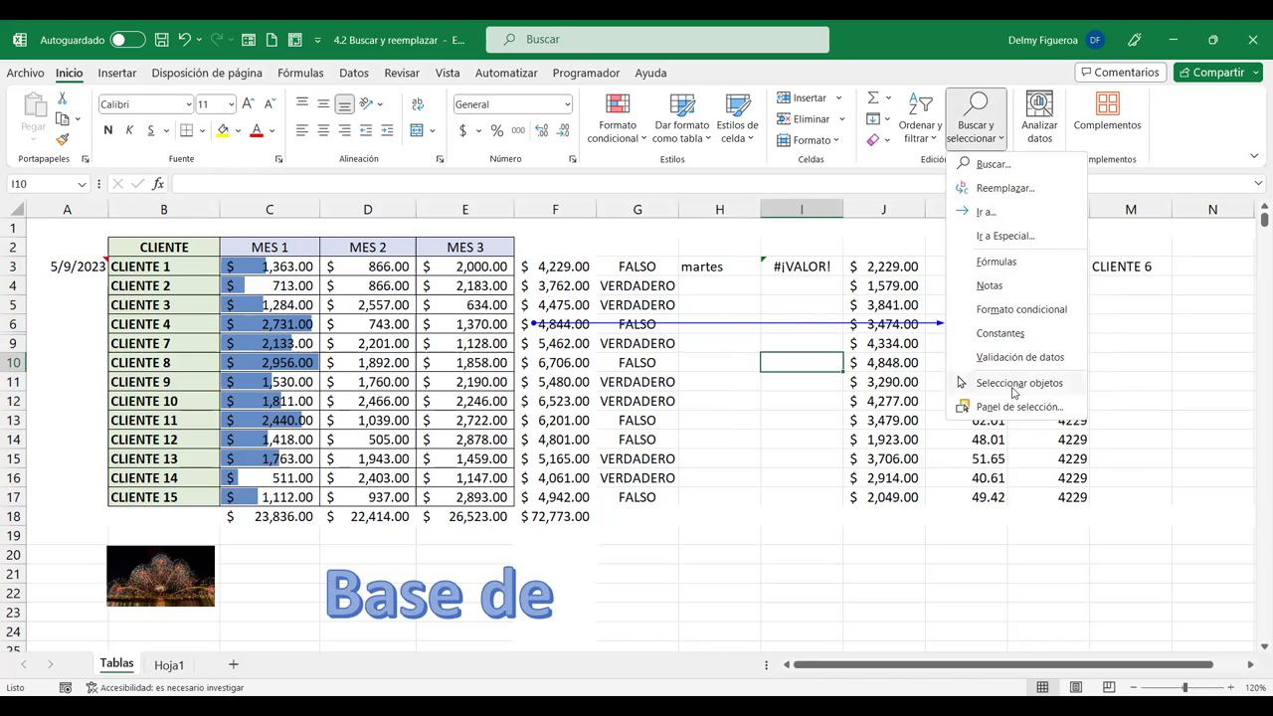
pyautogui.click(1033, 244)
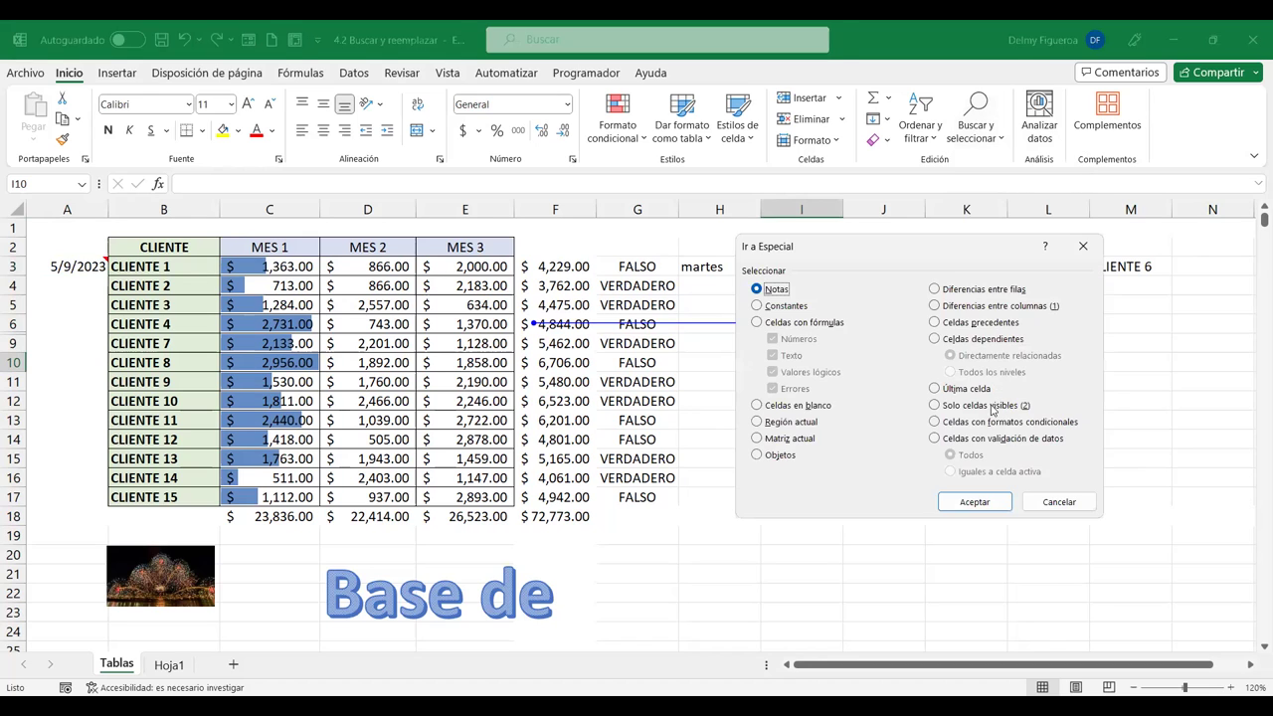
pyautogui.click(1060, 502)
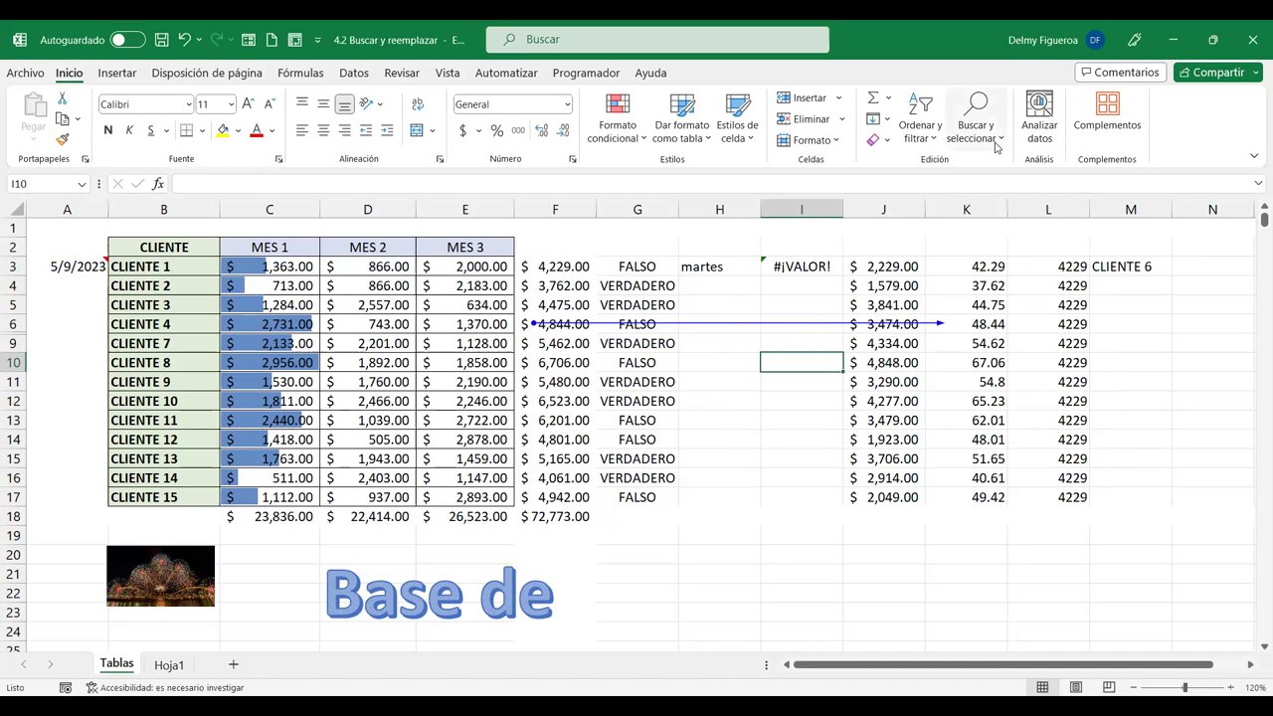
# Turn on object selection, pick the night photo and 'Base de' WordArt, deselect, and open the Selection pane
pyautogui.click(976, 125)
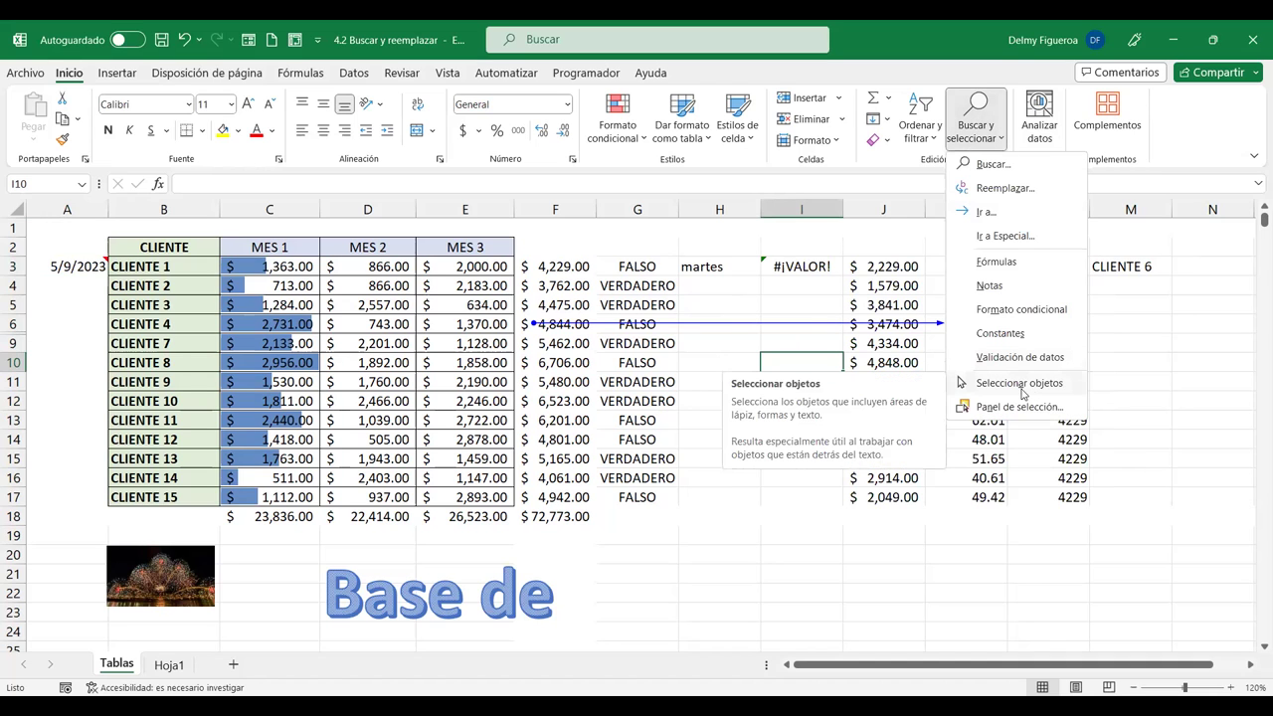
pyautogui.click(1042, 391)
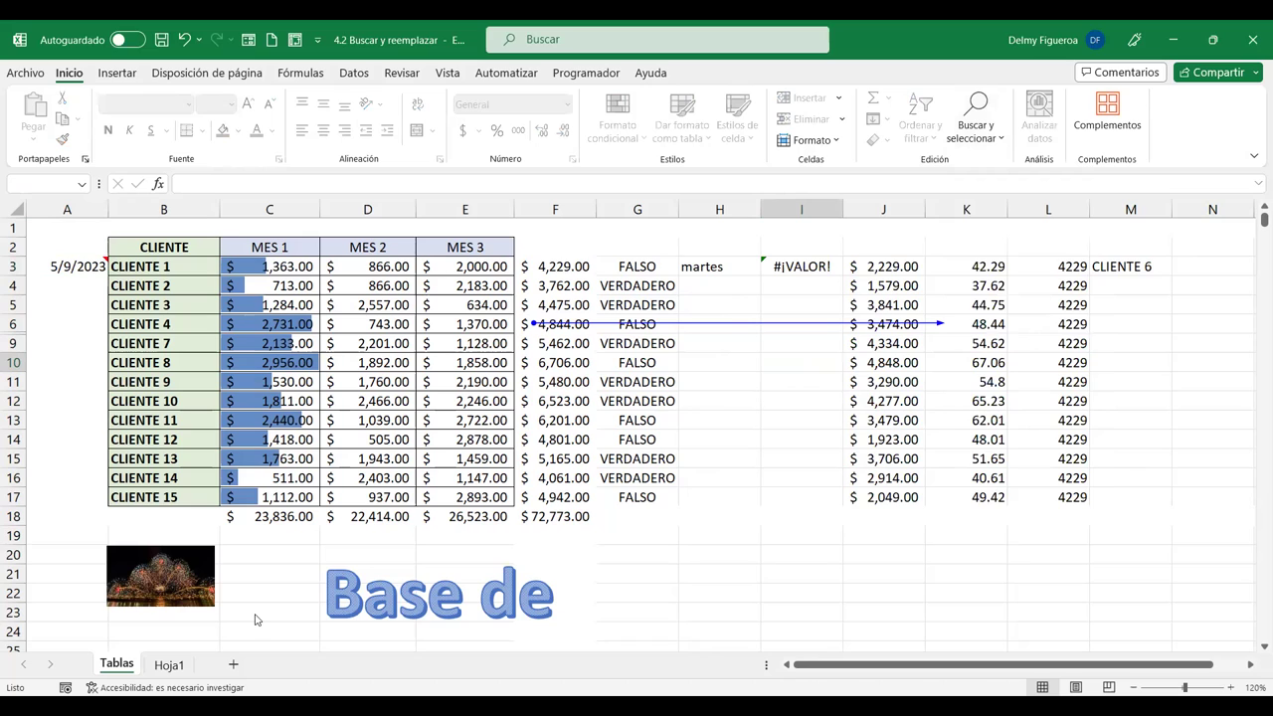
pyautogui.click(199, 575)
pyautogui.click(440, 607)
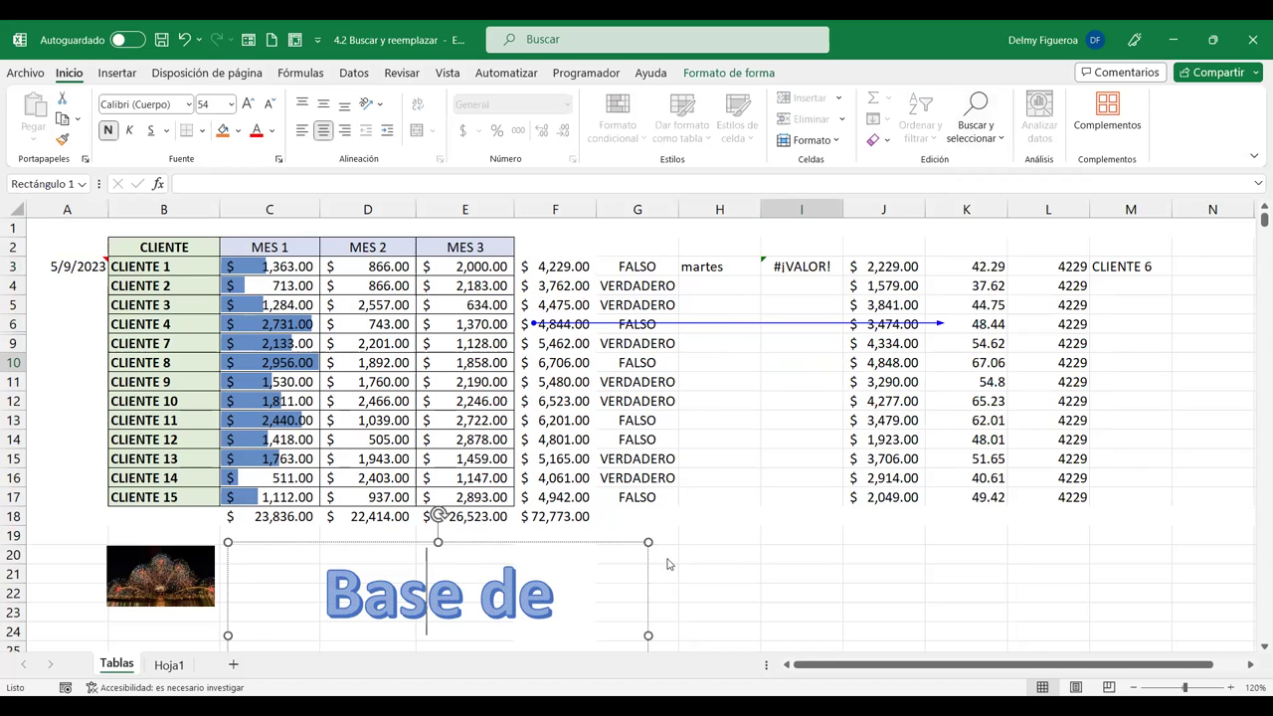
pyautogui.click(615, 569)
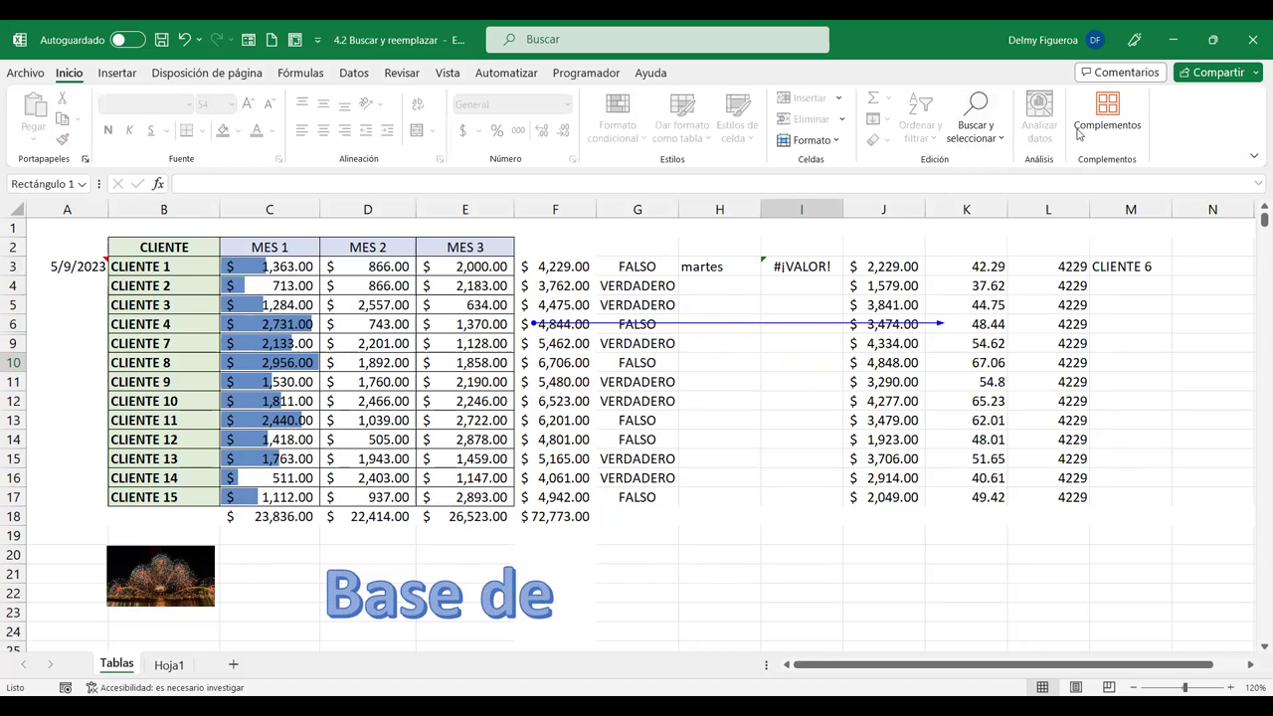
pyautogui.click(975, 124)
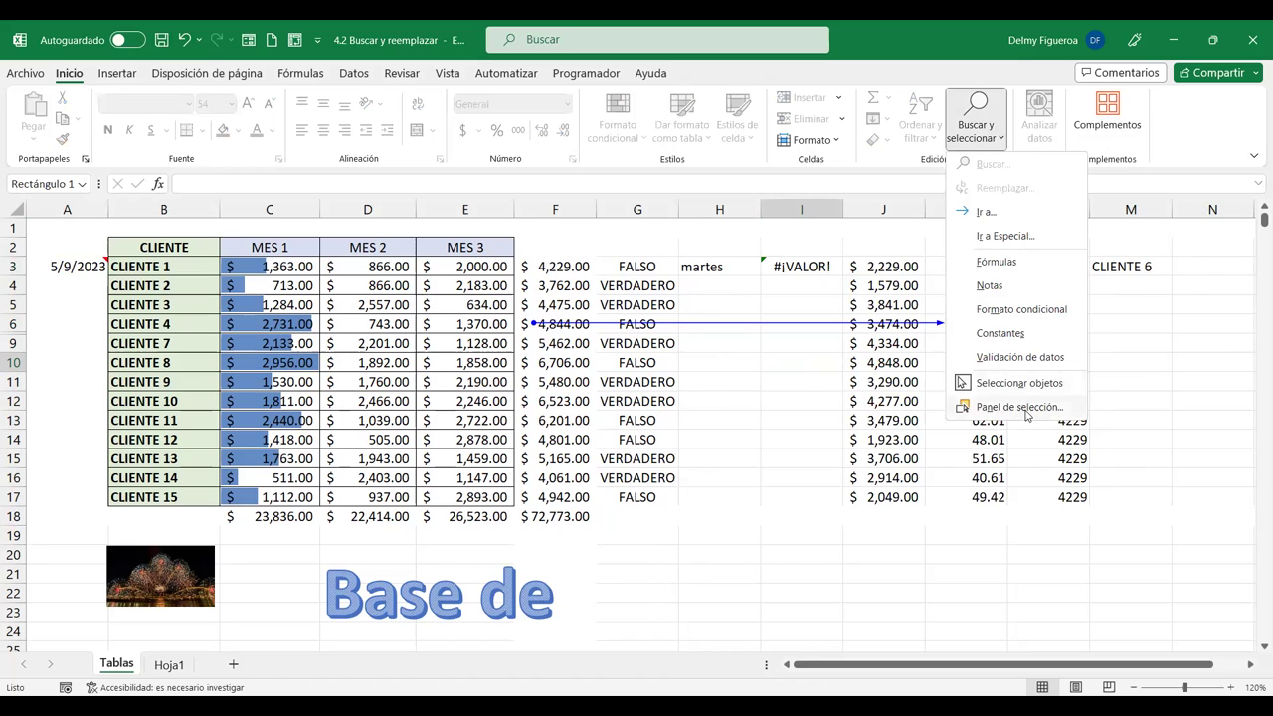
pyautogui.click(1020, 406)
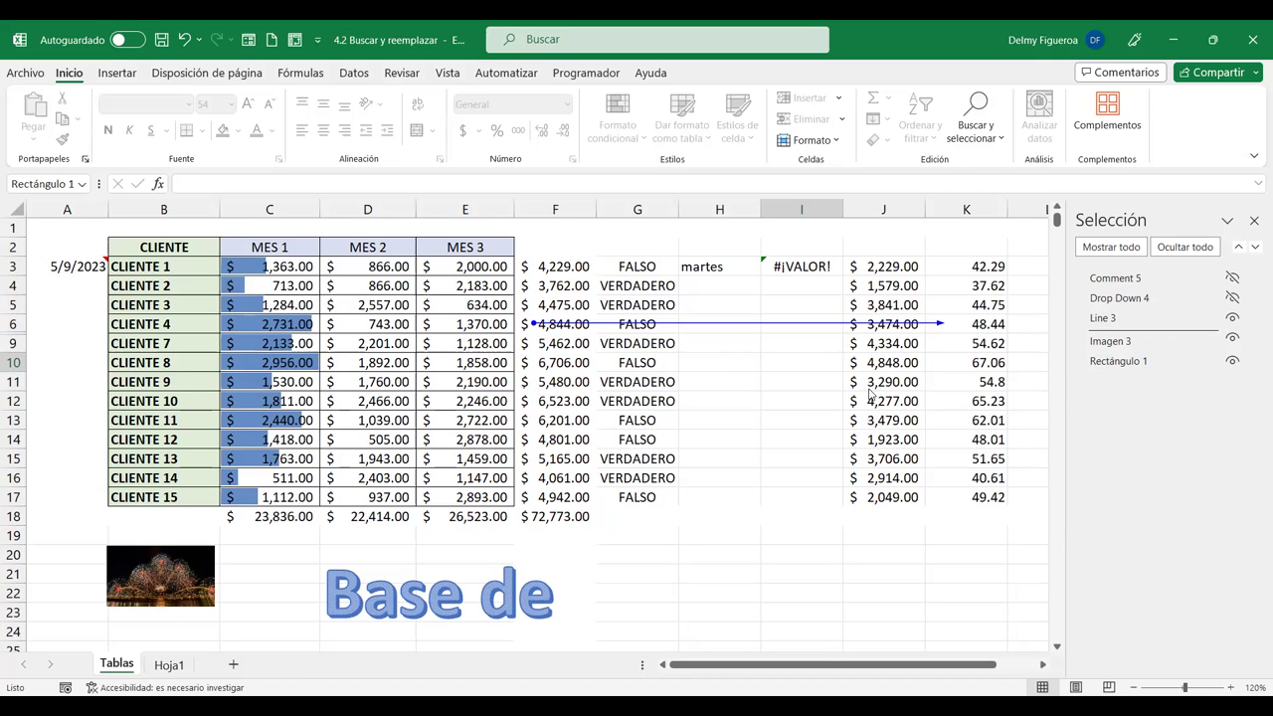
# Hide all sheet objects with Ocultar todo and close the Selection pane
pyautogui.click(1181, 248)
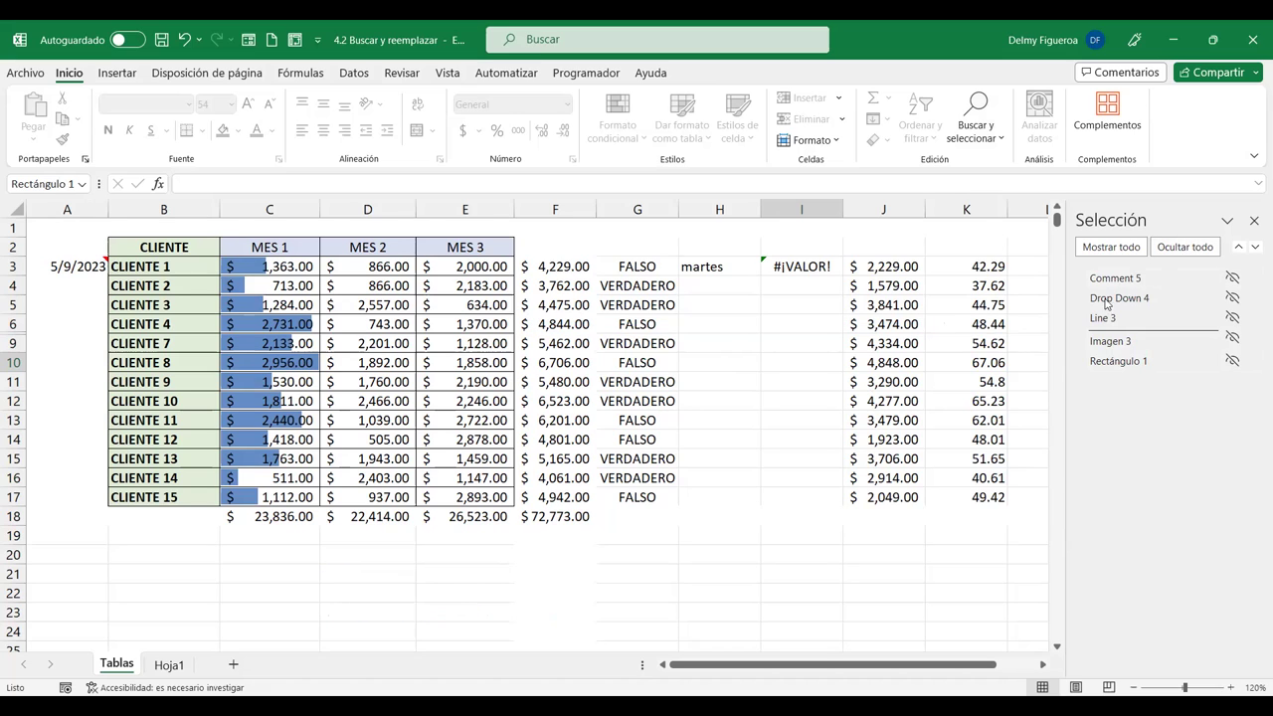
pyautogui.click(1255, 221)
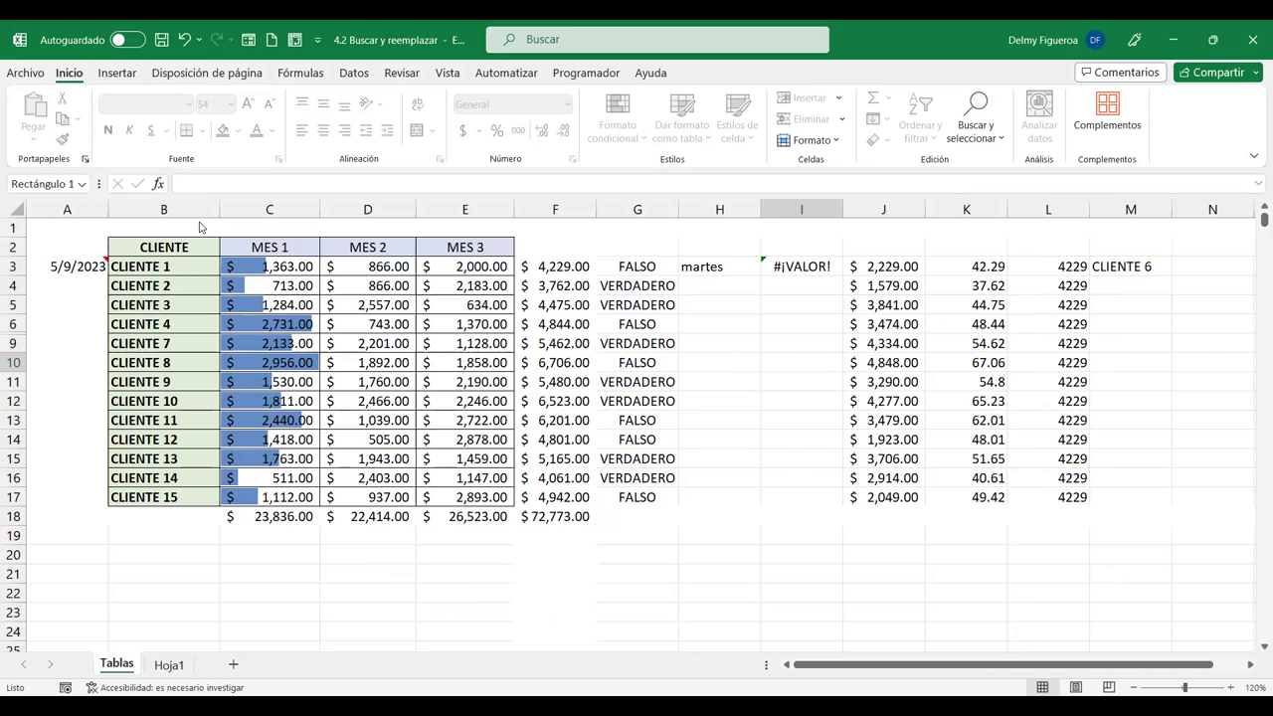
pyautogui.click(962, 138)
pyautogui.click(764, 368)
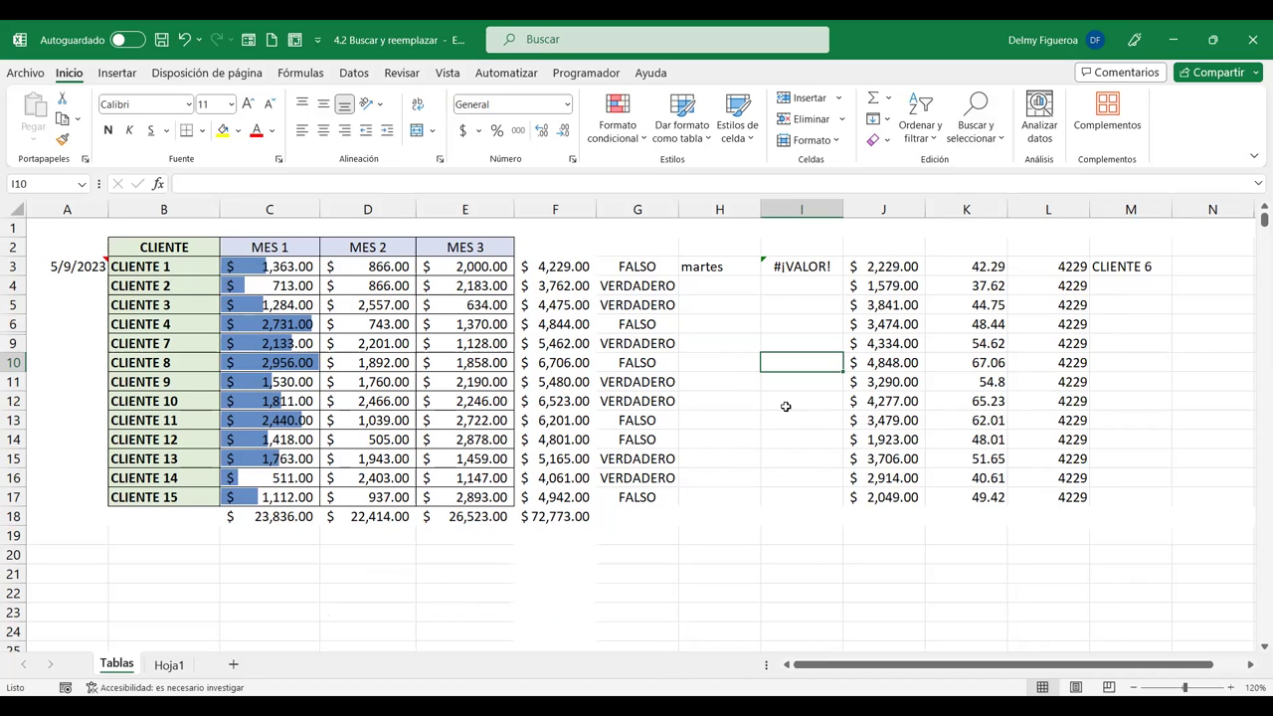
# Click cells I12, H5, C20, A1 and H6 to confirm the objects are gone
pyautogui.click(786, 406)
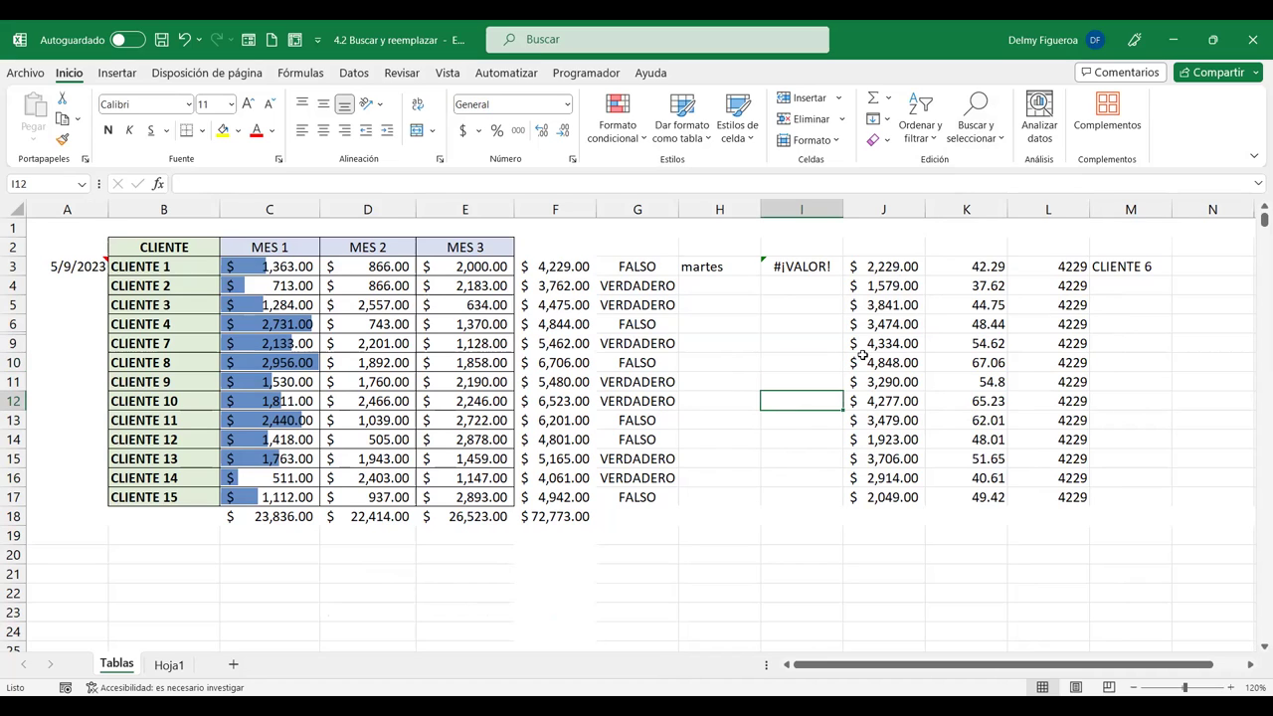
pyautogui.click(708, 304)
pyautogui.click(247, 555)
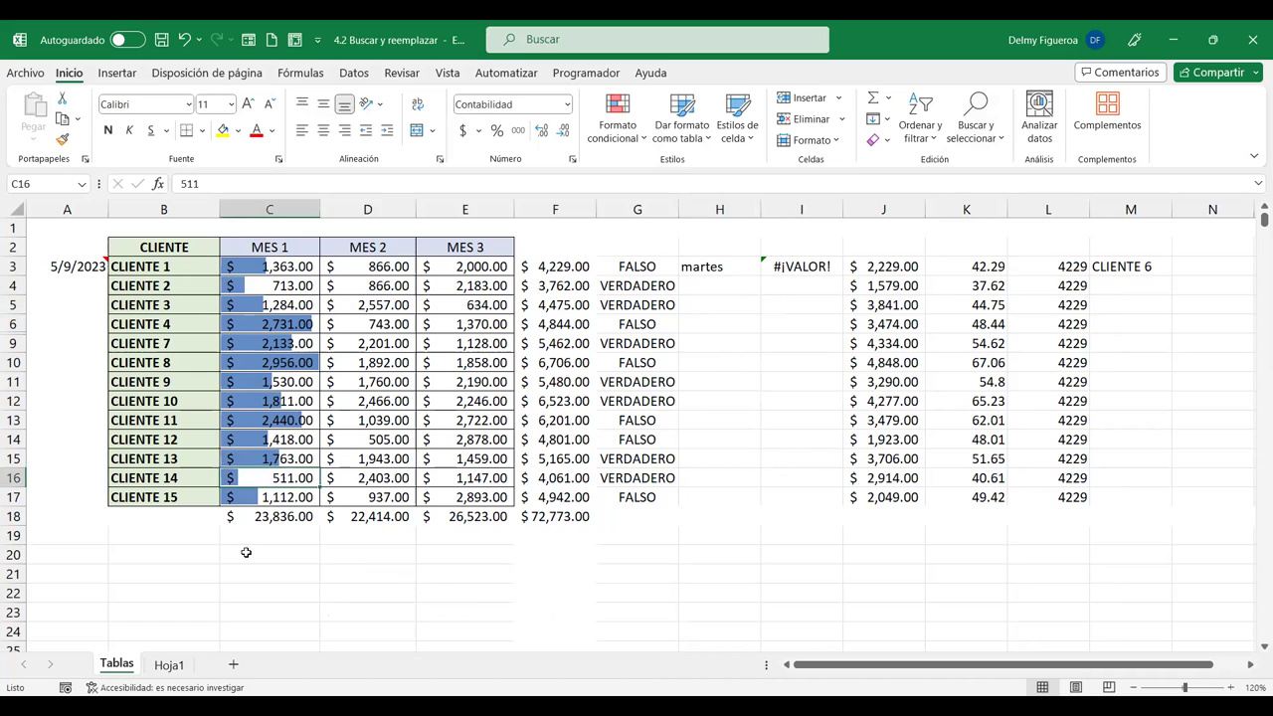
pyautogui.scroll(-4, 269, 579)
pyautogui.scroll(4, 270, 580)
pyautogui.scroll(1, 269, 580)
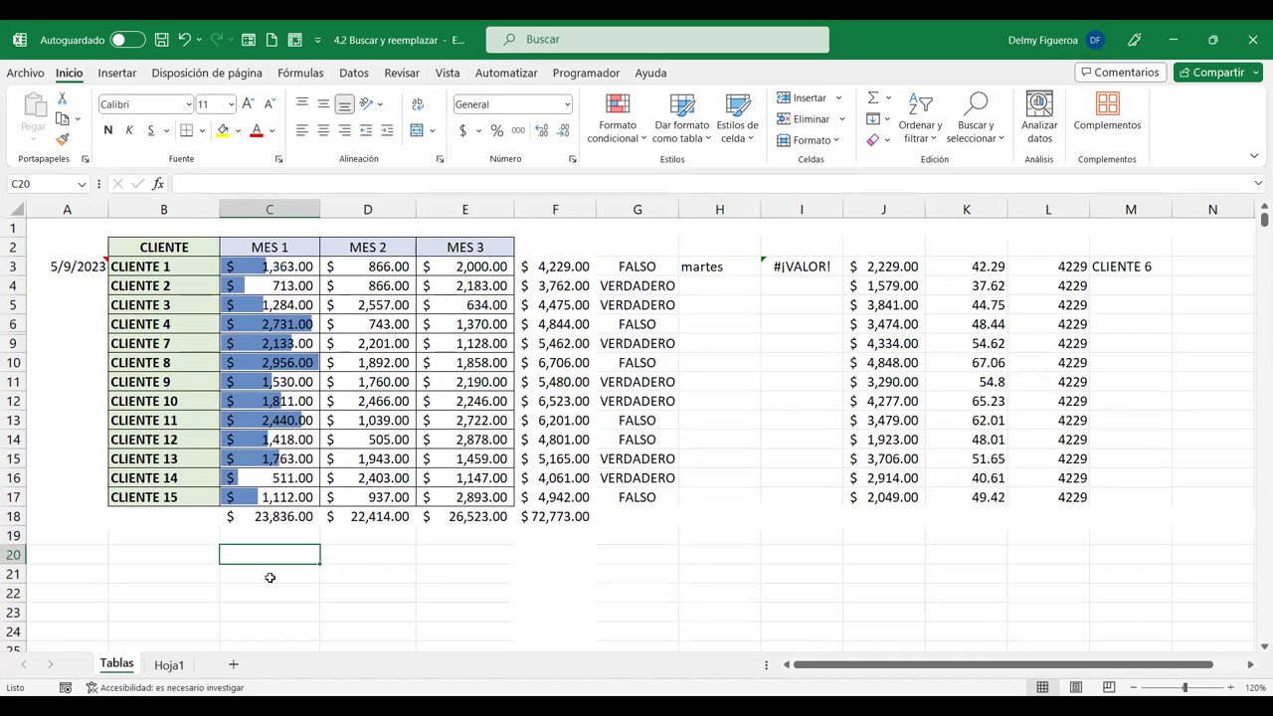
pyautogui.click(61, 227)
pyautogui.click(730, 330)
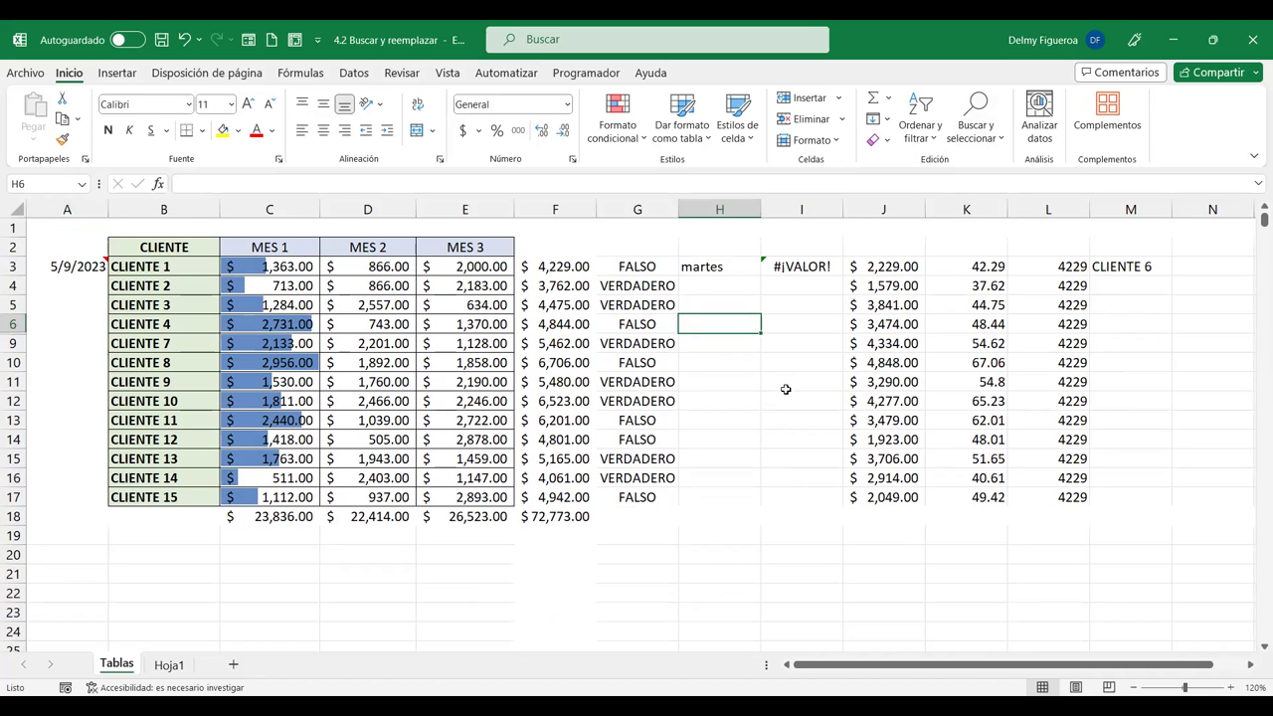
# Restore the photo, 'Base de' WordArt, A3 note and tracer arrow with Mostrar todo, then close the pane
pyautogui.click(986, 130)
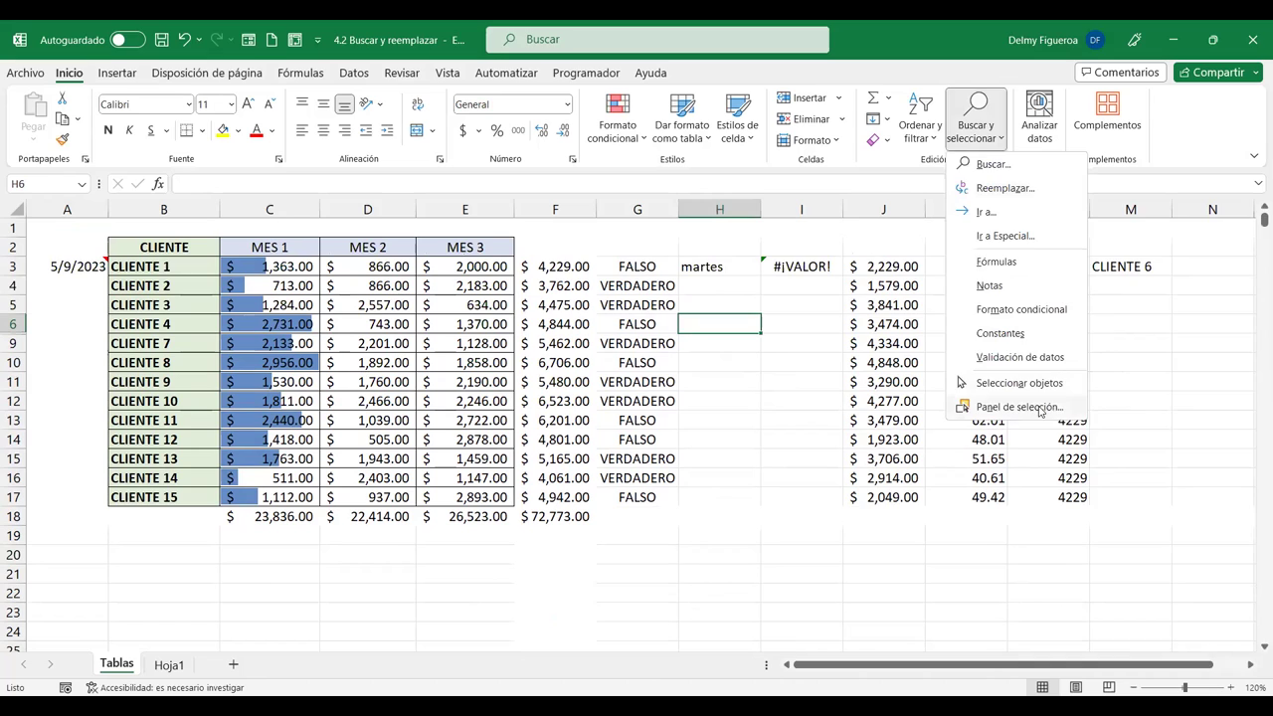
pyautogui.click(1040, 411)
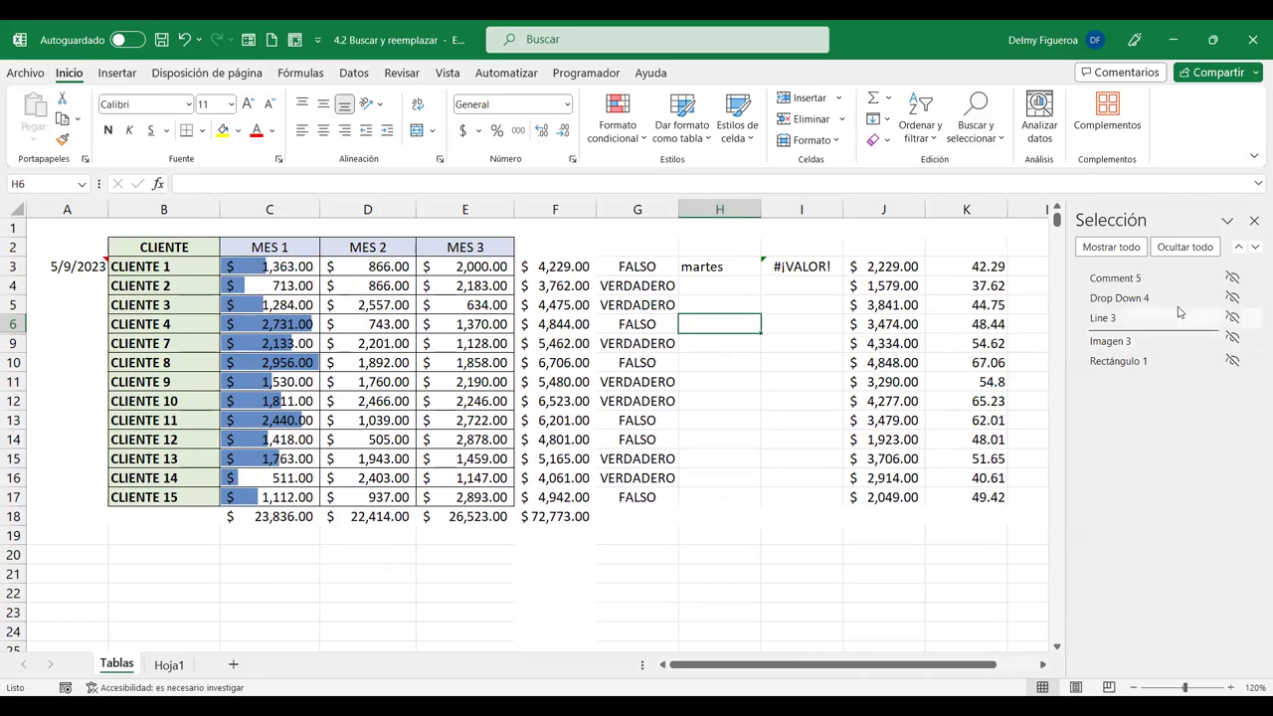
pyautogui.click(1112, 246)
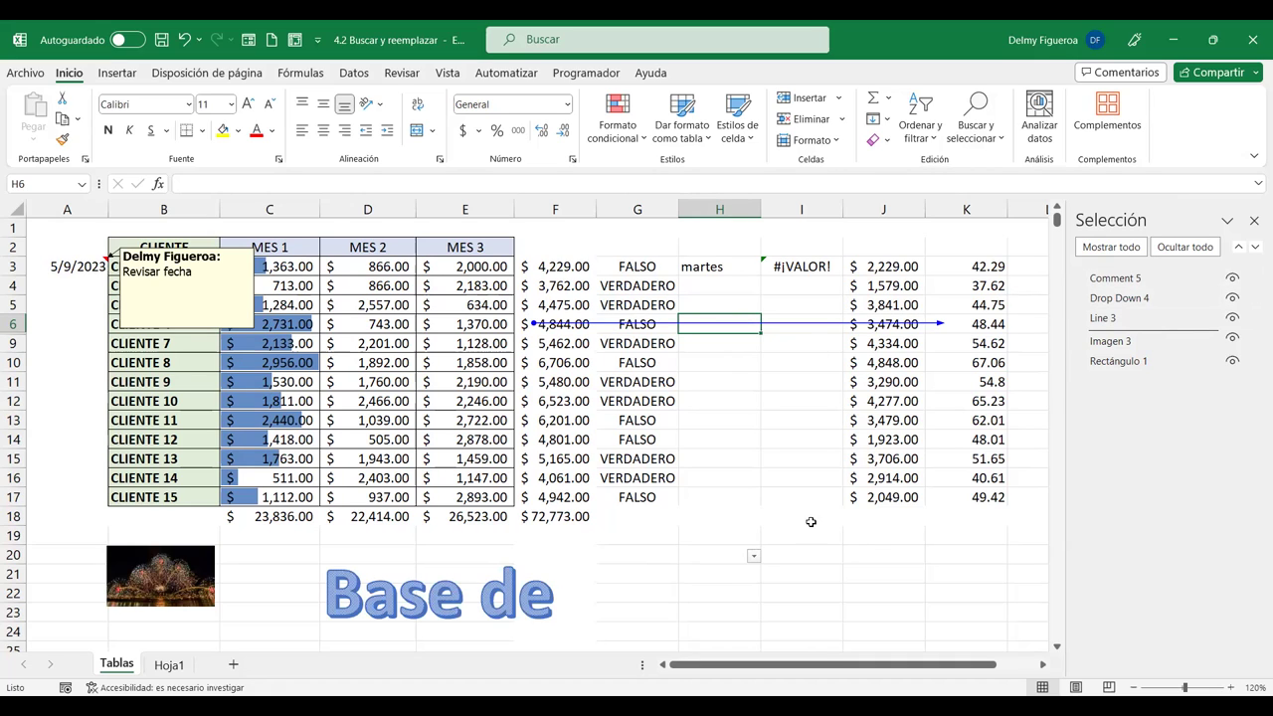
pyautogui.click(1252, 228)
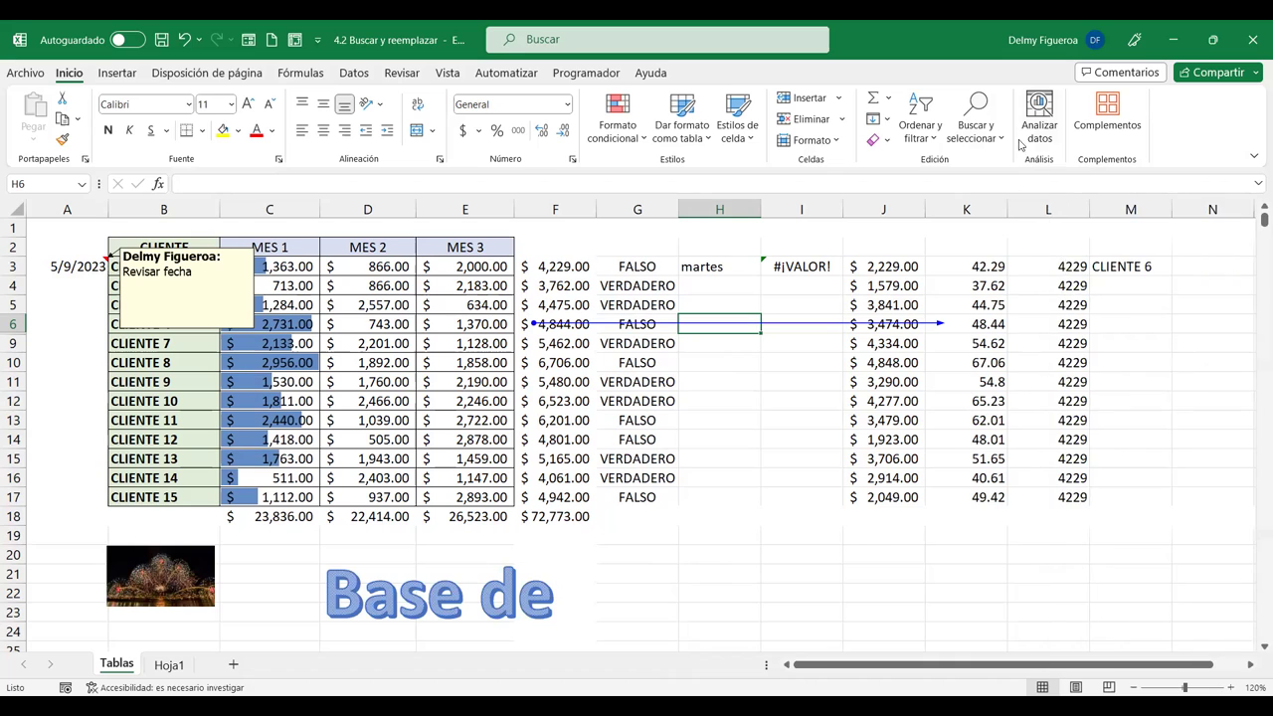
pyautogui.click(1002, 142)
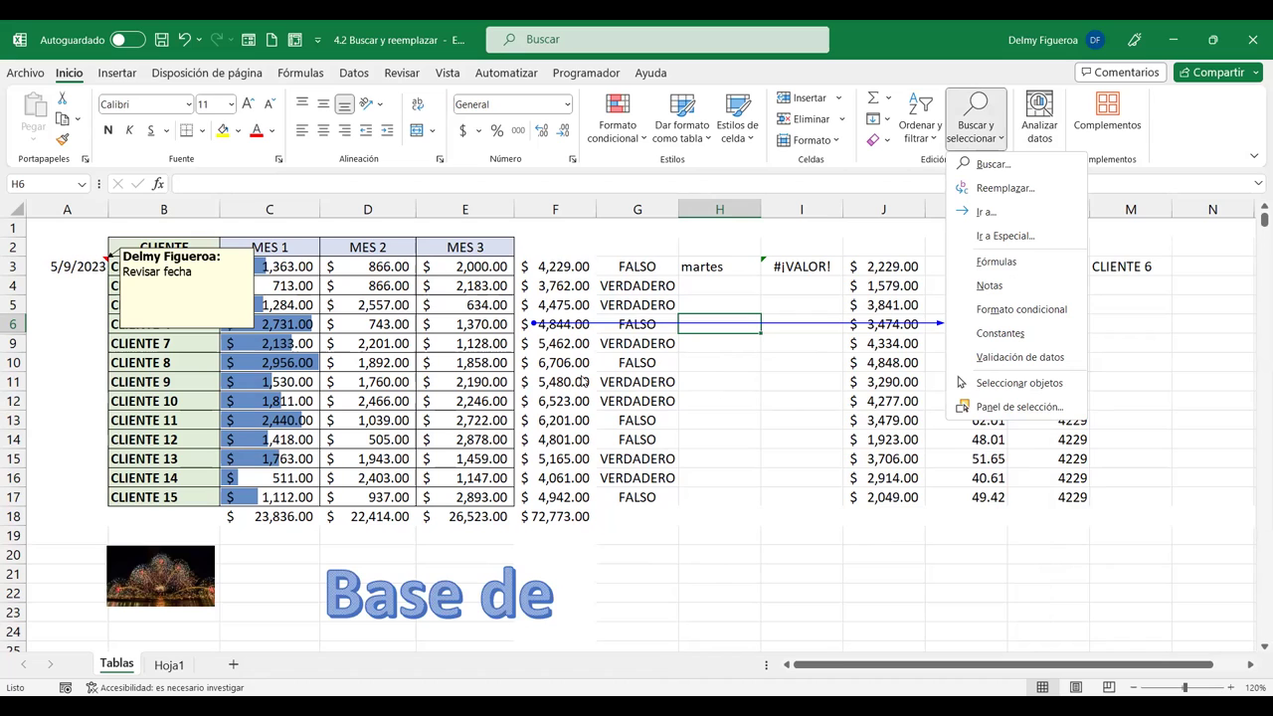
pyautogui.click(975, 124)
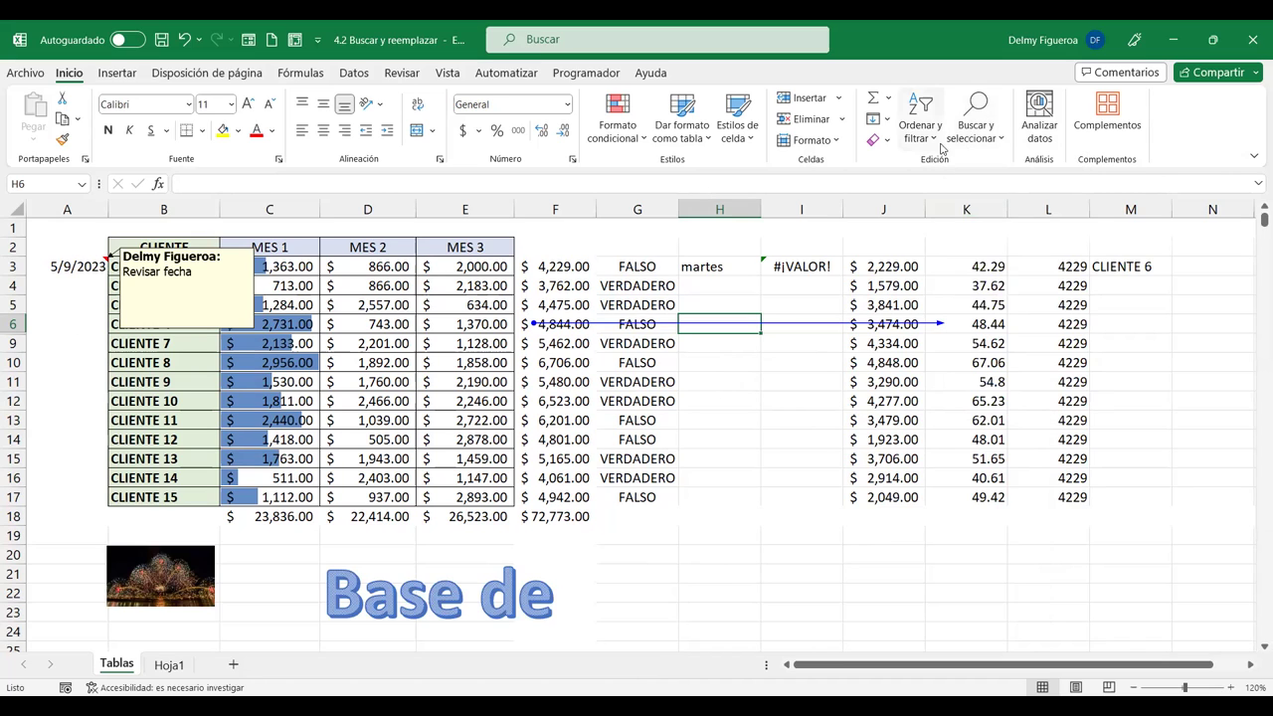
pyautogui.click(976, 132)
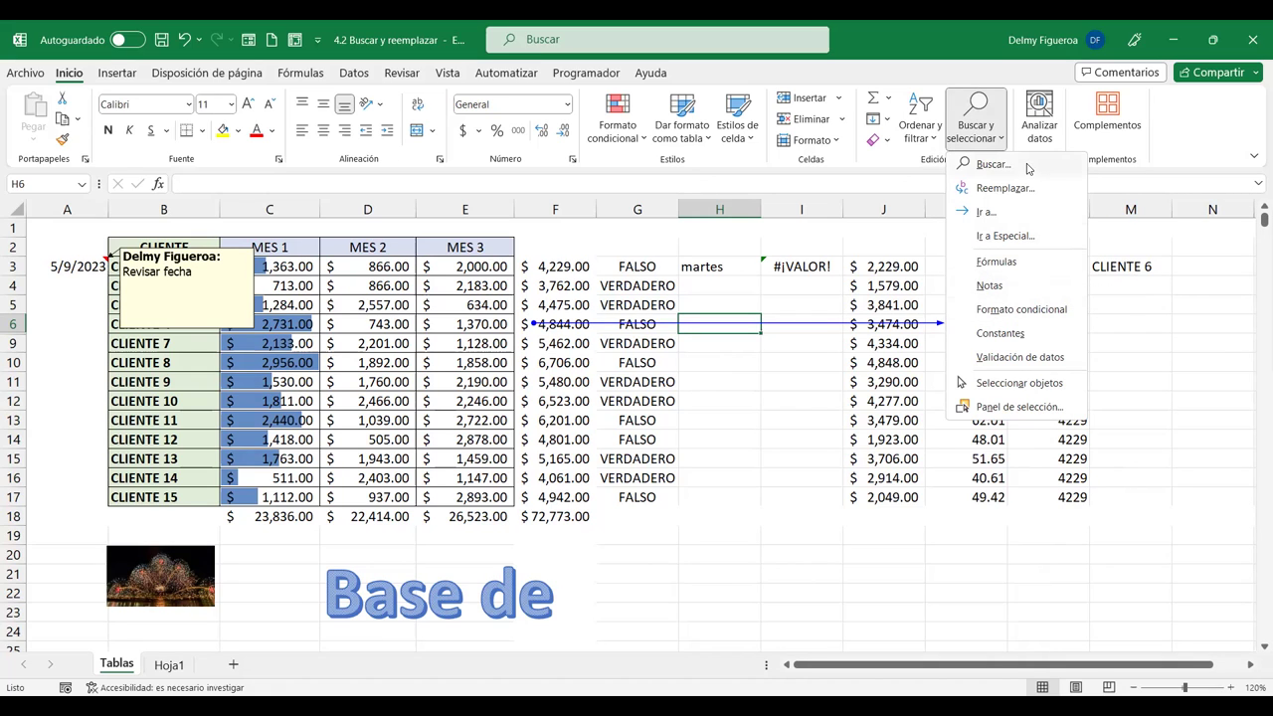
pyautogui.click(1011, 235)
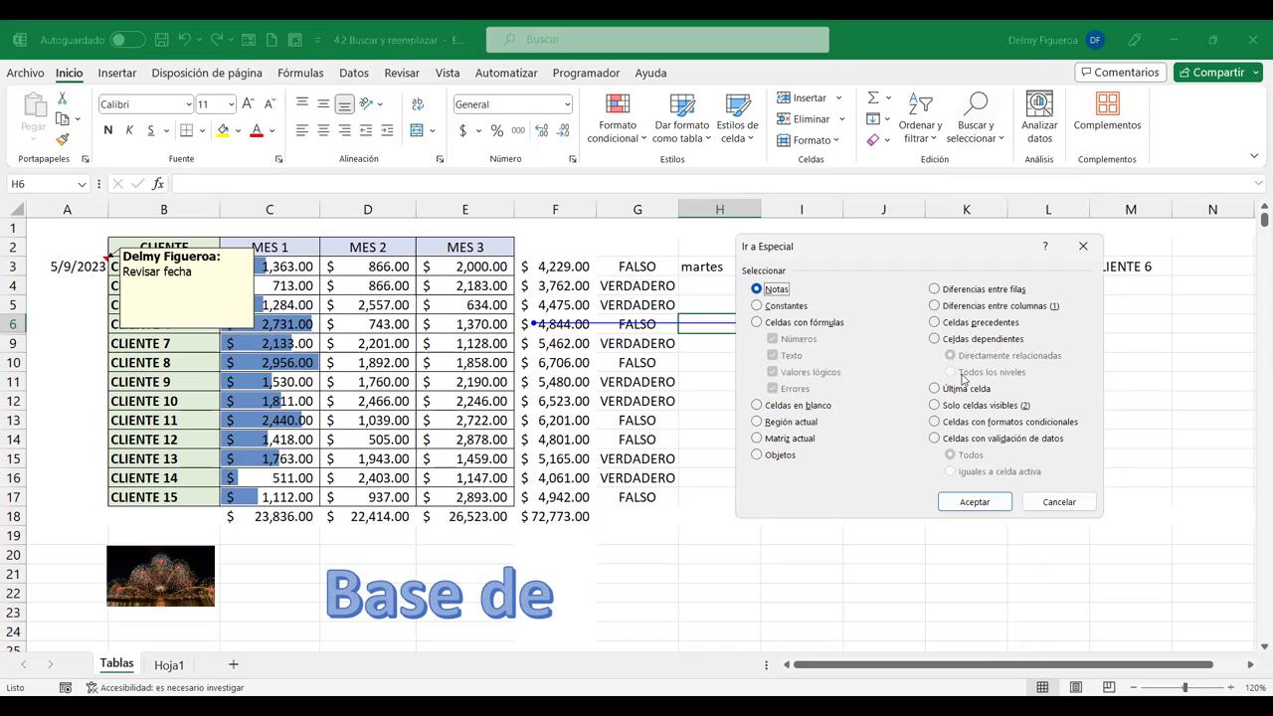
pyautogui.click(1061, 503)
pyautogui.click(785, 456)
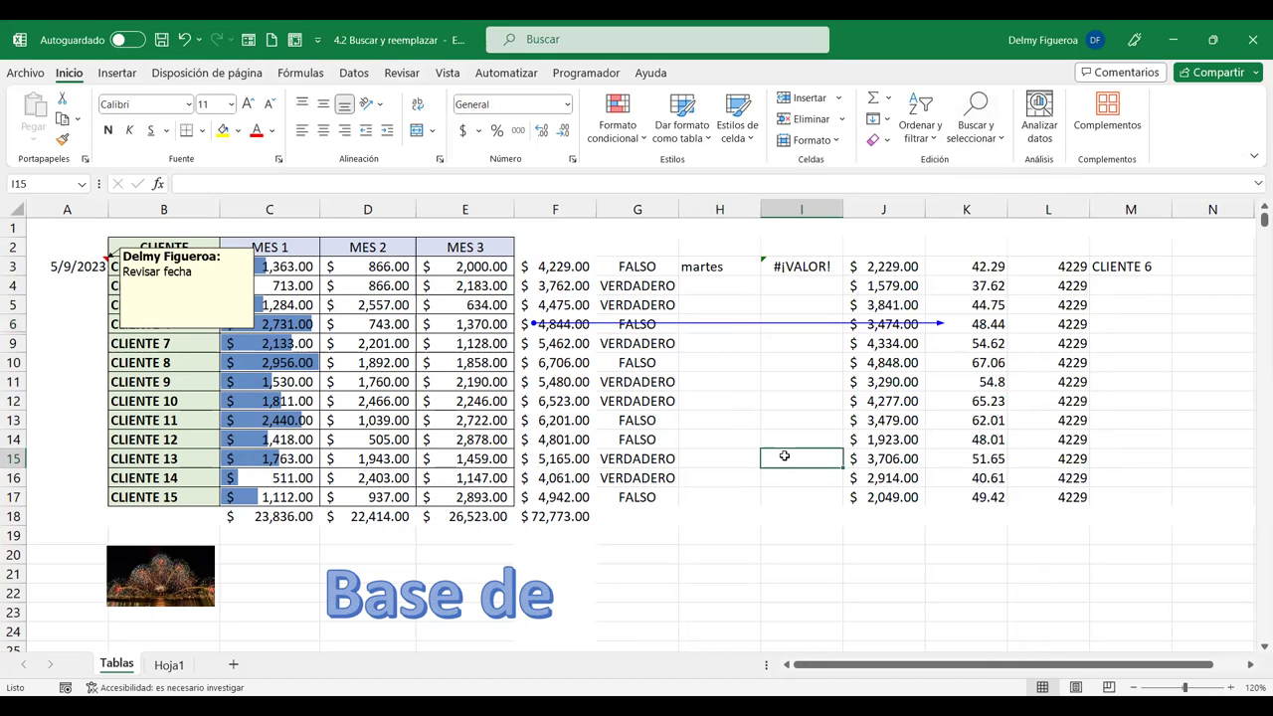
pyautogui.click(69, 306)
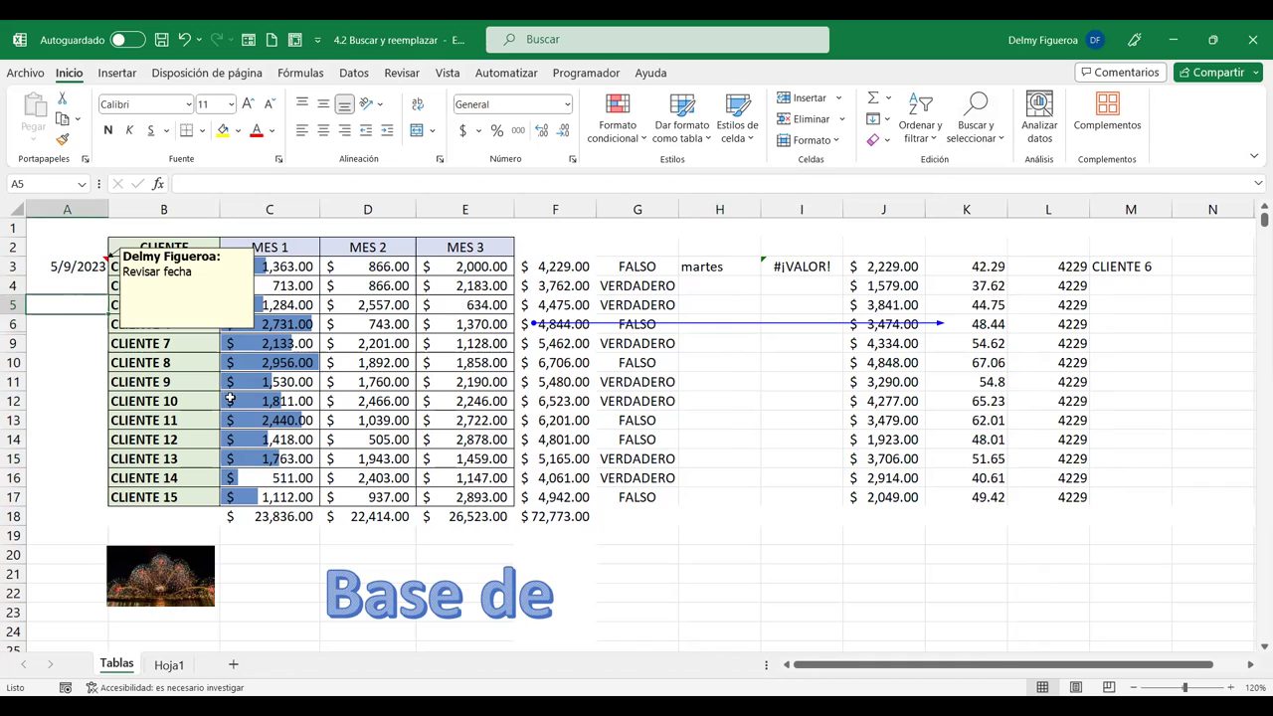
pyautogui.click(976, 124)
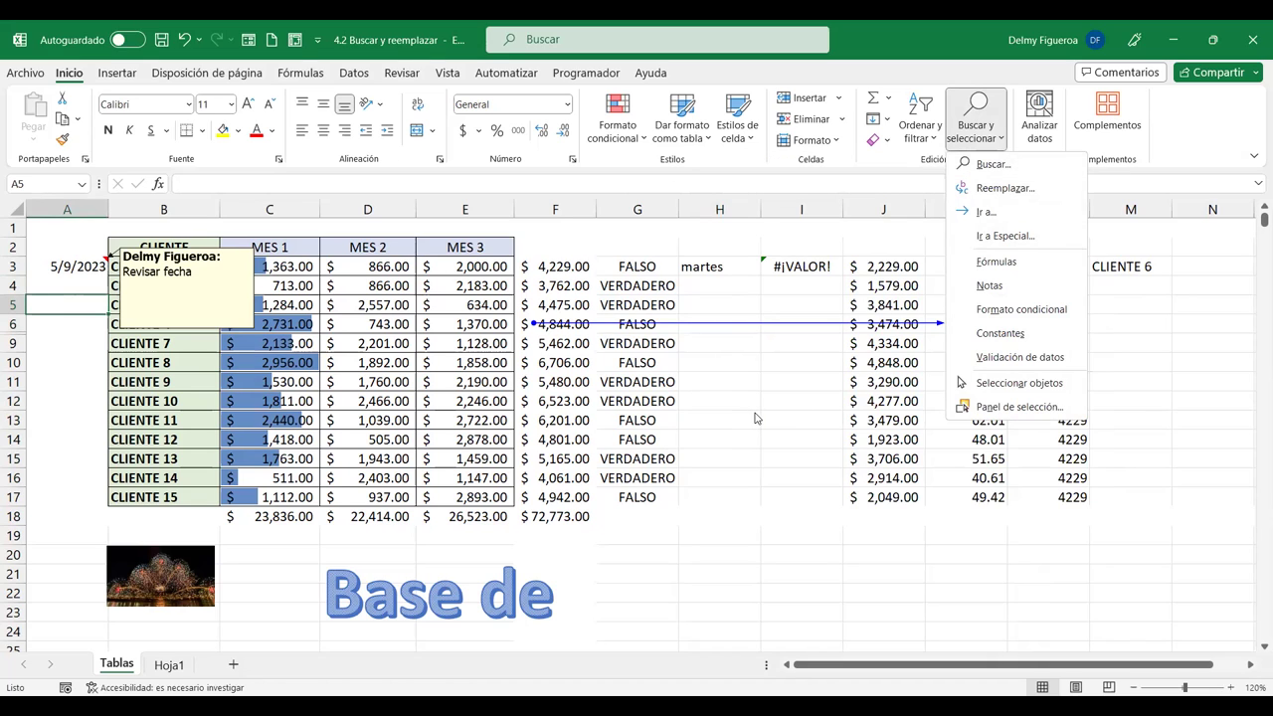
pyautogui.click(791, 404)
pyautogui.click(798, 418)
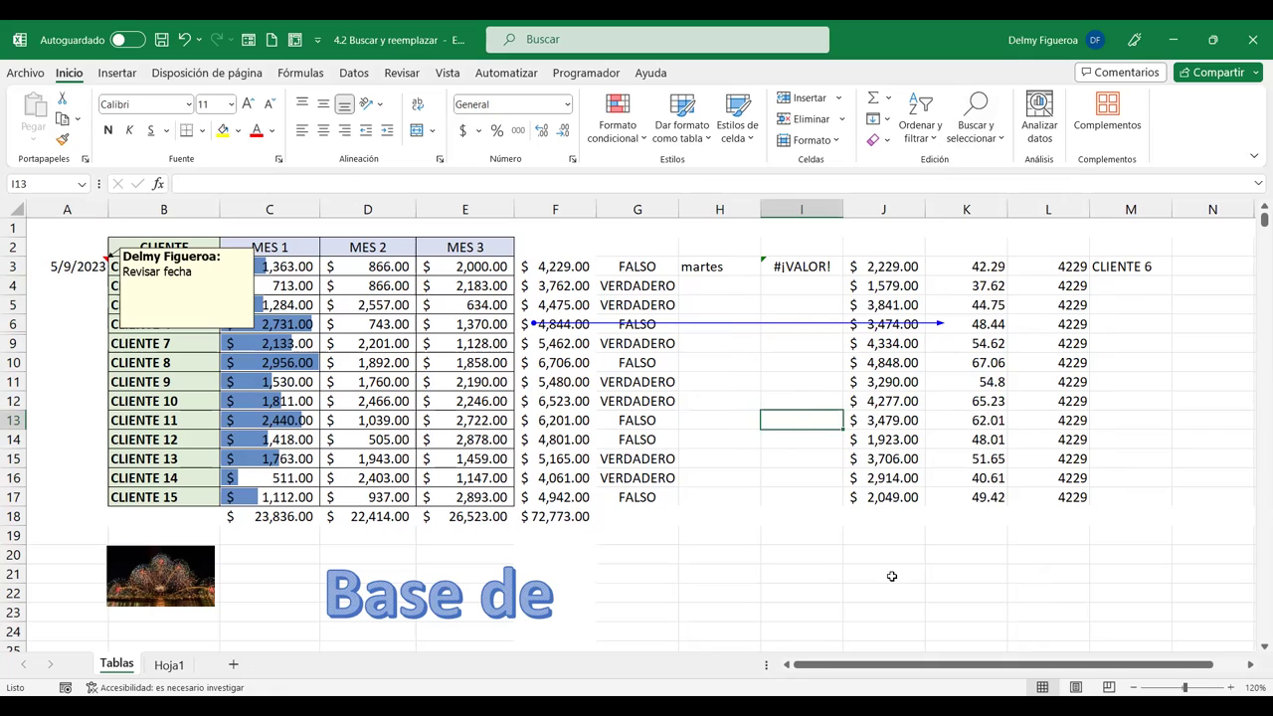
pyautogui.hotkey('ctrl', 'b')
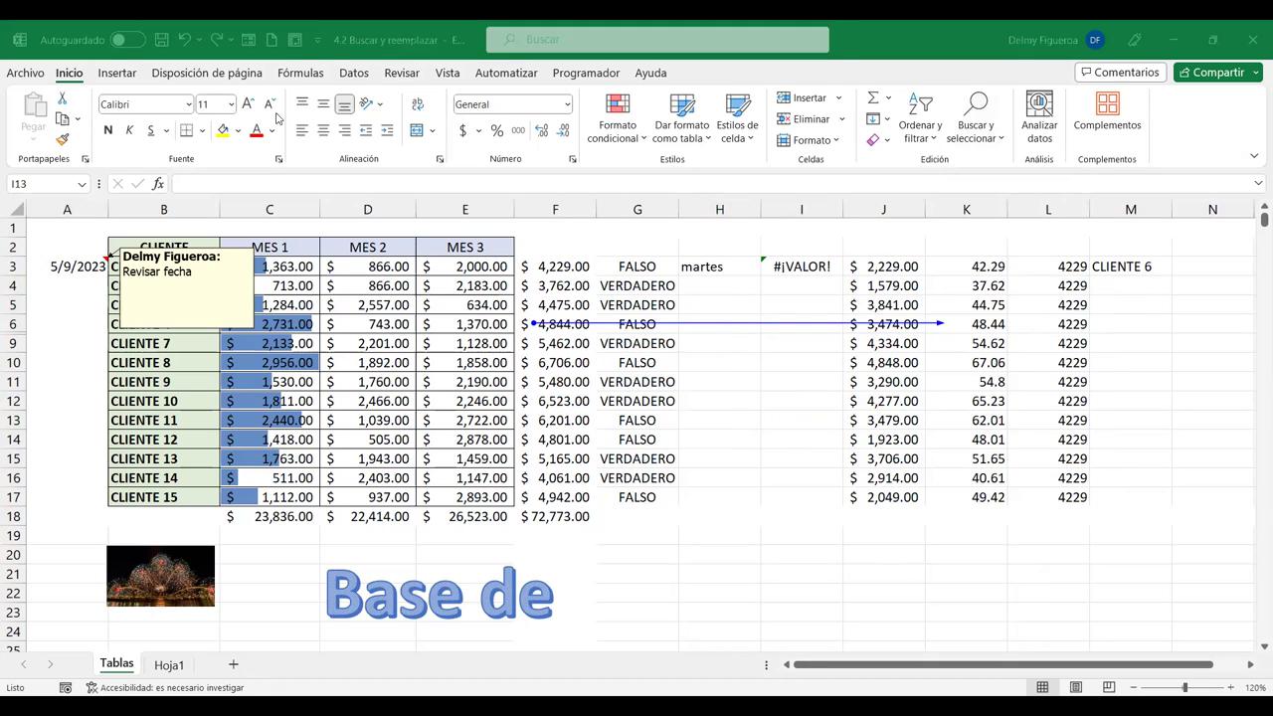